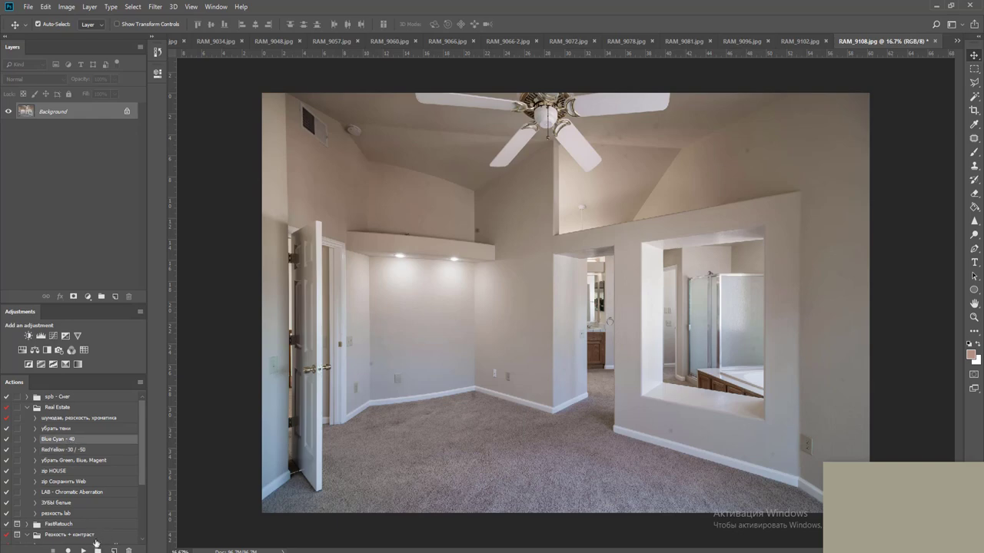
# Run the Blue Cyan - 40 action and add a Curves layer with raised midtones and its mask inverted to black
pyautogui.click(83, 550)
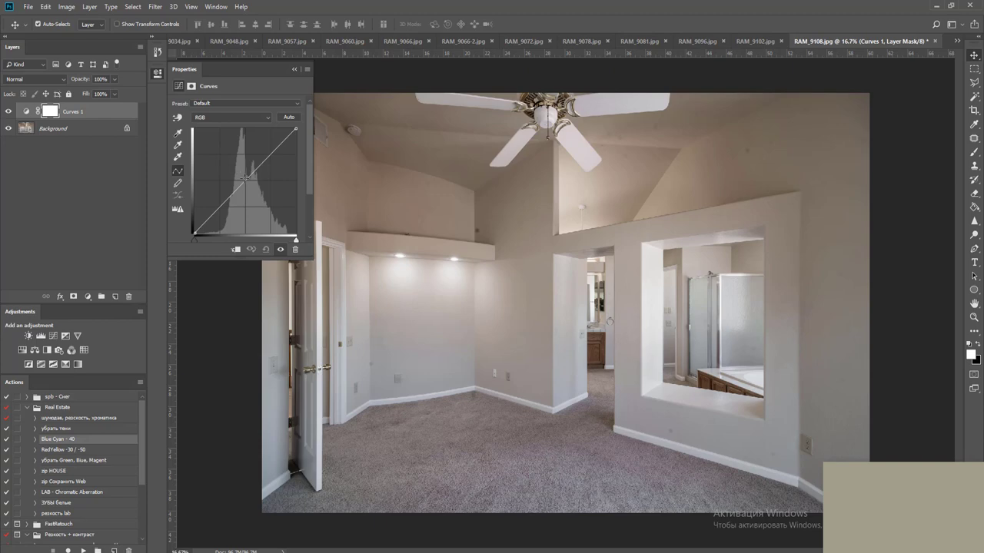
pyautogui.moveTo(244, 178); pyautogui.dragTo(239, 178)
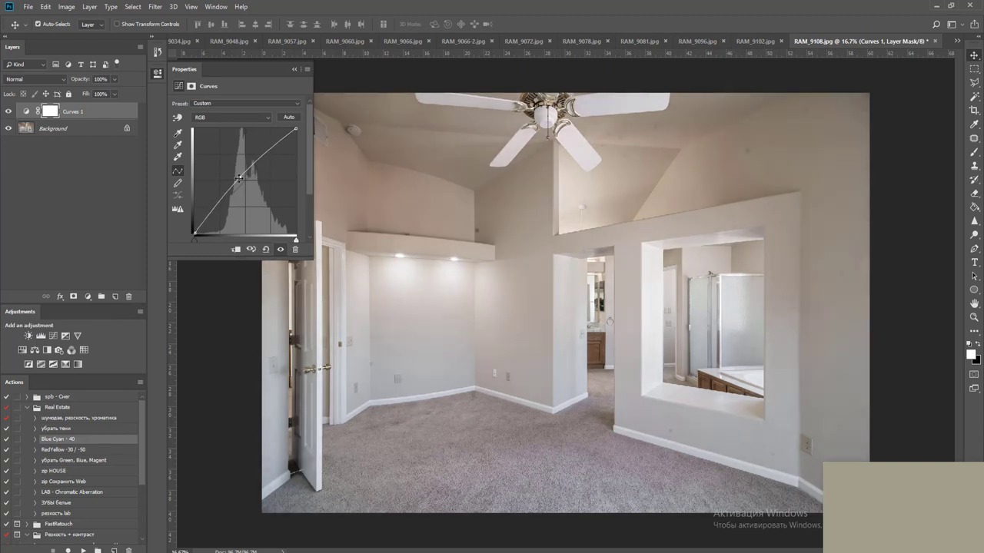
pyautogui.hotkey('ctrl', 'i')
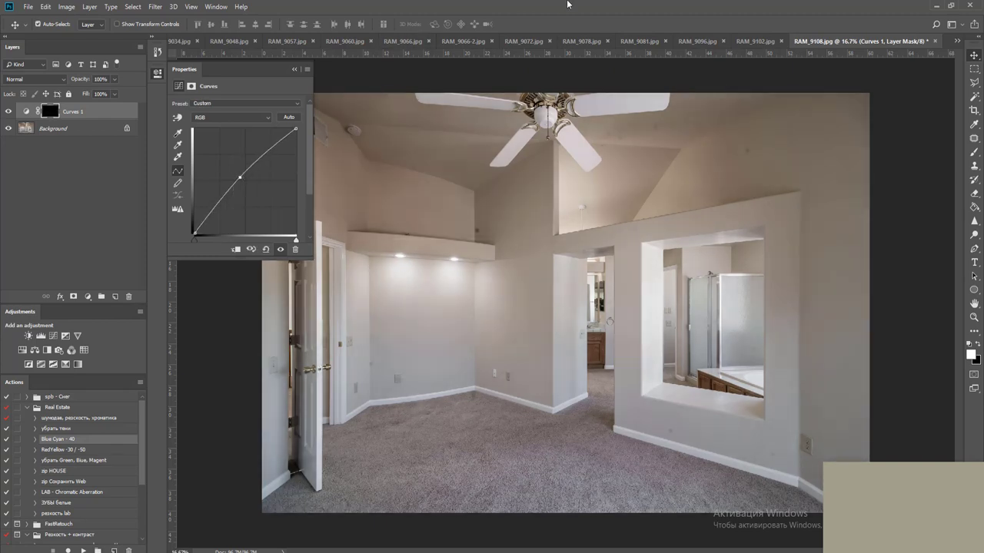
# Set up the Brush tool with a Soft Round tip, lower hardness and a size of 2100 px
pyautogui.press('b')
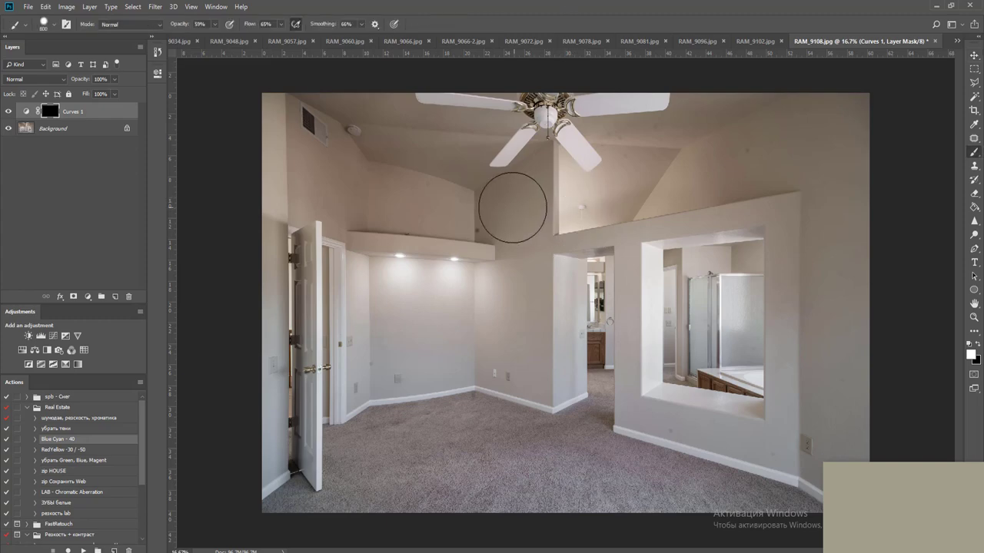
pyautogui.rightClick(486, 197)
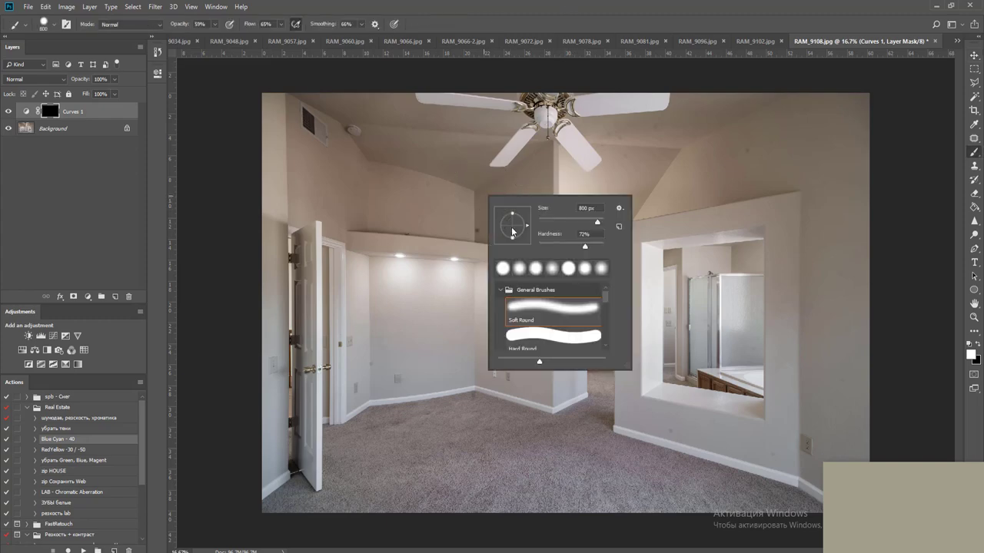
pyautogui.click(560, 246)
pyautogui.click(639, 3)
pyautogui.press(']')
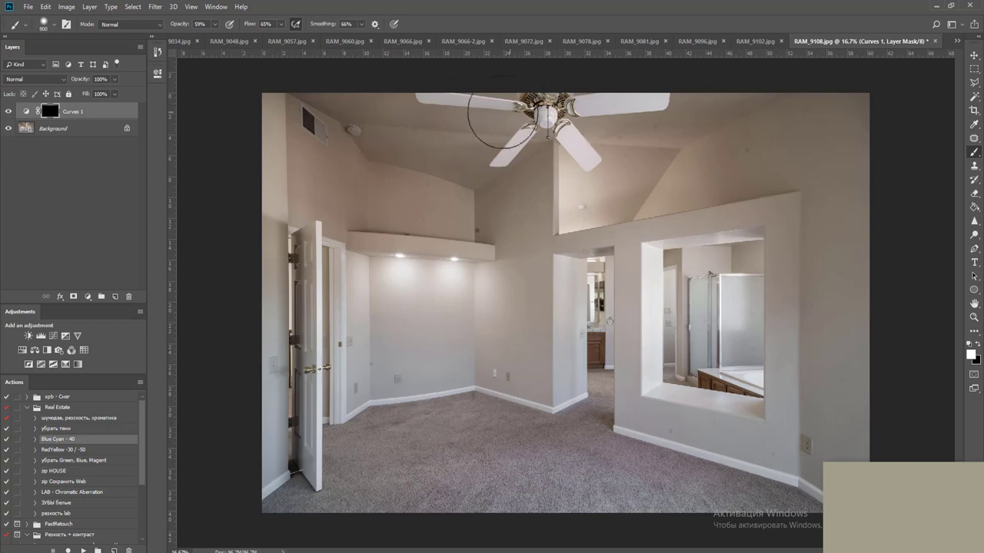
pyautogui.press(']')
pyautogui.press(']')
pyautogui.press(']')
pyautogui.press(']')
pyautogui.press(']')
pyautogui.press(']')
pyautogui.press(']')
pyautogui.press(']')
pyautogui.press(']')
pyautogui.press(']')
pyautogui.press(']')
pyautogui.press(']')
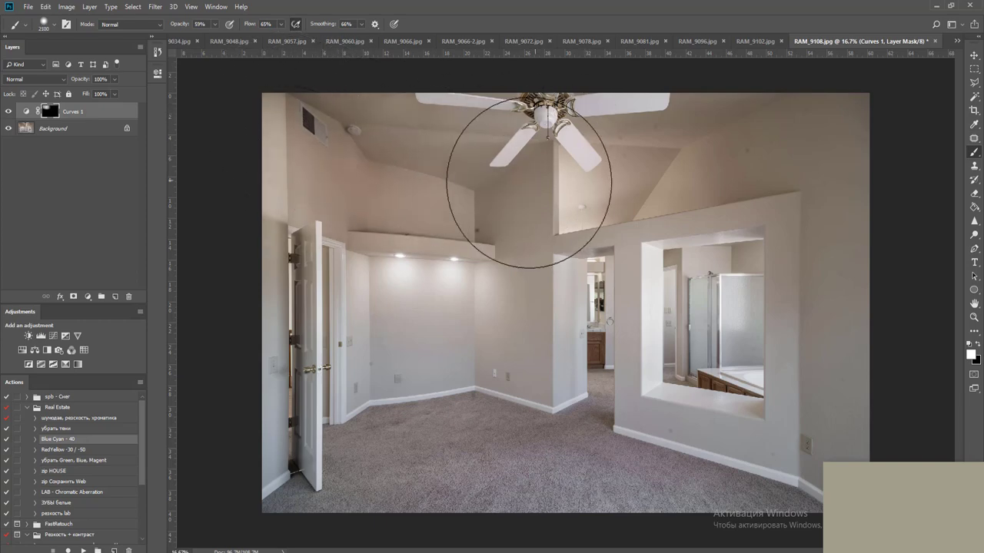
# Paint white on the Curves mask over the ceiling and upper walls, and merge the layer into the background
pyautogui.moveTo(604, 165)
pyautogui.mouseDown()
pyautogui.moveTo(515, 159)
pyautogui.moveTo(736, 164)
pyautogui.mouseUp()
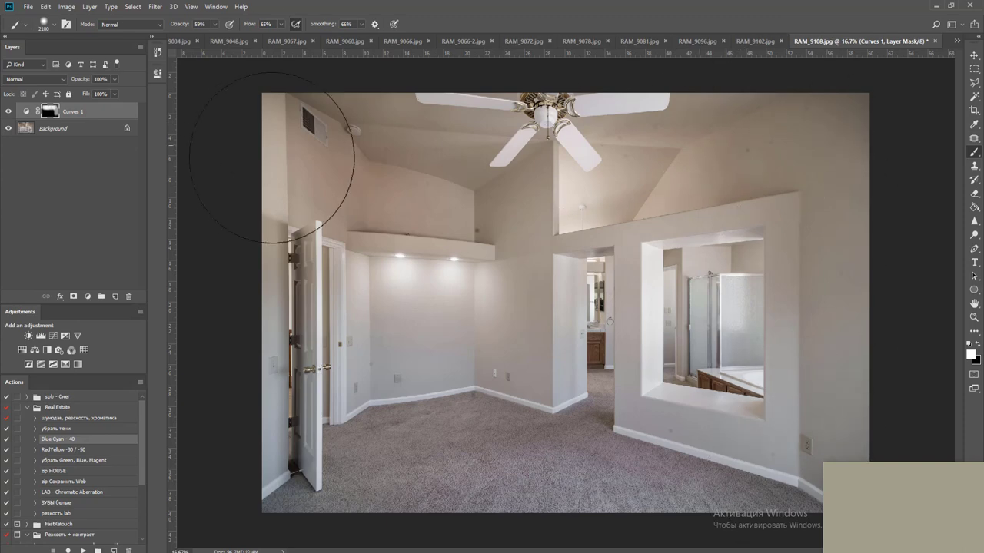
pyautogui.moveTo(272, 158); pyautogui.dragTo(242, 173)
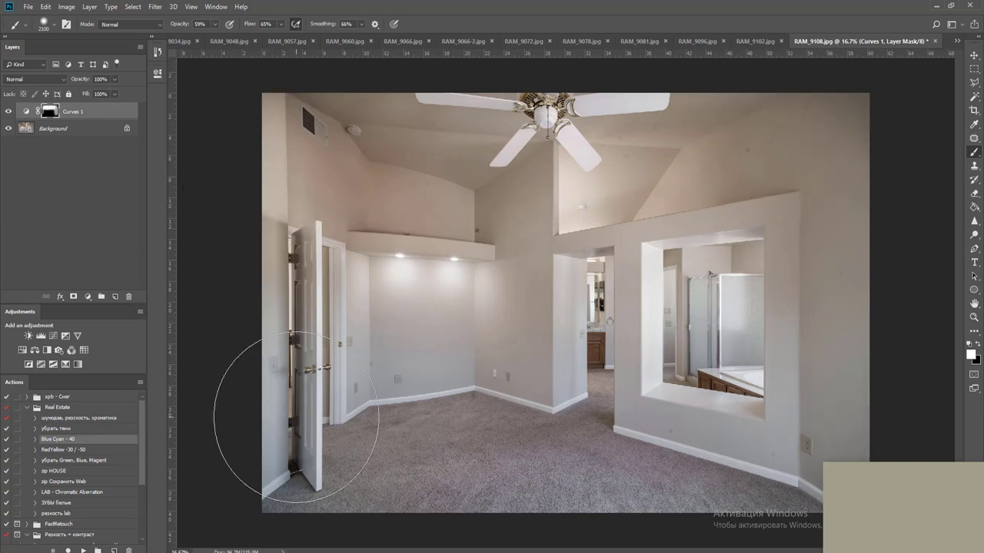
pyautogui.hotkey('ctrl', '0')
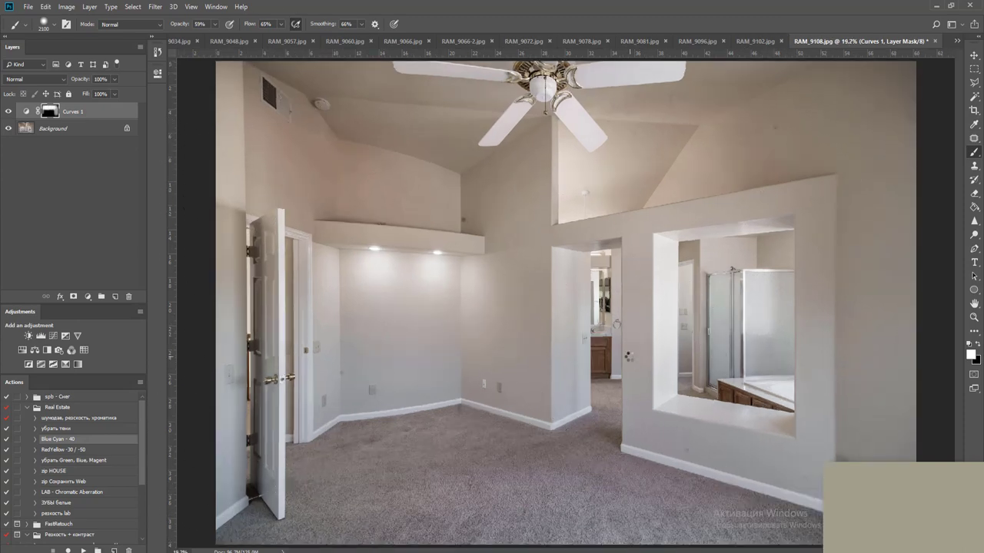
pyautogui.hotkey('ctrl', 'e')
# Remove the dark spots from the ceiling beside the fan blades with the Spot Healing Brush
pyautogui.press('j')
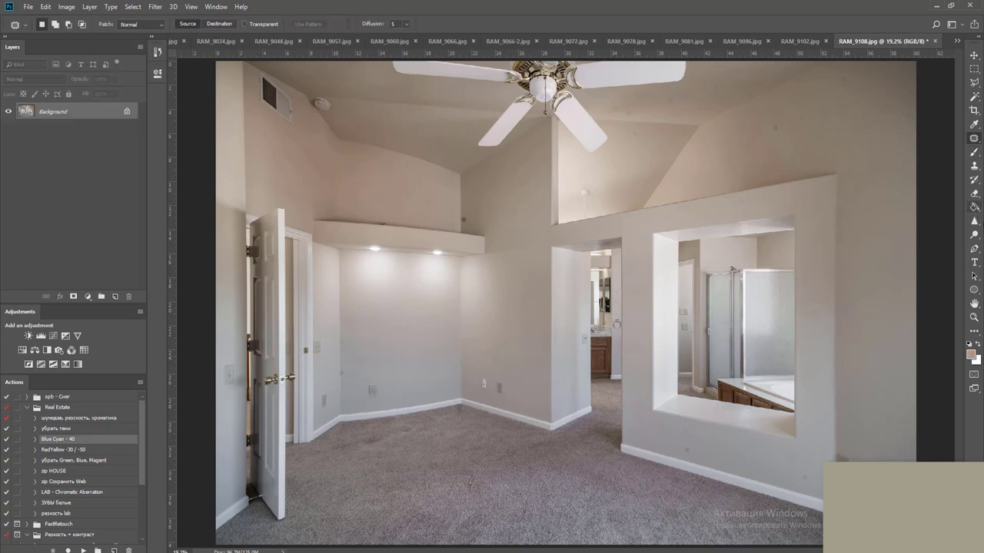
pyautogui.rightClick(976, 137)
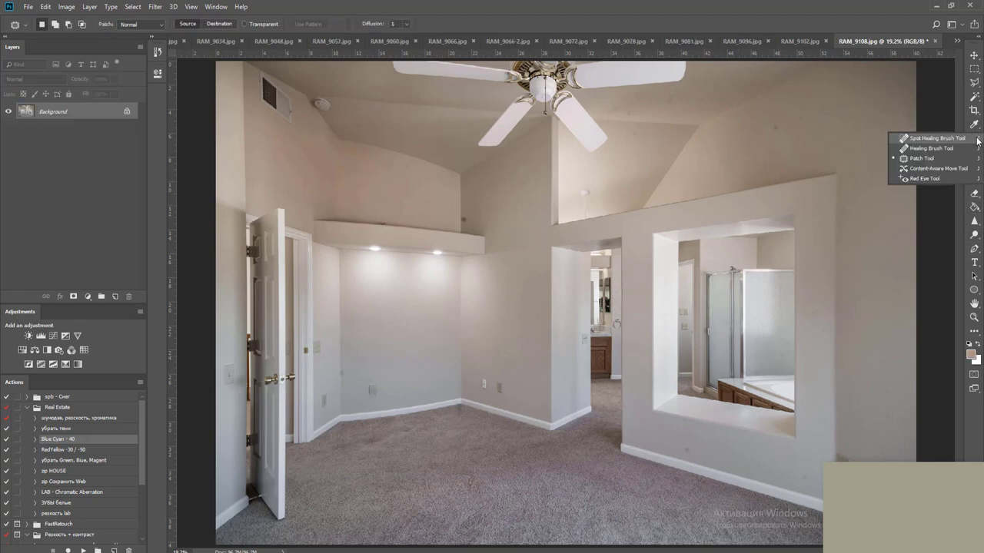
pyautogui.click(936, 138)
pyautogui.scroll(5, 684, 100)
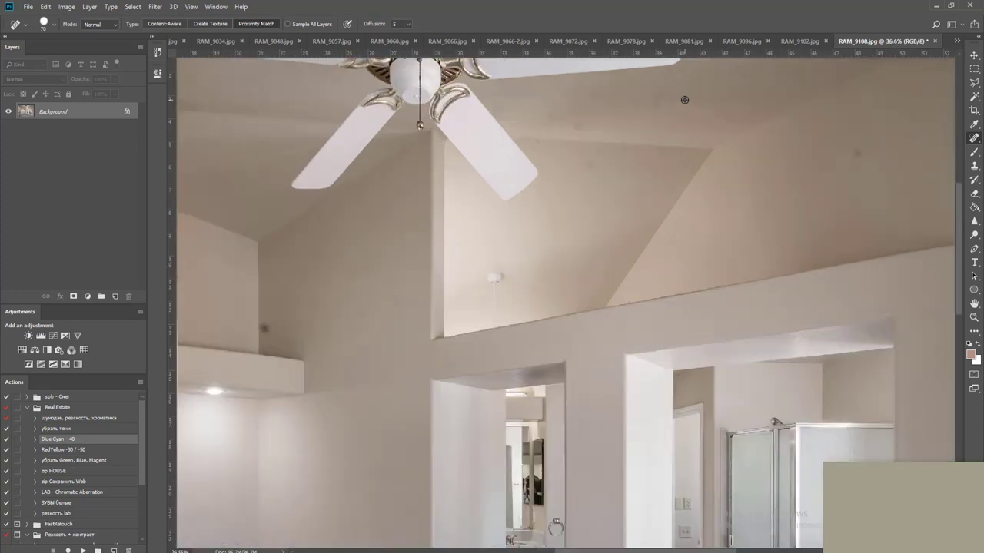
pyautogui.moveTo(617, 147); pyautogui.dragTo(577, 347)
pyautogui.scroll(3, 515, 244)
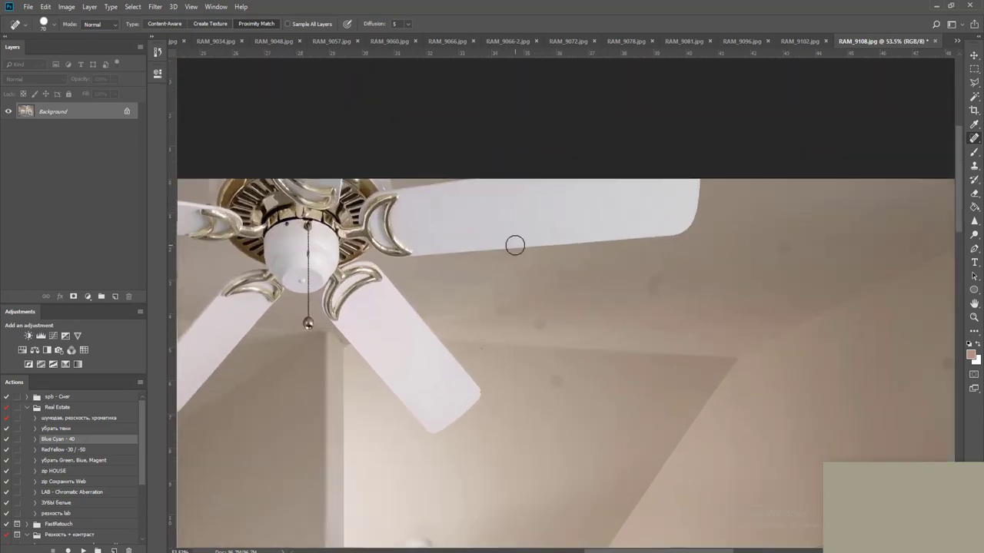
pyautogui.moveTo(666, 270); pyautogui.dragTo(651, 287)
pyautogui.moveTo(696, 310); pyautogui.dragTo(496, 333)
pyautogui.moveTo(588, 259); pyautogui.dragTo(589, 279)
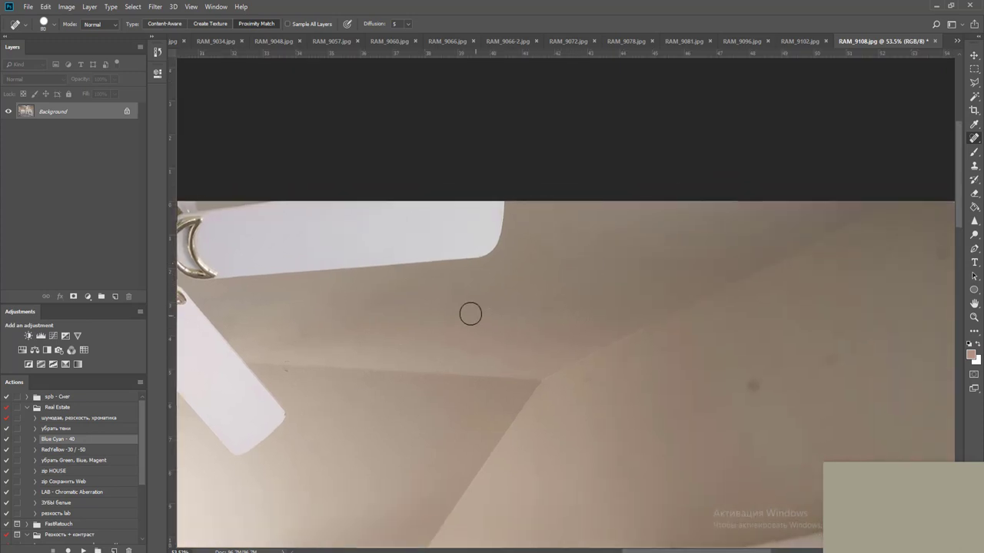
# Heal the dark spots and smudges on the upper right wall, including those near the photo's right edge
pyautogui.click(749, 384)
pyautogui.click(827, 361)
pyautogui.moveTo(851, 355)
pyautogui.mouseDown()
pyautogui.moveTo(617, 395)
pyautogui.moveTo(572, 229)
pyautogui.mouseUp()
pyautogui.moveTo(860, 235); pyautogui.dragTo(861, 207)
pyautogui.moveTo(847, 116); pyautogui.dragTo(846, 154)
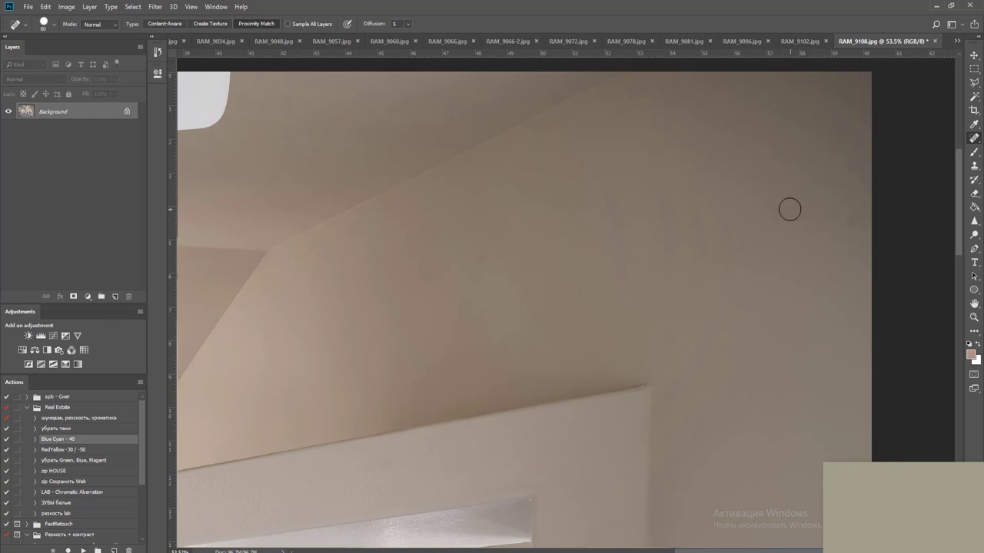
pyautogui.moveTo(841, 214); pyautogui.dragTo(850, 231)
# Heal the dark spot beside the wall corner and the marks on the wall above the lit ledge
pyautogui.moveTo(645, 306); pyautogui.dragTo(944, 273)
pyautogui.moveTo(589, 356); pyautogui.dragTo(755, 381)
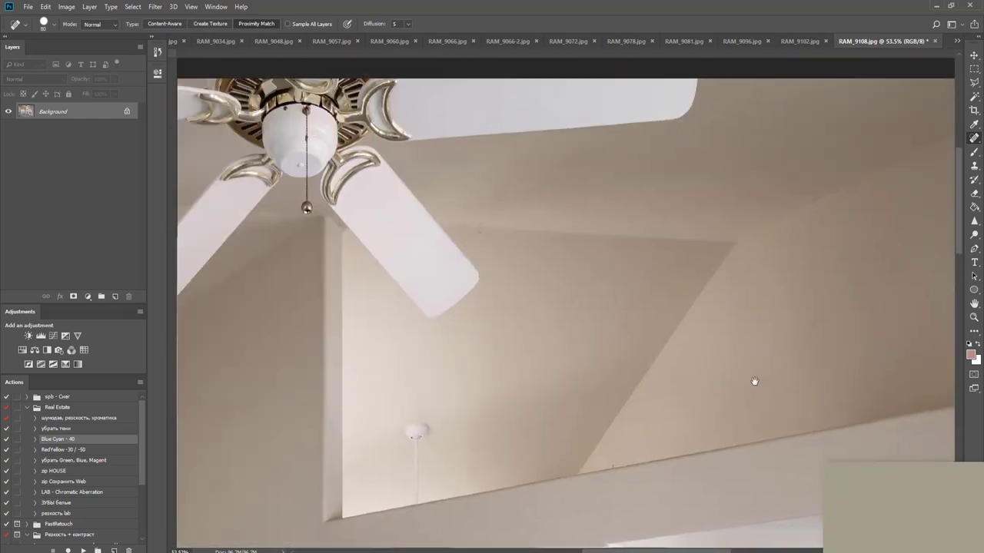
pyautogui.hotkey('ctrl', 'r')
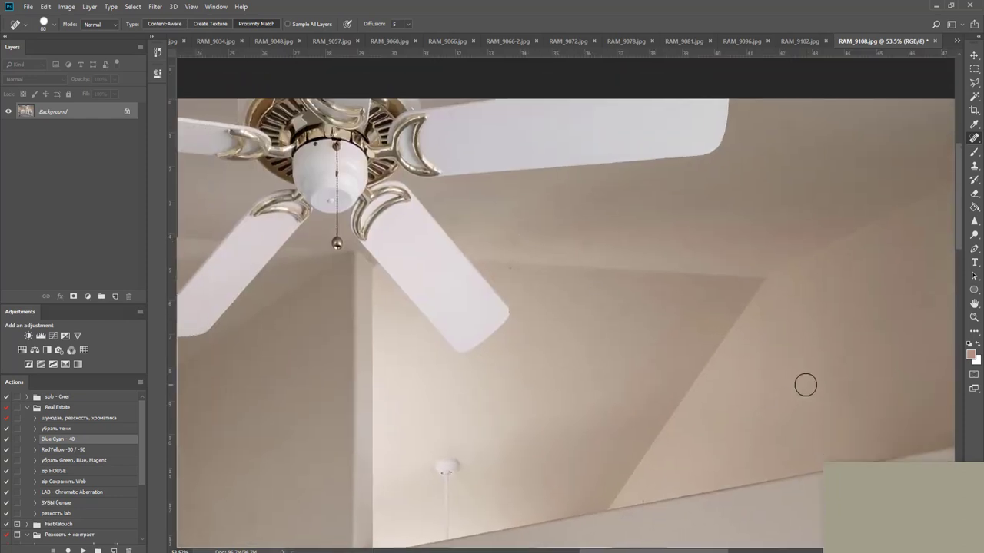
pyautogui.scroll(-3, 642, 318)
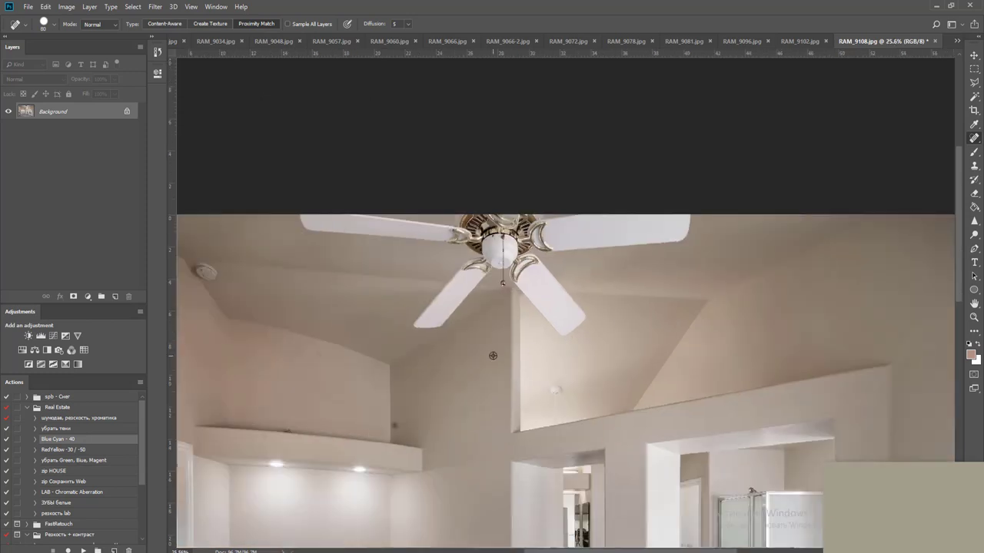
pyautogui.scroll(3, 493, 356)
pyautogui.moveTo(438, 466)
pyautogui.mouseDown()
pyautogui.moveTo(472, 369)
pyautogui.moveTo(546, 363)
pyautogui.mouseUp()
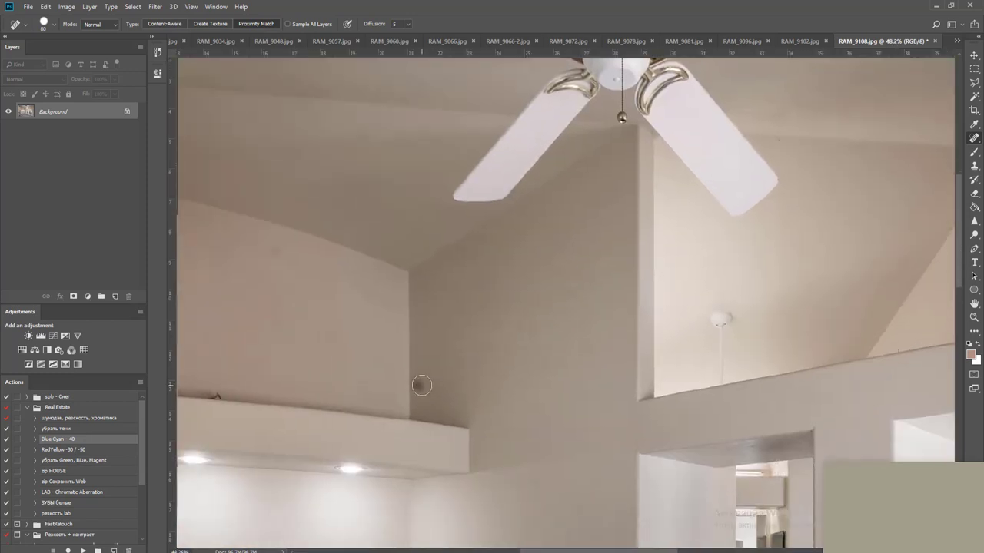
pyautogui.click(421, 385)
pyautogui.scroll(-3, 475, 385)
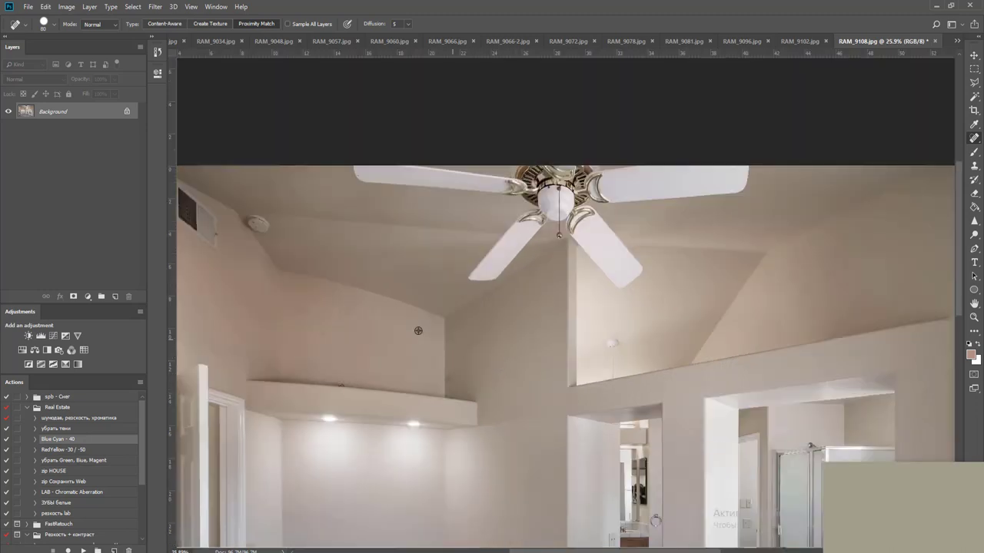
pyautogui.scroll(3, 418, 331)
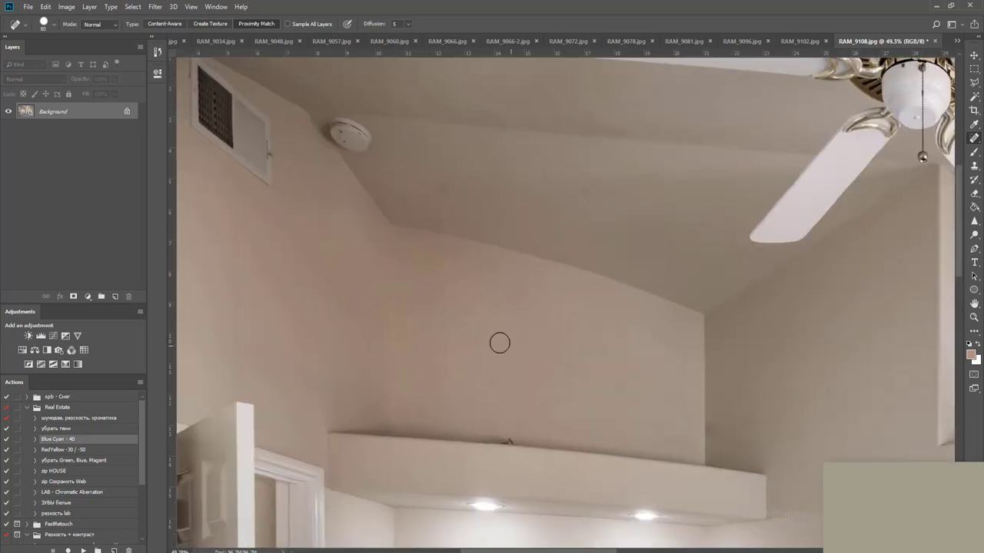
pyautogui.click(465, 338)
pyautogui.click(709, 418)
# Set up the Clone Stamp with 60% opacity, lower brush hardness and a size of 100 px
pyautogui.press('s')
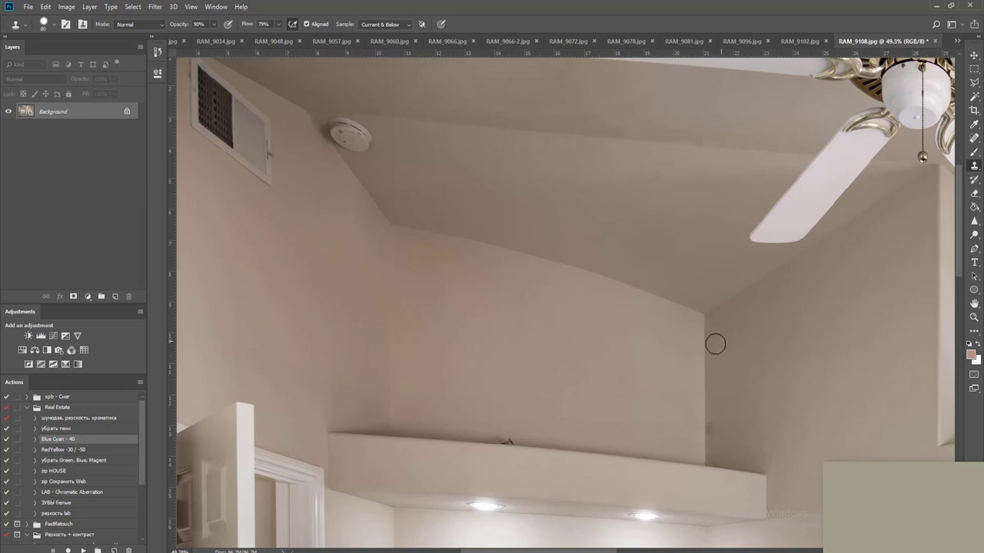
pyautogui.click(213, 24)
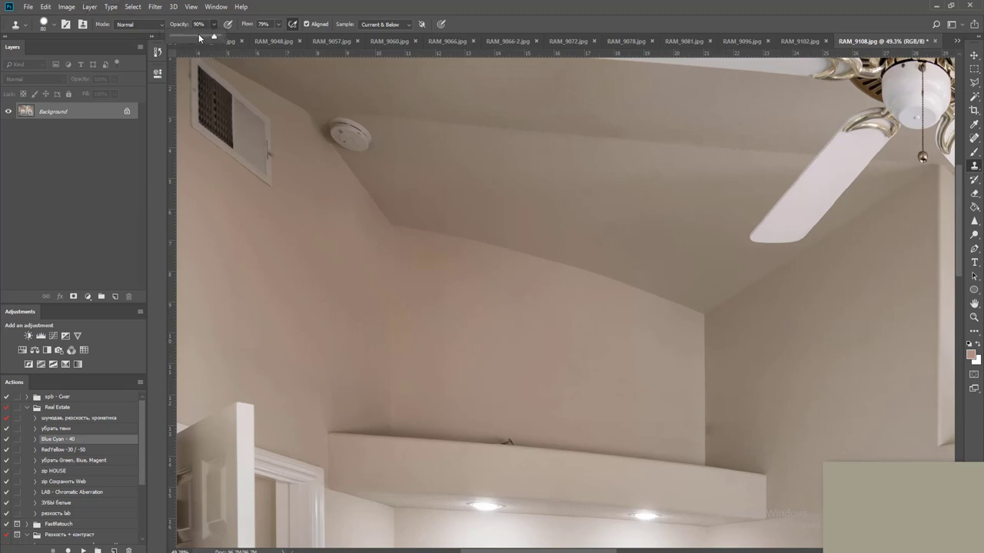
pyautogui.rightClick(575, 312)
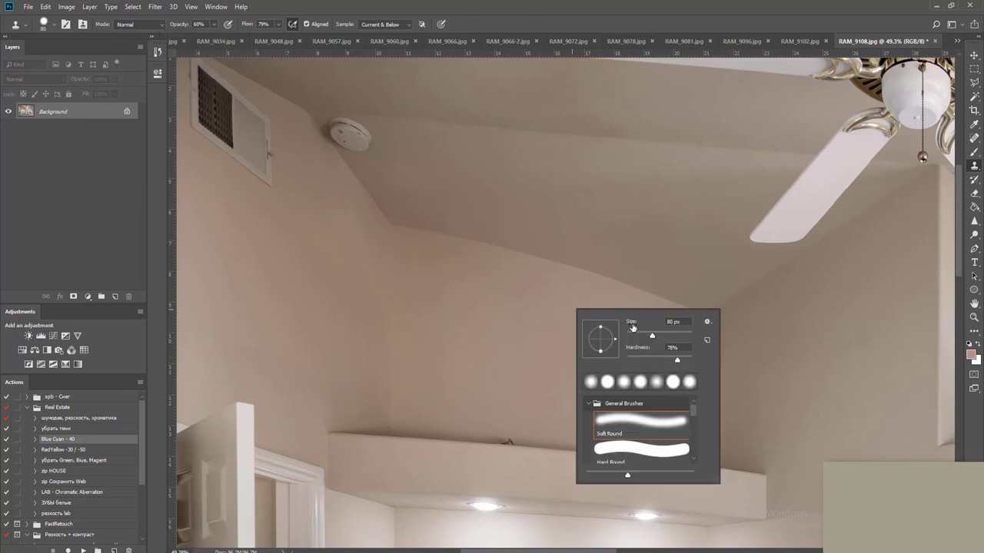
pyautogui.click(650, 361)
pyautogui.click(730, 11)
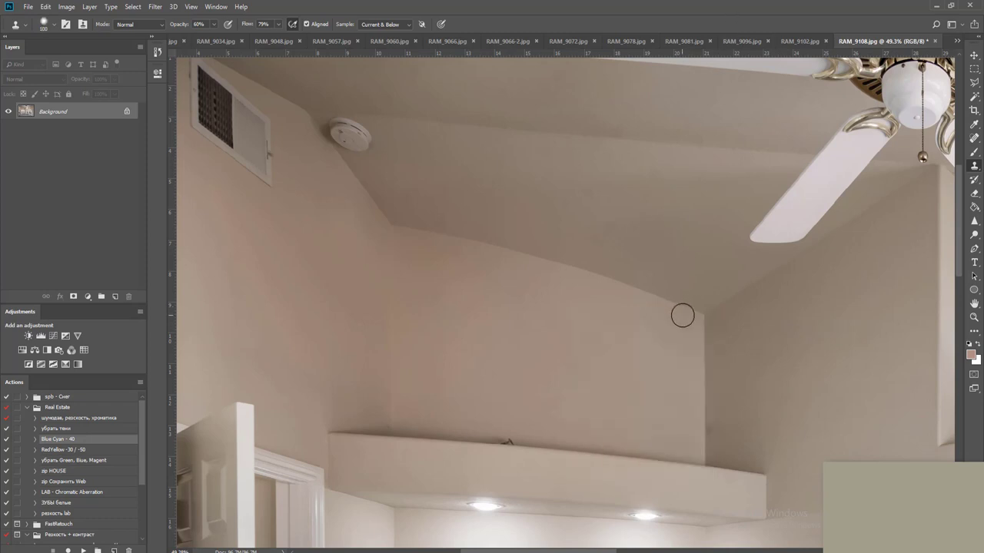
# Clone away the remaining smudge on the vertical wall corner above the lit ledge
pyautogui.scroll(3, 705, 435)
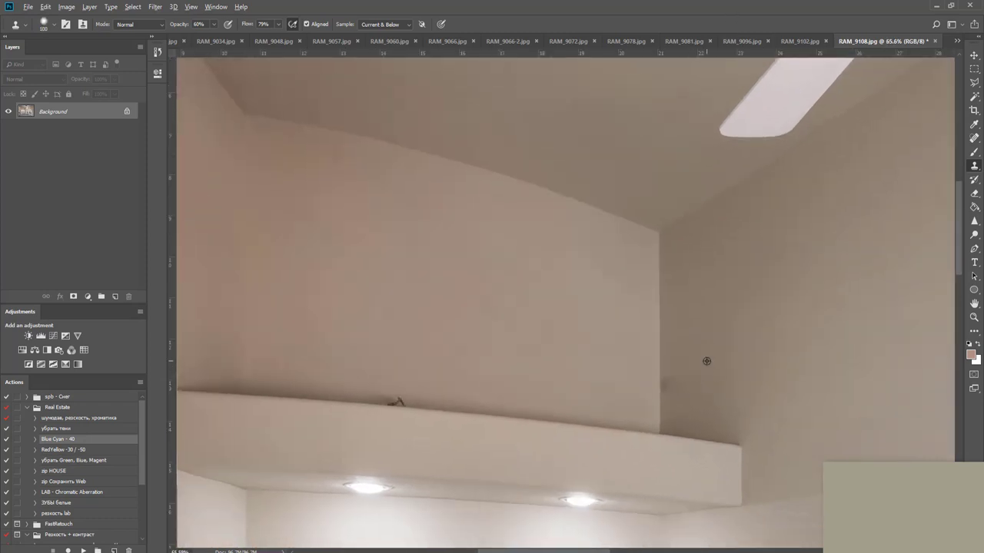
pyautogui.scroll(1, 706, 361)
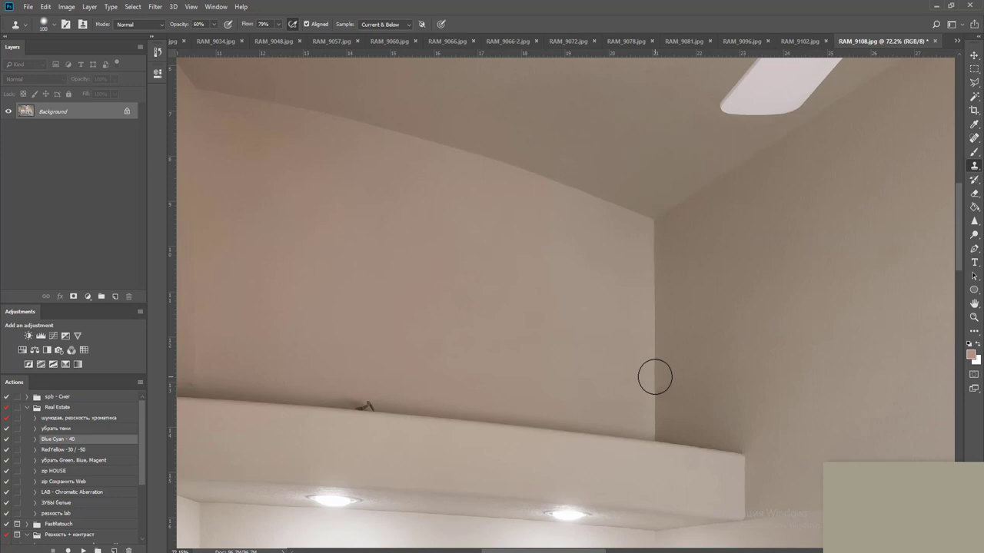
pyautogui.scroll(-7, 712, 352)
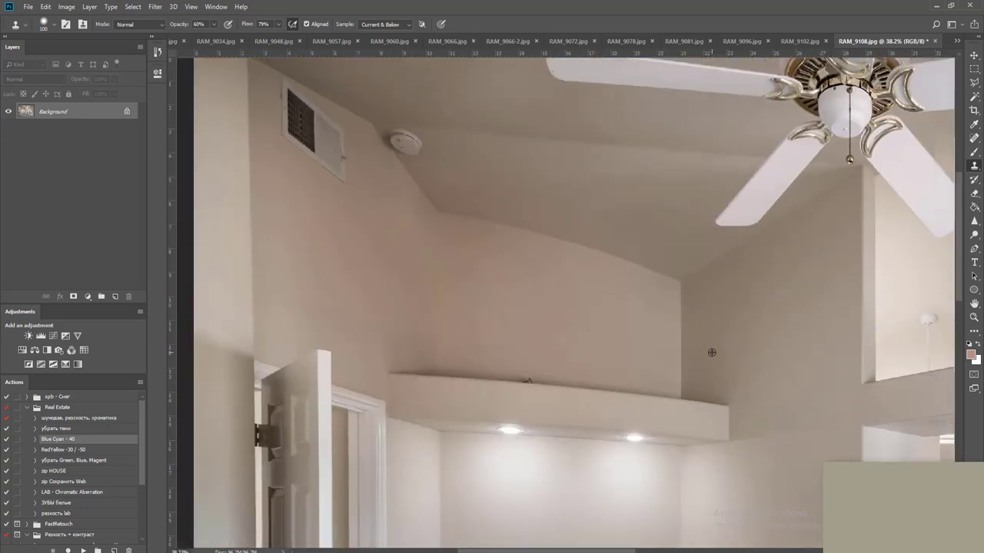
pyautogui.scroll(-5, 711, 353)
# Sample clean wall texture just below the sloped ceiling edge with the Clone Stamp
pyautogui.moveTo(775, 294); pyautogui.dragTo(308, 263)
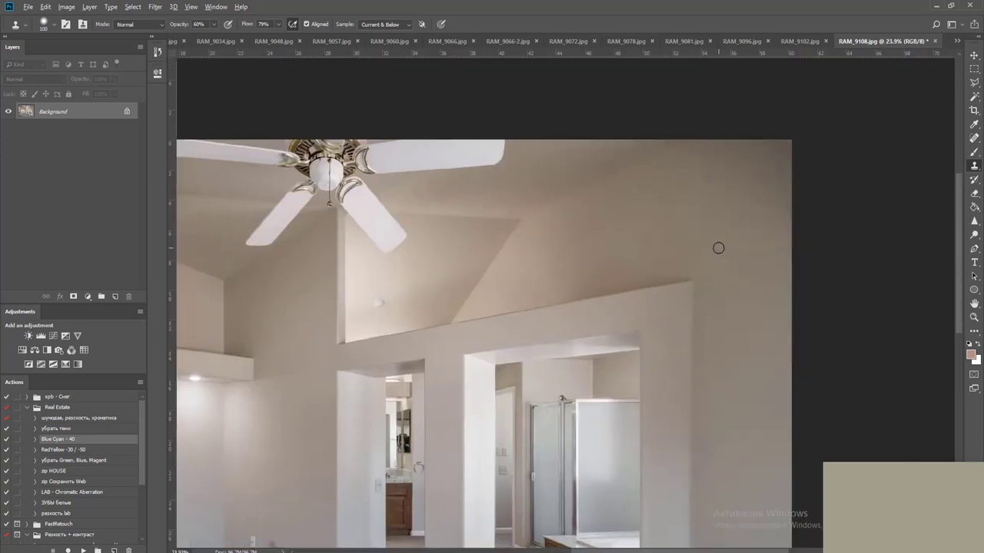
pyautogui.scroll(4, 718, 247)
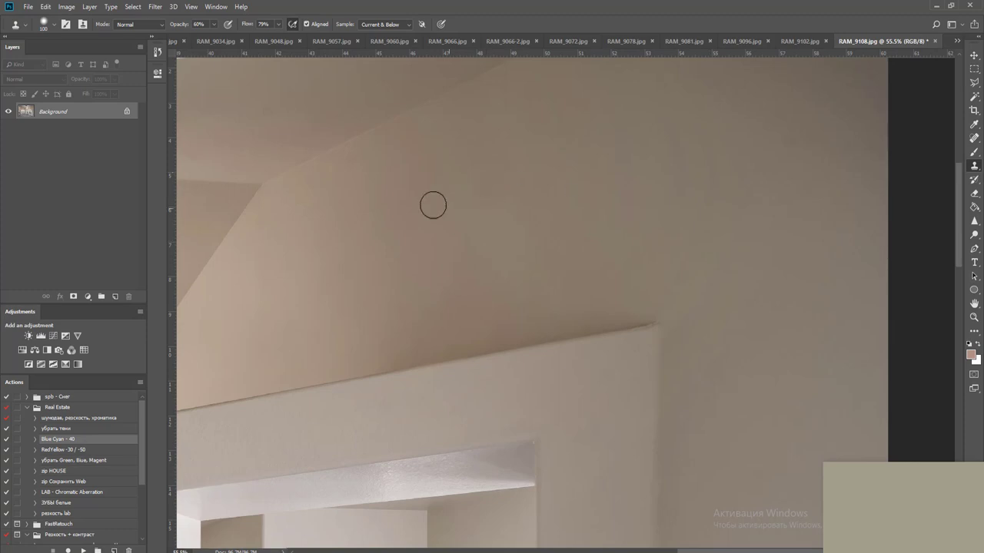
pyautogui.keyDown('alt'); pyautogui.click(328, 193); pyautogui.keyUp('alt')
pyautogui.keyDown('alt'); pyautogui.click(336, 205); pyautogui.keyUp('alt')
pyautogui.moveTo(397, 261); pyautogui.dragTo(676, 406)
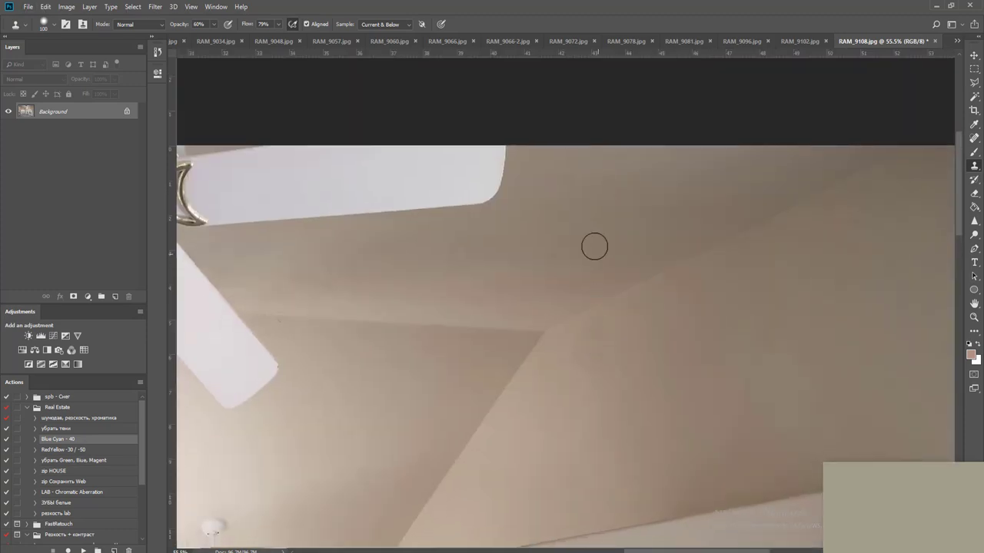
pyautogui.scroll(-4, 683, 339)
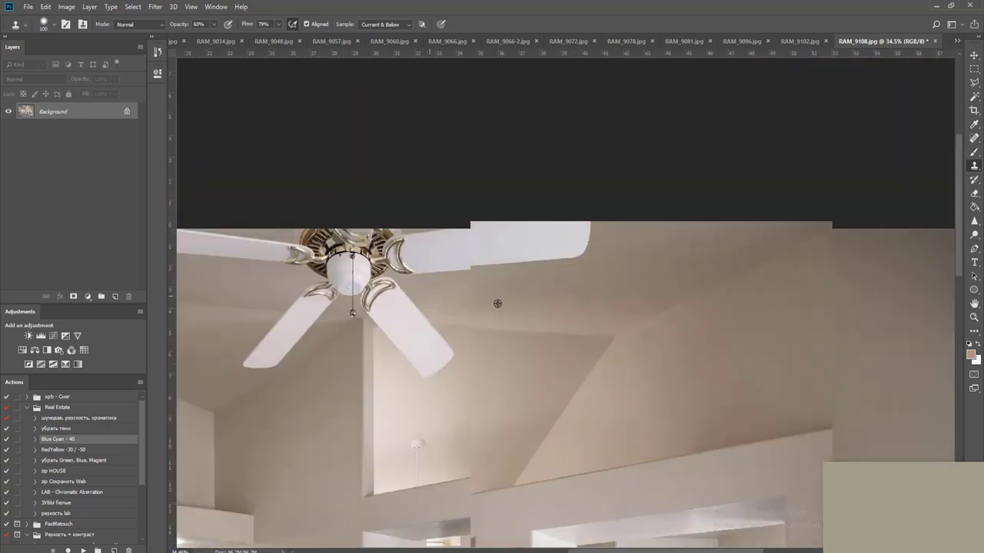
pyautogui.scroll(2, 494, 296)
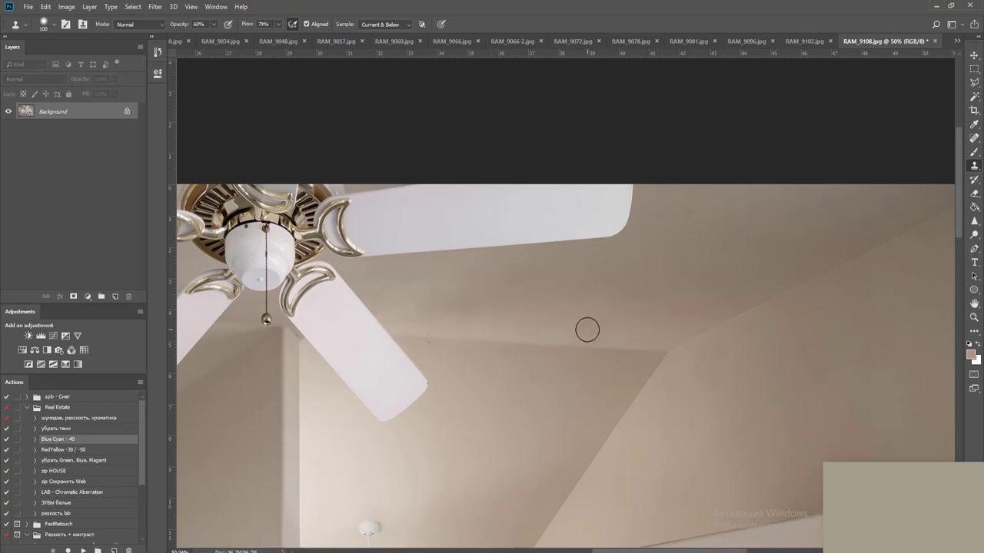
# Return to the Clone Stamp and enlarge its brush to 150 px
pyautogui.press('j')
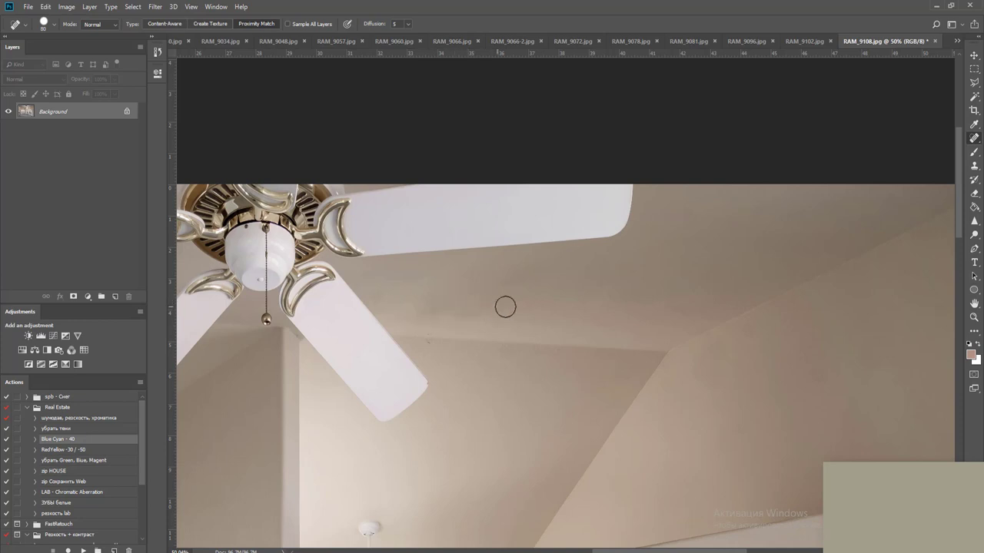
pyautogui.press('s')
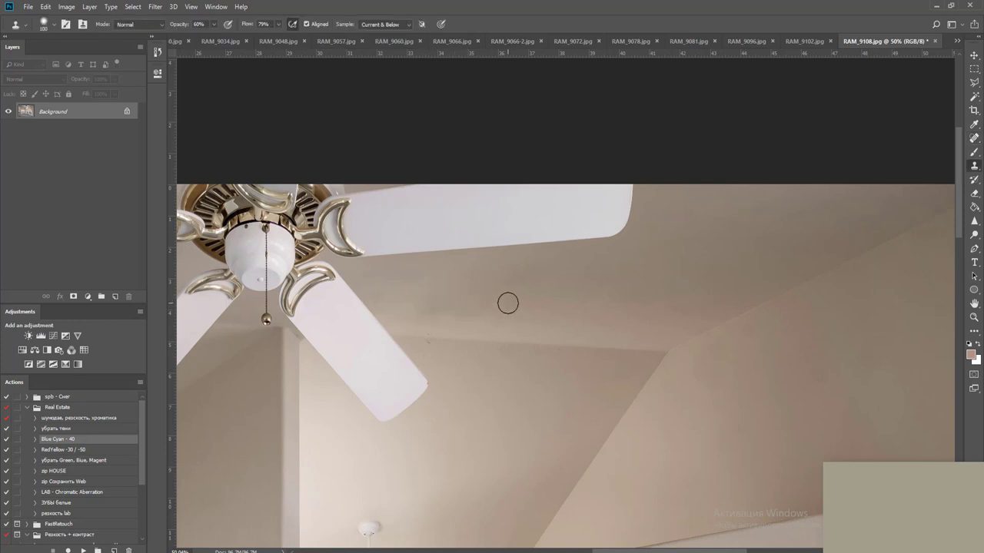
pyautogui.press(']')
pyautogui.press(']')
pyautogui.hotkey('ctrl', '0')
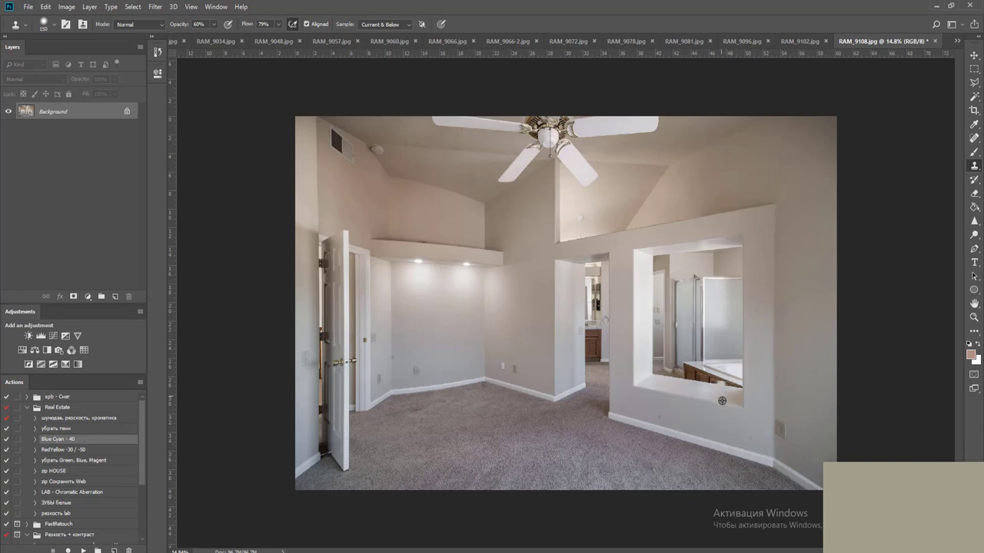
# Heal the dark smudges on the wall below the bathroom opening with the Spot Healing Brush
pyautogui.scroll(5, 722, 400)
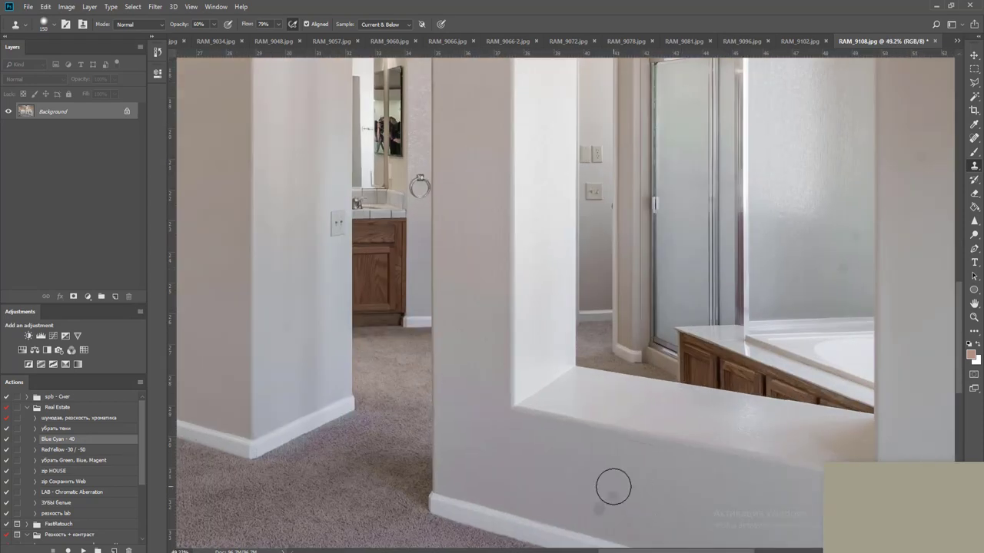
pyautogui.press('j')
pyautogui.moveTo(596, 508); pyautogui.dragTo(630, 519)
# Heal the faint spot above the baseboard, on the wall face beside the corner with the outlet
pyautogui.scroll(-3, 654, 505)
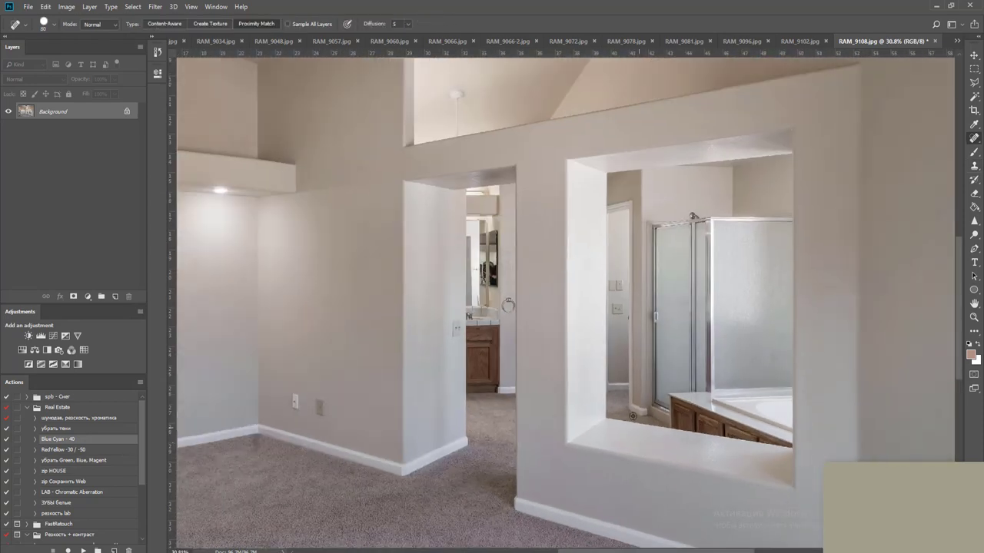
pyautogui.scroll(-2, 487, 368)
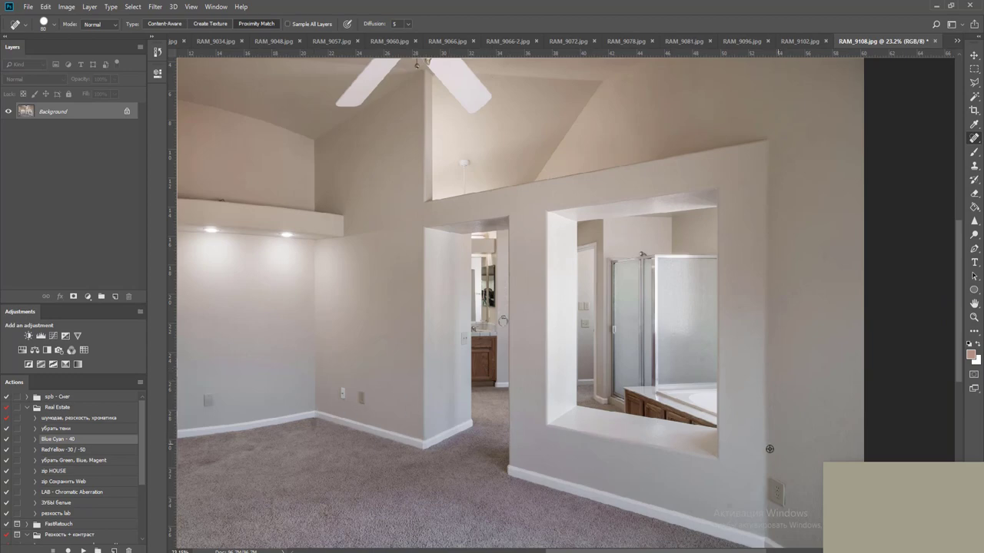
pyautogui.scroll(5, 769, 449)
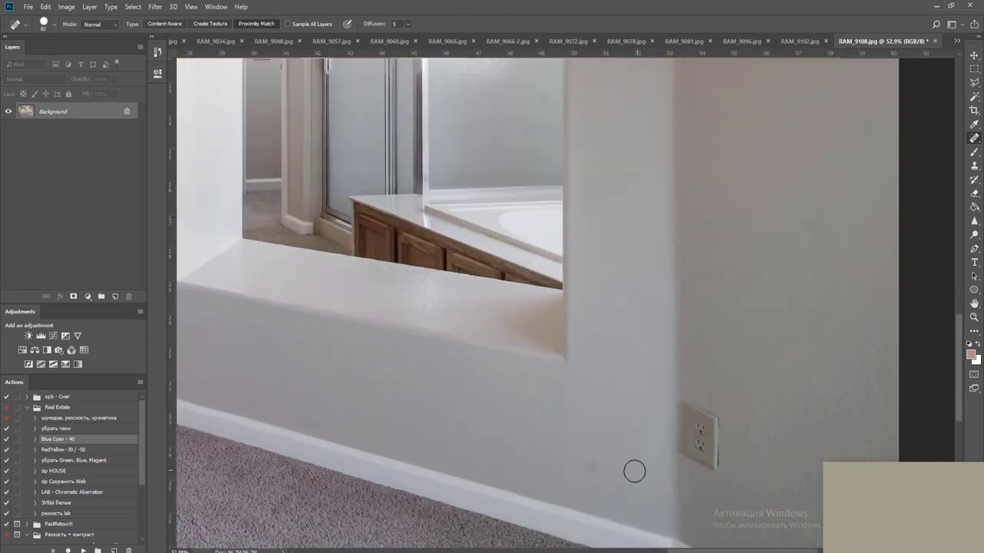
pyautogui.click(590, 467)
# Clone away the dark smudge along the wall corner near the door, below the light switch, with the Clone Stamp
pyautogui.moveTo(613, 386); pyautogui.dragTo(663, 537)
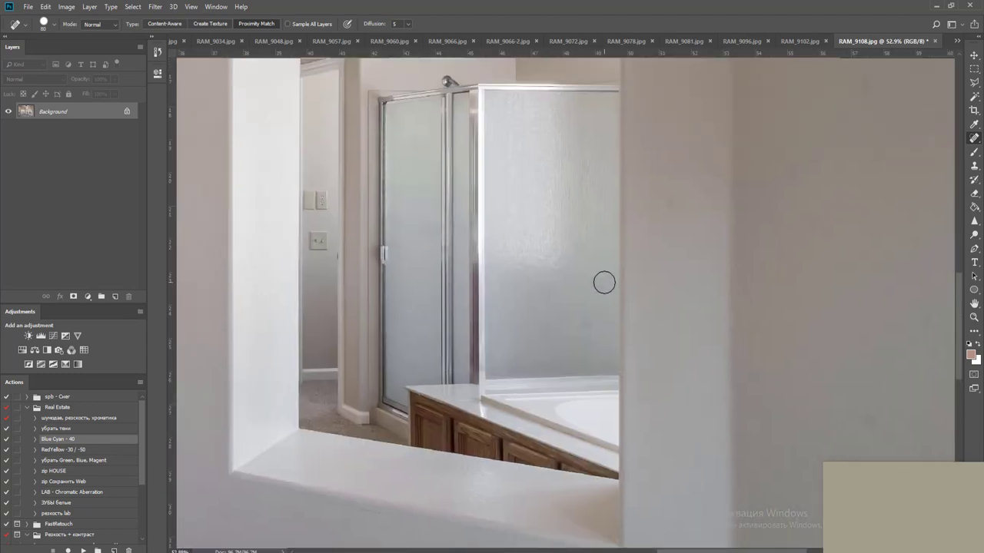
pyautogui.moveTo(780, 228); pyautogui.dragTo(637, 458)
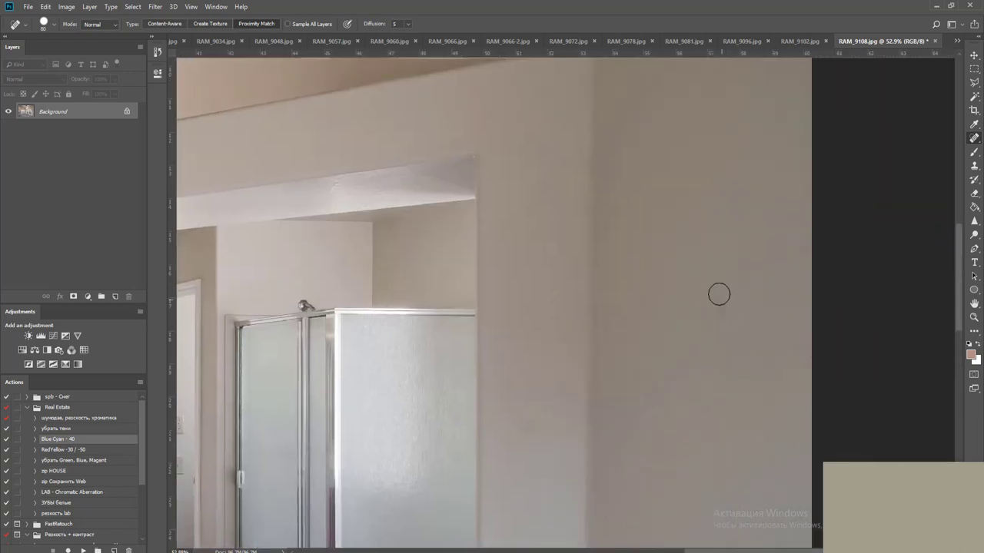
pyautogui.scroll(-3, 530, 437)
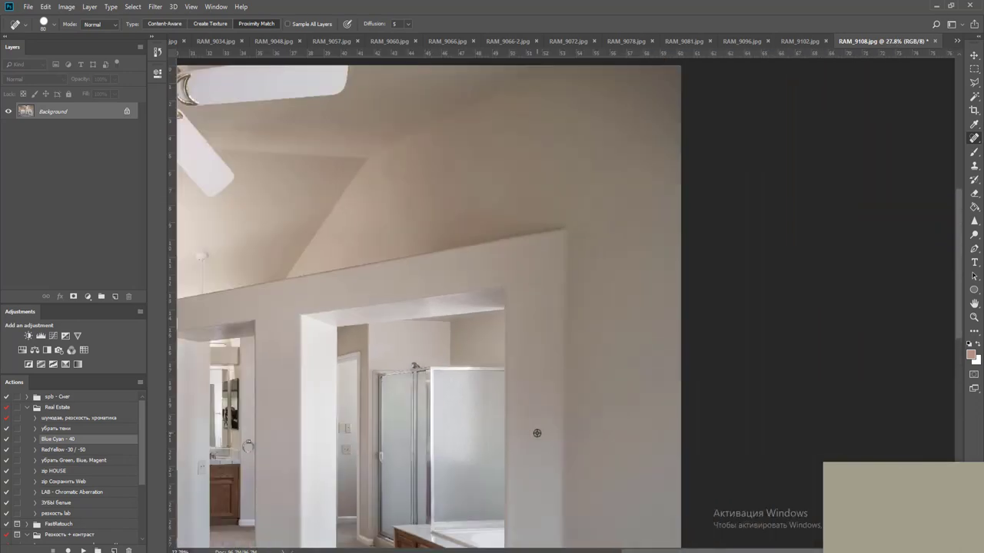
pyautogui.scroll(-3, 536, 433)
pyautogui.scroll(8, 385, 318)
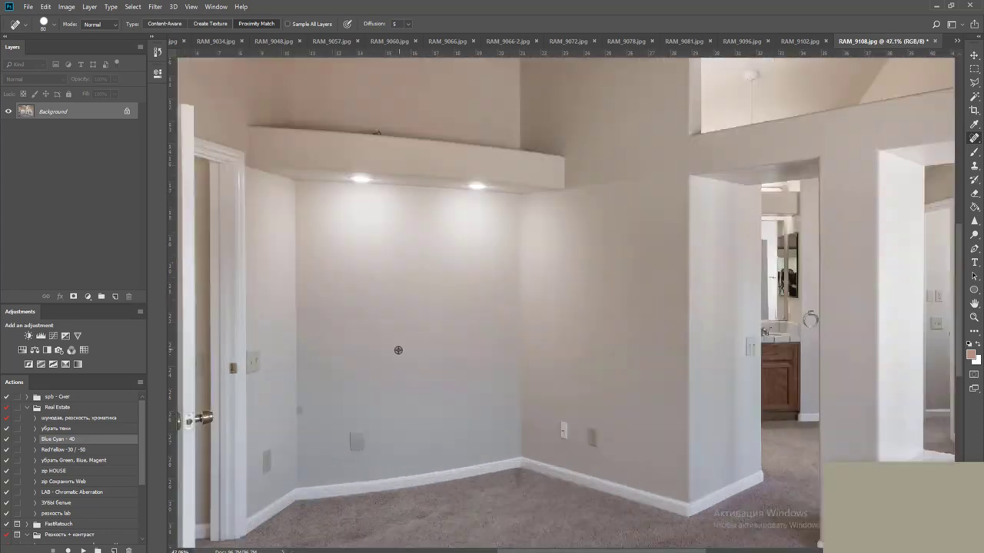
pyautogui.press('s')
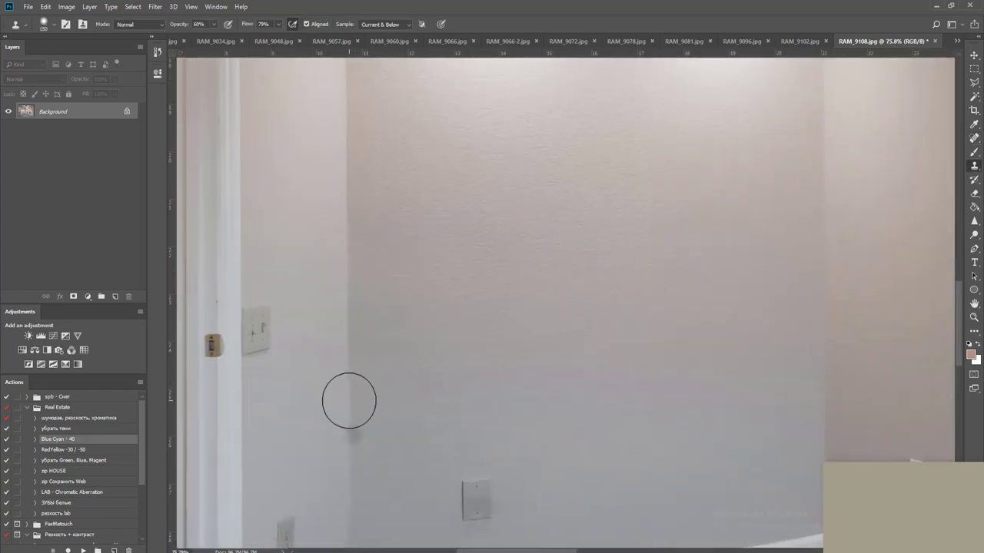
pyautogui.moveTo(350, 407); pyautogui.dragTo(354, 430)
# Sample clean carpet nearby and clone out the dark stain in the far corner of the room
pyautogui.scroll(-5, 535, 384)
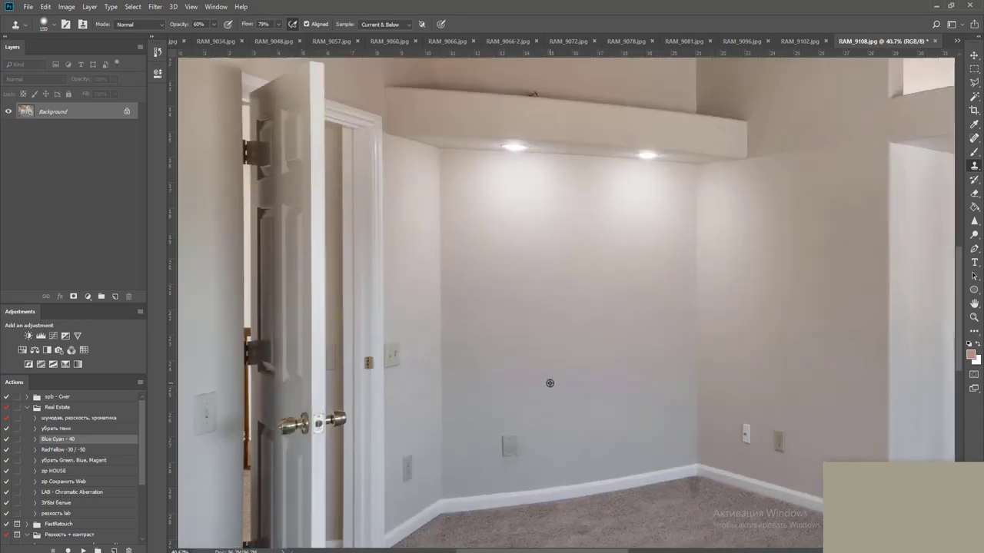
pyautogui.scroll(3, 512, 395)
pyautogui.moveTo(512, 395); pyautogui.dragTo(568, 326)
pyautogui.moveTo(352, 396); pyautogui.dragTo(320, 253)
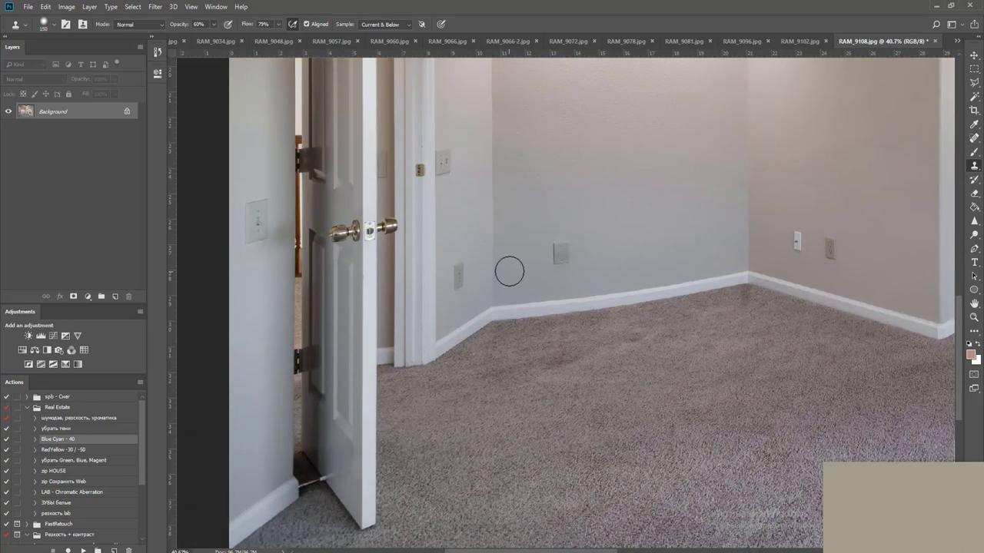
pyautogui.scroll(-3, 509, 270)
pyautogui.scroll(4, 649, 274)
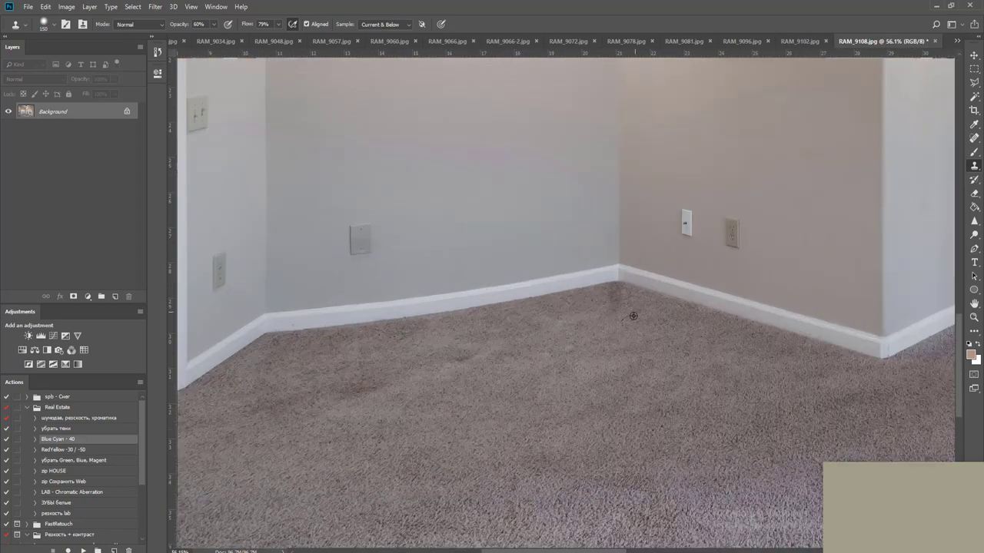
pyautogui.keyDown('alt'); pyautogui.click(629, 307); pyautogui.keyUp('alt')
pyautogui.click(612, 301)
# Clone clean carpet texture over the darker patches on the floor in front of the far baseboard
pyautogui.keyDown('alt'); pyautogui.click(468, 378); pyautogui.keyUp('alt')
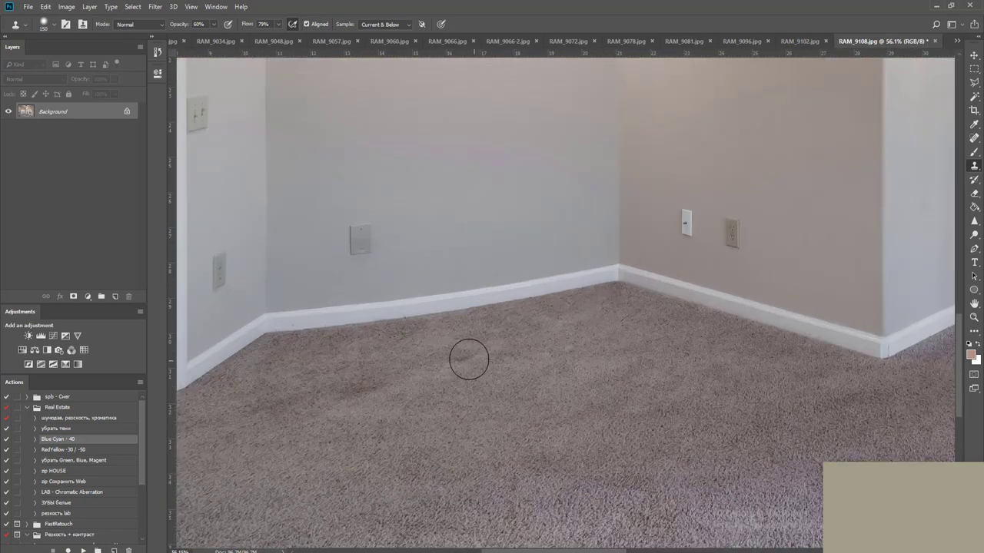
pyautogui.moveTo(468, 358); pyautogui.dragTo(336, 394)
pyautogui.scroll(-5, 569, 372)
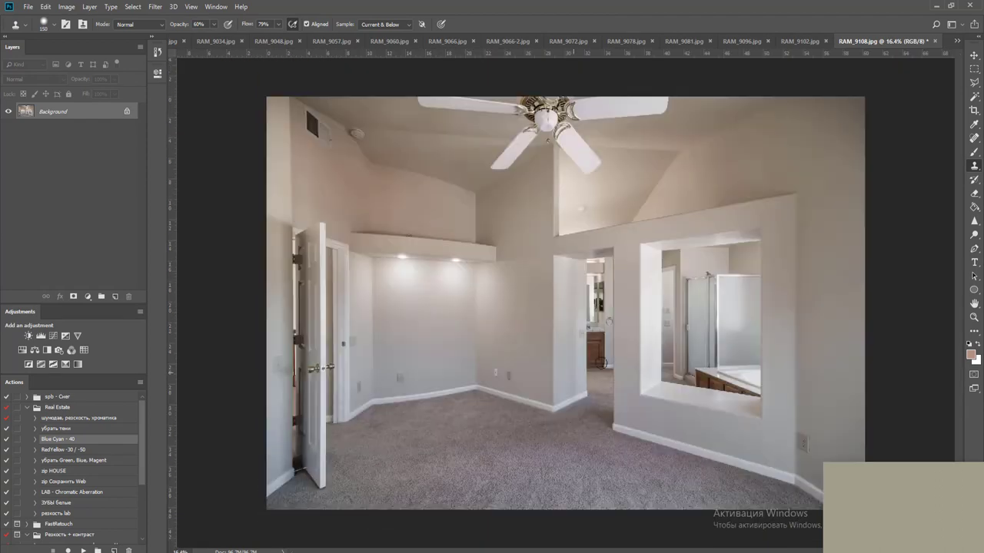
# Close RAM_9108.jpg and save its changes
pyautogui.press('v')
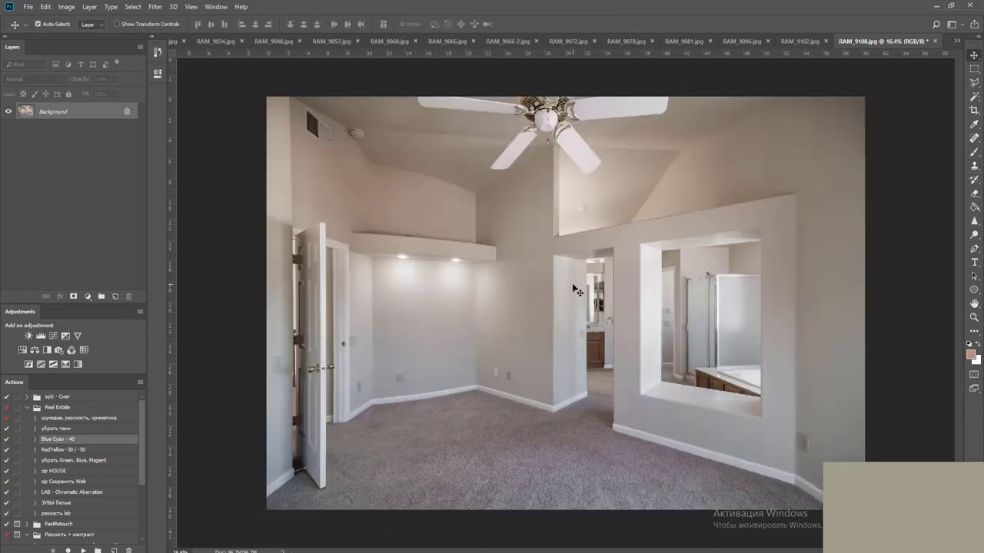
pyautogui.hotkey('ctrl', 'w')
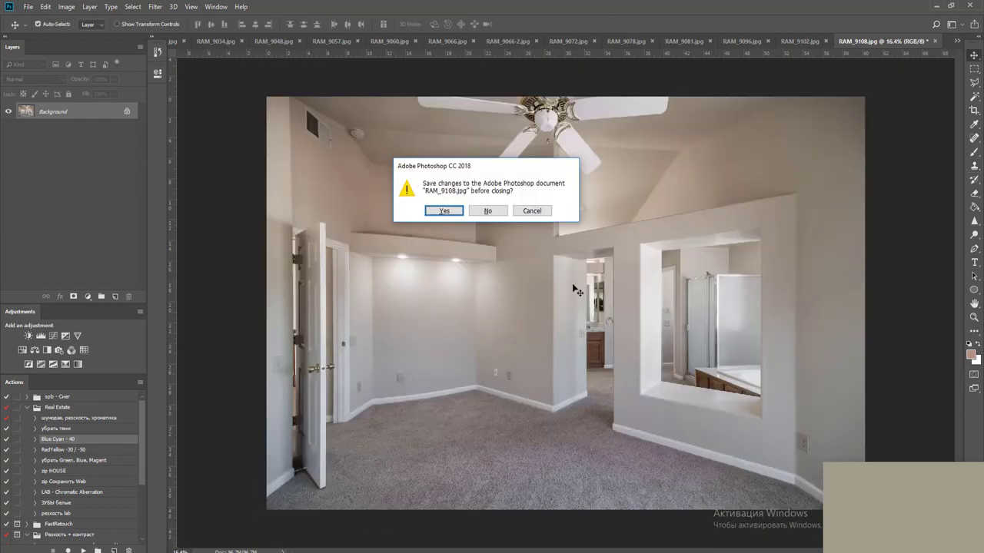
pyautogui.press('Return')
pyautogui.press('Return')
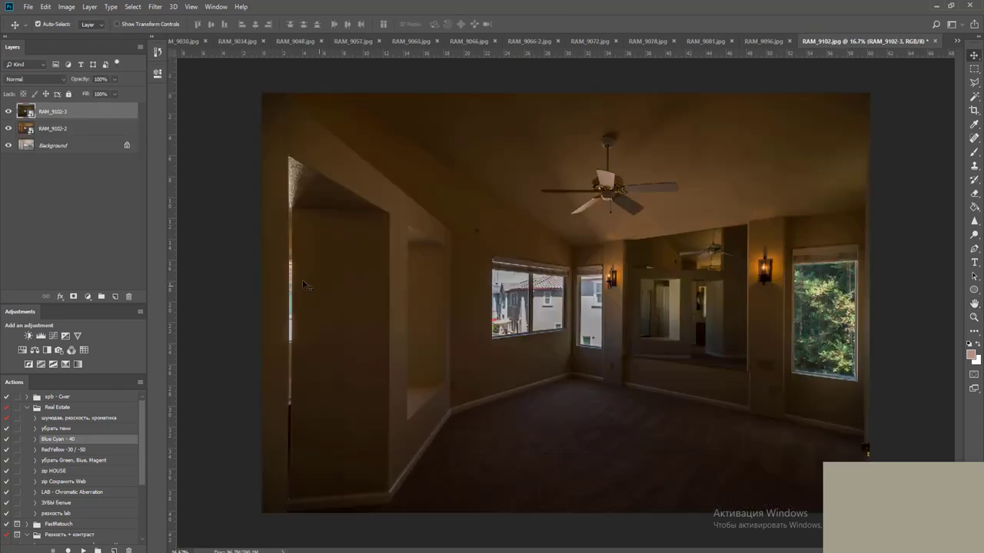
# Add black layer masks that hide the RAM_9102-3 and RAM_9102-2 layers
pyautogui.keyDown('alt'); pyautogui.click(74, 298); pyautogui.keyUp('alt')
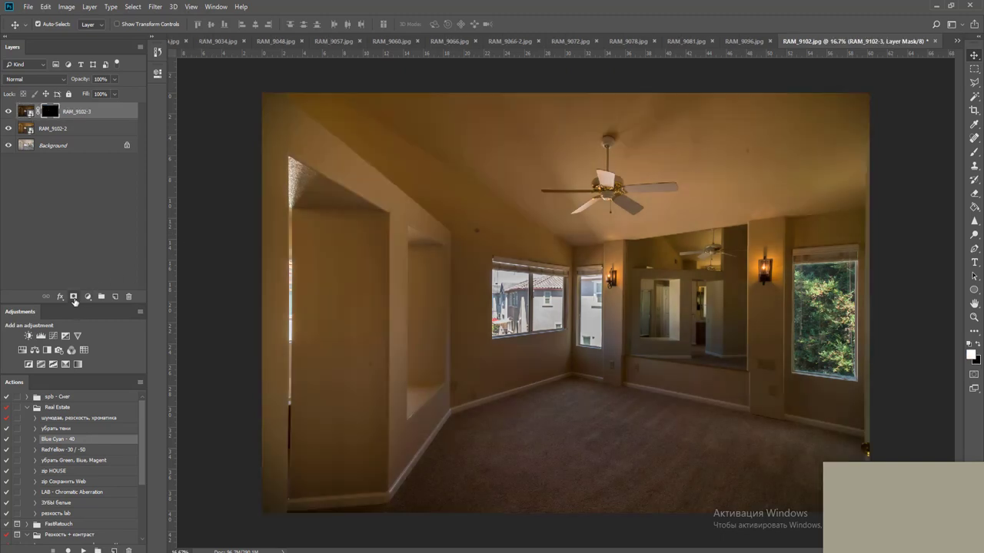
pyautogui.click(69, 132)
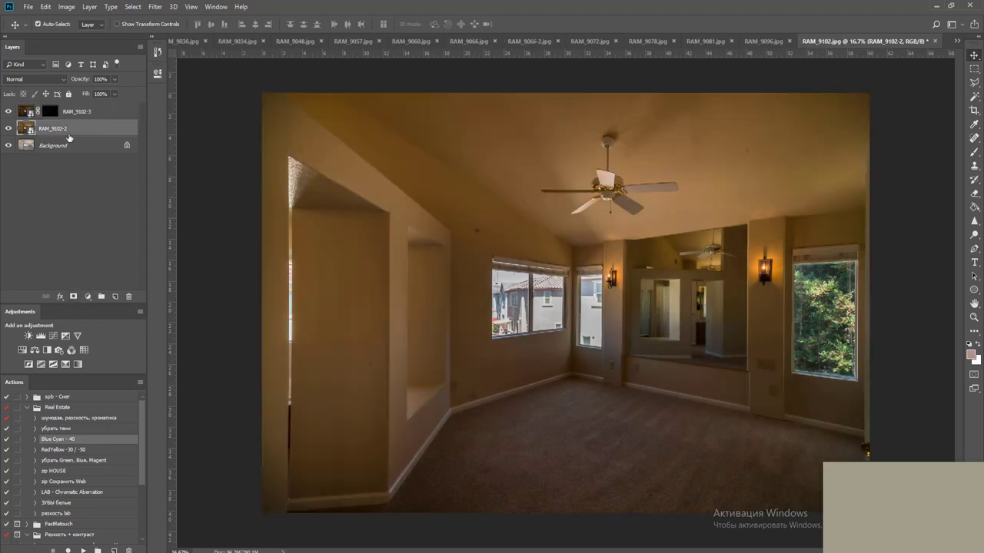
pyautogui.keyDown('alt'); pyautogui.click(74, 298); pyautogui.keyUp('alt')
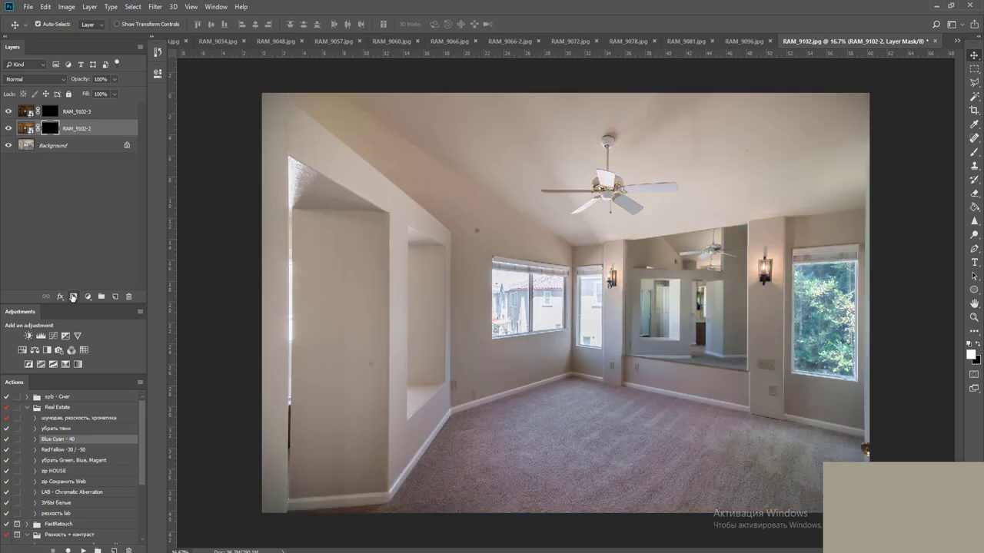
# Compare the two dark exposures by toggling their layer masks, and delete the RAM_9102-3 layer
pyautogui.keyDown('shift'); pyautogui.click(51, 111); pyautogui.keyUp('shift')
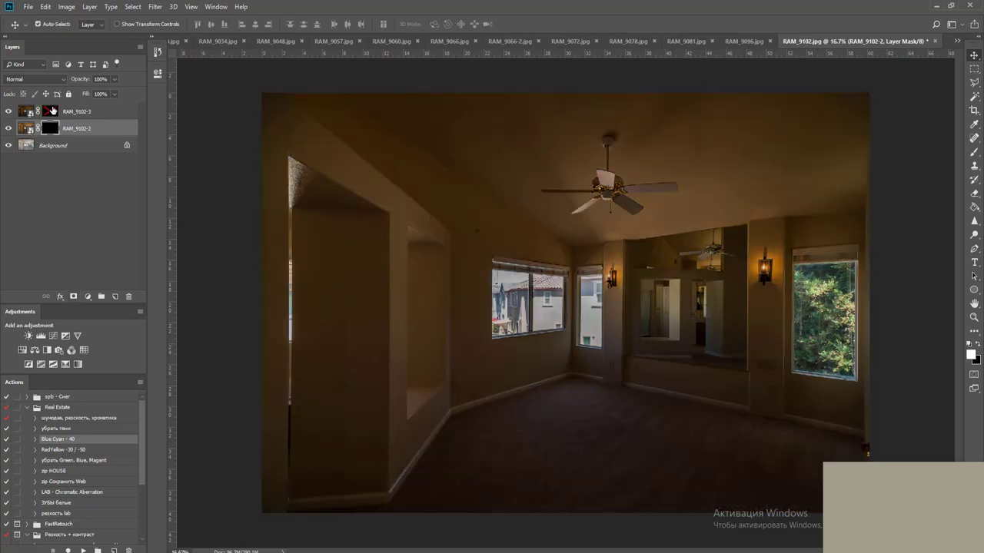
pyautogui.keyDown('shift'); pyautogui.click(51, 112); pyautogui.keyUp('shift')
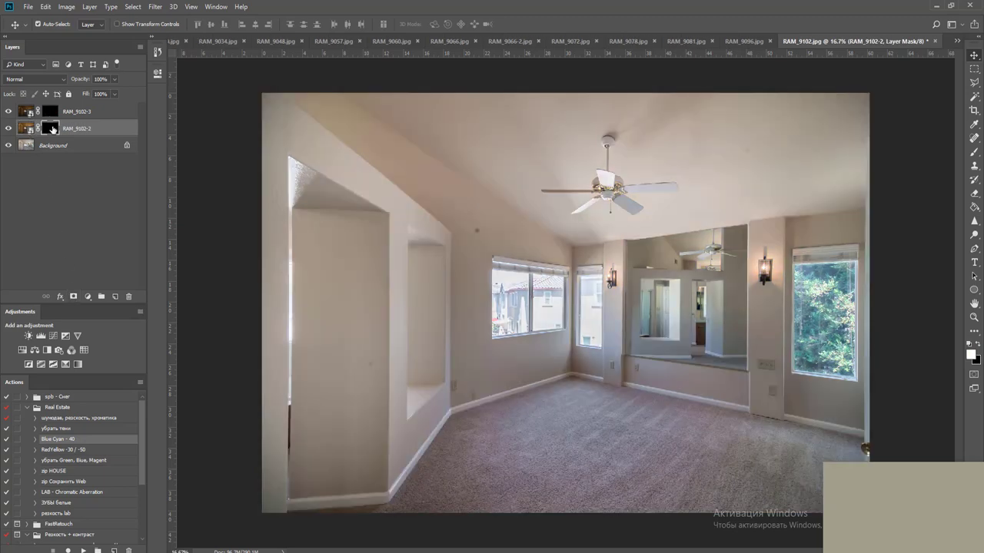
pyautogui.keyDown('shift'); pyautogui.click(51, 129); pyautogui.keyUp('shift')
pyautogui.keyDown('shift'); pyautogui.click(52, 128); pyautogui.keyUp('shift')
pyautogui.keyDown('shift'); pyautogui.click(52, 112); pyautogui.keyUp('shift')
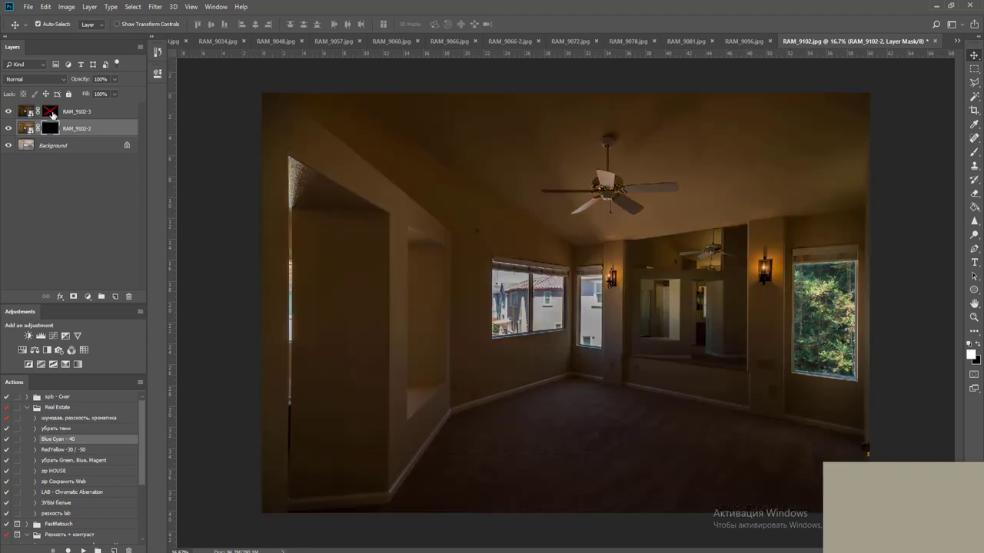
pyautogui.keyDown('shift'); pyautogui.click(51, 112); pyautogui.keyUp('shift')
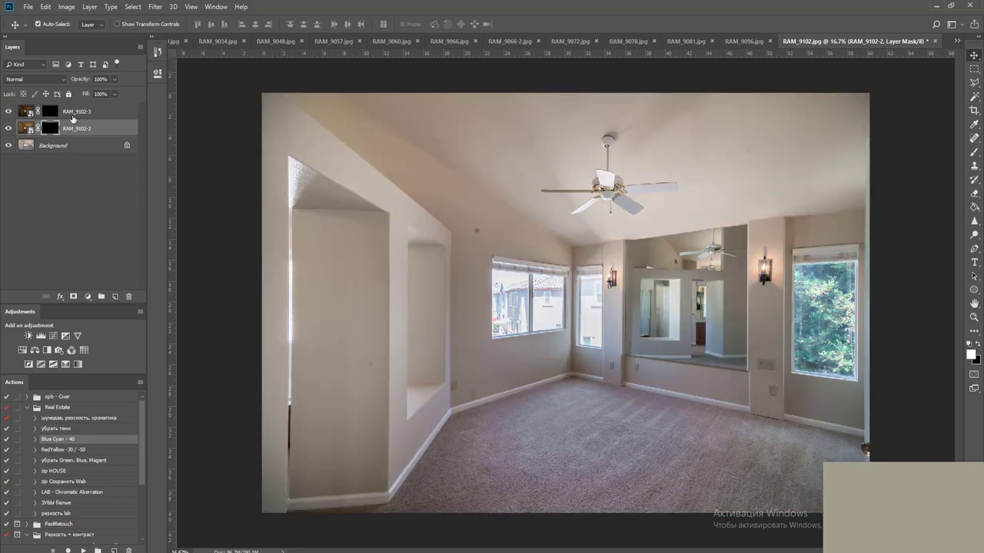
pyautogui.click(73, 115)
pyautogui.press('Delete')
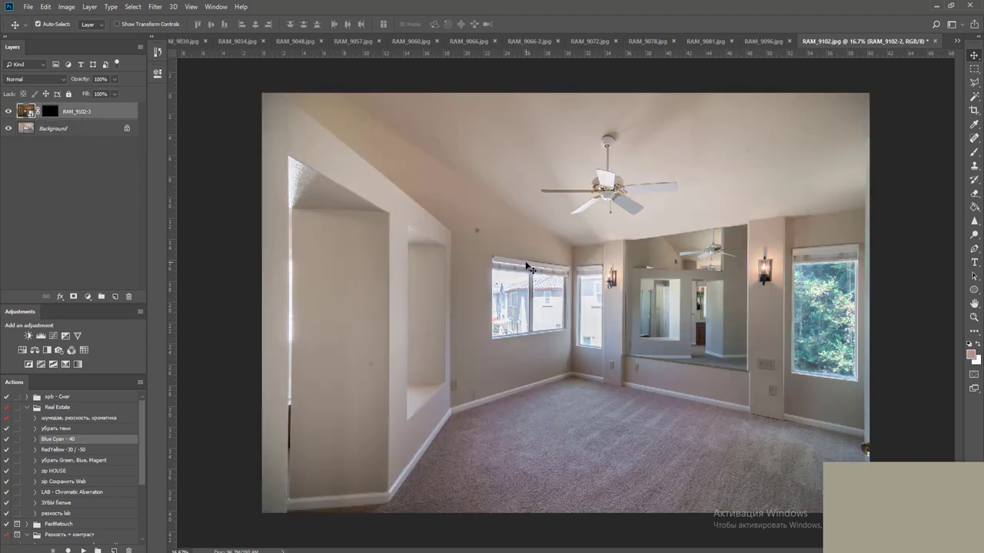
# Select the glass area of the window with the tree view using the Polygonal Lasso, leaving out the frame and blind
pyautogui.press('l')
pyautogui.scroll(5, 816, 273)
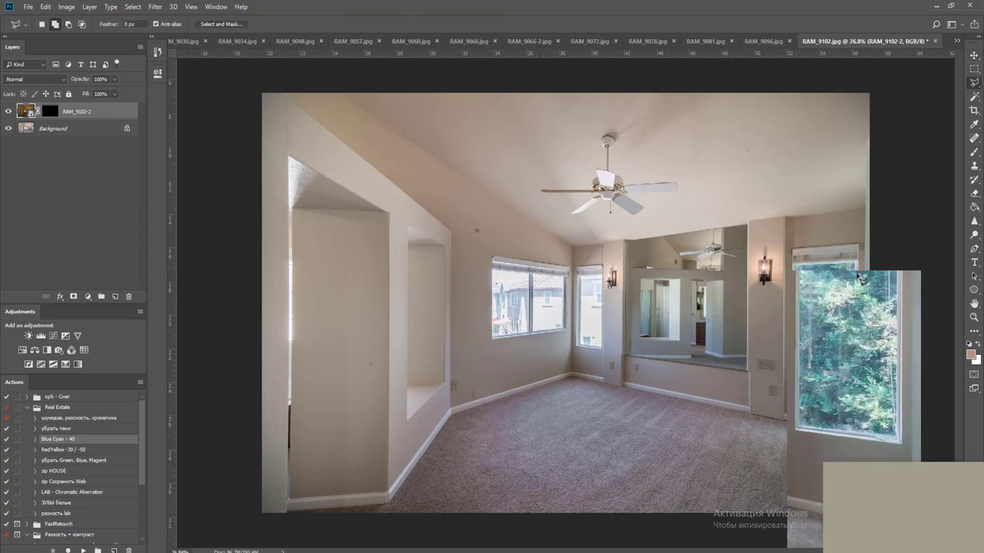
pyautogui.moveTo(803, 271); pyautogui.dragTo(455, 183)
pyautogui.hotkey('ctrl', 'r')
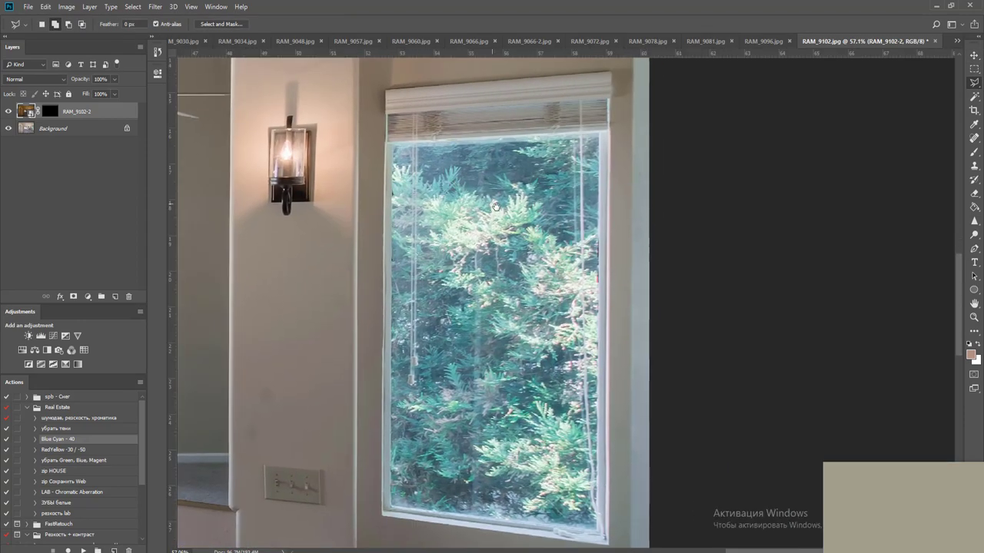
pyautogui.click(391, 131)
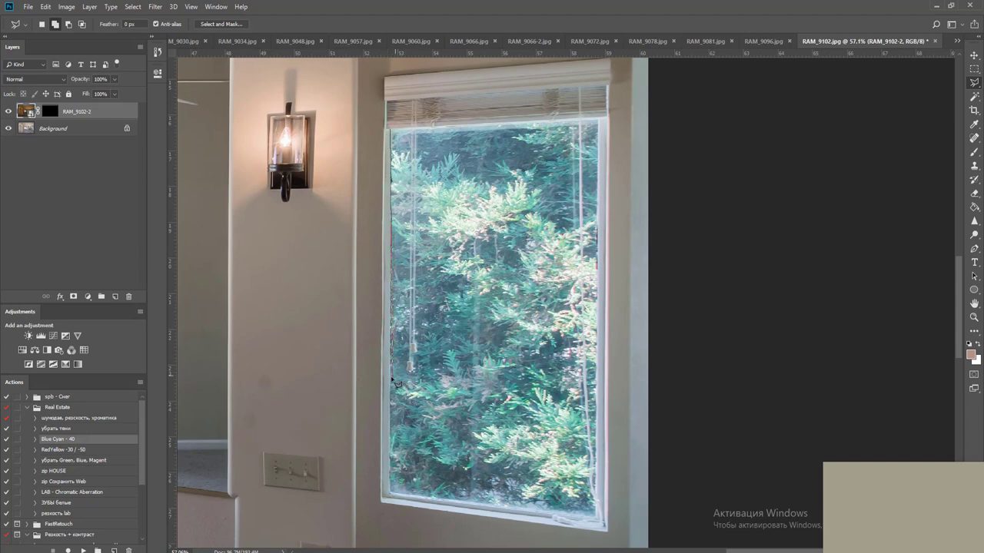
pyautogui.moveTo(402, 476)
pyautogui.mouseDown()
pyautogui.moveTo(397, 497)
pyautogui.moveTo(604, 526)
pyautogui.moveTo(604, 123)
pyautogui.mouseUp()
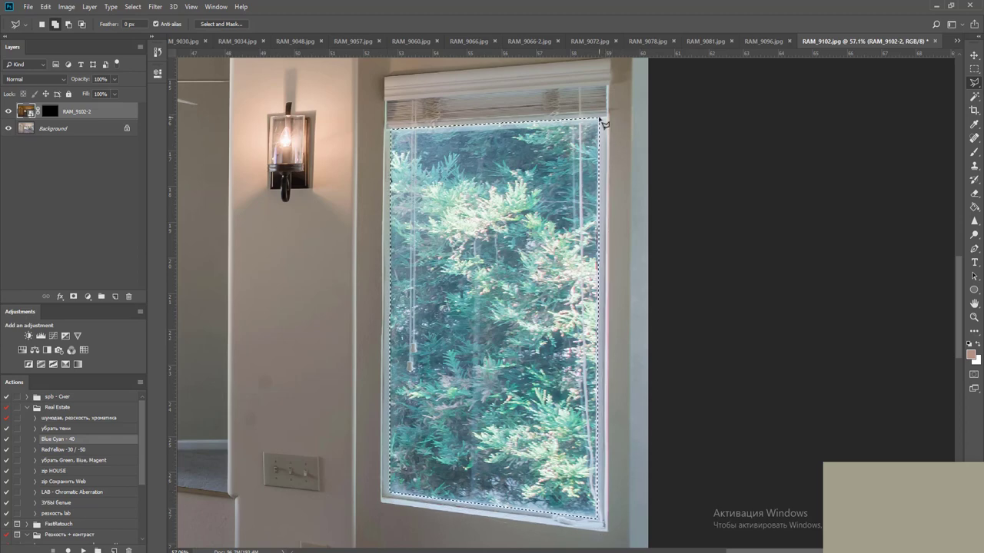
# Fill the selected window area with white on the RAM_9102-2 layer mask and clear the selection
pyautogui.click(50, 111)
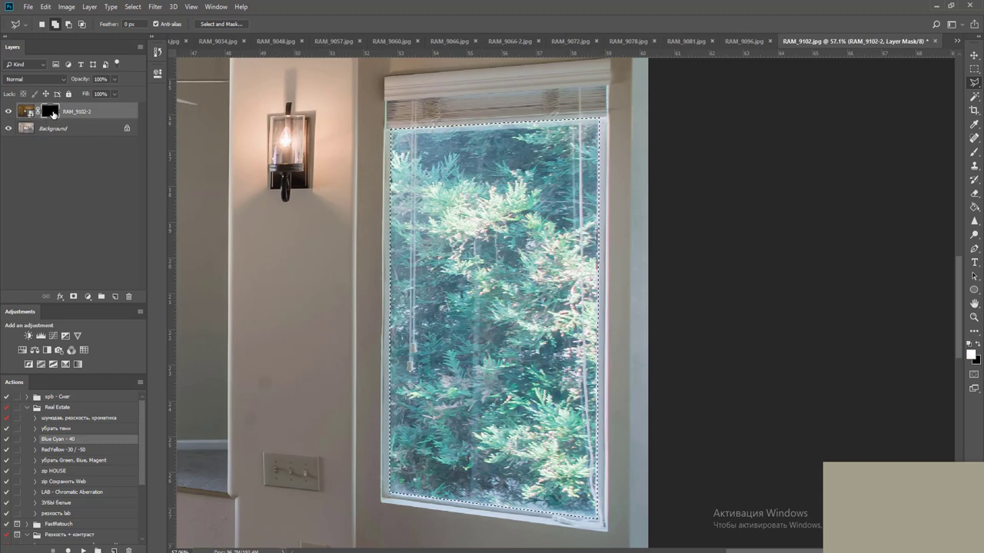
pyautogui.hotkey('alt', 'BackSpace')
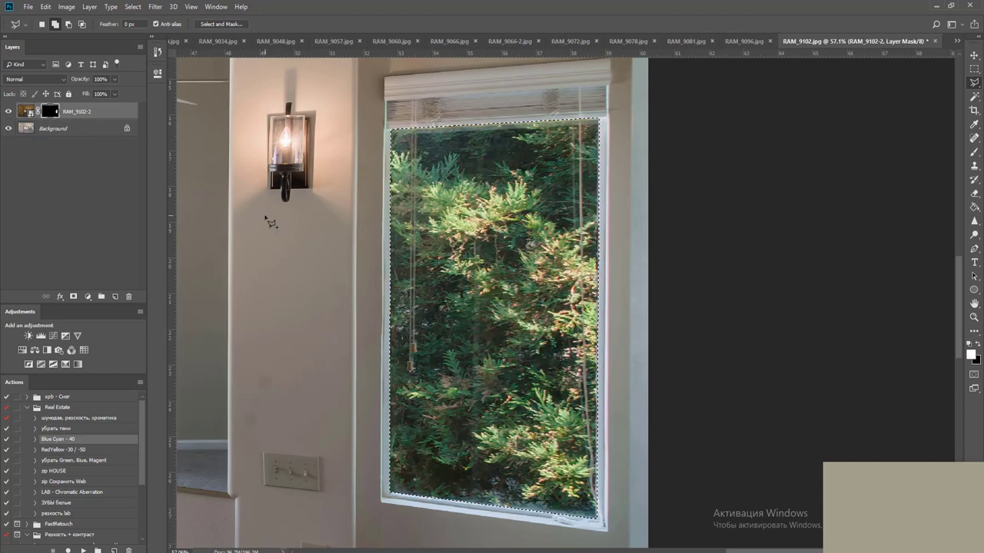
pyautogui.press('m')
pyautogui.hotkey('ctrl', 'd')
pyautogui.scroll(-4, 347, 268)
pyautogui.moveTo(394, 266); pyautogui.dragTo(778, 293)
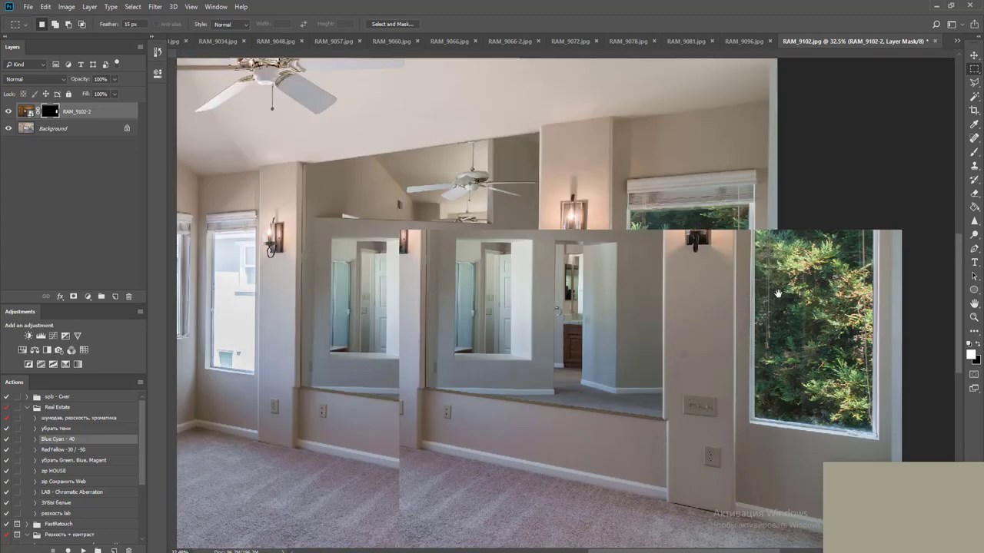
# Select the glass of the narrow window beside the corner with the Polygonal Lasso, following the inner frame and the blind's lower edge
pyautogui.scroll(3, 518, 277)
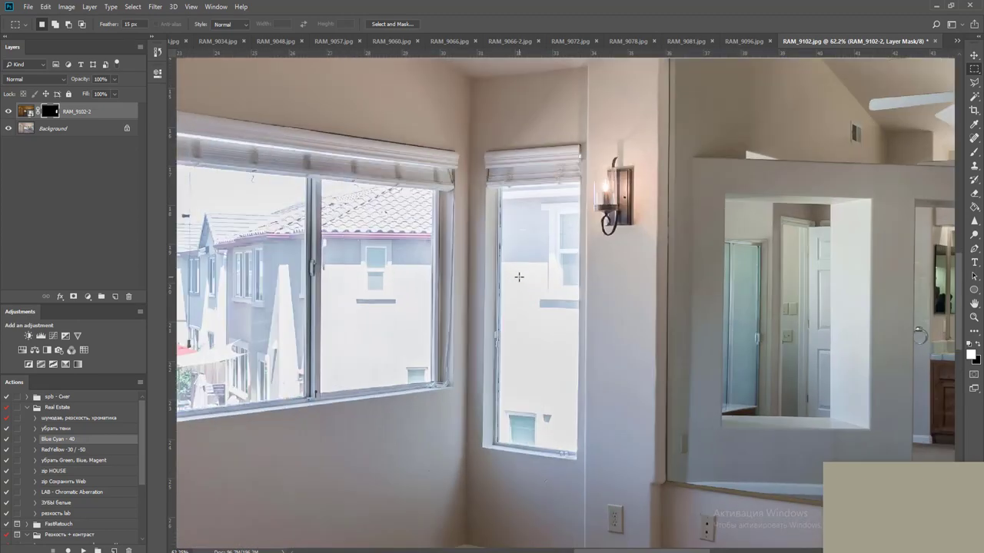
pyautogui.scroll(2, 515, 275)
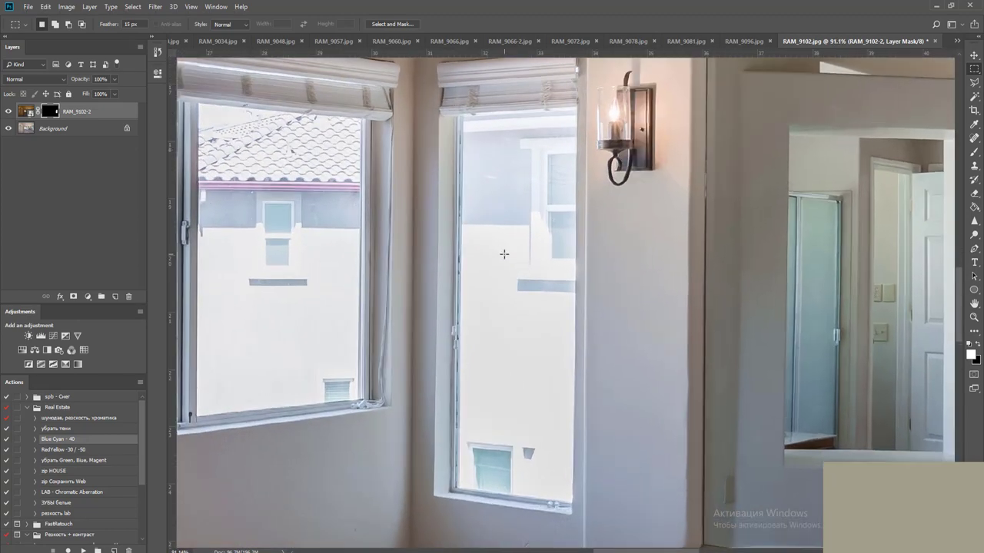
pyautogui.press('l')
pyautogui.click(460, 117)
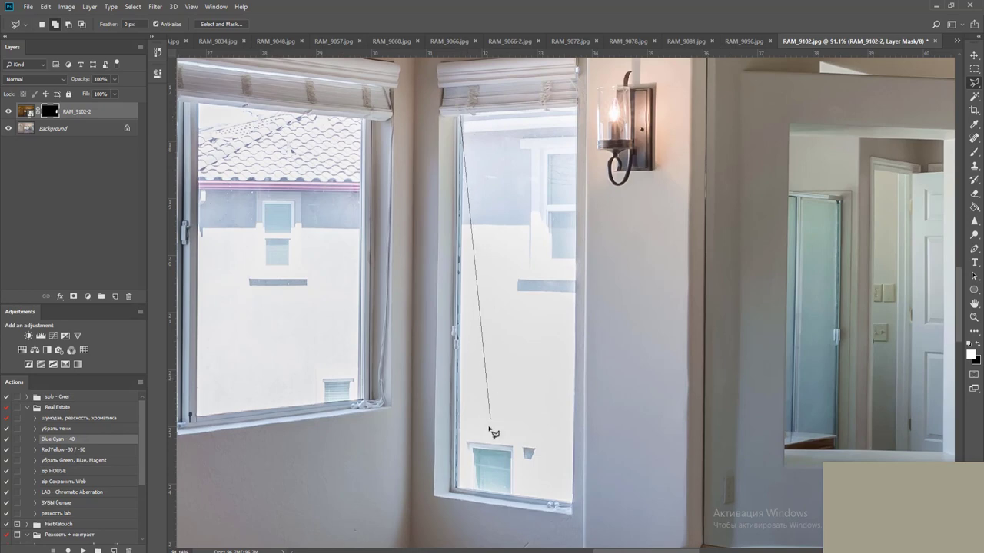
pyautogui.click(456, 488)
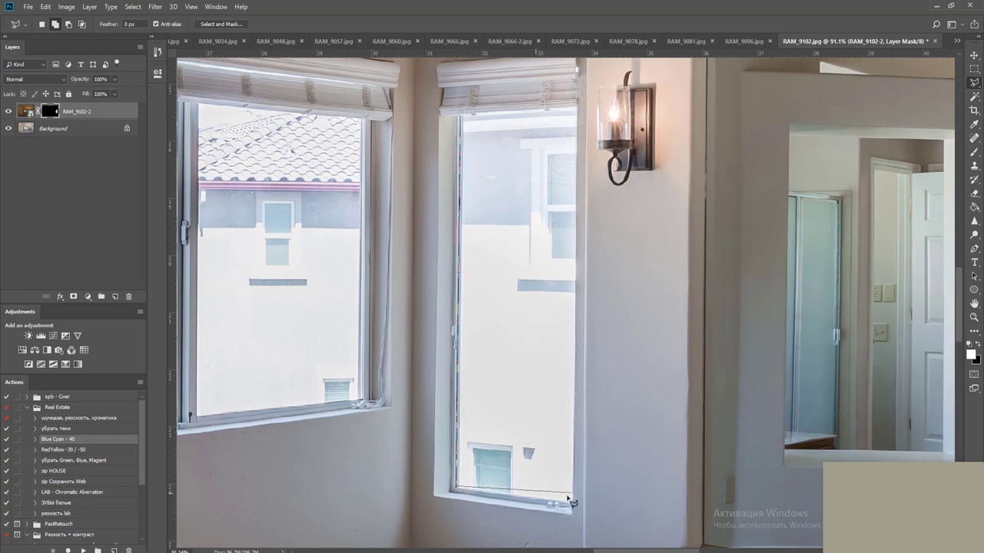
pyautogui.moveTo(528, 501)
pyautogui.mouseDown()
pyautogui.moveTo(459, 492)
pyautogui.moveTo(589, 499)
pyautogui.moveTo(576, 507)
pyautogui.moveTo(581, 111)
pyautogui.mouseUp()
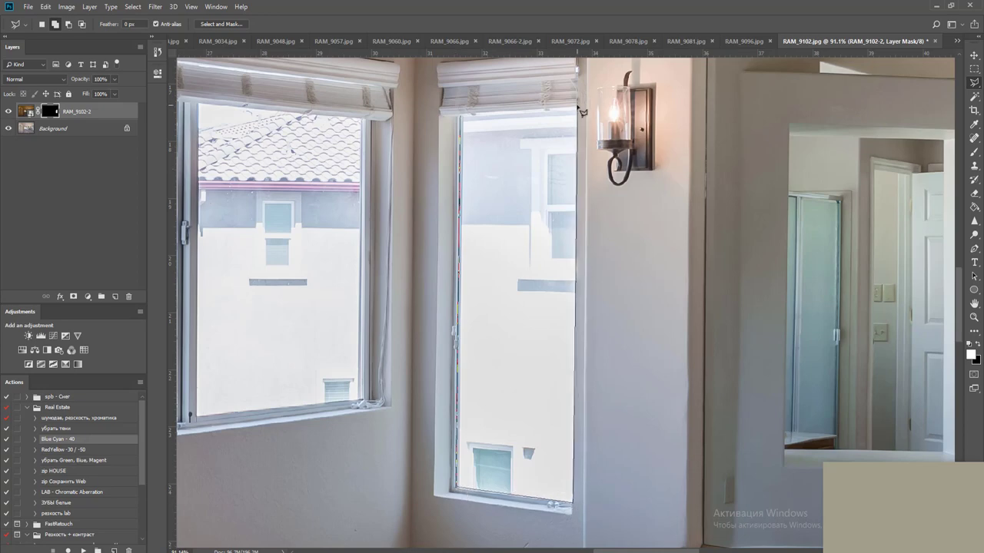
pyautogui.doubleClick(579, 106)
# Add the right pane of the wide two-part window to the selection, leaving out its frame and blind
pyautogui.moveTo(413, 169); pyautogui.dragTo(607, 169)
pyautogui.scroll(1, 465, 157)
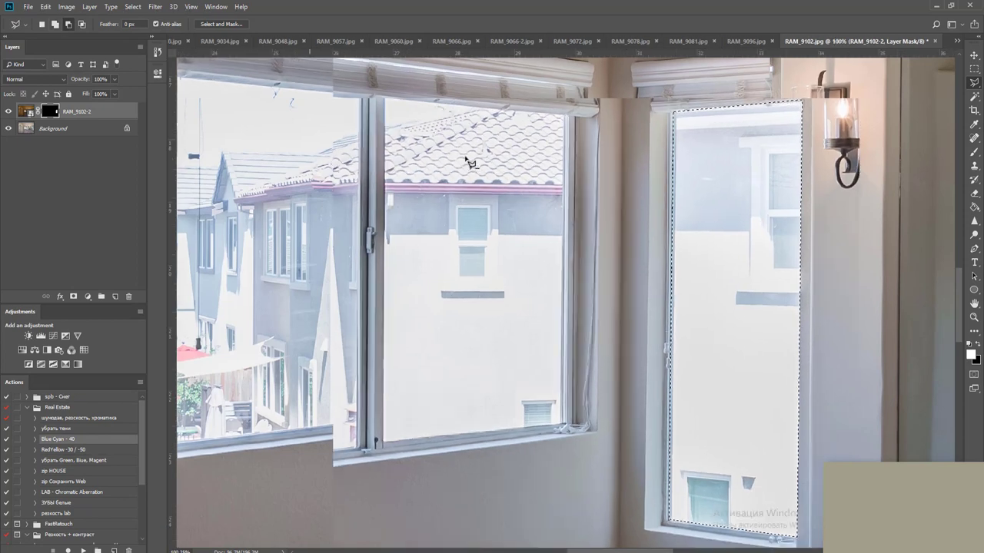
pyautogui.scroll(1, 470, 163)
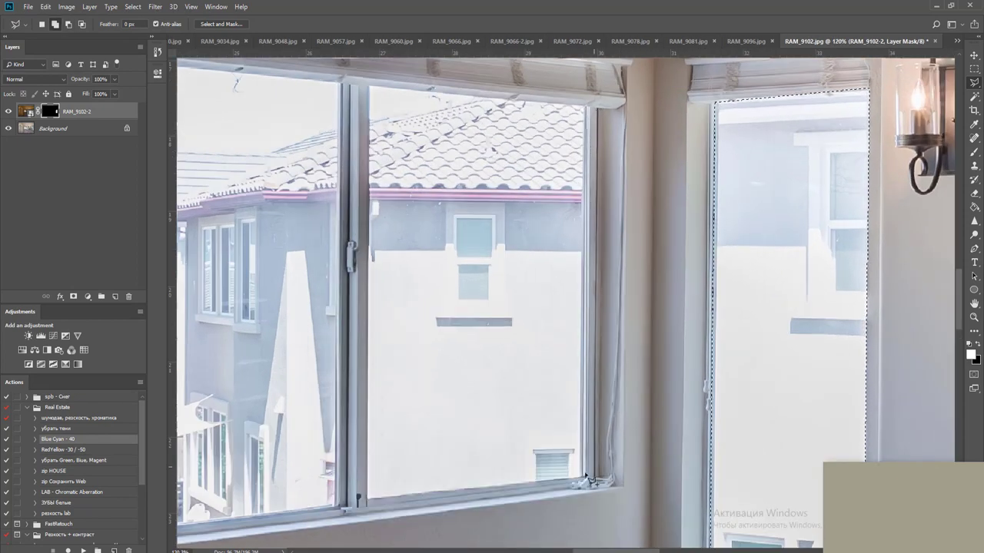
pyautogui.click(584, 479)
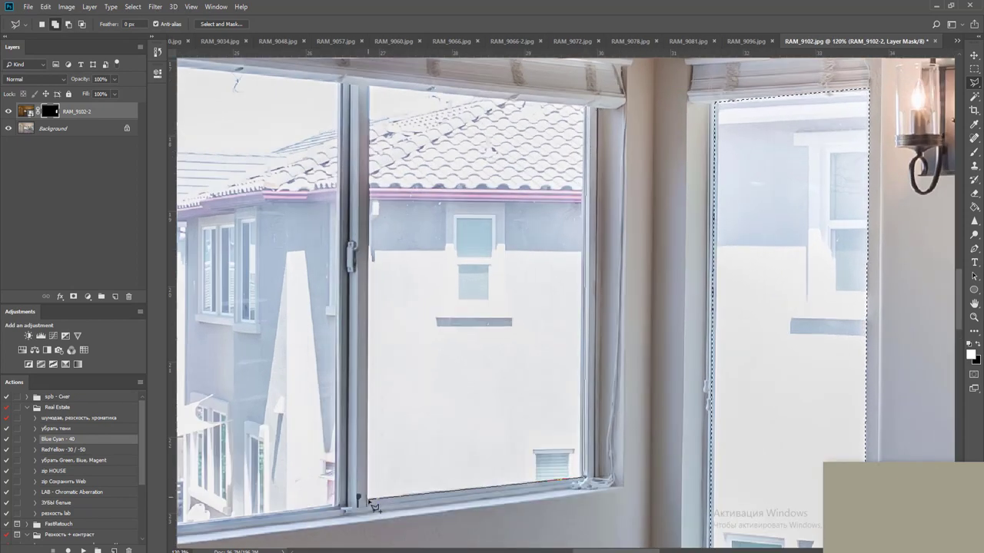
pyautogui.moveTo(371, 507)
pyautogui.mouseDown()
pyautogui.moveTo(381, 142)
pyautogui.moveTo(372, 94)
pyautogui.mouseUp()
pyautogui.click(368, 86)
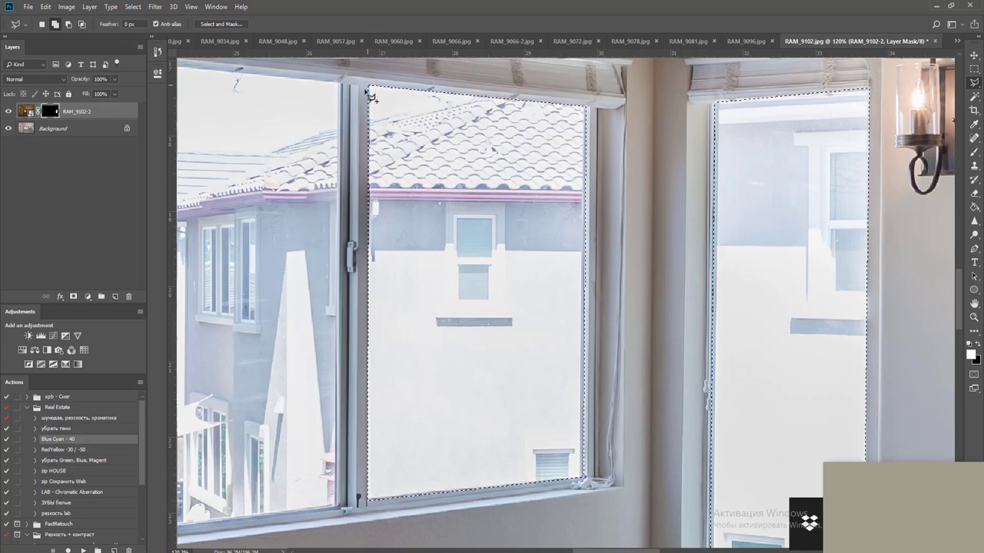
# Add the left pane of the wide window to the selection, tracing between the wall edge, the blind and the center frame
pyautogui.moveTo(338, 146); pyautogui.dragTo(650, 171)
pyautogui.scroll(-1, 615, 200)
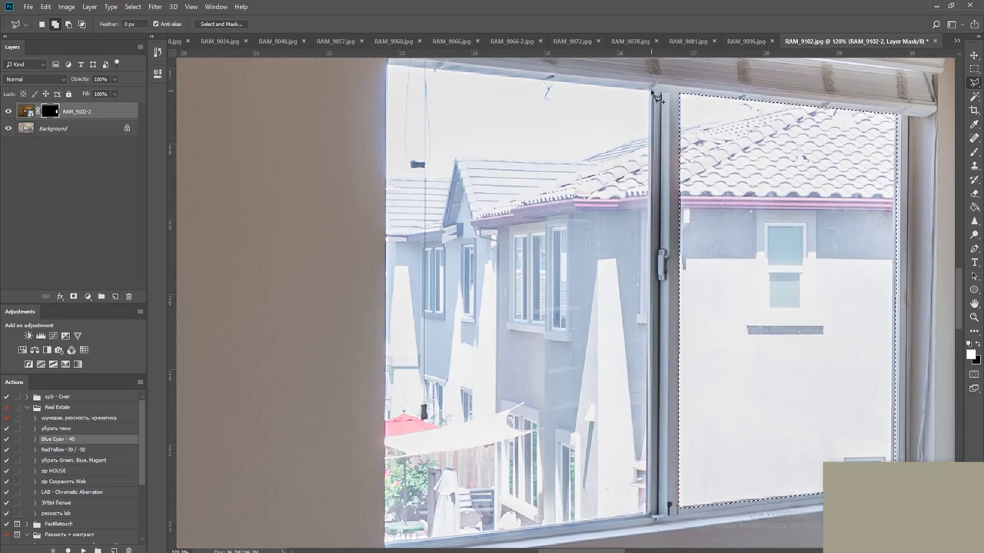
pyautogui.moveTo(654, 99)
pyautogui.mouseDown()
pyautogui.moveTo(652, 519)
pyautogui.moveTo(632, 480)
pyautogui.mouseUp()
pyautogui.click(647, 513)
pyautogui.moveTo(444, 528)
pyautogui.mouseDown()
pyautogui.moveTo(407, 525)
pyautogui.moveTo(441, 204)
pyautogui.moveTo(408, 141)
pyautogui.moveTo(411, 317)
pyautogui.mouseUp()
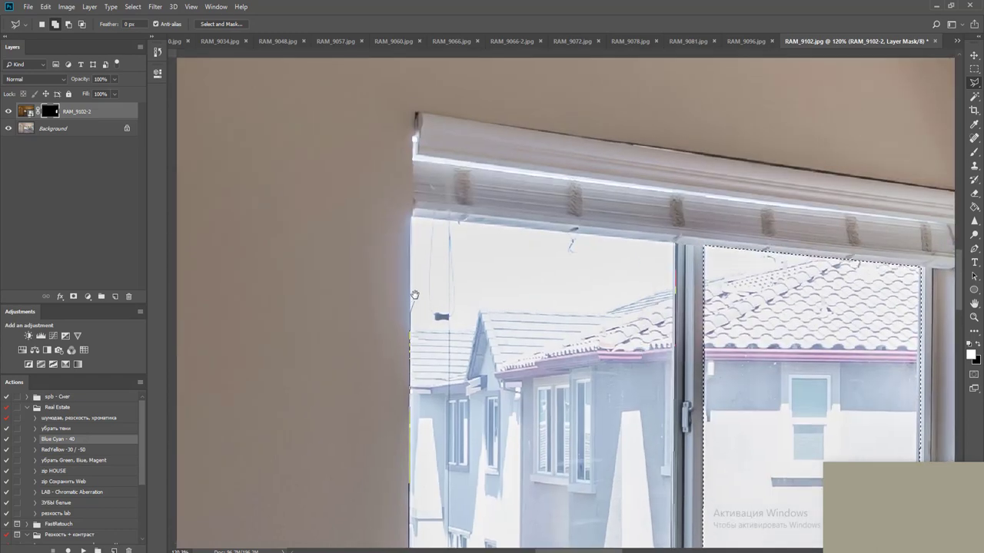
pyautogui.moveTo(413, 220); pyautogui.dragTo(413, 219)
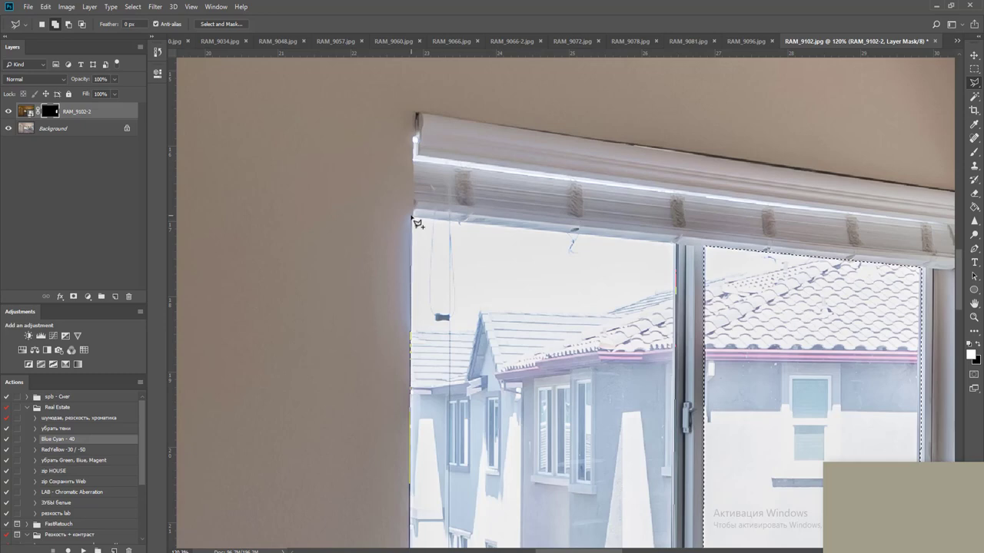
pyautogui.doubleClick(416, 221)
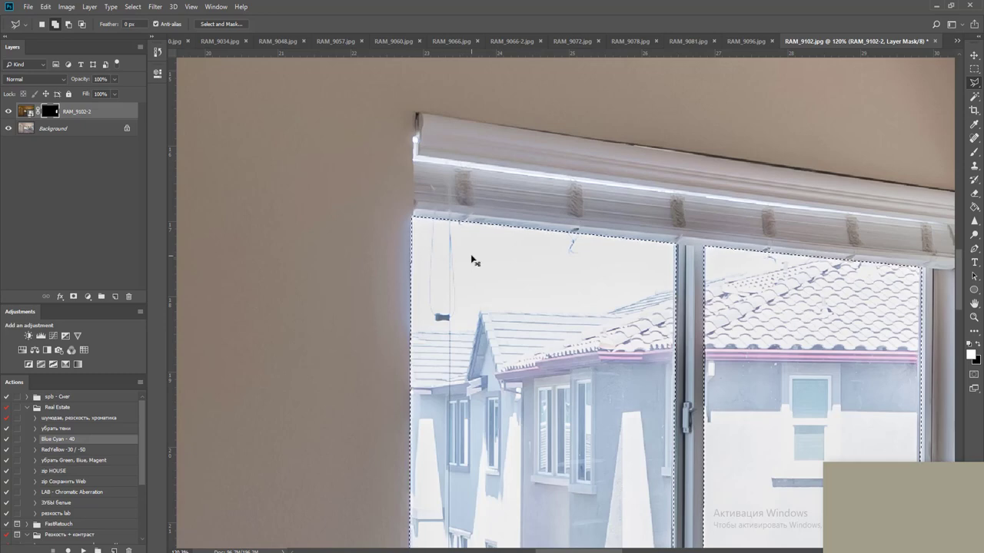
# Fill the selected window panes with white on the RAM_9102-2 layer mask and clear the selection
pyautogui.hotkey('ctrl', '0')
pyautogui.press('m')
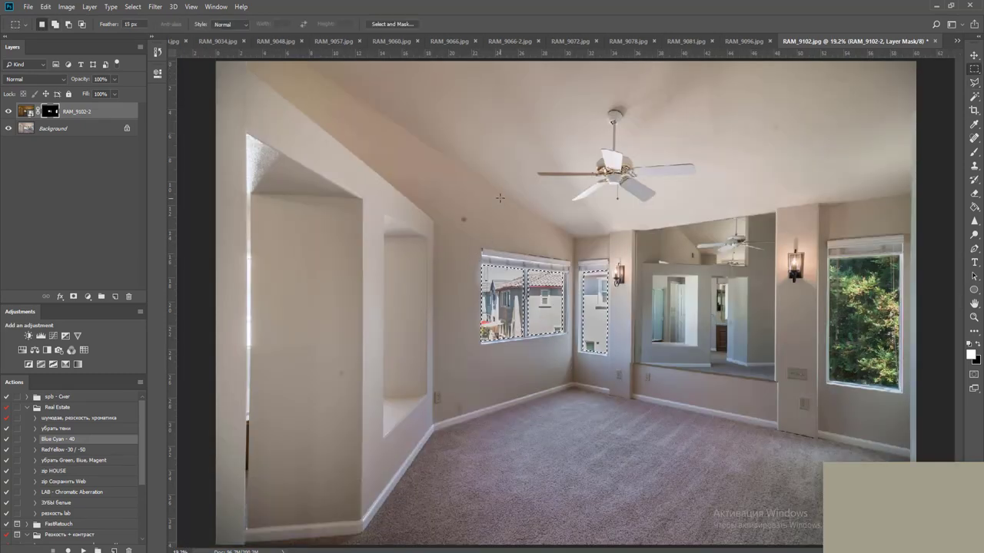
pyautogui.hotkey('ctrl', 'd')
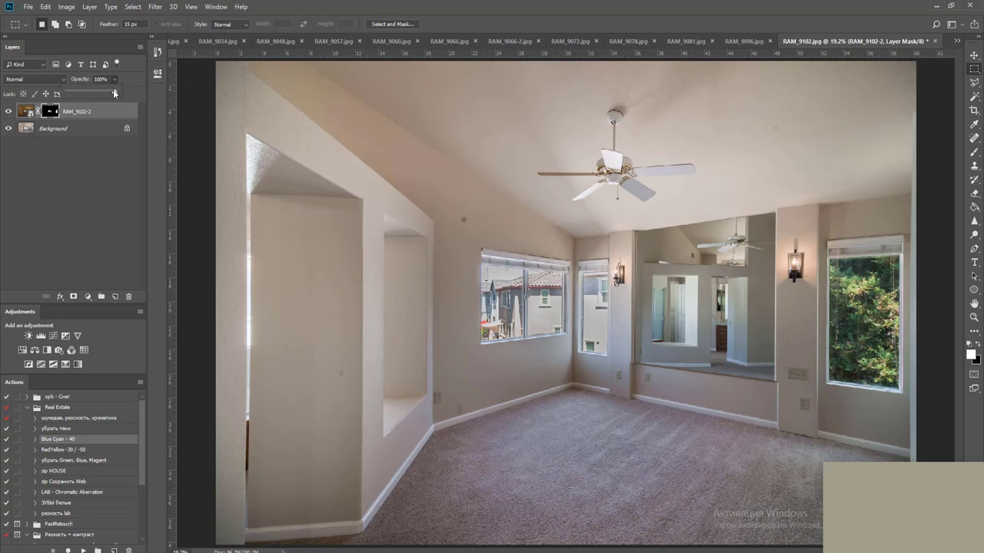
# Lower the opacity of the RAM_9102-2 layer to 87%, keeping it as a separate layer
pyautogui.click(108, 93)
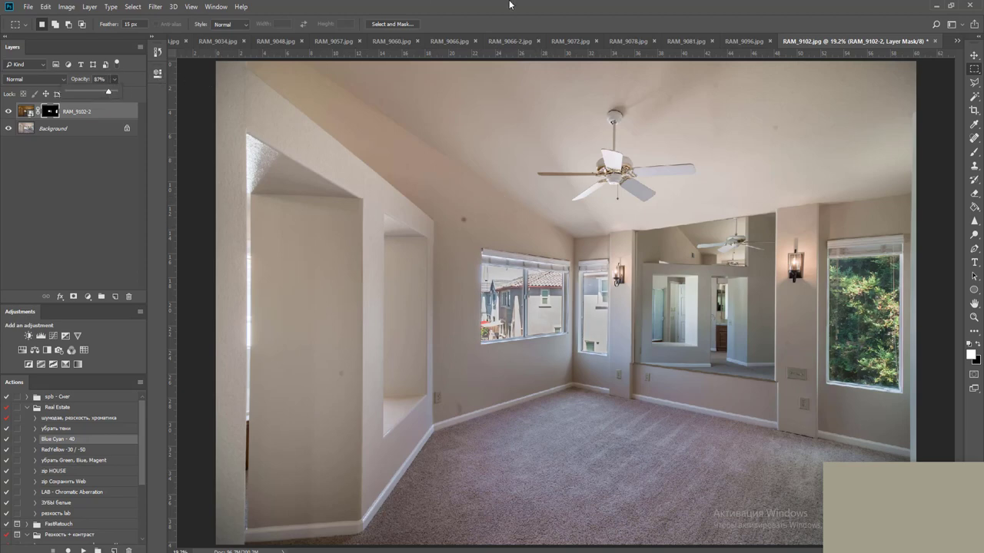
pyautogui.press('v')
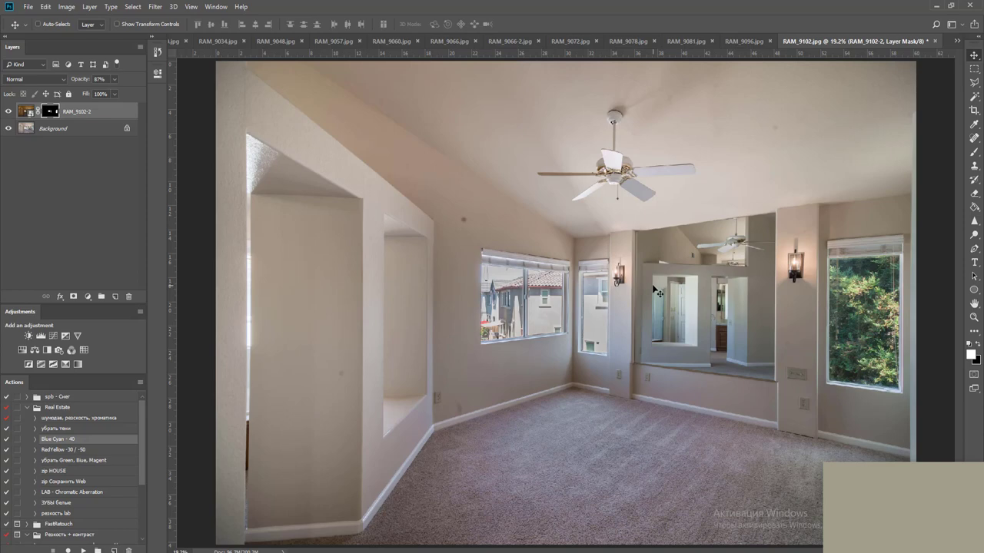
pyautogui.hotkey('ctrl', 'e')
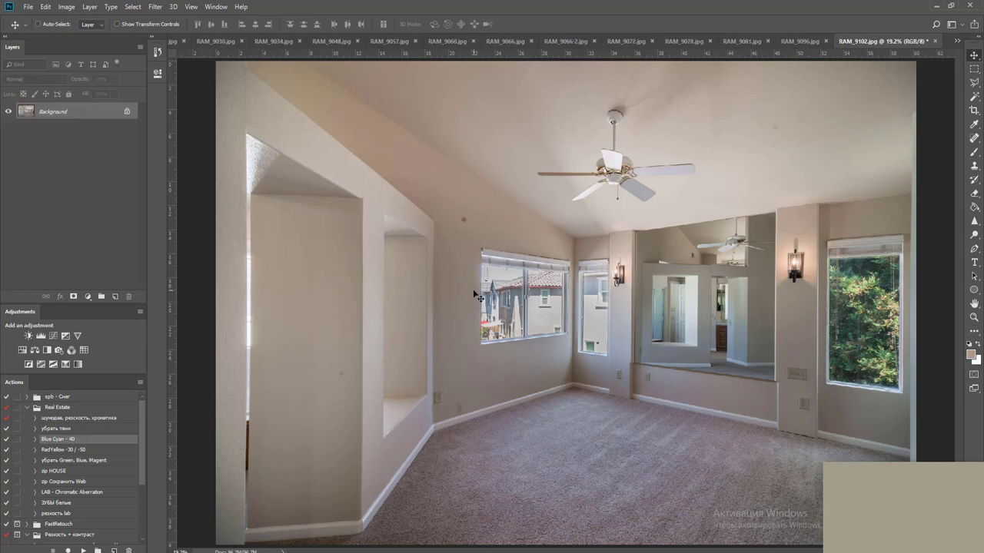
pyautogui.hotkey('ctrl', 'z')
# Add a Hue/Saturation adjustment above the Background with Magentas saturation at -100, and merge all visible layers
pyautogui.click(89, 129)
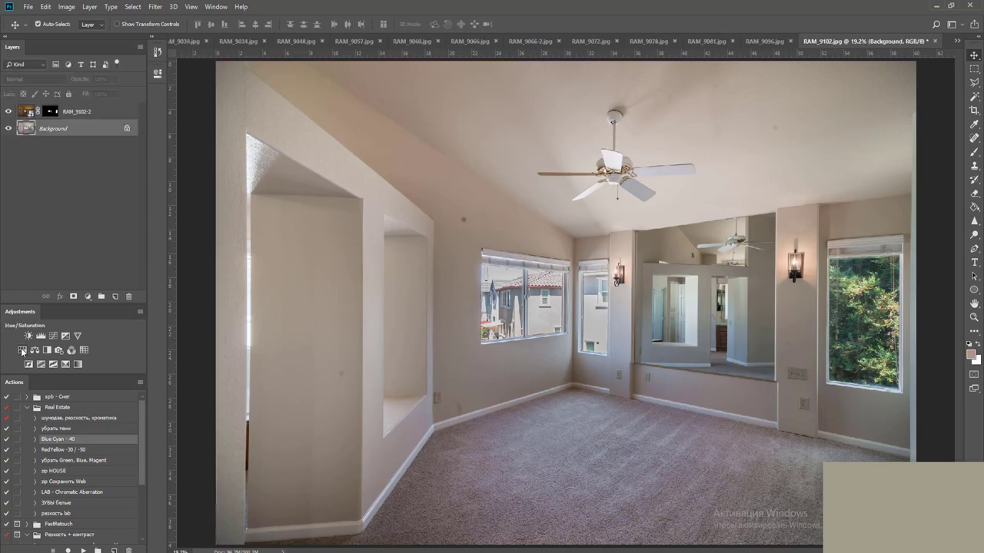
pyautogui.click(23, 350)
pyautogui.click(235, 118)
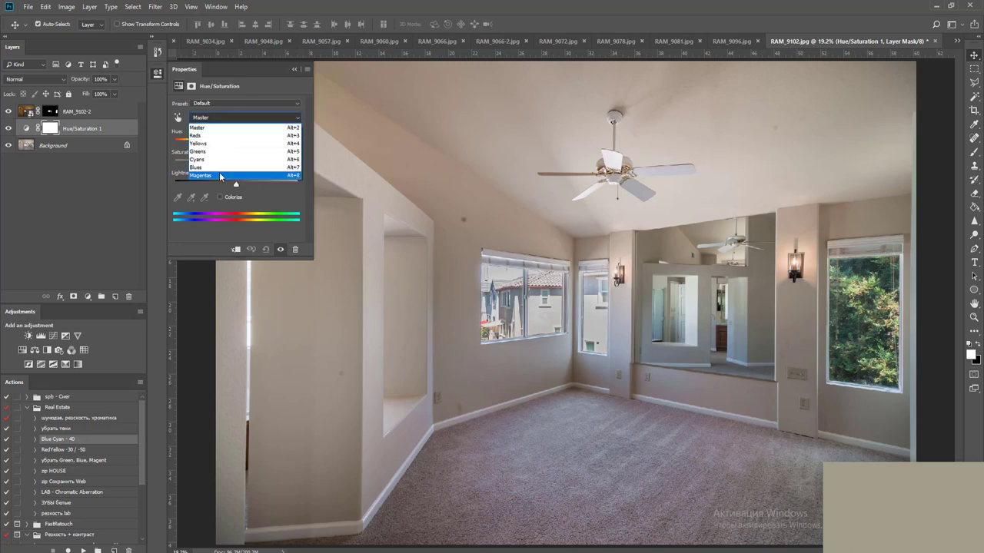
pyautogui.click(219, 172)
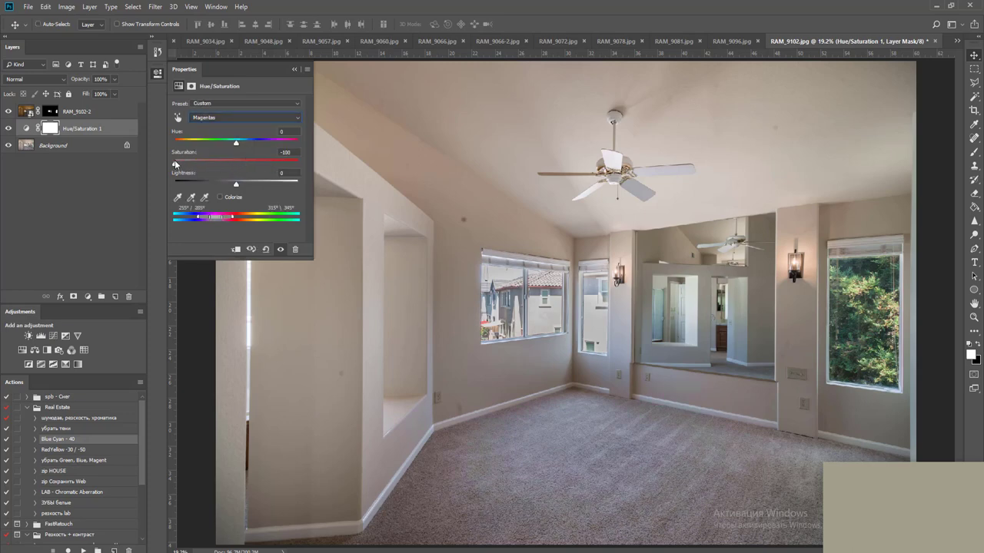
pyautogui.hotkey('ctrl', 'shift', 'e')
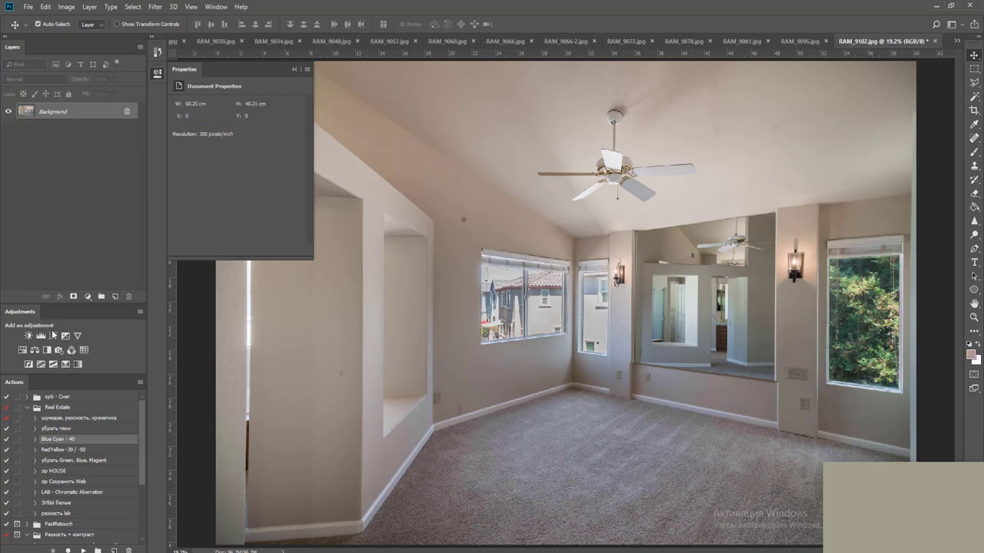
# Brighten the whole photo slightly with a Curves adjustment and merge it into the Background
pyautogui.click(53, 336)
pyautogui.moveTo(246, 180); pyautogui.dragTo(243, 177)
pyautogui.hotkey('ctrl', 'shift', 'e')
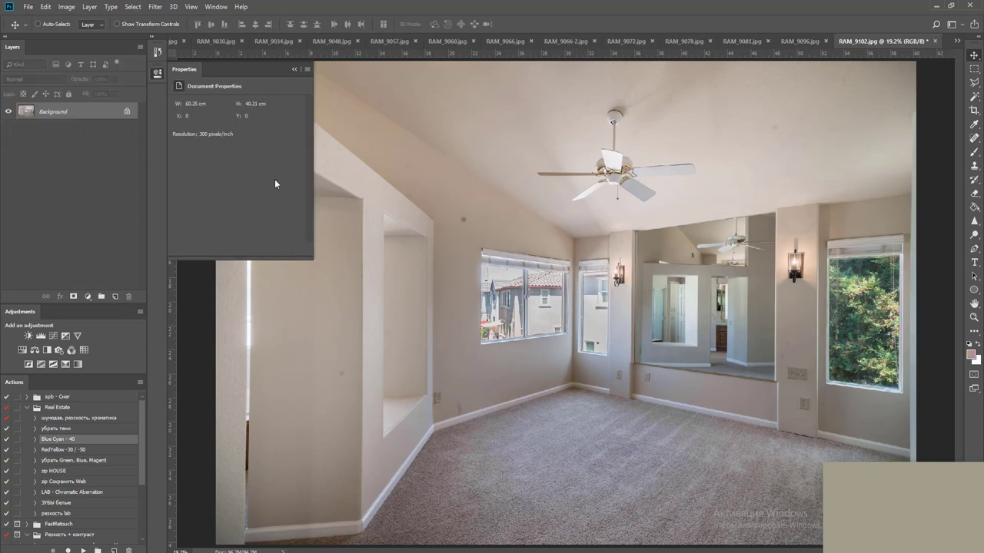
pyautogui.click(464, 9)
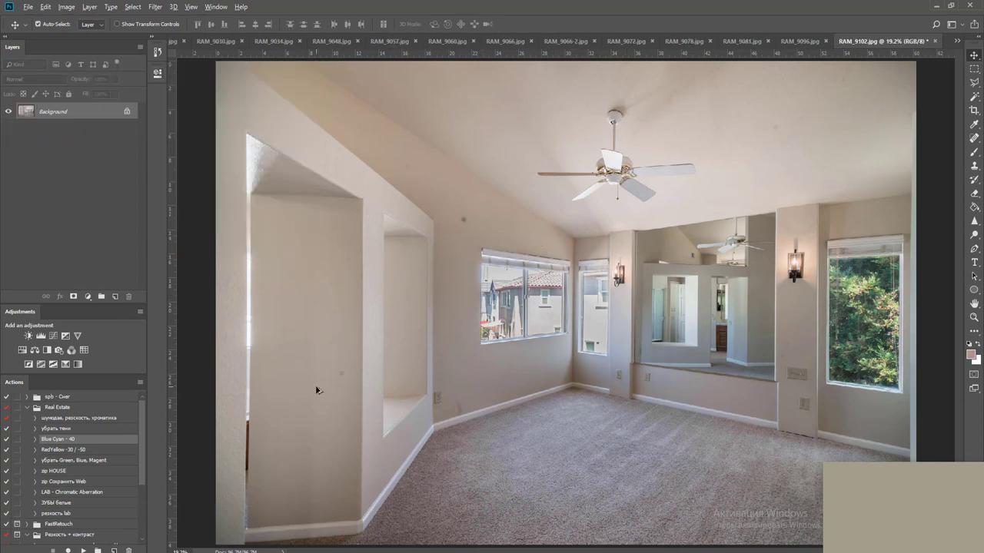
# Remove the smudges on the left niche wall and above the baseboard near the outlet with the Spot Healing Brush
pyautogui.scroll(5, 315, 389)
pyautogui.press('j')
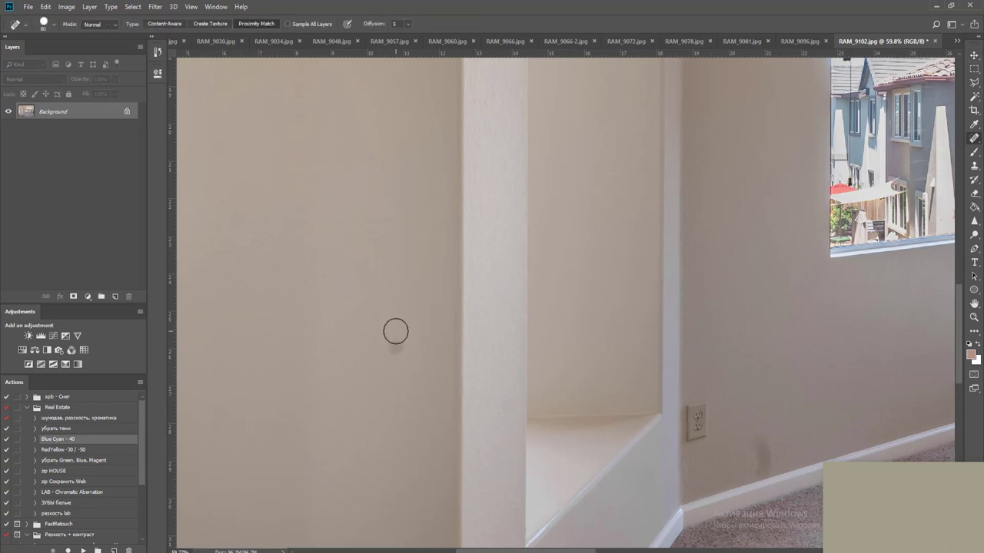
pyautogui.moveTo(591, 405); pyautogui.dragTo(430, 308)
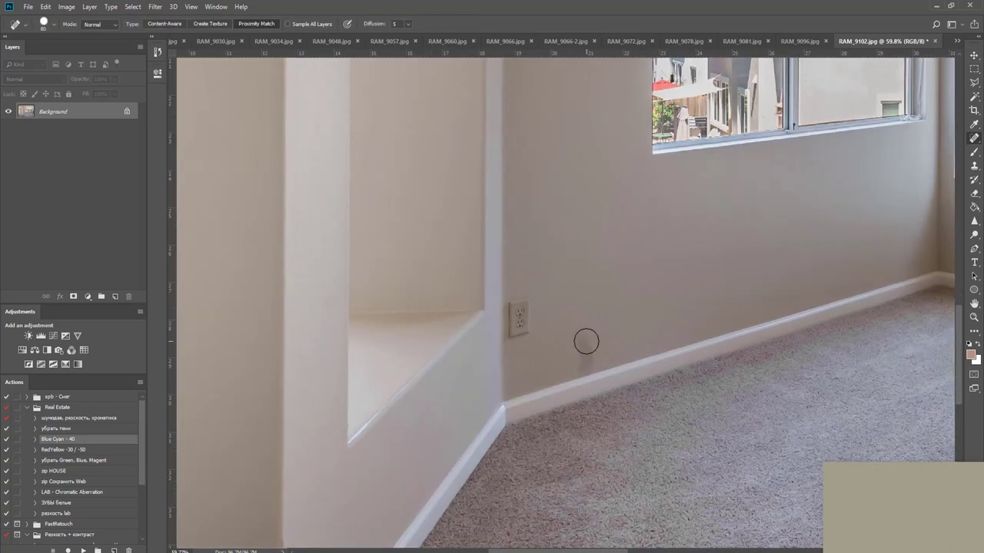
pyautogui.click(584, 345)
# Heal the dark spot on the wall above the wide window and the mark higher up along the sloped wall
pyautogui.moveTo(580, 175); pyautogui.dragTo(566, 443)
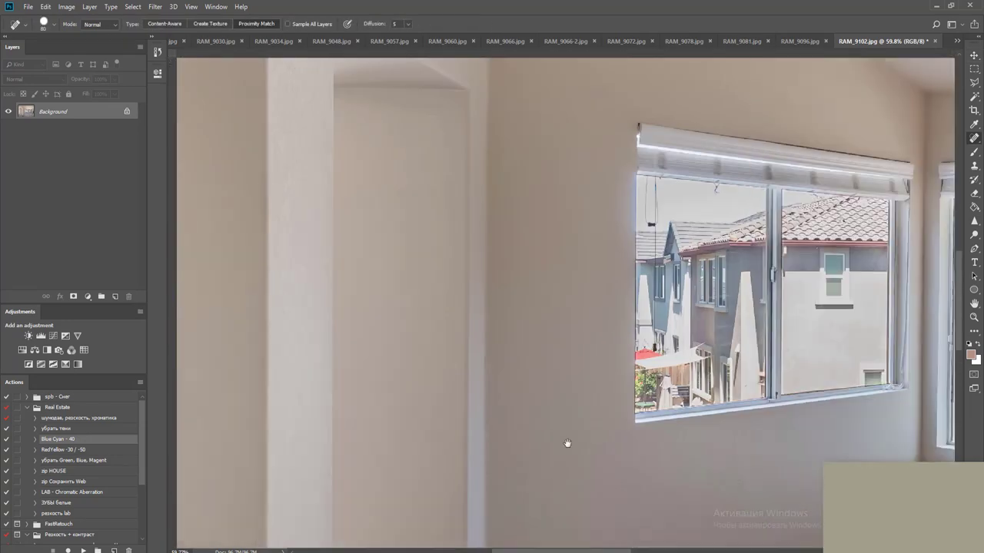
pyautogui.moveTo(550, 212); pyautogui.dragTo(505, 426)
pyautogui.click(534, 252)
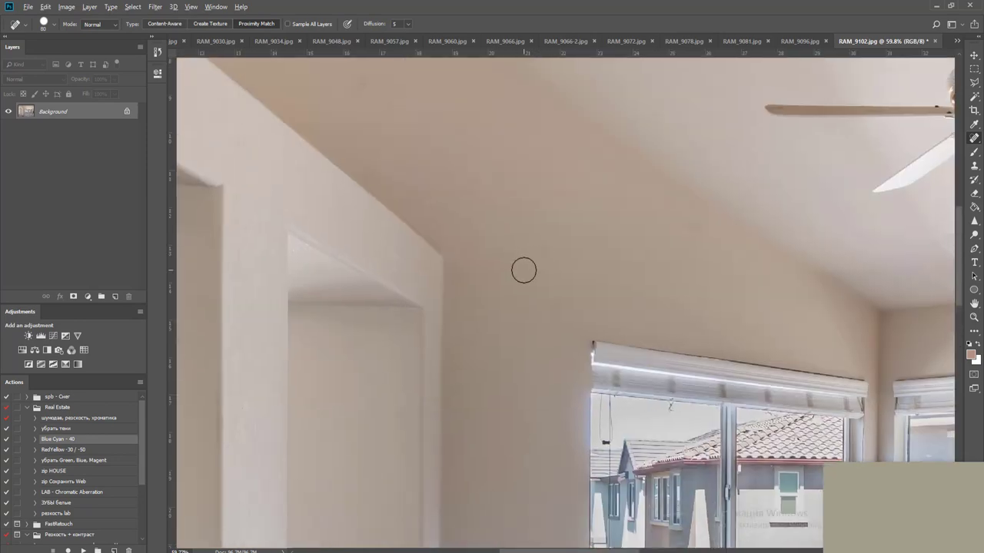
pyautogui.scroll(-1, 523, 269)
pyautogui.moveTo(452, 161); pyautogui.dragTo(472, 277)
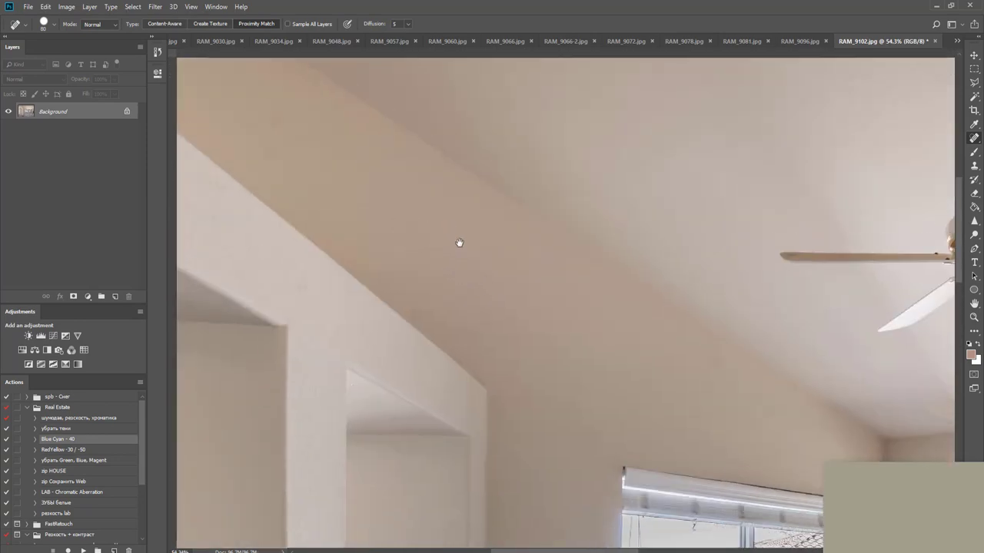
pyautogui.moveTo(457, 241); pyautogui.dragTo(450, 329)
pyautogui.click(359, 285)
# Heal the spots on the ceiling around and to the right of the ceiling fan
pyautogui.moveTo(625, 327); pyautogui.dragTo(335, 151)
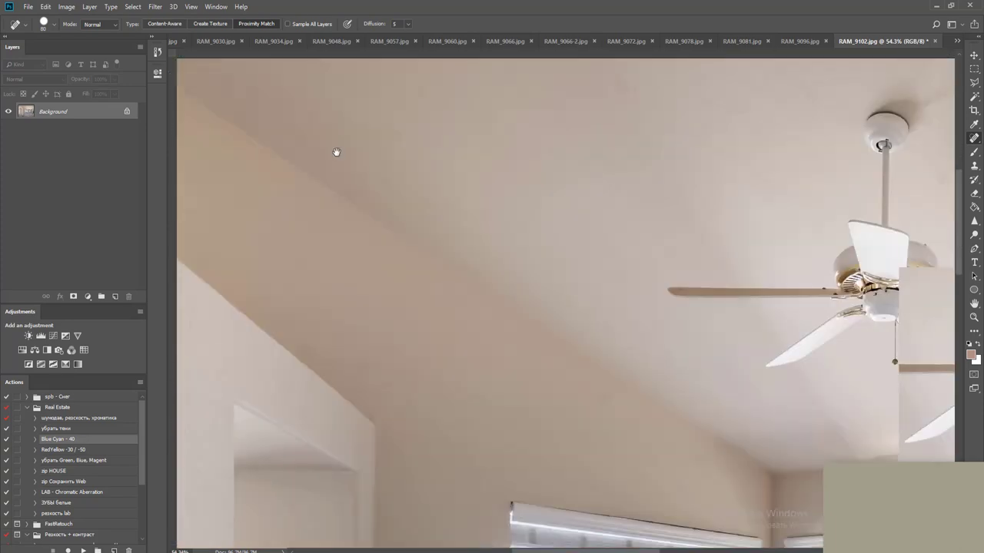
pyautogui.moveTo(684, 294); pyautogui.dragTo(481, 241)
pyautogui.moveTo(761, 382)
pyautogui.mouseDown()
pyautogui.moveTo(586, 289)
pyautogui.moveTo(570, 319)
pyautogui.mouseUp()
pyautogui.moveTo(621, 248)
pyautogui.mouseDown()
pyautogui.moveTo(707, 340)
pyautogui.moveTo(700, 425)
pyautogui.mouseUp()
pyautogui.moveTo(476, 275); pyautogui.dragTo(464, 298)
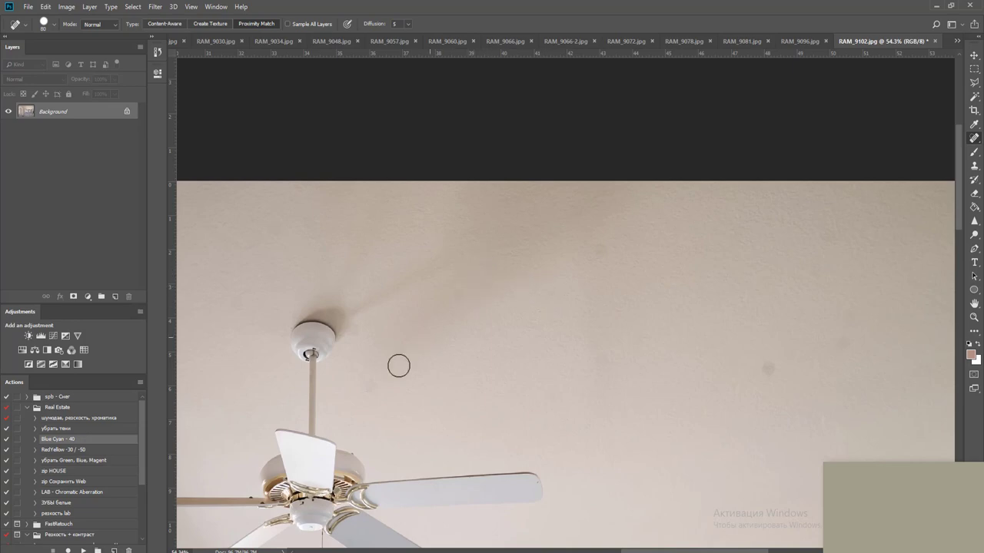
pyautogui.moveTo(630, 321); pyautogui.dragTo(450, 277)
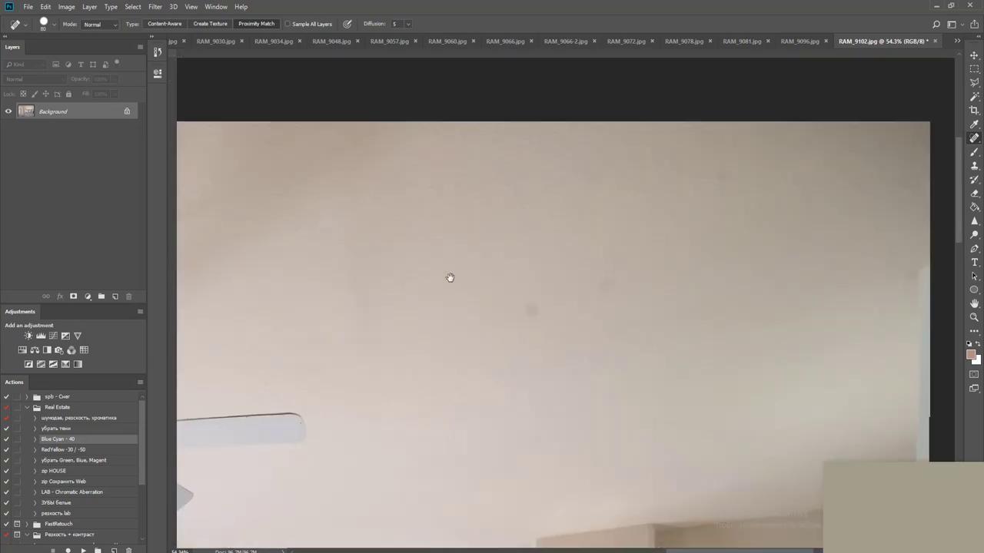
pyautogui.moveTo(527, 298); pyautogui.dragTo(527, 307)
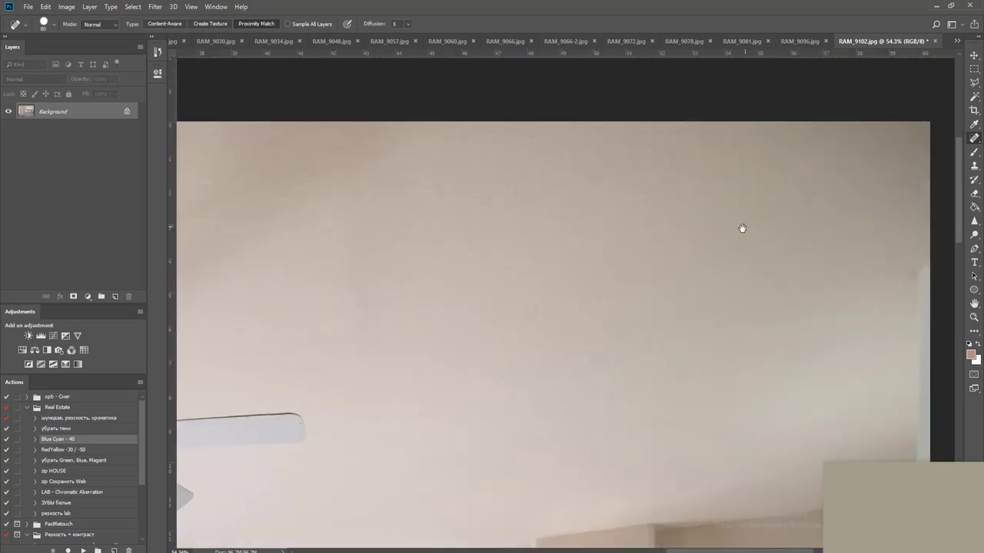
# Heal the marks on the wall column above the triple light switch with the Spot Healing Brush
pyautogui.moveTo(743, 226); pyautogui.dragTo(473, 236)
pyautogui.moveTo(569, 338); pyautogui.dragTo(599, 131)
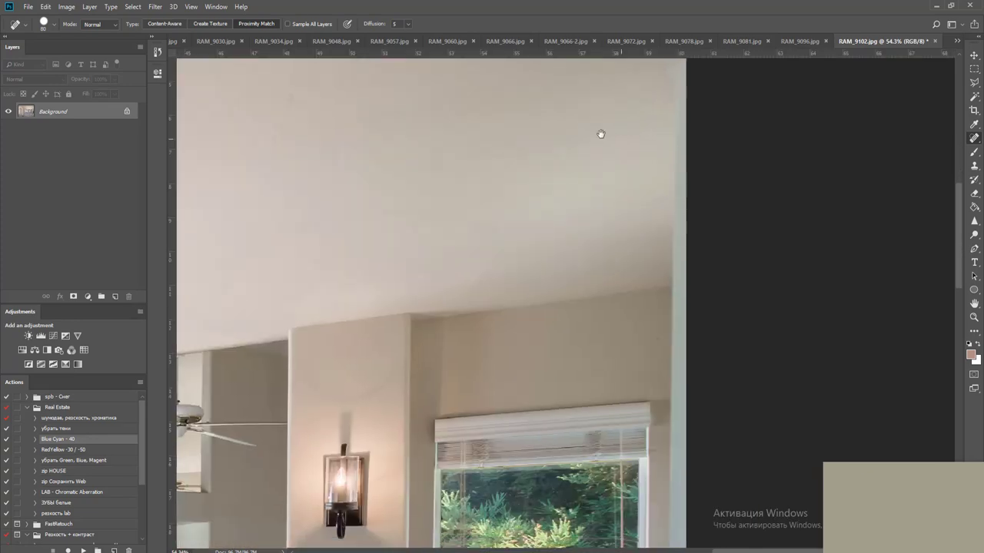
pyautogui.moveTo(557, 350); pyautogui.dragTo(647, 217)
pyautogui.moveTo(458, 247); pyautogui.dragTo(652, 126)
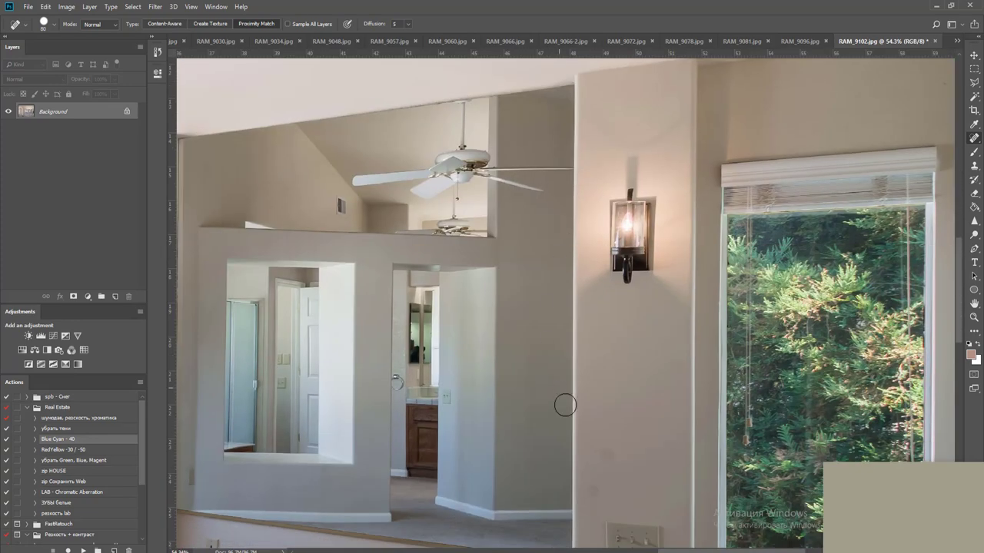
pyautogui.moveTo(628, 377); pyautogui.dragTo(625, 227)
pyautogui.scroll(2, 647, 306)
pyautogui.click(601, 298)
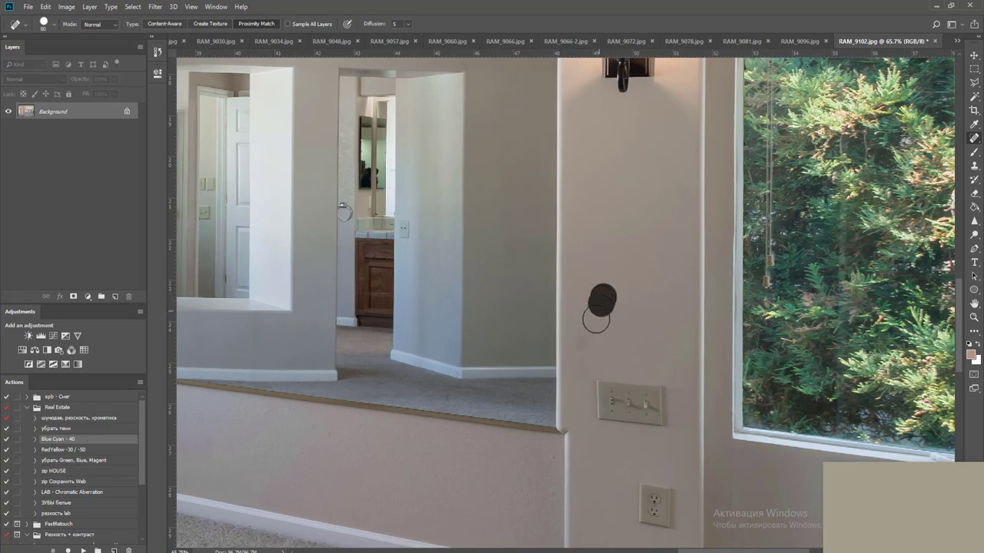
pyautogui.click(586, 344)
# Examine the lower walls, carpet, mirror area and the whole photo for remaining blemishes
pyautogui.scroll(-3, 648, 315)
pyautogui.moveTo(755, 413); pyautogui.dragTo(637, 254)
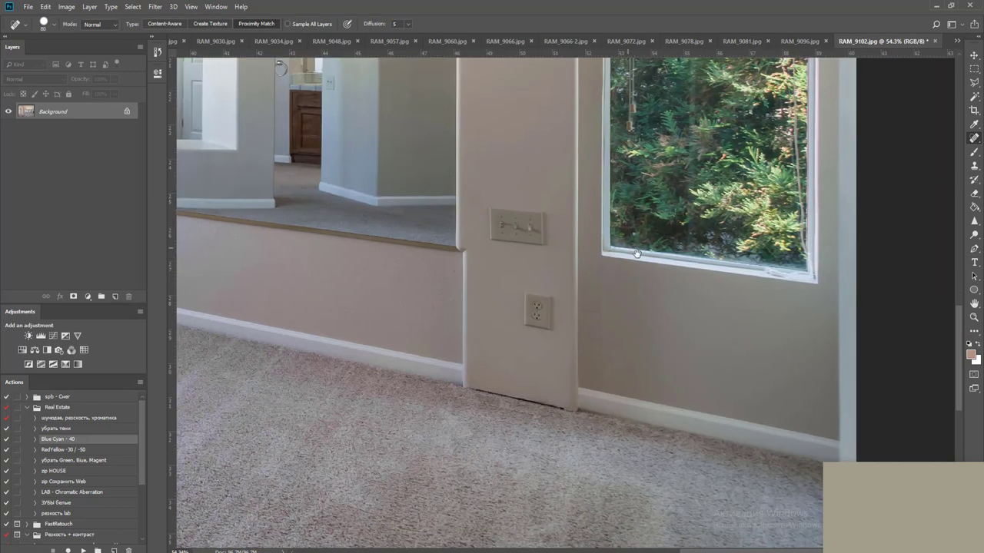
pyautogui.moveTo(503, 285); pyautogui.dragTo(693, 329)
pyautogui.moveTo(584, 314); pyautogui.dragTo(622, 315)
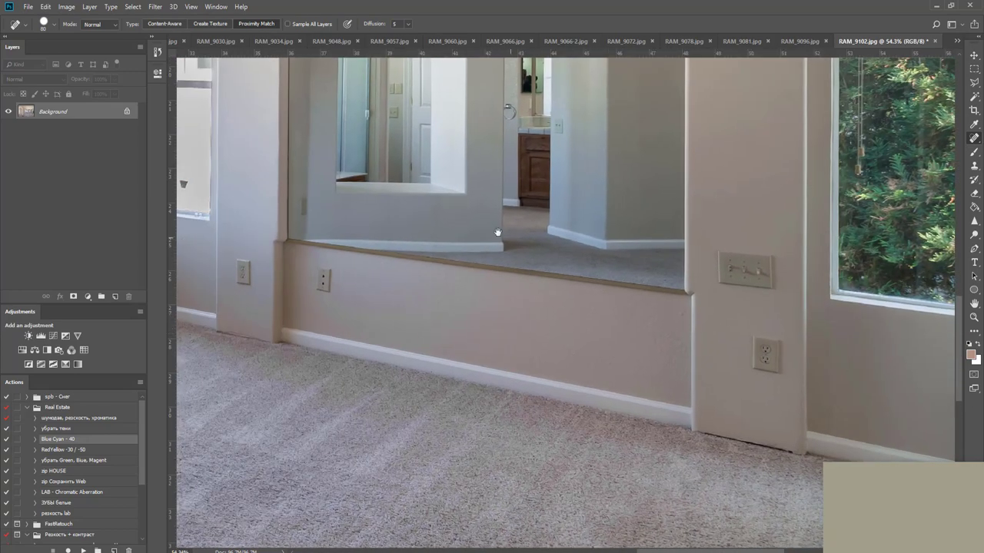
pyautogui.scroll(-3, 476, 236)
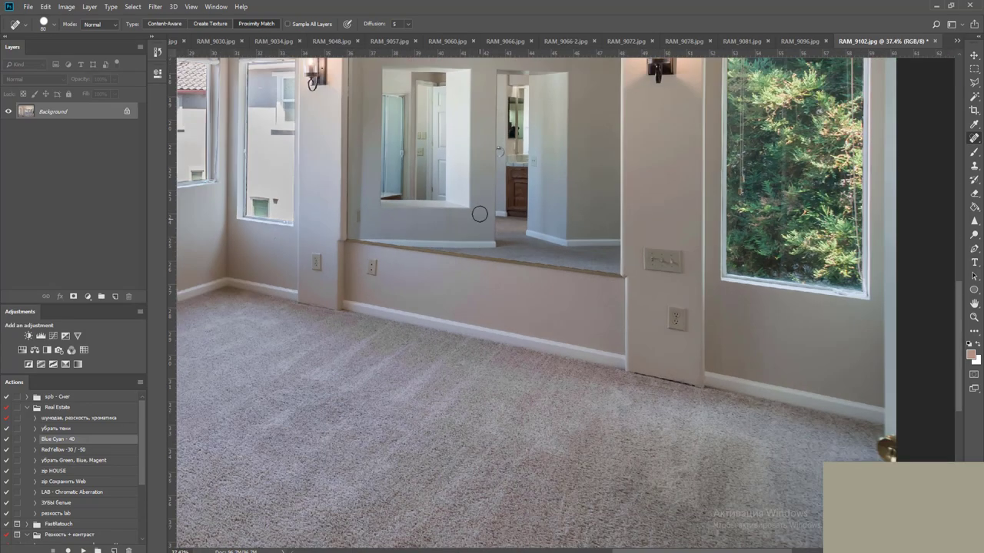
pyautogui.moveTo(479, 215); pyautogui.dragTo(524, 331)
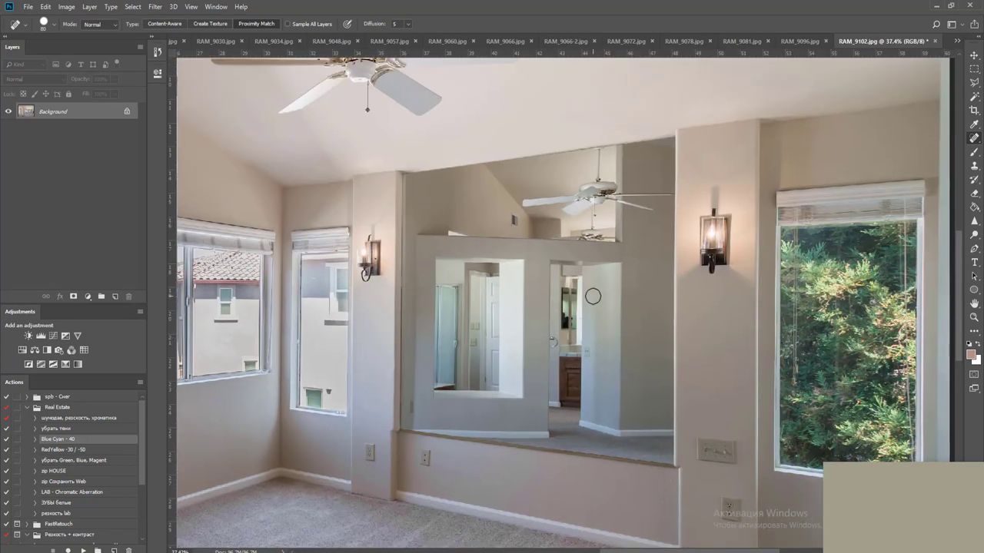
pyautogui.scroll(-3, 593, 296)
pyautogui.scroll(-1, 607, 275)
pyautogui.moveTo(596, 234); pyautogui.dragTo(597, 292)
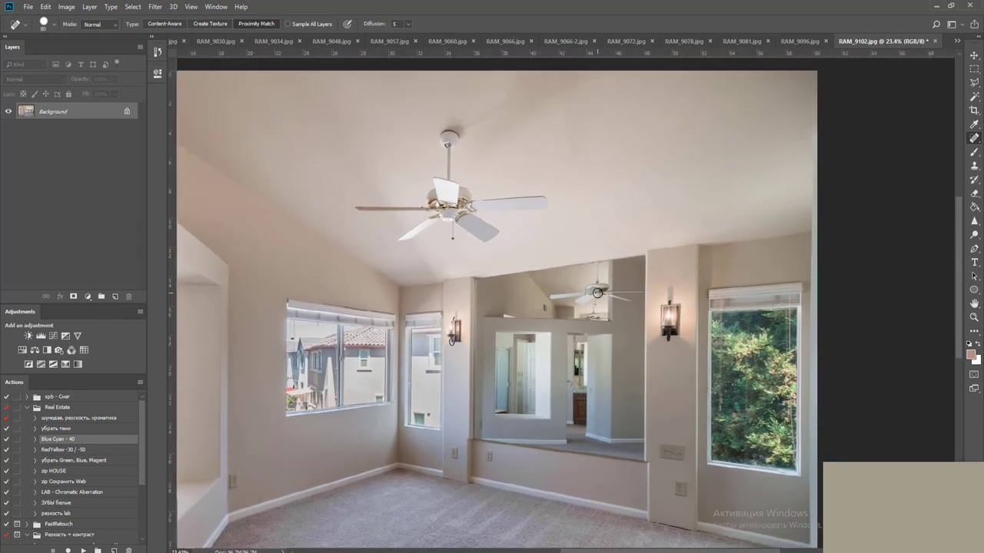
pyautogui.scroll(-2, 446, 317)
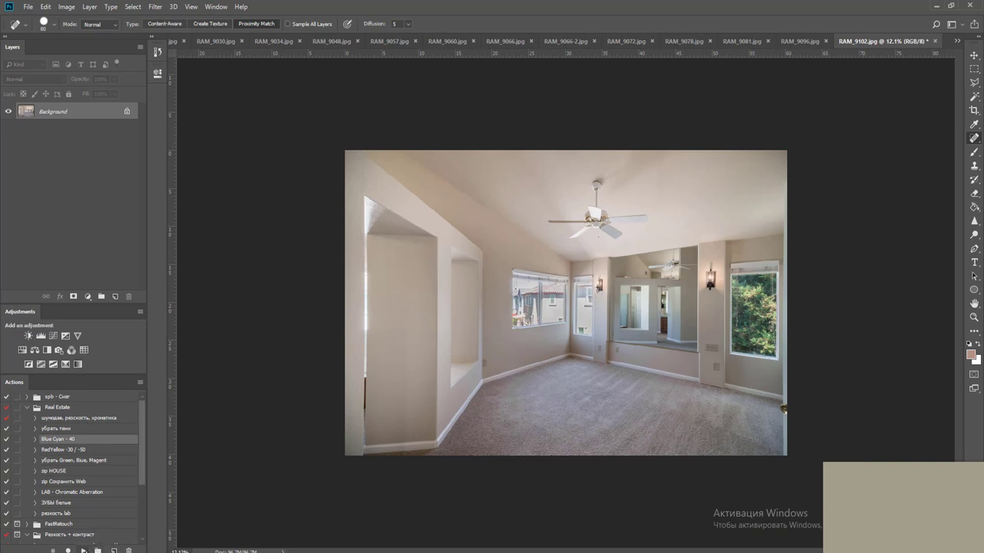
# Run the Blue Cyan - 40 action on the photo
pyautogui.click(83, 550)
pyautogui.scroll(2, 726, 301)
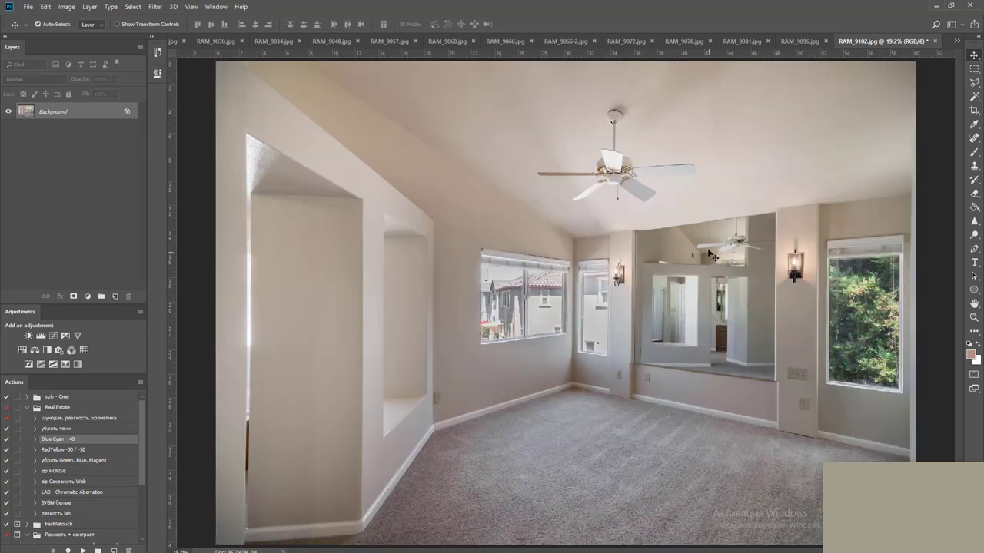
# Remove the photographer's reflection from the small bathroom mirrors with the Clone Stamp, using a brush size of about 25
pyautogui.press('s')
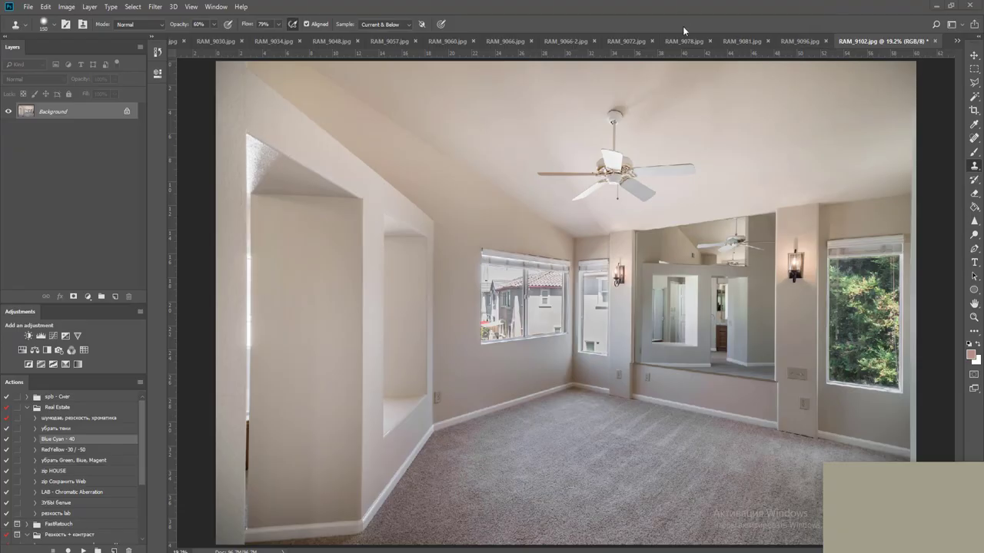
pyautogui.scroll(10, 743, 300)
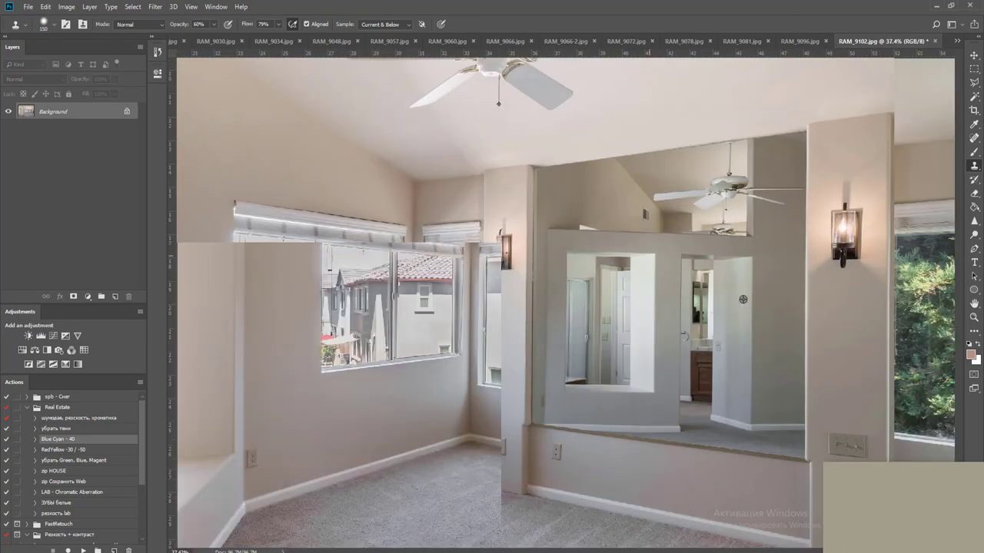
pyautogui.scroll(1, 663, 311)
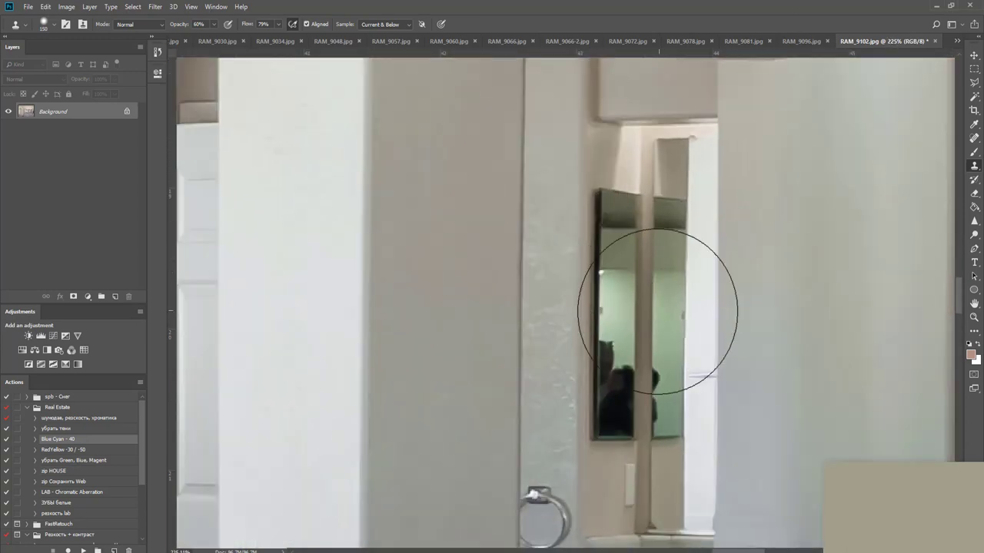
pyautogui.press('[')
pyautogui.press('[')
pyautogui.press('[')
pyautogui.press('[')
pyautogui.press('[')
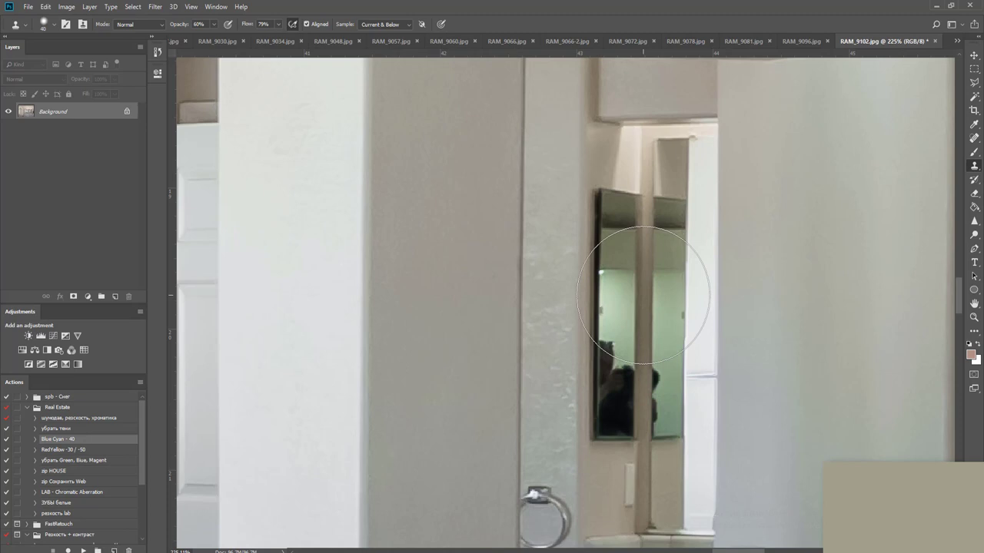
pyautogui.press('[')
pyautogui.press('[')
pyautogui.press('[')
pyautogui.press('[')
pyautogui.press('[')
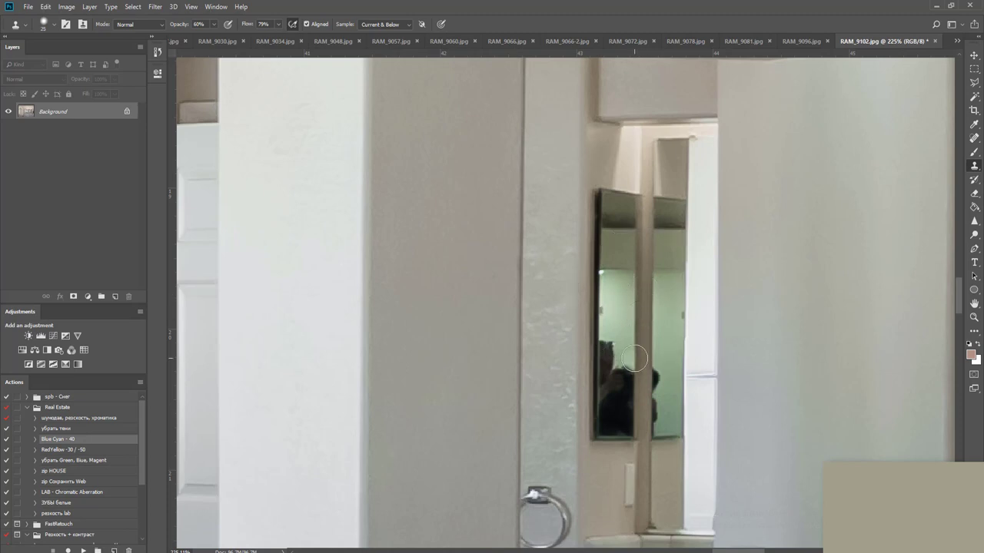
pyautogui.moveTo(634, 358)
pyautogui.mouseDown()
pyautogui.moveTo(609, 408)
pyautogui.moveTo(625, 407)
pyautogui.moveTo(628, 385)
pyautogui.moveTo(626, 426)
pyautogui.moveTo(608, 424)
pyautogui.moveTo(653, 364)
pyautogui.moveTo(657, 416)
pyautogui.mouseUp()
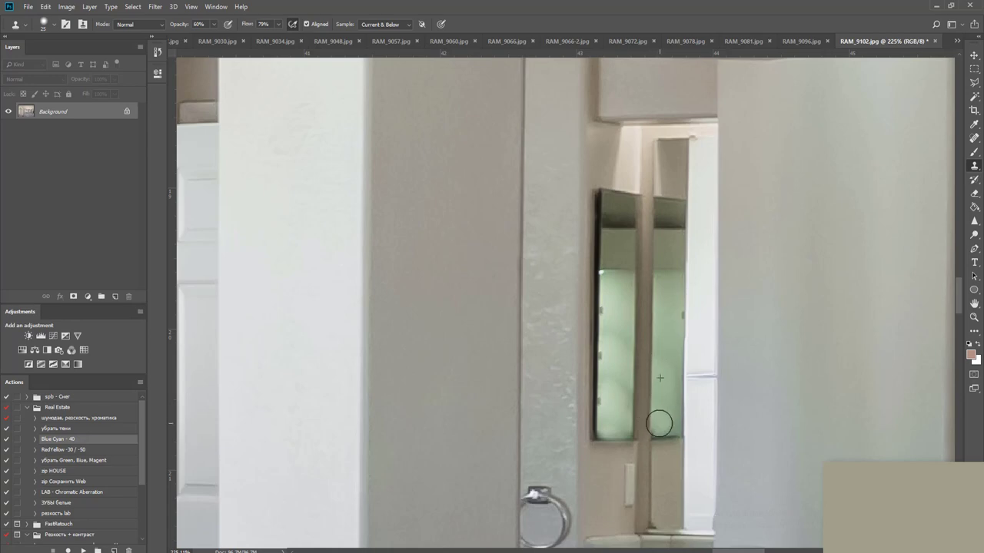
# Close RAM_9102.jpg and save its changes
pyautogui.hotkey('ctrl', '0')
pyautogui.scroll(-5, 681, 352)
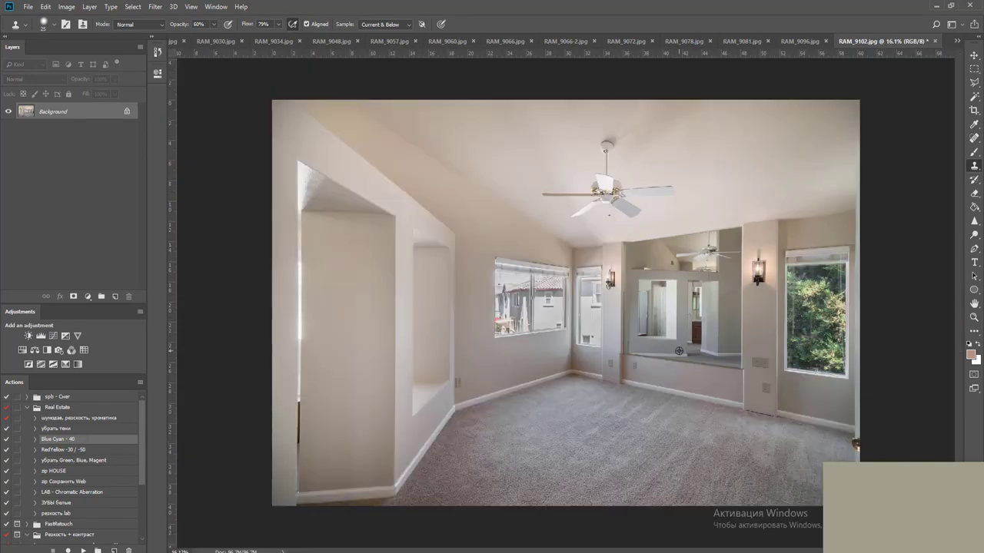
pyautogui.hotkey('ctrl', 'w')
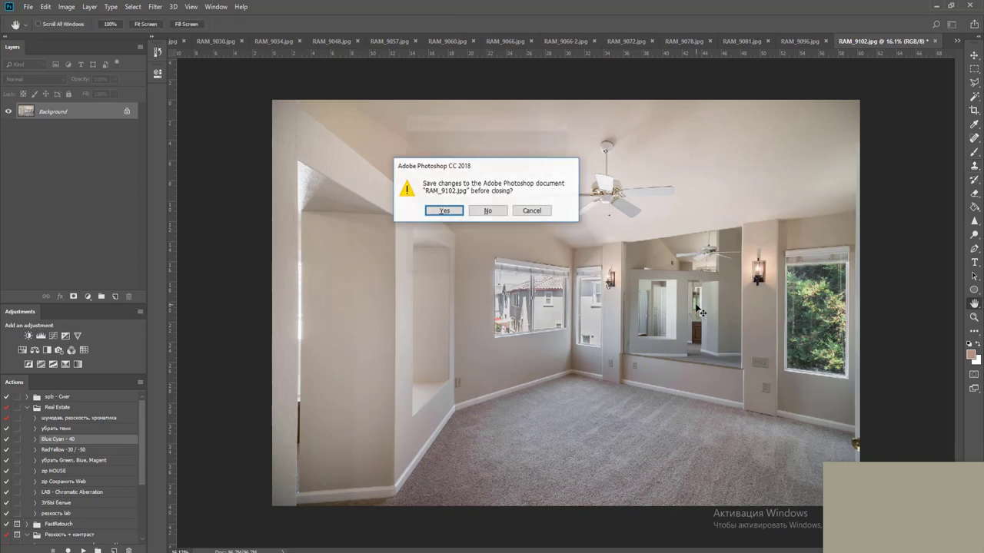
pyautogui.press('Return')
pyautogui.press('Return')
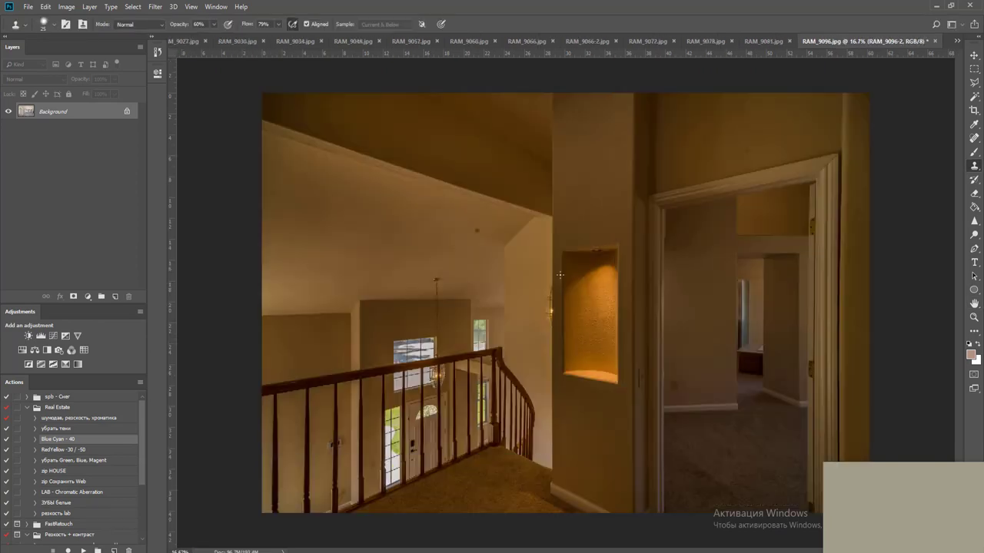
# Hide the RAM_9096-2 layer with a black mask and outline the sidelight glass left of the front door with the Polygonal Lasso
pyautogui.keyDown('alt'); pyautogui.click(73, 297); pyautogui.keyUp('alt')
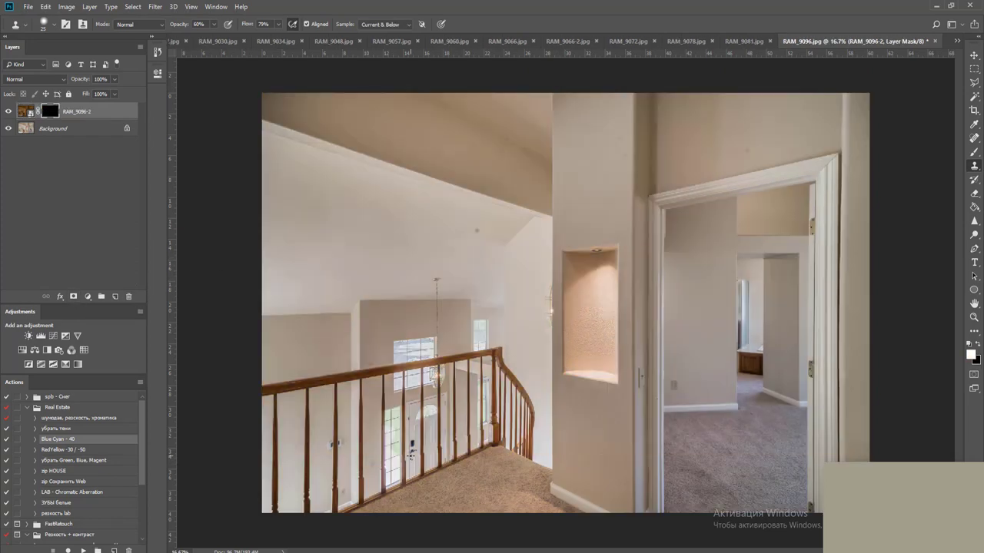
pyautogui.press('l')
pyautogui.scroll(6, 398, 459)
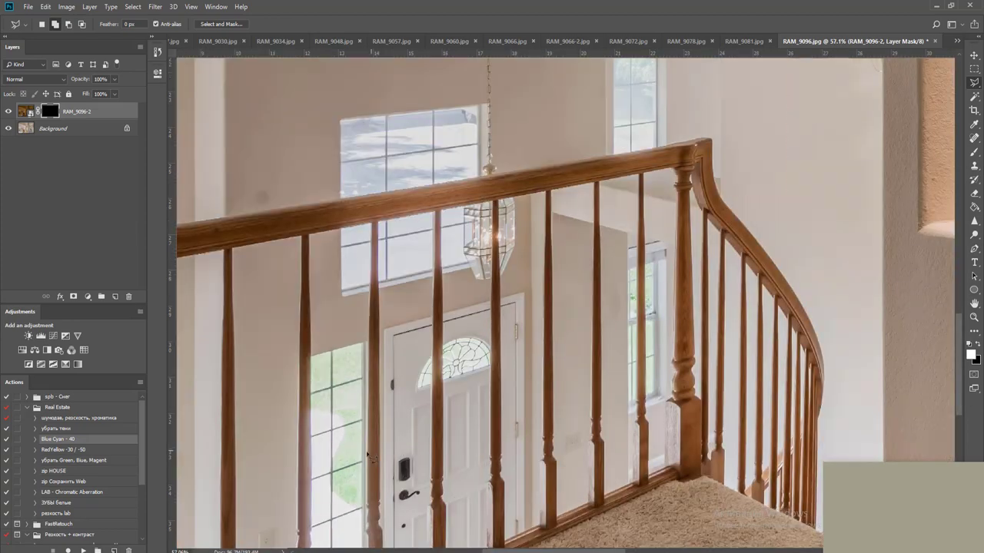
pyautogui.scroll(2, 400, 335)
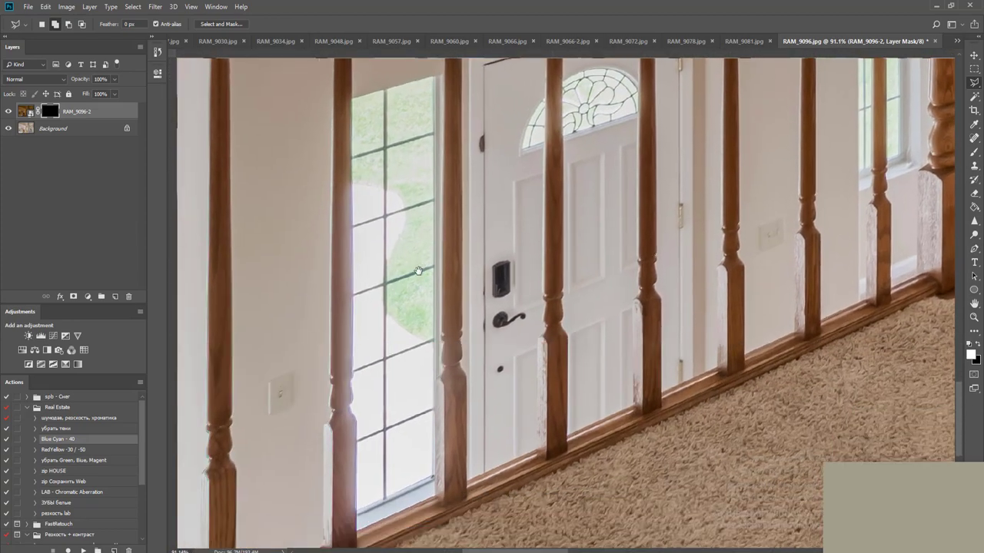
pyautogui.click(434, 78)
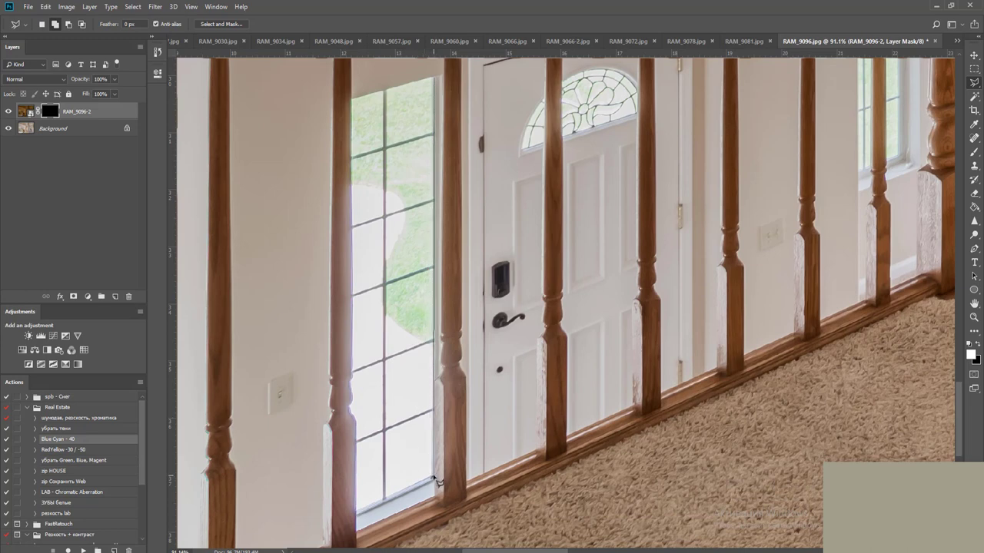
pyautogui.moveTo(436, 482)
pyautogui.mouseDown()
pyautogui.moveTo(407, 502)
pyautogui.moveTo(358, 516)
pyautogui.moveTo(359, 427)
pyautogui.mouseUp()
pyautogui.moveTo(355, 371)
pyautogui.mouseDown()
pyautogui.moveTo(362, 307)
pyautogui.moveTo(361, 421)
pyautogui.moveTo(367, 279)
pyautogui.moveTo(352, 207)
pyautogui.mouseUp()
pyautogui.scroll(3, 361, 308)
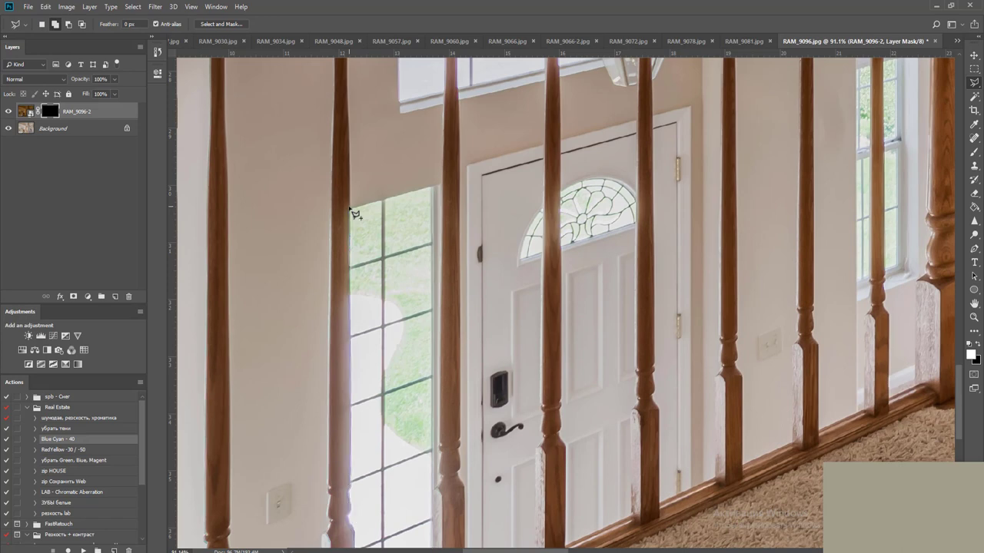
pyautogui.scroll(-2, 602, 201)
# Add the front door's arched glass sections on both sides of the baluster to the lasso selection
pyautogui.scroll(4, 472, 275)
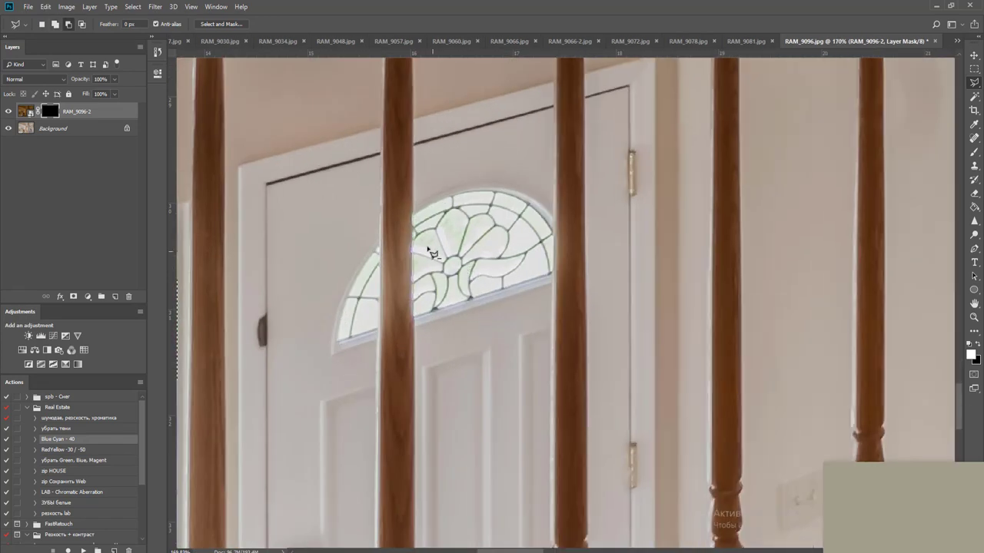
pyautogui.moveTo(413, 217); pyautogui.dragTo(452, 194)
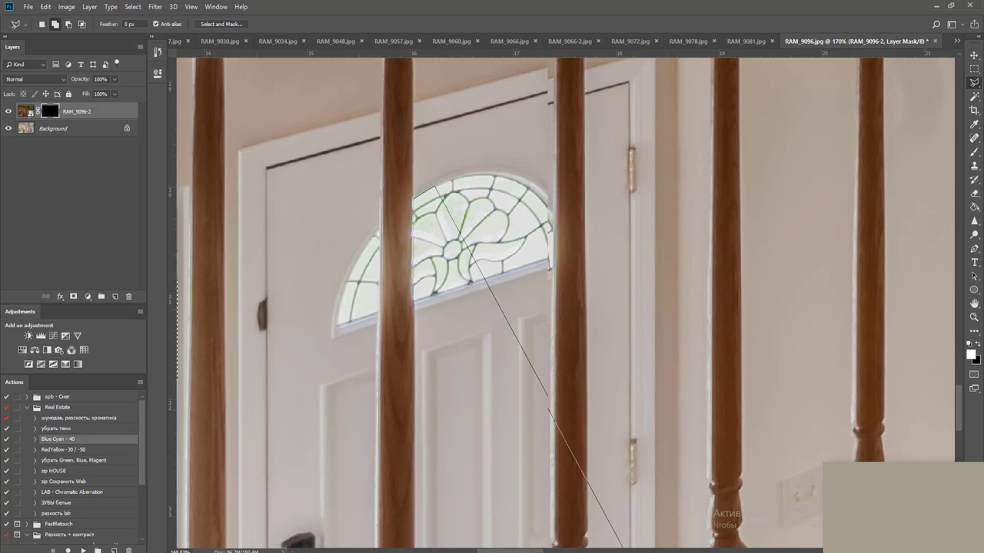
pyautogui.moveTo(526, 47); pyautogui.dragTo(553, 271)
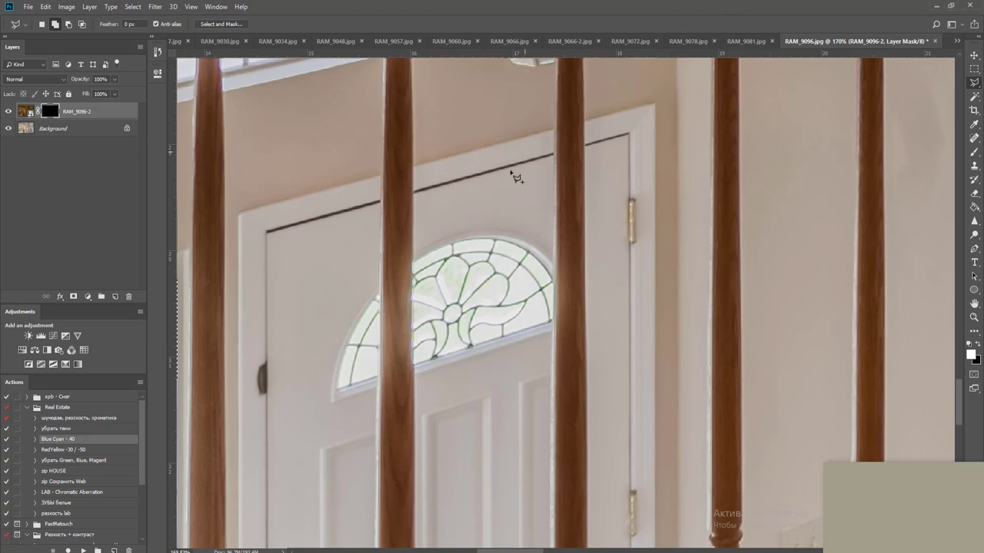
pyautogui.scroll(3, 373, 357)
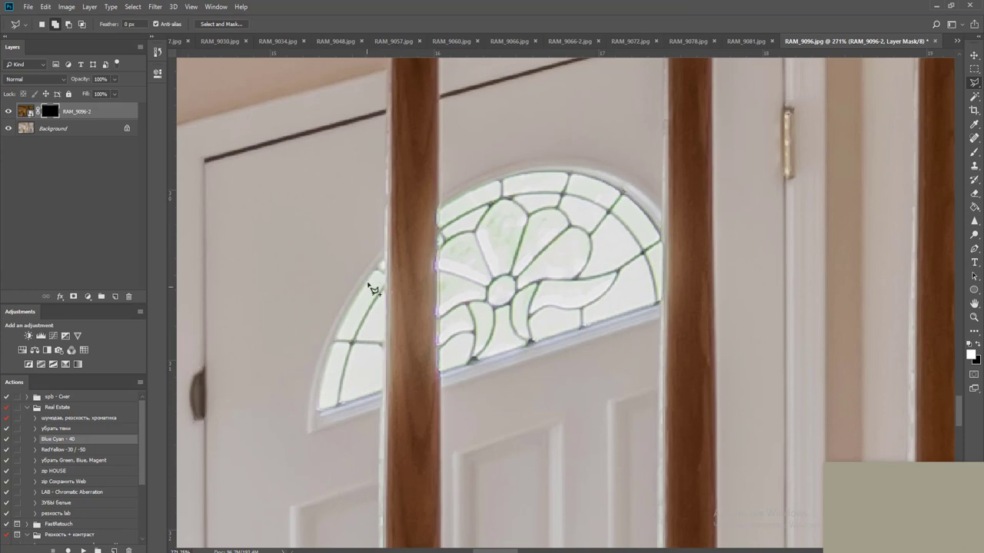
pyautogui.click(386, 260)
pyautogui.doubleClick(387, 397)
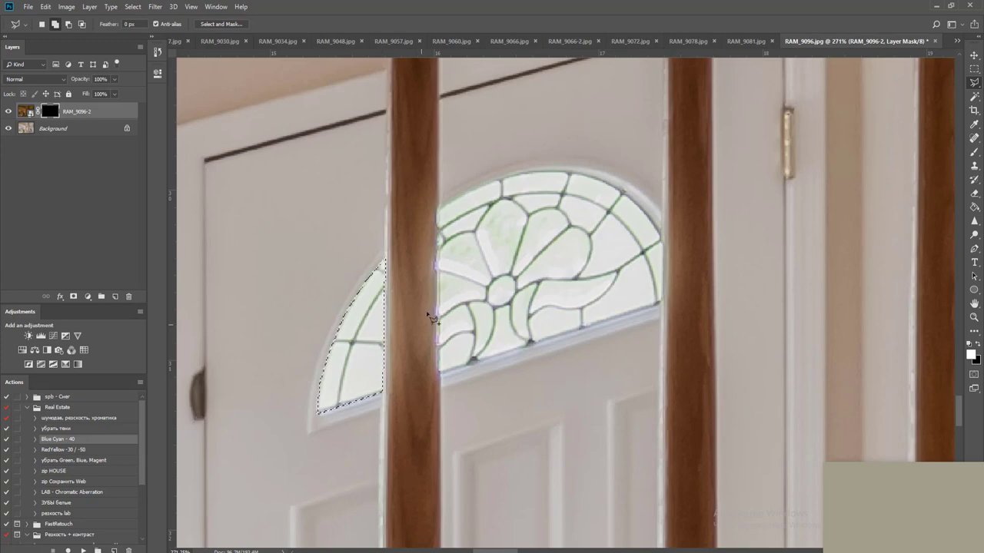
pyautogui.click(467, 190)
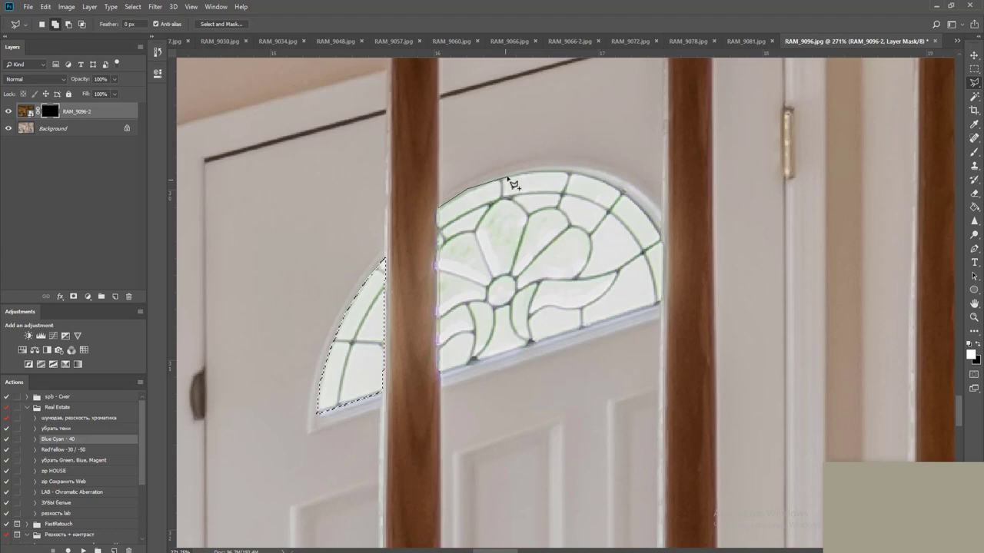
pyautogui.click(507, 179)
pyautogui.click(442, 380)
# Add the lower sash glass of the window right of the front door, on both sides of the baluster, to the lasso selection
pyautogui.scroll(-1, 491, 352)
pyautogui.moveTo(754, 269); pyautogui.dragTo(250, 301)
pyautogui.moveTo(624, 283); pyautogui.dragTo(391, 346)
pyautogui.scroll(-2, 431, 313)
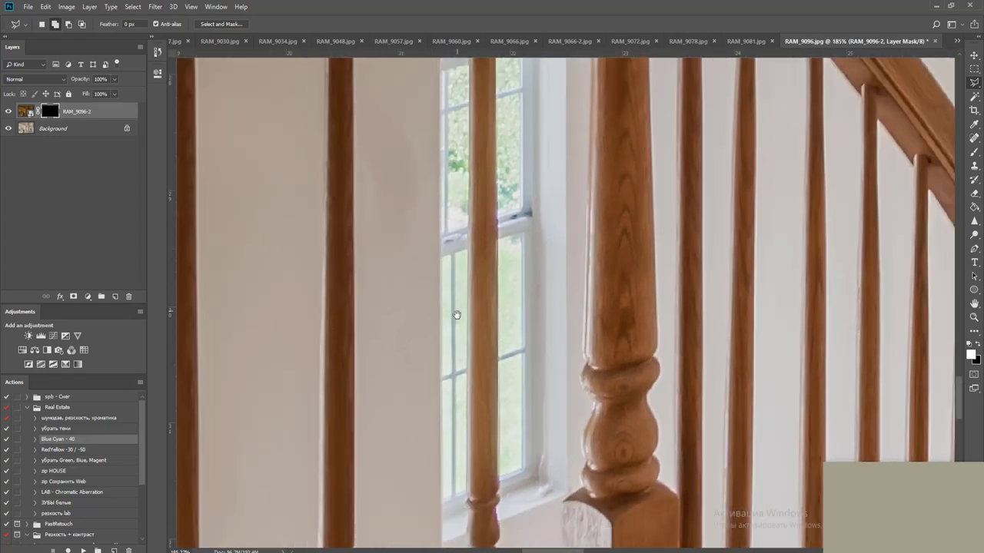
pyautogui.moveTo(456, 314); pyautogui.dragTo(484, 245)
pyautogui.scroll(3, 467, 286)
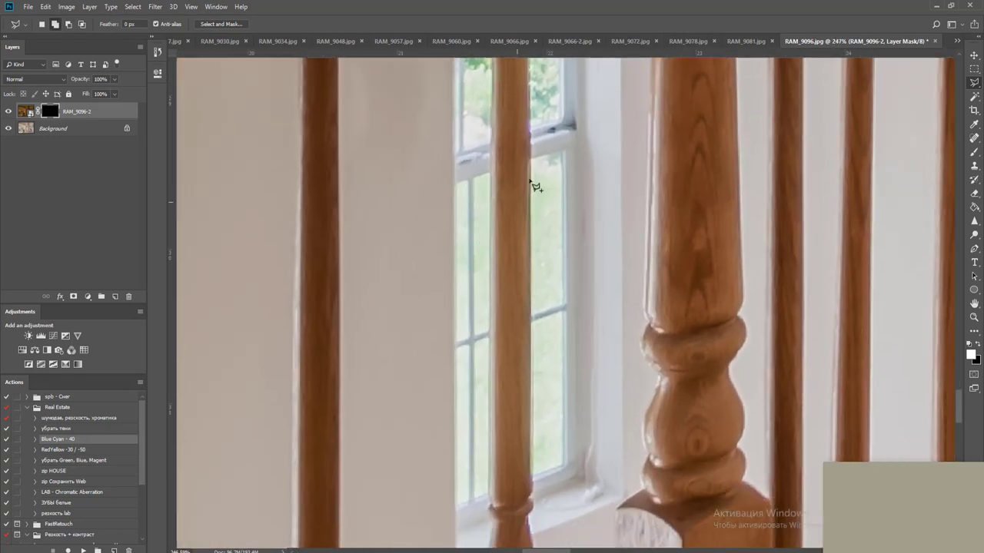
pyautogui.click(565, 151)
pyautogui.click(529, 482)
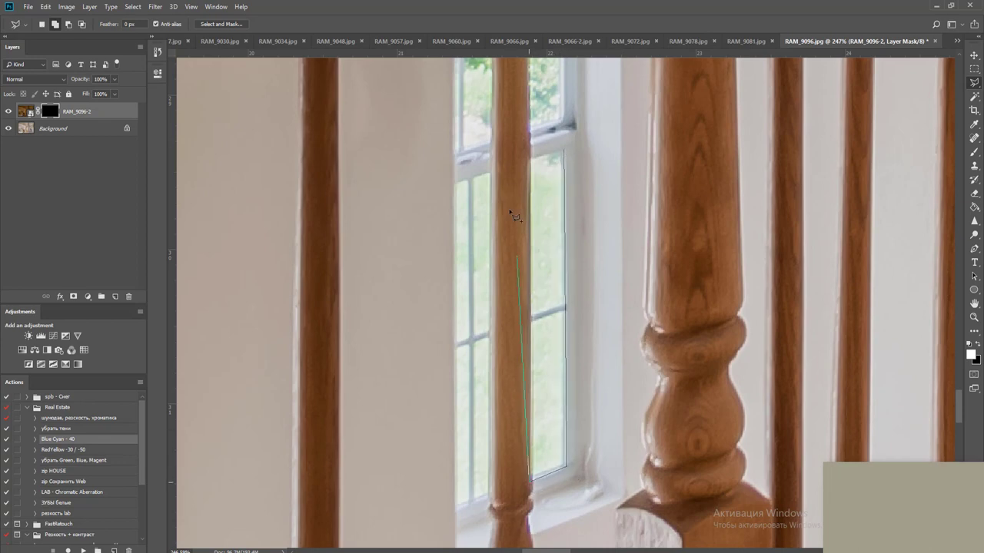
pyautogui.doubleClick(531, 161)
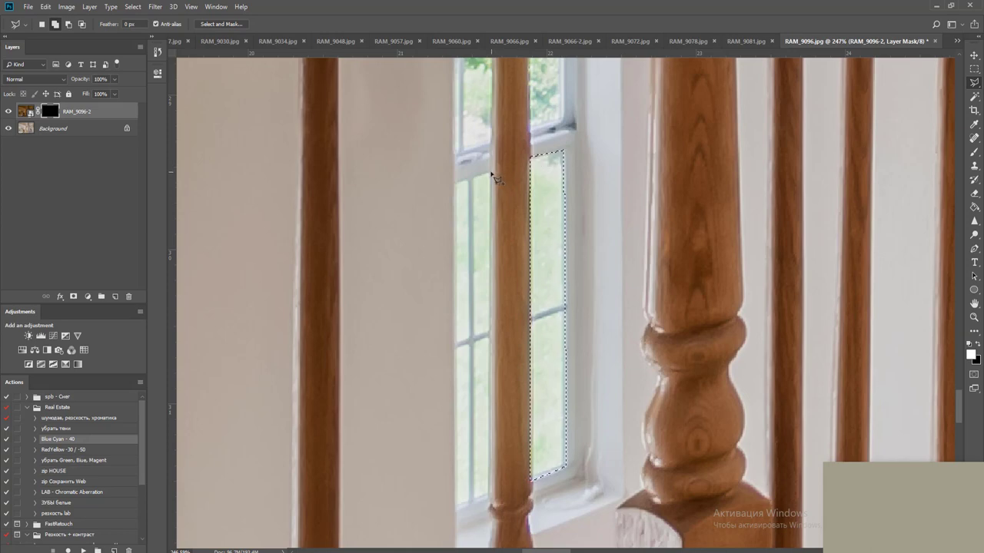
pyautogui.click(491, 174)
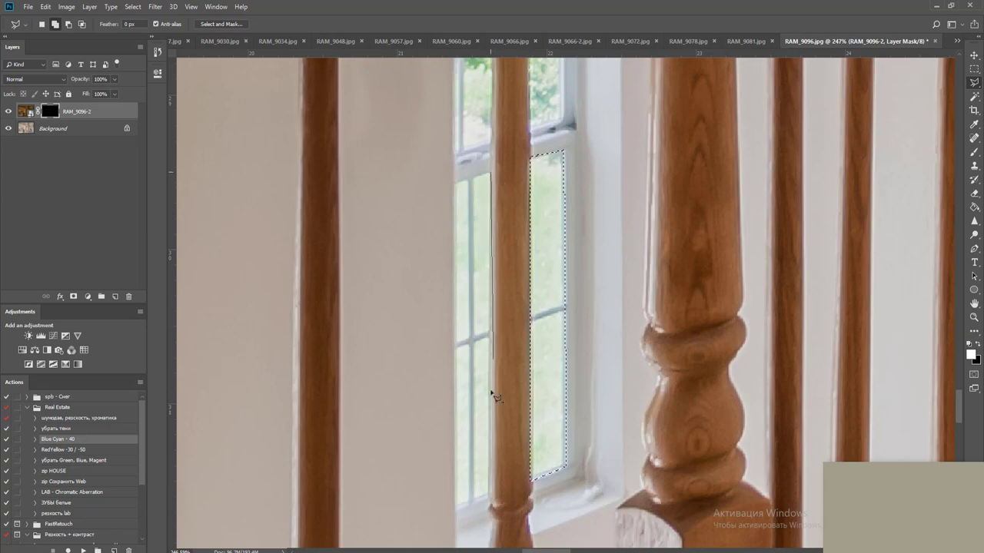
pyautogui.click(487, 506)
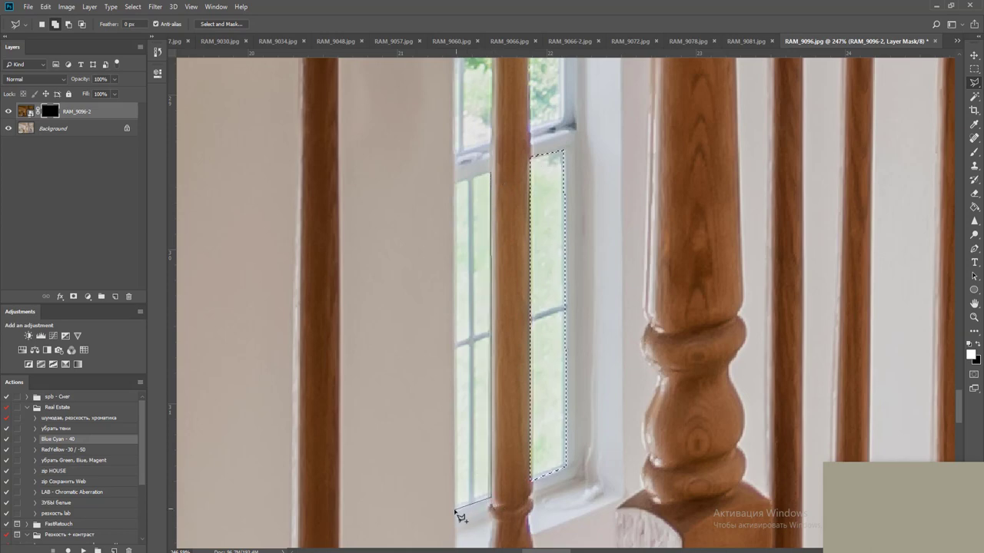
pyautogui.doubleClick(456, 183)
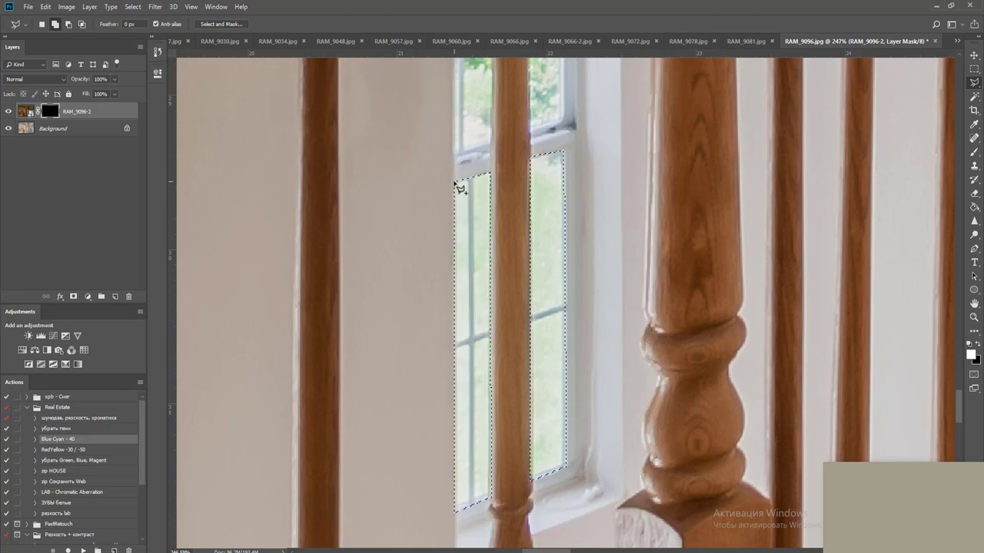
# Add the same window's upper sash glass on both sides of the baluster to the lasso selection
pyautogui.moveTo(482, 147); pyautogui.dragTo(474, 472)
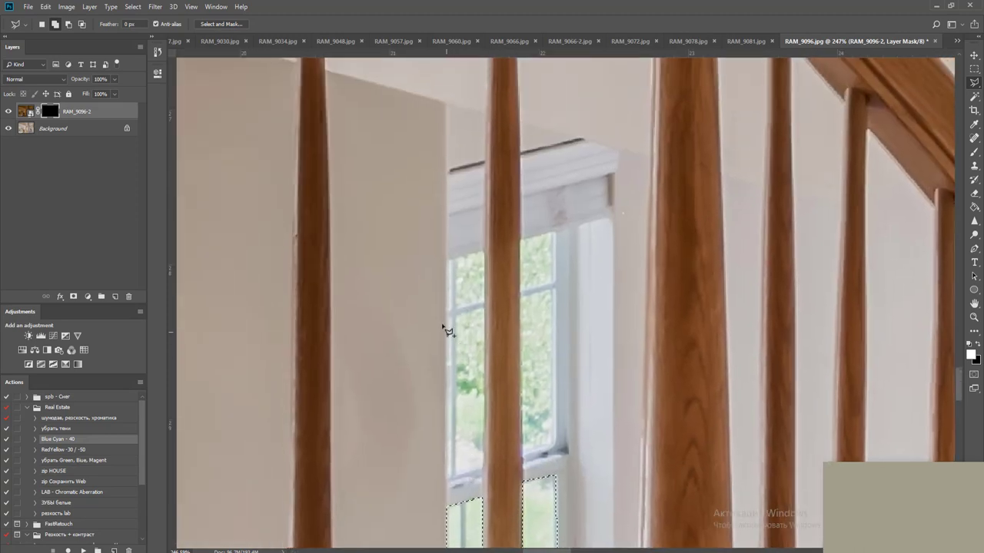
pyautogui.click(445, 260)
pyautogui.doubleClick(486, 255)
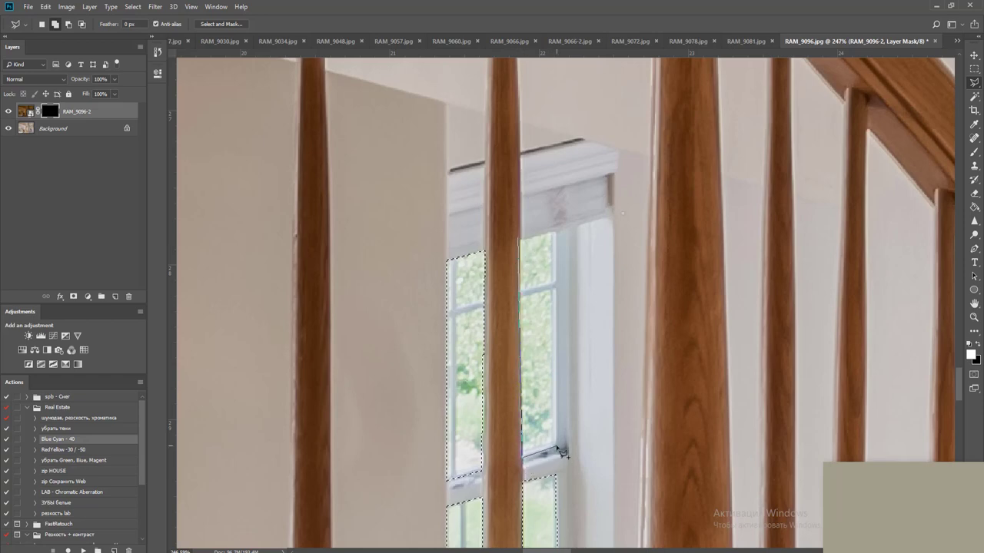
pyautogui.doubleClick(560, 239)
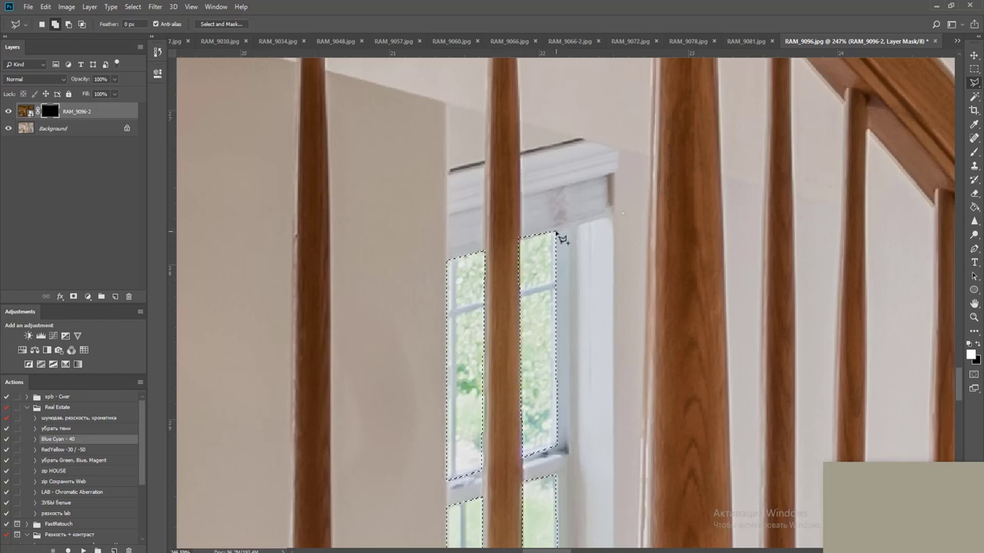
# Fill the selected sidelight, door and window glass with white on the RAM_9096-2 mask, and deselect
pyautogui.hotkey('alt', 'BackSpace')
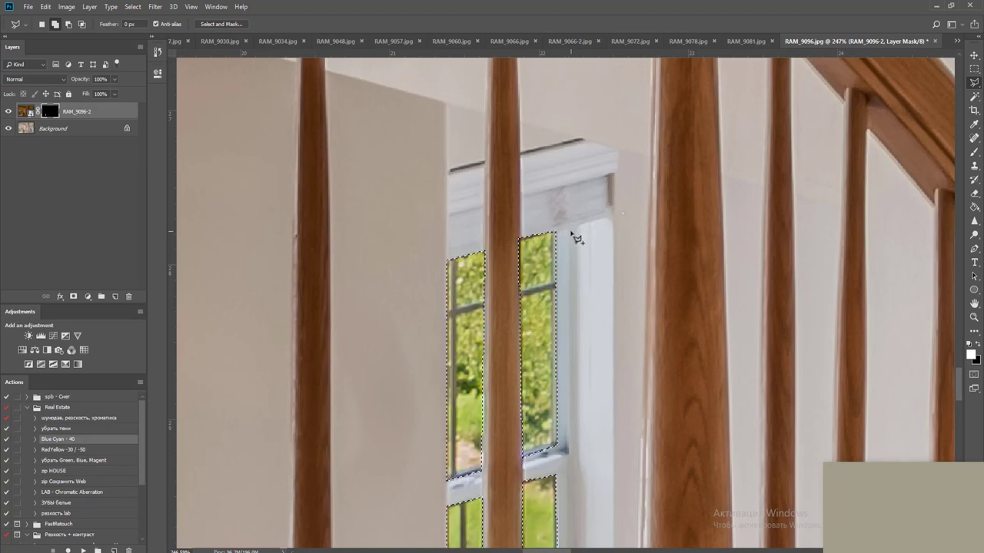
pyautogui.press('m')
pyautogui.hotkey('ctrl', 'd')
# Outline the part of the large foyer window above the handrail with the Polygonal Lasso
pyautogui.scroll(-7, 639, 300)
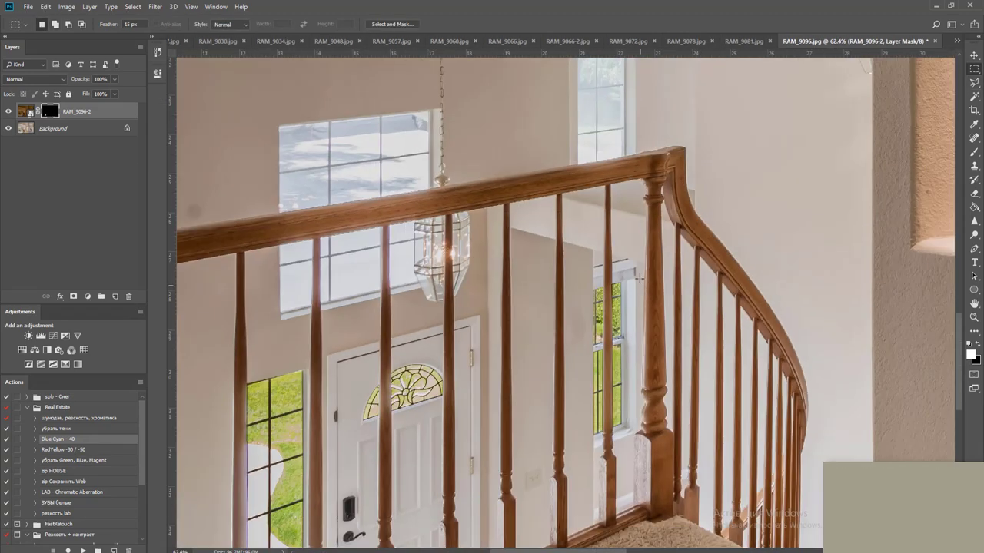
pyautogui.scroll(5, 564, 248)
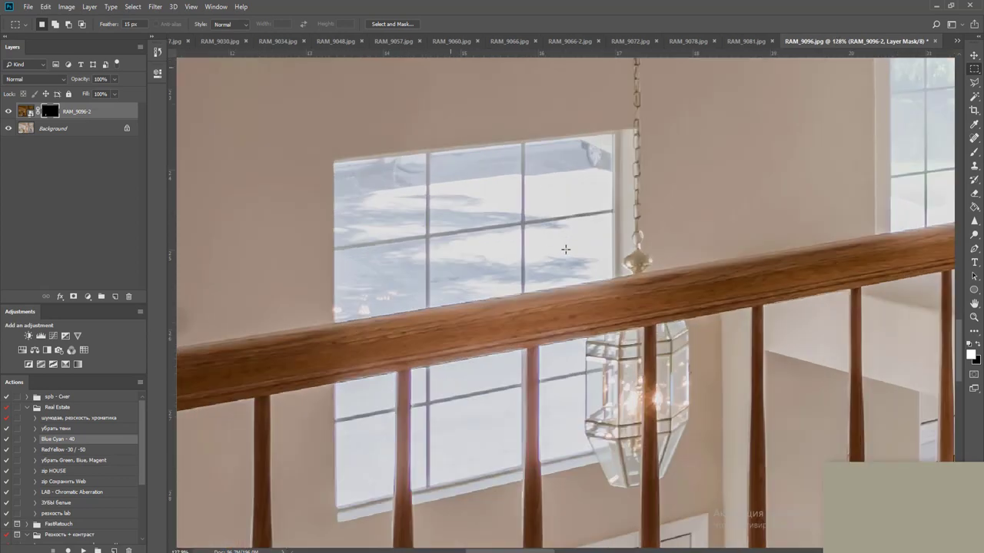
pyautogui.press('l')
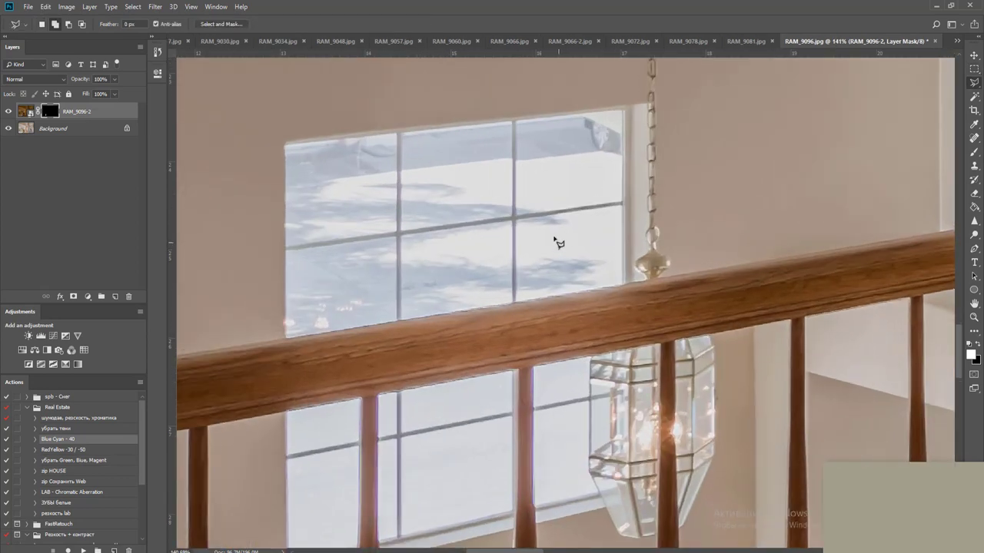
pyautogui.click(285, 144)
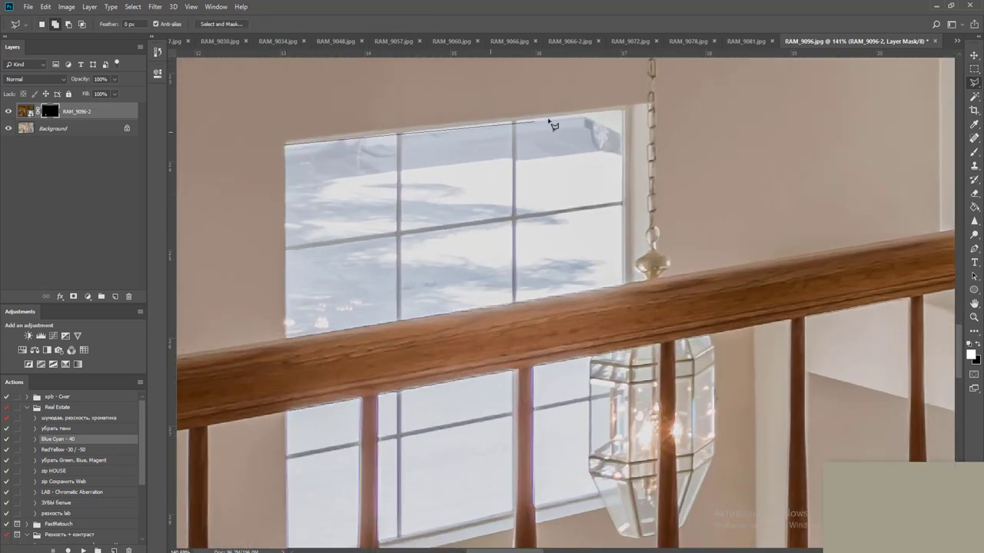
pyautogui.click(624, 110)
pyautogui.click(624, 285)
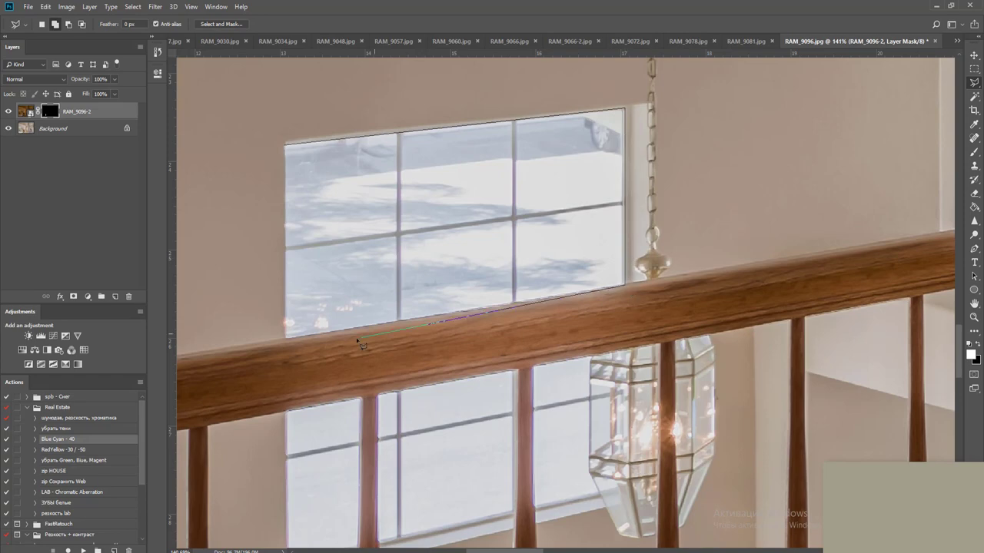
pyautogui.doubleClick(286, 339)
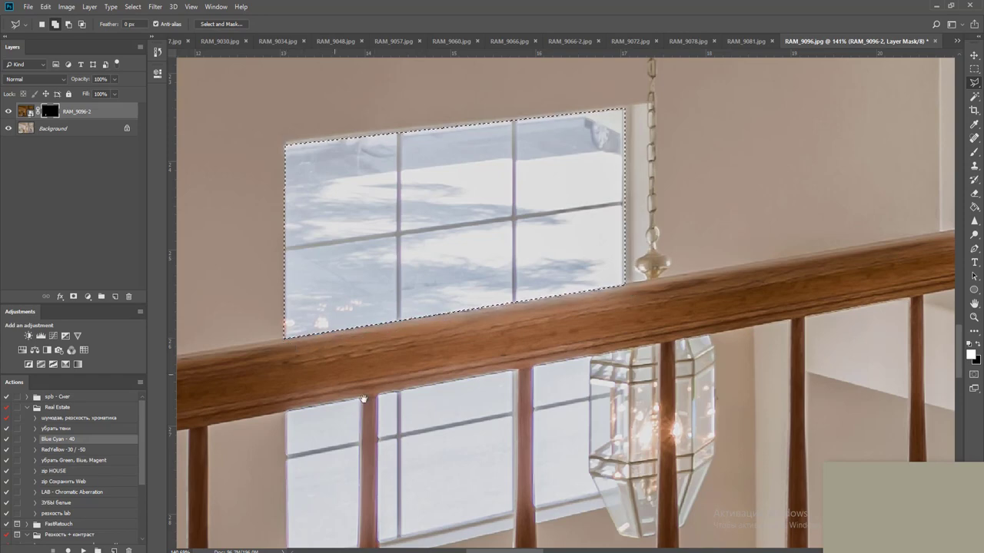
# Add the large window's three glass sections below the handrail to the selection, leaving out the balusters and the chandelier
pyautogui.scroll(-3, 404, 265)
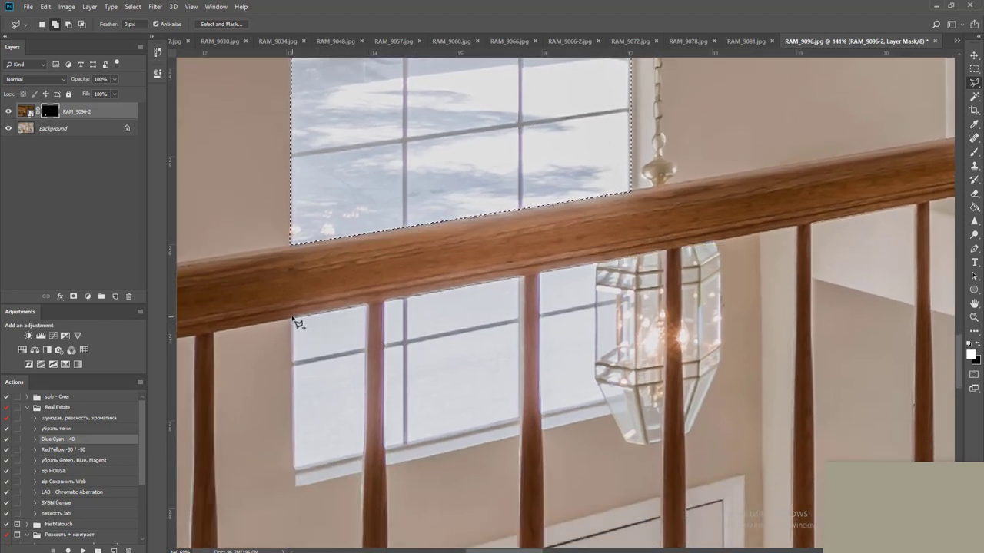
pyautogui.click(294, 468)
pyautogui.click(366, 458)
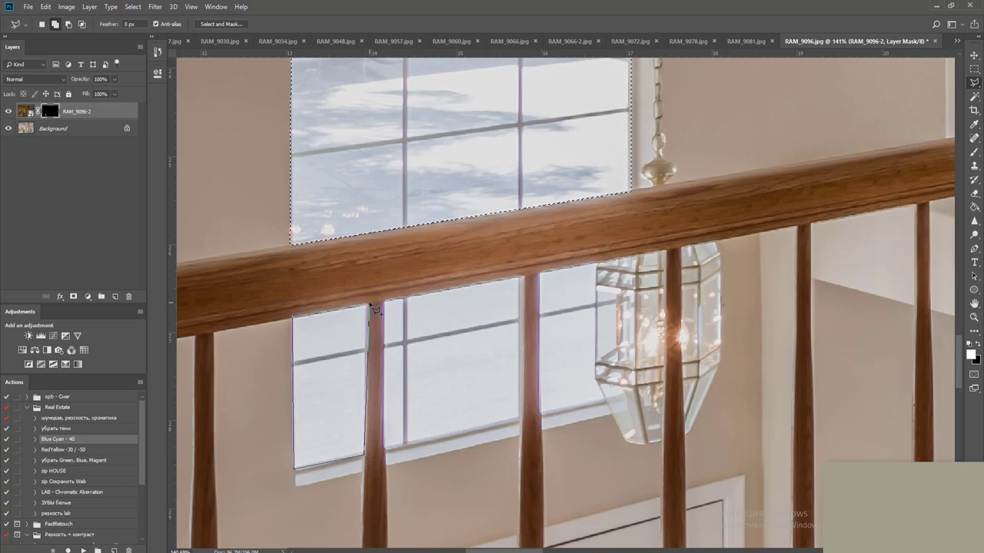
pyautogui.click(371, 307)
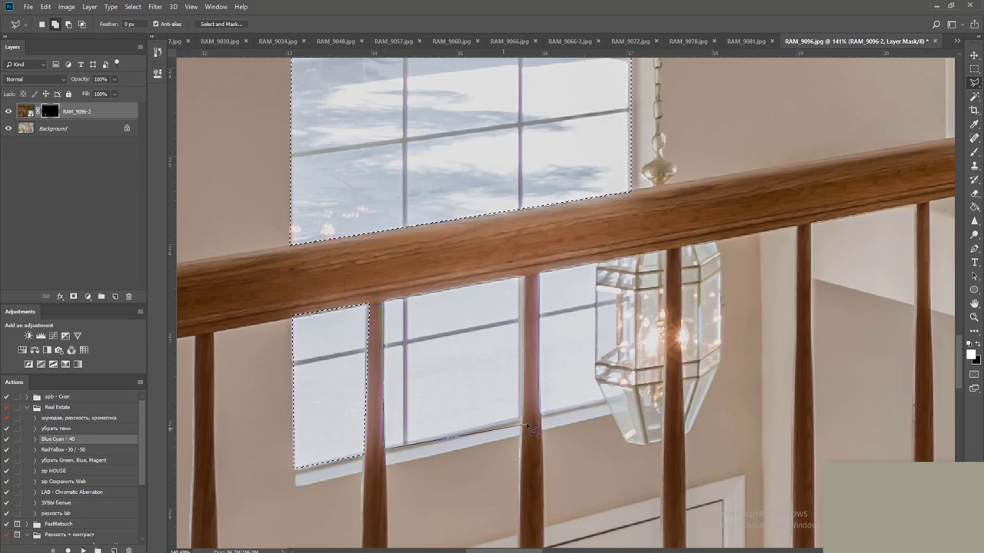
pyautogui.doubleClick(520, 278)
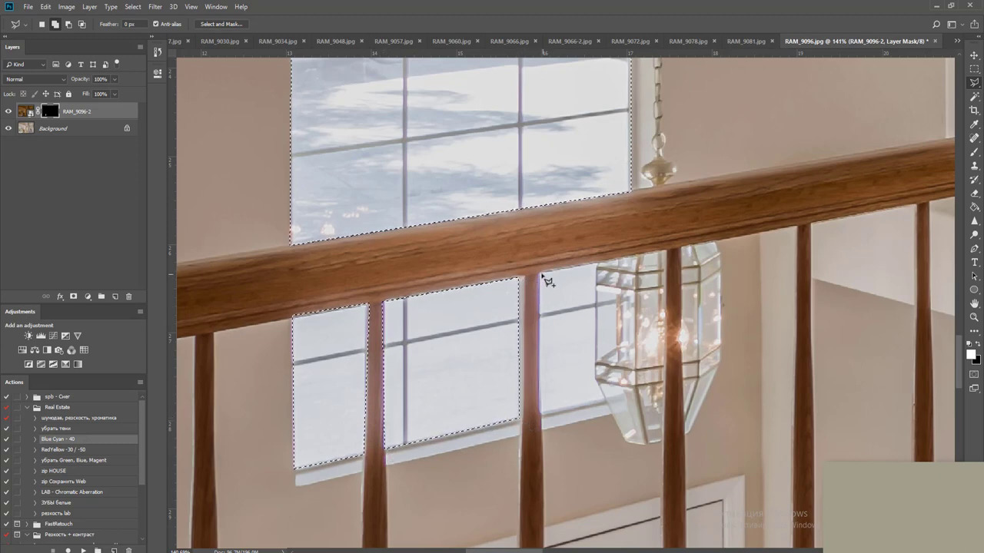
pyautogui.click(542, 417)
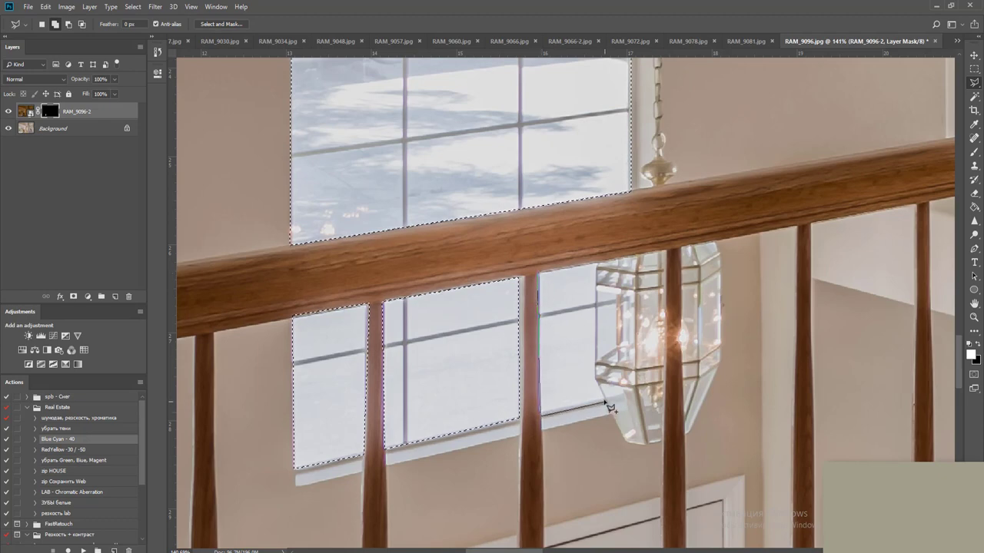
pyautogui.doubleClick(601, 269)
# Reveal the darker view in the large foyer window by filling the selection with white on the mask, and deselect
pyautogui.scroll(-3, 662, 295)
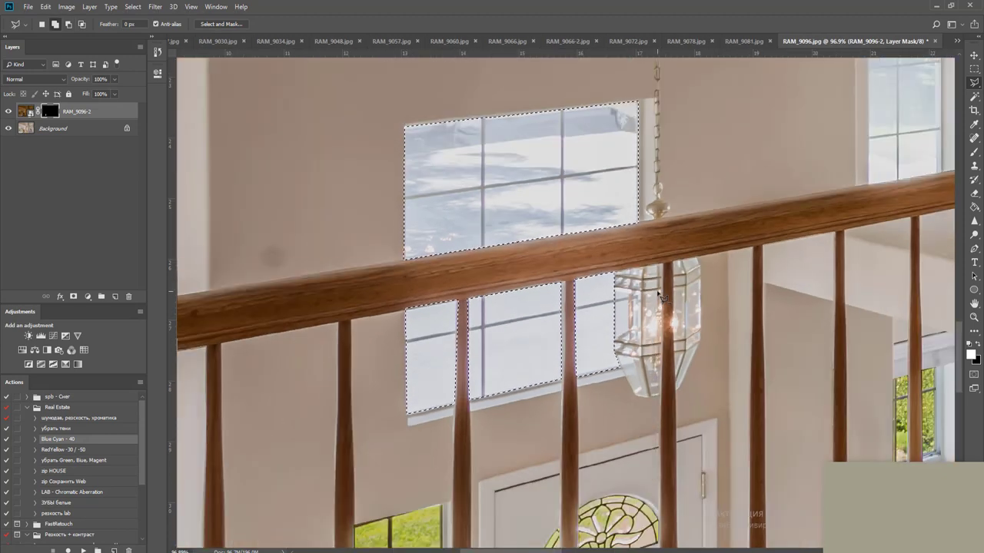
pyautogui.hotkey('alt', 'BackSpace')
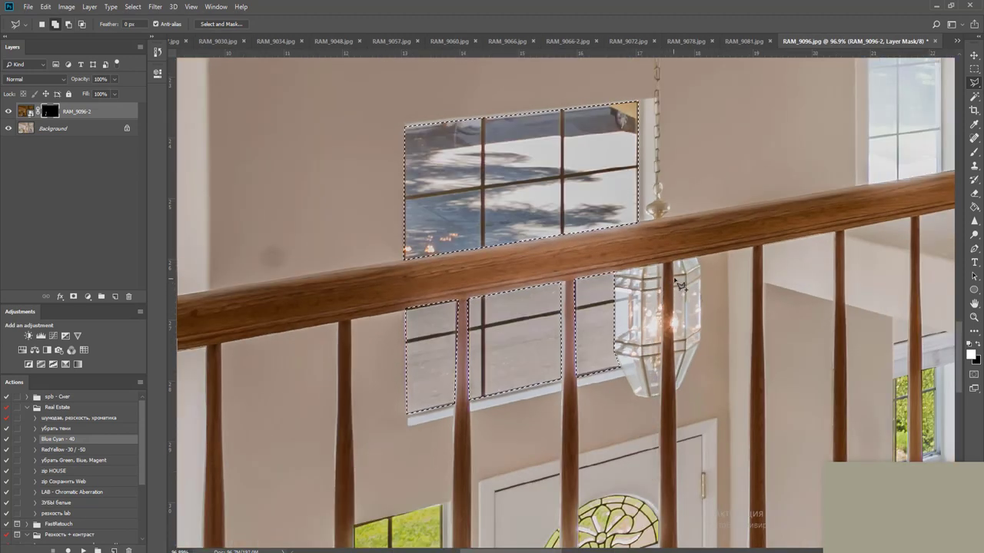
pyautogui.press('m')
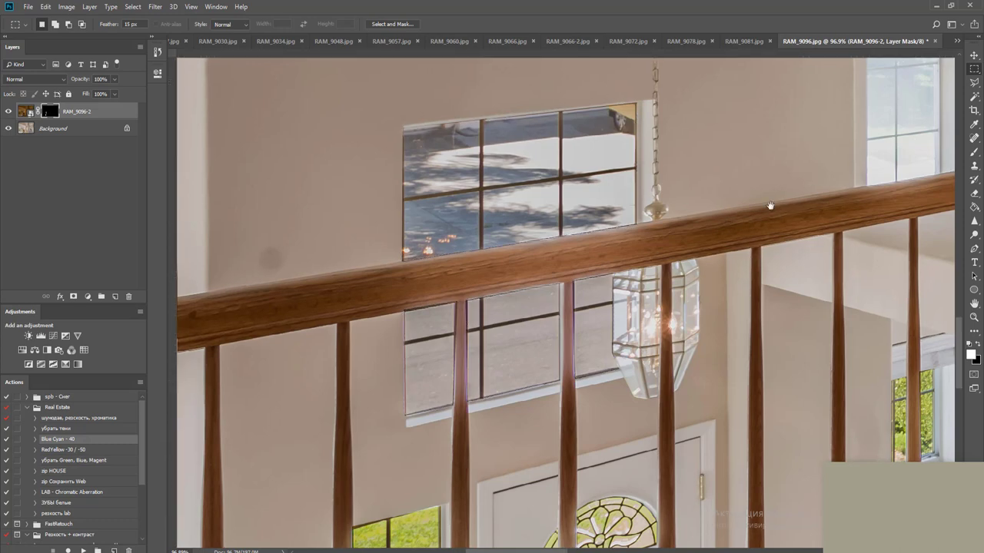
# Outline the narrow upper window's glass above the handrail with the Polygonal Lasso, fill it with white on the mask, and deselect
pyautogui.moveTo(768, 204); pyautogui.dragTo(438, 332)
pyautogui.scroll(3, 499, 261)
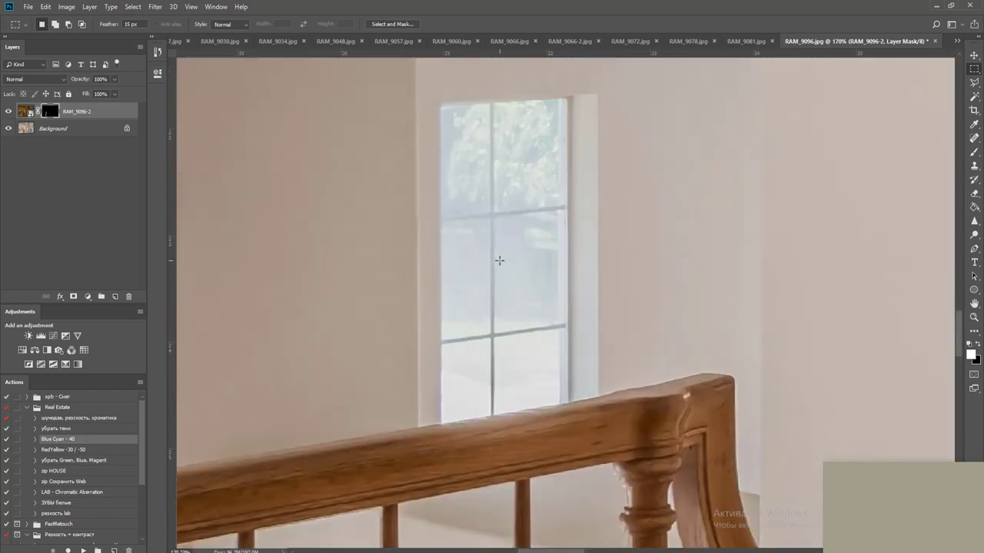
pyautogui.press('l')
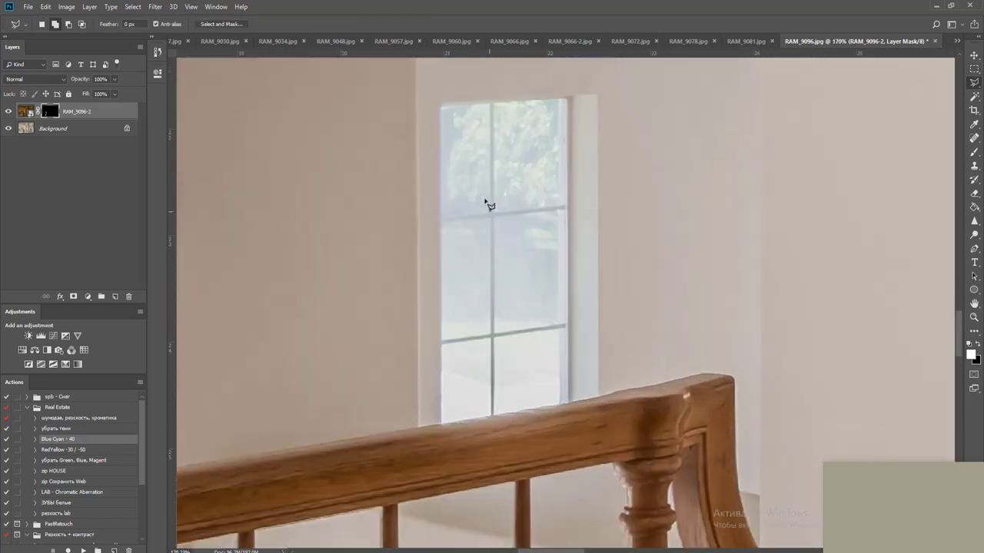
pyautogui.click(441, 107)
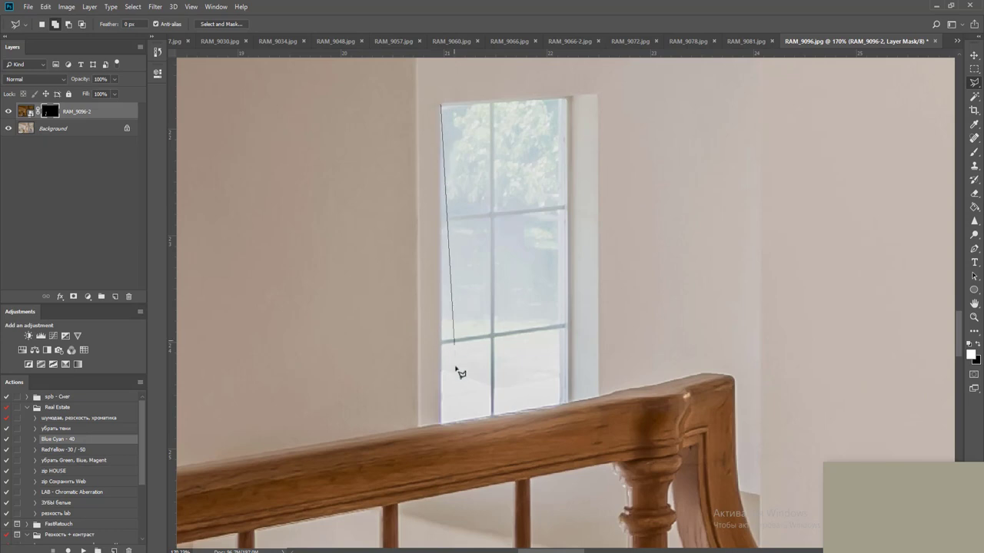
pyautogui.click(441, 423)
pyautogui.click(560, 404)
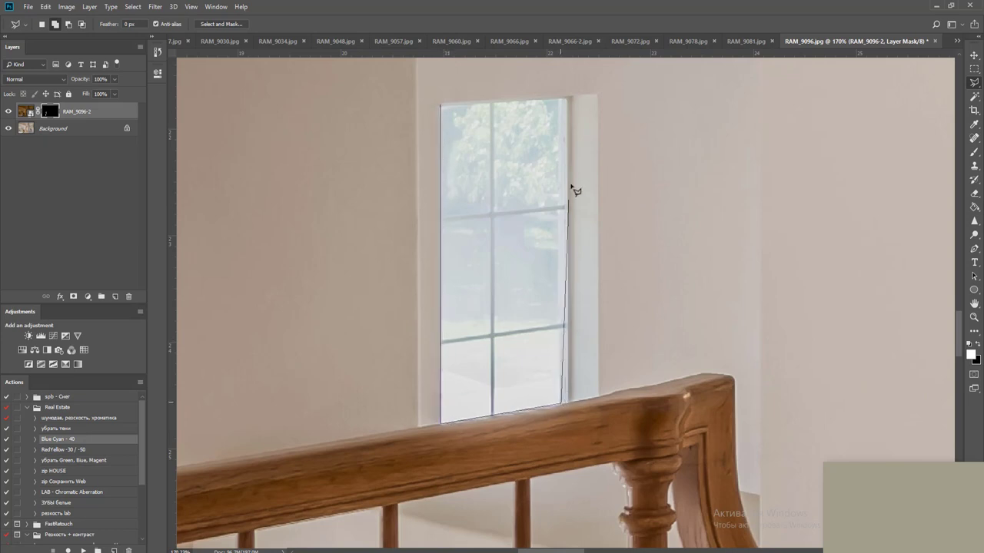
pyautogui.doubleClick(561, 103)
pyautogui.hotkey('alt', 'BackSpace')
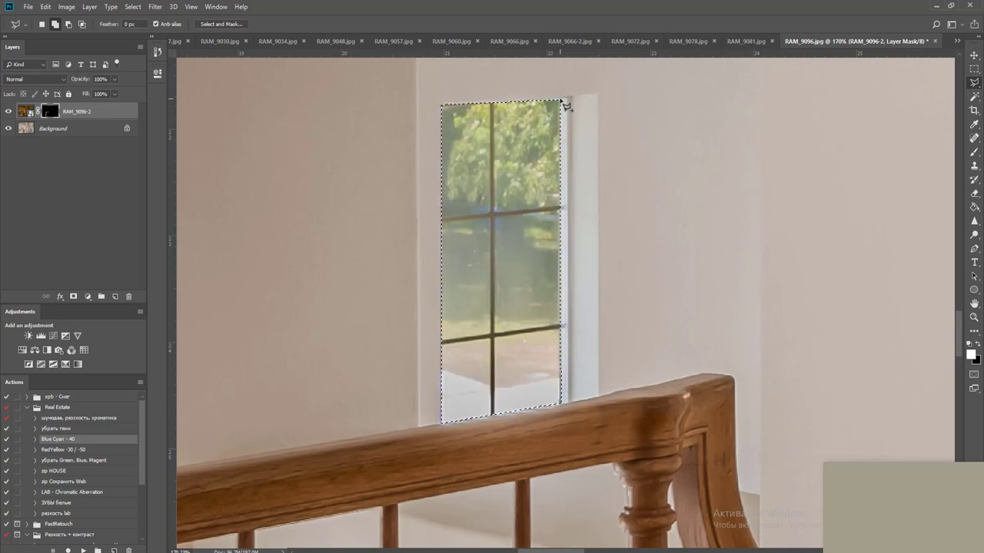
pyautogui.hotkey('ctrl', 'd')
pyautogui.press('m')
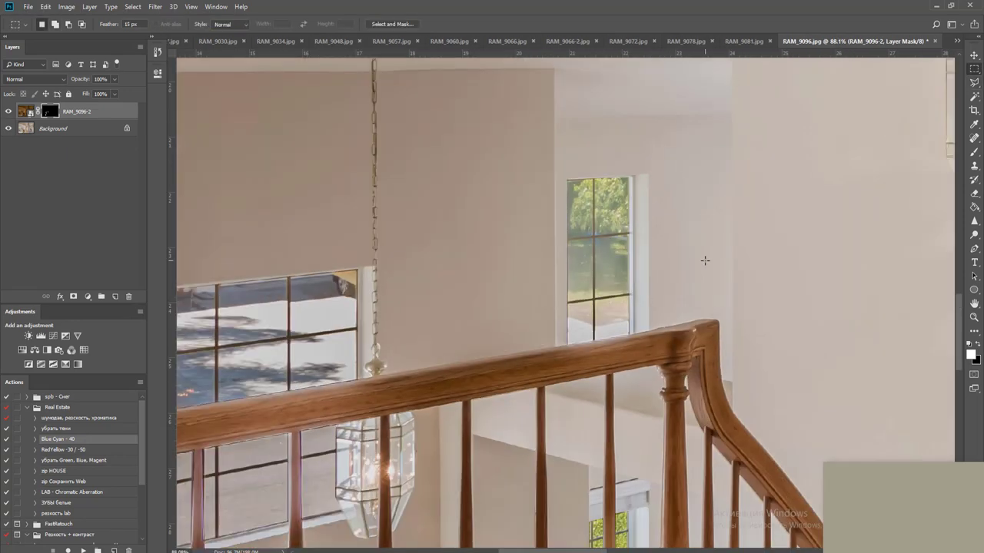
# Merge the masked RAM_9096-2 layer down into the Background
pyautogui.scroll(-5, 704, 261)
pyautogui.scroll(-4, 704, 261)
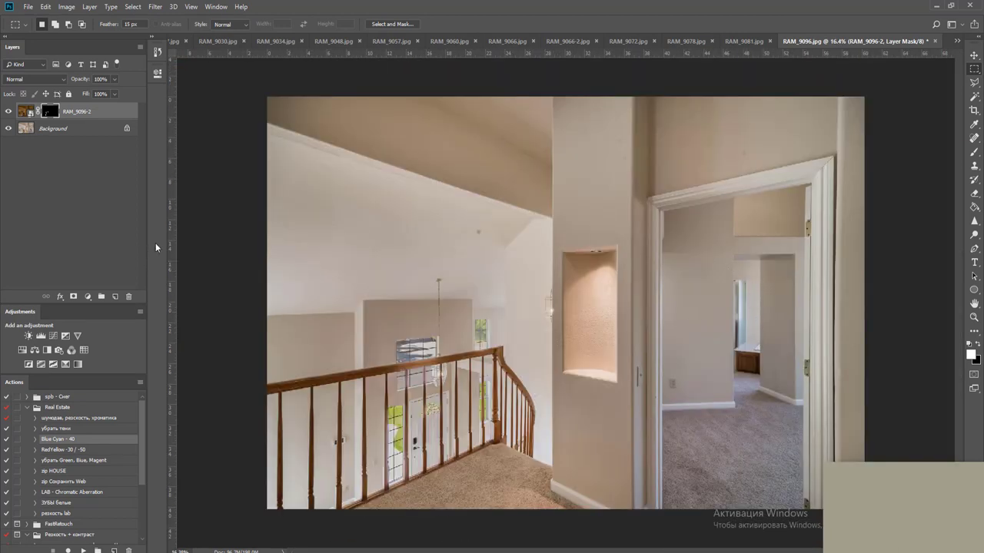
pyautogui.hotkey('ctrl', 'e')
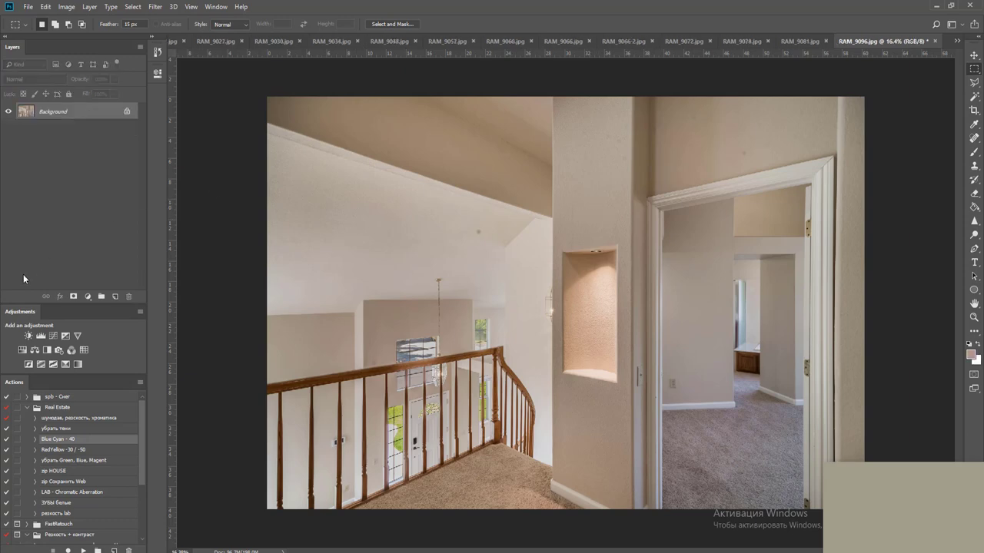
# Add a Curves adjustment layer and raise the RGB midtones slightly to brighten the photo
pyautogui.click(42, 336)
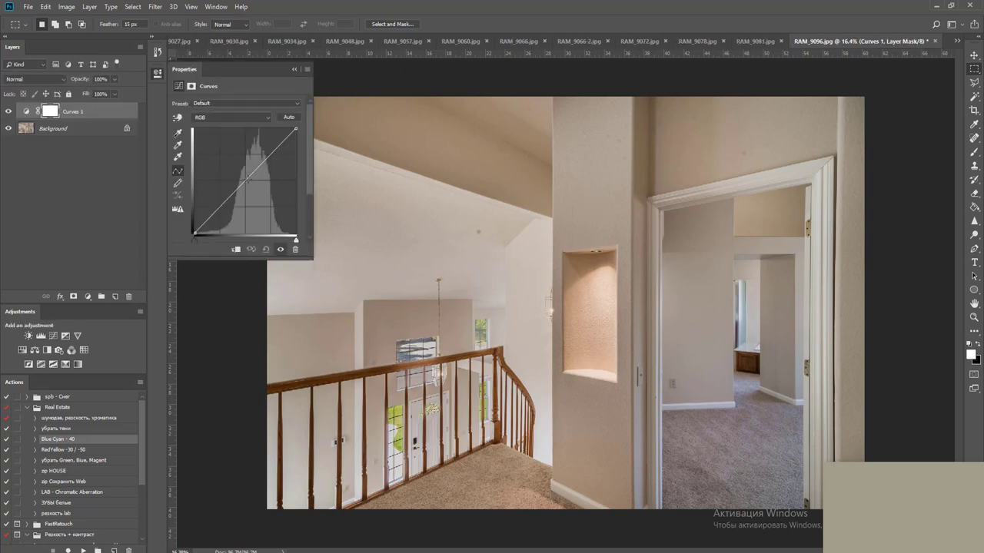
pyautogui.moveTo(245, 182); pyautogui.dragTo(243, 176)
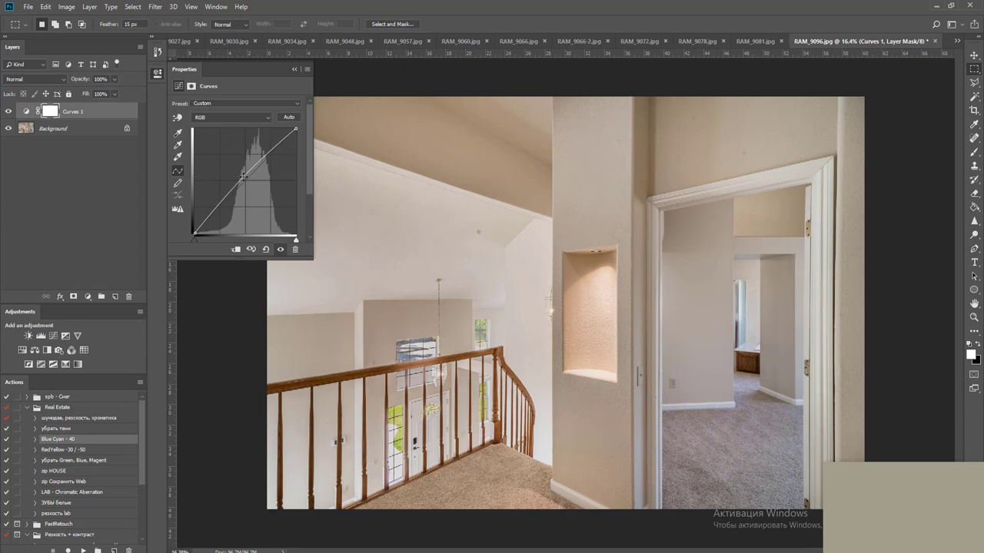
# Tone down the flattened photo's reds and yellows with the RedYellow -30 / -50 action at reduced layer opacity, and merge the layers
pyautogui.hotkey('ctrl', 'e')
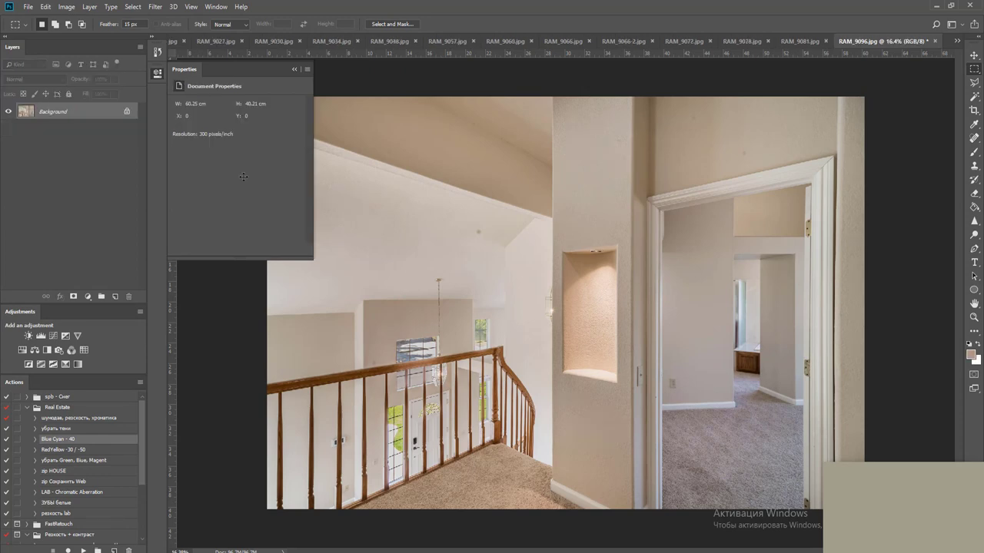
pyautogui.click(81, 453)
pyautogui.click(83, 550)
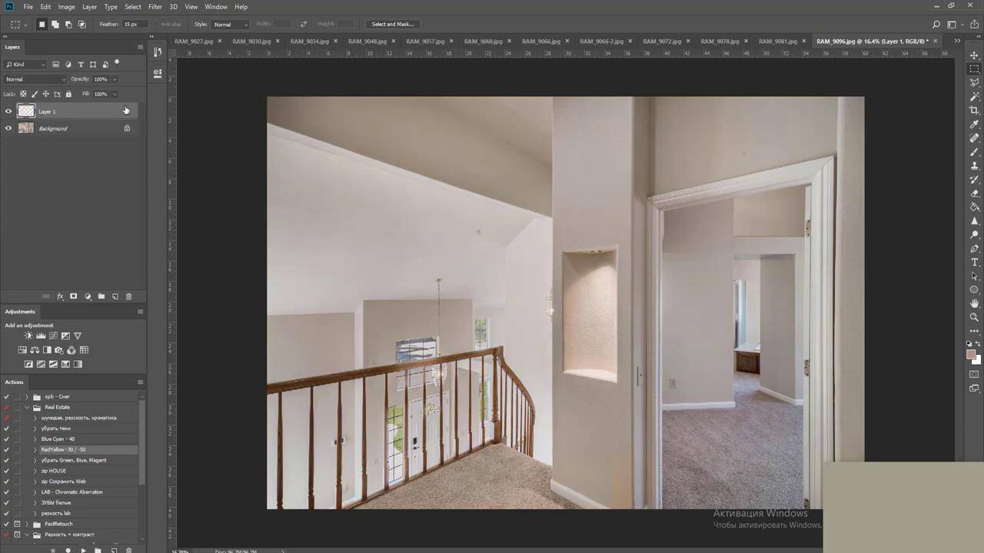
pyautogui.moveTo(97, 93); pyautogui.dragTo(89, 92)
pyautogui.hotkey('ctrl', 'e')
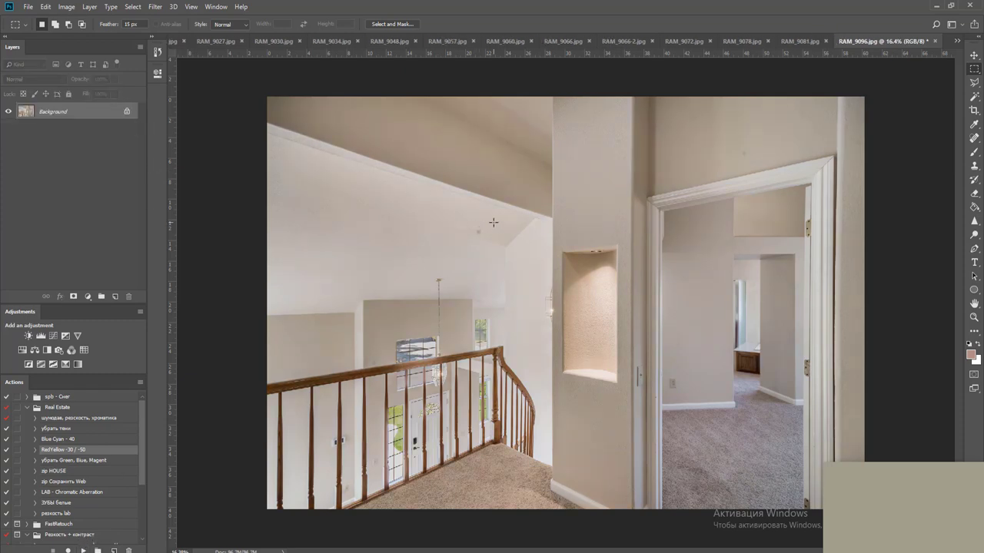
# Remove the dark spot on the white sloped ceiling with the Spot Healing Brush
pyautogui.press('j')
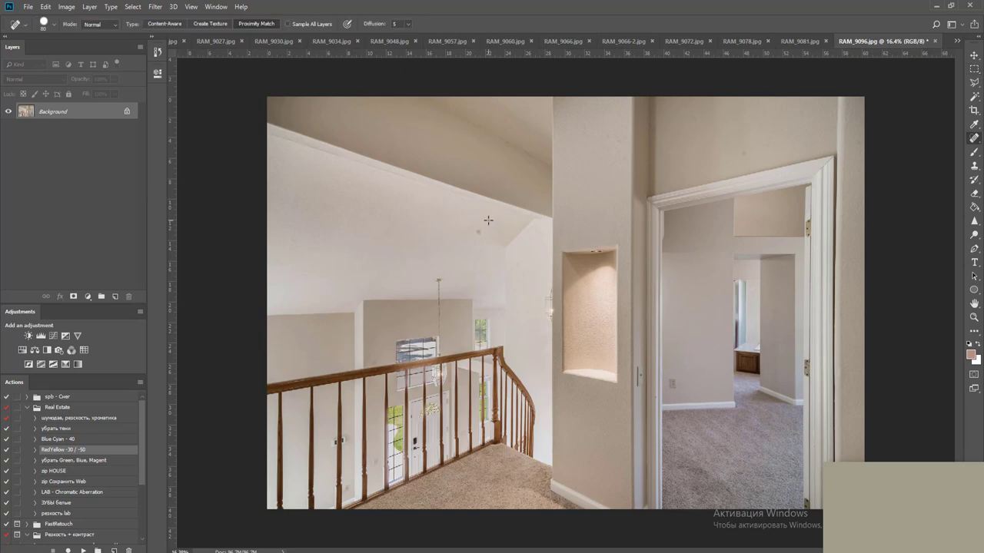
pyautogui.scroll(5, 487, 228)
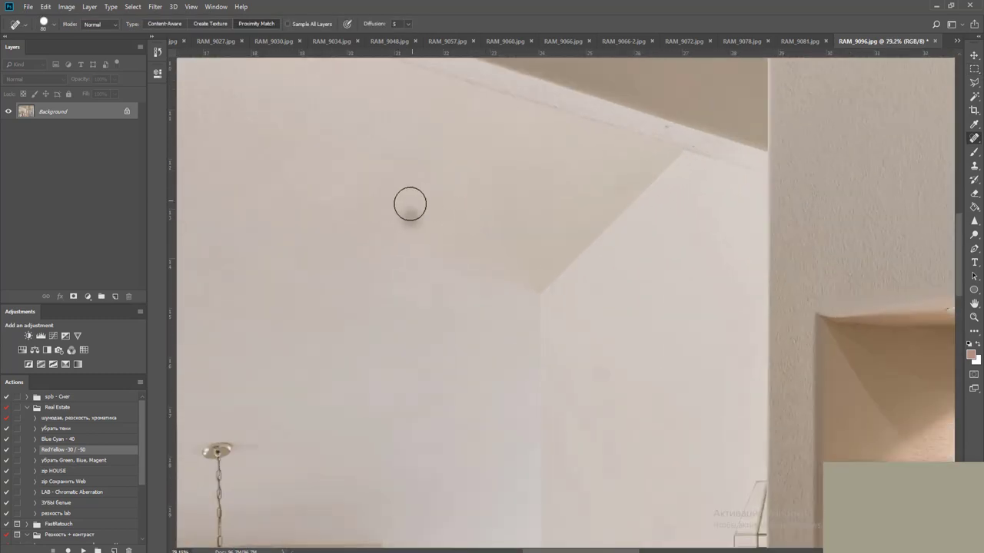
pyautogui.scroll(-3, 459, 231)
# Retouch the dark mark along the wall corner above the door frame by cloning clean wall from just below it
pyautogui.moveTo(546, 167); pyautogui.dragTo(494, 365)
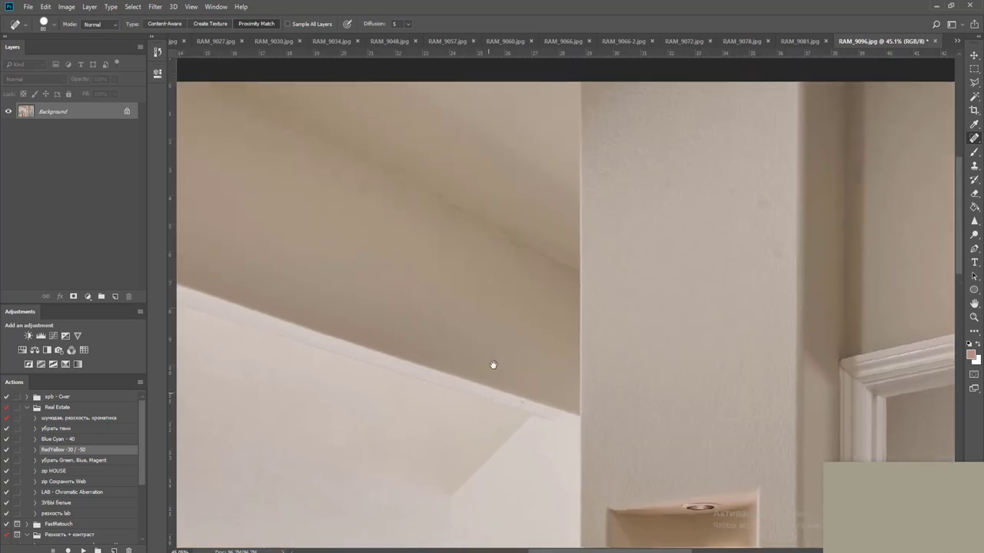
pyautogui.moveTo(526, 286)
pyautogui.mouseDown()
pyautogui.moveTo(404, 333)
pyautogui.moveTo(262, 354)
pyautogui.mouseUp()
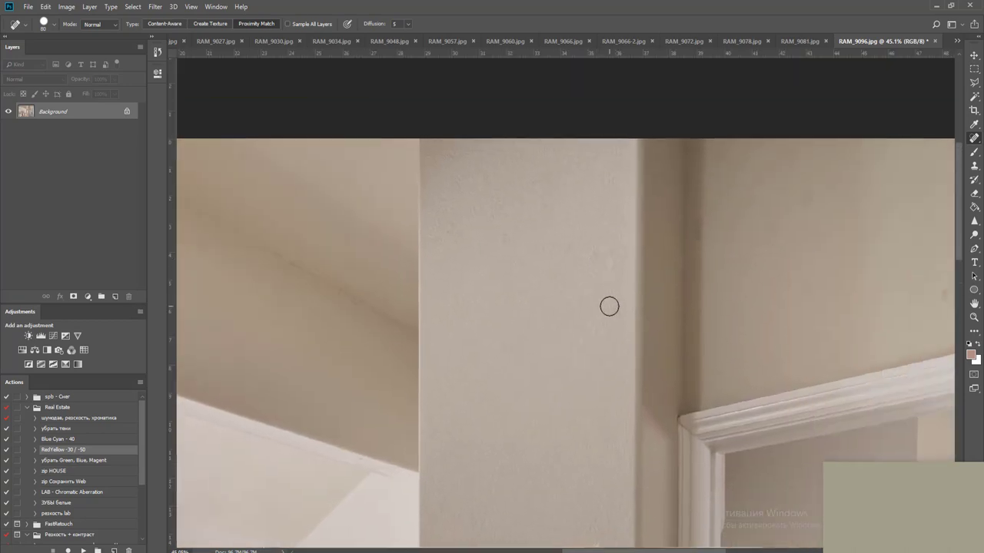
pyautogui.click(702, 223)
pyautogui.press('s')
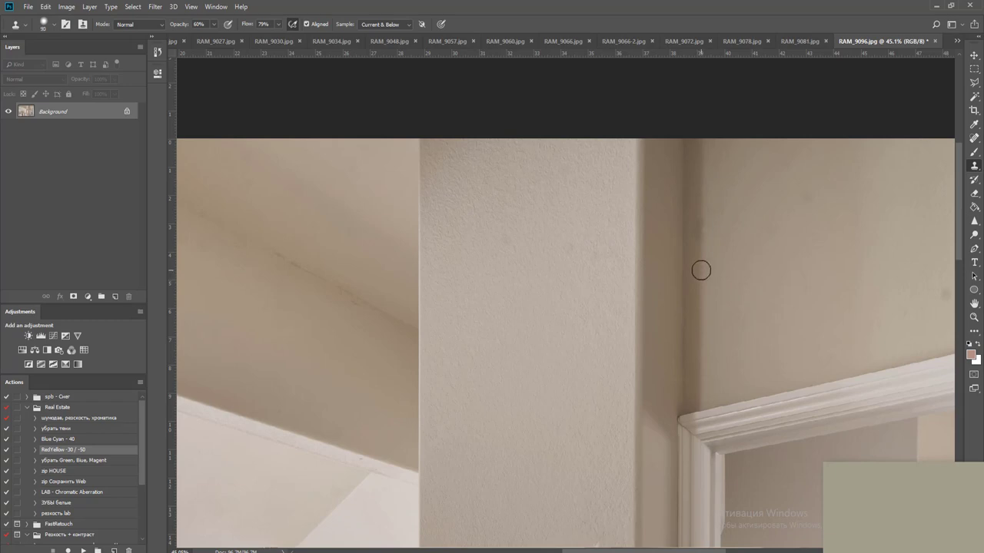
pyautogui.keyDown('alt'); pyautogui.click(701, 260); pyautogui.keyUp('alt')
pyautogui.moveTo(701, 238); pyautogui.dragTo(705, 214)
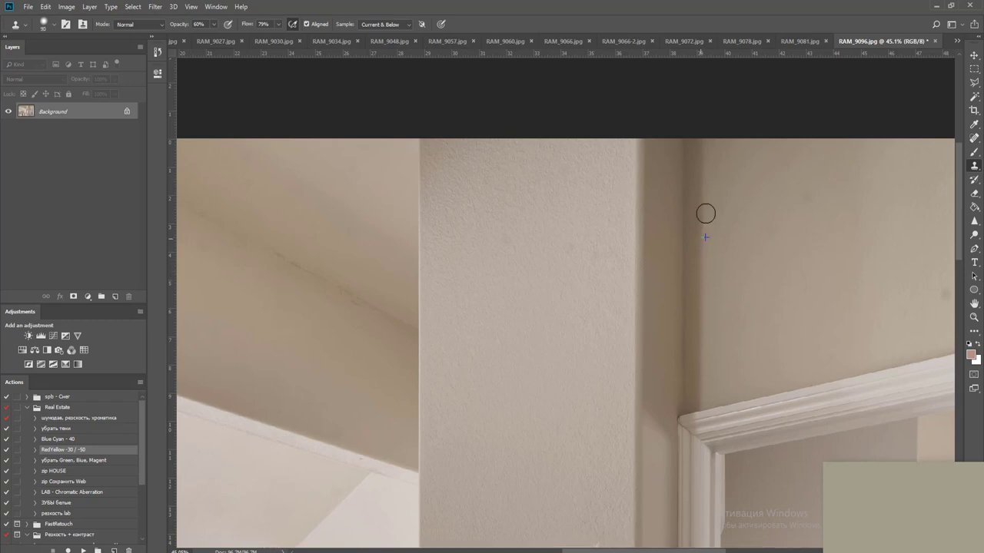
# Remove the spots on the beige wall above the doorway with the Spot Healing Brush
pyautogui.press('j')
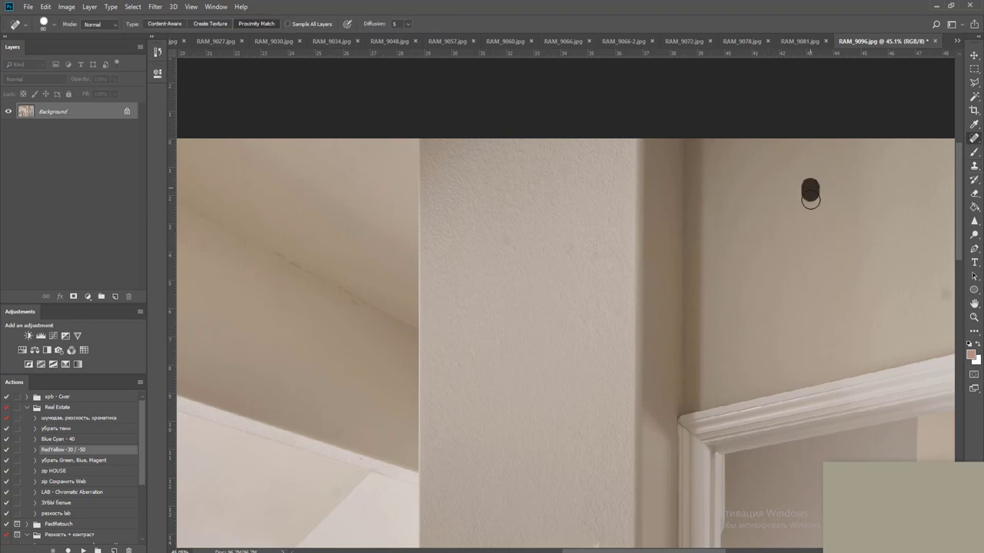
pyautogui.moveTo(843, 257); pyautogui.dragTo(554, 239)
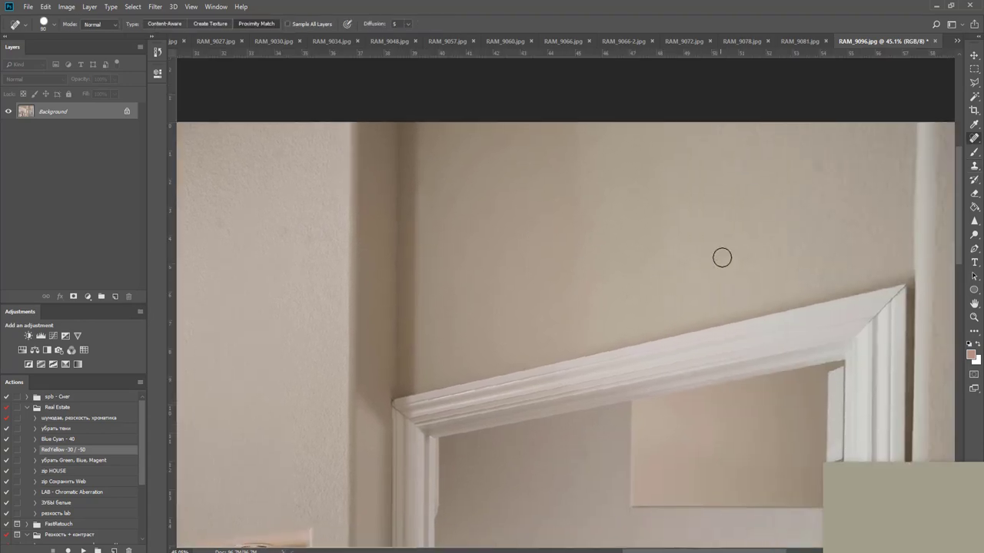
pyautogui.moveTo(723, 246); pyautogui.dragTo(623, 132)
# Inspect the doorway, lit niche, sloped ceiling, foyer walls and railing closely for remaining blemishes
pyautogui.moveTo(645, 315); pyautogui.dragTo(591, 183)
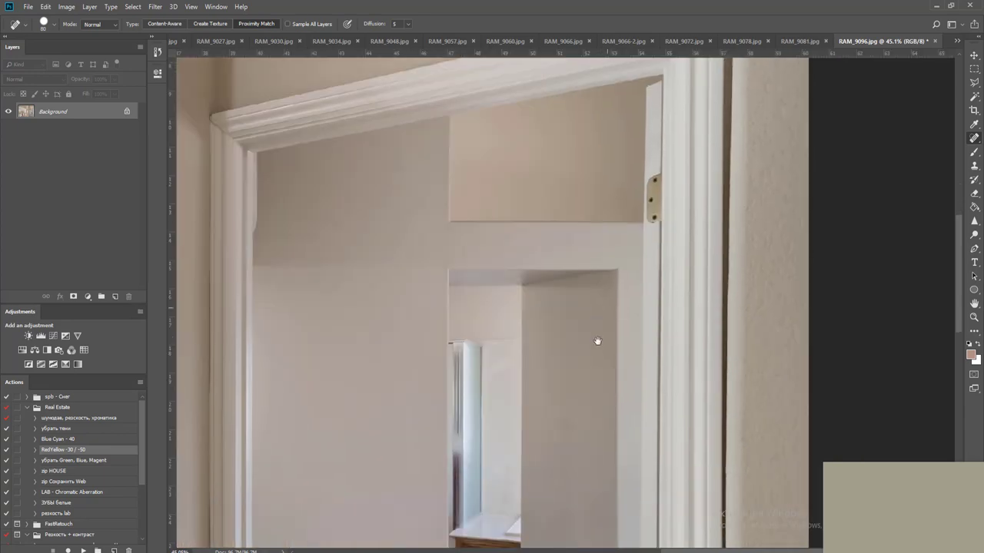
pyautogui.moveTo(597, 353); pyautogui.dragTo(665, 187)
pyautogui.moveTo(394, 515); pyautogui.dragTo(643, 328)
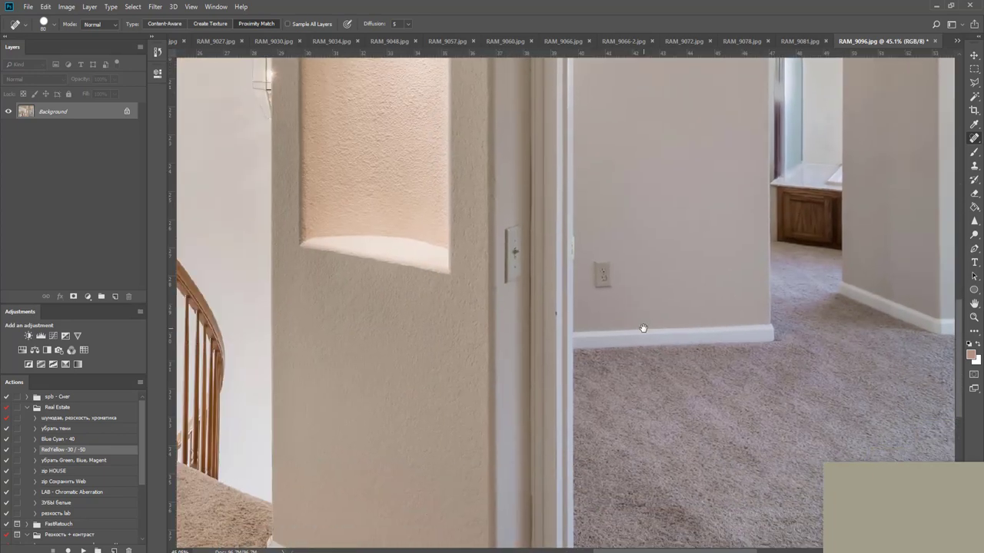
pyautogui.scroll(-6, 644, 325)
pyautogui.moveTo(517, 364); pyautogui.dragTo(687, 461)
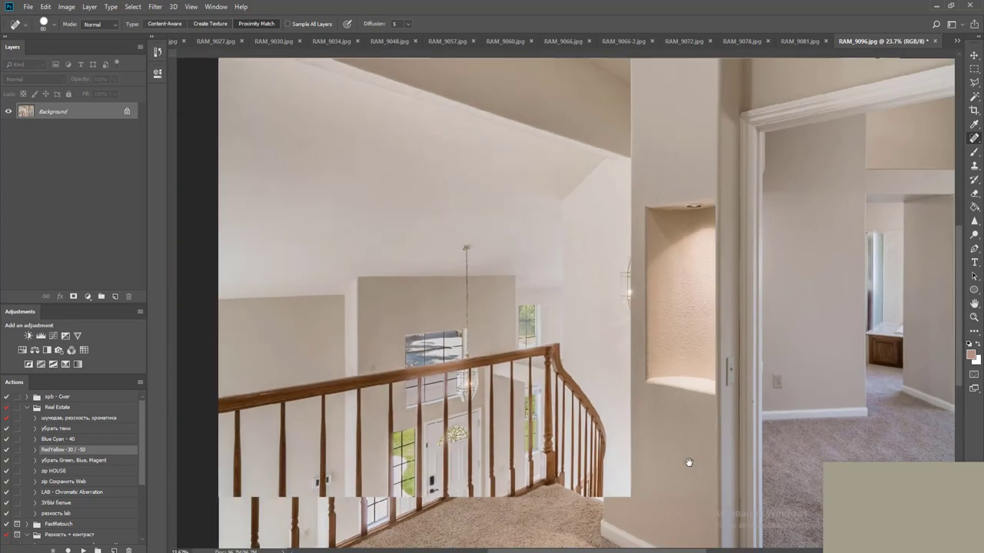
pyautogui.scroll(1, 707, 273)
pyautogui.scroll(2, 708, 273)
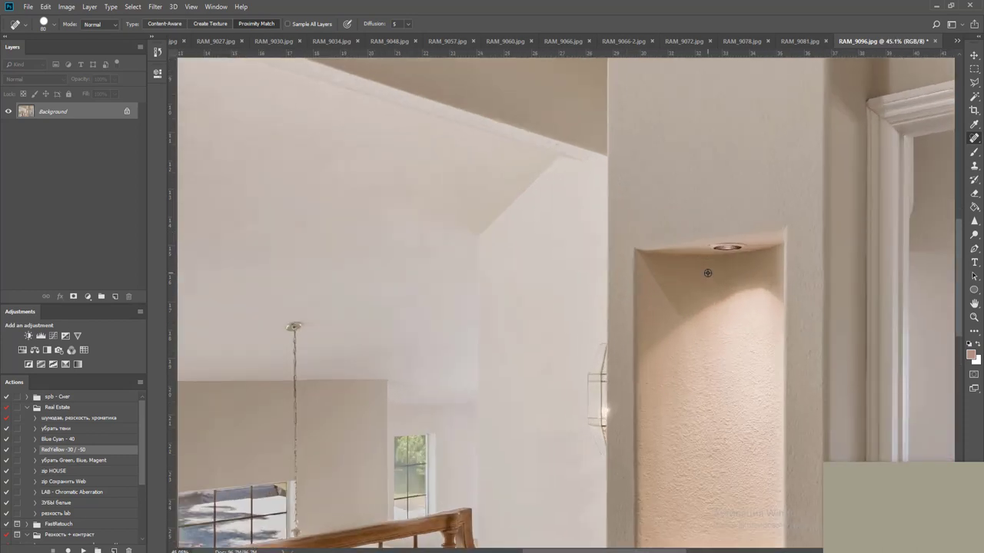
pyautogui.scroll(-4, 708, 272)
pyautogui.moveTo(387, 283); pyautogui.dragTo(674, 296)
pyautogui.moveTo(590, 201); pyautogui.dragTo(538, 302)
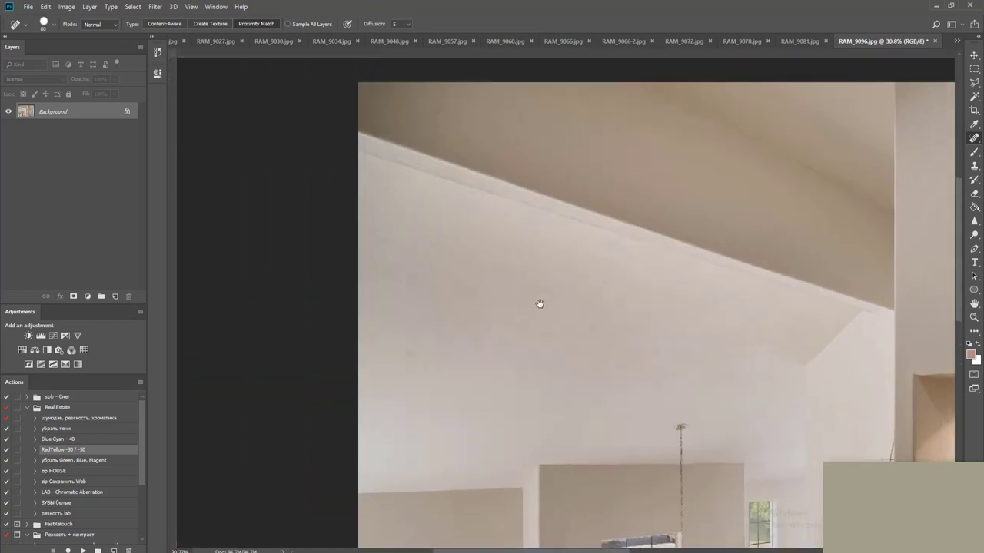
pyautogui.scroll(1, 432, 351)
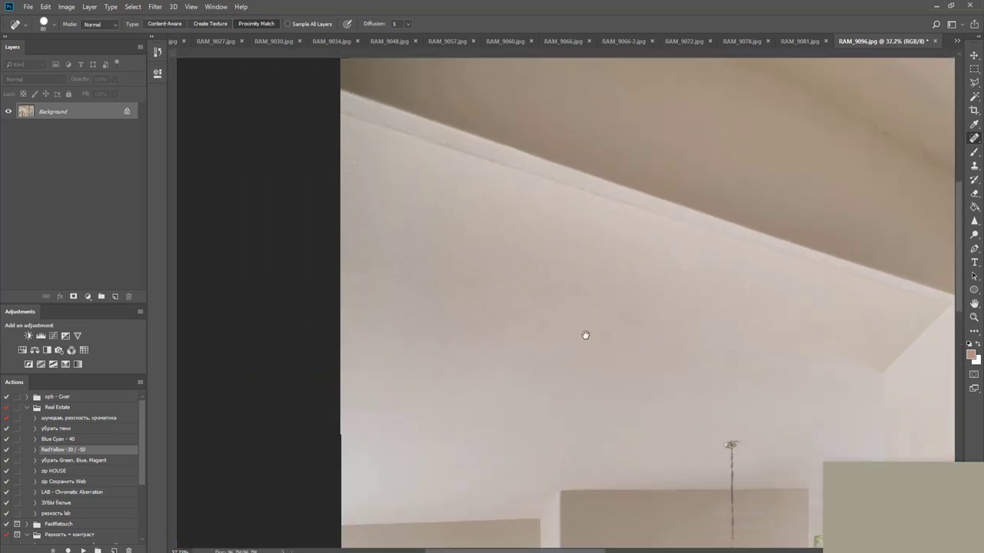
pyautogui.moveTo(587, 336); pyautogui.dragTo(478, 441)
pyautogui.moveTo(612, 430); pyautogui.dragTo(592, 244)
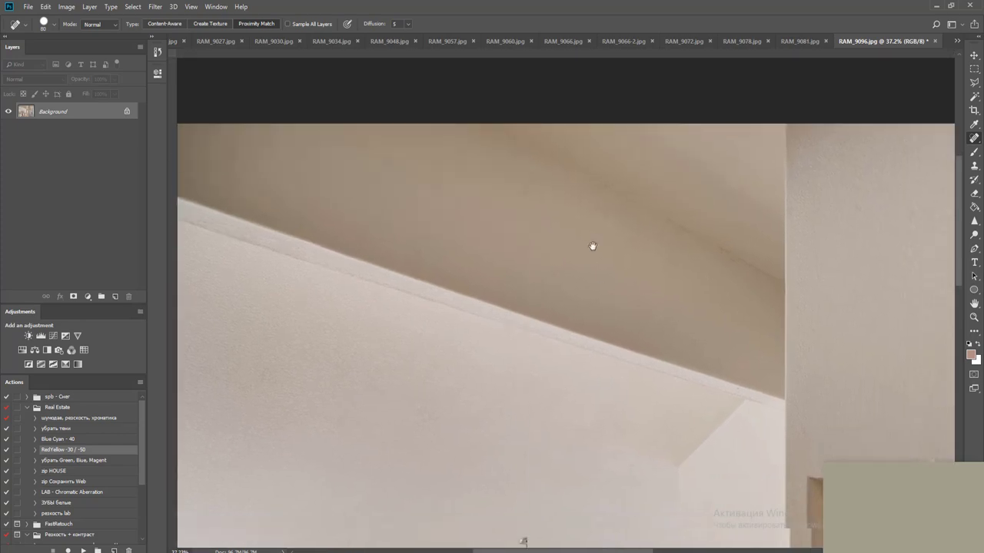
pyautogui.moveTo(605, 352); pyautogui.dragTo(585, 180)
pyautogui.scroll(-1, 569, 343)
pyautogui.moveTo(512, 390); pyautogui.dragTo(536, 331)
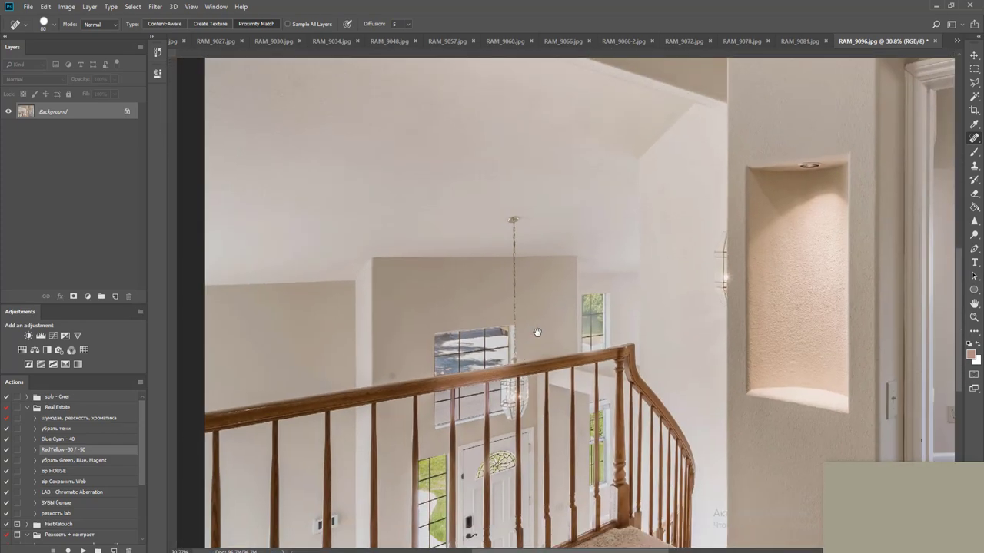
pyautogui.scroll(3, 410, 316)
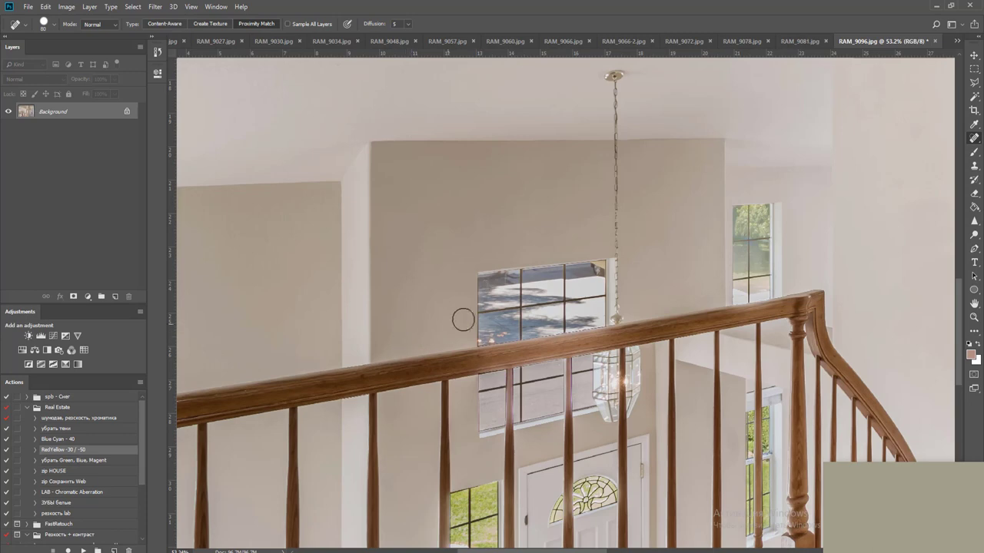
pyautogui.scroll(-2, 497, 306)
pyautogui.scroll(-1, 498, 307)
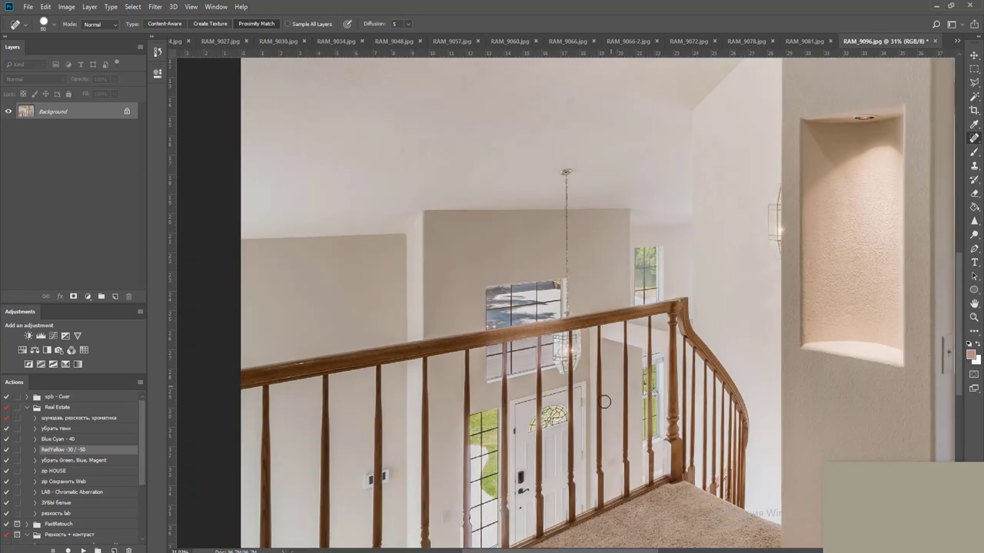
pyautogui.scroll(-3, 508, 309)
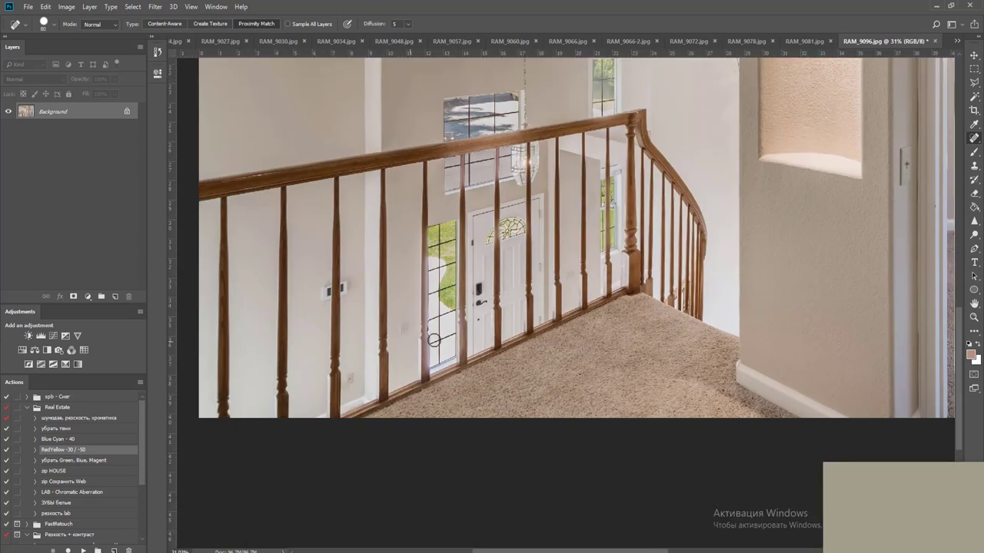
pyautogui.scroll(-3, 729, 323)
pyautogui.scroll(-2, 730, 322)
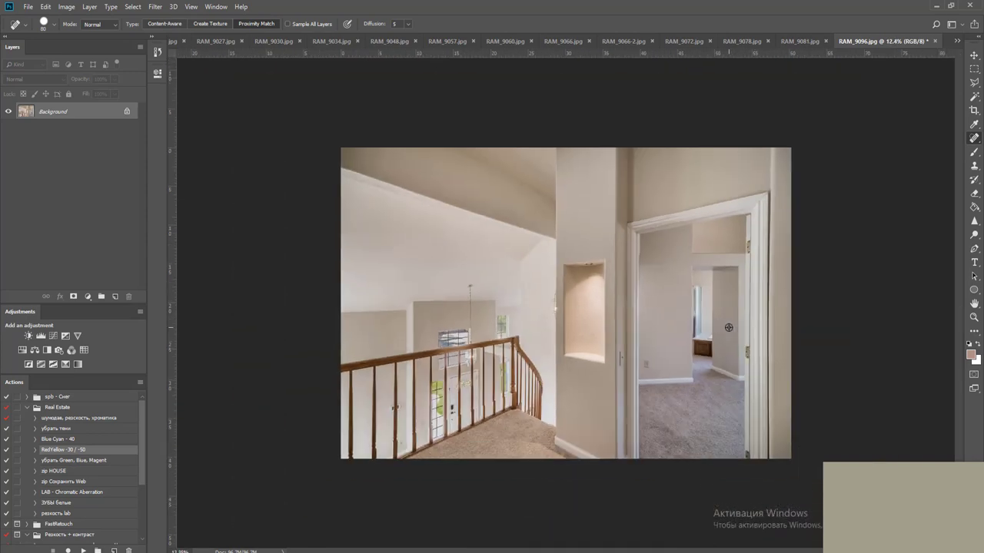
# Close RAM_9096.jpg and save its changes
pyautogui.hotkey('ctrl', 'w')
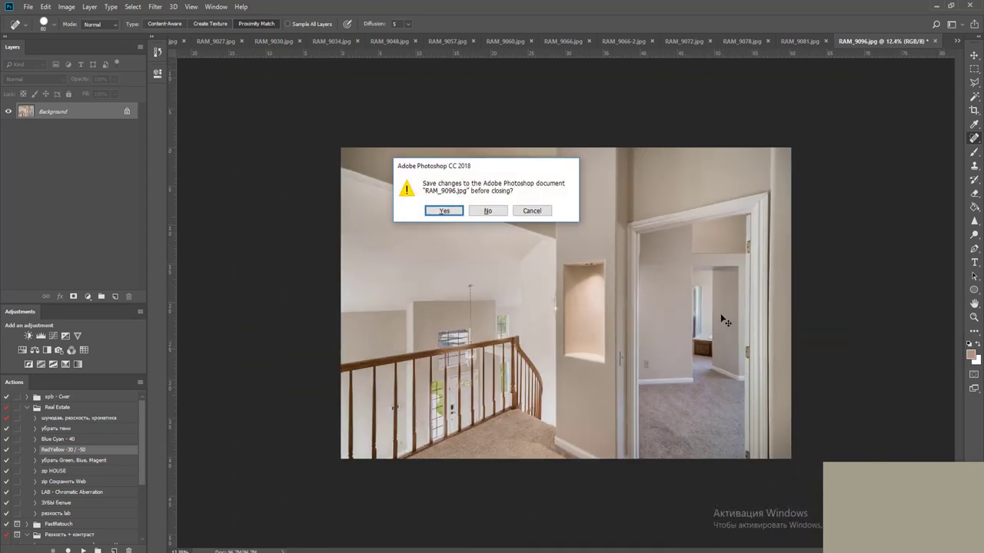
pyautogui.press('Return')
pyautogui.press('Return')
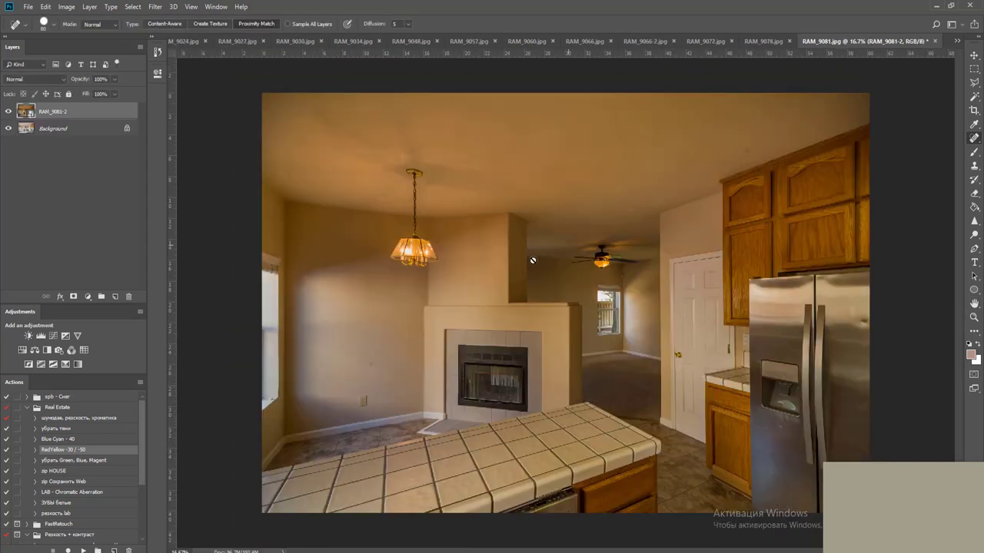
# Hide the RAM_9081-2 layer with a black mask and outline both glass panes of the far window with the Polygonal Lasso
pyautogui.keyDown('alt'); pyautogui.click(74, 297); pyautogui.keyUp('alt')
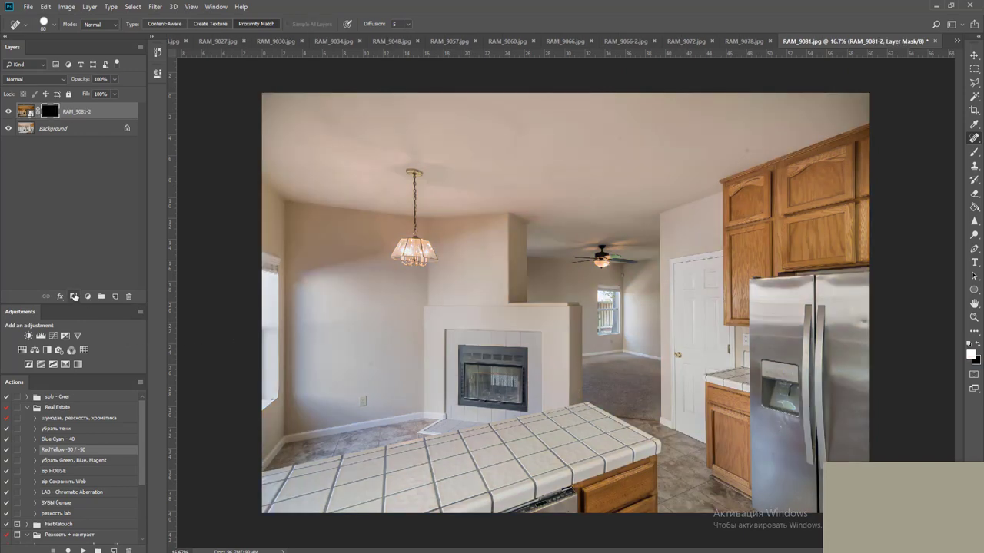
pyautogui.scroll(10, 623, 307)
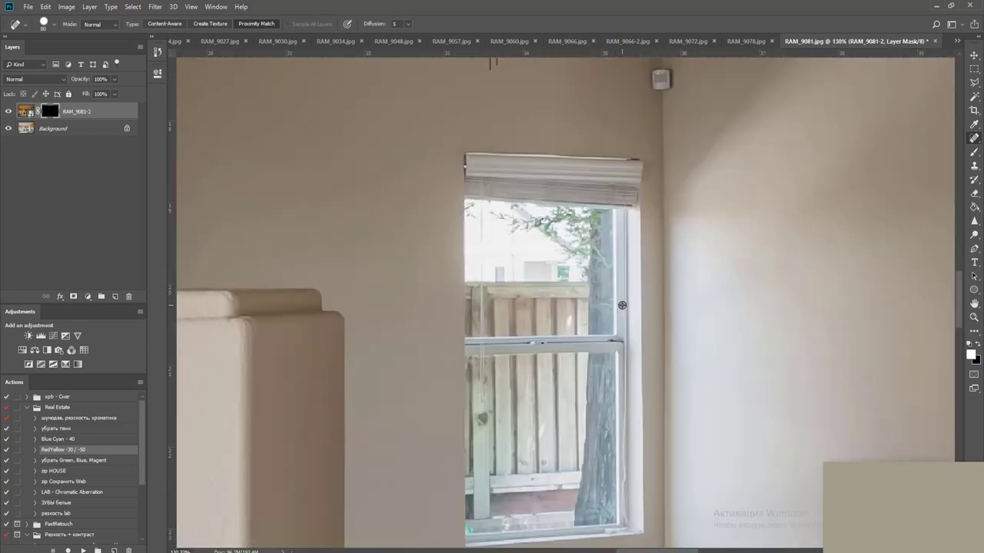
pyautogui.press('l')
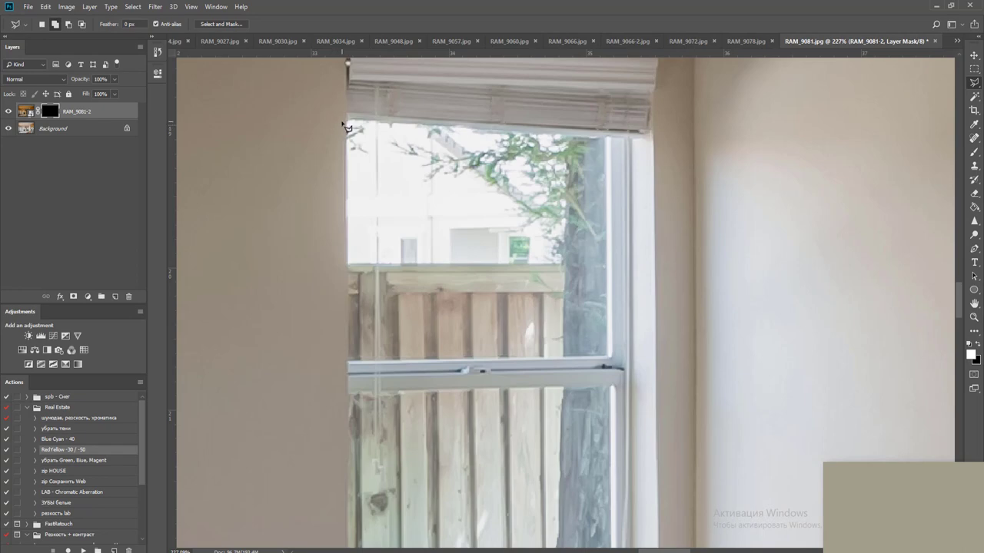
pyautogui.moveTo(348, 117)
pyautogui.mouseDown()
pyautogui.moveTo(362, 261)
pyautogui.moveTo(346, 367)
pyautogui.moveTo(605, 365)
pyautogui.moveTo(625, 315)
pyautogui.moveTo(610, 134)
pyautogui.mouseUp()
pyautogui.doubleClick(609, 134)
pyautogui.moveTo(596, 417)
pyautogui.mouseDown()
pyautogui.moveTo(617, 166)
pyautogui.moveTo(639, 146)
pyautogui.moveTo(654, 418)
pyautogui.moveTo(638, 438)
pyautogui.moveTo(625, 450)
pyautogui.moveTo(375, 449)
pyautogui.moveTo(370, 461)
pyautogui.moveTo(357, 248)
pyautogui.moveTo(368, 148)
pyautogui.mouseUp()
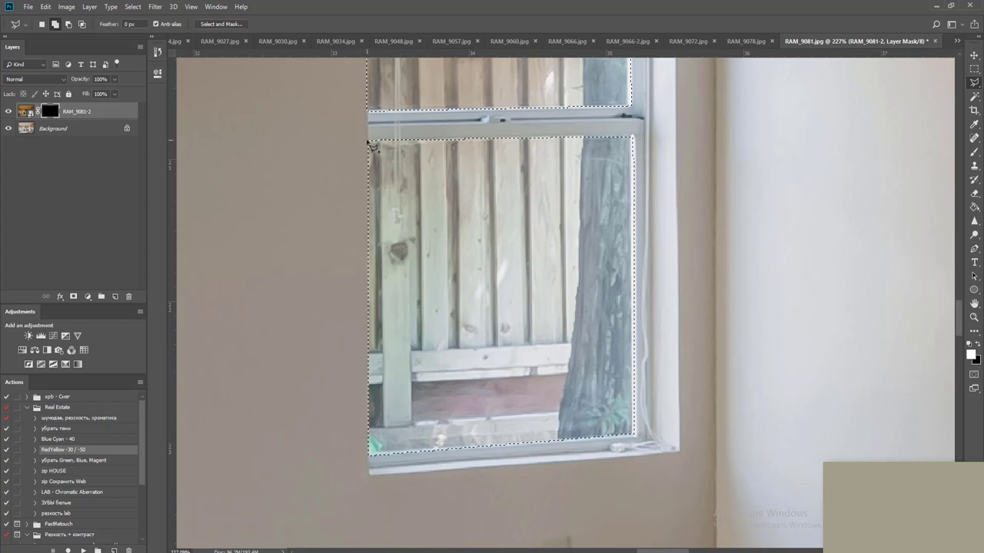
pyautogui.doubleClick(367, 147)
# Fill the selected window panes with white on the mask, deselect, and merge the layers into the Background
pyautogui.hotkey('ctrl', 'd')
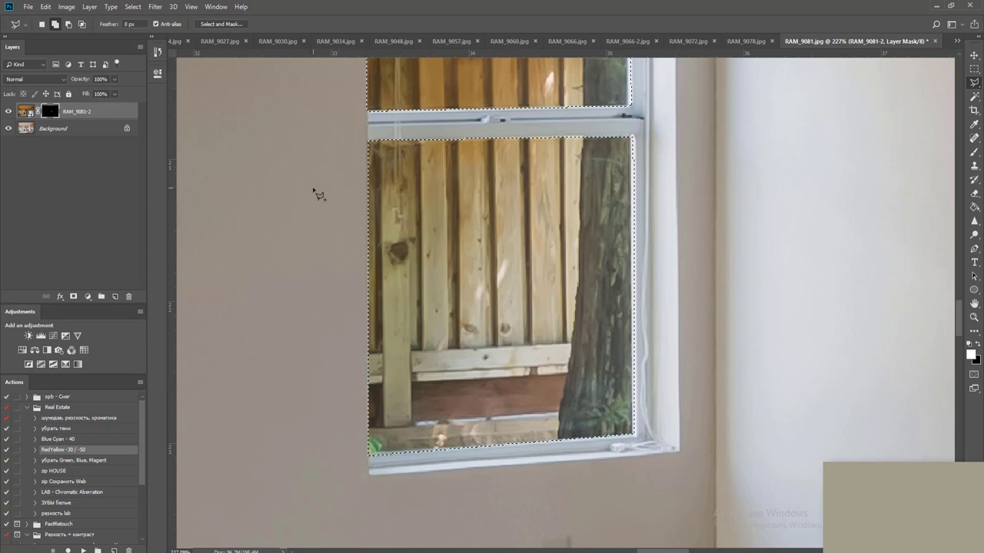
pyautogui.press('m')
pyautogui.hotkey('ctrl', '0')
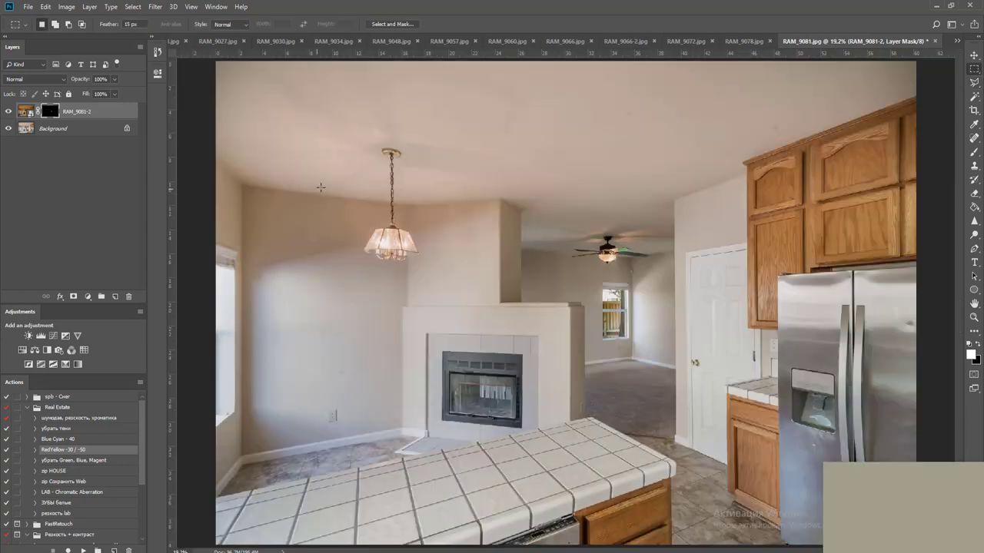
pyautogui.hotkey('ctrl', 'shift', 'e')
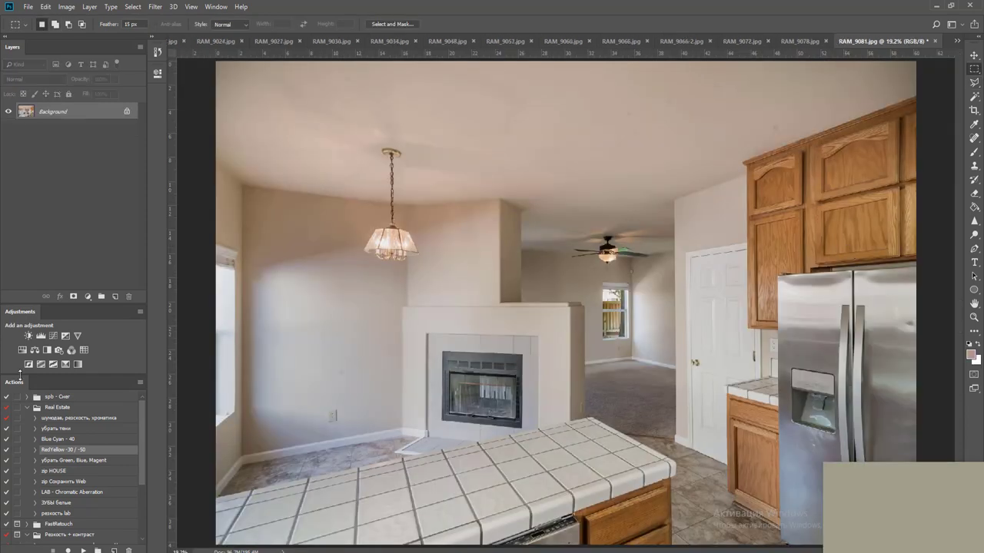
# Run the RedYellow -30 / -50 action, lower the resulting layer's opacity and merge it into the Background
pyautogui.moveTo(170, 313); pyautogui.dragTo(16, 329)
pyautogui.press('v')
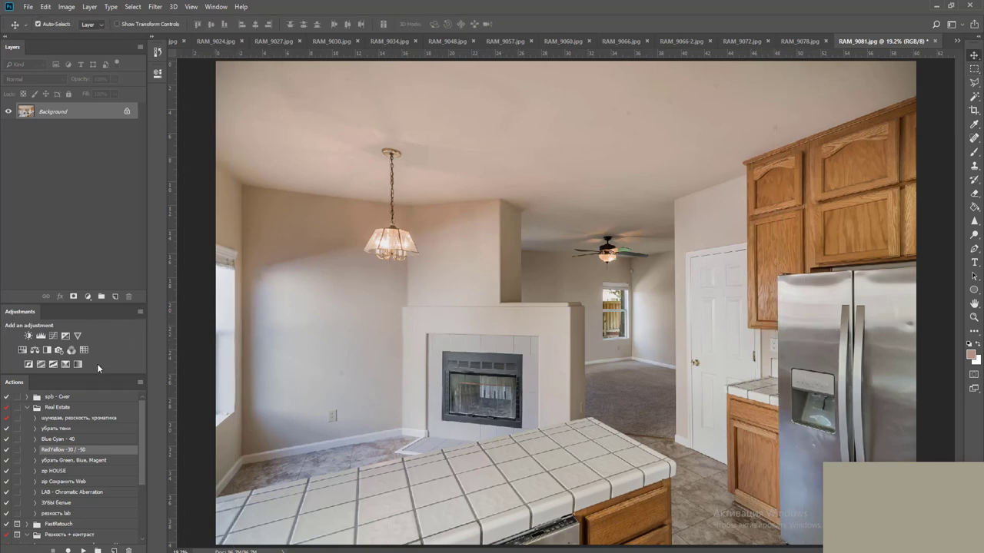
pyautogui.hotkey('ctrl', 'j')
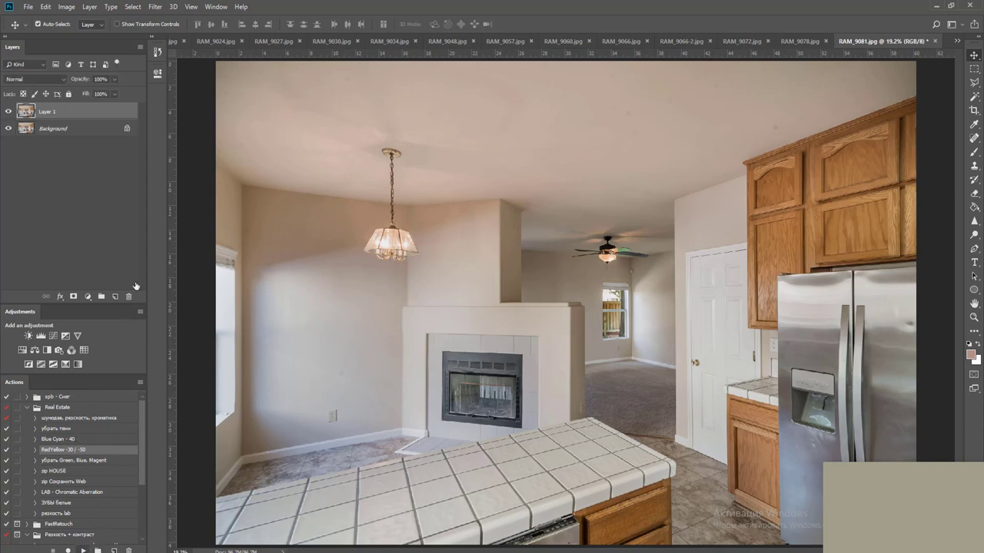
pyautogui.click(114, 79)
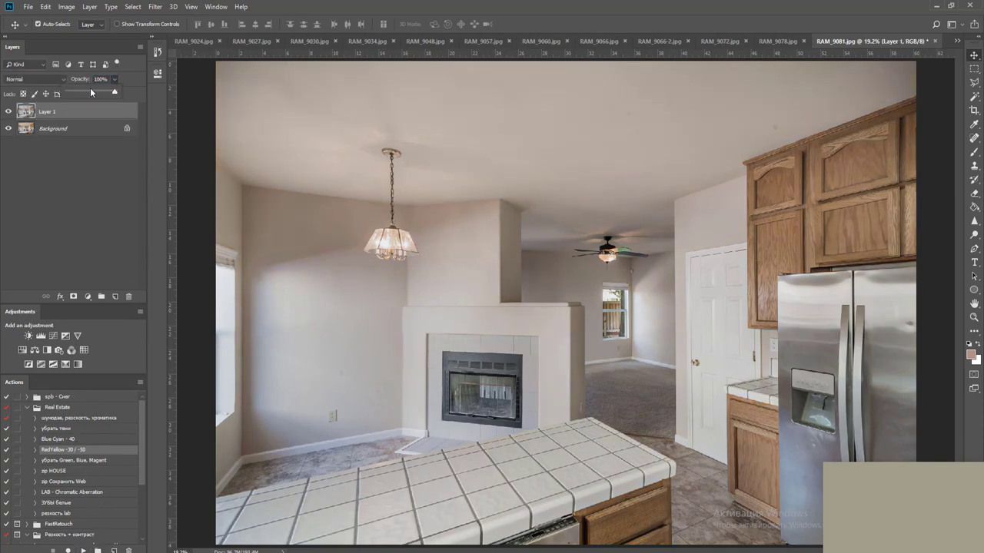
pyautogui.hotkey('ctrl', 'e')
pyautogui.click(52, 337)
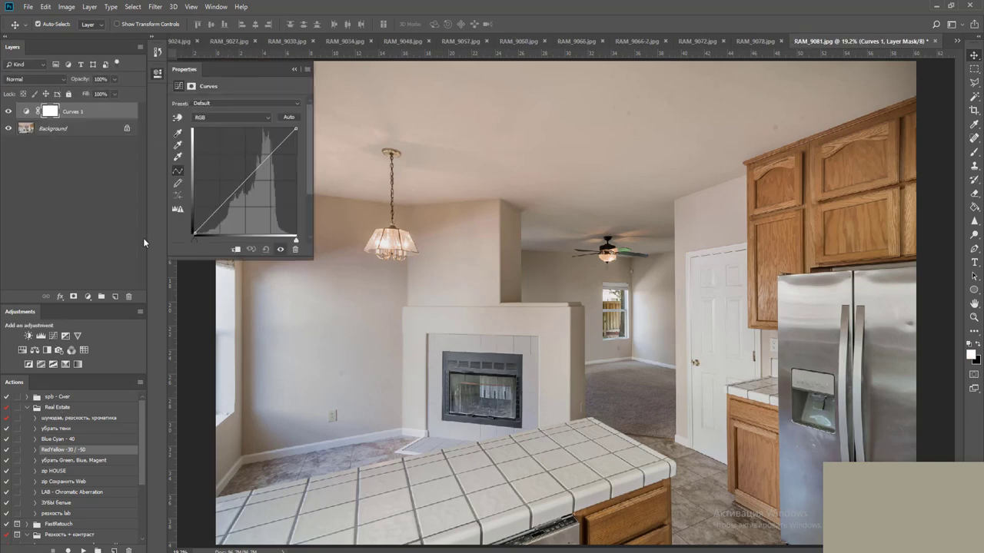
pyautogui.press('Delete')
pyautogui.click(28, 336)
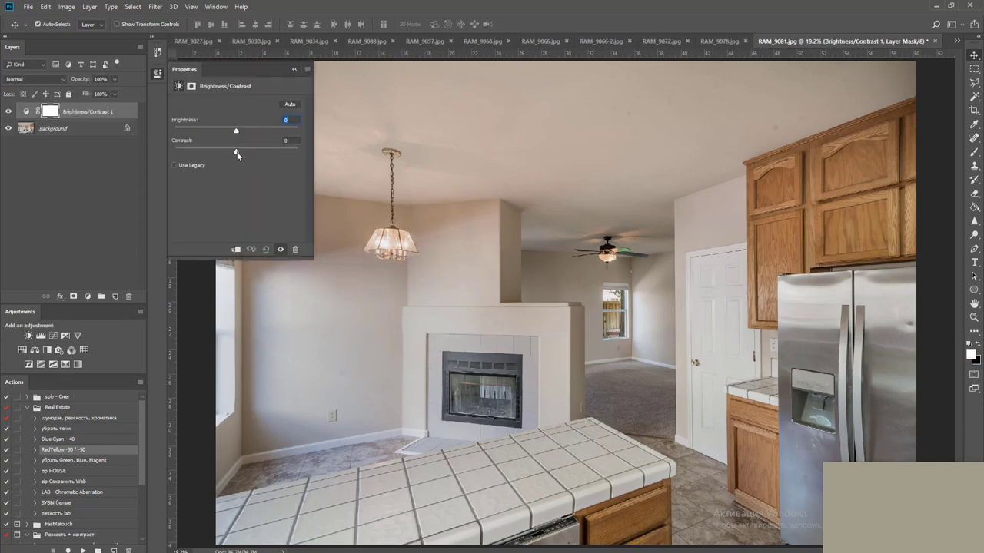
pyautogui.press('Delete')
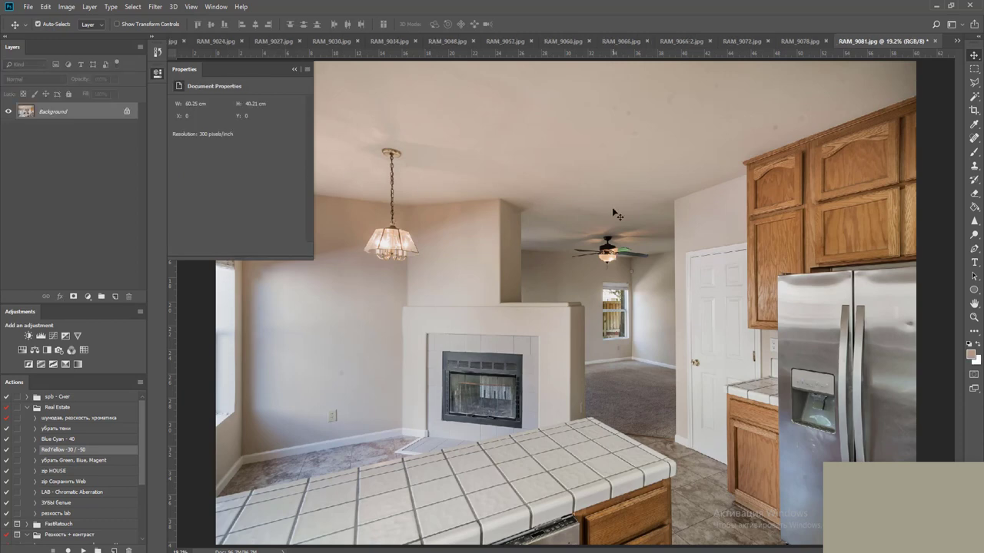
pyautogui.click(615, 213)
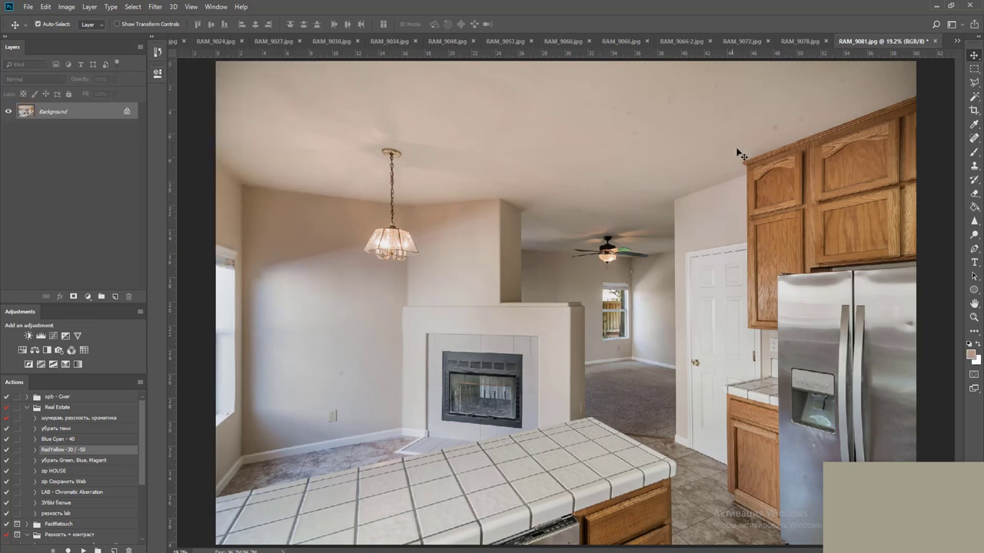
# Retouch the dark spots on the ceiling above the ceiling fan with the Spot Healing Brush
pyautogui.press('j')
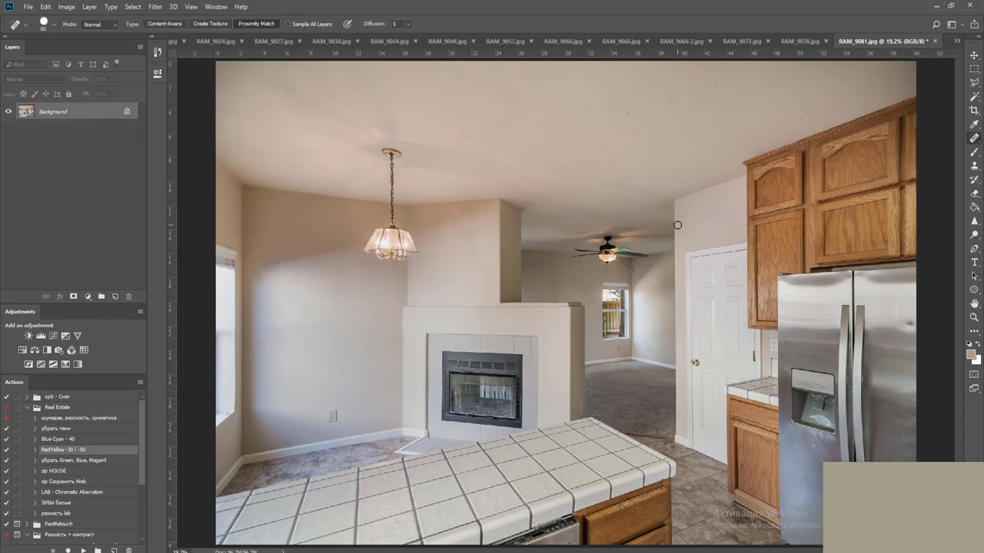
pyautogui.scroll(2, 677, 224)
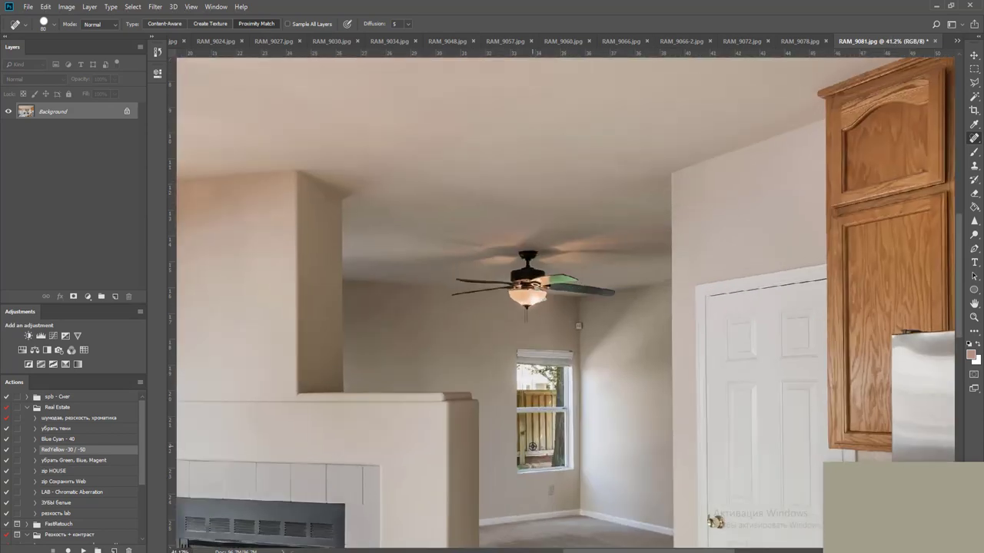
pyautogui.scroll(4, 532, 446)
pyautogui.moveTo(564, 179); pyautogui.dragTo(527, 475)
pyautogui.moveTo(608, 293); pyautogui.dragTo(565, 460)
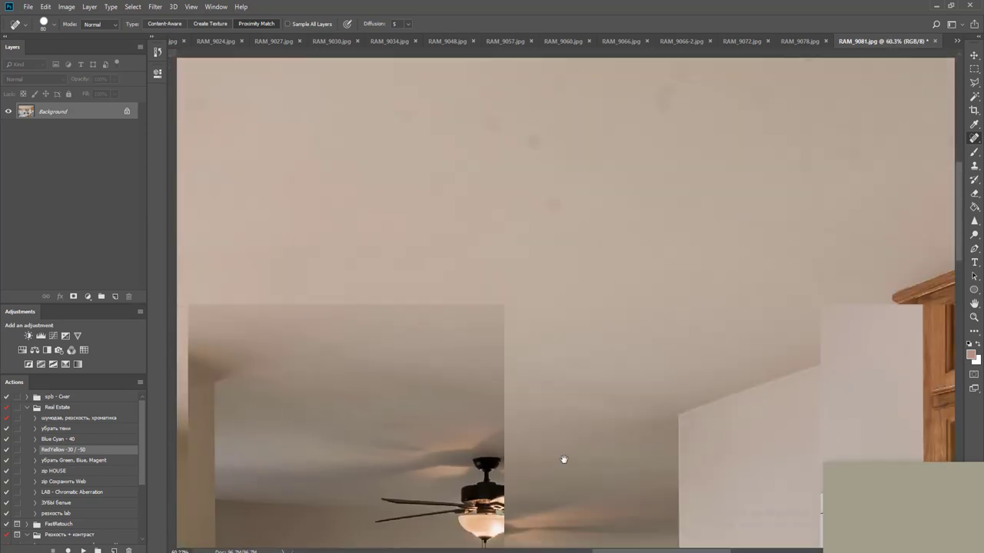
pyautogui.click(532, 313)
# Heal the spots and marks on the ceiling near the upper kitchen cabinets
pyautogui.moveTo(512, 250)
pyautogui.mouseDown()
pyautogui.moveTo(510, 239)
pyautogui.moveTo(473, 240)
pyautogui.mouseUp()
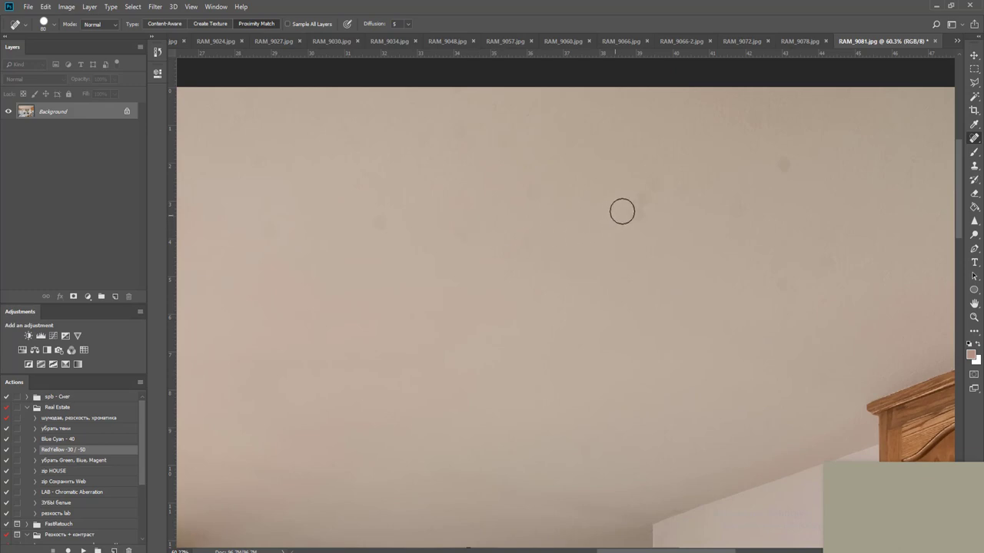
pyautogui.click(780, 163)
pyautogui.moveTo(686, 236); pyautogui.dragTo(554, 294)
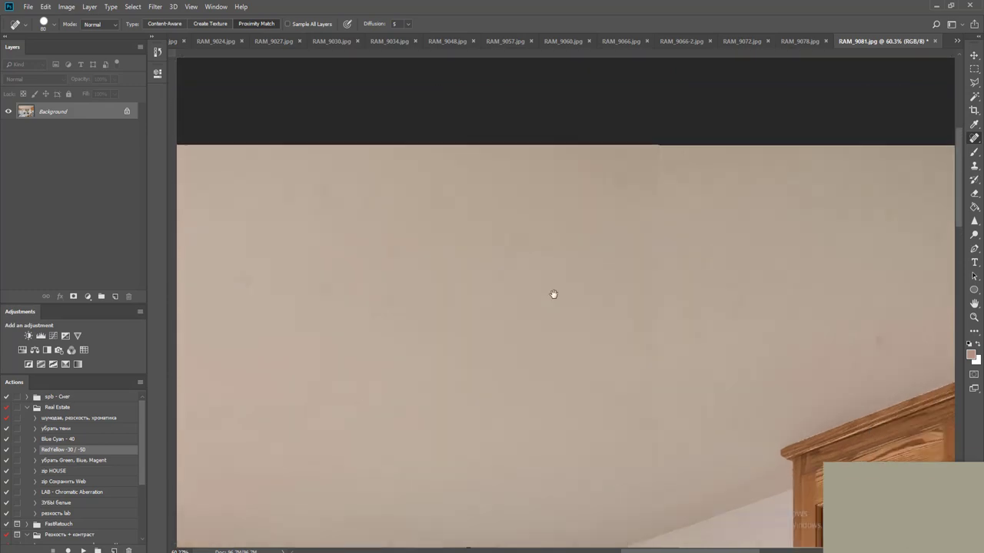
pyautogui.click(790, 363)
pyautogui.moveTo(727, 383); pyautogui.dragTo(485, 386)
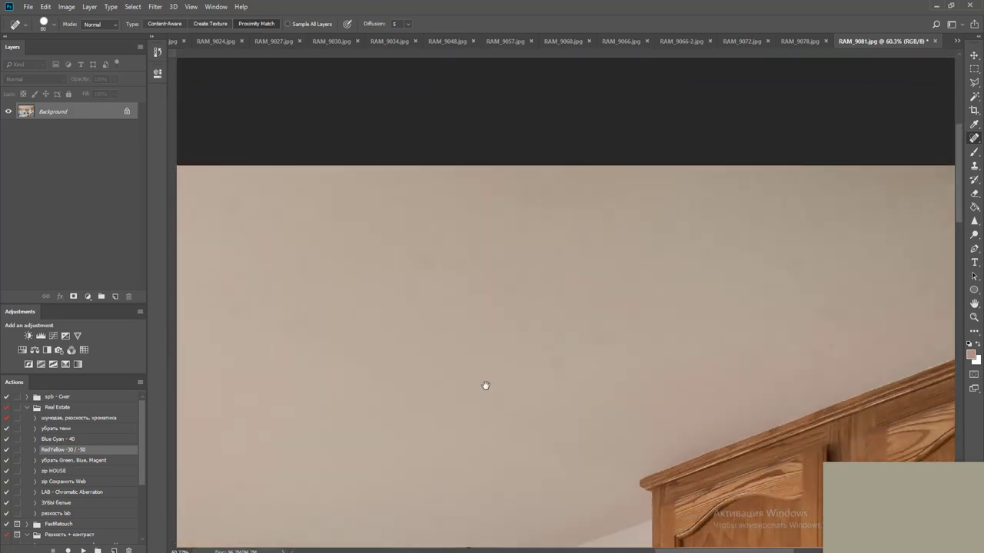
pyautogui.moveTo(705, 230); pyautogui.dragTo(705, 241)
pyautogui.moveTo(901, 223); pyautogui.dragTo(903, 235)
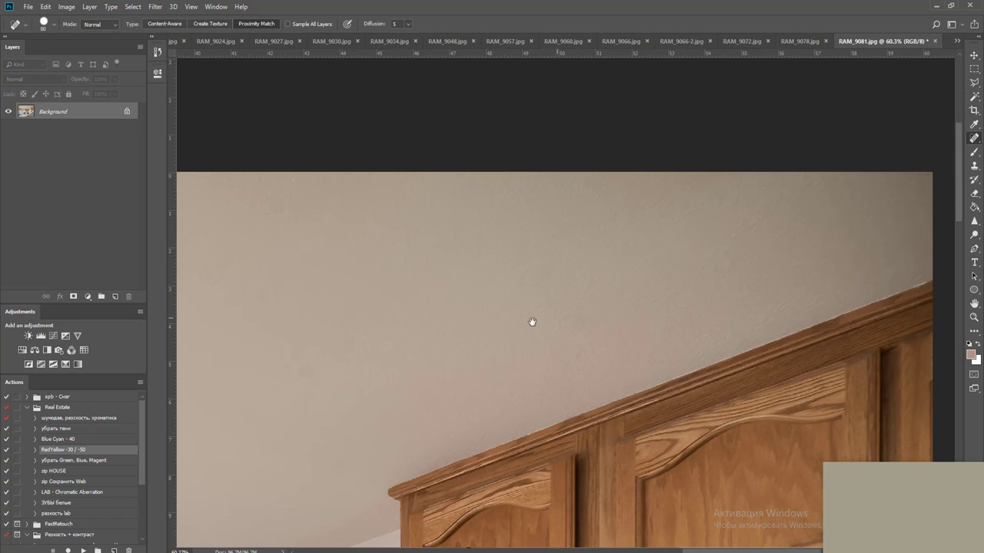
# Heal the faint marks on the middle of the ceiling, between the chandelier and the cabinets
pyautogui.moveTo(532, 321); pyautogui.dragTo(837, 285)
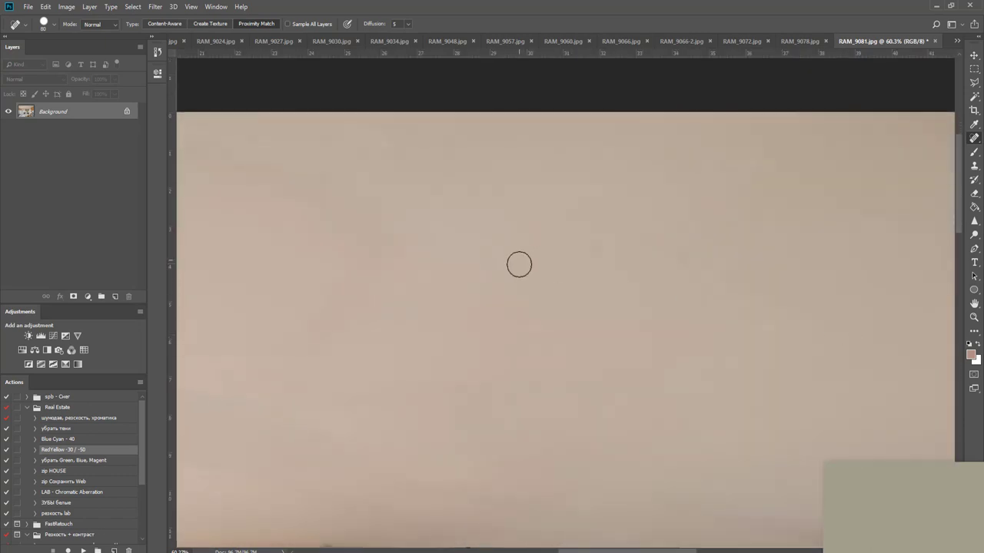
pyautogui.moveTo(509, 257); pyautogui.dragTo(484, 261)
pyautogui.moveTo(666, 254); pyautogui.dragTo(681, 267)
pyautogui.moveTo(582, 245); pyautogui.dragTo(584, 265)
pyautogui.moveTo(616, 232)
pyautogui.mouseDown()
pyautogui.moveTo(589, 285)
pyautogui.moveTo(554, 300)
pyautogui.mouseUp()
# Inspect the rest of the ceiling, the chandelier, the window wall and the fireplace for remaining blemishes
pyautogui.scroll(-2, 496, 340)
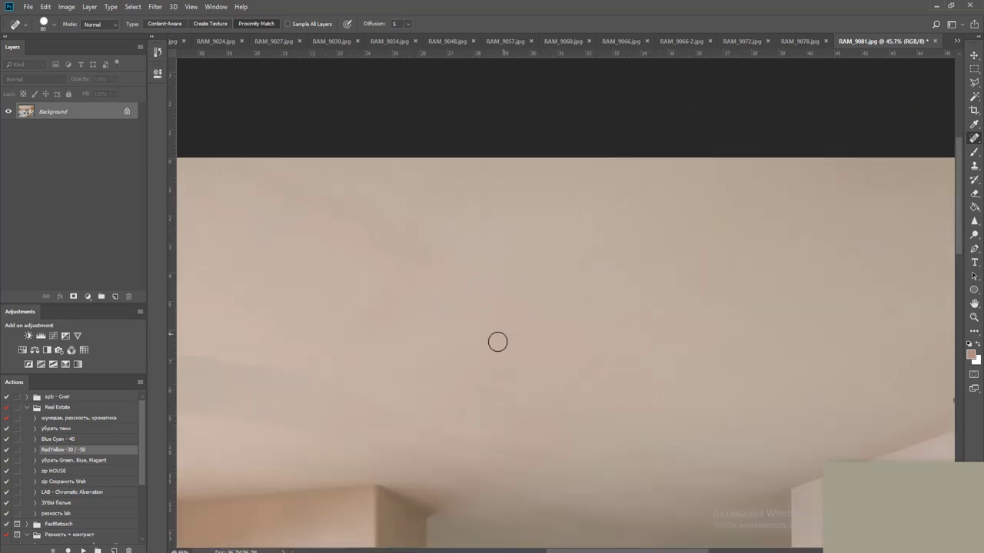
pyautogui.moveTo(496, 340); pyautogui.dragTo(655, 306)
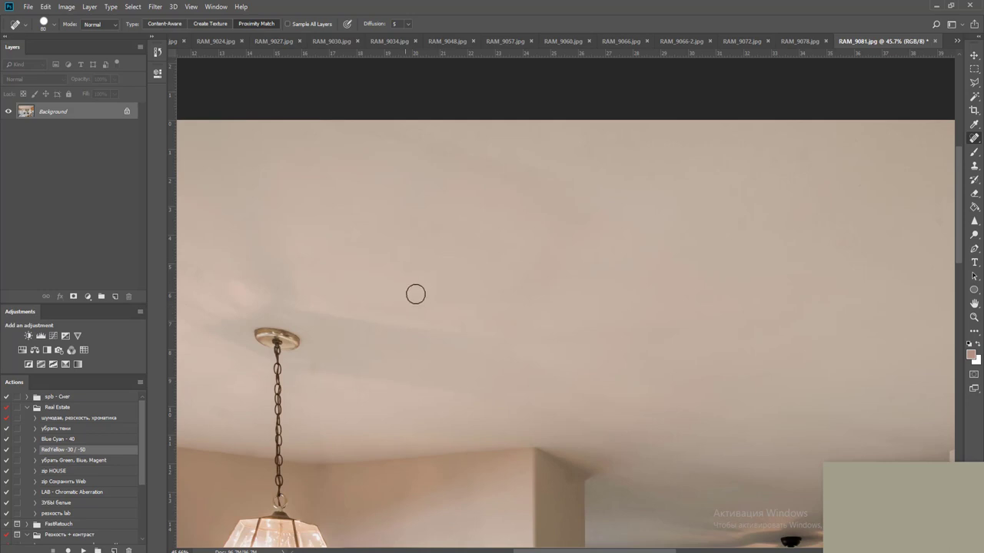
pyautogui.scroll(-2, 464, 232)
pyautogui.moveTo(404, 285); pyautogui.dragTo(681, 285)
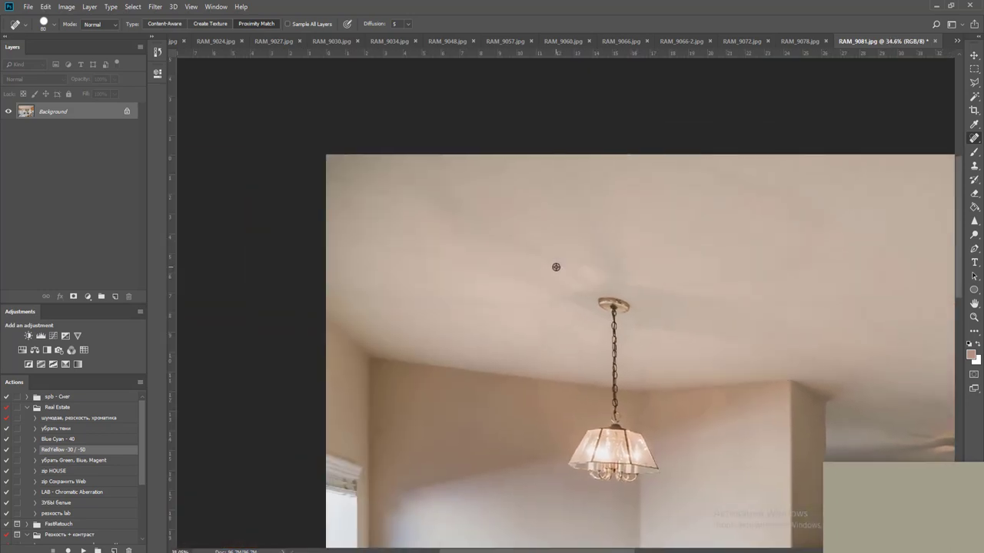
pyautogui.scroll(3, 554, 248)
pyautogui.moveTo(662, 348); pyautogui.dragTo(580, 138)
pyautogui.scroll(-2, 540, 324)
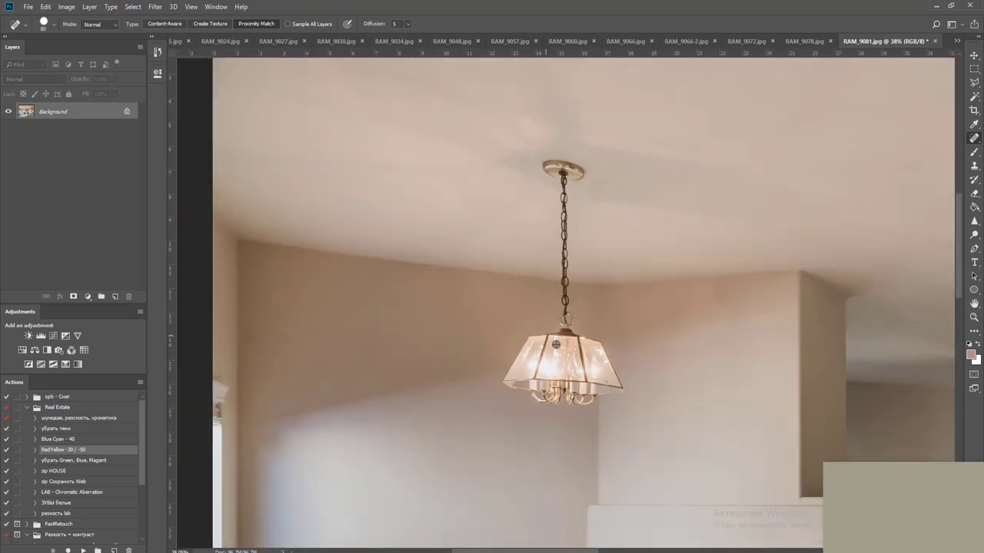
pyautogui.moveTo(612, 326); pyautogui.dragTo(602, 227)
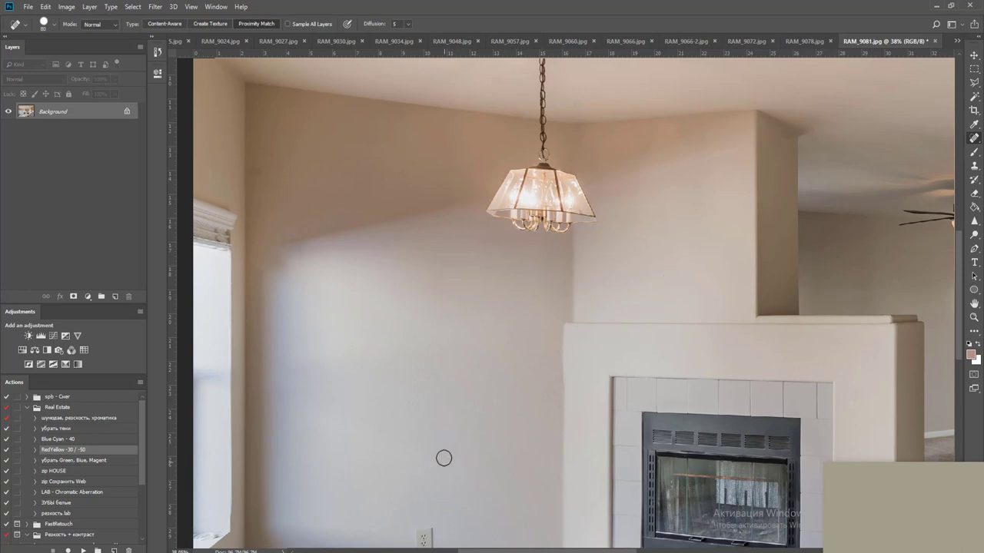
pyautogui.scroll(-1, 661, 336)
pyautogui.moveTo(661, 336); pyautogui.dragTo(508, 259)
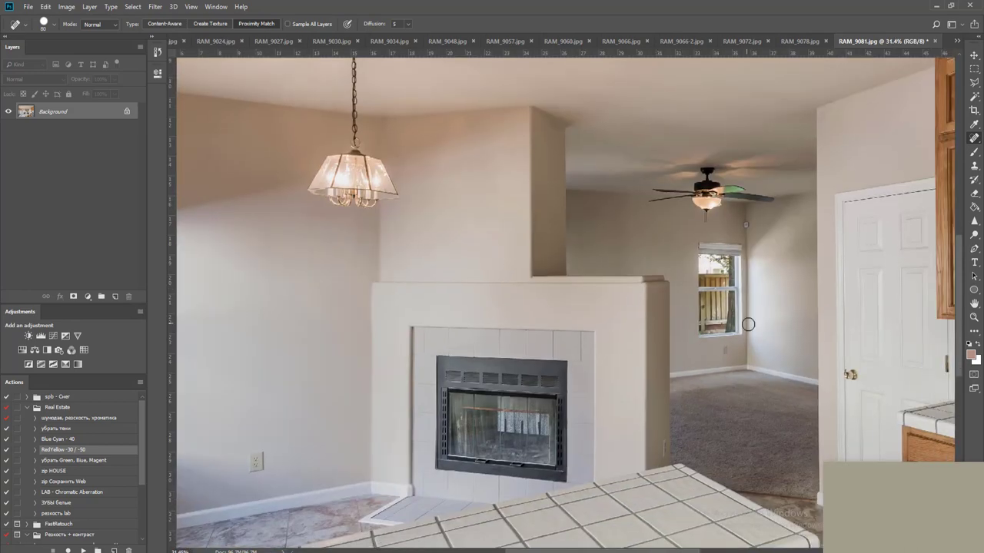
# Heal the dark smudge on the refrigerator's right door and a blemish low on its left door
pyautogui.moveTo(810, 253); pyautogui.dragTo(511, 226)
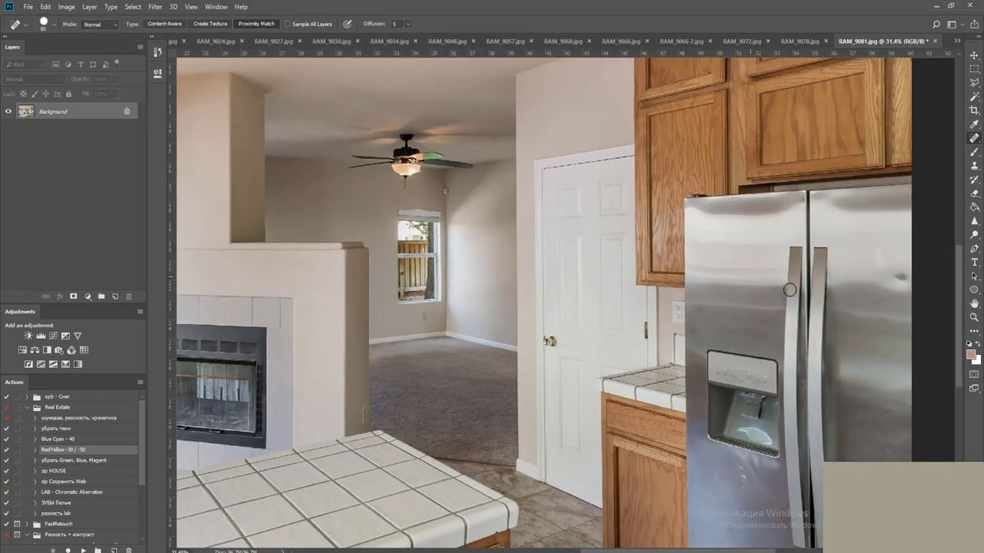
pyautogui.scroll(2, 768, 307)
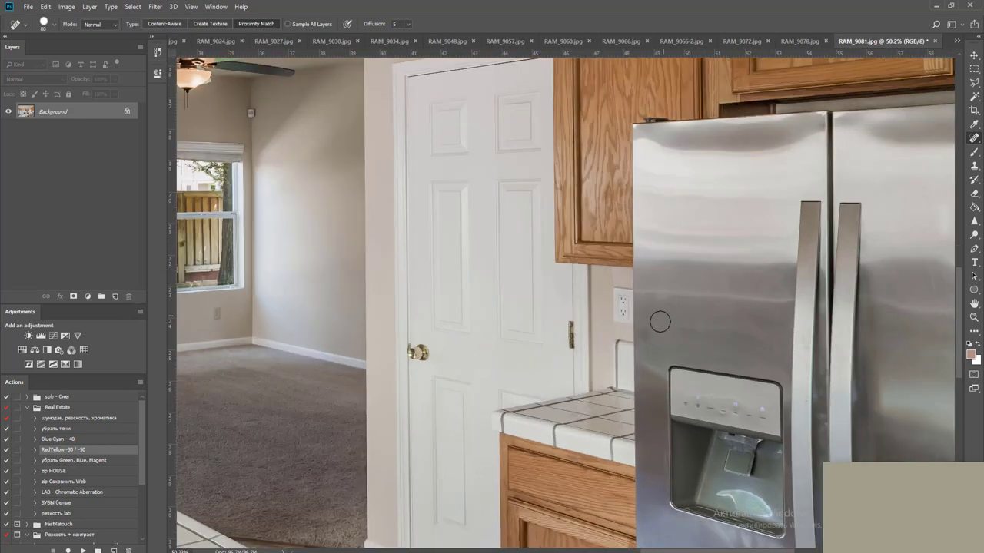
pyautogui.moveTo(762, 308); pyautogui.dragTo(607, 322)
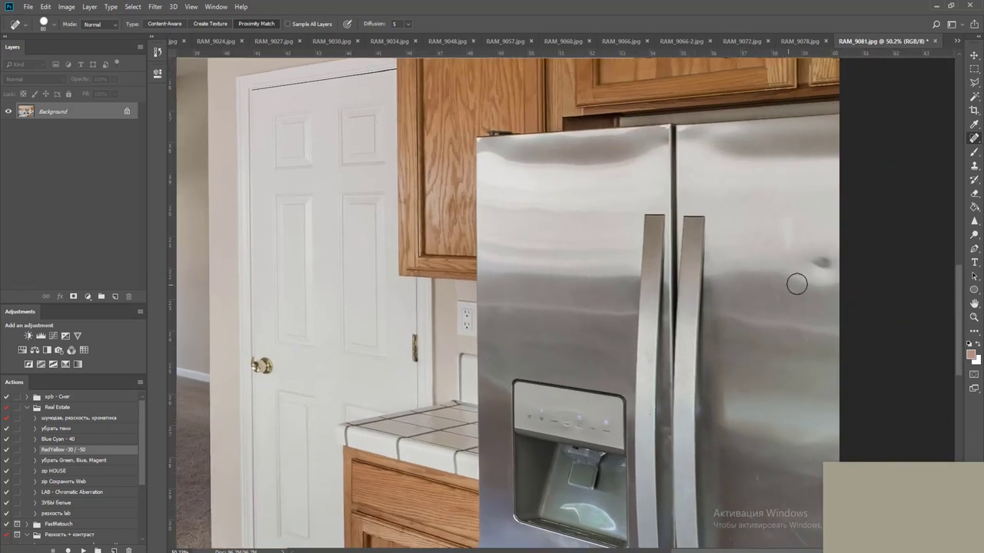
pyautogui.moveTo(813, 258); pyautogui.dragTo(827, 267)
pyautogui.moveTo(735, 337); pyautogui.dragTo(789, 157)
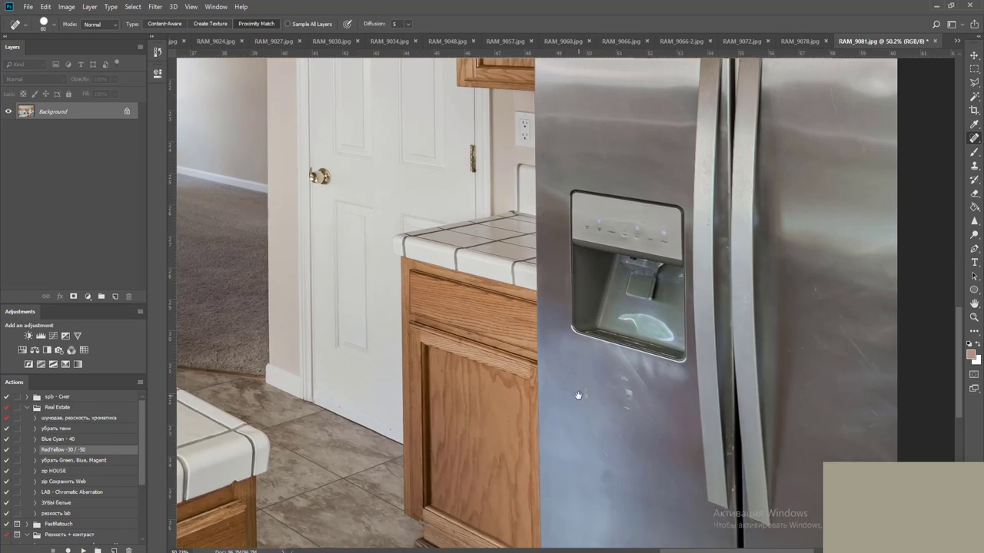
pyautogui.moveTo(579, 395); pyautogui.dragTo(594, 268)
pyautogui.moveTo(655, 395); pyautogui.dragTo(639, 331)
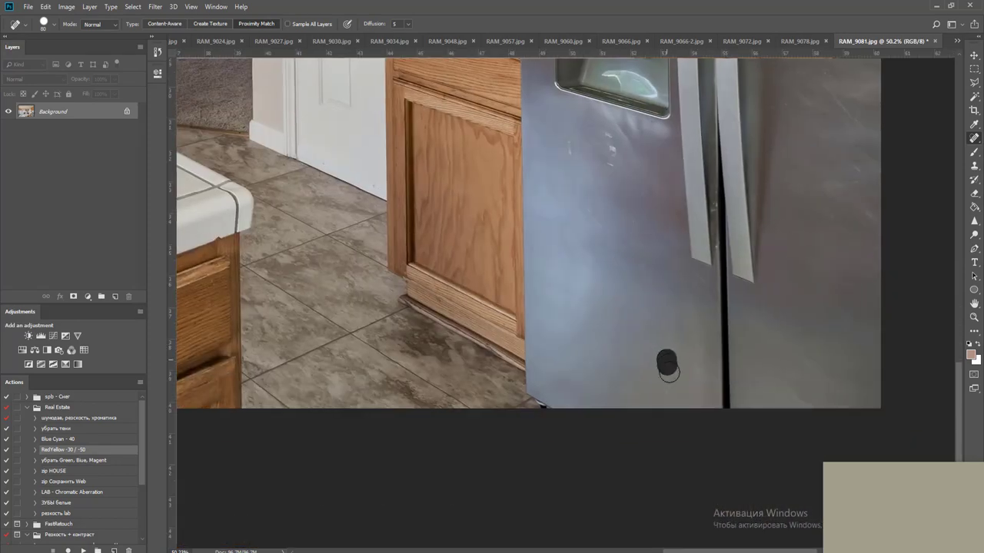
# Inspect the tiled countertop, floor and lower window wall closely, and return to a view of the whole photo
pyautogui.moveTo(553, 314); pyautogui.dragTo(726, 549)
pyautogui.moveTo(429, 323); pyautogui.dragTo(652, 384)
pyautogui.moveTo(544, 368); pyautogui.dragTo(730, 372)
pyautogui.moveTo(631, 417); pyautogui.dragTo(611, 271)
pyautogui.moveTo(432, 432); pyautogui.dragTo(711, 402)
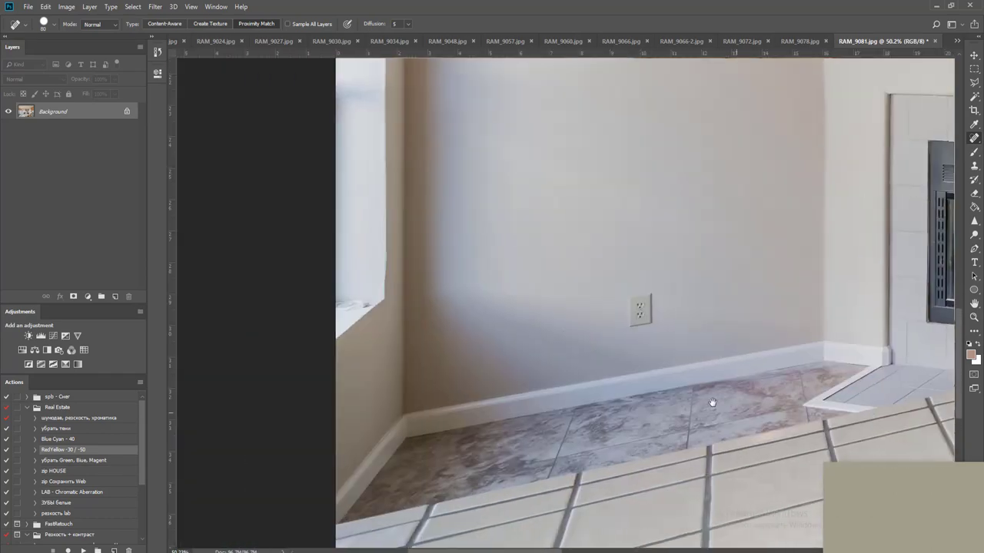
pyautogui.scroll(-5, 646, 352)
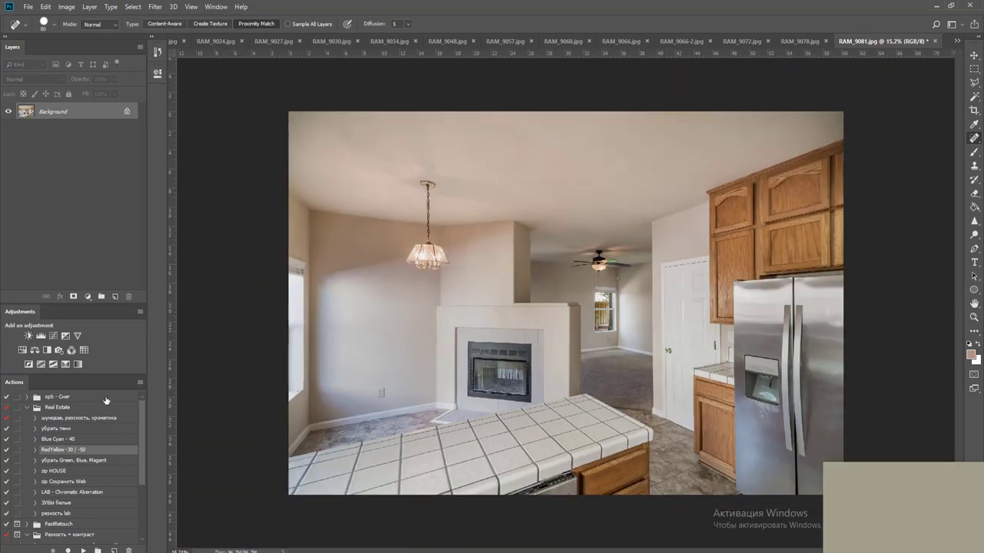
# Run the Blue Cyan - 40 action and merge its Hue/Saturation layer into the Background
pyautogui.click(71, 439)
pyautogui.click(83, 550)
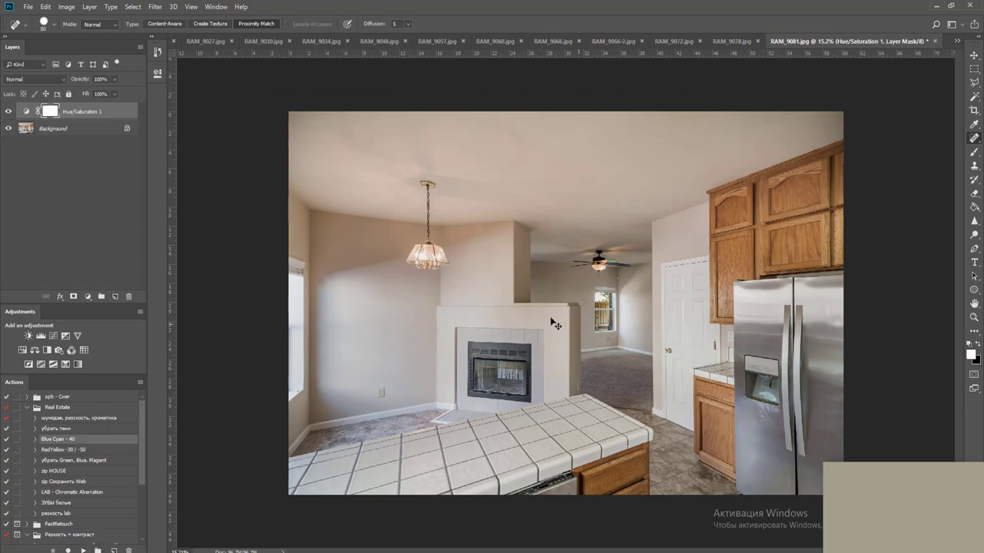
pyautogui.hotkey('ctrl', 'e')
pyautogui.hotkey('ctrl', 'w')
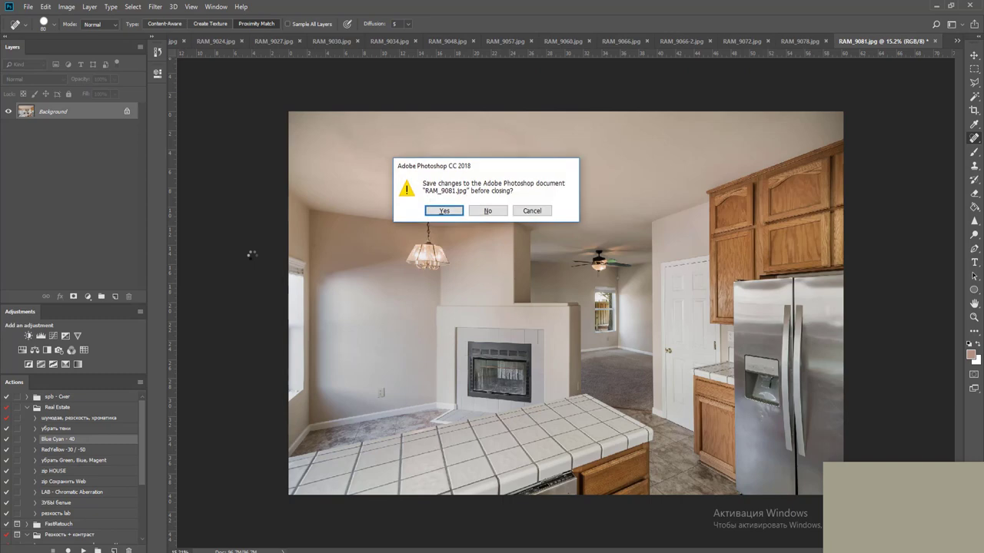
pyautogui.press('space')
pyautogui.press('Return')
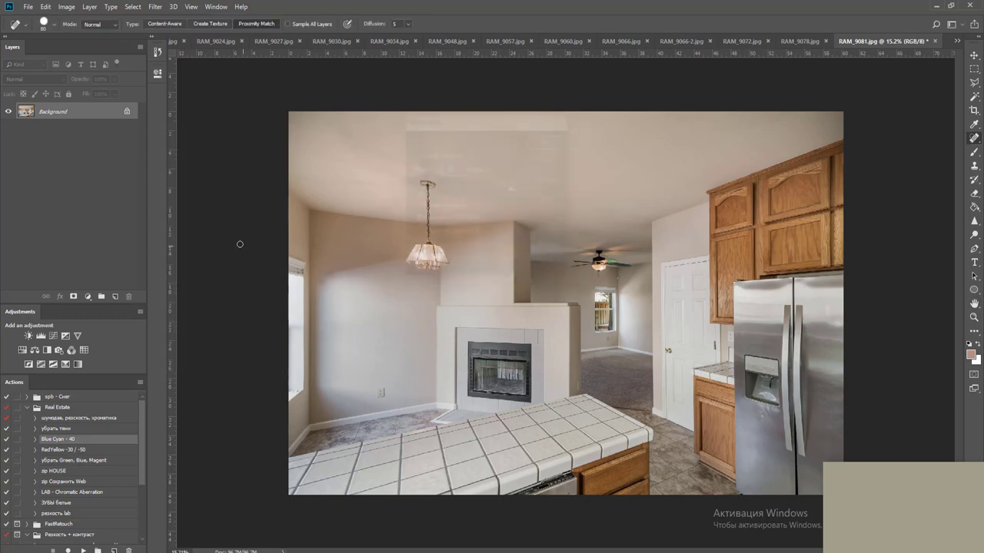
# Run the RedYellow -30 / -50 action and hide its resulting Layer 1 with a black mask
pyautogui.click(77, 449)
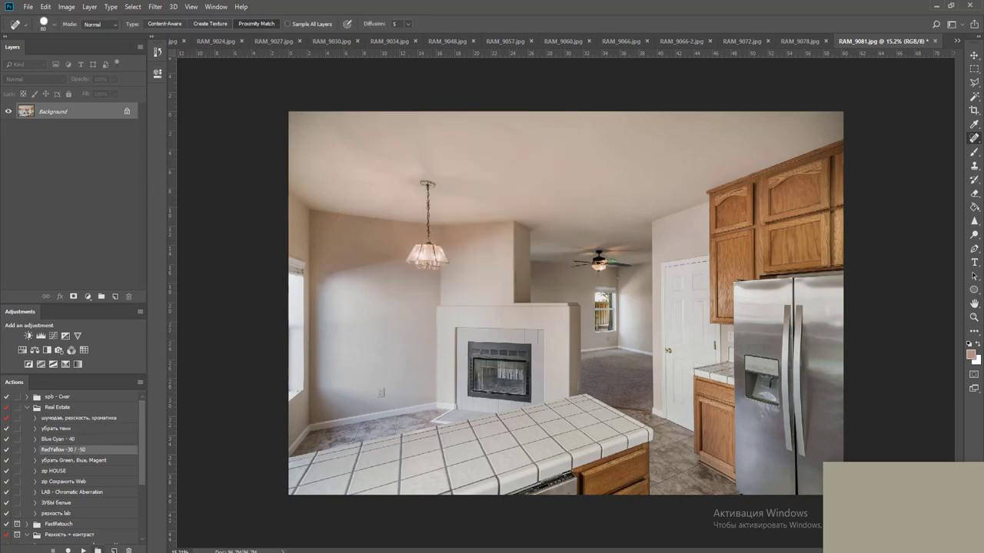
pyautogui.click(85, 550)
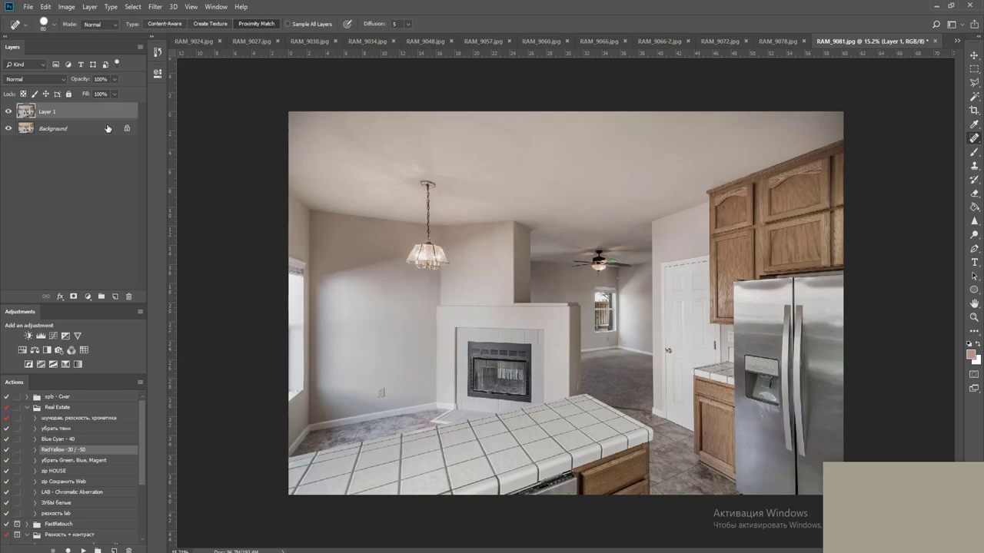
pyautogui.keyDown('alt'); pyautogui.click(75, 299); pyautogui.keyUp('alt')
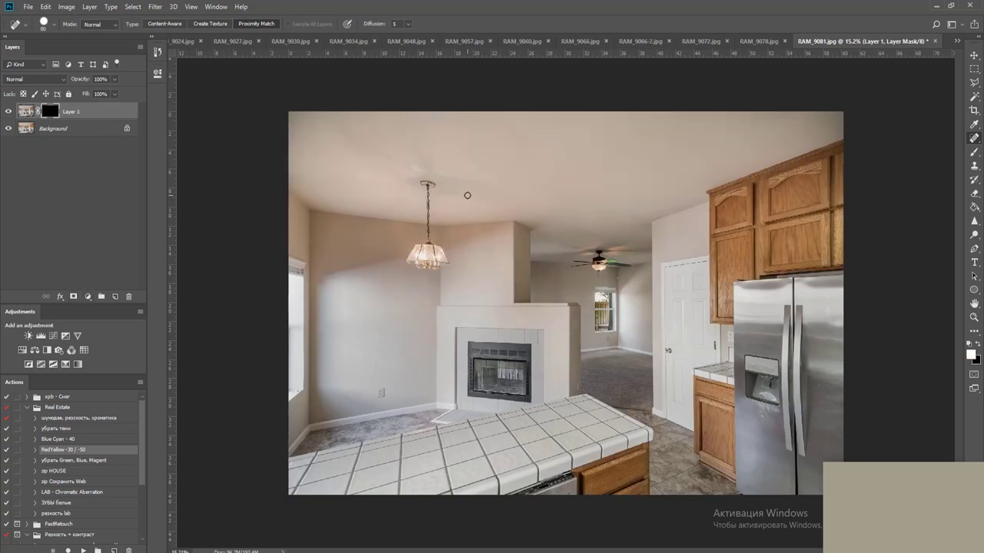
# Paint white on the Layer 1 mask over the ceiling to neutralise its warm cast, and merge the layer into Background
pyautogui.press('b')
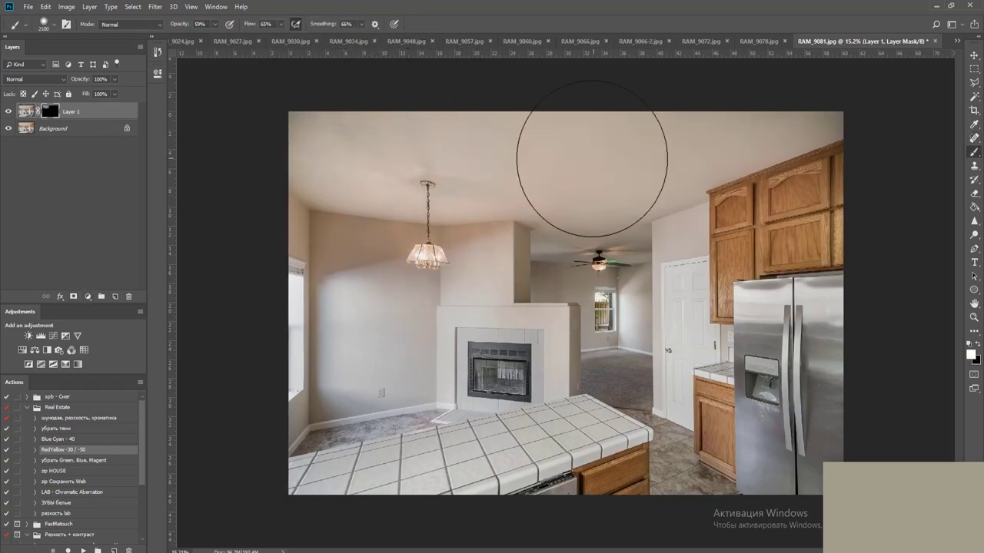
pyautogui.moveTo(592, 159)
pyautogui.mouseDown()
pyautogui.moveTo(312, 159)
pyautogui.moveTo(443, 180)
pyautogui.moveTo(676, 151)
pyautogui.mouseUp()
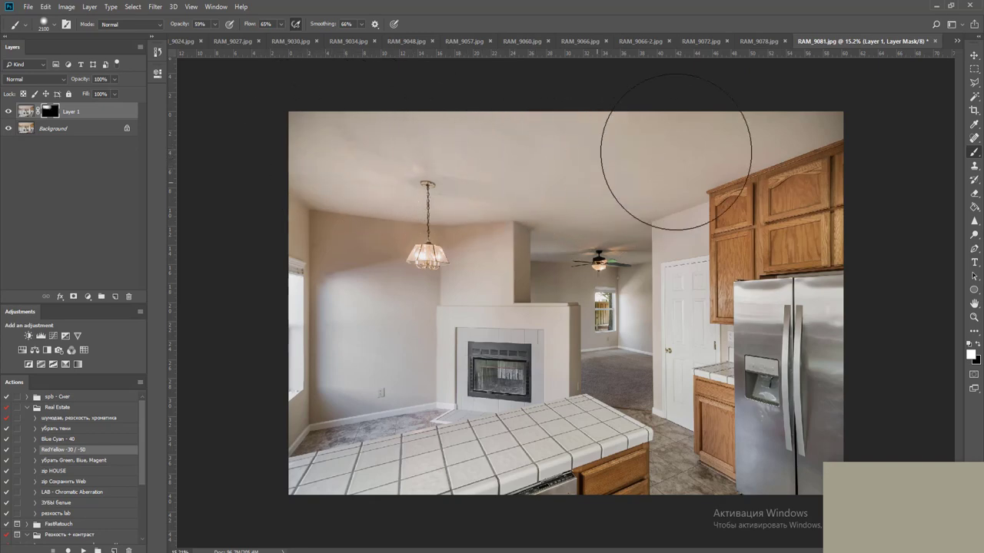
pyautogui.hotkey('ctrl', 'e')
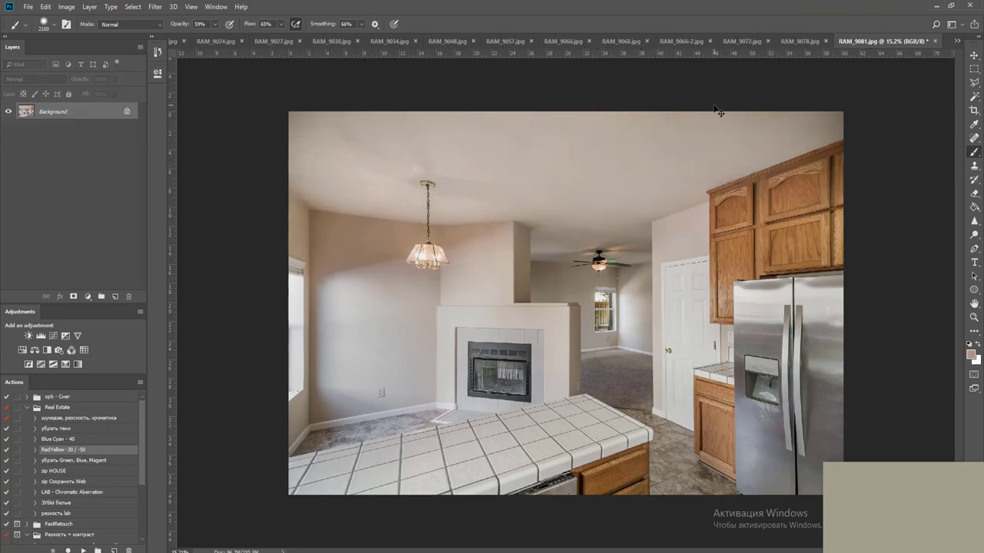
# Close RAM_9081.jpg, saving its changes with the offered JPEG options
pyautogui.press('o')
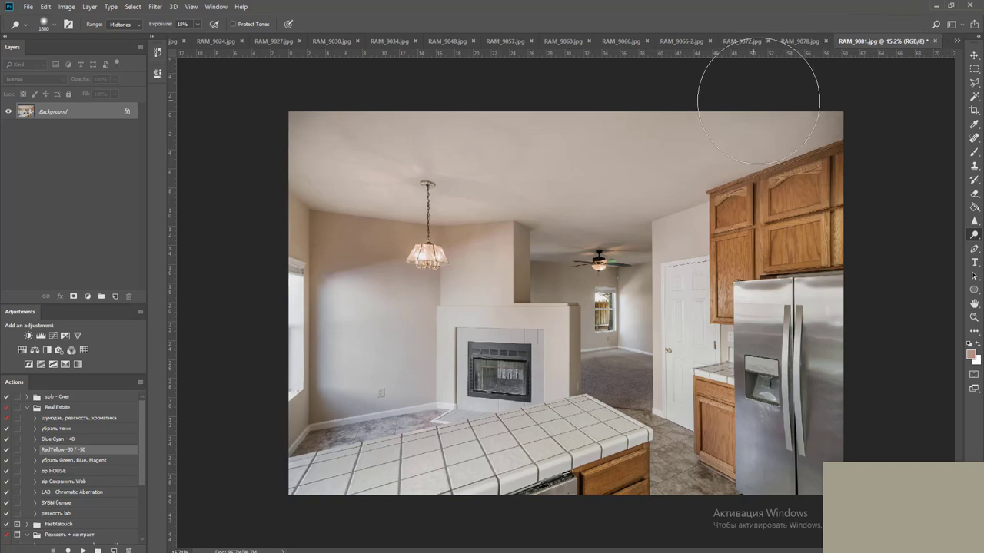
pyautogui.hotkey('ctrl', 'w')
pyautogui.press('Return')
pyautogui.press('Return')
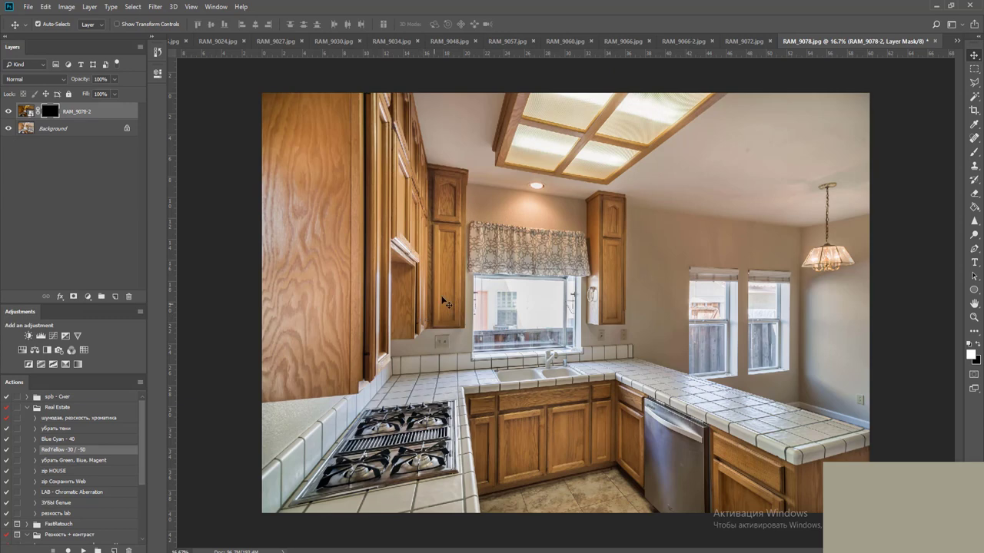
# Select the large glass pane of the window above the sink with a polygonal lasso outline
pyautogui.press('z')
pyautogui.moveTo(457, 269); pyautogui.dragTo(590, 361)
pyautogui.press('l')
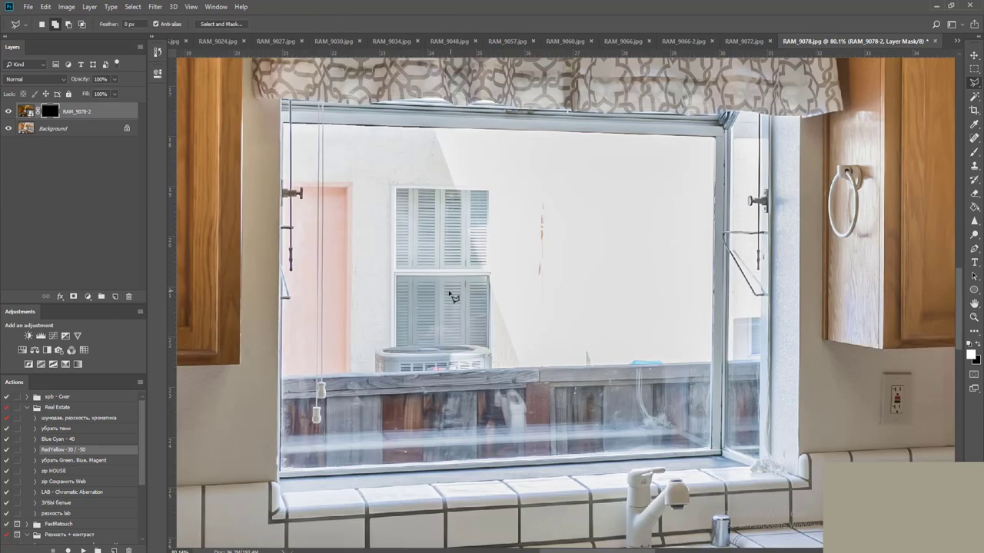
pyautogui.scroll(1, 444, 277)
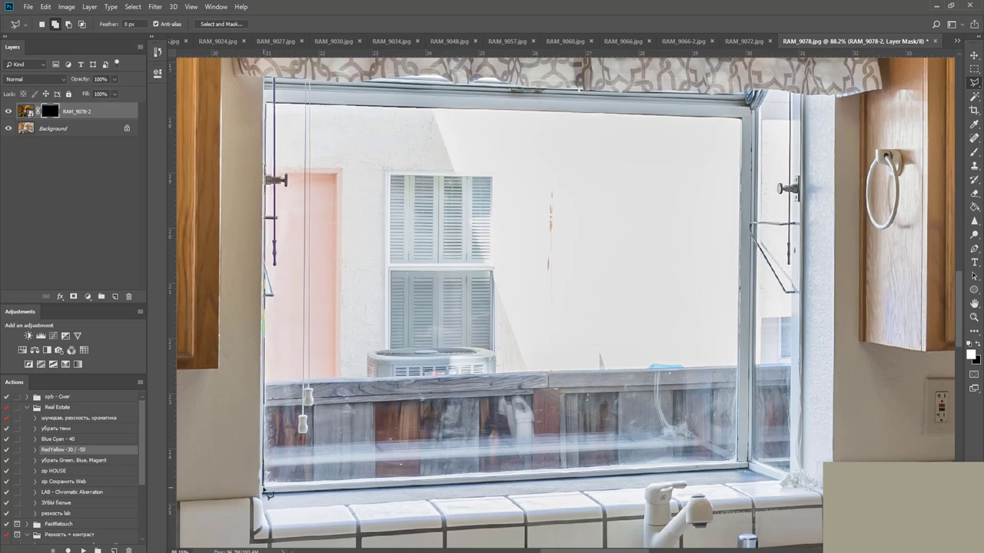
pyautogui.click(262, 488)
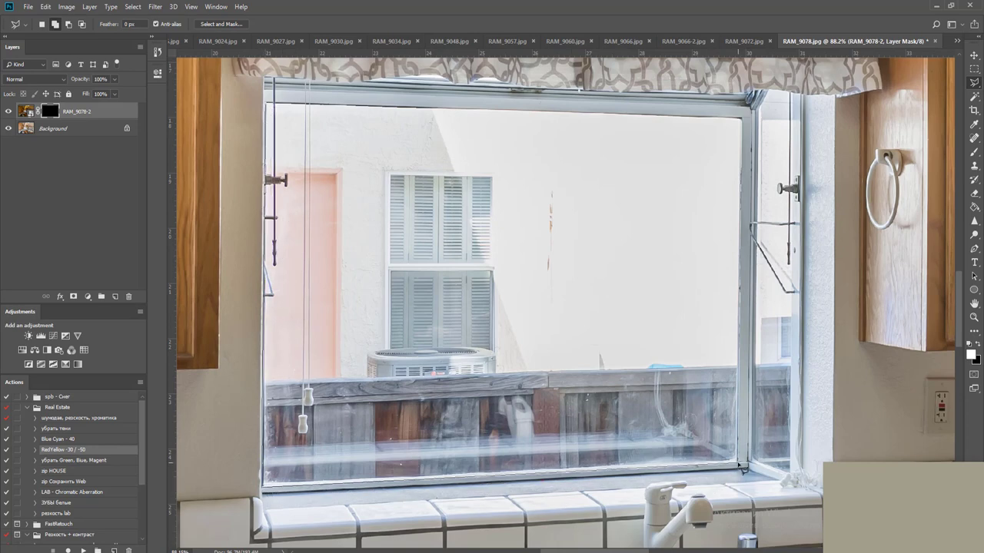
pyautogui.click(742, 465)
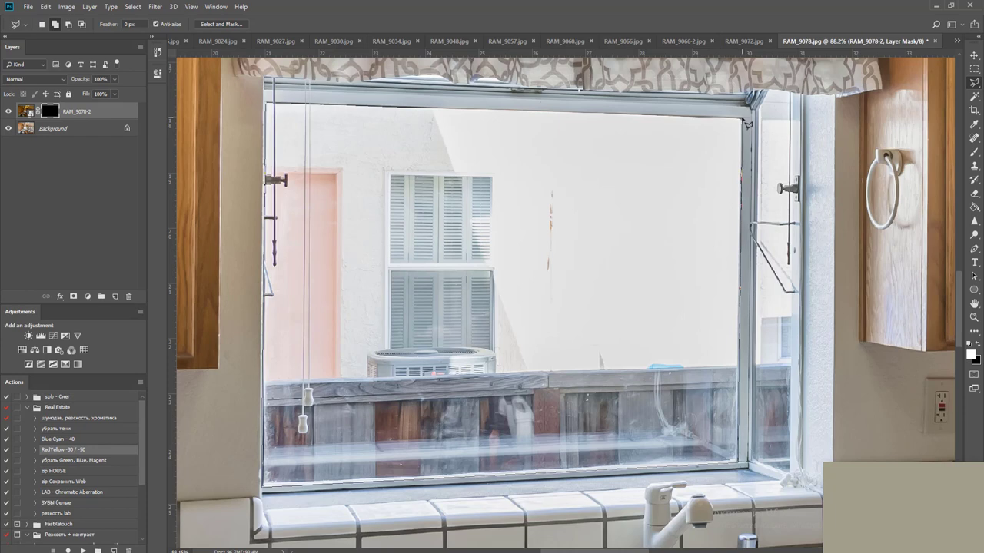
pyautogui.doubleClick(743, 117)
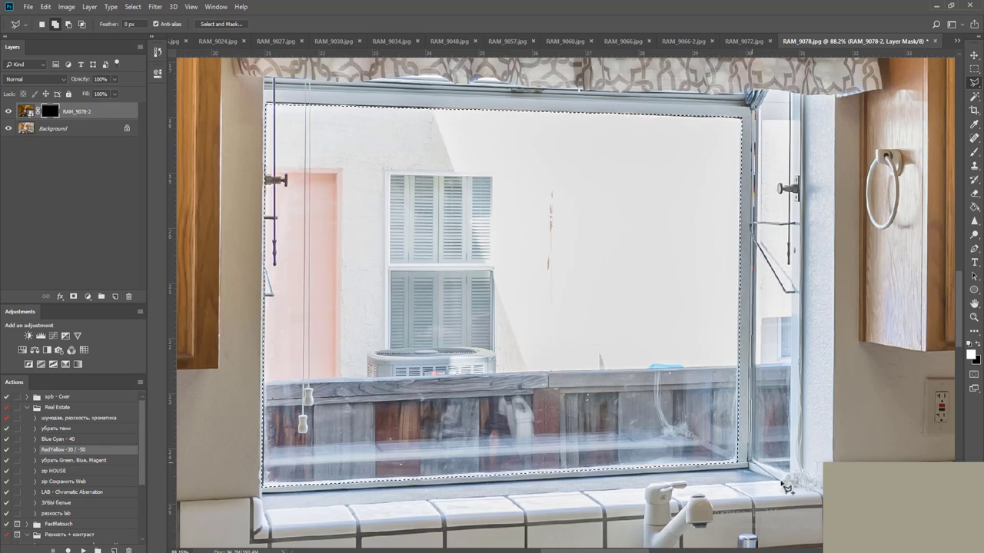
# Add the narrow side pane to the selection, fill both panes white on the RAM_9078-2 mask, and deselect
pyautogui.click(790, 474)
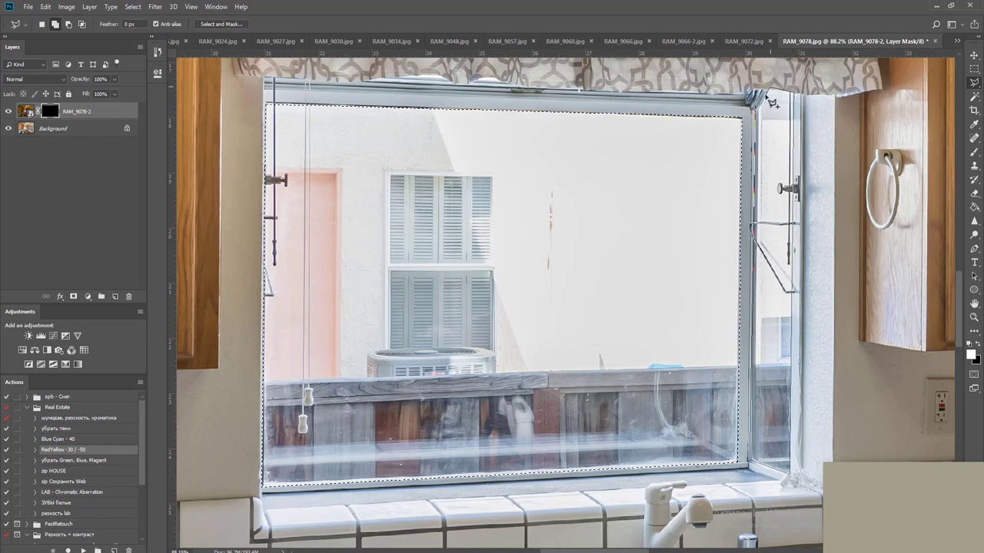
pyautogui.click(768, 105)
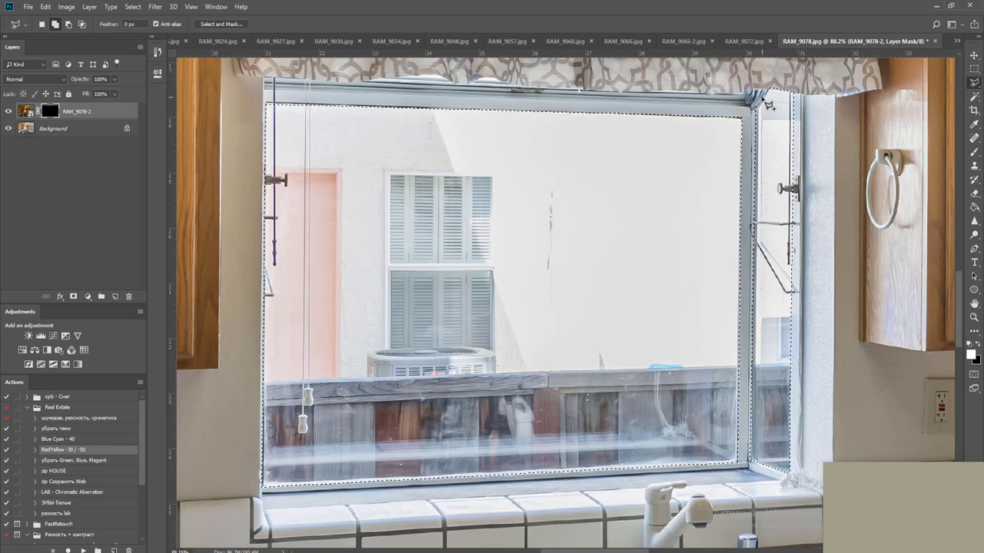
pyautogui.hotkey('alt', 'BackSpace')
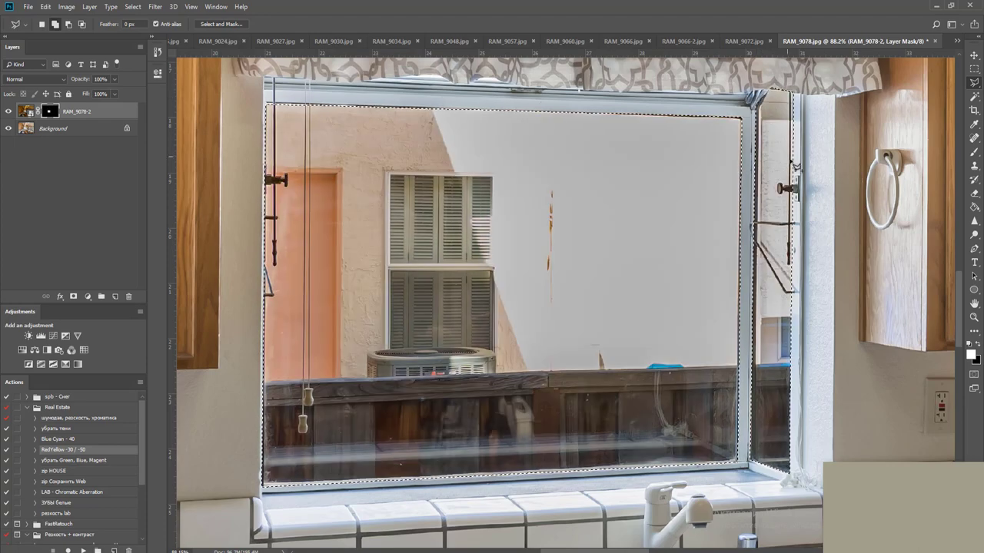
pyautogui.press('m')
pyautogui.hotkey('ctrl', 'd')
# Outline the upper panes of the two dining-area windows as one polygonal lasso selection
pyautogui.scroll(-8, 816, 214)
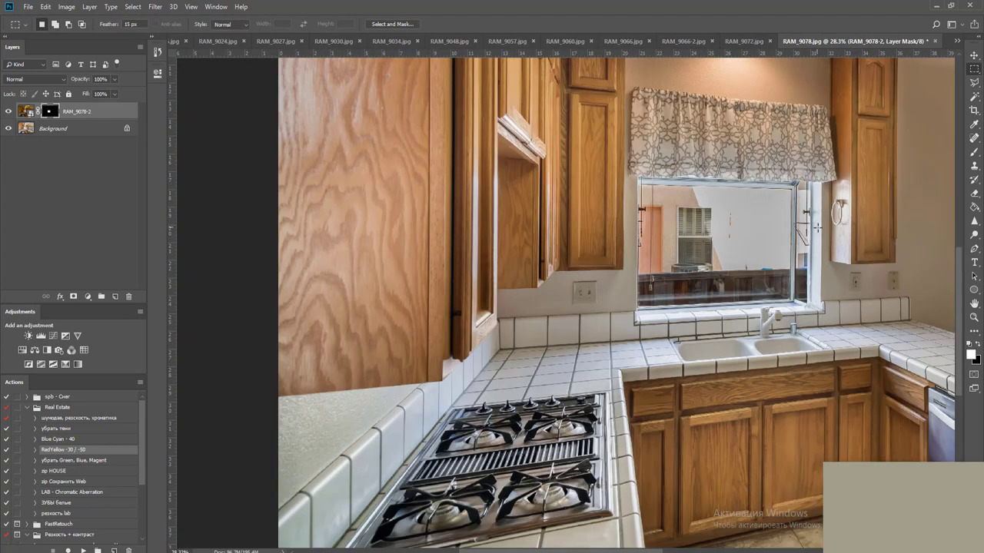
pyautogui.moveTo(819, 226); pyautogui.dragTo(456, 249)
pyautogui.scroll(5, 638, 318)
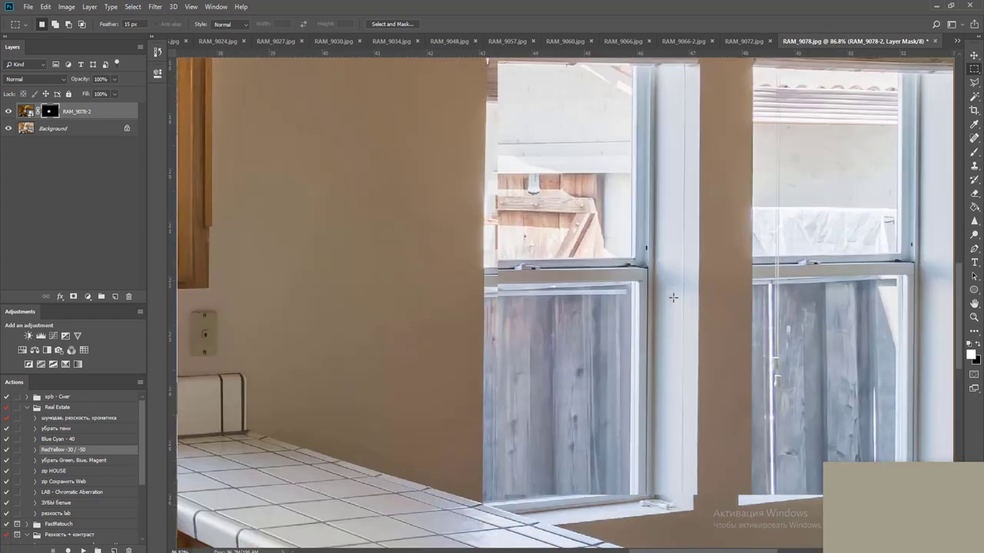
pyautogui.scroll(-1, 636, 323)
pyautogui.hotkey('ctrl', 'r')
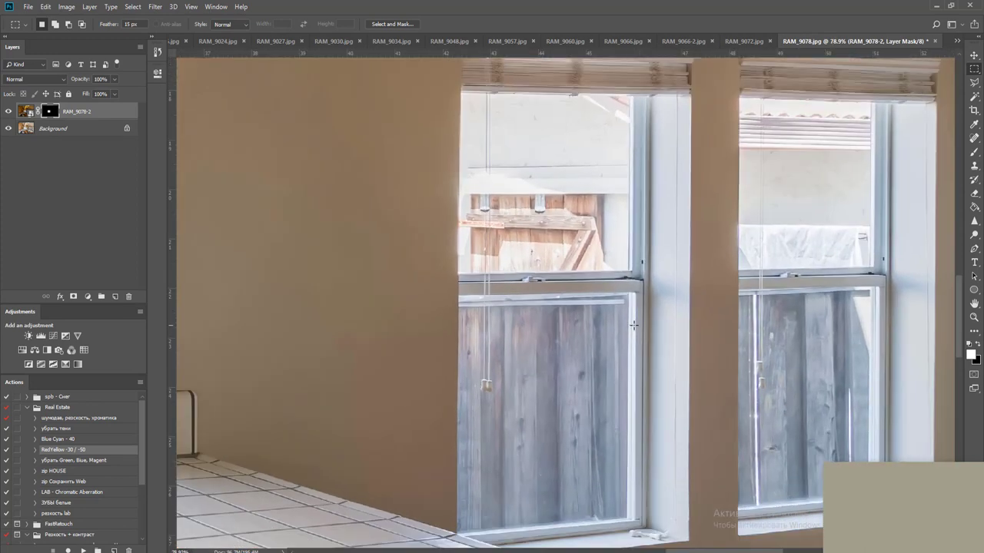
pyautogui.press('l')
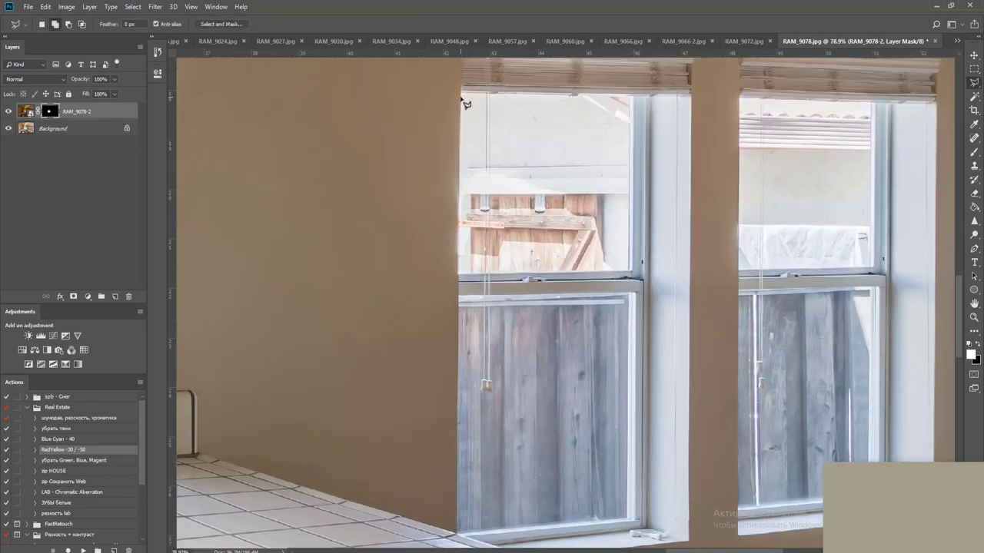
pyautogui.moveTo(460, 125)
pyautogui.mouseDown()
pyautogui.moveTo(458, 276)
pyautogui.moveTo(638, 274)
pyautogui.moveTo(633, 99)
pyautogui.moveTo(459, 93)
pyautogui.mouseUp()
pyautogui.moveTo(738, 97)
pyautogui.mouseDown()
pyautogui.moveTo(752, 241)
pyautogui.moveTo(740, 273)
pyautogui.moveTo(872, 272)
pyautogui.moveTo(873, 113)
pyautogui.mouseUp()
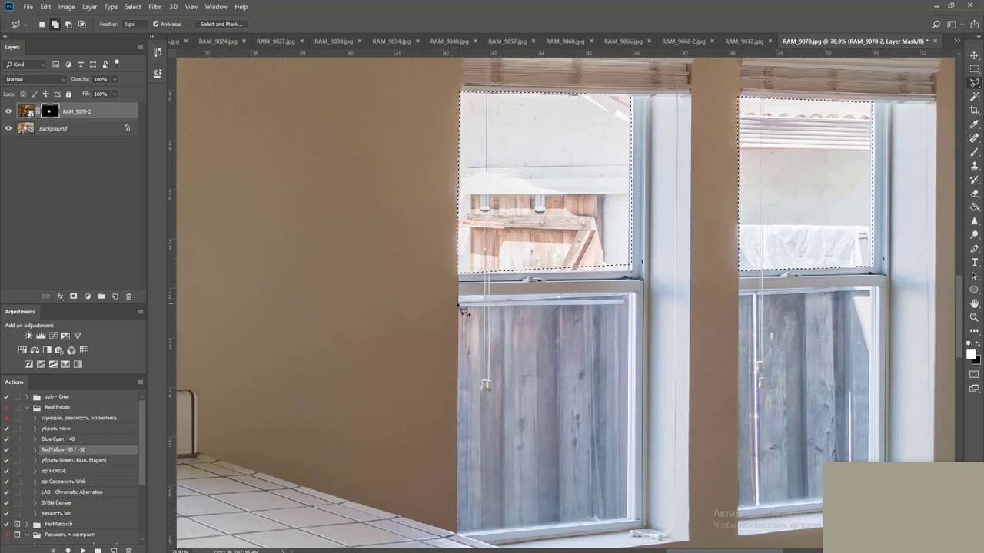
# Add the lower panes of both dining-area windows to the selection
pyautogui.moveTo(640, 302)
pyautogui.mouseDown()
pyautogui.moveTo(627, 443)
pyautogui.moveTo(638, 527)
pyautogui.moveTo(484, 540)
pyautogui.moveTo(456, 537)
pyautogui.moveTo(464, 492)
pyautogui.moveTo(450, 321)
pyautogui.moveTo(463, 302)
pyautogui.mouseUp()
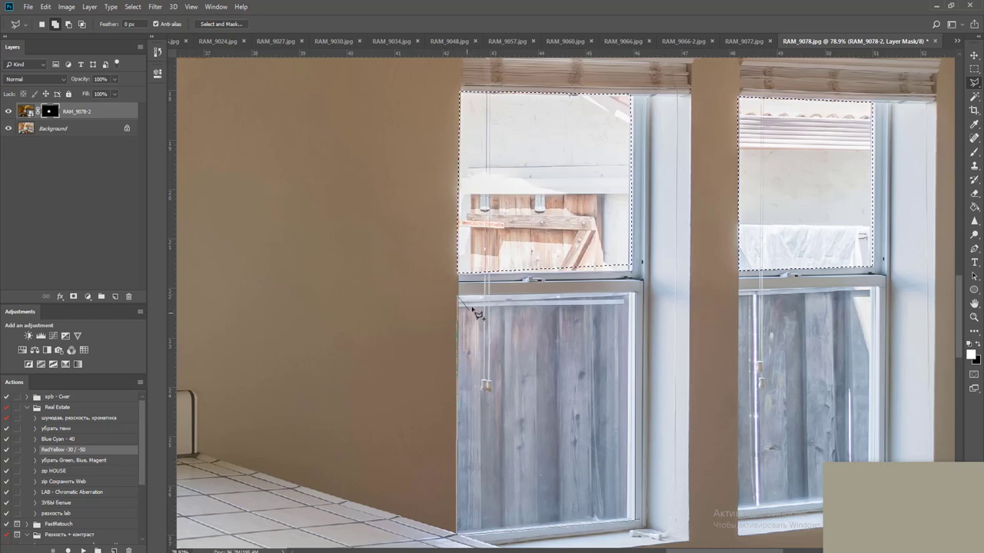
pyautogui.click(634, 294)
pyautogui.moveTo(791, 332); pyautogui.dragTo(610, 285)
pyautogui.moveTo(561, 248)
pyautogui.mouseDown()
pyautogui.moveTo(587, 419)
pyautogui.moveTo(570, 473)
pyautogui.moveTo(560, 467)
pyautogui.moveTo(704, 465)
pyautogui.moveTo(700, 246)
pyautogui.mouseUp()
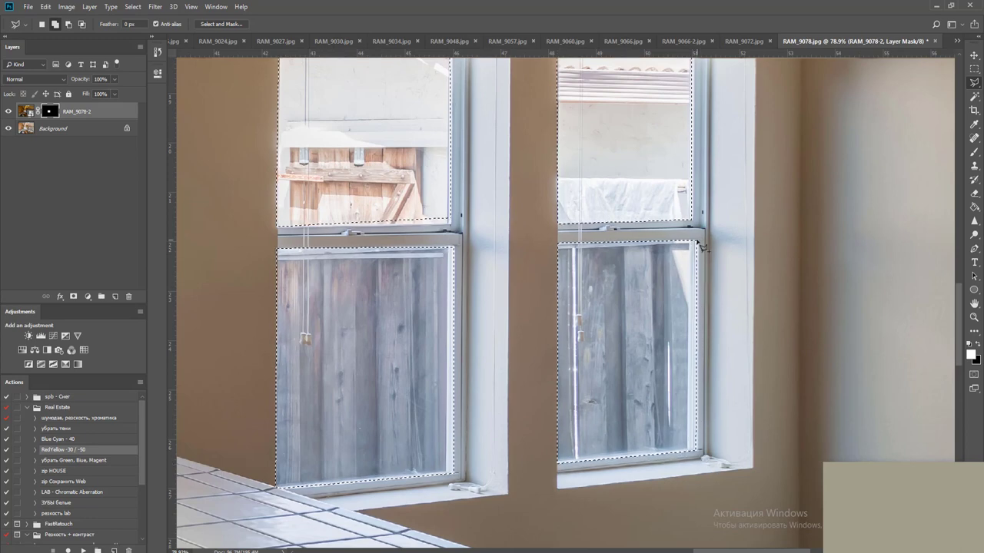
# Fill the selected dining-area window panes with white on the RAM_9078-2 mask and deselect
pyautogui.hotkey('alt', 'BackSpace')
pyautogui.press('m')
pyautogui.hotkey('ctrl', 'd')
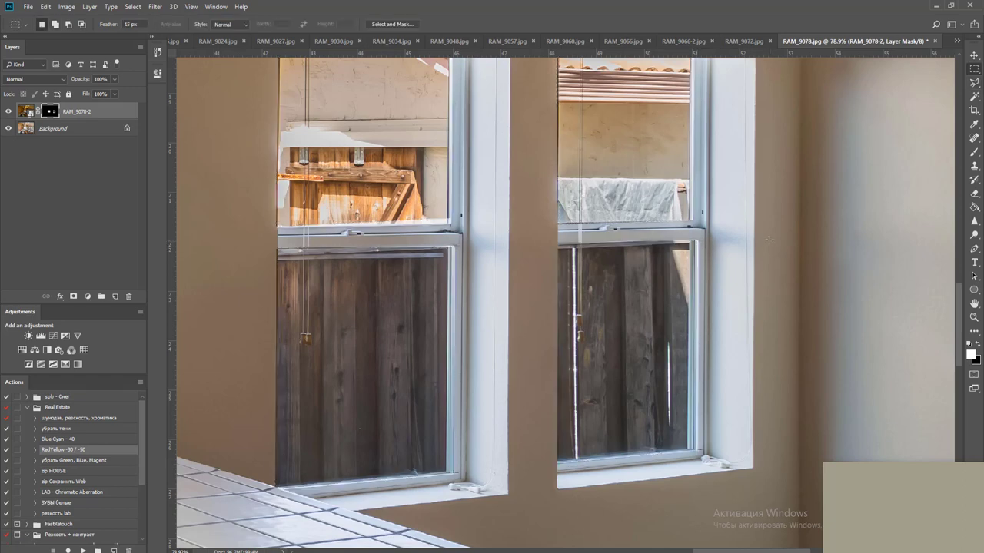
pyautogui.hotkey('ctrl', '0')
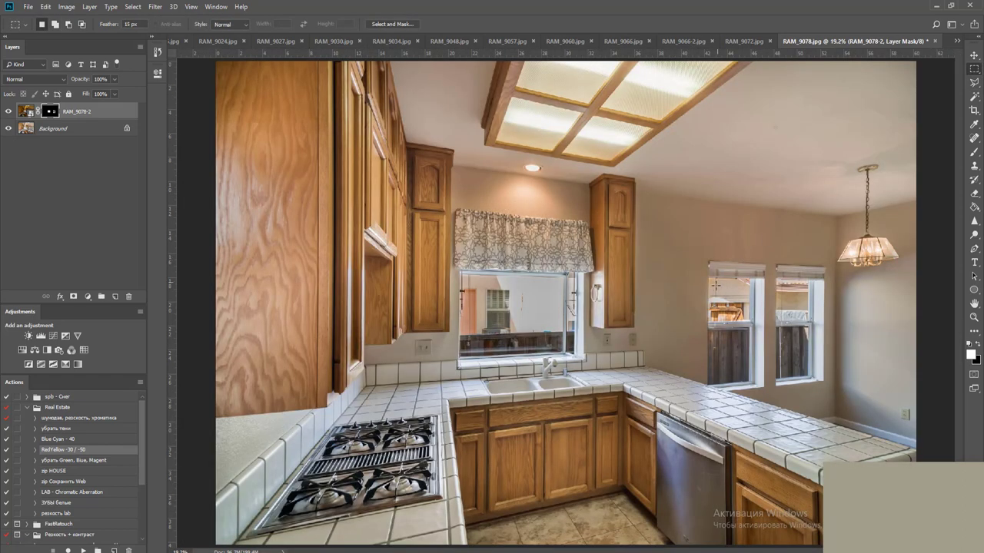
pyautogui.scroll(-1, 719, 277)
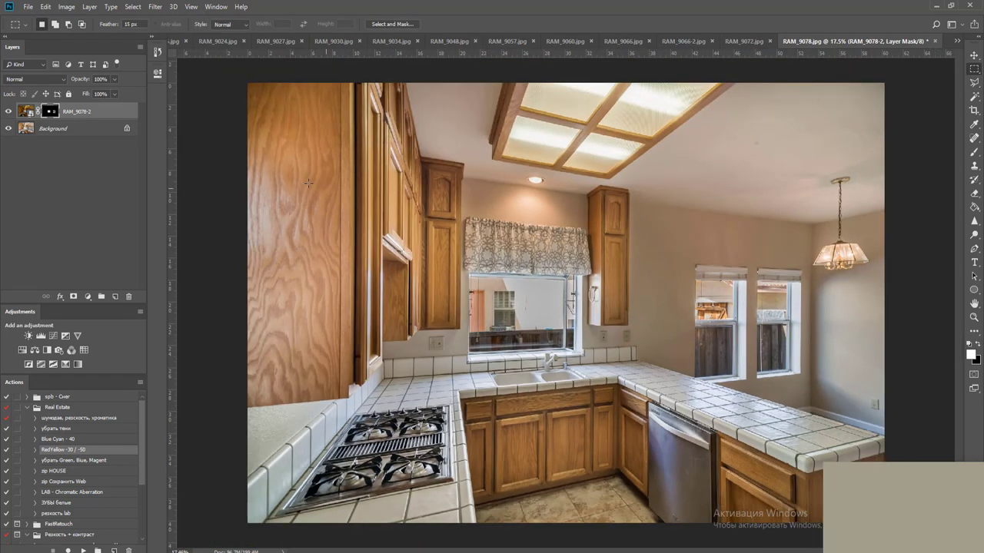
# Run the RedYellow -30 / -50 action on the Background layer and set the Background copy's opacity to 55%
pyautogui.click(92, 136)
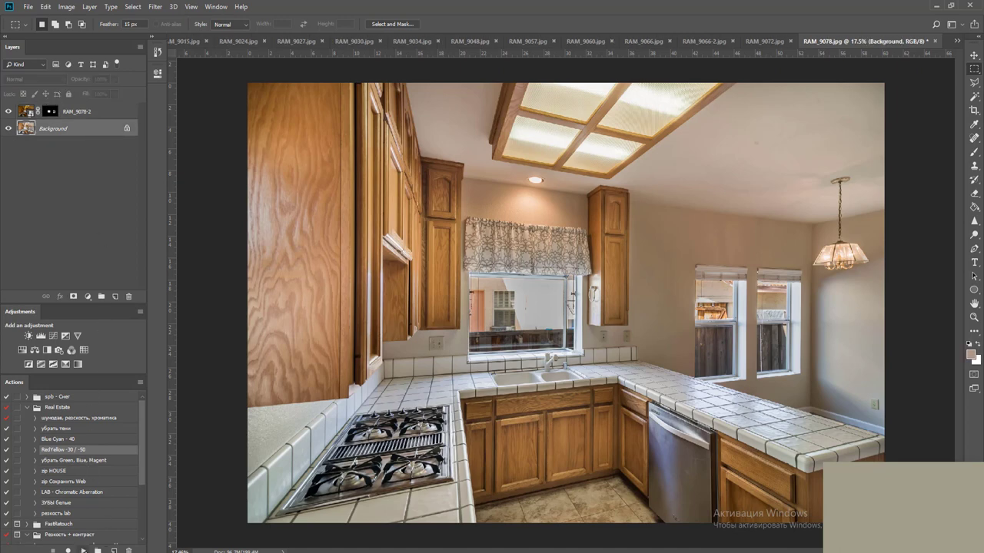
pyautogui.hotkey('ctrl', 'j')
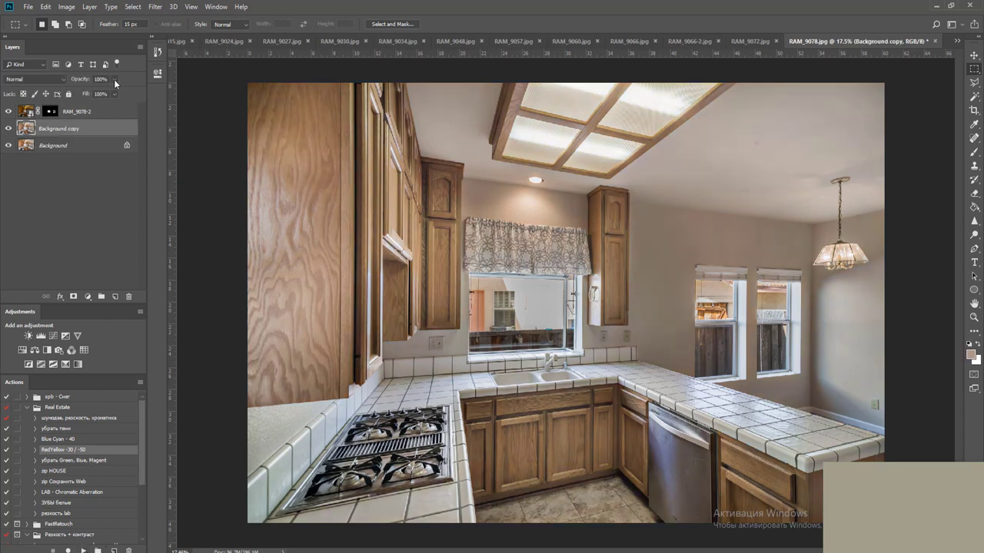
pyautogui.moveTo(115, 79); pyautogui.dragTo(94, 89)
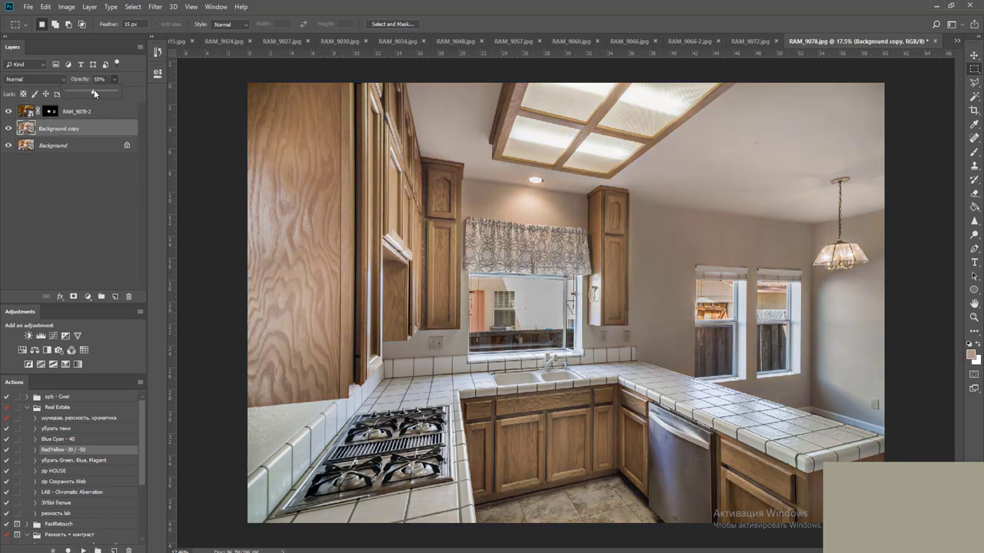
# Add a Curves adjustment above Background copy, raise its RGB midtones slightly, and merge all visible layers
pyautogui.click(53, 336)
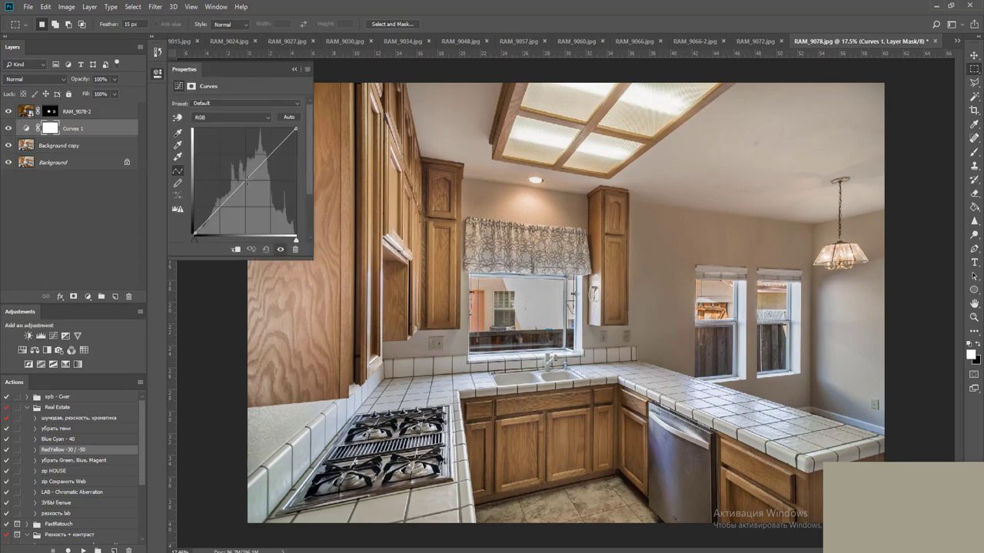
pyautogui.moveTo(246, 178); pyautogui.dragTo(243, 177)
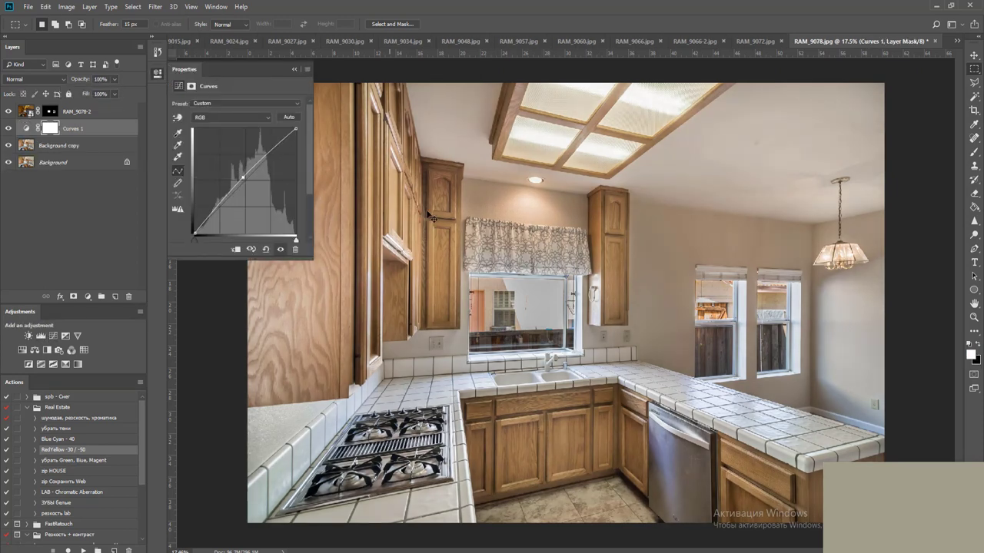
pyautogui.hotkey('ctrl', 'shift', 'e')
# Heal the small dark spot on the ceiling between the light panel and the chandelier
pyautogui.press('j')
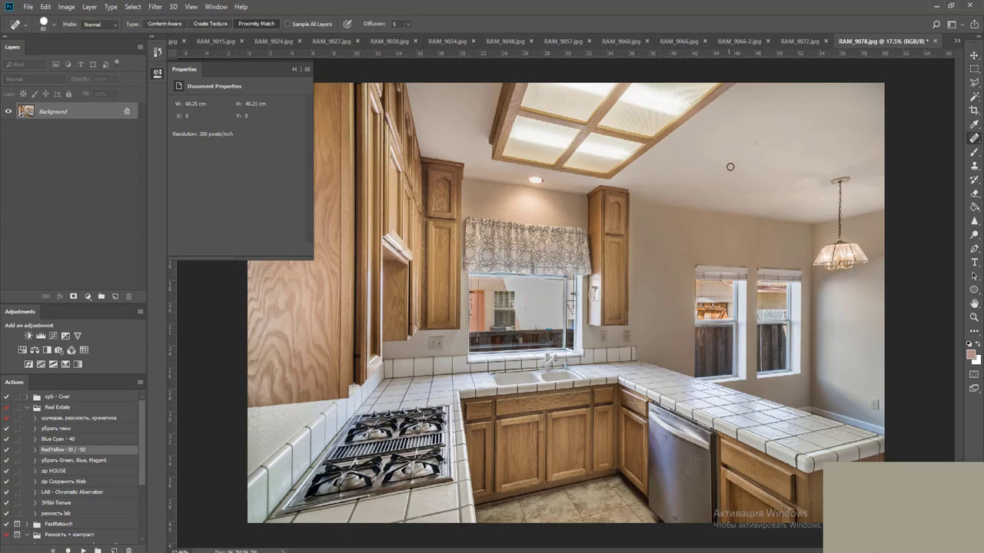
pyautogui.scroll(6, 815, 159)
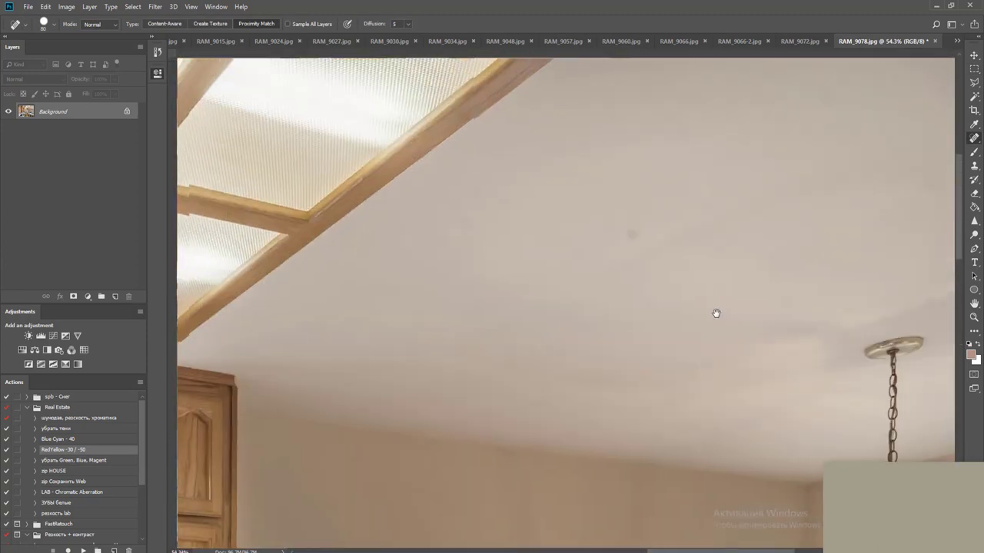
pyautogui.press('space')
pyautogui.moveTo(764, 239); pyautogui.dragTo(617, 359)
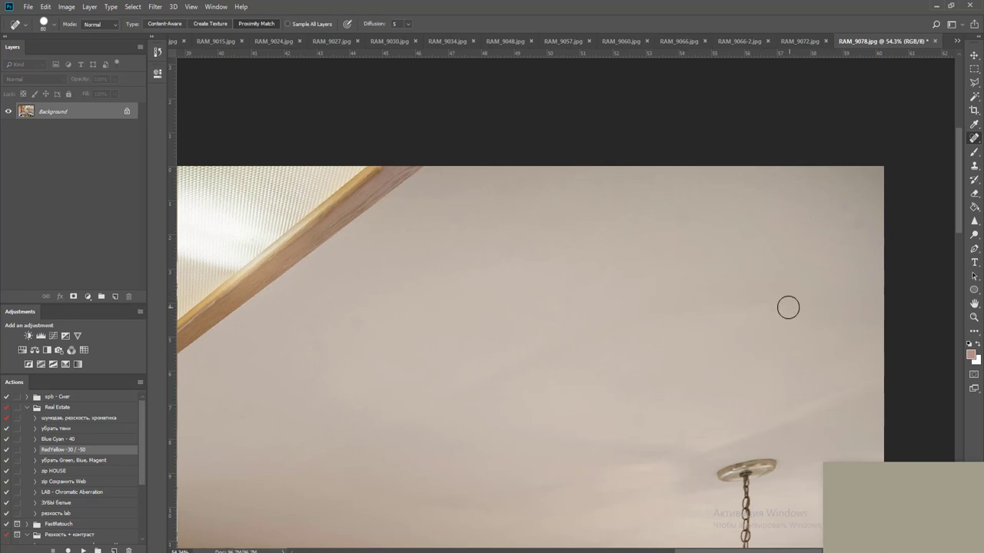
# Inspect the ceiling, walls, tiled countertop, windows, curtain and cabinets closely for remaining blemishes
pyautogui.moveTo(530, 338); pyautogui.dragTo(768, 231)
pyautogui.scroll(-2, 692, 254)
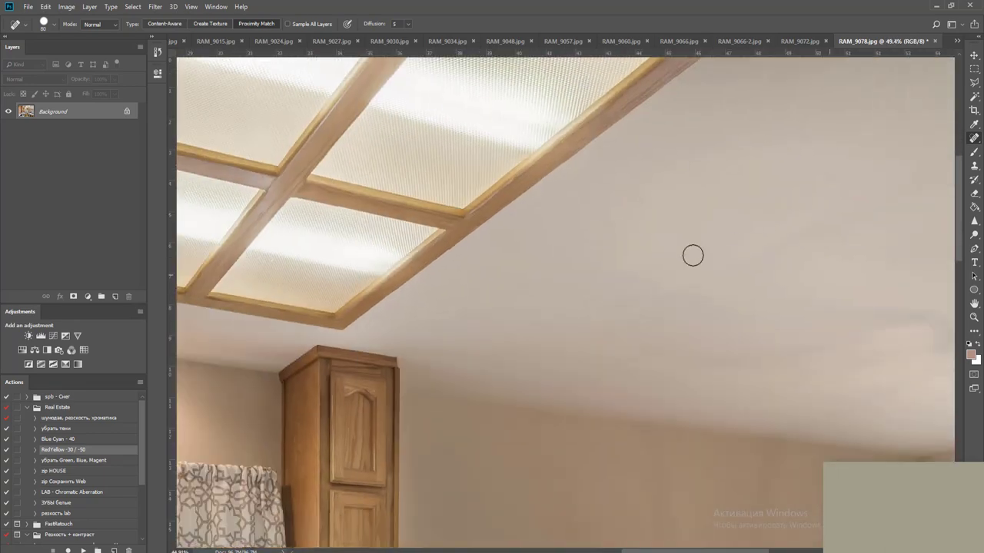
pyautogui.press('space')
pyautogui.moveTo(450, 329); pyautogui.dragTo(805, 326)
pyautogui.moveTo(687, 265); pyautogui.dragTo(541, 174)
pyautogui.moveTo(620, 395); pyautogui.dragTo(574, 191)
pyautogui.moveTo(720, 341); pyautogui.dragTo(348, 377)
pyautogui.moveTo(746, 408); pyautogui.dragTo(638, 146)
pyautogui.moveTo(615, 403); pyautogui.dragTo(674, 320)
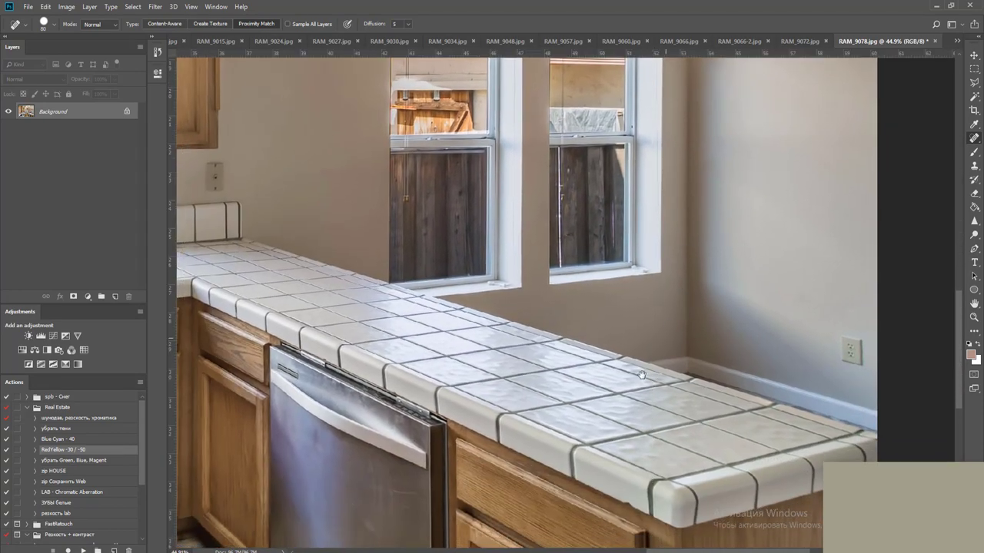
pyautogui.moveTo(543, 422); pyautogui.dragTo(675, 433)
pyautogui.moveTo(510, 351); pyautogui.dragTo(581, 476)
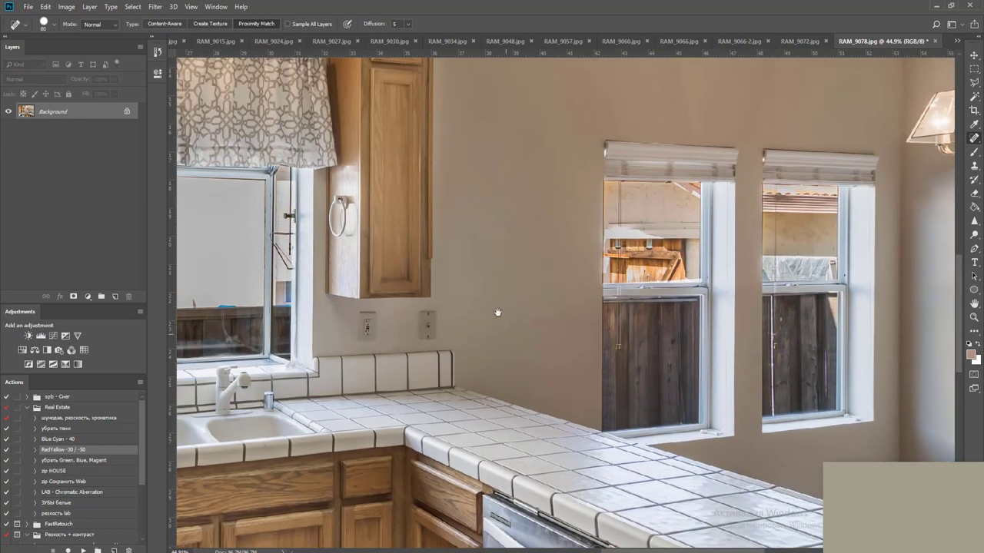
pyautogui.moveTo(530, 285); pyautogui.dragTo(552, 420)
pyautogui.moveTo(518, 313); pyautogui.dragTo(749, 282)
pyautogui.moveTo(541, 303); pyautogui.dragTo(632, 483)
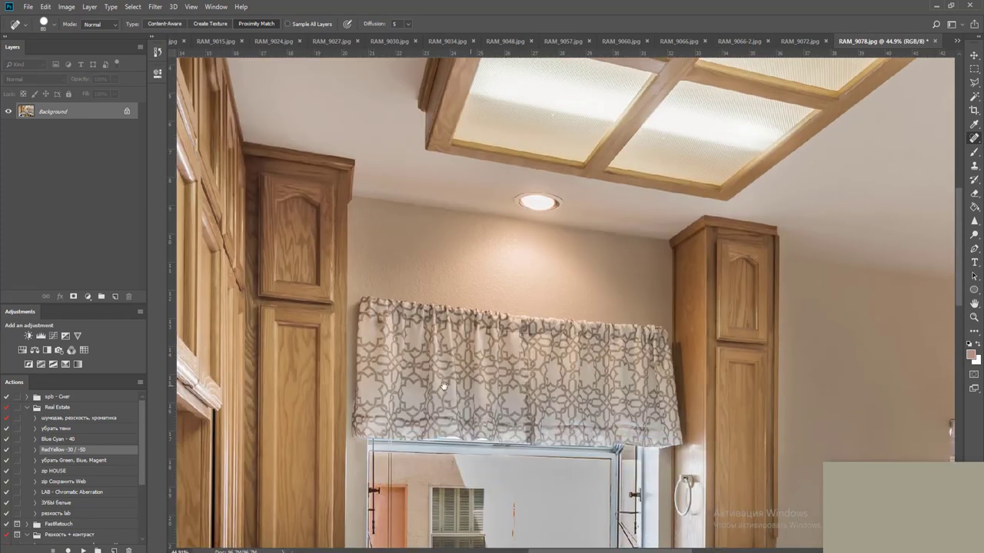
pyautogui.moveTo(385, 515); pyautogui.dragTo(602, 296)
pyautogui.scroll(-7, 598, 347)
pyautogui.scroll(-2, 598, 347)
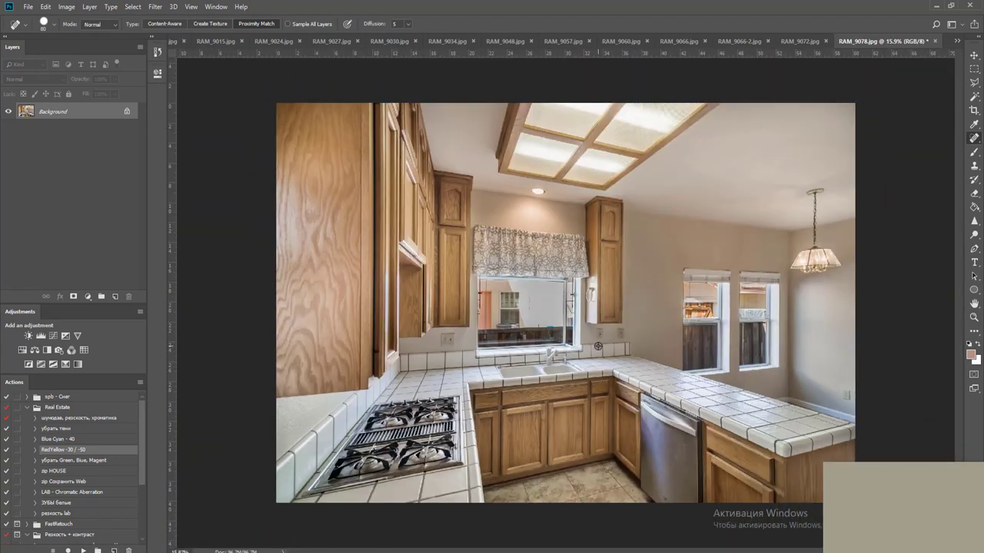
# Close RAM_9078.jpg and choose to save its changes as a JPEG
pyautogui.scroll(-1, 598, 346)
pyautogui.hotkey('ctrl', 'w')
pyautogui.press('Return')
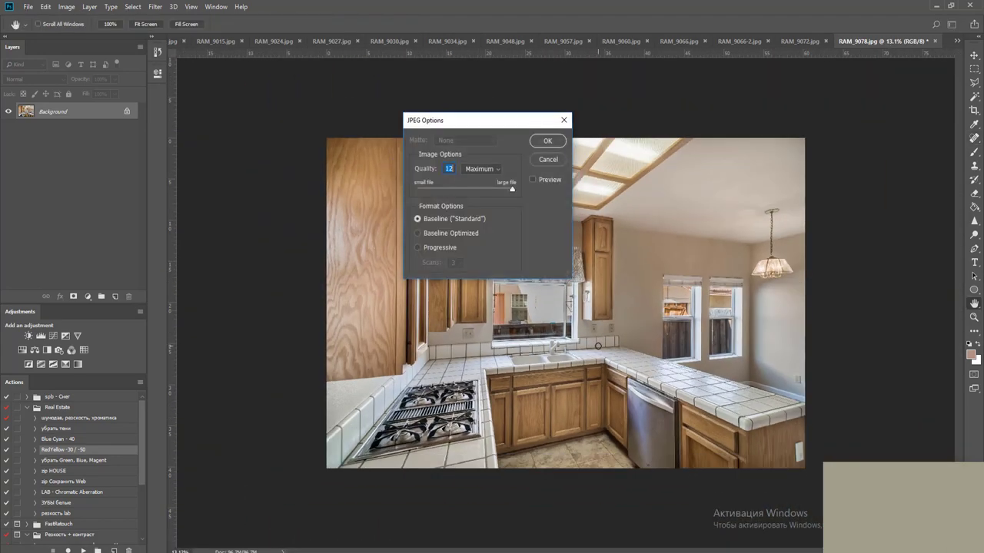
# Save RAM_9078.jpg as a JPEG at quality 12, and hide the RAM_9072-2 layer of RAM_9072.jpg with a black mask
pyautogui.press('Return')
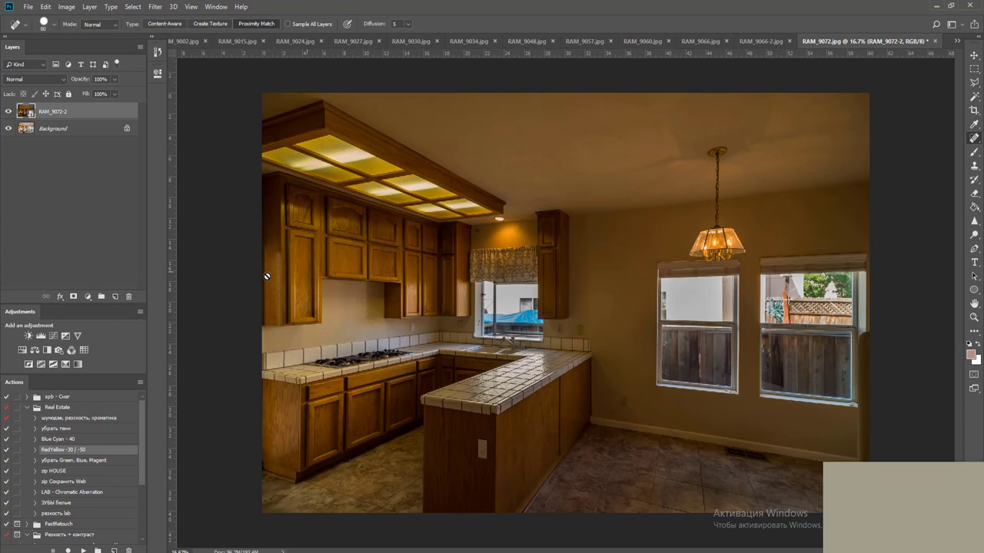
pyautogui.keyDown('alt'); pyautogui.click(73, 296); pyautogui.keyUp('alt')
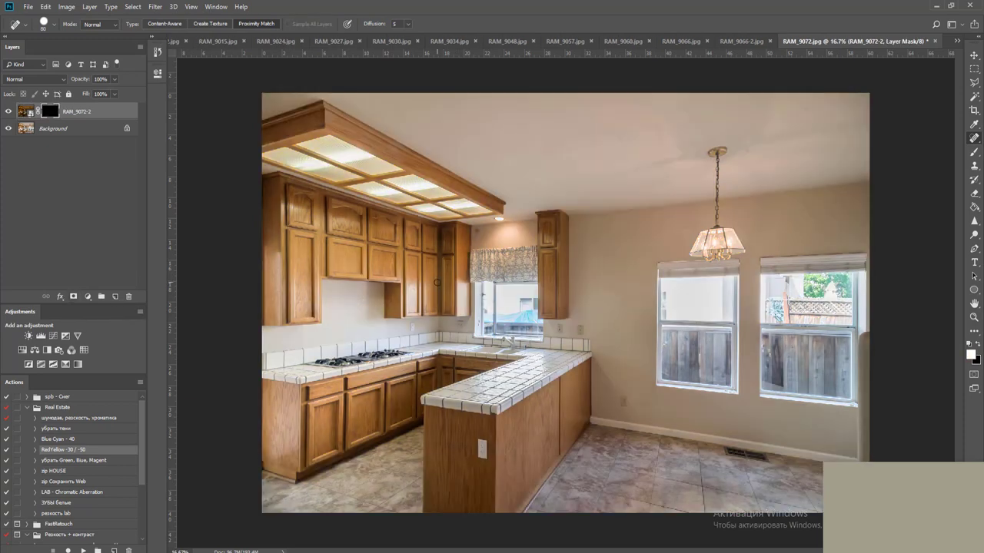
# Select the narrow side pane of the kitchen sink window with the Polygonal Lasso tool
pyautogui.press('z')
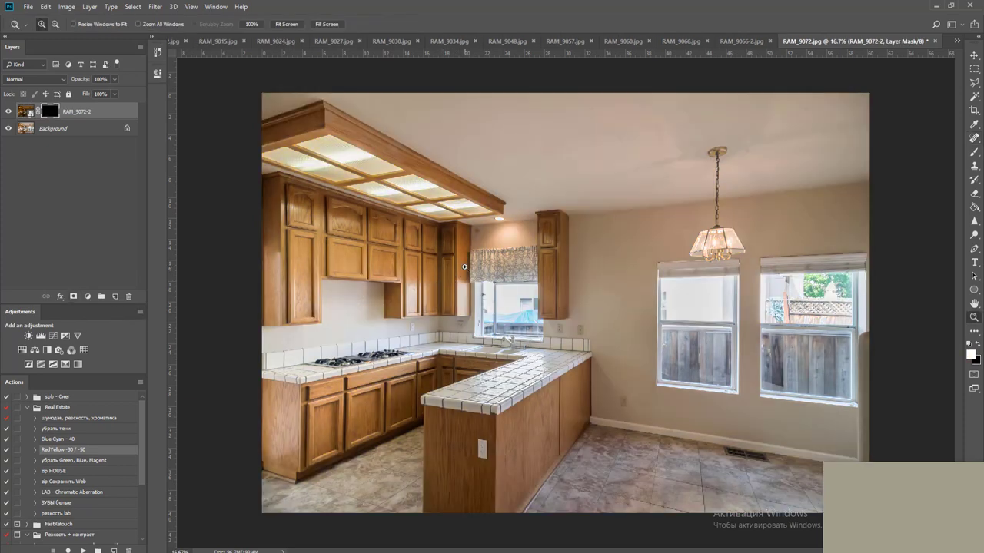
pyautogui.moveTo(467, 261); pyautogui.dragTo(570, 351)
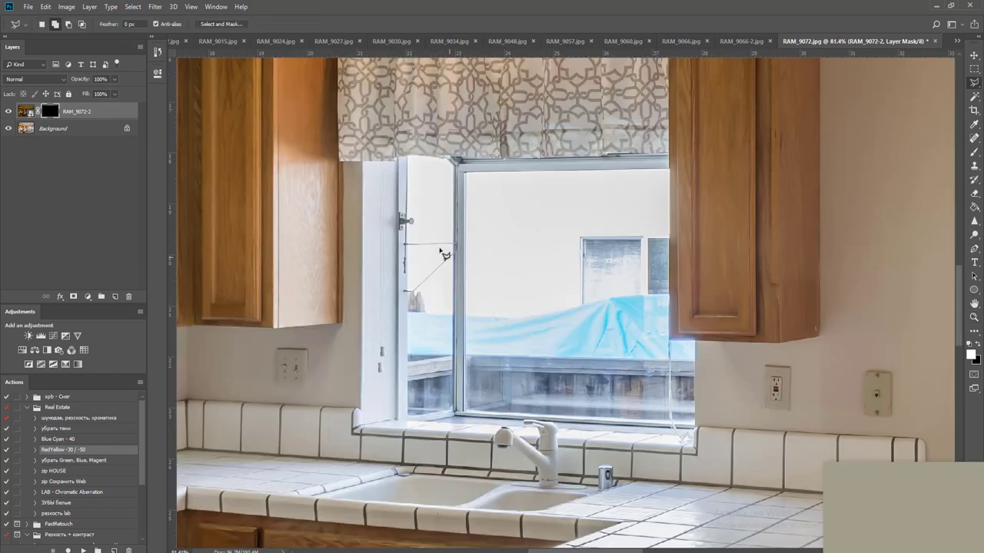
pyautogui.press('l')
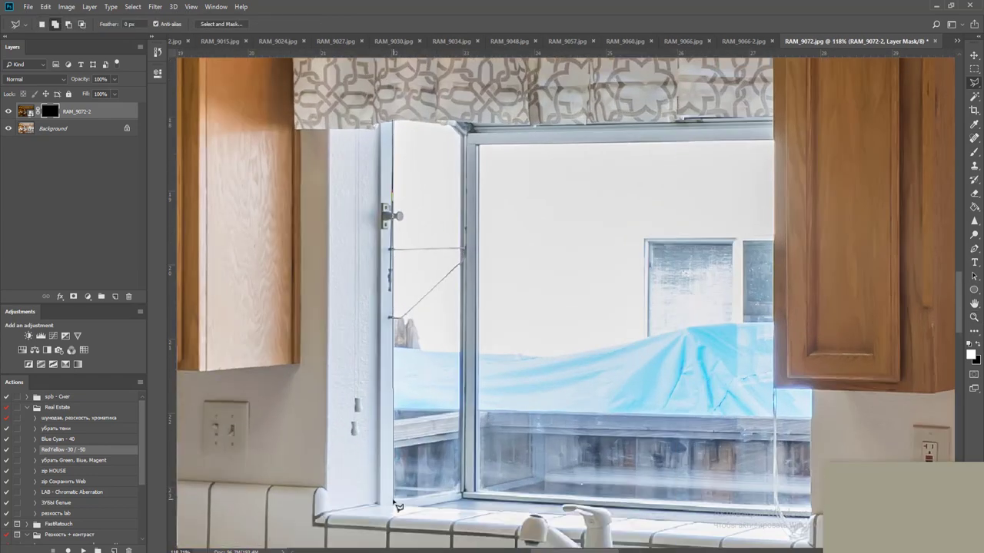
pyautogui.click(464, 492)
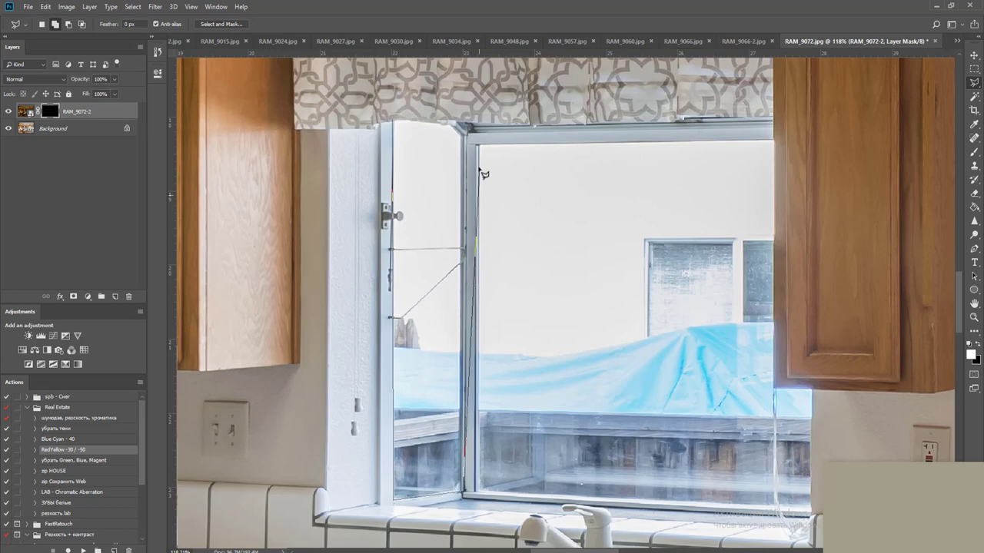
pyautogui.click(402, 121)
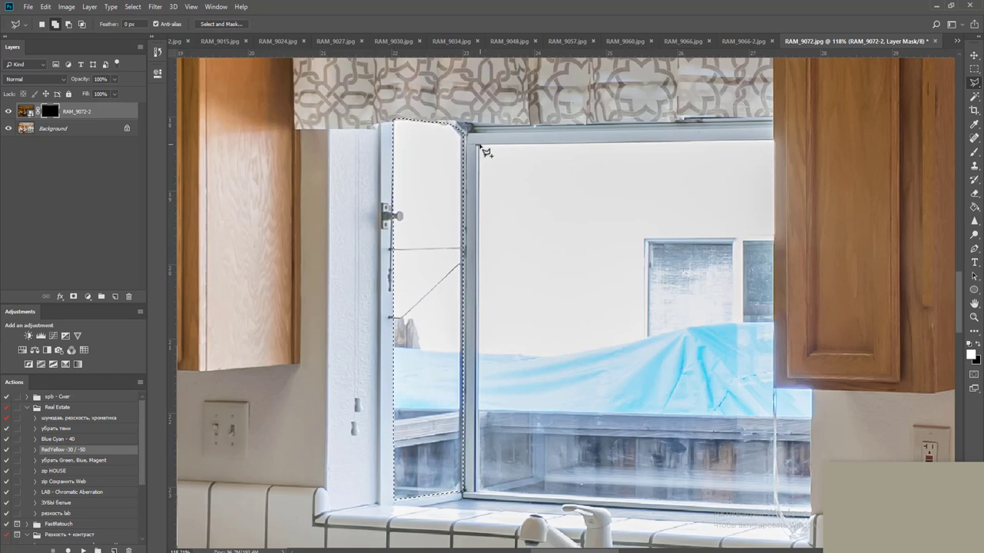
# Add the large main pane of the sink window to the selection, following the frame and the cabinet edge
pyautogui.click(478, 148)
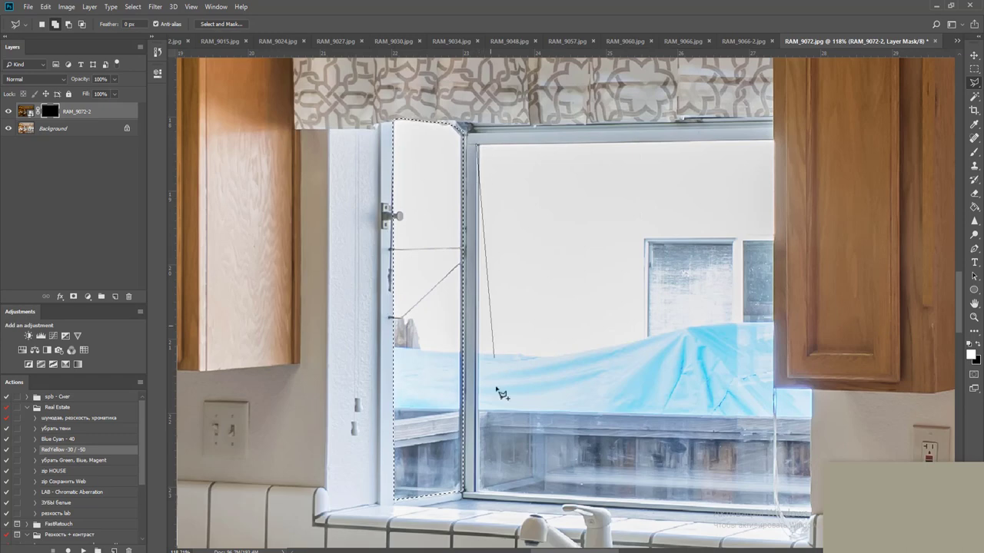
pyautogui.click(476, 494)
pyautogui.moveTo(484, 487); pyautogui.dragTo(458, 481)
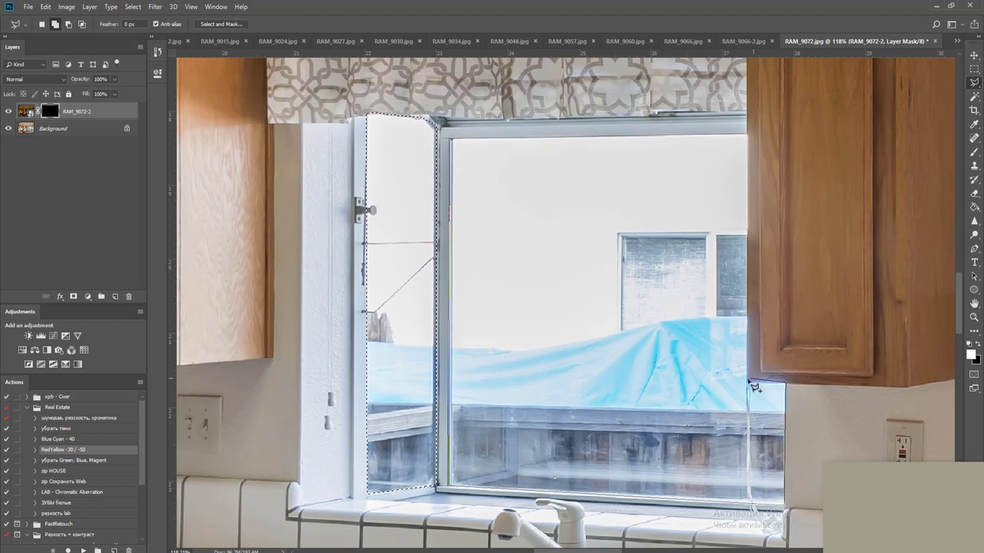
pyautogui.doubleClick(748, 135)
# Add the upper pane of the dining-area window nearest the kitchen to the polygonal selection
pyautogui.moveTo(826, 174); pyautogui.dragTo(201, 189)
pyautogui.moveTo(907, 231)
pyautogui.mouseDown()
pyautogui.moveTo(599, 226)
pyautogui.moveTo(398, 208)
pyautogui.moveTo(253, 261)
pyautogui.mouseUp()
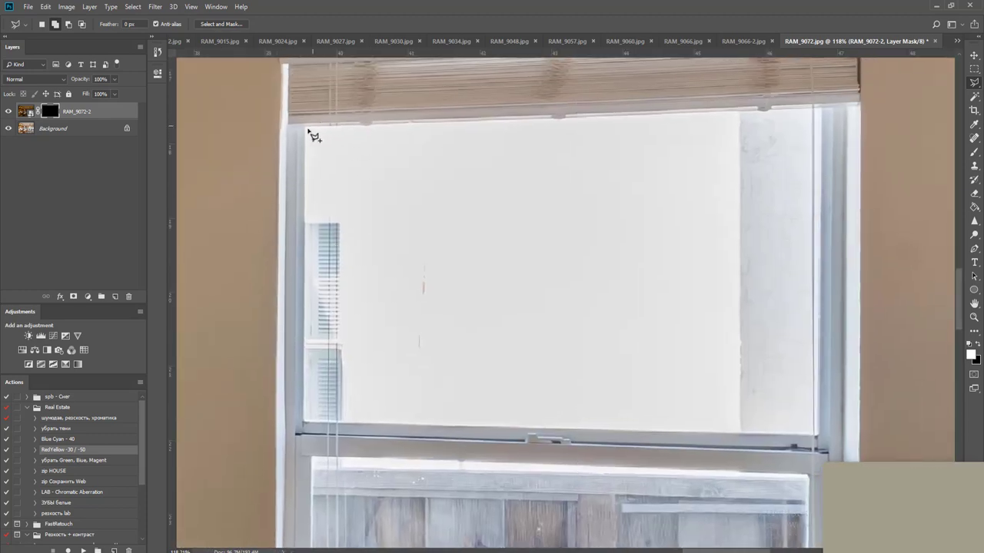
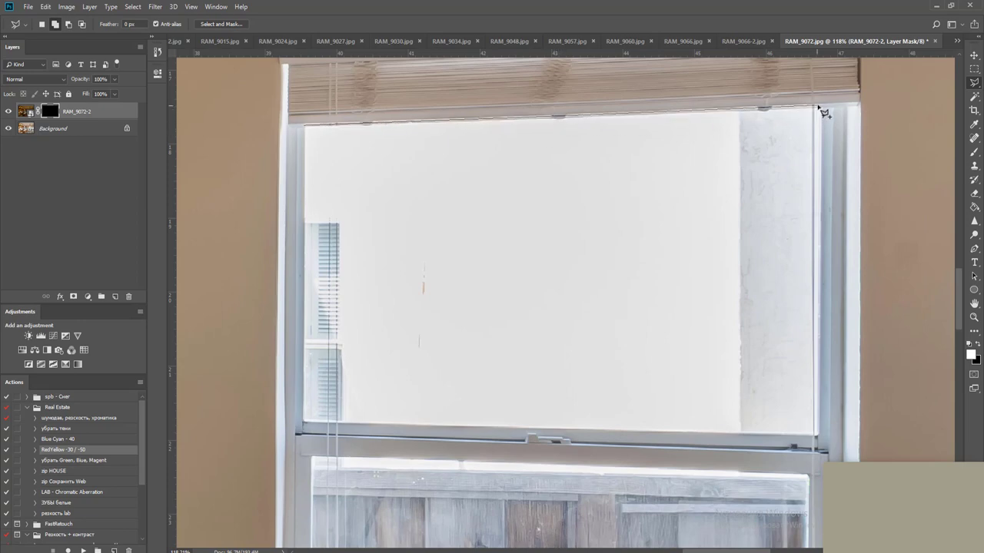
pyautogui.click(816, 437)
pyautogui.click(301, 422)
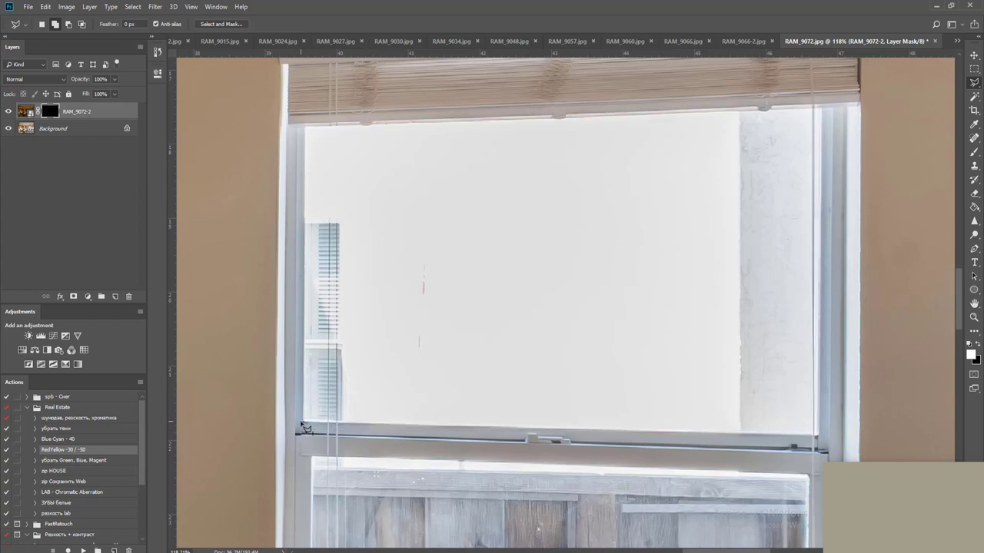
# Add the lower pane of the same dining-area window to the selection, tracing its inner frame
pyautogui.moveTo(469, 377); pyautogui.dragTo(446, 191)
pyautogui.moveTo(428, 264); pyautogui.dragTo(417, 246)
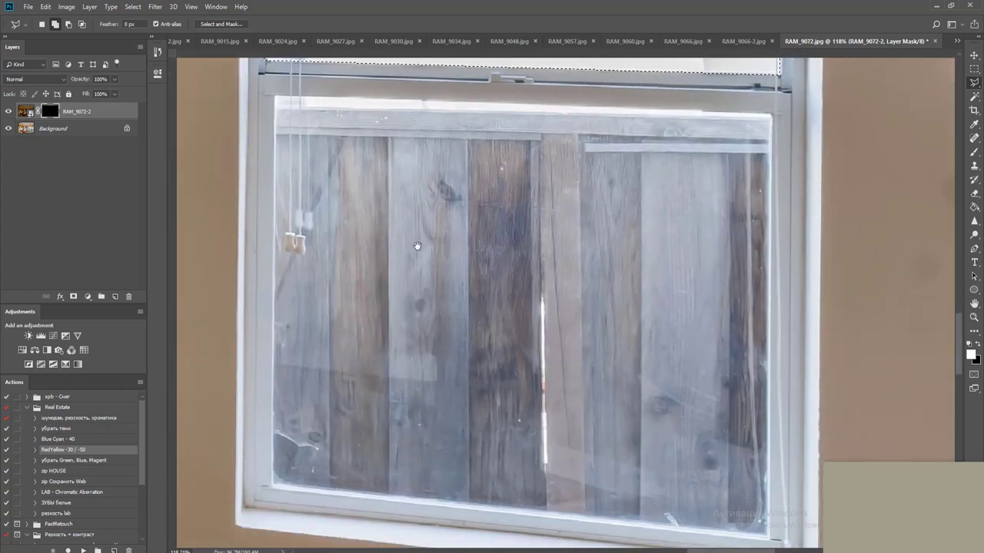
pyautogui.click(276, 101)
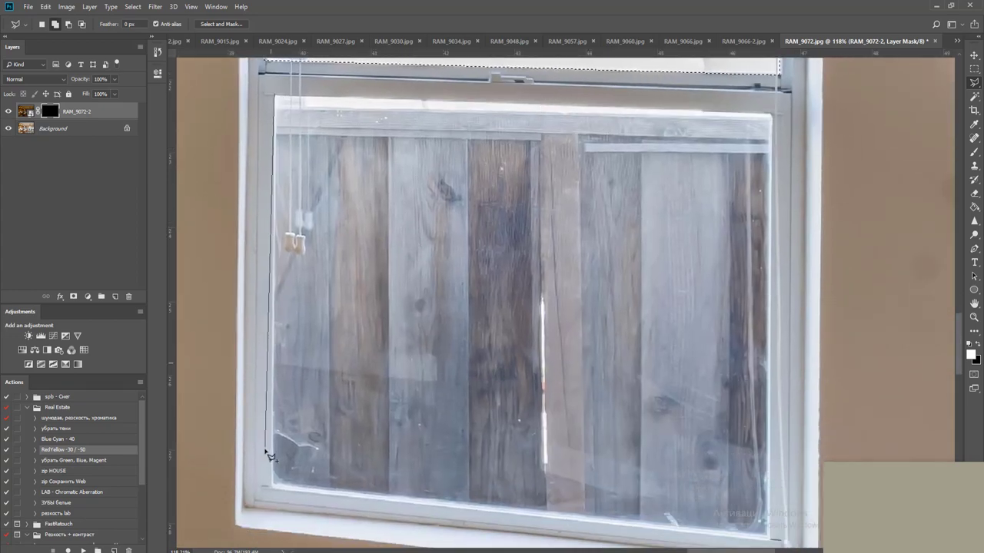
pyautogui.click(769, 539)
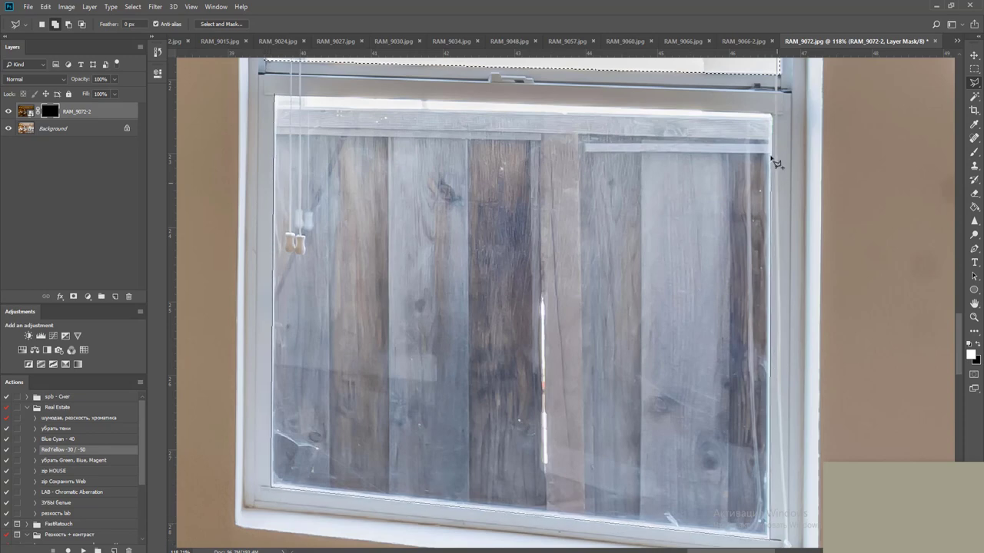
pyautogui.doubleClick(774, 115)
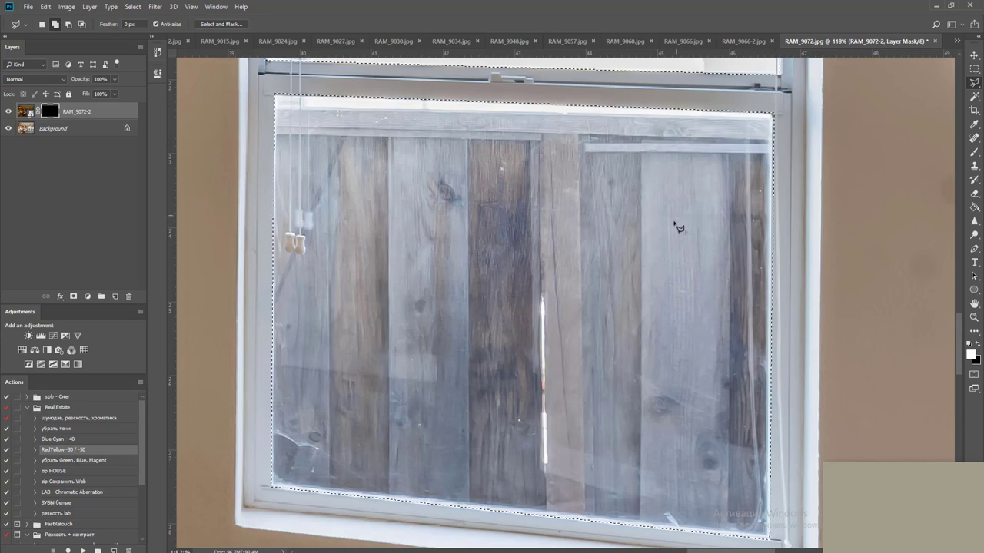
# Add the upper pane of the rightmost window, showing the lattice fence and trees, to the selection
pyautogui.keyDown('alt'); pyautogui.scroll(-10, 680, 226); pyautogui.keyUp('alt')
pyautogui.keyDown('alt'); pyautogui.scroll(8, 715, 219); pyautogui.keyUp('alt')
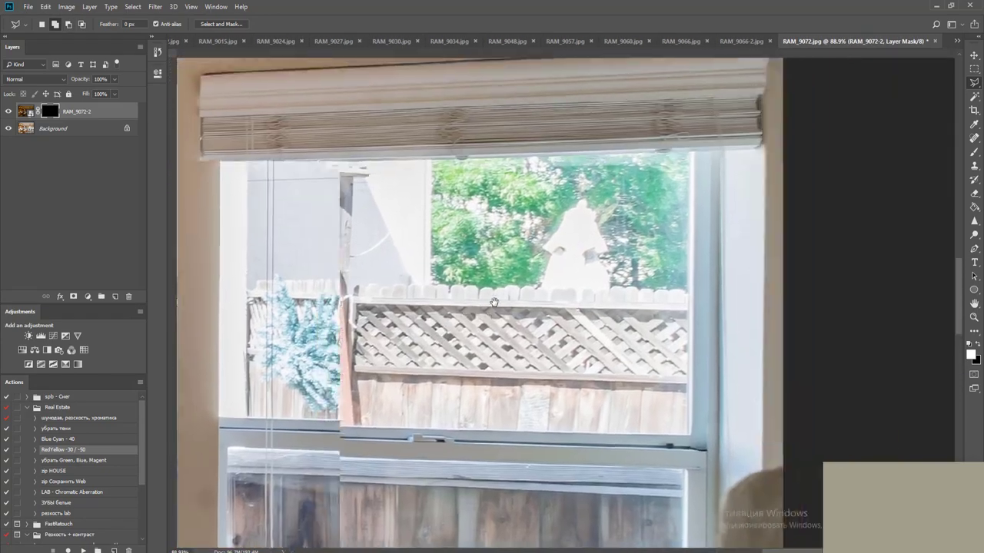
pyautogui.moveTo(494, 302); pyautogui.dragTo(488, 304)
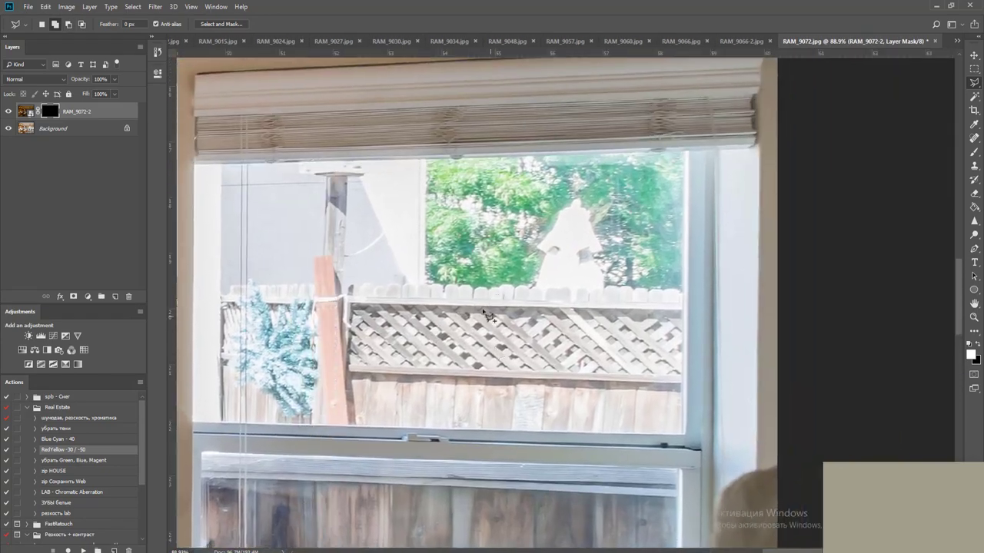
pyautogui.click(192, 420)
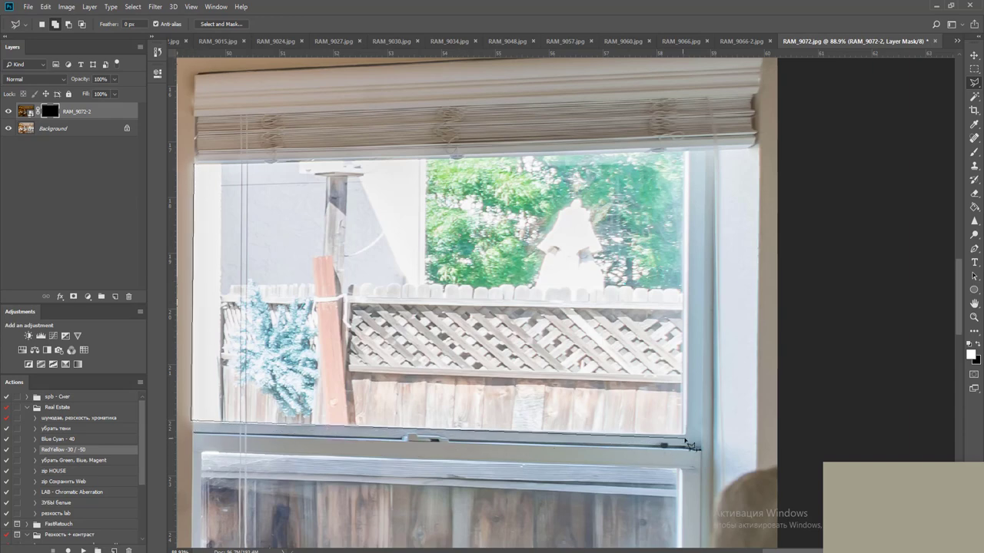
pyautogui.click(684, 436)
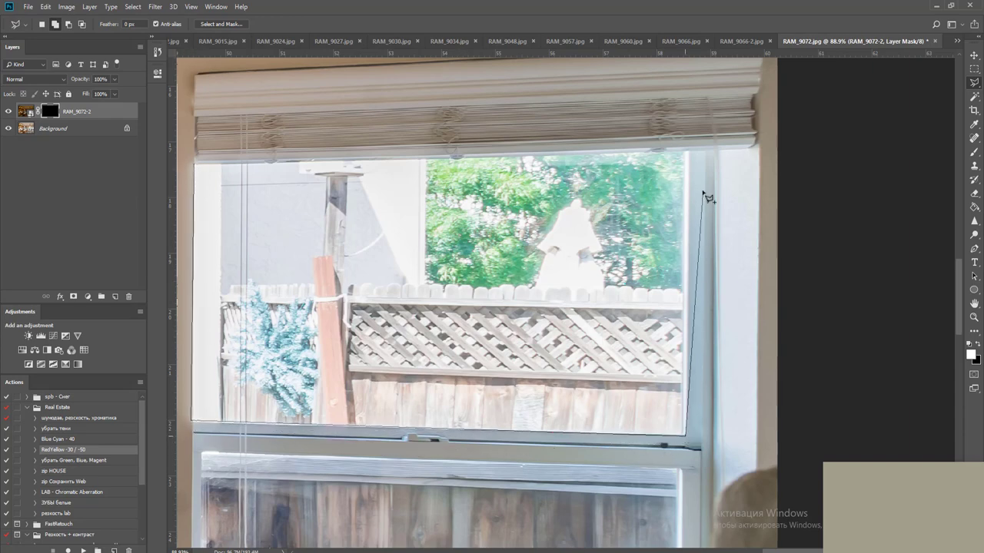
pyautogui.click(686, 151)
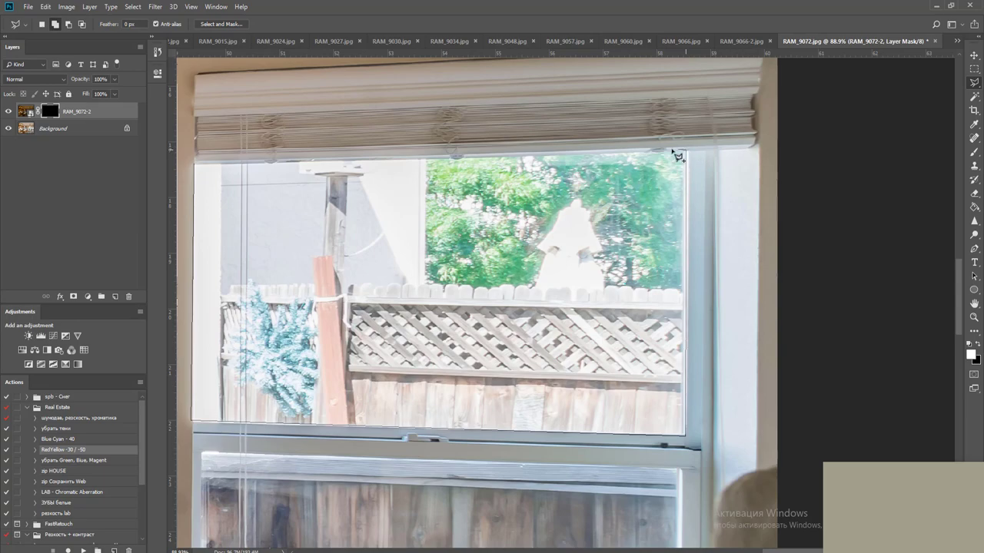
pyautogui.doubleClick(433, 157)
# Outline the lower pane of the rightmost window and add it to the selection
pyautogui.scroll(-1, 446, 261)
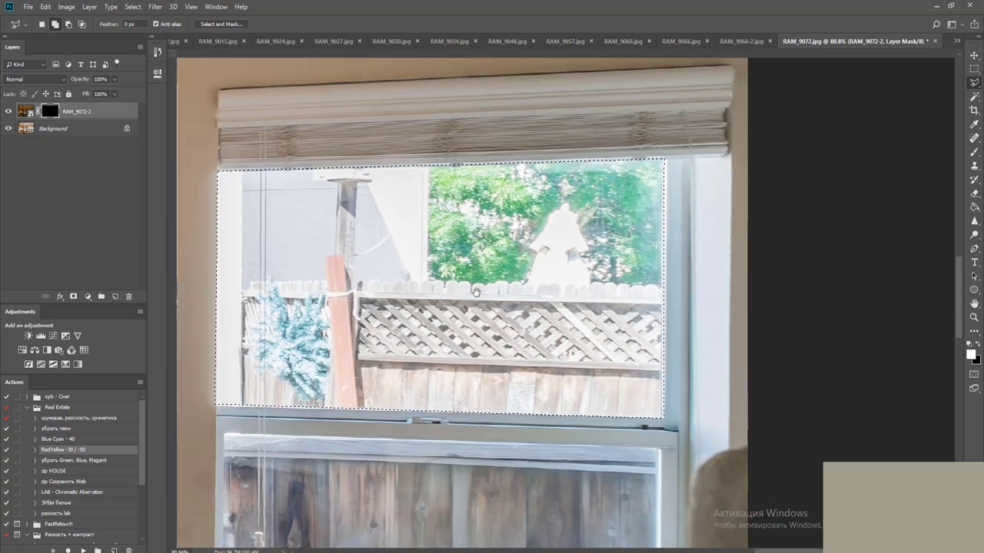
pyautogui.moveTo(449, 409)
pyautogui.mouseDown()
pyautogui.moveTo(490, 240)
pyautogui.moveTo(470, 113)
pyautogui.mouseUp()
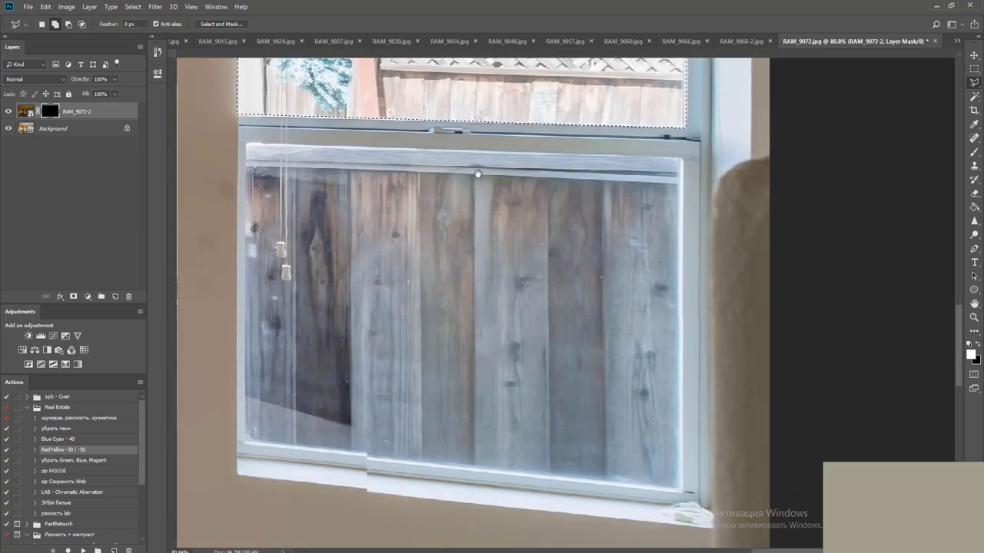
pyautogui.click(248, 167)
pyautogui.click(243, 446)
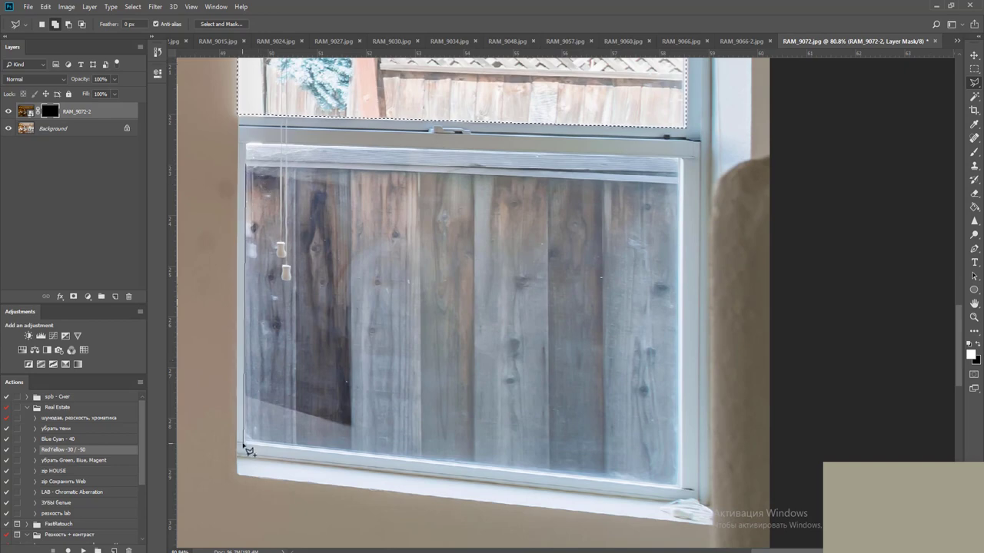
pyautogui.click(682, 486)
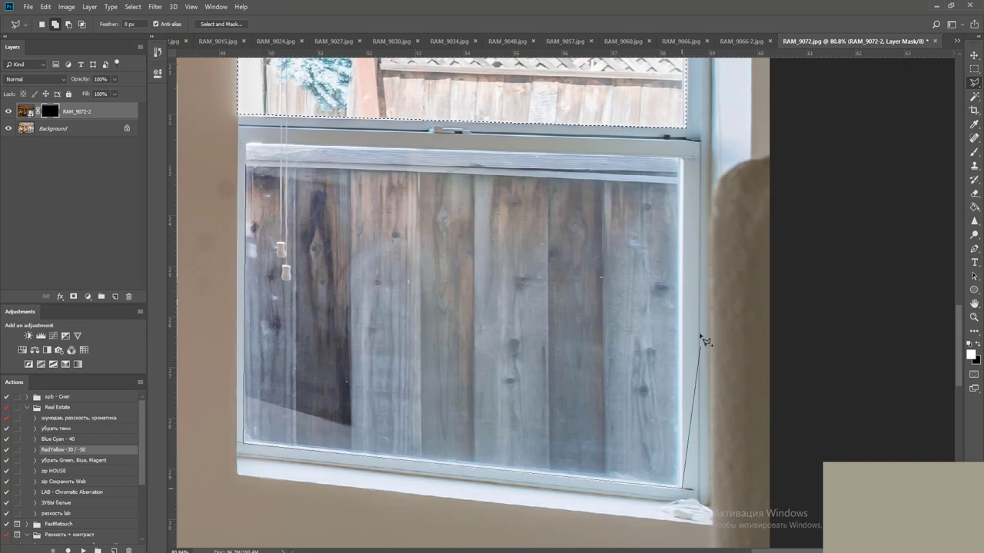
pyautogui.doubleClick(682, 160)
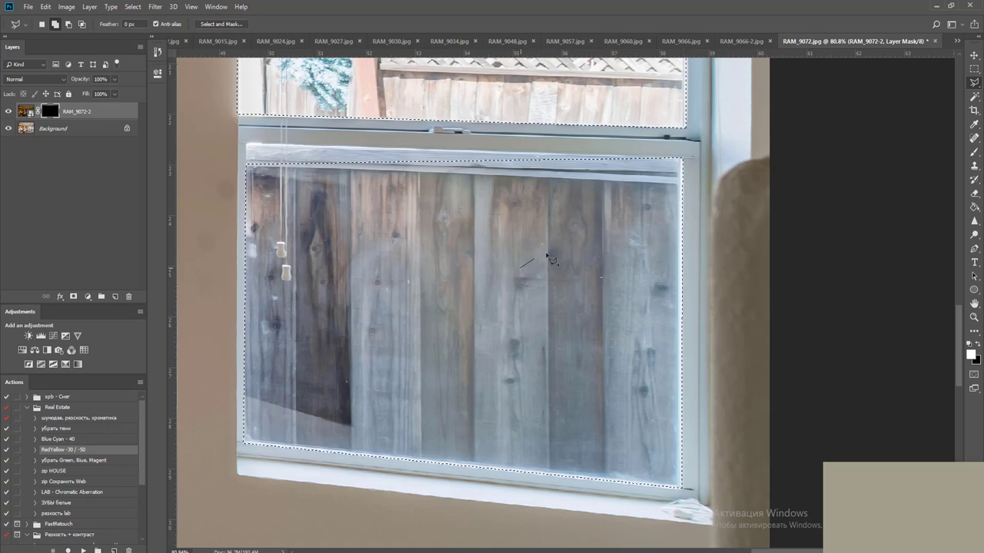
# Extend the rightmost window's lower-pane selection to cover the missing strip along the pane's upper edge
pyautogui.click(684, 160)
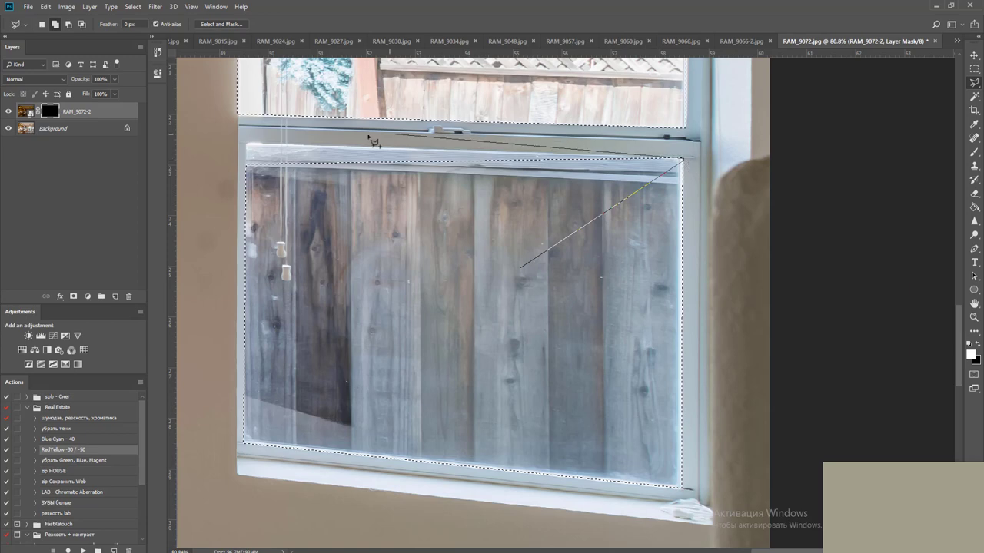
pyautogui.click(245, 145)
pyautogui.doubleClick(332, 240)
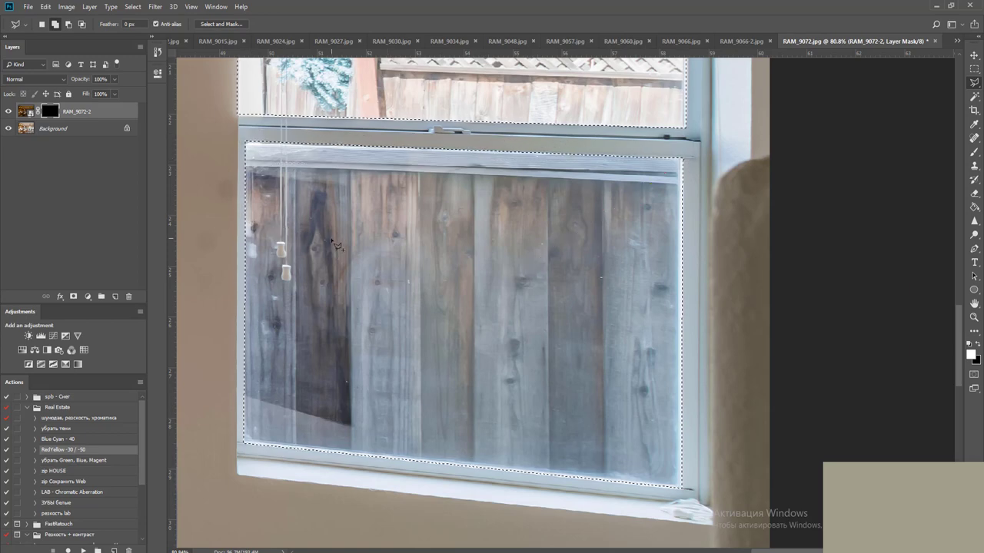
# Fill the selected window panes with white on the RAM_9072-2 mask, deselect, and set the layer's opacity to 84%
pyautogui.hotkey('ctrl', '0')
pyautogui.hotkey('alt', 'BackSpace')
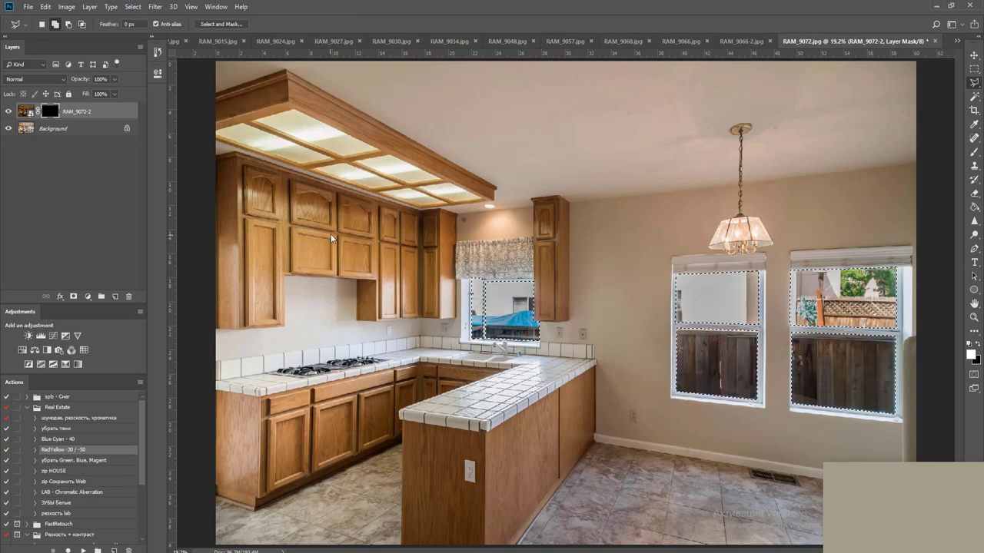
pyautogui.hotkey('ctrl', 'd')
pyautogui.press('m')
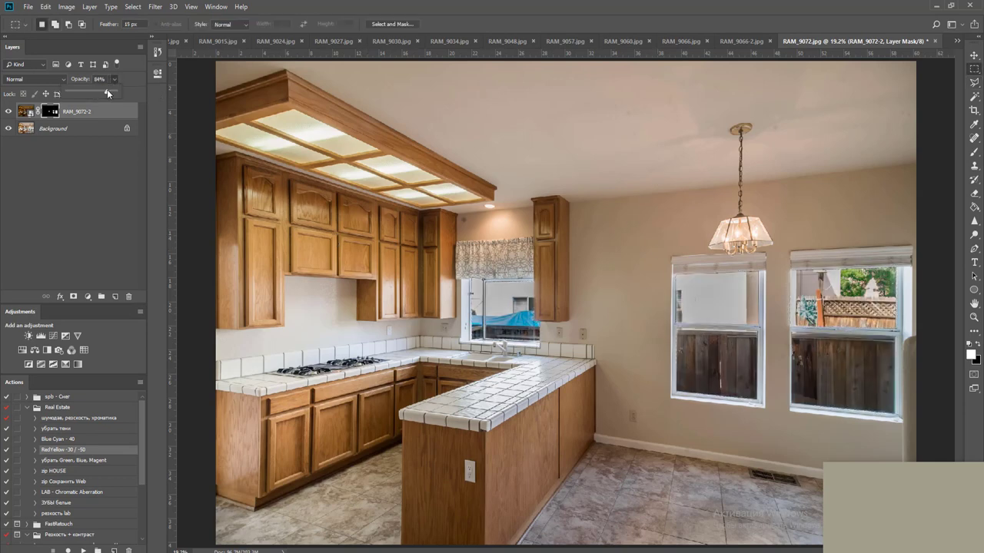
pyautogui.click(698, 4)
# Duplicate the Background layer and mute the copy's red and yellow tones
pyautogui.press('v')
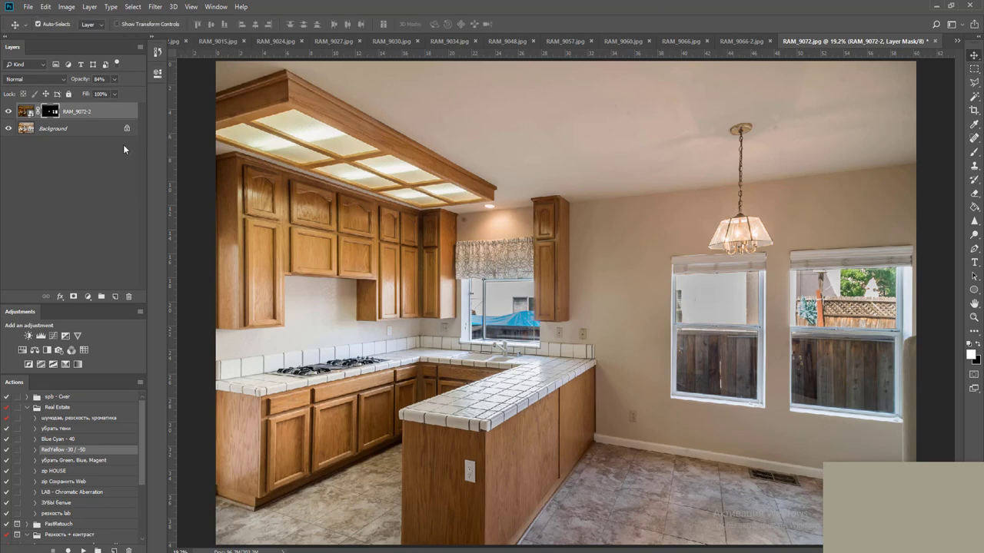
pyautogui.click(85, 132)
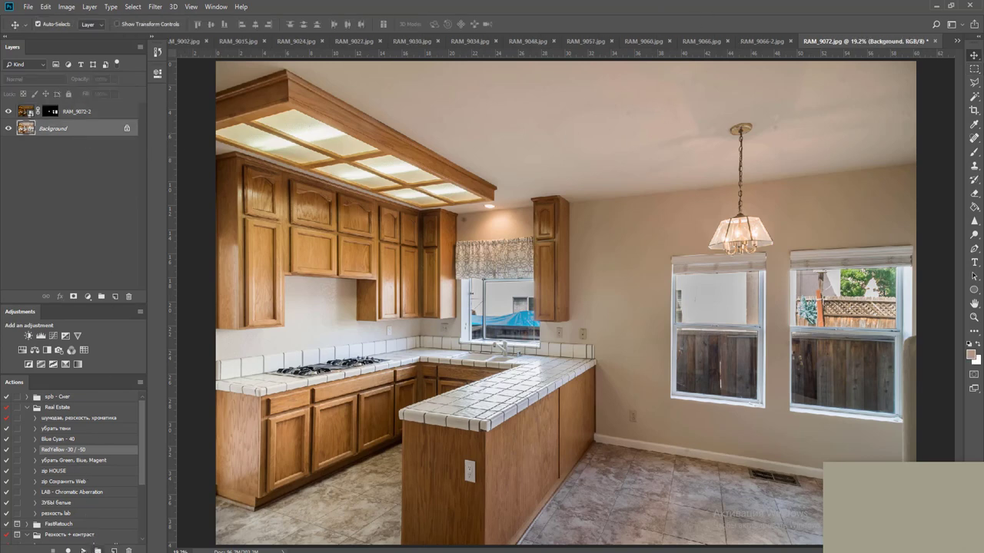
pyautogui.hotkey('ctrl', 'j')
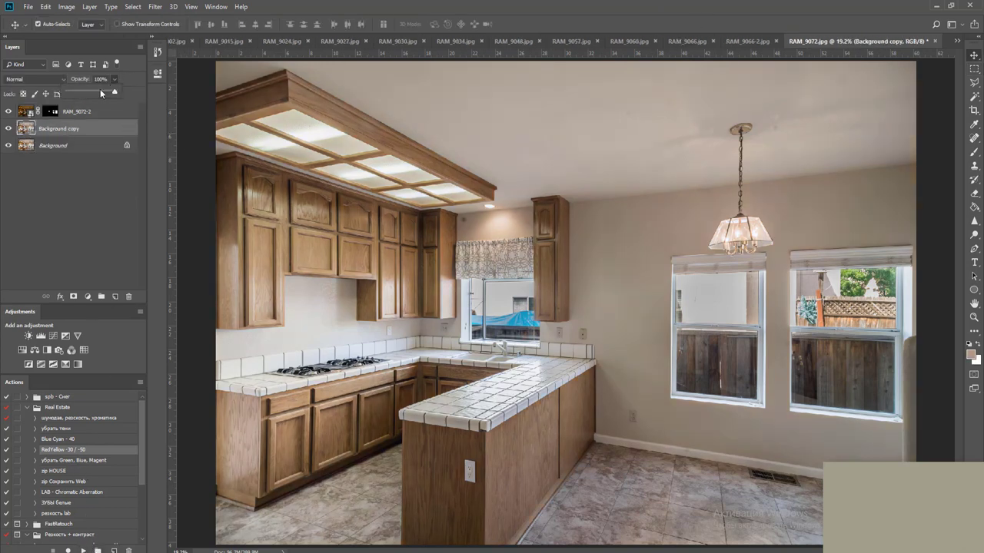
# Add a Curves adjustment above the Background copy with a slight midtone lift, and merge all visible layers
pyautogui.click(53, 335)
pyautogui.click(246, 178)
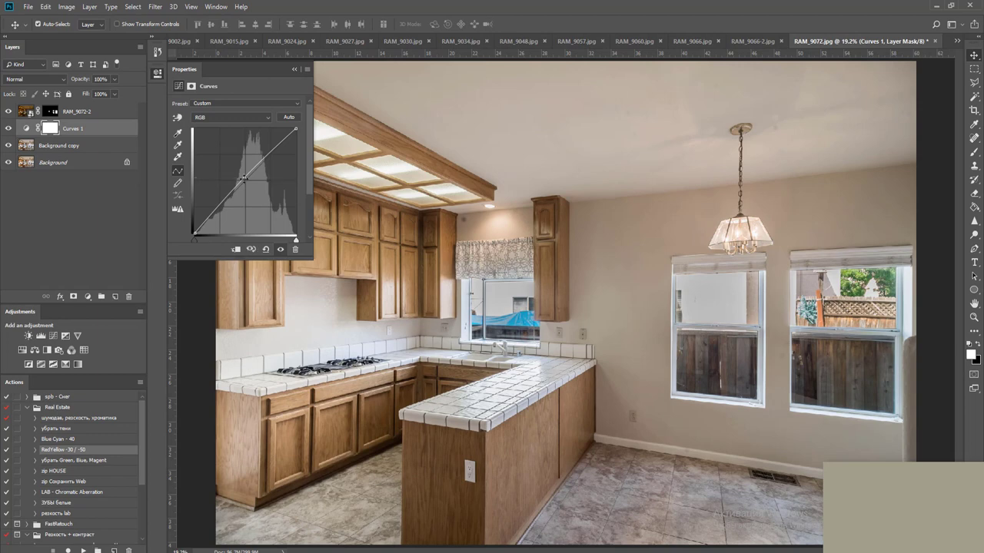
pyautogui.hotkey('ctrl', 'shift', 'e')
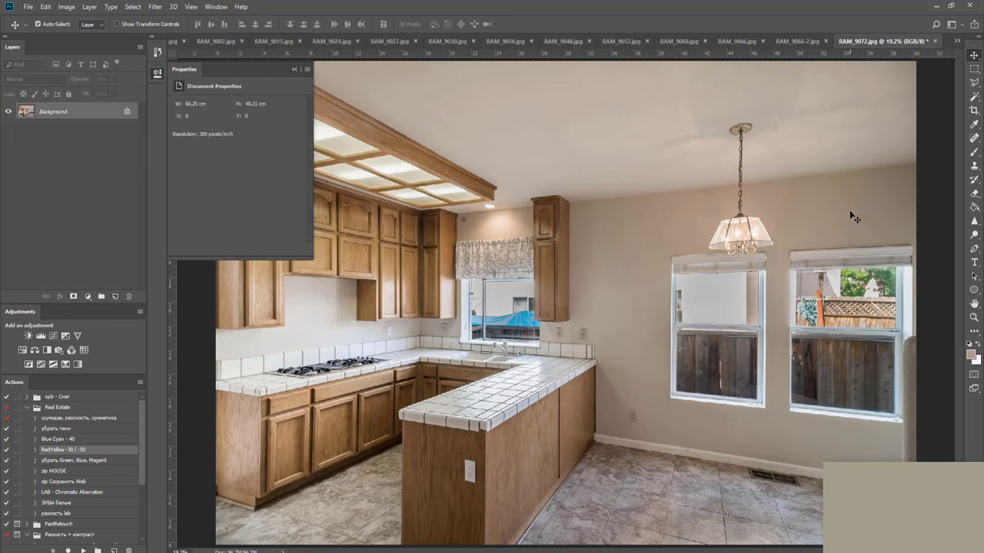
# Remove the spots on the ceiling between the chandelier mount and the photo's right edge with the Spot Healing Brush
pyautogui.press('j')
pyautogui.scroll(5, 817, 110)
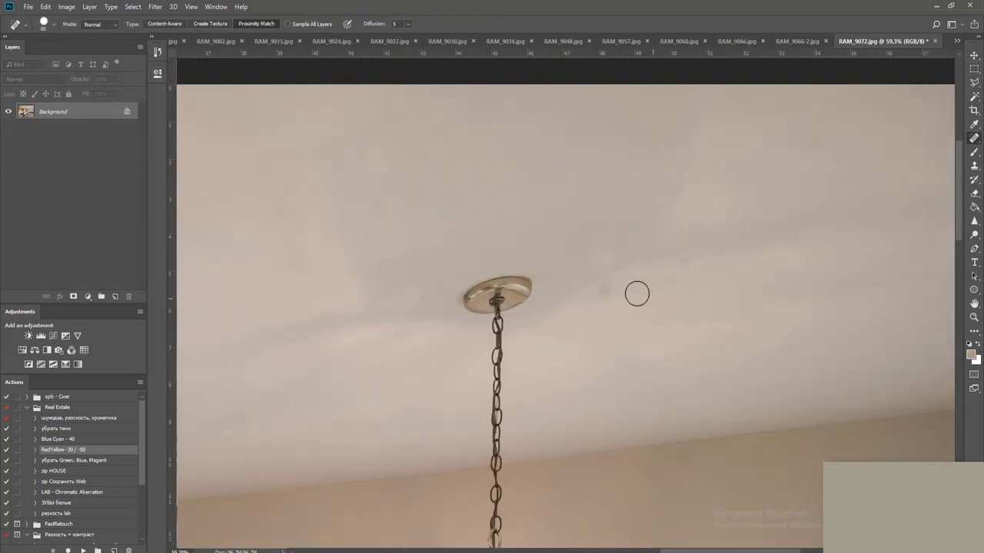
pyautogui.moveTo(751, 228); pyautogui.dragTo(580, 320)
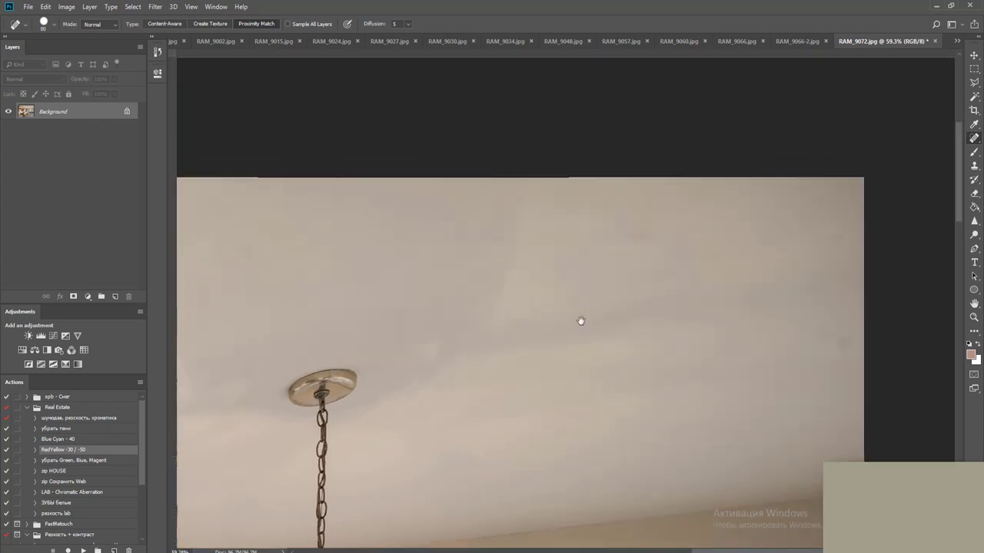
pyautogui.hotkey('ctrl', 'r')
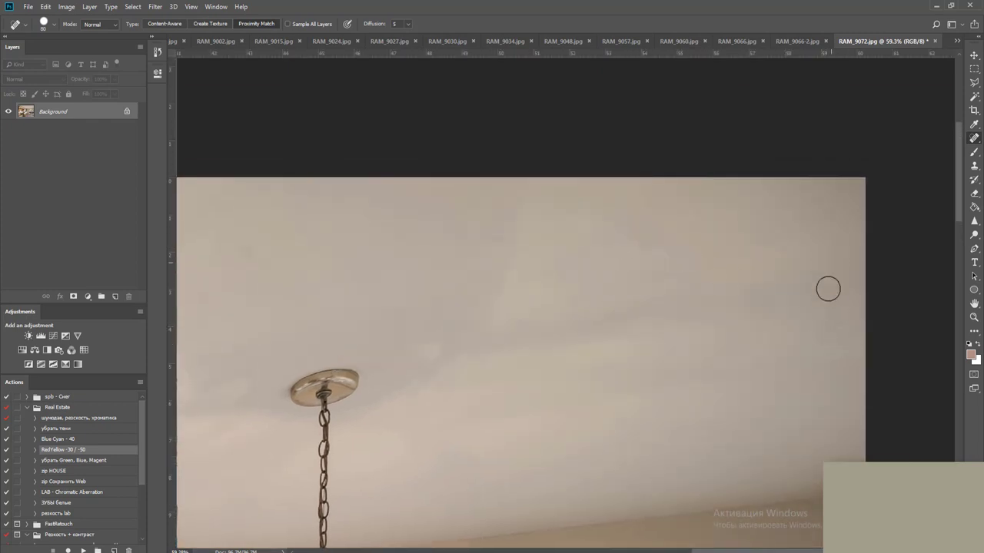
pyautogui.moveTo(829, 335); pyautogui.dragTo(823, 352)
pyautogui.moveTo(679, 346); pyautogui.dragTo(795, 224)
pyautogui.moveTo(556, 215); pyautogui.dragTo(539, 229)
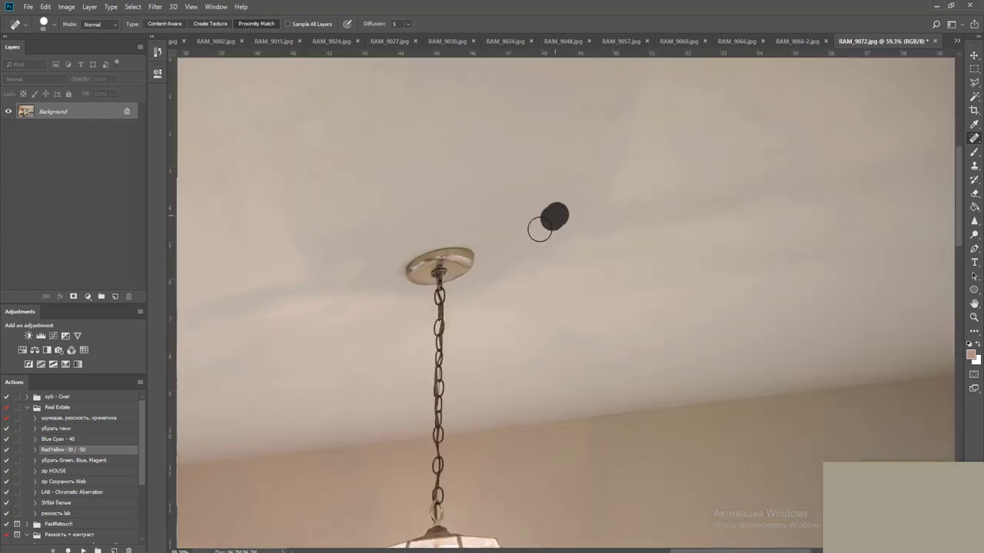
# Heal the small dark spots on the open ceiling area to the left of the chandelier mount
pyautogui.moveTo(400, 153)
pyautogui.mouseDown()
pyautogui.moveTo(597, 251)
pyautogui.moveTo(612, 281)
pyautogui.mouseUp()
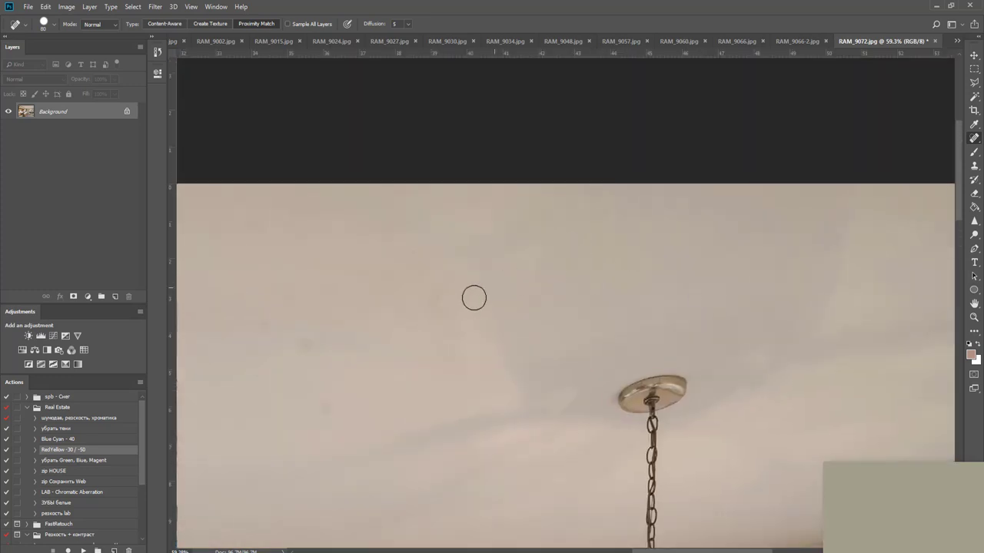
pyautogui.moveTo(492, 304)
pyautogui.mouseDown()
pyautogui.moveTo(635, 228)
pyautogui.moveTo(584, 228)
pyautogui.moveTo(602, 262)
pyautogui.moveTo(587, 286)
pyautogui.mouseUp()
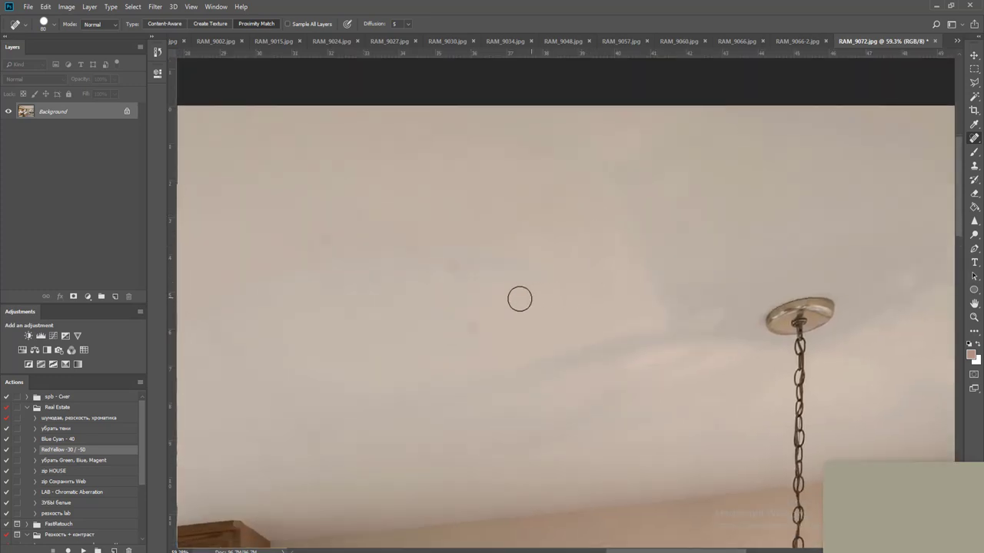
pyautogui.moveTo(468, 310); pyautogui.dragTo(472, 333)
pyautogui.moveTo(407, 237); pyautogui.dragTo(456, 274)
pyautogui.moveTo(378, 227); pyautogui.dragTo(362, 226)
pyautogui.scroll(-1, 455, 270)
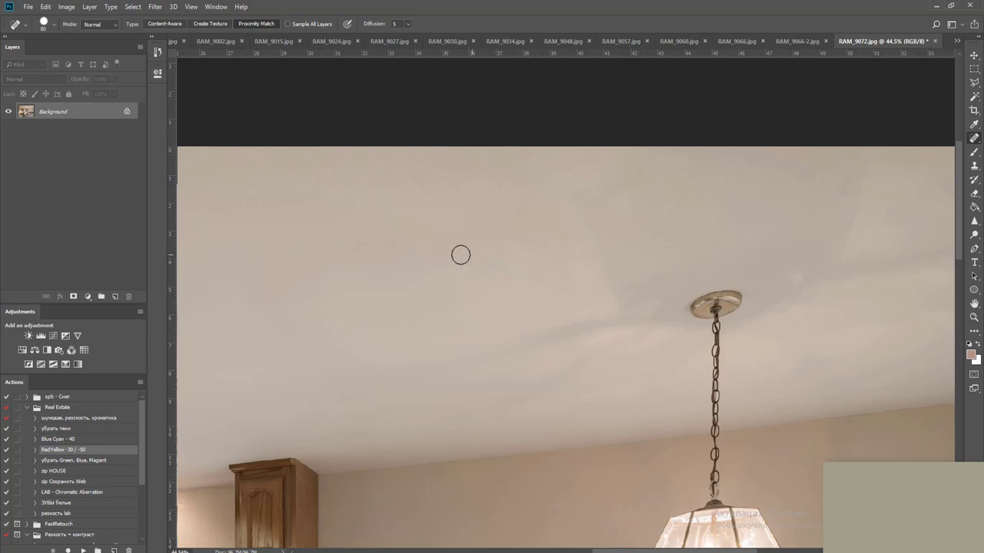
pyautogui.scroll(1, 451, 256)
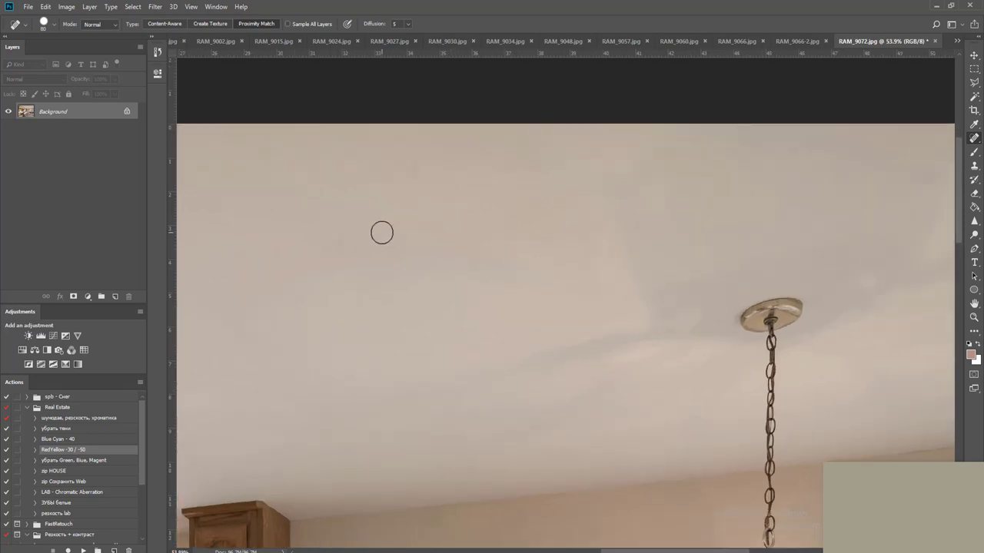
pyautogui.click(344, 230)
# Clone away the mark on the baseboard below the dining area windows with the Clone Stamp
pyautogui.scroll(-1, 495, 310)
pyautogui.scroll(-3, 495, 311)
pyautogui.moveTo(476, 332); pyautogui.dragTo(482, 203)
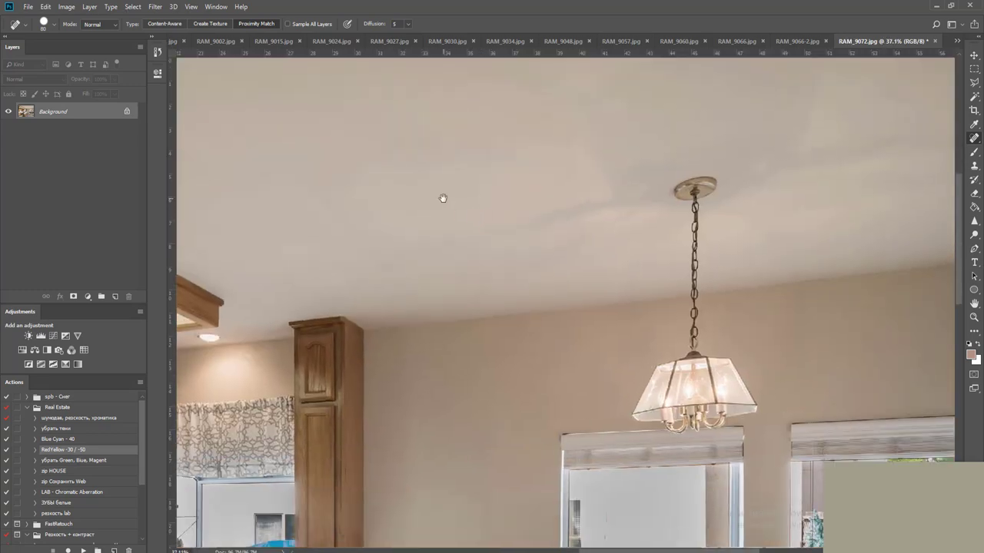
pyautogui.moveTo(387, 141); pyautogui.dragTo(456, 277)
pyautogui.moveTo(614, 459); pyautogui.dragTo(489, 276)
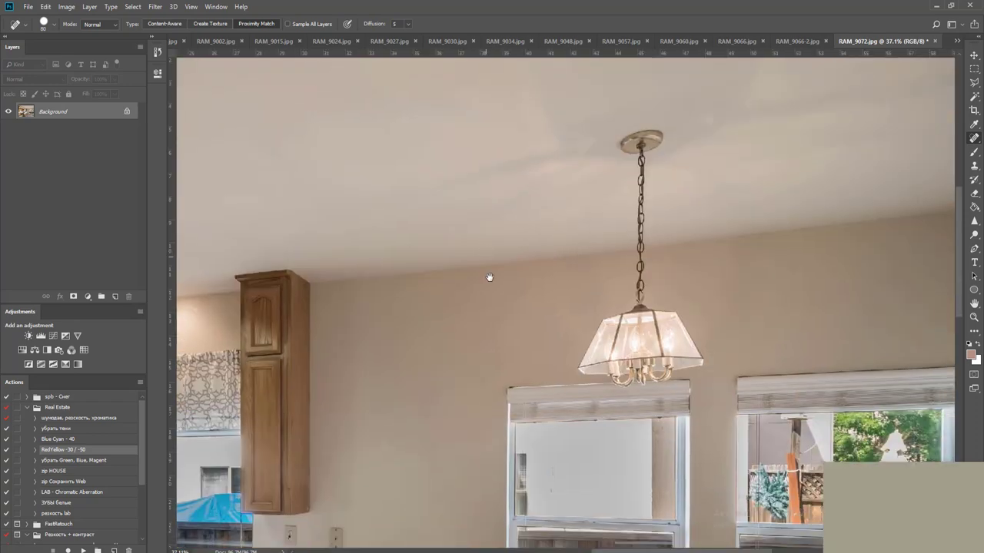
pyautogui.moveTo(560, 315); pyautogui.dragTo(468, 246)
pyautogui.moveTo(483, 311); pyautogui.dragTo(494, 142)
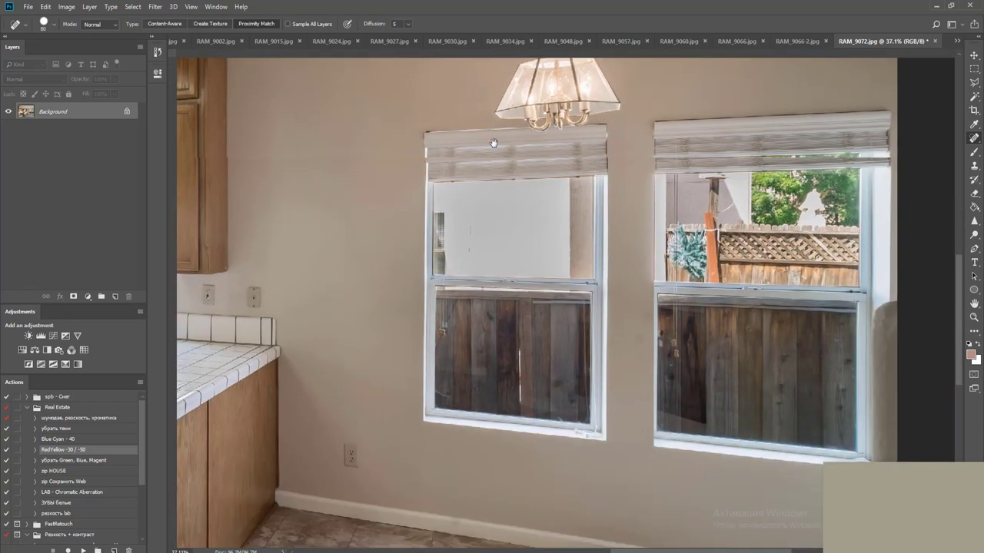
pyautogui.moveTo(635, 325); pyautogui.dragTo(620, 269)
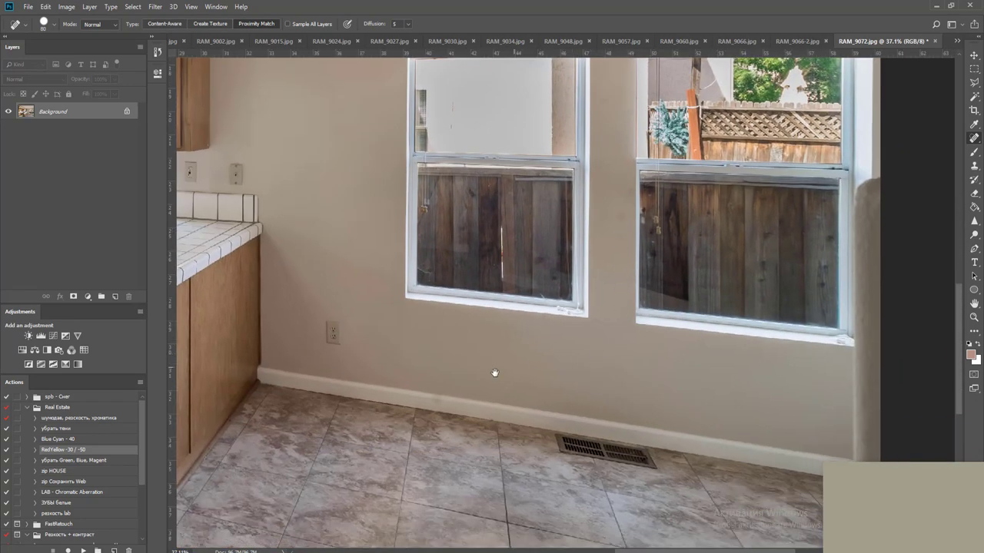
pyautogui.scroll(3, 441, 399)
pyautogui.press('s')
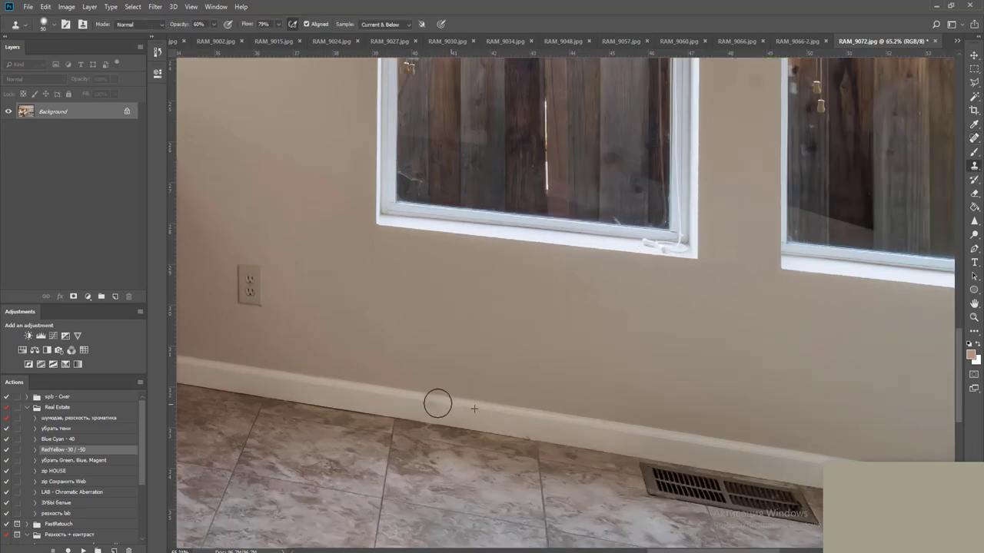
pyautogui.scroll(-3, 451, 404)
pyautogui.scroll(-2, 461, 393)
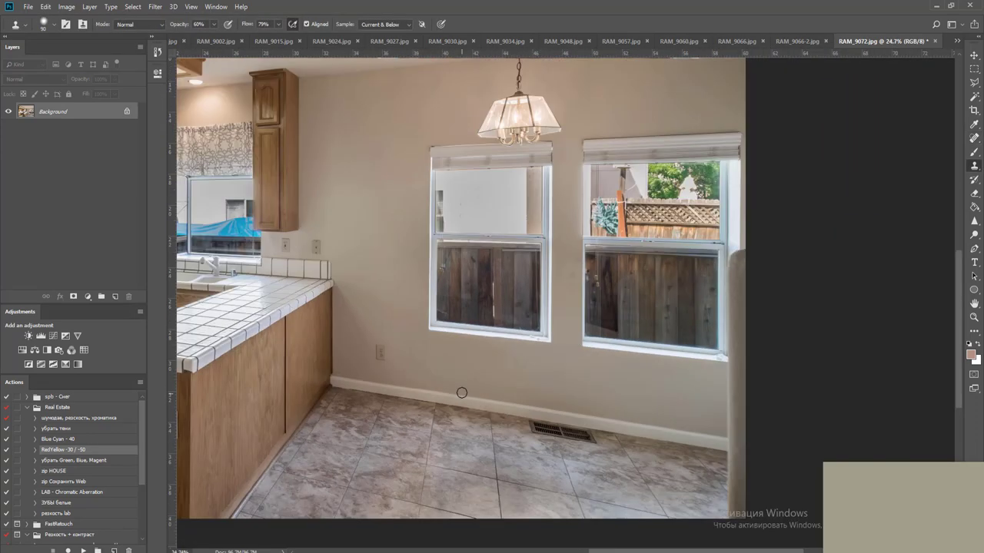
# Heal the dark spot on the wall above the kitchen window's patterned curtain with the Spot Healing Brush
pyautogui.press('j')
pyautogui.moveTo(398, 275)
pyautogui.mouseDown()
pyautogui.moveTo(496, 310)
pyautogui.moveTo(519, 355)
pyautogui.mouseUp()
pyautogui.moveTo(488, 278); pyautogui.dragTo(558, 412)
pyautogui.scroll(2, 529, 288)
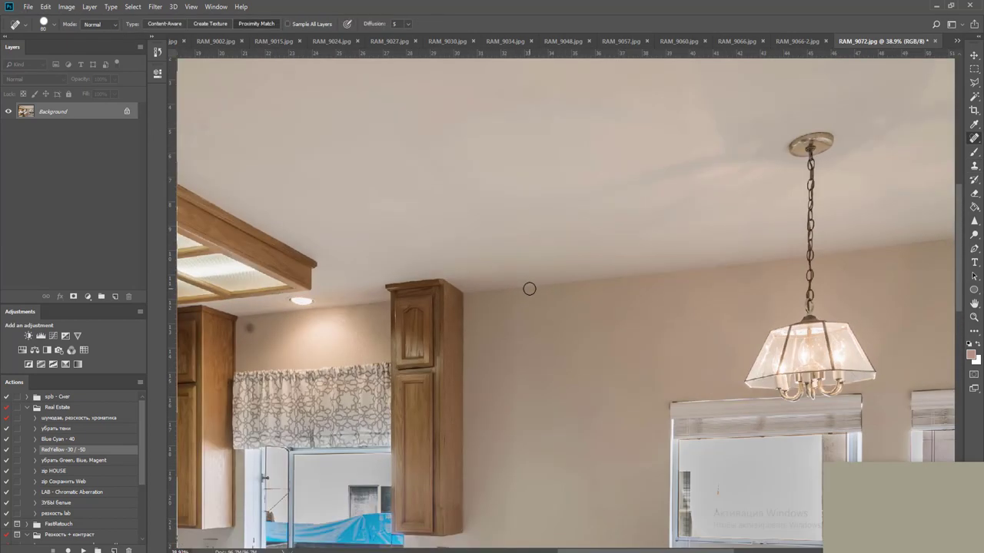
pyautogui.scroll(-3, 352, 339)
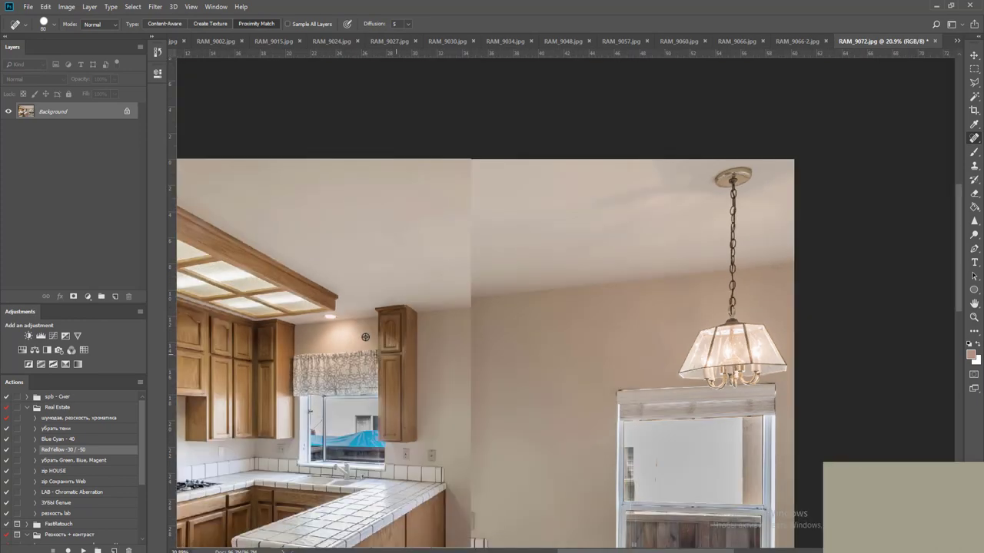
pyautogui.scroll(2, 361, 296)
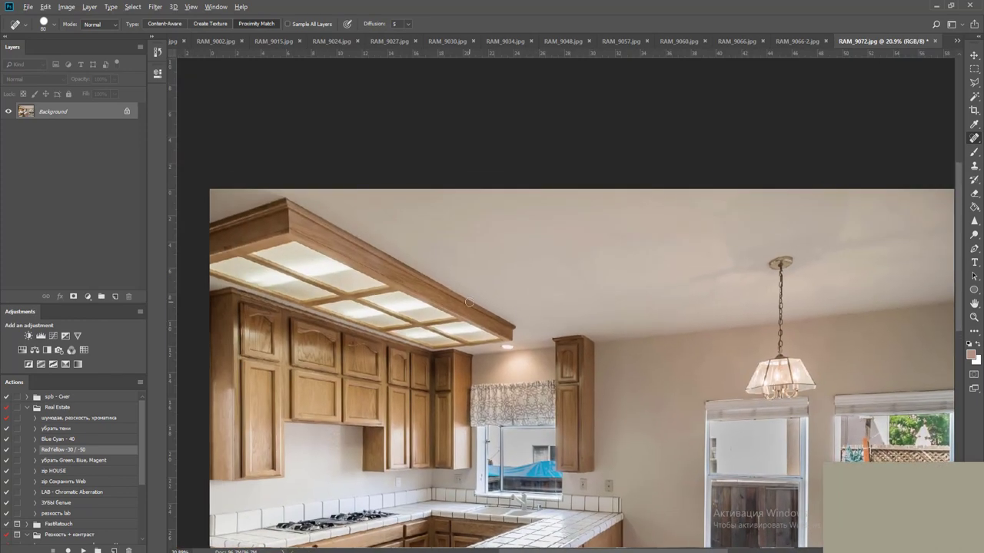
pyautogui.scroll(-2, 468, 302)
# Save RAM_9072.jpg as a baseline standard JPEG at maximum quality 12 and close it
pyautogui.hotkey('ctrl', 's')
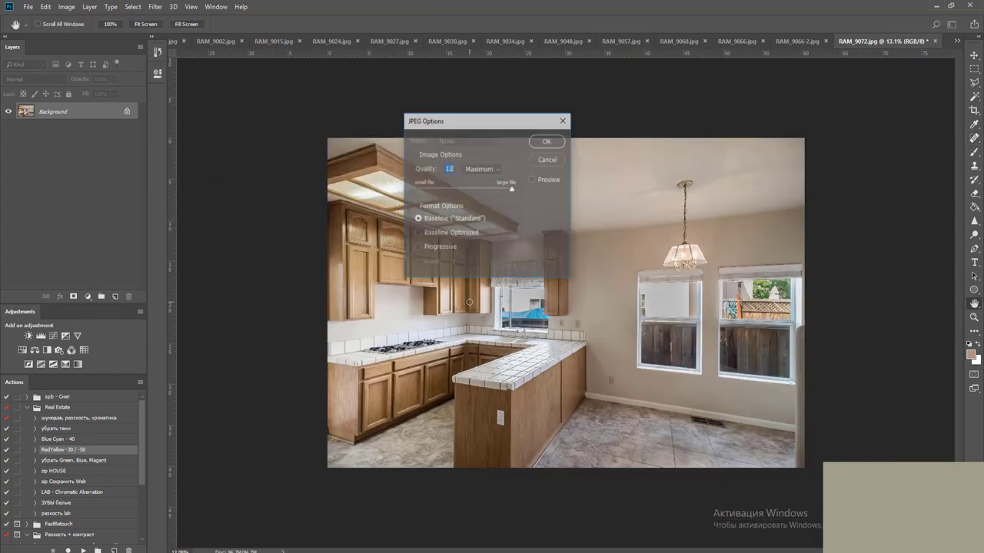
pyautogui.press('Return')
pyautogui.hotkey('ctrl', 'w')
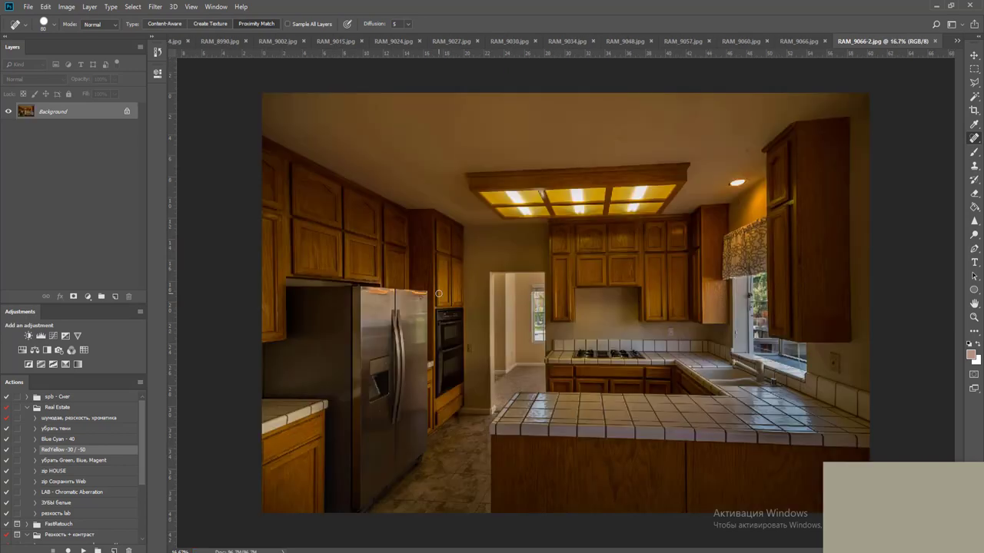
# Duplicate the darker RAM_9066-2.jpg exposure's layer and place the copy over the photo in RAM_9066.jpg
pyautogui.click(800, 42)
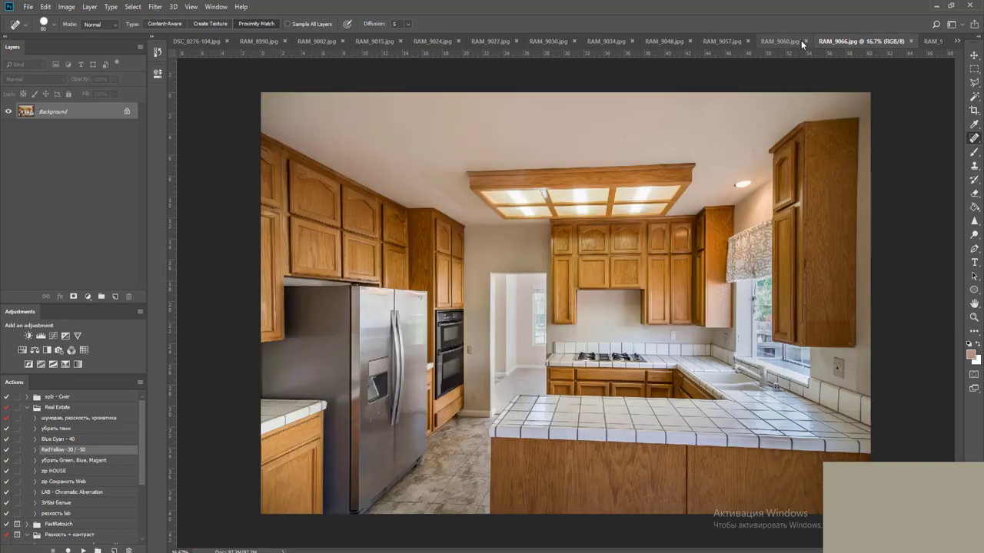
pyautogui.click(933, 41)
pyautogui.press('v')
pyautogui.hotkey('ctrl', 'j')
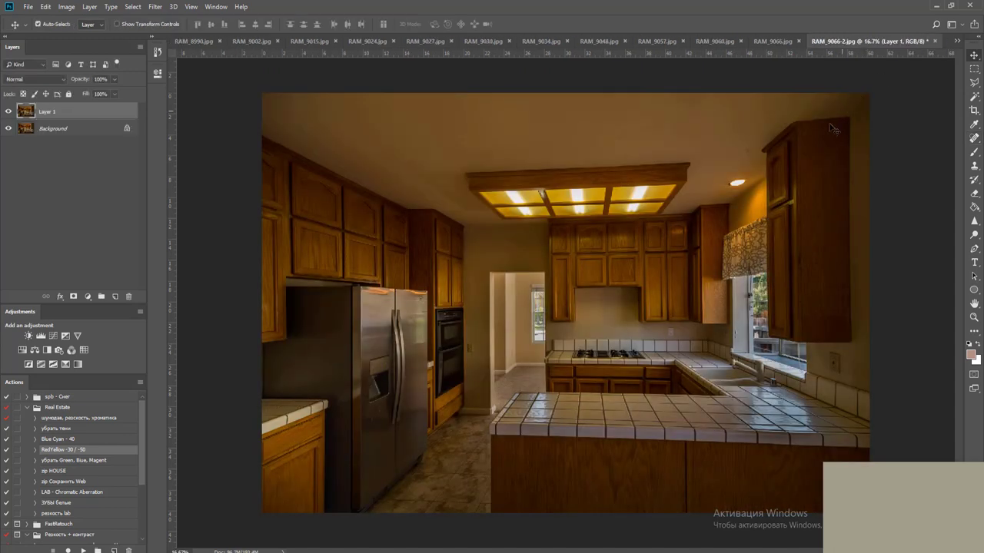
pyautogui.moveTo(774, 187); pyautogui.dragTo(732, 164)
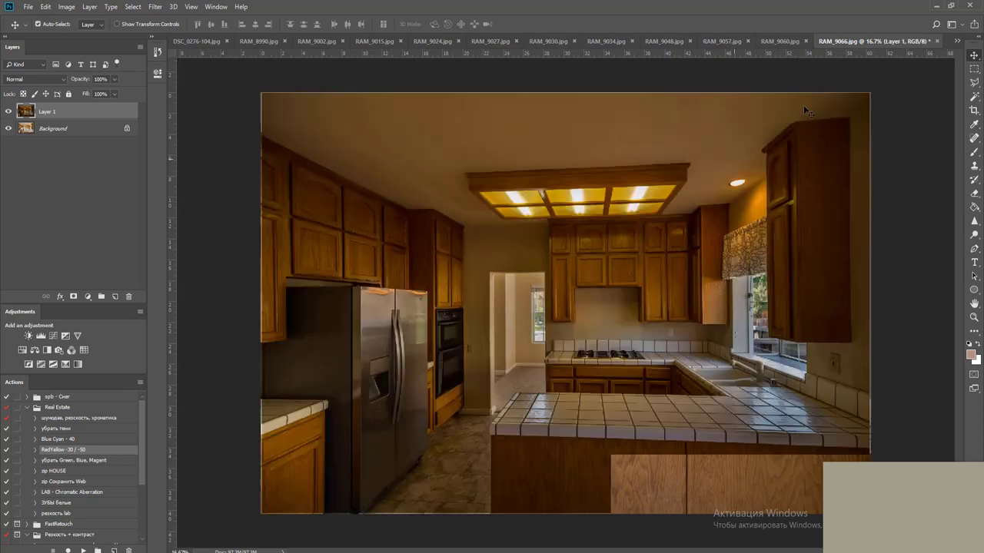
# Close RAM_9066-2.jpg without saving its changes
pyautogui.click(956, 43)
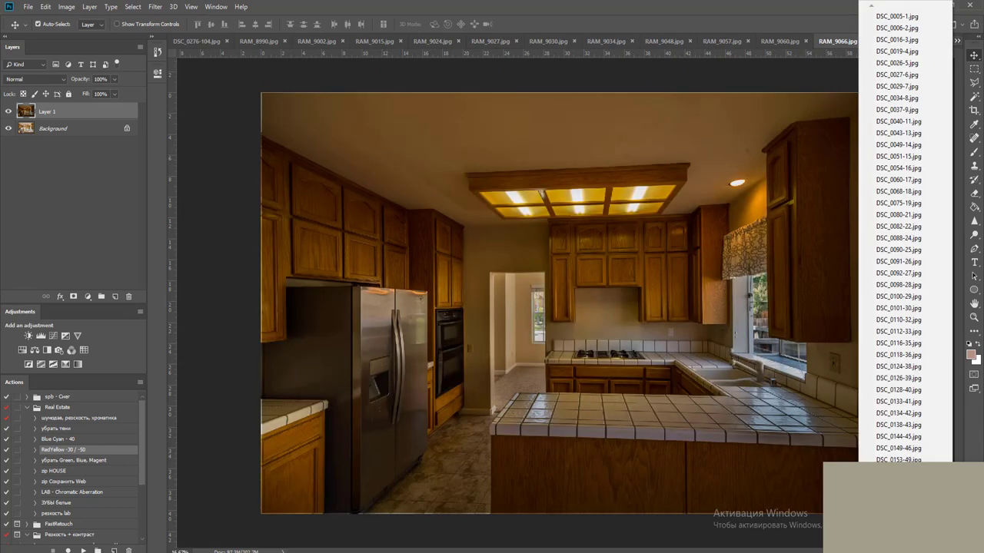
pyautogui.scroll(-14, 905, 231)
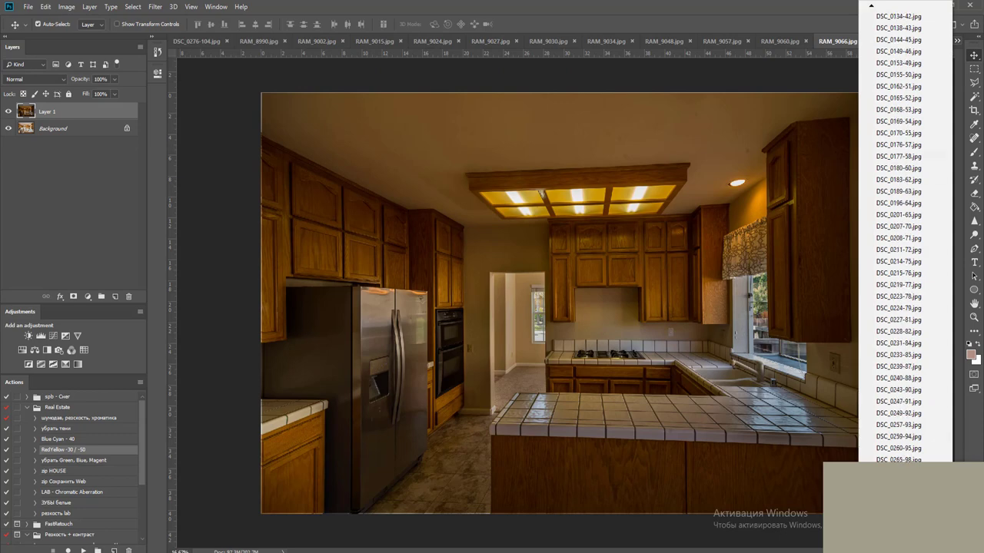
pyautogui.scroll(-3, 899, 230)
pyautogui.click(899, 459)
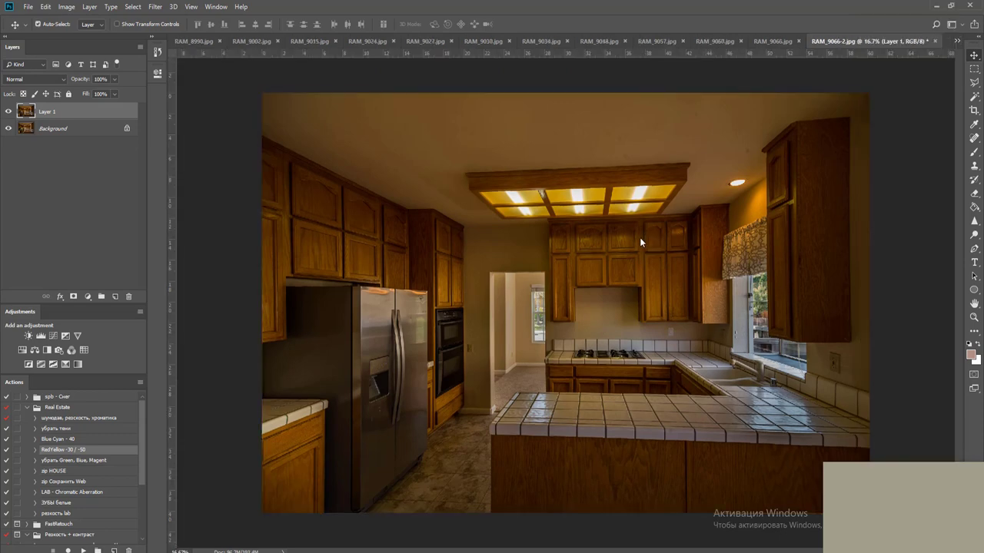
pyautogui.hotkey('ctrl', 'w')
pyautogui.click(485, 210)
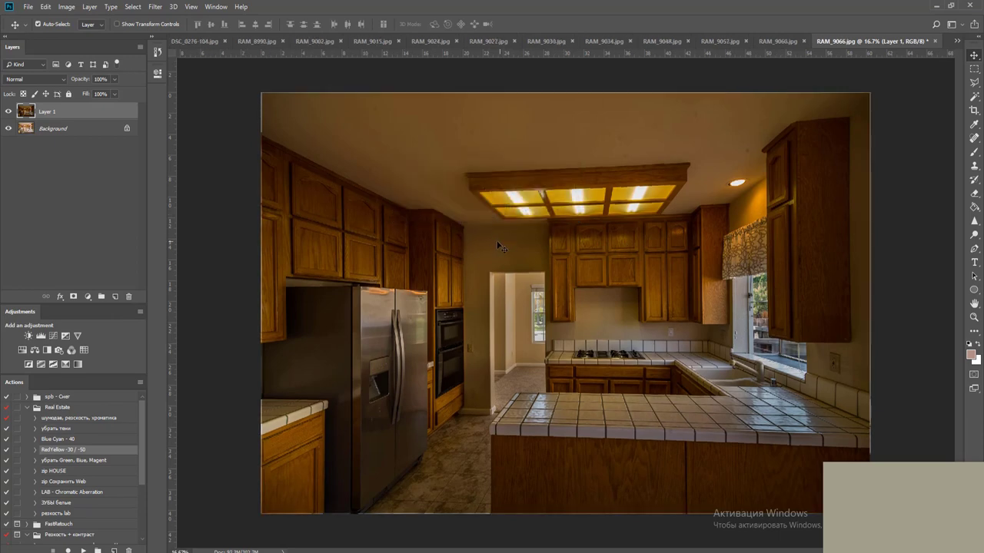
# Hide Layer 1 with a black mask and set guides along the doorway window's left edge and below its blind
pyautogui.keyDown('alt'); pyautogui.click(73, 296); pyautogui.keyUp('alt')
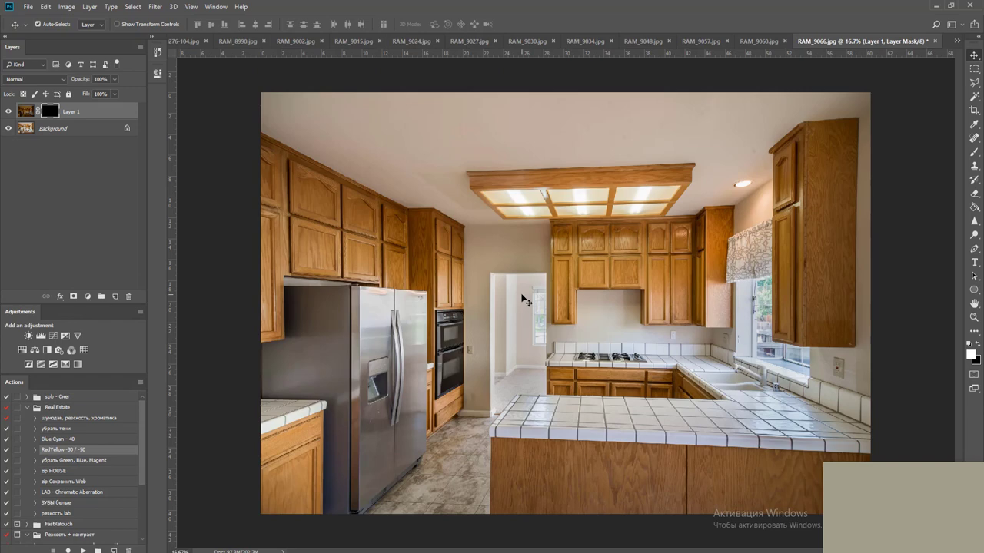
pyautogui.press('z')
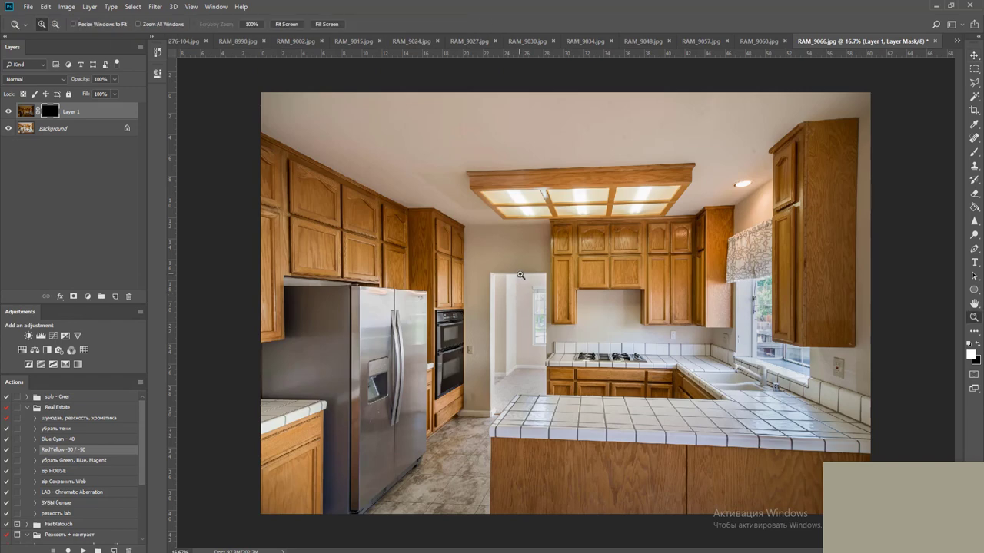
pyautogui.click(542, 320)
pyautogui.press('v')
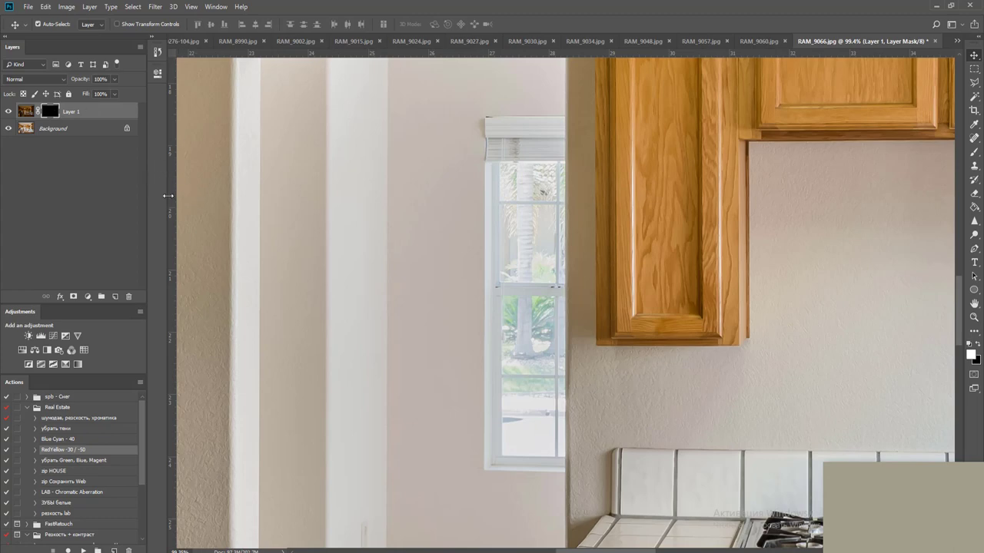
pyautogui.moveTo(173, 200); pyautogui.dragTo(484, 244)
pyautogui.moveTo(486, 55); pyautogui.dragTo(511, 159)
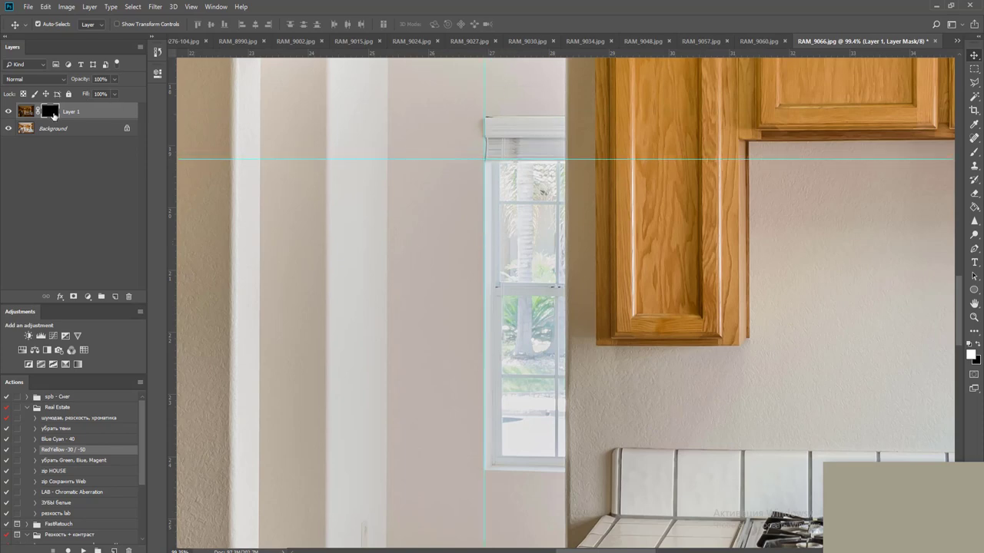
# Disable Layer 1's mask and nudge the dark exposure right and down to align its doorway window with the guides
pyautogui.keyDown('shift'); pyautogui.click(52, 114); pyautogui.keyUp('shift')
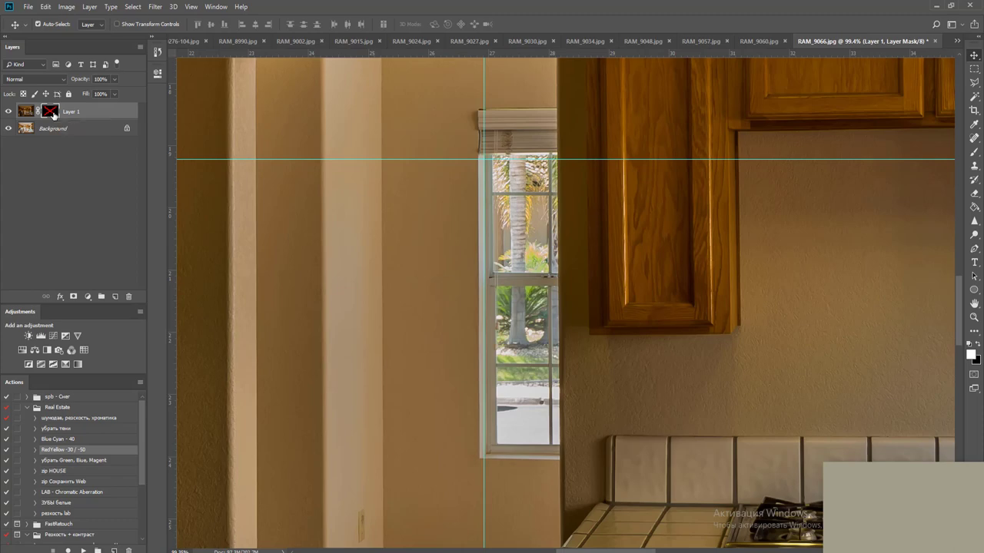
pyautogui.press('Right')
pyautogui.press('Right')
pyautogui.press('Right')
pyautogui.press('Right')
pyautogui.press('Right')
pyautogui.press('Right')
pyautogui.press('Right')
pyautogui.press('Right')
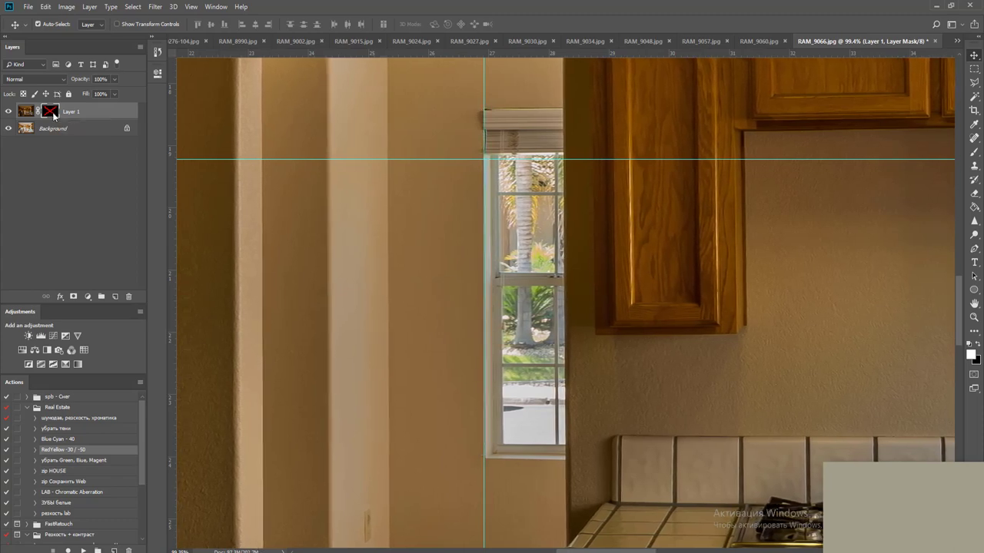
pyautogui.press('Down')
pyautogui.press('Down')
pyautogui.press('Down')
pyautogui.press('Down')
pyautogui.press('Down')
pyautogui.press('Down')
pyautogui.press('Down')
pyautogui.press('Down')
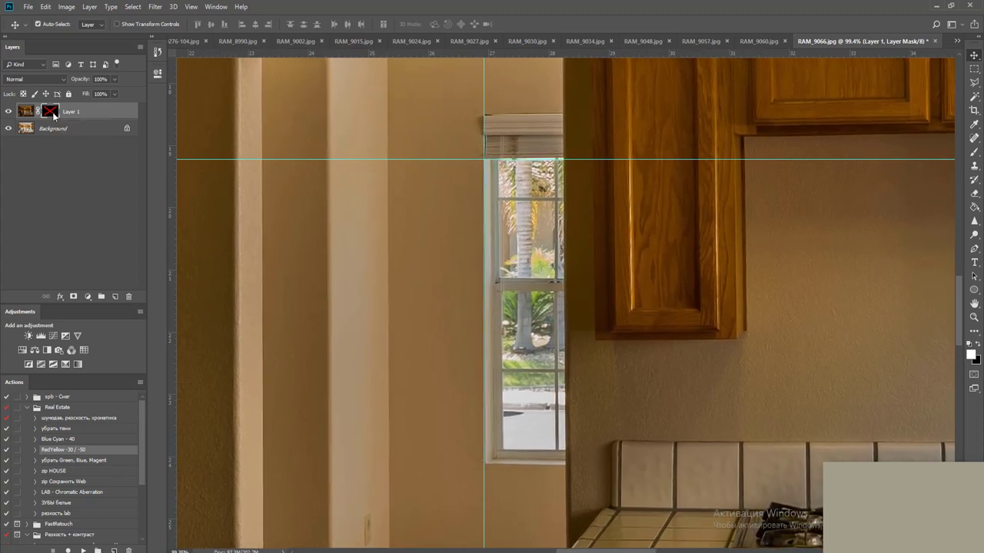
pyautogui.press('Up')
pyautogui.press('Up')
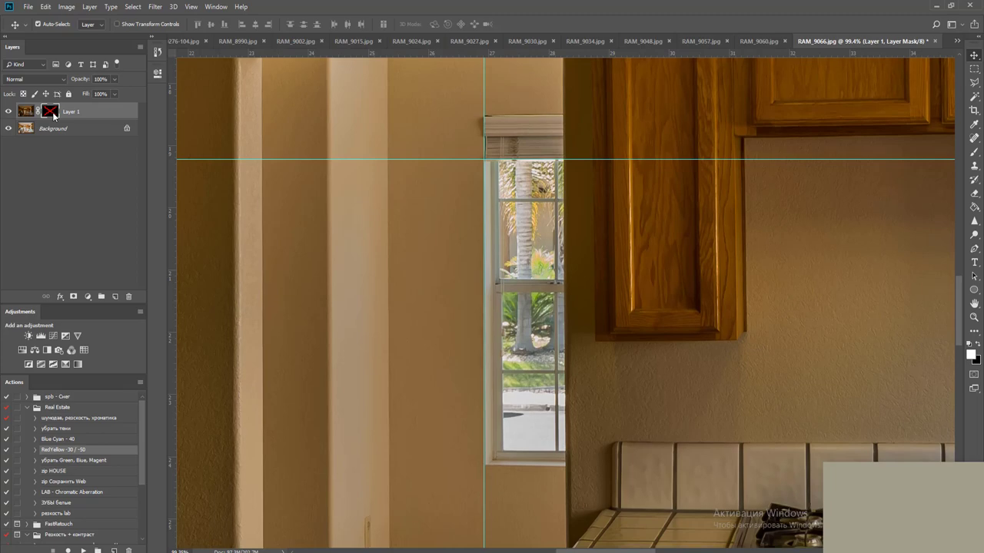
pyautogui.scroll(-5, 410, 277)
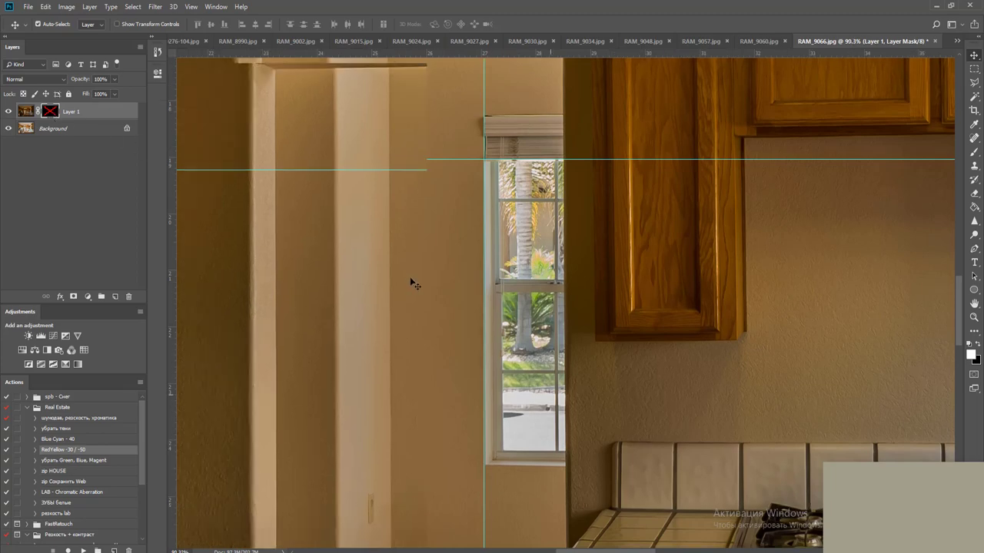
# Hide Layer 1 to compare the countertop and sink window with the base photo, and try deleting the layer
pyautogui.moveTo(687, 386); pyautogui.dragTo(285, 190)
pyautogui.moveTo(656, 401); pyautogui.dragTo(338, 271)
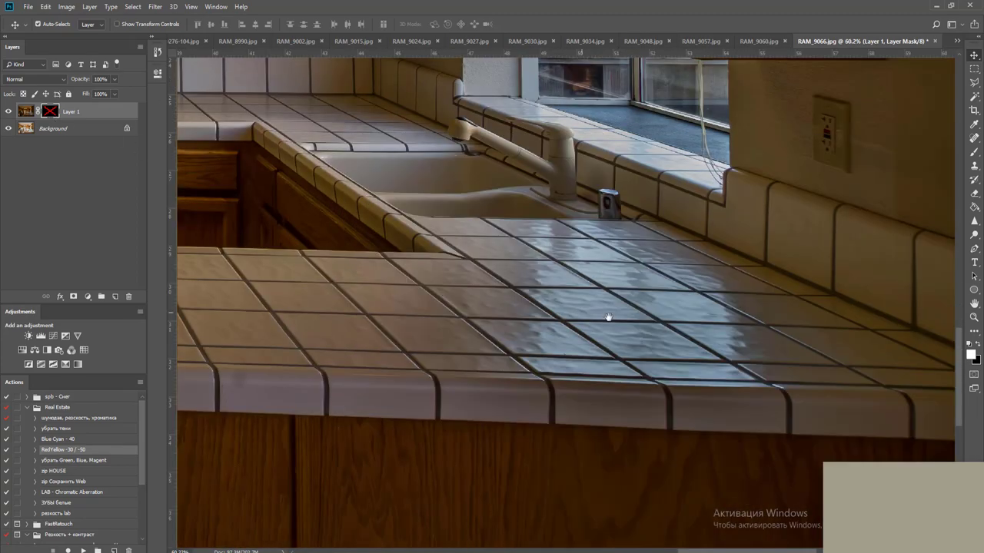
pyautogui.moveTo(633, 322); pyautogui.dragTo(330, 338)
pyautogui.click(9, 112)
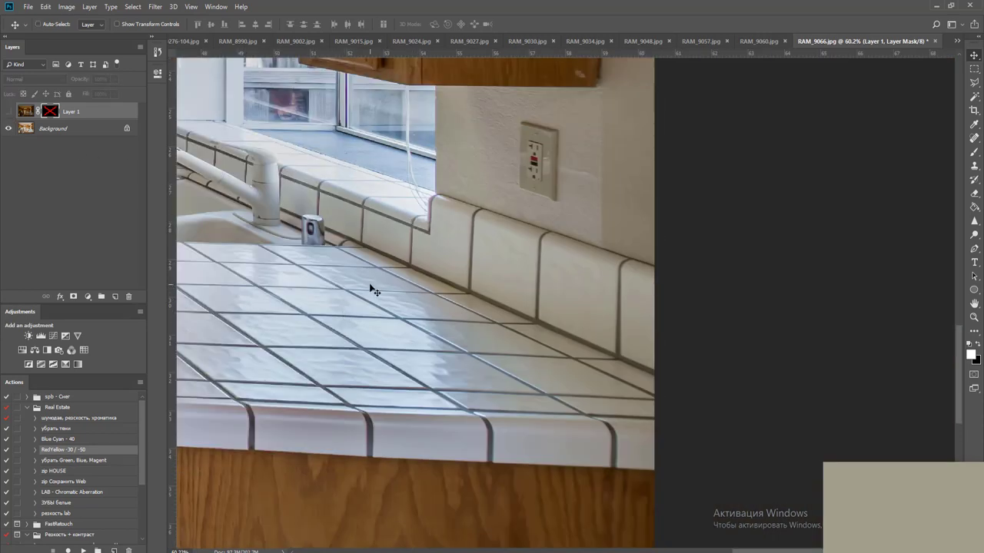
pyautogui.hotkey('ctrl', '0')
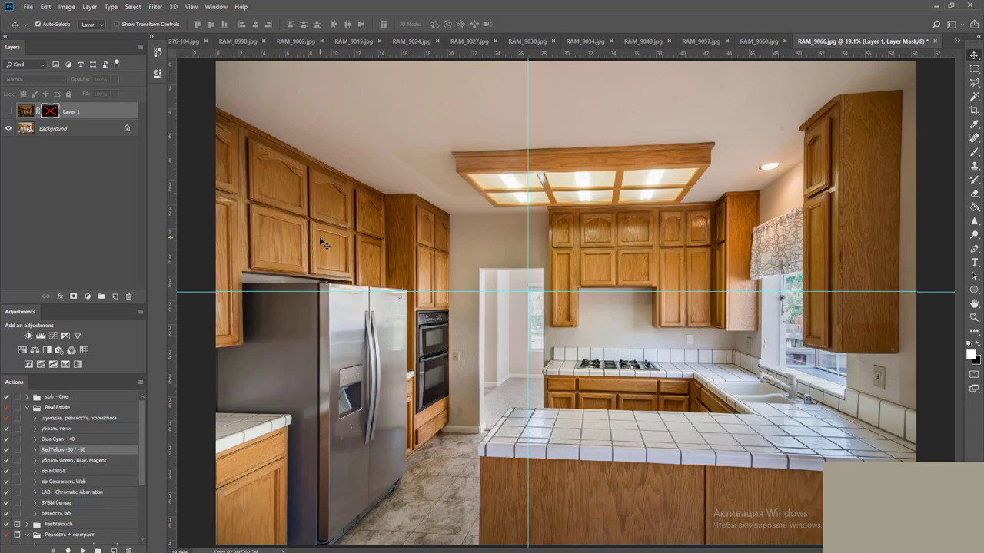
pyautogui.press('Delete')
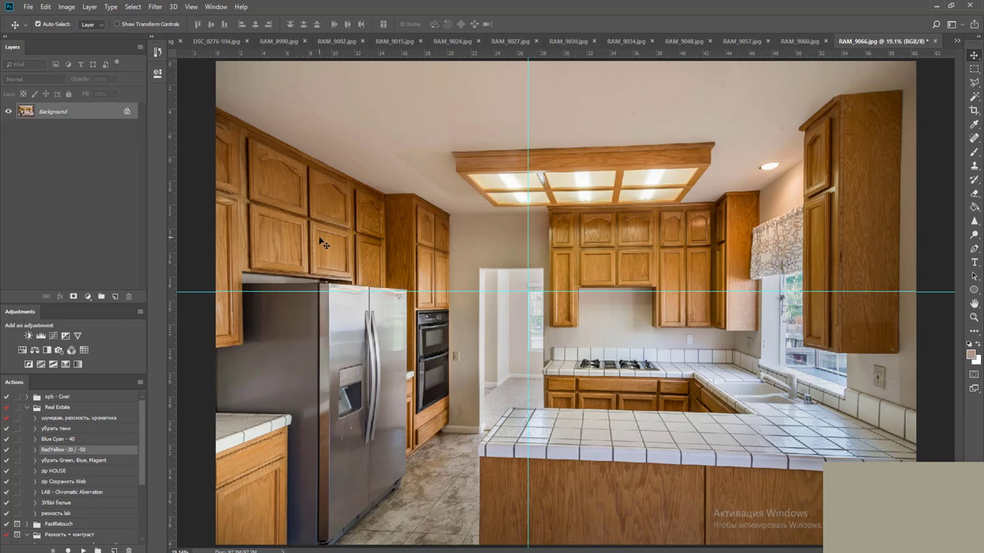
pyautogui.hotkey('ctrl', 'z')
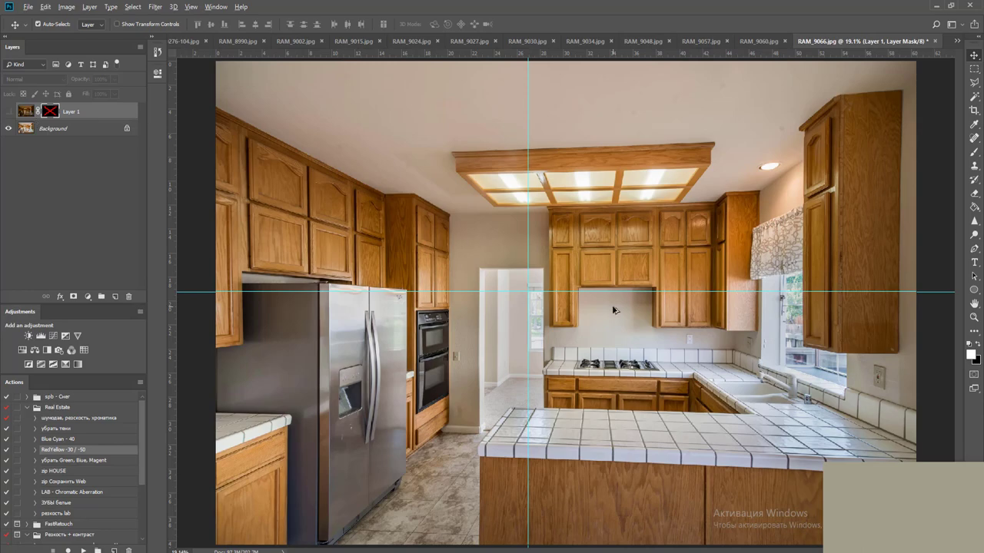
# Show Layer 1 over the doorway window and re-enable its black mask
pyautogui.scroll(10, 565, 308)
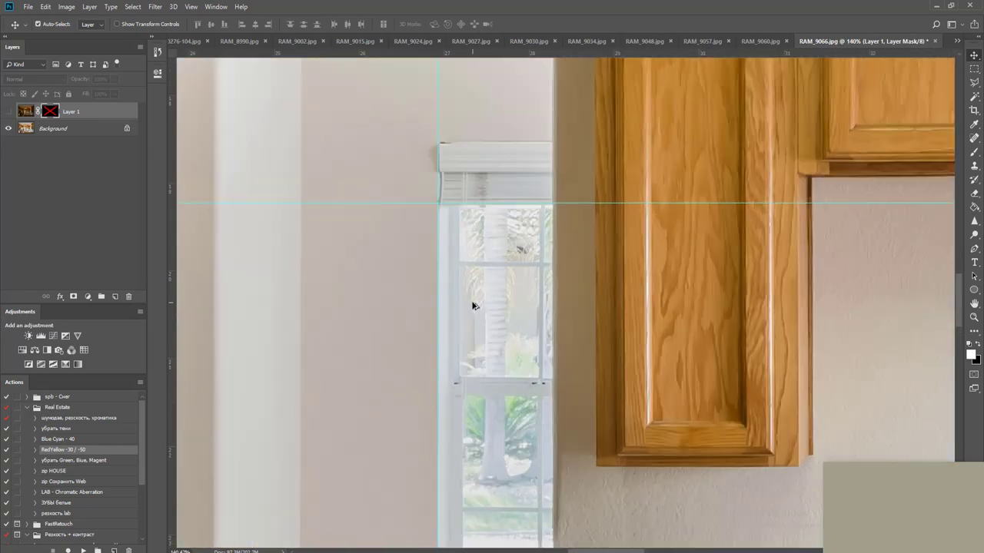
pyautogui.moveTo(498, 316); pyautogui.dragTo(500, 209)
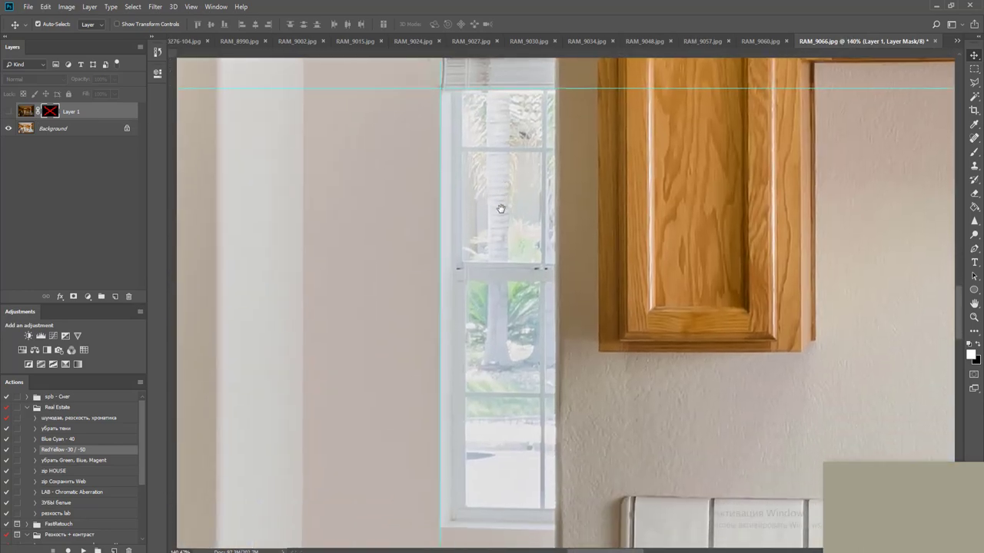
pyautogui.click(8, 112)
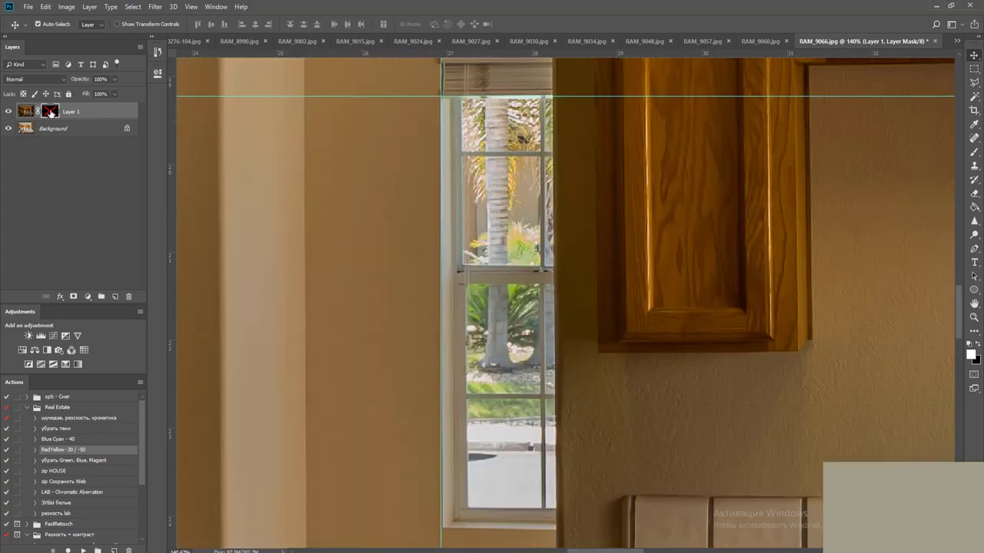
pyautogui.hotkey('ctrl', 'i')
# Outline the doorway window's glass with the Polygonal Lasso, fill the selection with white on Layer 1's mask, and deselect
pyautogui.press('l')
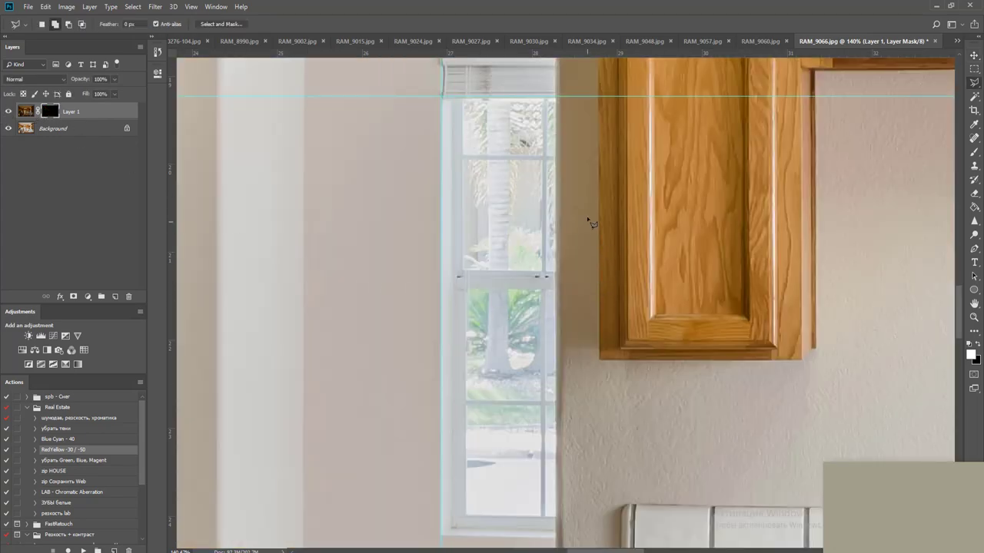
pyautogui.click(462, 102)
pyautogui.click(465, 514)
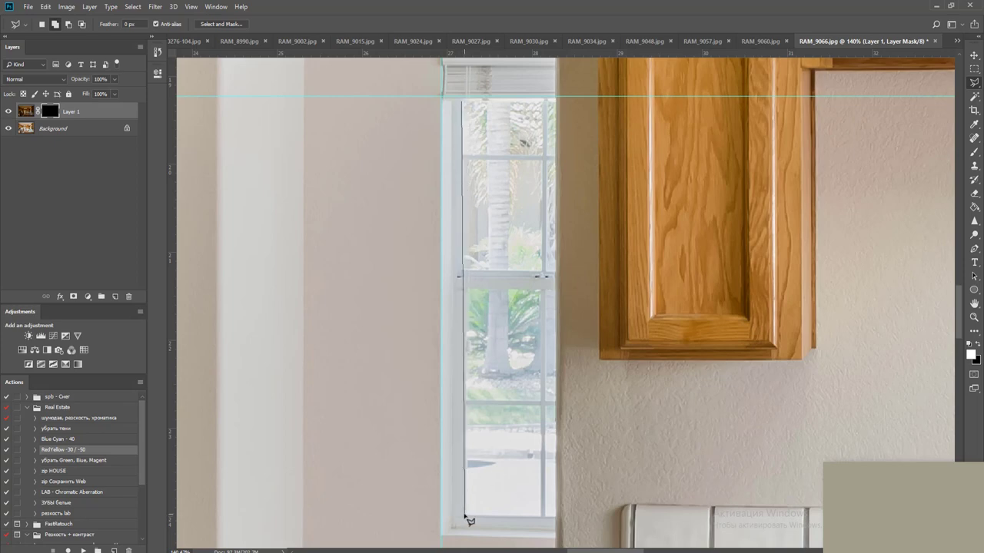
pyautogui.click(557, 517)
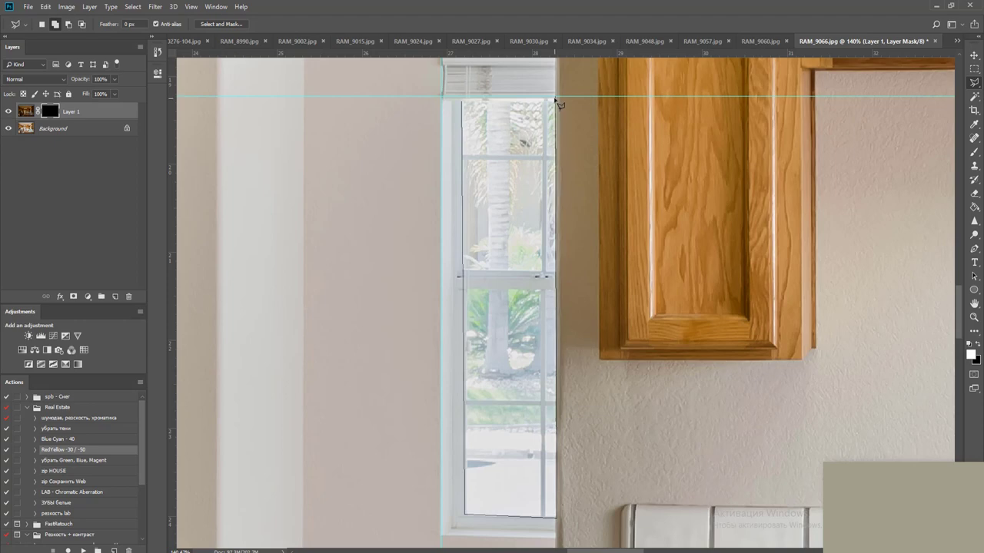
pyautogui.click(464, 100)
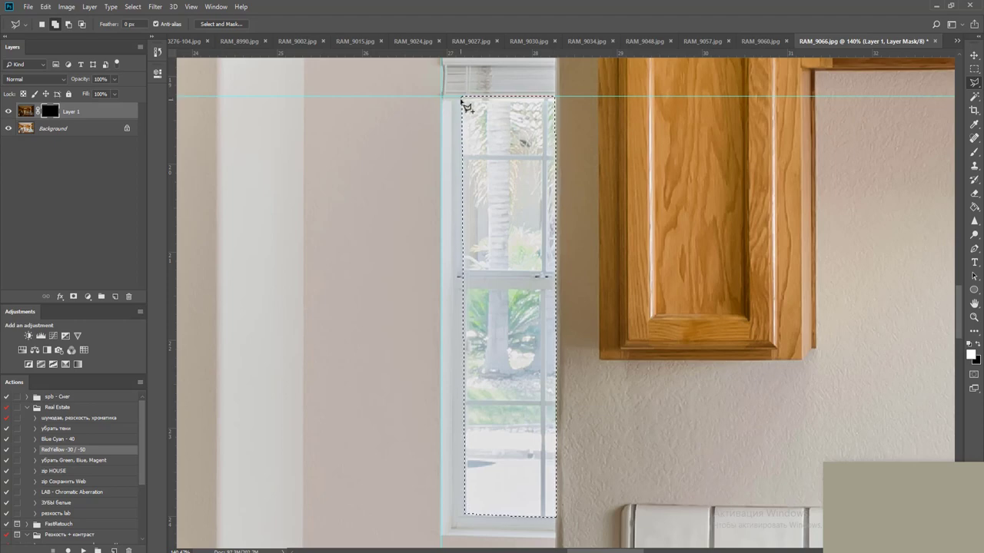
pyautogui.hotkey('alt', 'BackSpace')
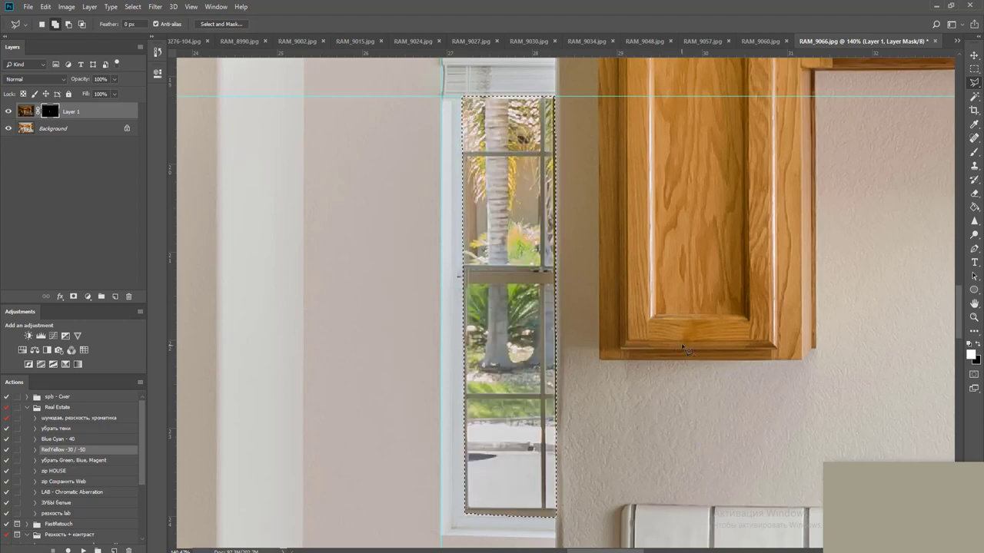
pyautogui.press('m')
pyautogui.hotkey('ctrl', 'd')
pyautogui.scroll(-1, 657, 379)
pyautogui.scroll(-10, 657, 379)
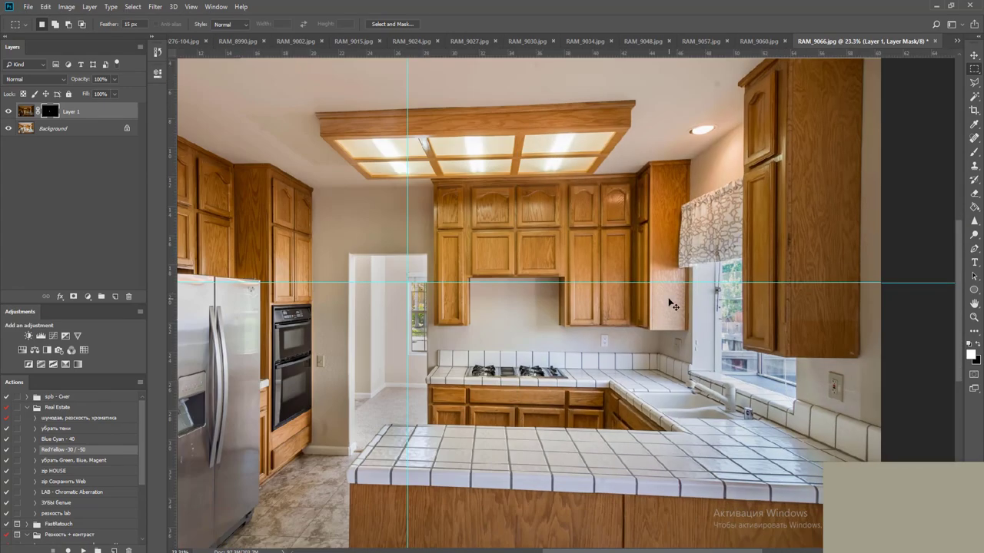
# Duplicate Layer 1 and replace the copy's mask with a new black mask
pyautogui.hotkey('ctrl', 'j')
pyautogui.rightClick(50, 114)
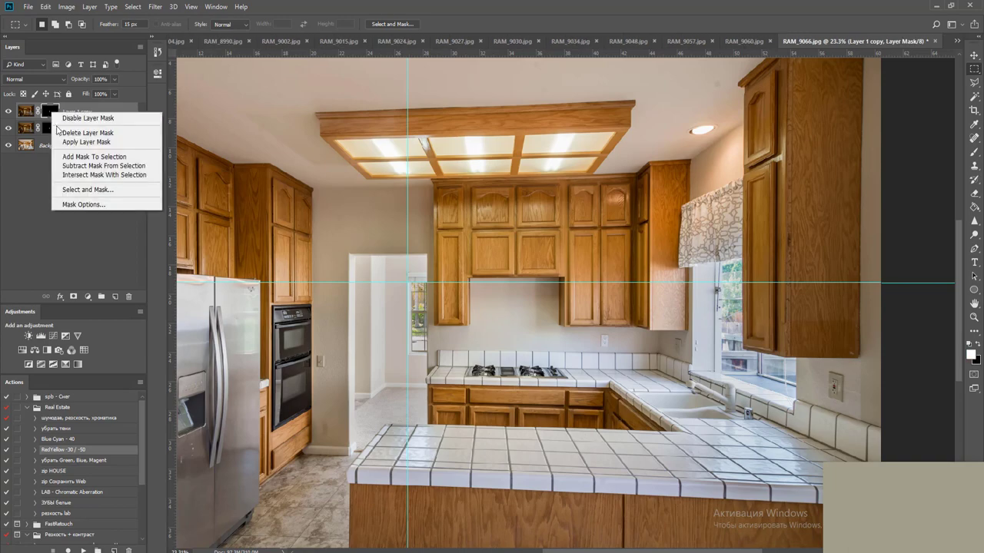
pyautogui.click(77, 129)
pyautogui.keyDown('alt'); pyautogui.click(75, 296); pyautogui.keyUp('alt')
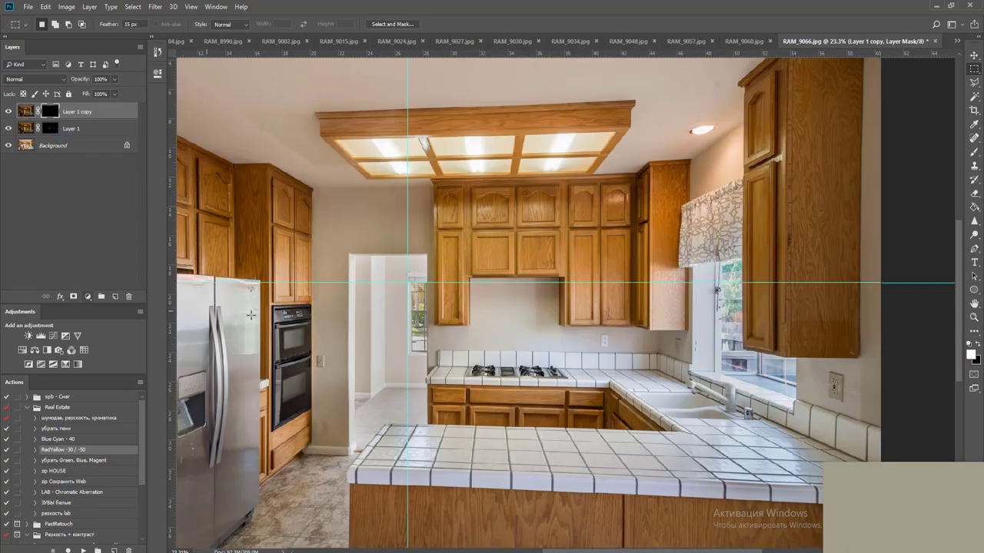
# Disable the duplicate layer's mask to check its alignment at the sink window, and delete that duplicate
pyautogui.scroll(9, 785, 331)
pyautogui.press('v')
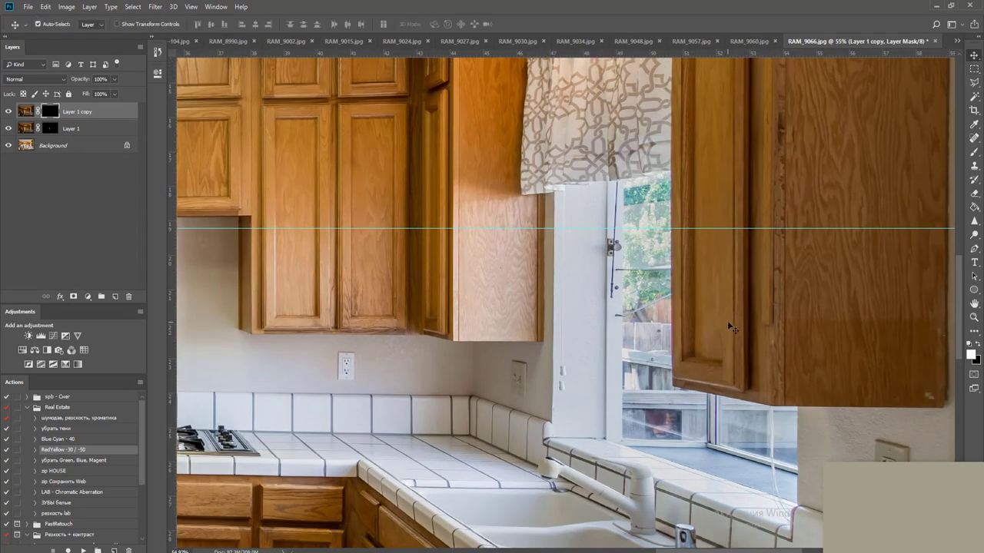
pyautogui.scroll(-2, 730, 323)
pyautogui.scroll(-1, 732, 324)
pyautogui.moveTo(722, 318); pyautogui.dragTo(440, 334)
pyautogui.scroll(3, 266, 280)
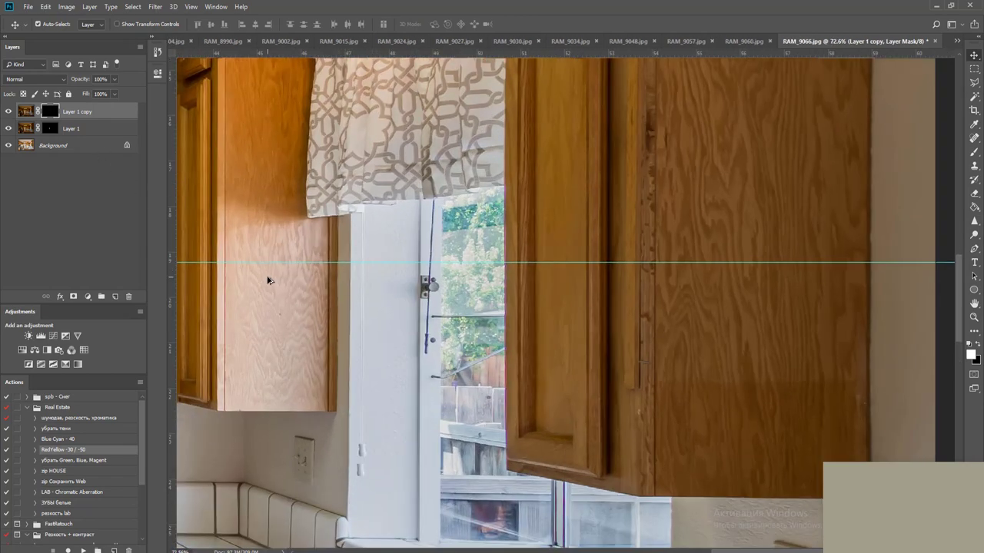
pyautogui.moveTo(337, 336); pyautogui.dragTo(305, 259)
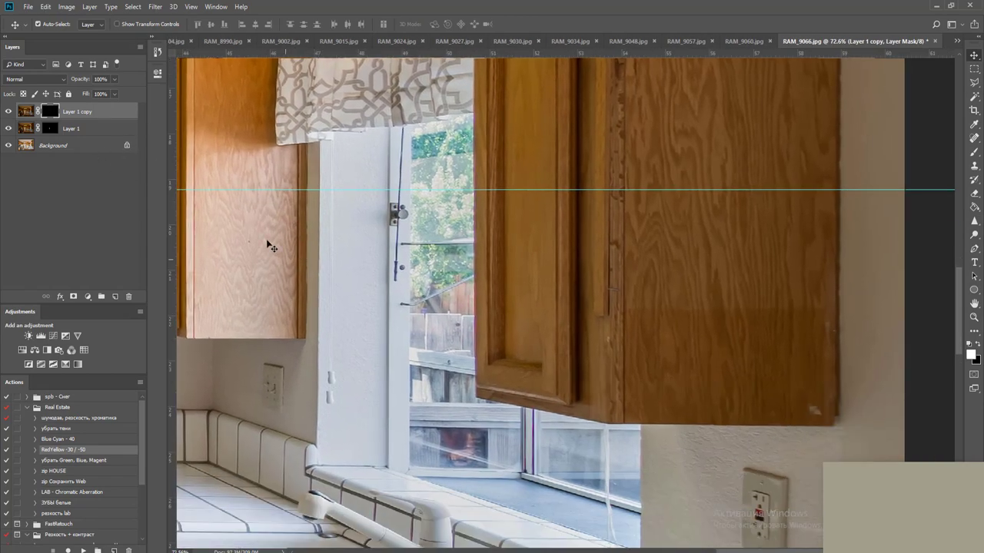
pyautogui.keyDown('shift'); pyautogui.click(51, 112); pyautogui.keyUp('shift')
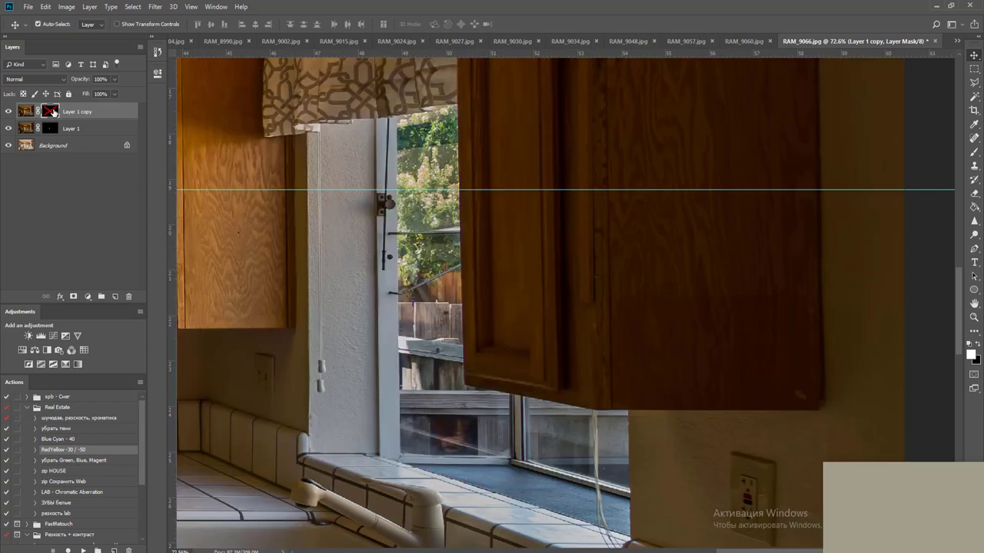
pyautogui.press('Delete')
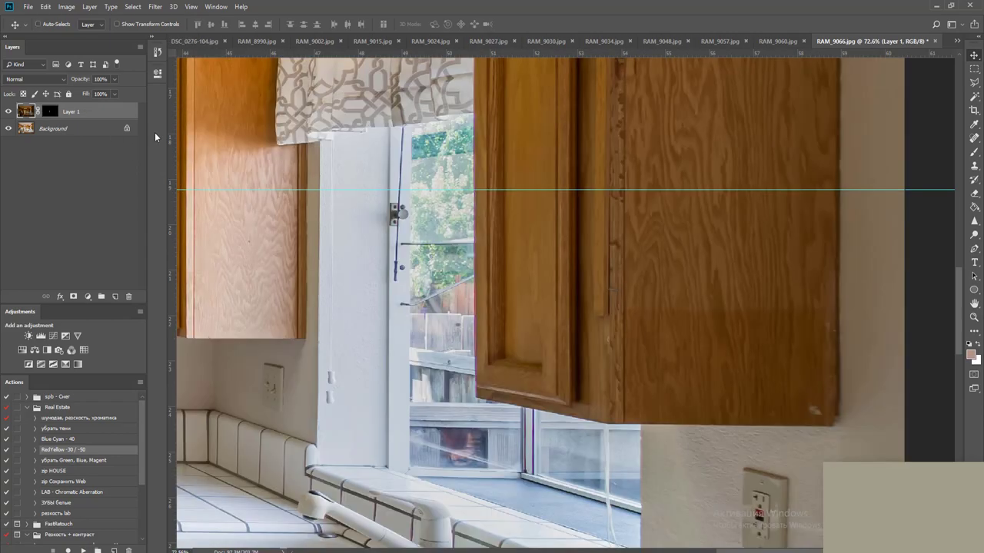
# Duplicate the Background with the RedYellow -30 / -50 action applied and set the copy's opacity to 57%
pyautogui.hotkey('ctrl', '0')
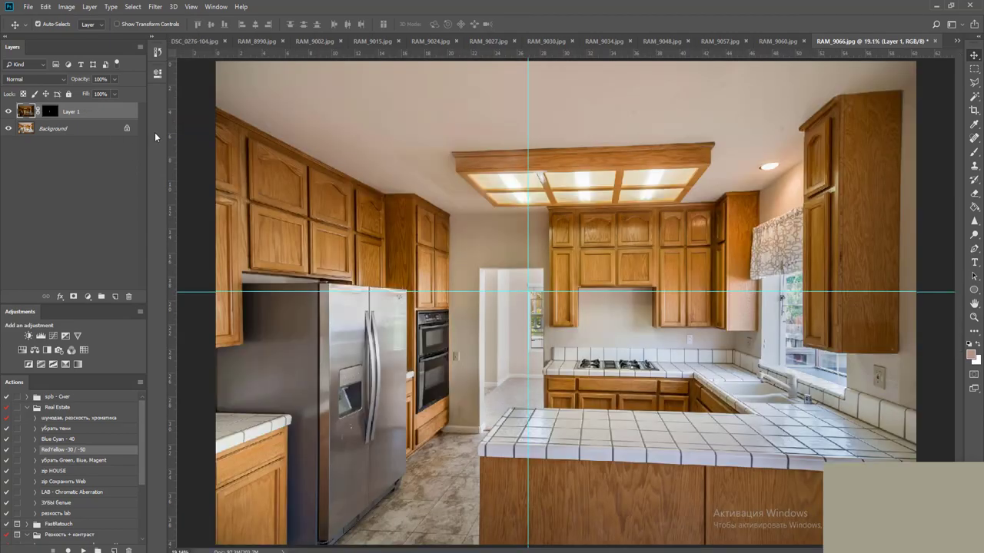
pyautogui.click(98, 128)
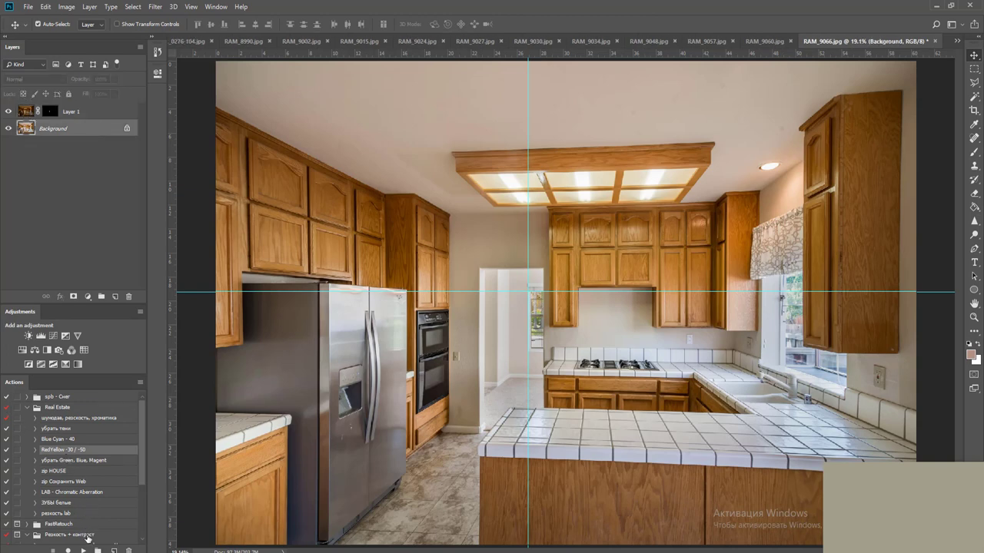
pyautogui.hotkey('ctrl', 'j')
pyautogui.moveTo(115, 81); pyautogui.dragTo(95, 95)
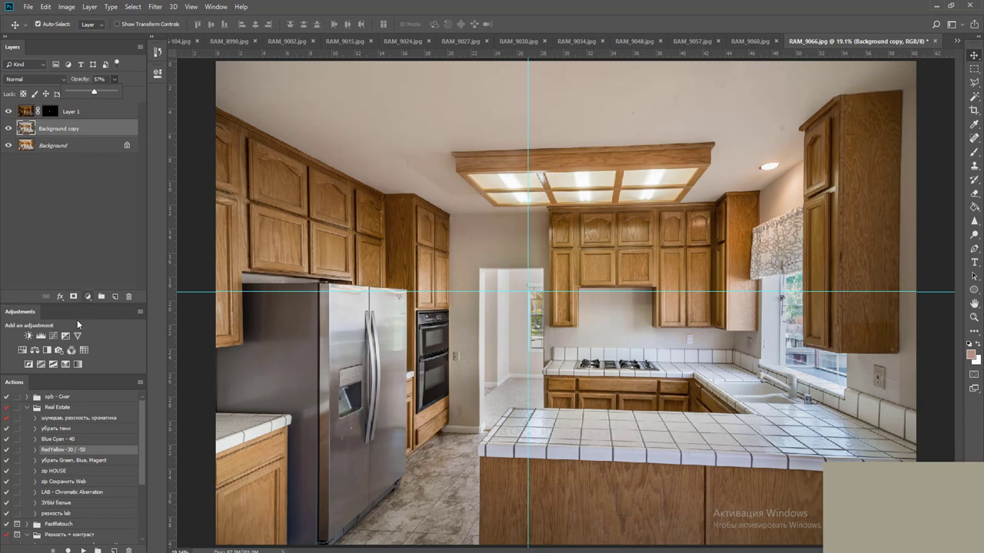
# Add a Curves adjustment that slightly lifts the midtones and paint black on its mask over the tiled counter and sink area
pyautogui.click(42, 335)
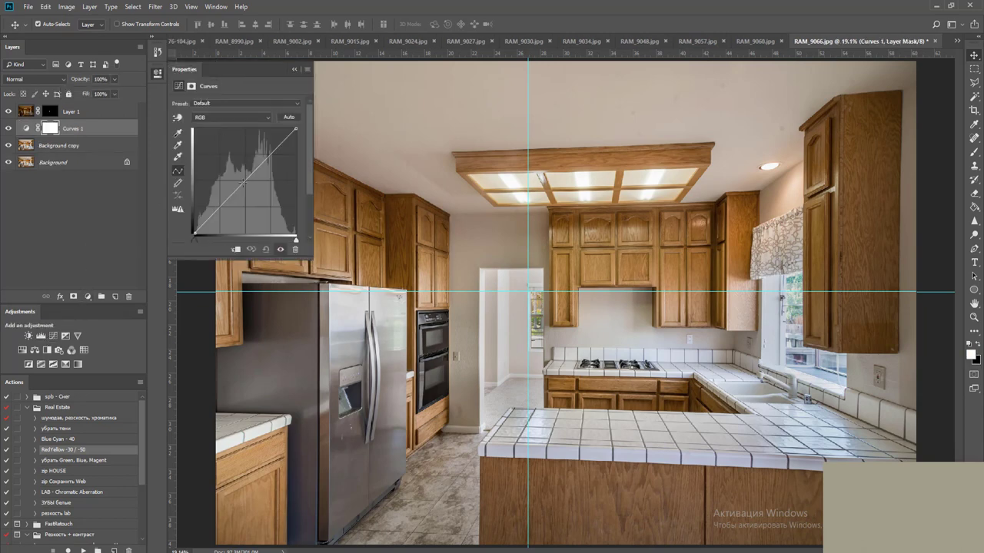
pyautogui.moveTo(243, 183); pyautogui.dragTo(239, 182)
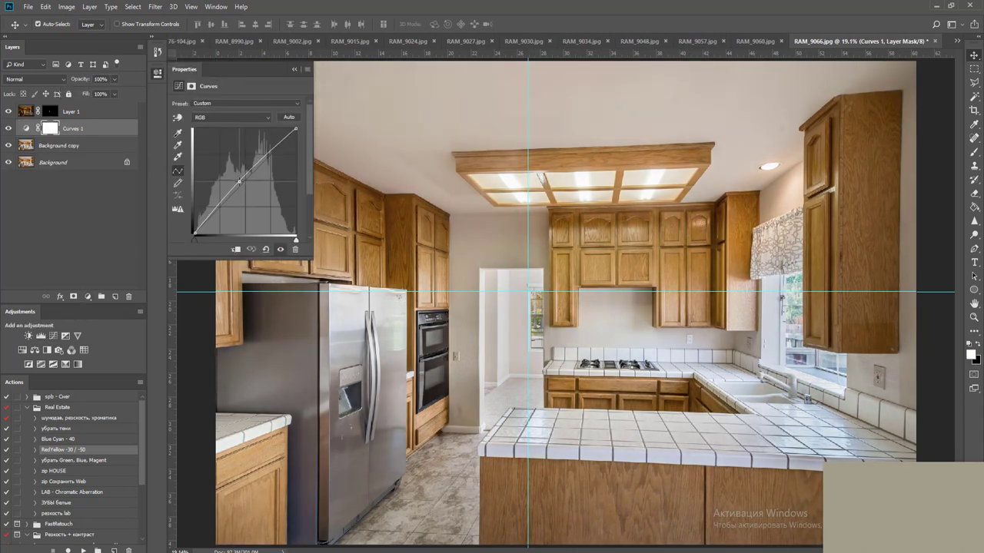
pyautogui.press('b')
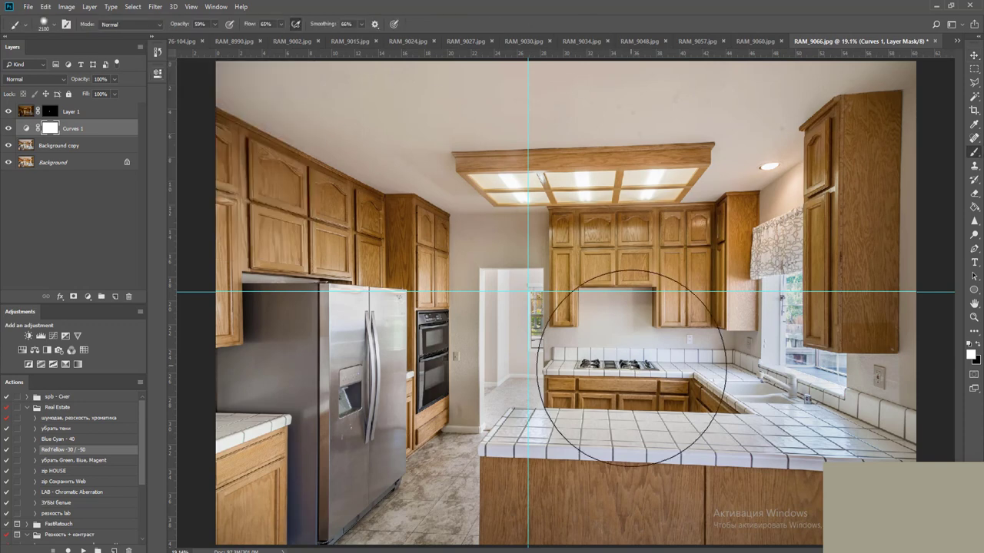
pyautogui.press('x')
pyautogui.scroll(-2, 699, 377)
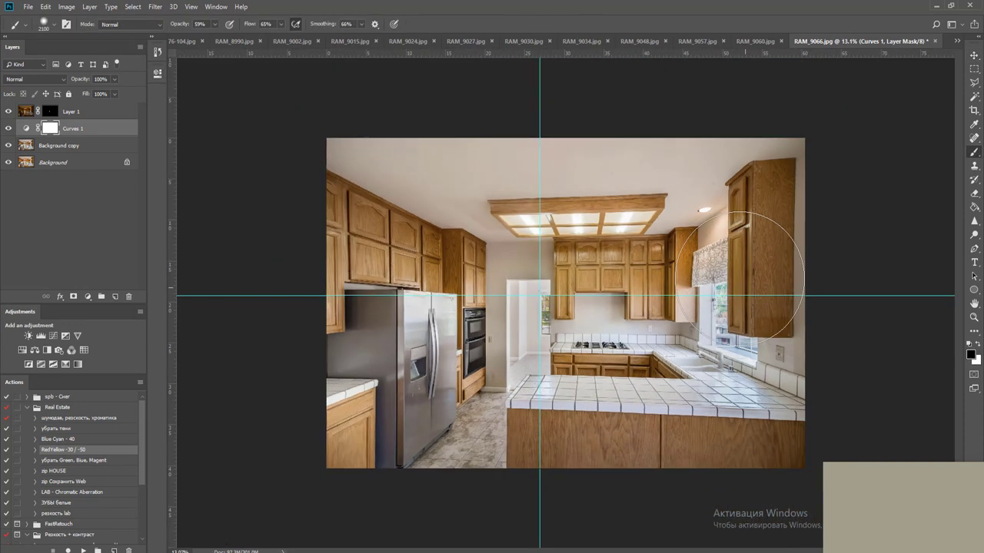
pyautogui.moveTo(571, 363)
pyautogui.mouseDown()
pyautogui.moveTo(546, 359)
pyautogui.moveTo(516, 422)
pyautogui.moveTo(541, 465)
pyautogui.mouseUp()
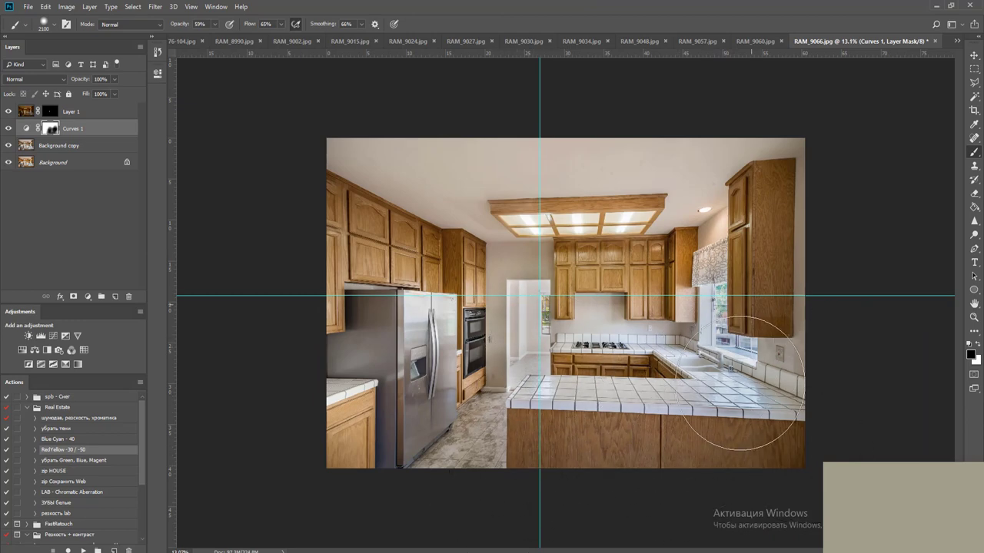
# Merge all layers into the Background and hide the guides
pyautogui.hotkey('ctrl', 'shift', 'e')
pyautogui.press('v')
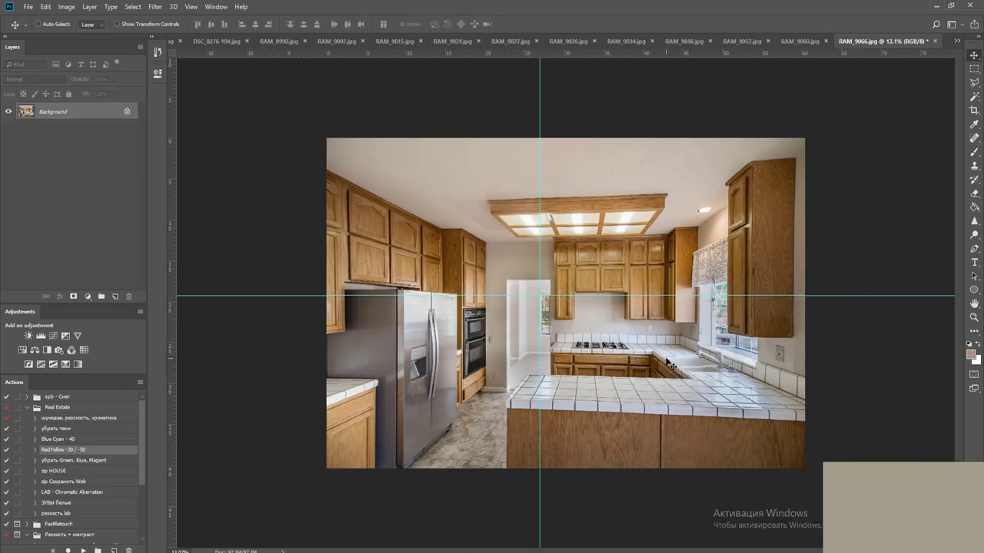
pyautogui.hotkey('ctrl', ';')
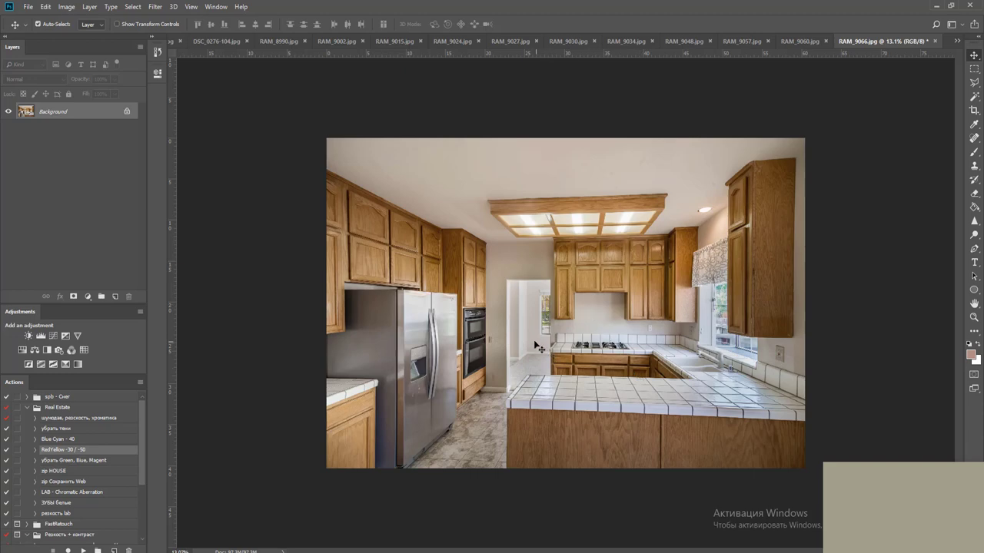
pyautogui.press('o')
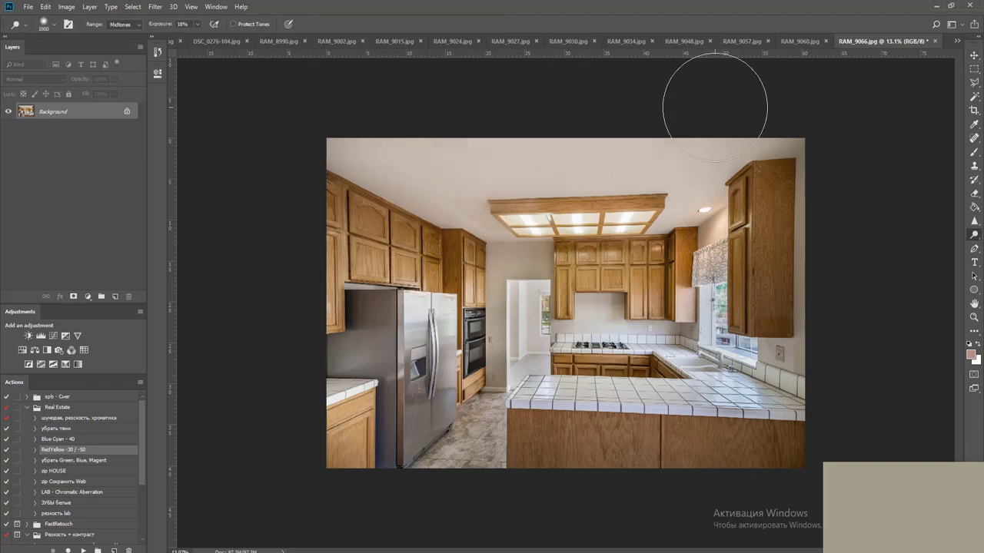
pyautogui.press('v')
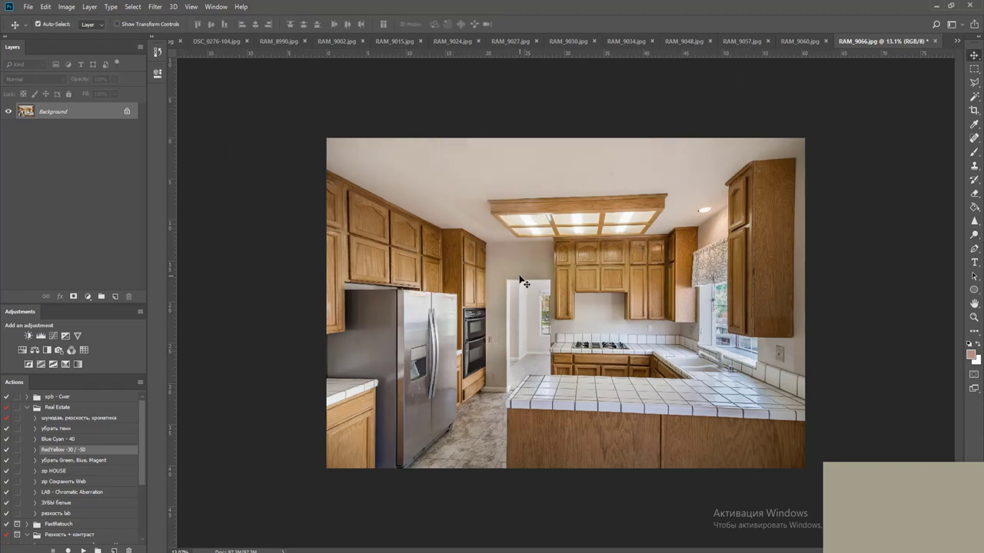
pyautogui.hotkey('ctrl', 'w')
pyautogui.press('Escape')
# Heal the dark smudges on the kitchen ceiling above and to the right of the wooden light fixture with the Spot Healing Brush
pyautogui.moveTo(615, 241)
pyautogui.mouseDown()
pyautogui.moveTo(654, 190)
pyautogui.moveTo(650, 175)
pyautogui.moveTo(566, 397)
pyautogui.mouseUp()
pyautogui.press('j')
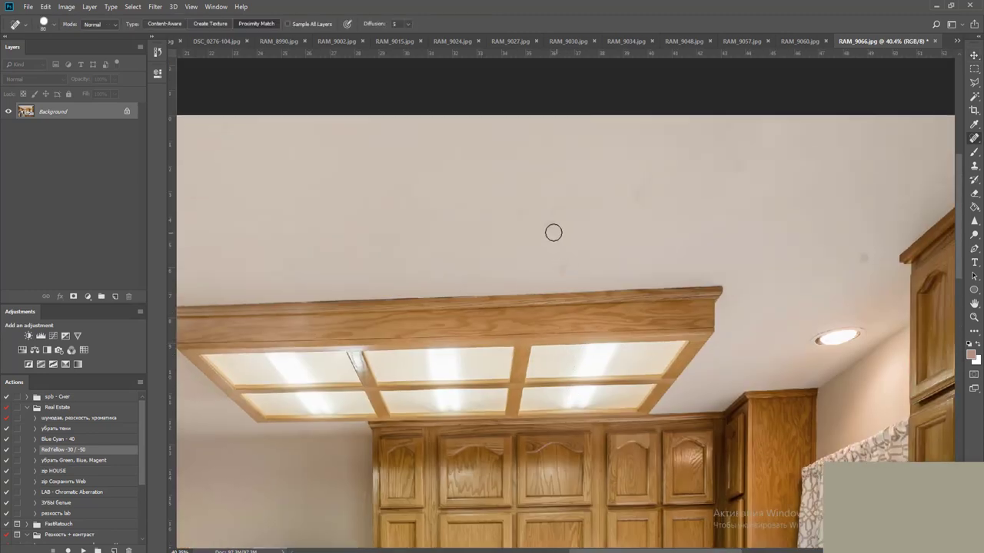
pyautogui.scroll(3, 553, 232)
pyautogui.moveTo(543, 204); pyautogui.dragTo(542, 224)
pyautogui.moveTo(562, 267); pyautogui.dragTo(561, 283)
pyautogui.moveTo(624, 209); pyautogui.dragTo(497, 309)
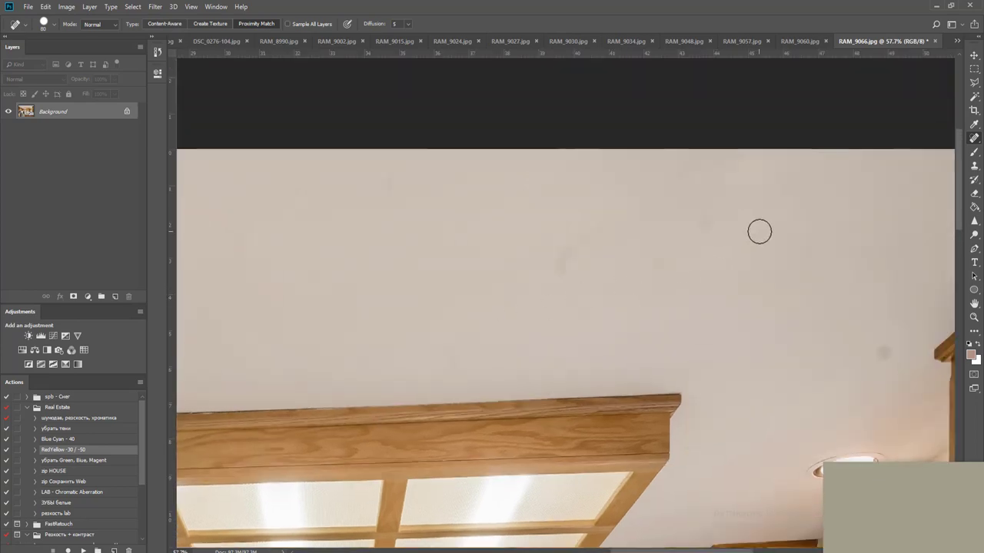
pyautogui.moveTo(786, 347); pyautogui.dragTo(702, 313)
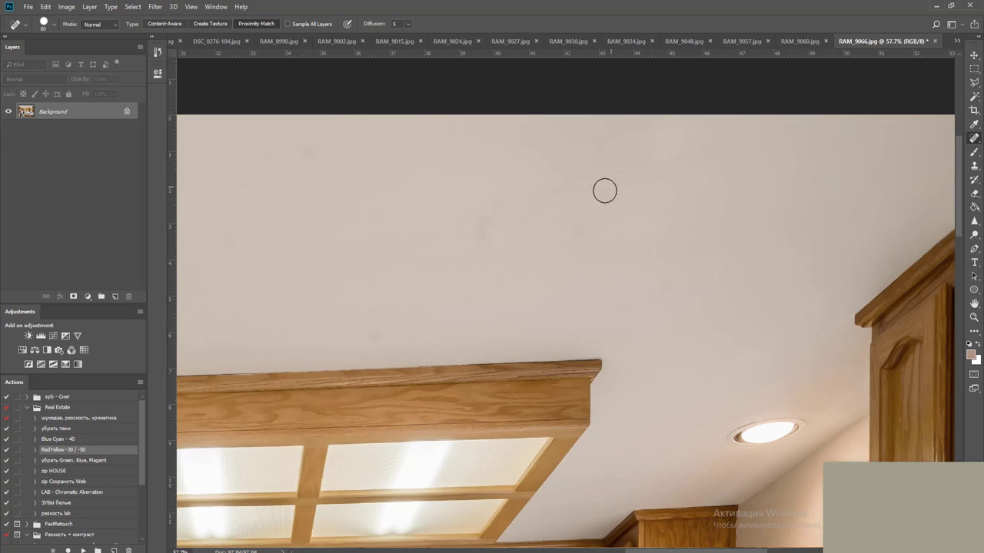
pyautogui.scroll(-1, 600, 256)
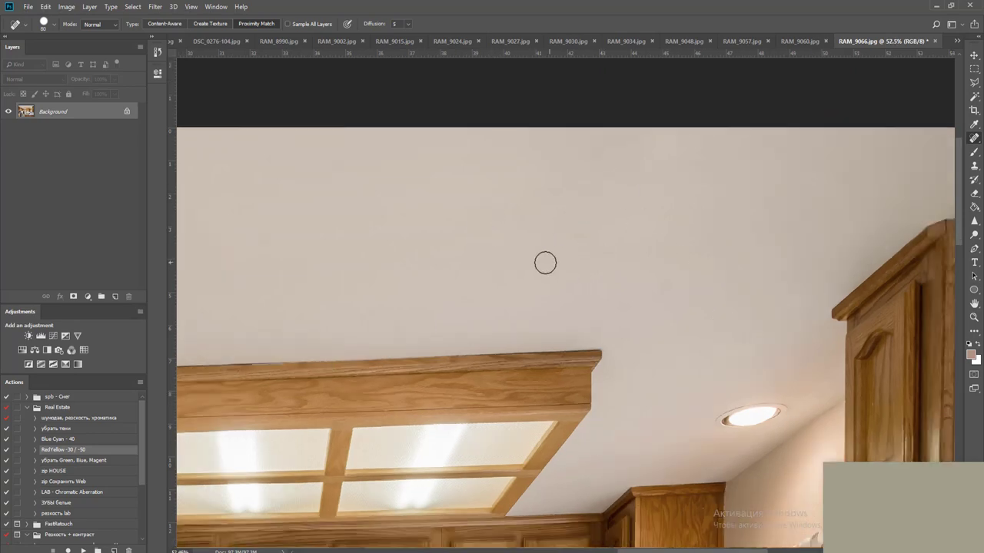
# Heal the remaining faint spots on the ceiling toward the upper-left cabinets with the Spot Healing Brush
pyautogui.moveTo(508, 267); pyautogui.dragTo(659, 272)
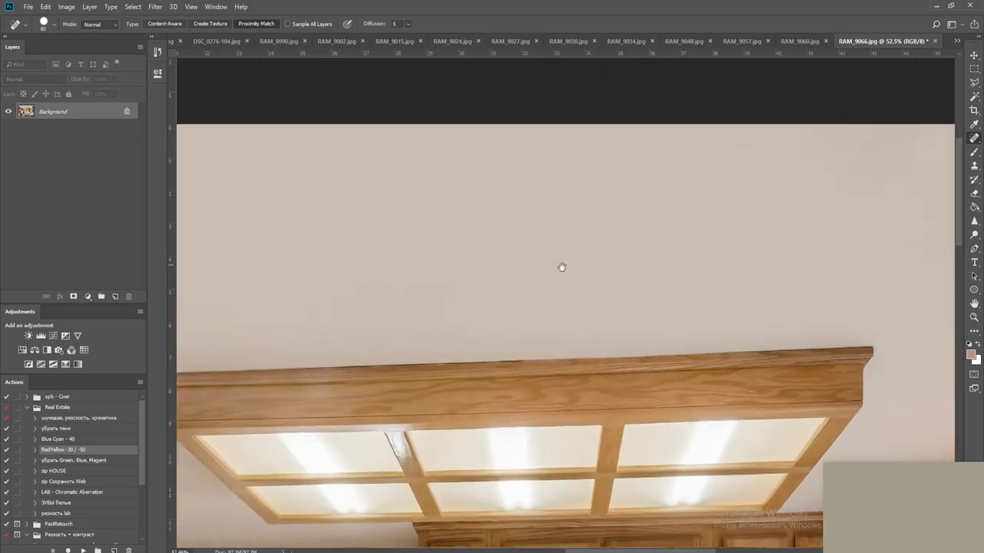
pyautogui.click(530, 233)
pyautogui.click(427, 272)
pyautogui.click(378, 284)
pyautogui.moveTo(454, 281)
pyautogui.mouseDown()
pyautogui.moveTo(581, 280)
pyautogui.moveTo(662, 266)
pyautogui.mouseUp()
pyautogui.hotkey('ctrl', 'r')
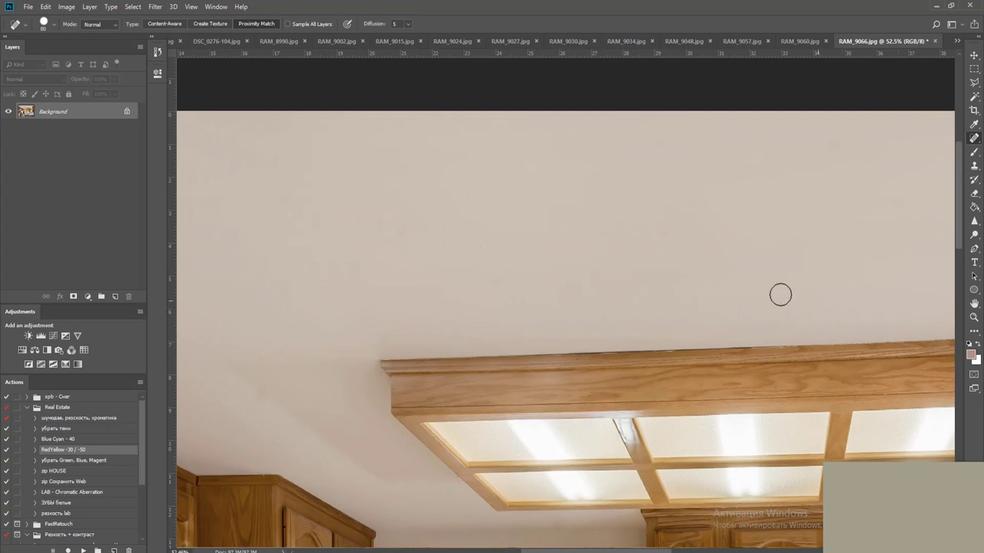
pyautogui.moveTo(497, 264); pyautogui.dragTo(711, 203)
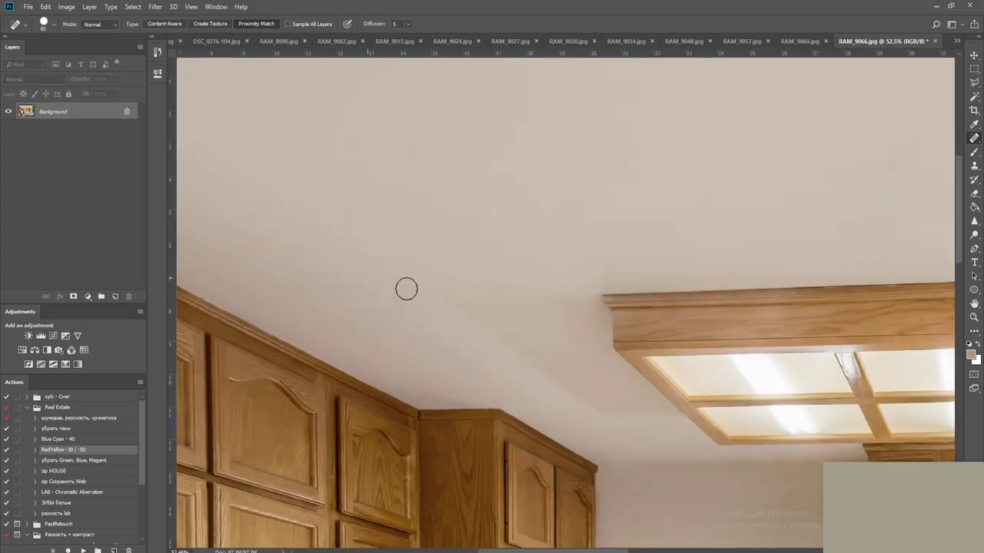
# Close the finished kitchen photo RAM_9066.jpg, saving its changes and accepting the offered JPEG options
pyautogui.moveTo(719, 467); pyautogui.dragTo(631, 261)
pyautogui.scroll(-2, 665, 297)
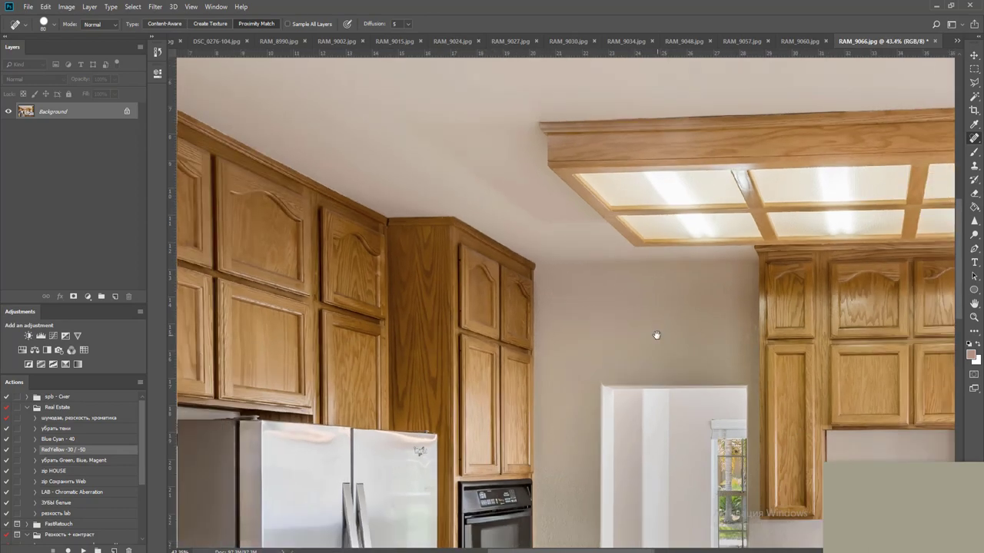
pyautogui.moveTo(654, 336); pyautogui.dragTo(472, 239)
pyautogui.moveTo(781, 529); pyautogui.dragTo(657, 366)
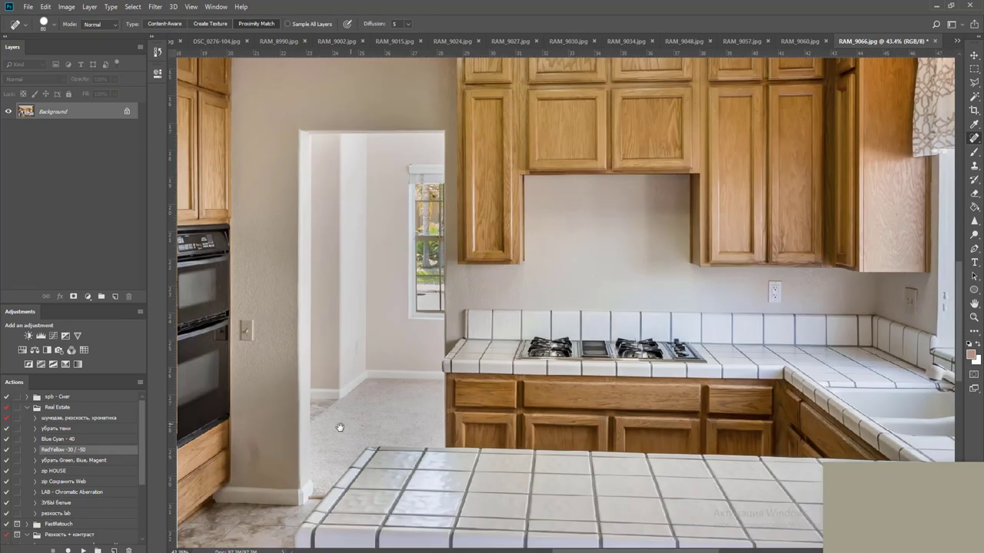
pyautogui.moveTo(259, 445); pyautogui.dragTo(256, 467)
pyautogui.scroll(-3, 809, 329)
pyautogui.scroll(-1, 810, 324)
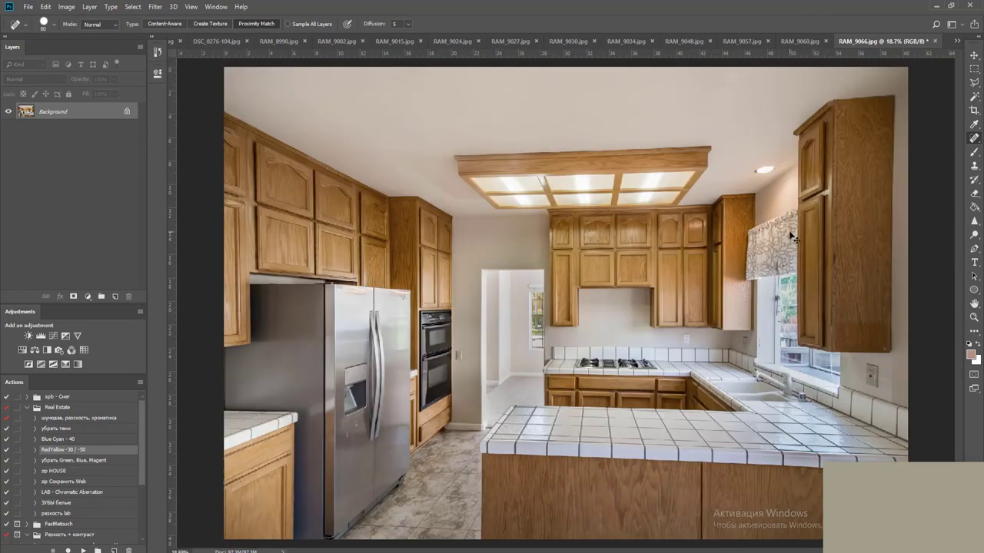
pyautogui.hotkey('ctrl', 'w')
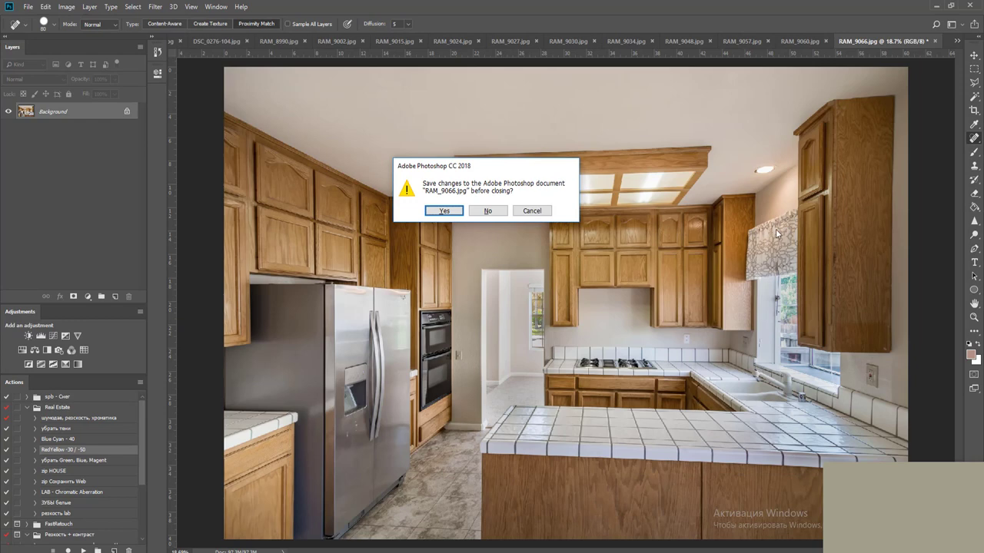
pyautogui.press('Return')
pyautogui.press('Return')
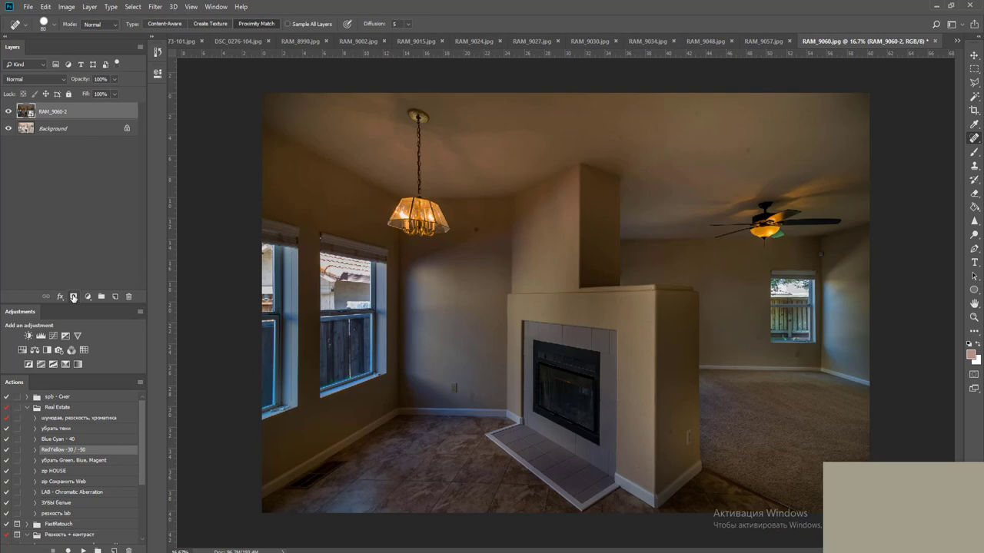
# Hide the RAM_9060-2 layer with a black mask and outline the upper pane of the leftmost window with the Polygonal Lasso
pyautogui.keyDown('alt'); pyautogui.click(74, 297); pyautogui.keyUp('alt')
pyautogui.press('l')
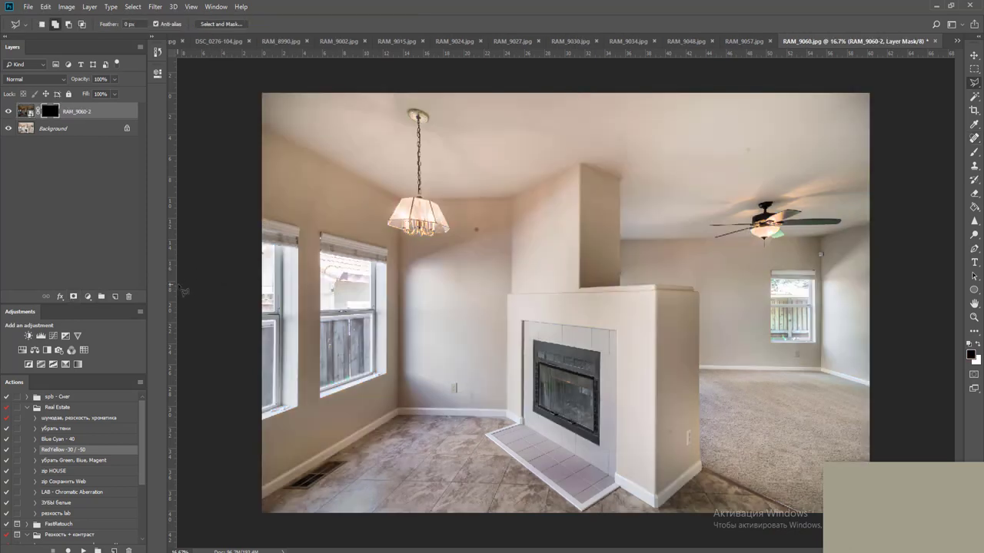
pyautogui.scroll(8, 217, 269)
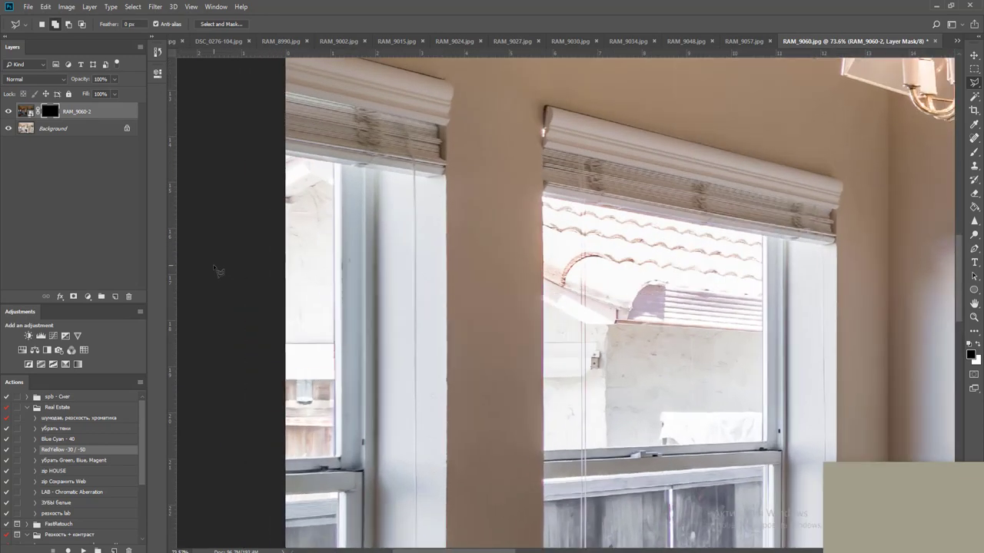
pyautogui.moveTo(218, 253); pyautogui.dragTo(264, 246)
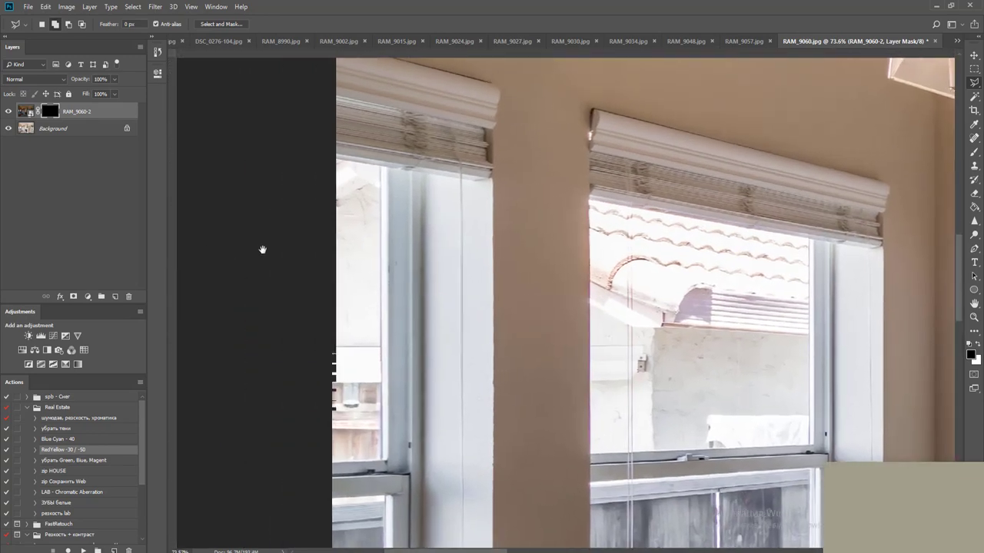
pyautogui.scroll(2, 260, 254)
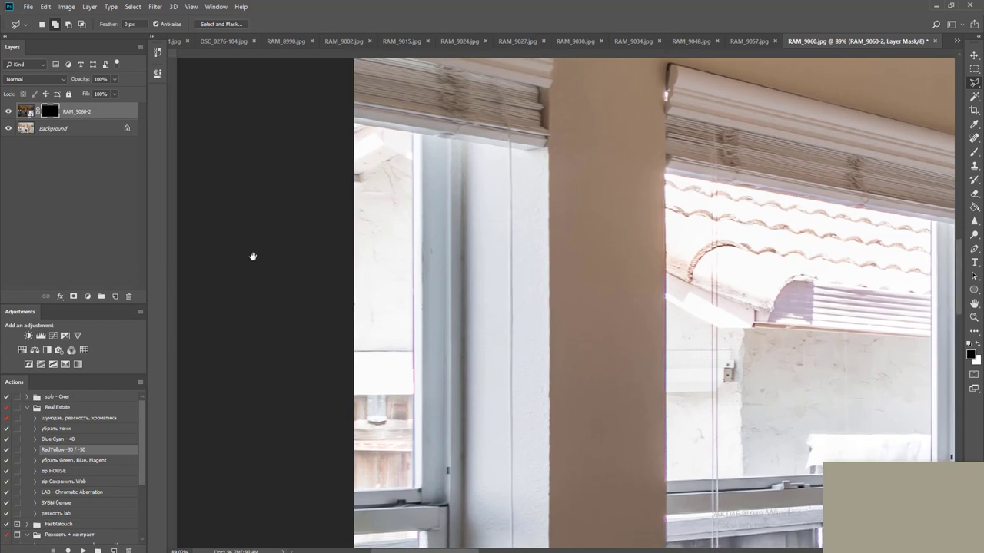
pyautogui.click(235, 235)
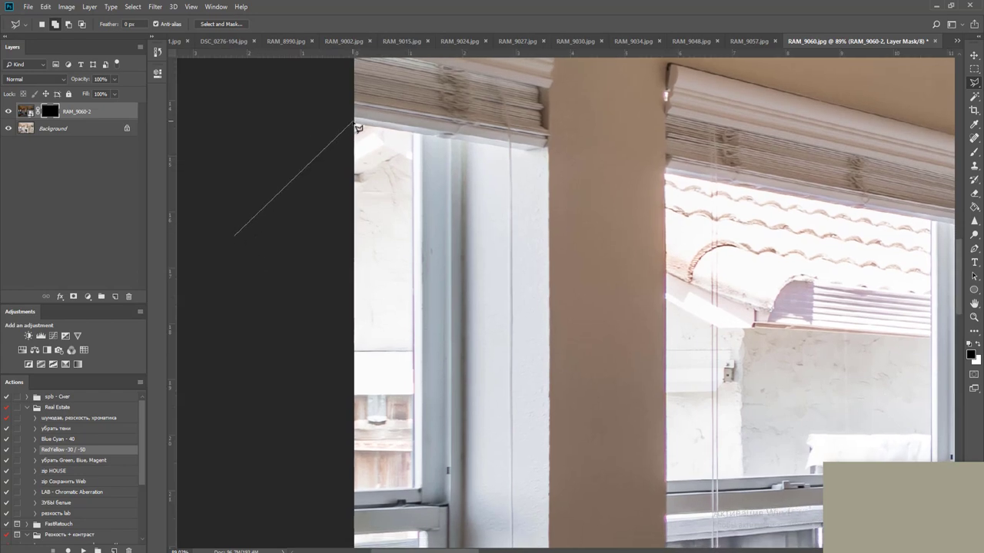
pyautogui.click(420, 134)
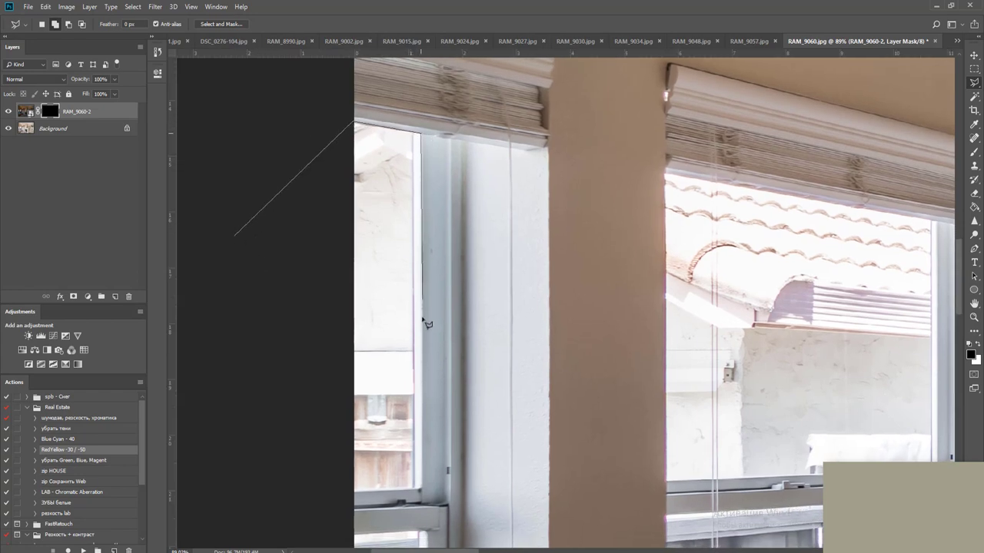
pyautogui.doubleClick(304, 490)
# Add the lower pane of the leftmost window, cut off by the photo's edge, to the lasso selection
pyautogui.moveTo(445, 465); pyautogui.dragTo(482, 198)
pyautogui.moveTo(516, 286); pyautogui.dragTo(543, 202)
pyautogui.scroll(-1, 546, 189)
pyautogui.click(339, 246)
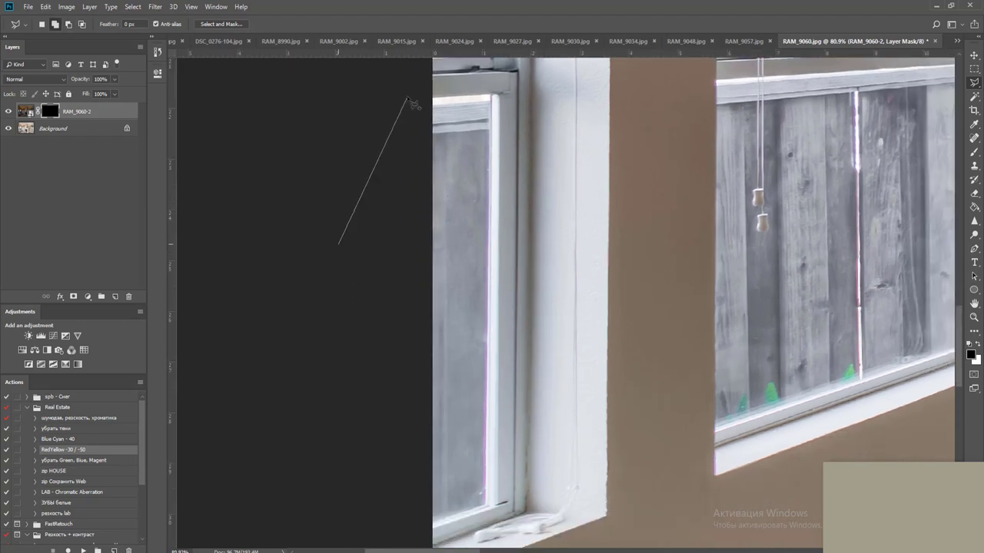
pyautogui.click(431, 97)
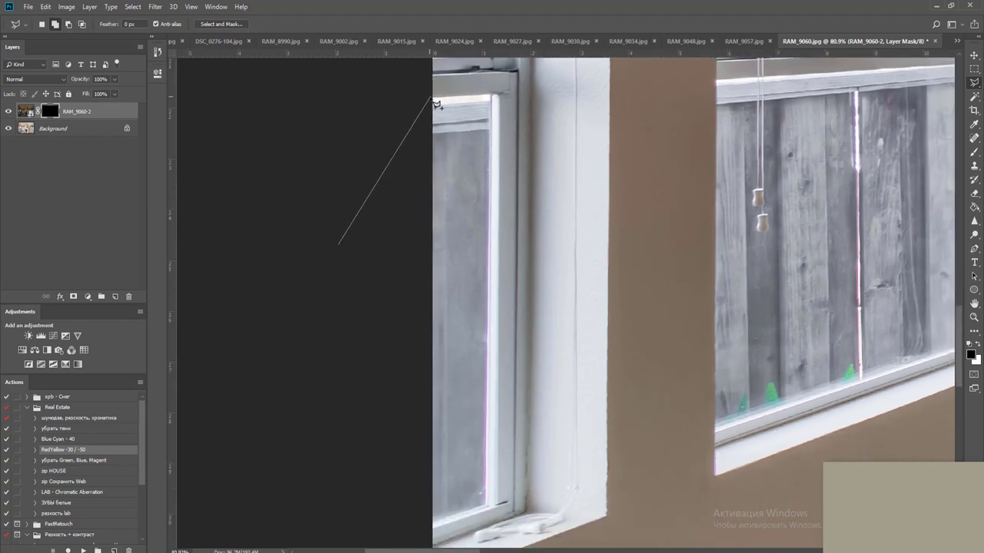
pyautogui.click(494, 94)
pyautogui.click(488, 507)
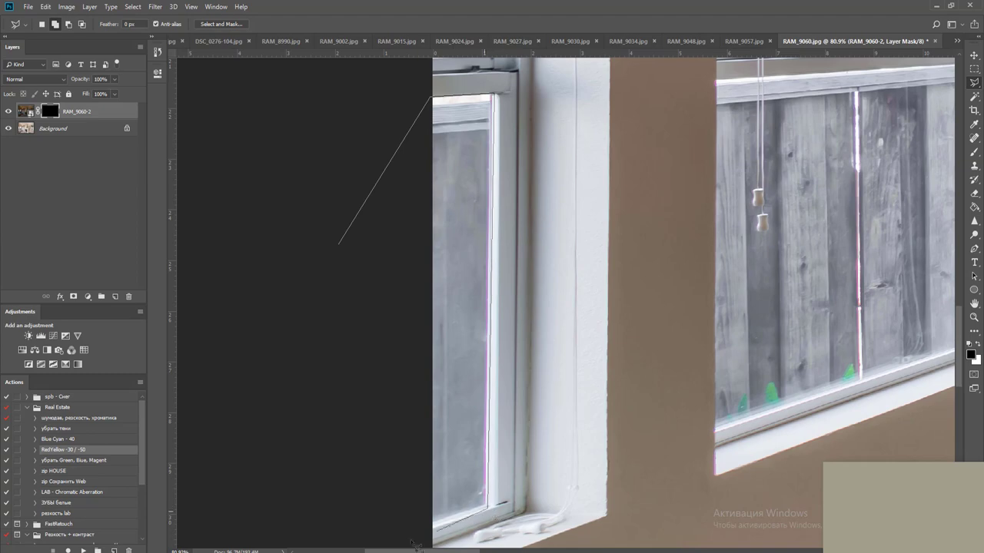
pyautogui.doubleClick(372, 545)
# Add the lower pane of the second window, showing the wooden fence, to the selection along its frame
pyautogui.moveTo(584, 263); pyautogui.dragTo(349, 292)
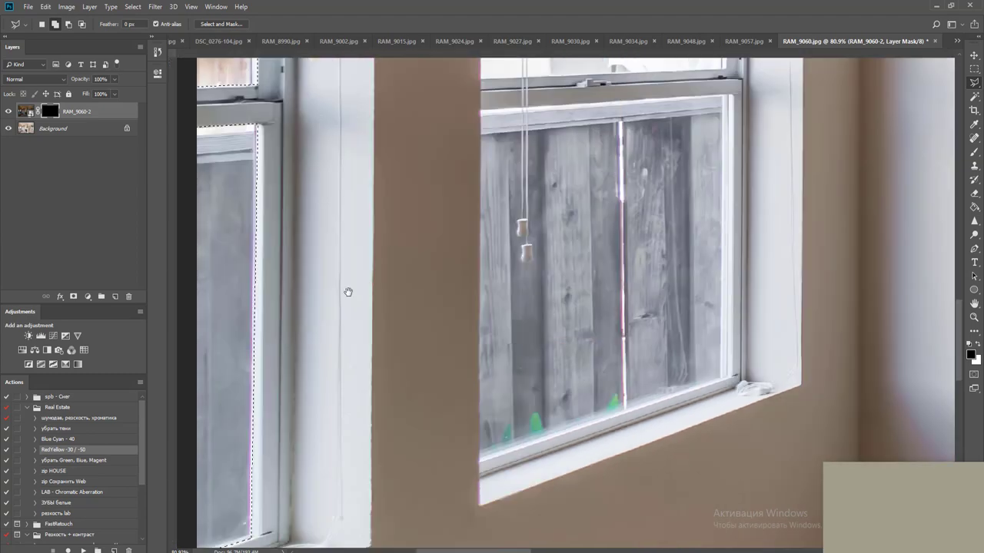
pyautogui.scroll(1, 367, 271)
pyautogui.scroll(1, 371, 274)
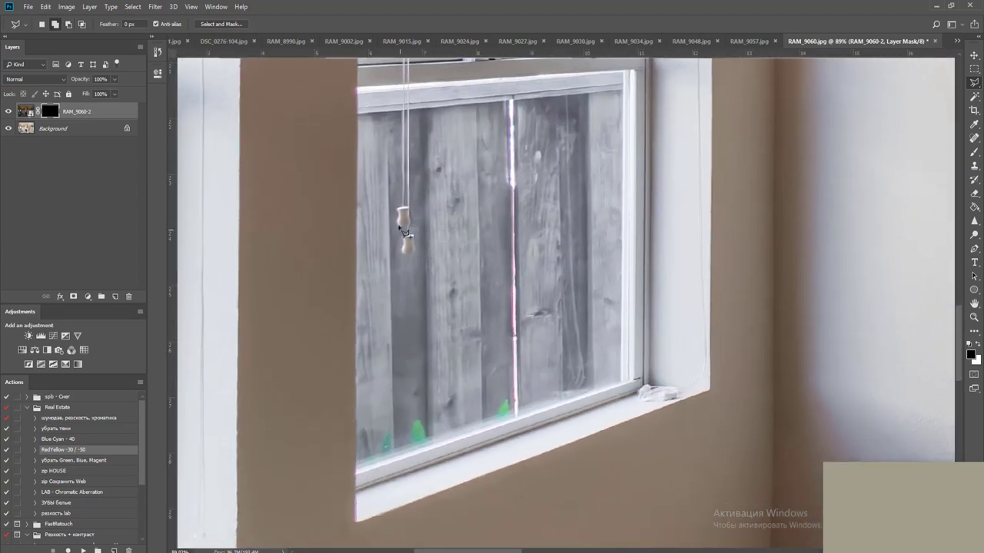
pyautogui.scroll(1, 415, 229)
pyautogui.moveTo(408, 232); pyautogui.dragTo(434, 267)
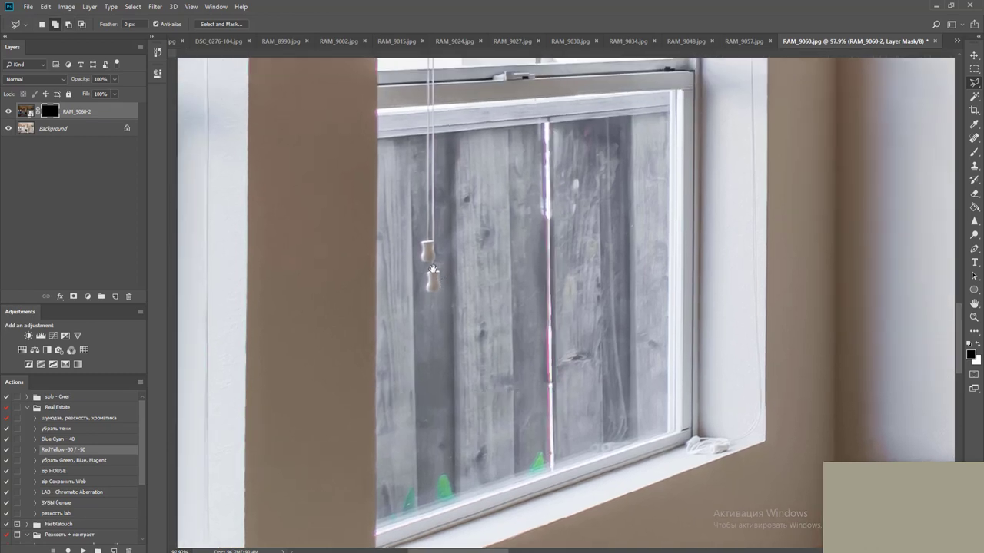
pyautogui.click(679, 96)
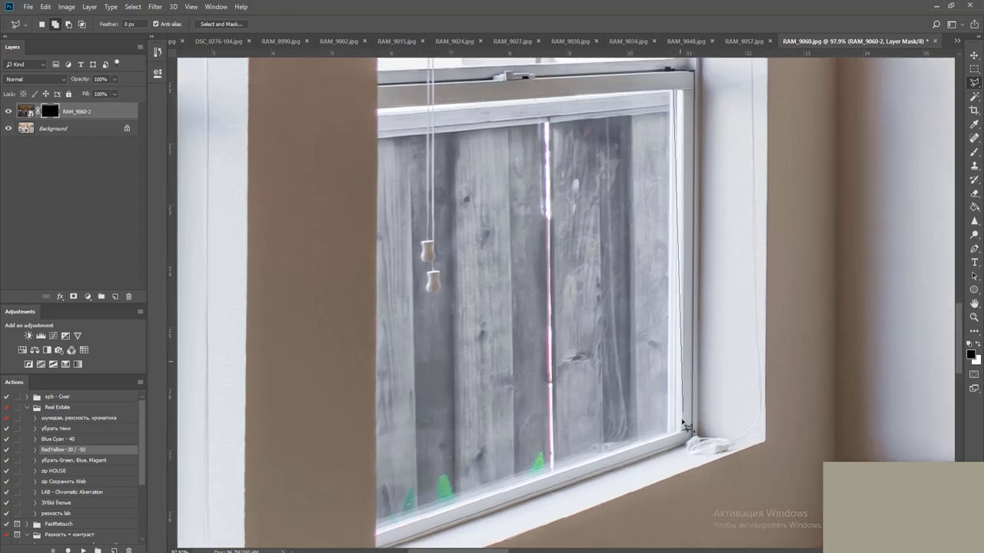
pyautogui.click(674, 437)
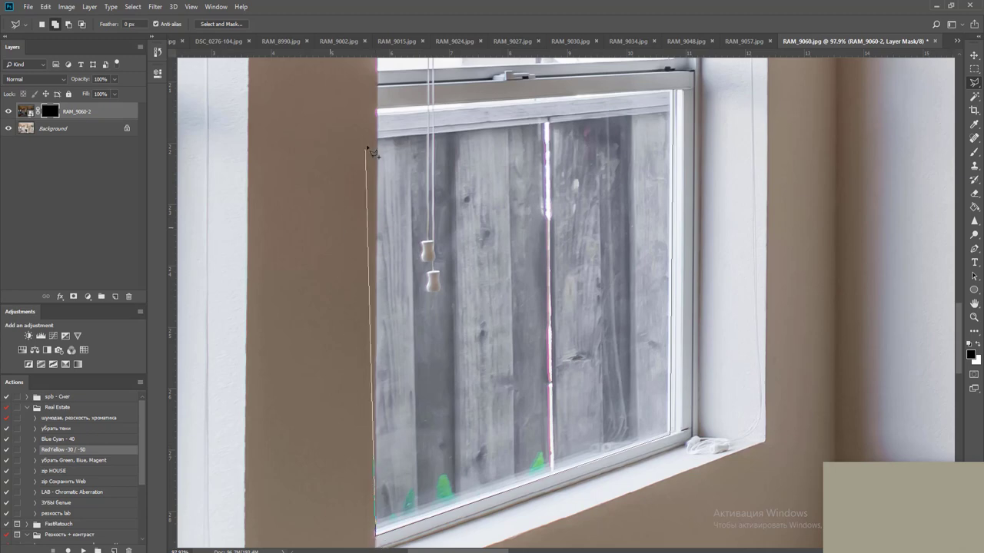
pyautogui.click(376, 109)
# Add the upper pane of the second window, showing the tiled roof, to the selection
pyautogui.moveTo(517, 140); pyautogui.dragTo(514, 477)
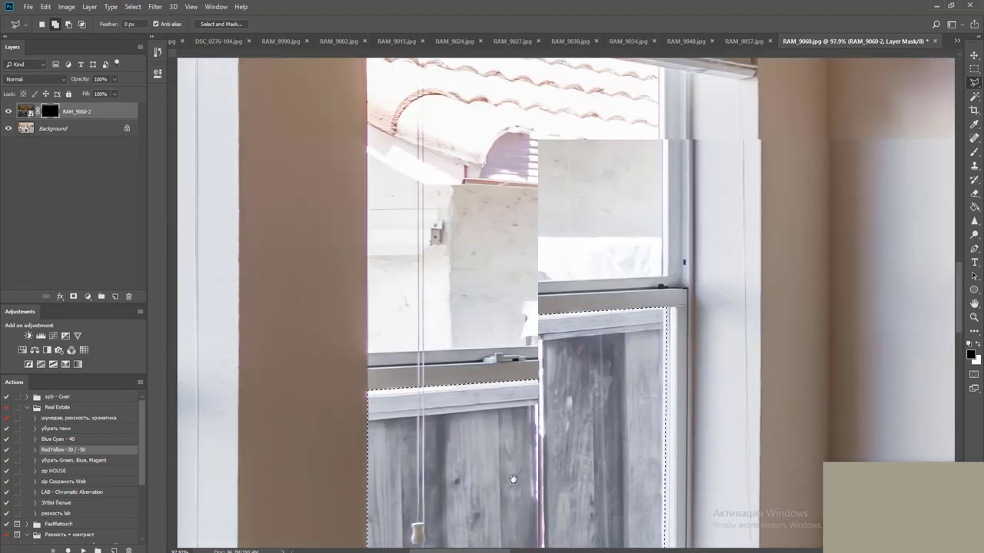
pyautogui.moveTo(509, 290); pyautogui.dragTo(518, 309)
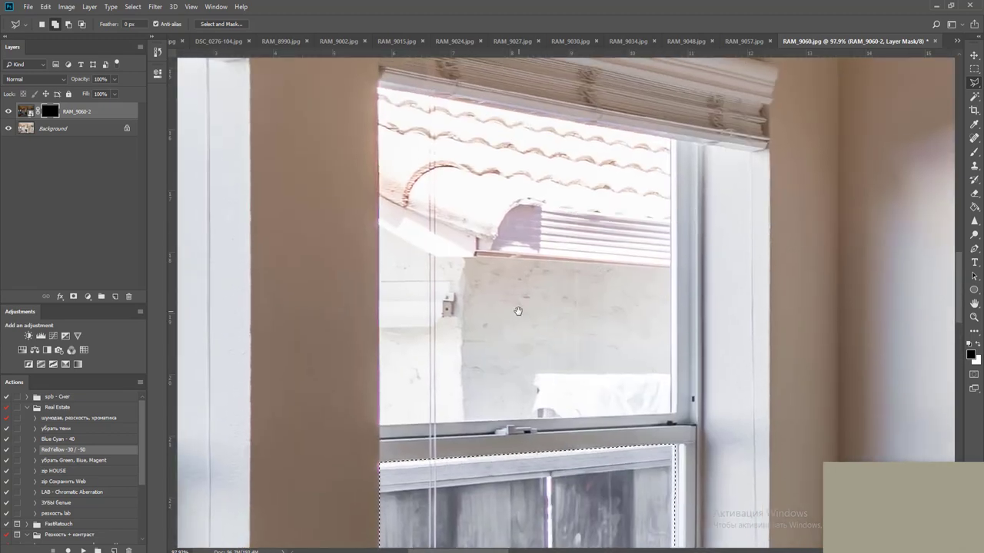
pyautogui.click(675, 141)
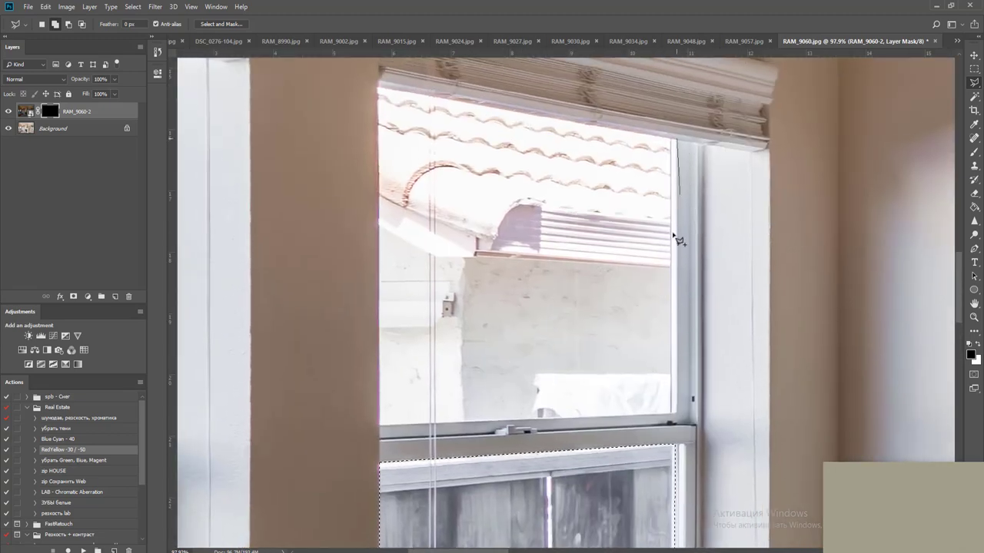
pyautogui.click(657, 427)
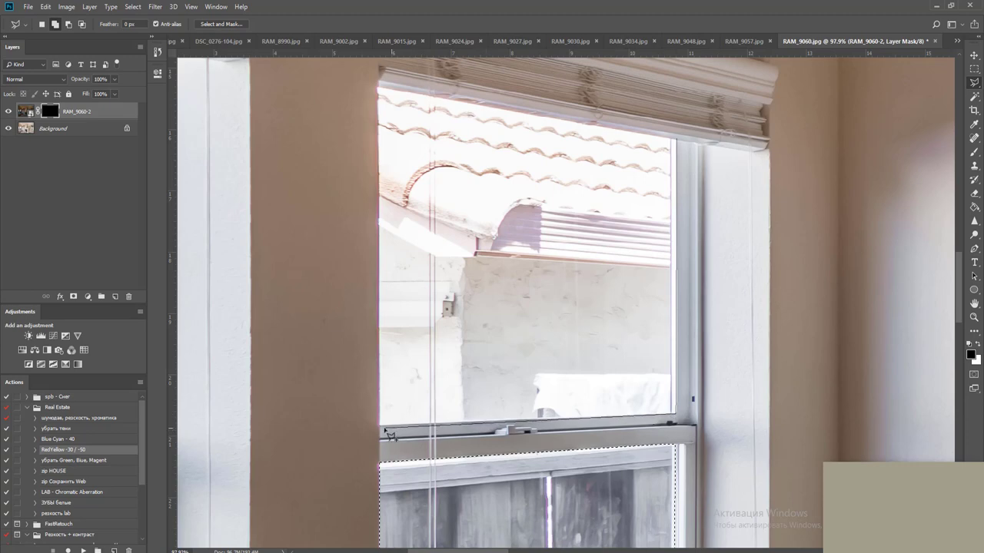
pyautogui.click(380, 429)
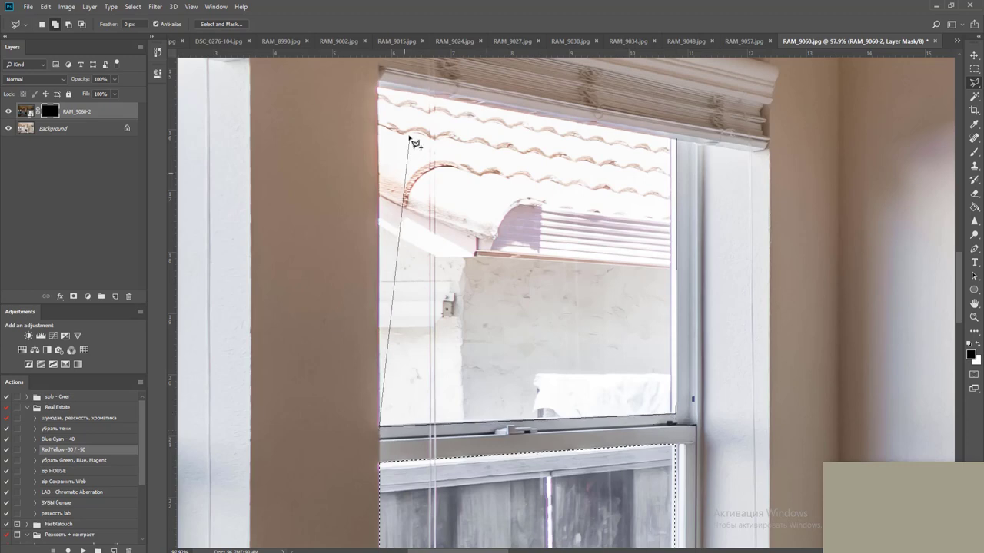
pyautogui.click(381, 92)
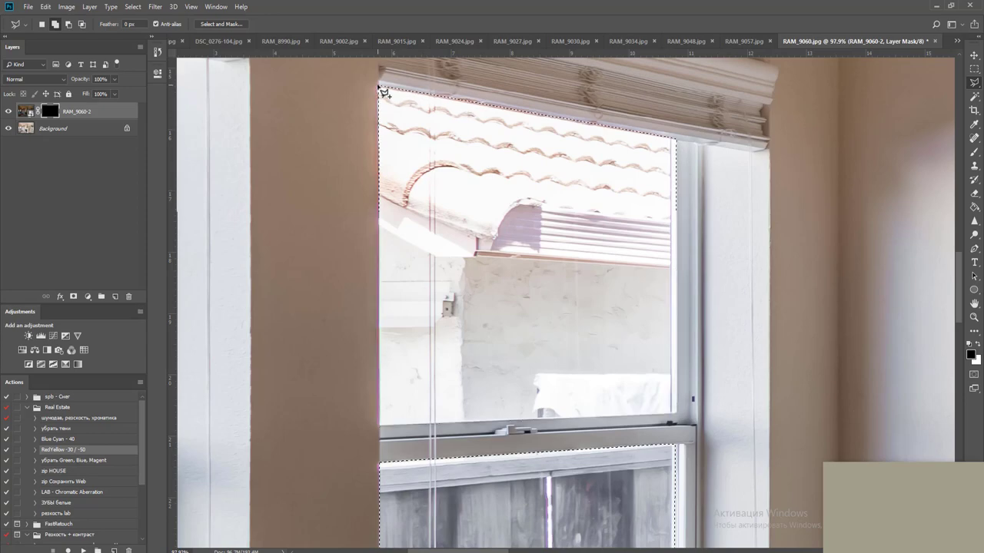
# Add the upper pane of the back room's window, showing trees and the fence top, to the Polygonal Lasso selection
pyautogui.scroll(-3, 572, 219)
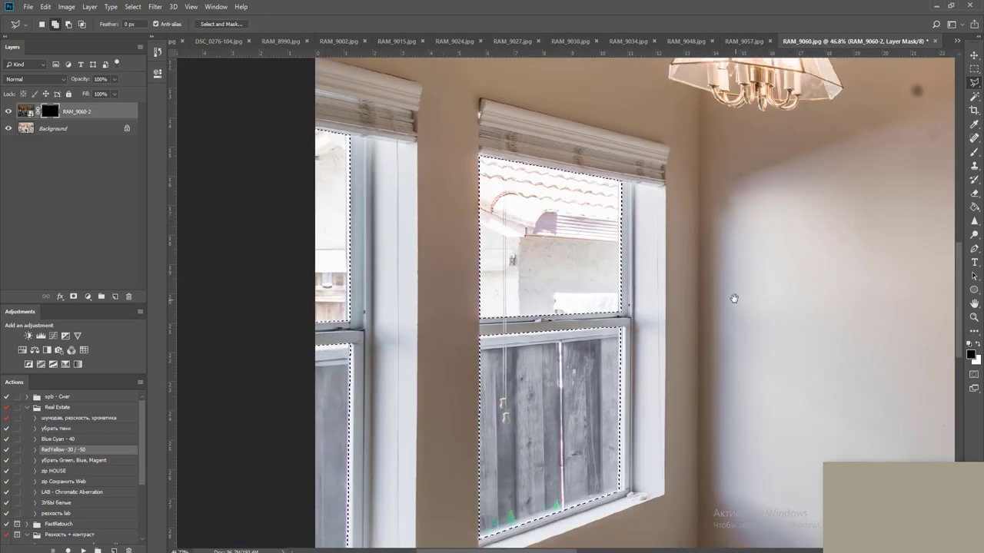
pyautogui.moveTo(733, 299); pyautogui.dragTo(377, 257)
pyautogui.moveTo(697, 292); pyautogui.dragTo(330, 246)
pyautogui.scroll(-1, 651, 315)
pyautogui.scroll(-2, 650, 318)
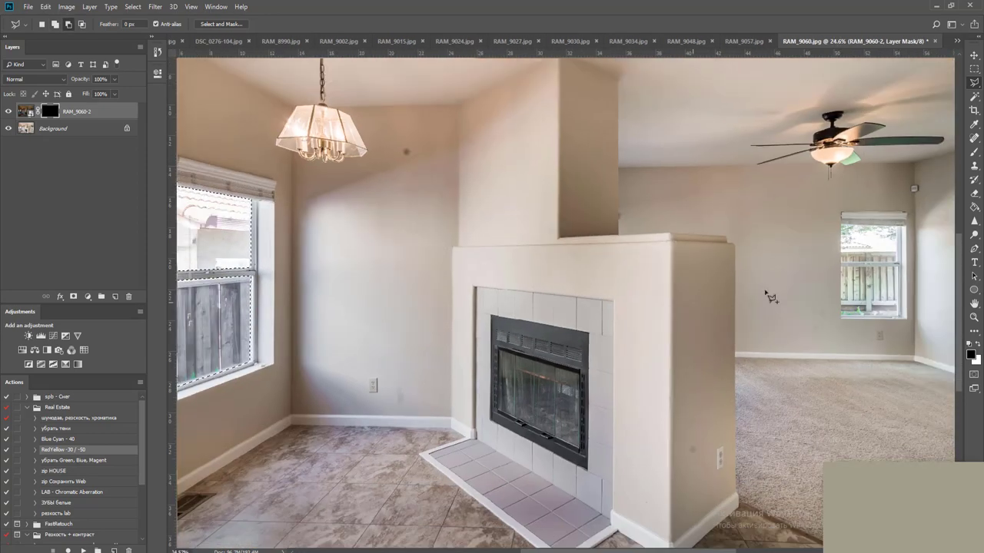
pyautogui.hscroll(5, 615, 292)
pyautogui.scroll(4, 599, 256)
pyautogui.scroll(2, 601, 257)
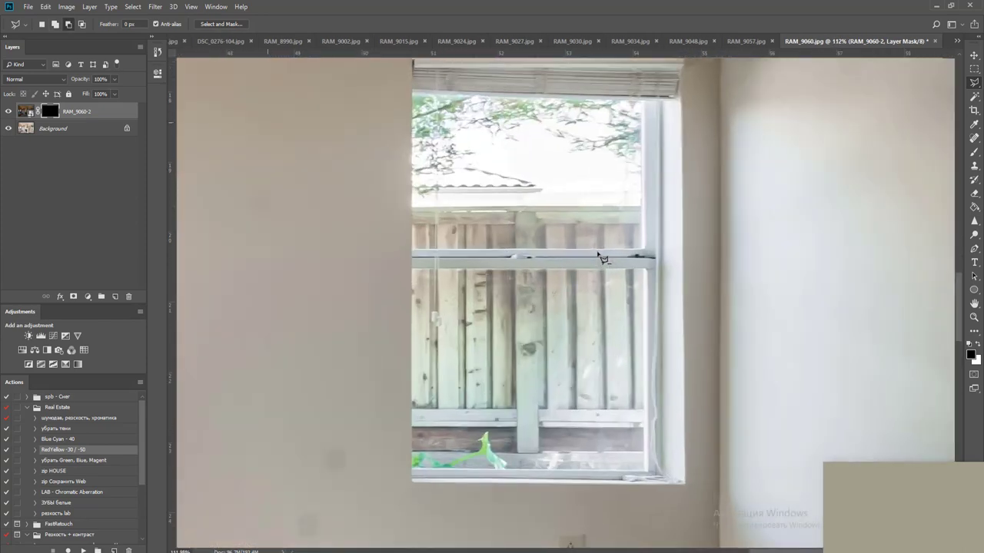
pyautogui.scroll(1, 457, 158)
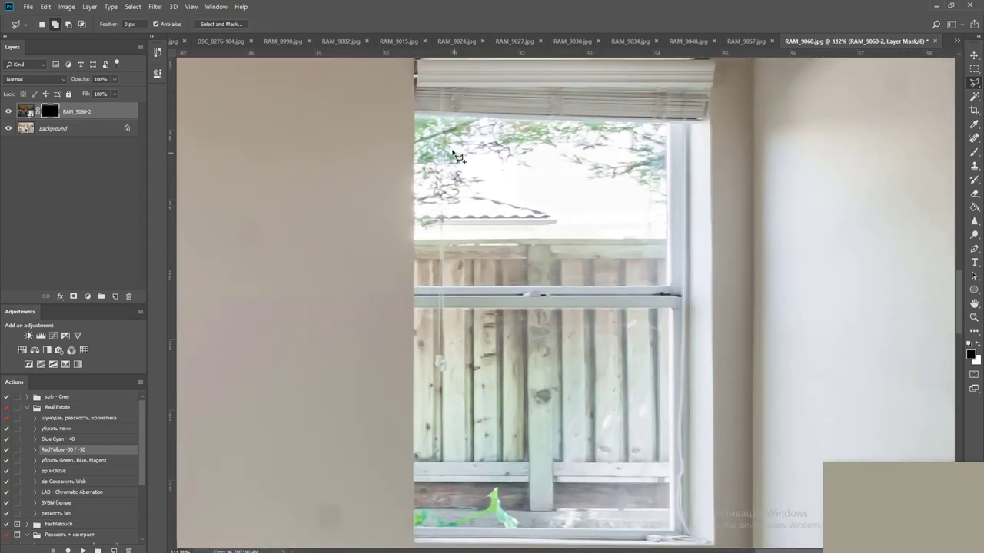
pyautogui.click(415, 117)
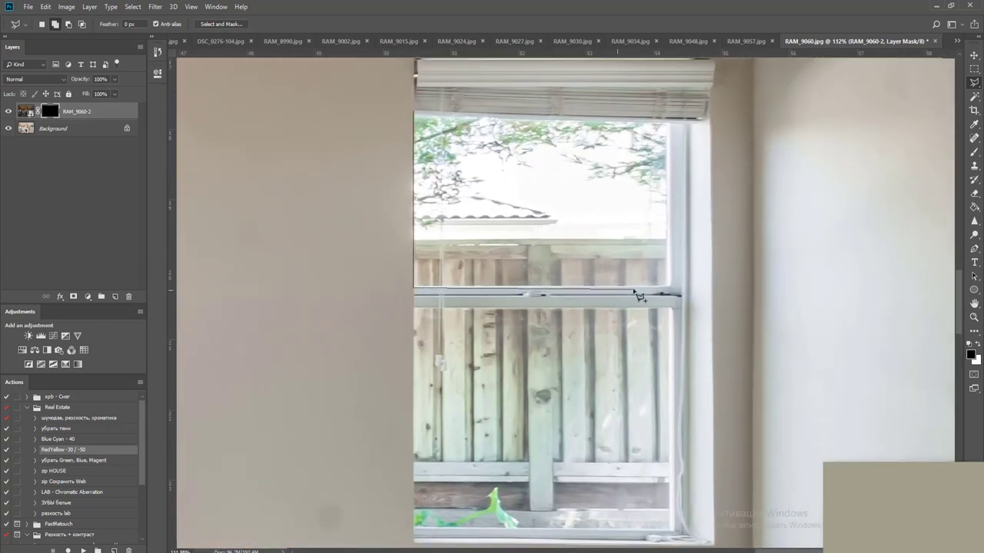
pyautogui.click(670, 283)
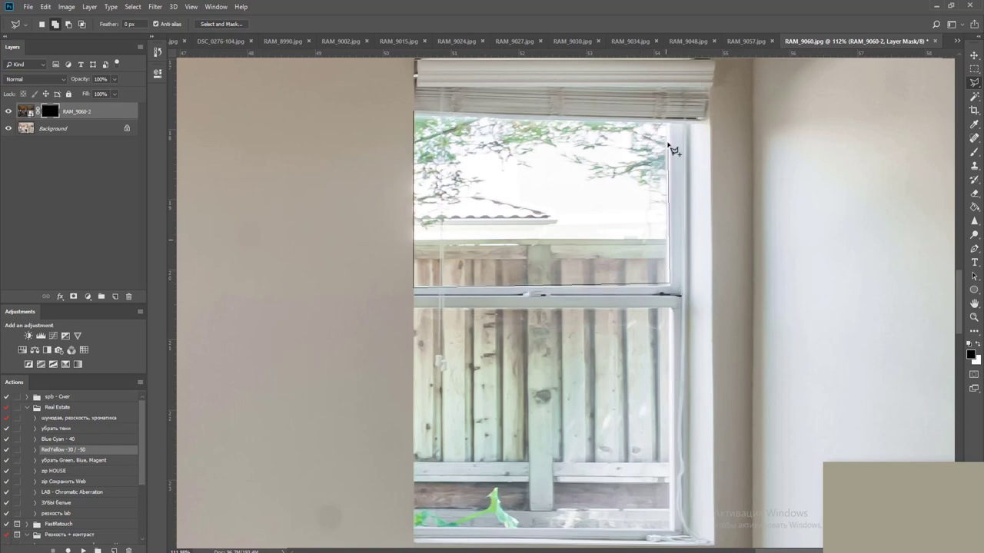
pyautogui.click(669, 119)
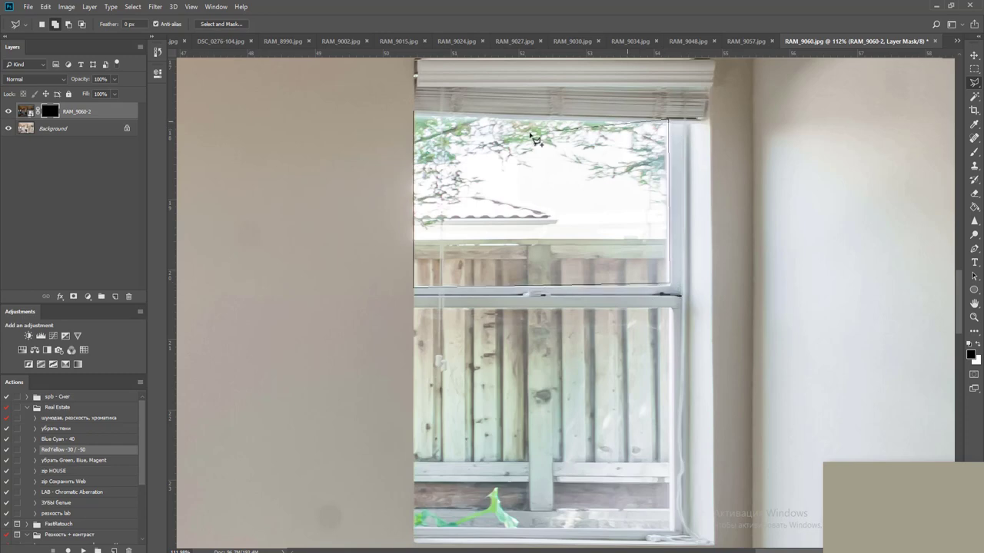
pyautogui.doubleClick(446, 115)
# Retrace the back window's upper pane along its right and lower edges to extend the selection there
pyautogui.click(470, 142)
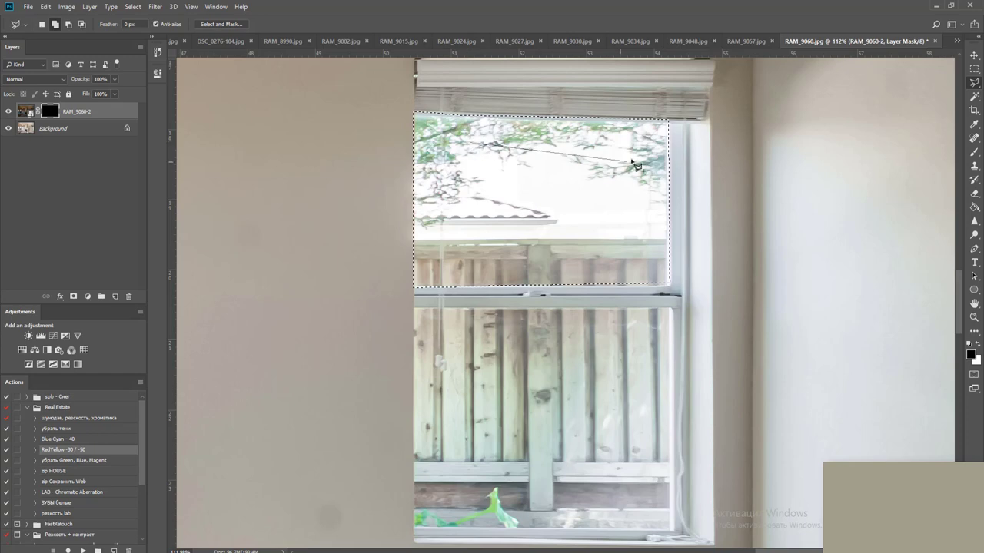
pyautogui.click(668, 160)
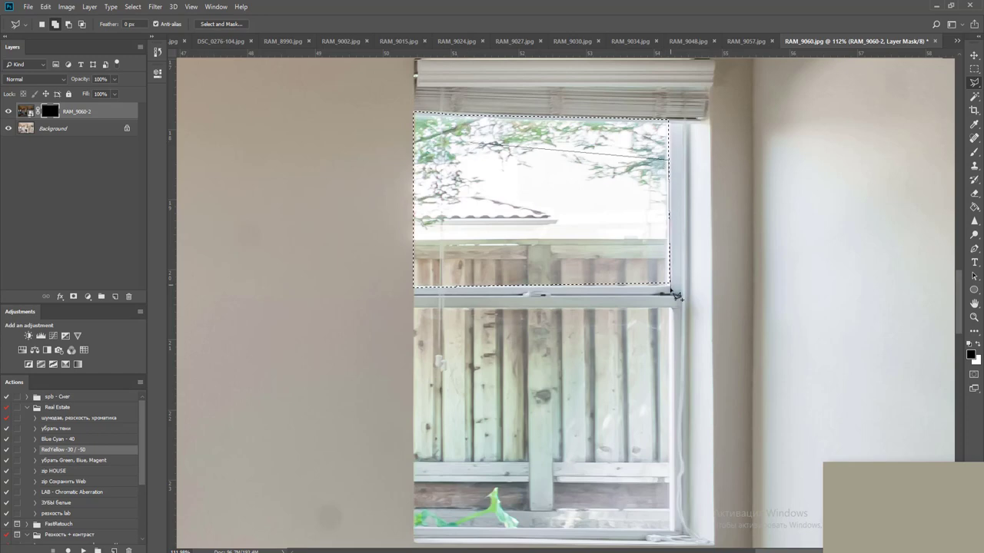
pyautogui.click(670, 289)
pyautogui.click(428, 287)
pyautogui.doubleClick(454, 239)
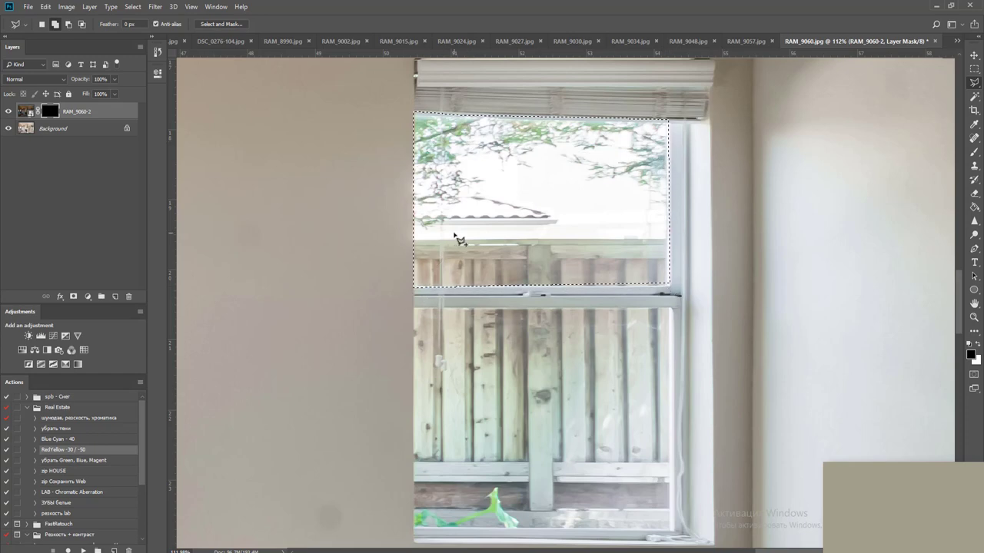
# Add the lower pane of the back room's window, showing the wooden fence, to the selection
pyautogui.moveTo(519, 335); pyautogui.dragTo(496, 191)
pyautogui.scroll(2, 517, 306)
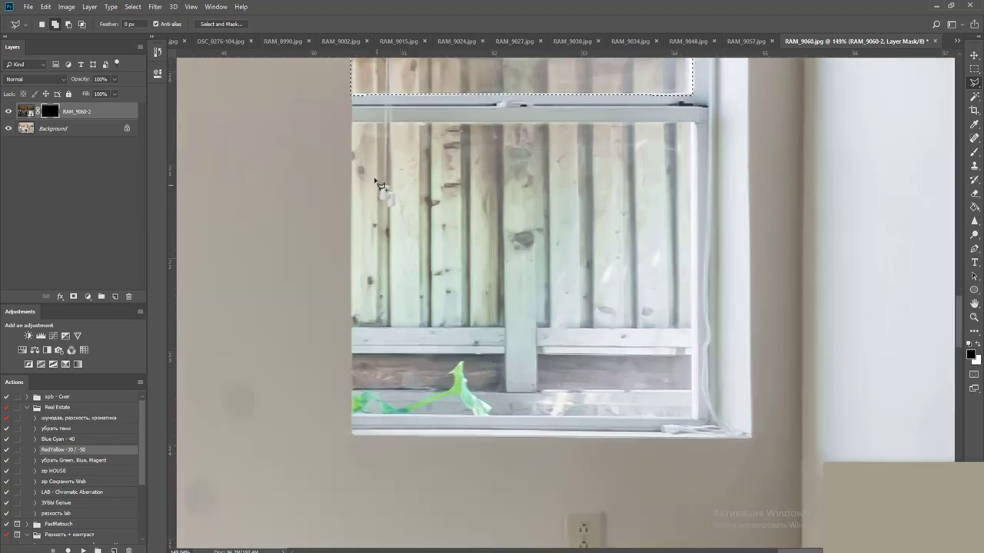
pyautogui.click(352, 123)
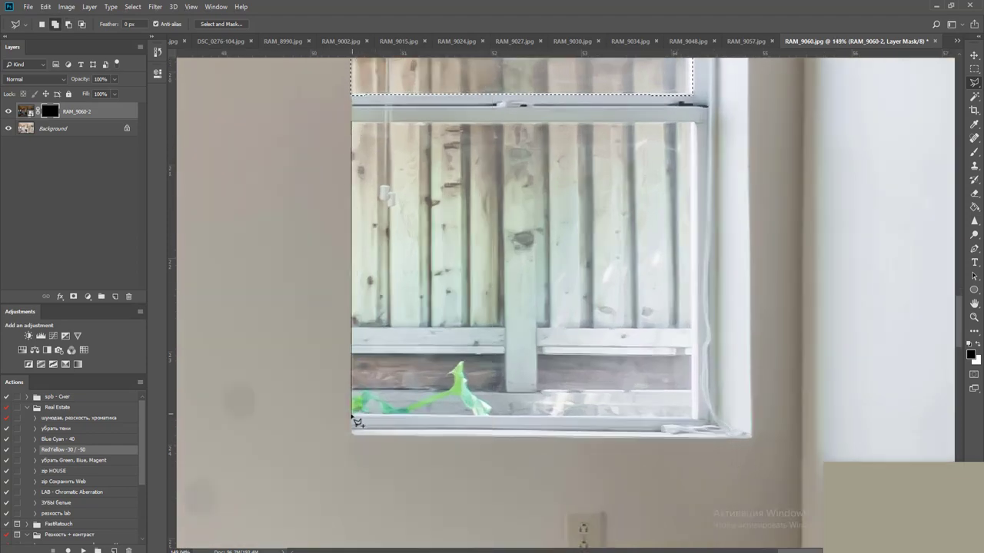
pyautogui.click(697, 418)
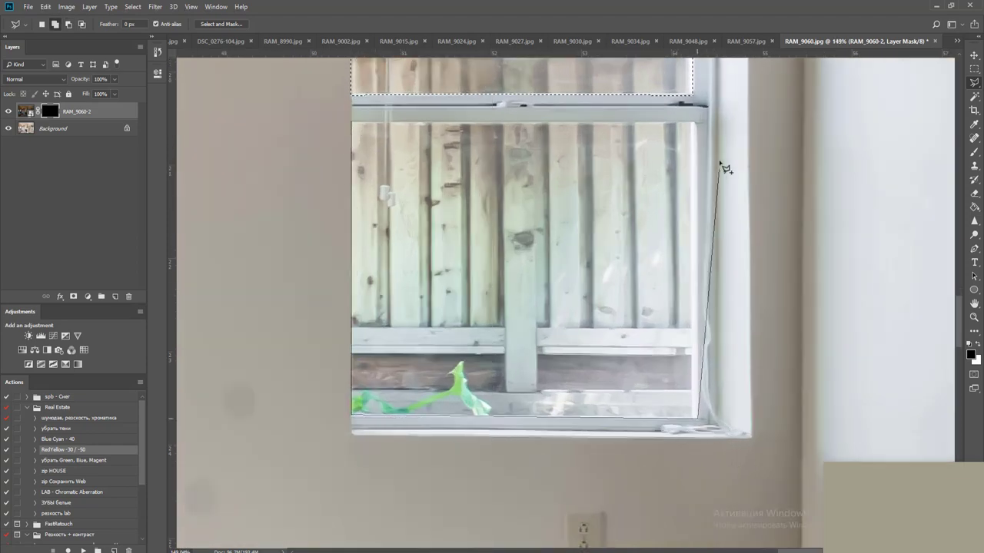
pyautogui.click(700, 127)
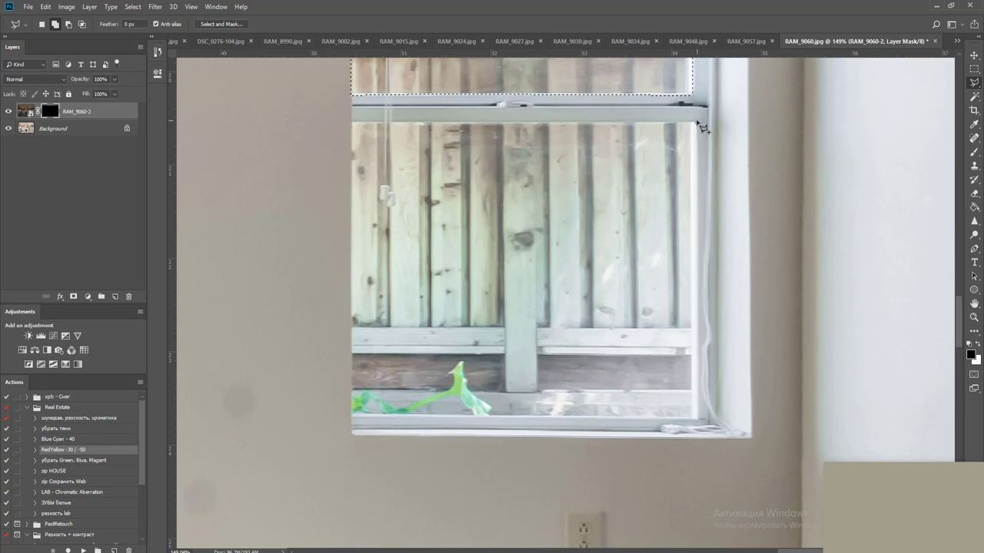
# Reveal the darker exposure through the selected window panes on the RAM_9060-2 mask and clear the selection
pyautogui.hotkey('ctrl', '0')
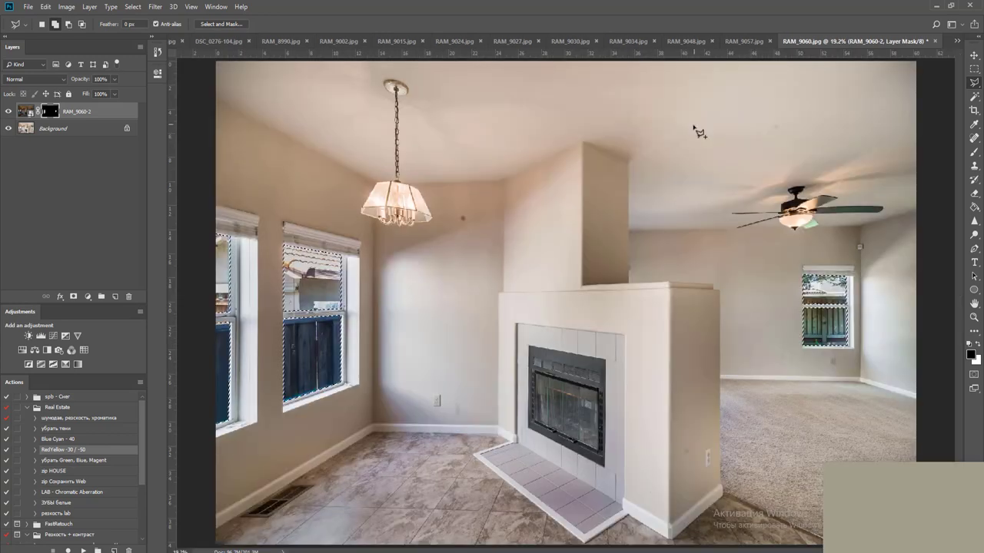
pyautogui.hotkey('ctrl', 'd')
pyautogui.press('m')
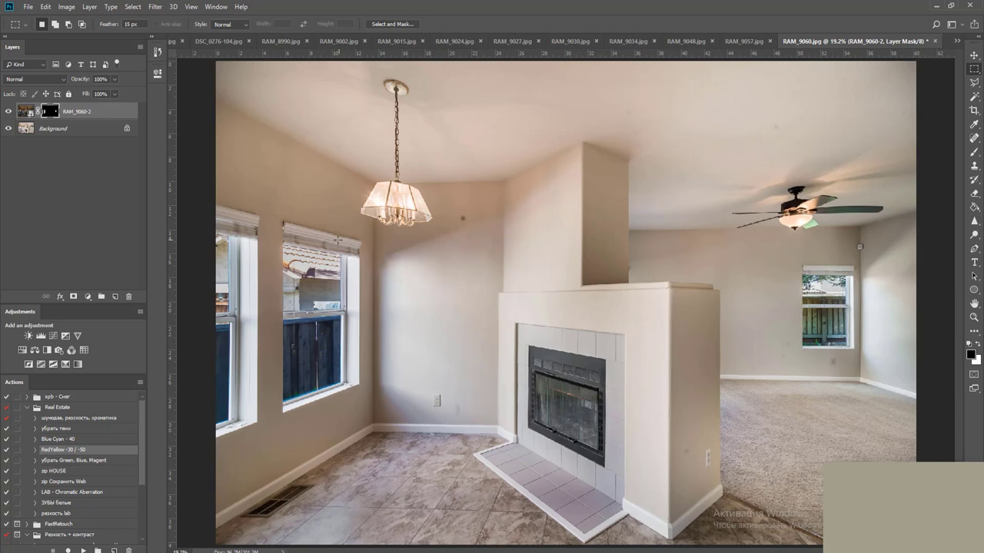
# Run the RedYellow -30 / -50 action on the Background layer and lower the resulting copy's opacity to 63%
pyautogui.click(81, 133)
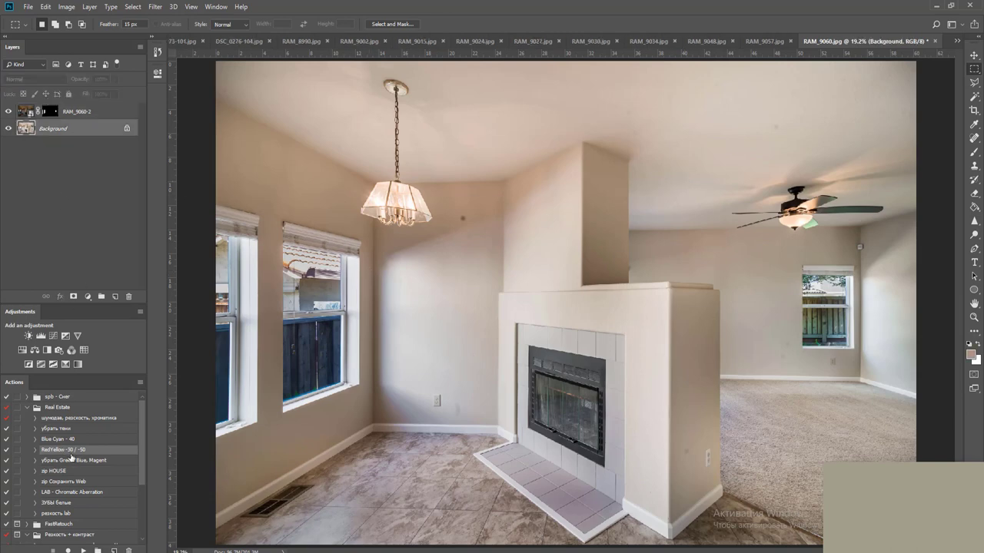
pyautogui.click(85, 548)
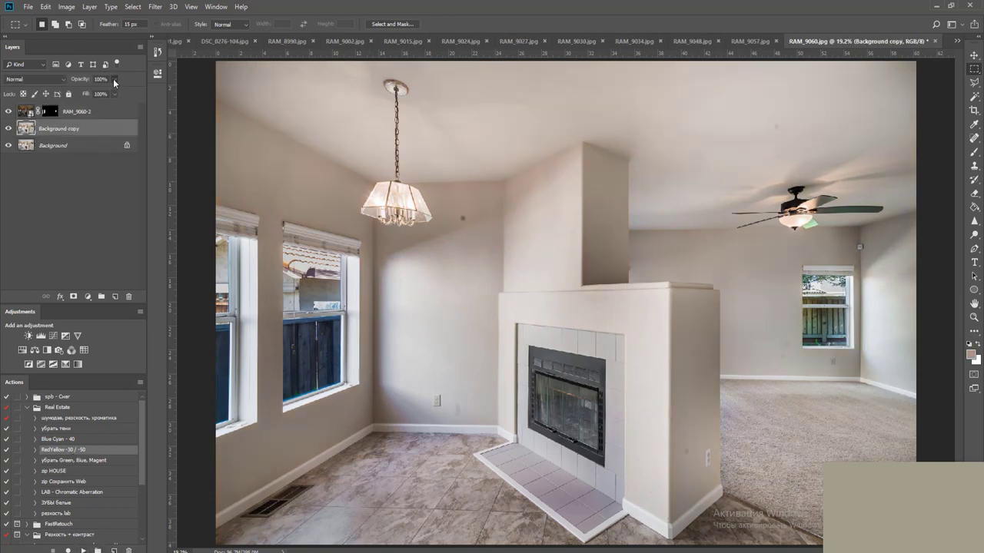
pyautogui.click(115, 79)
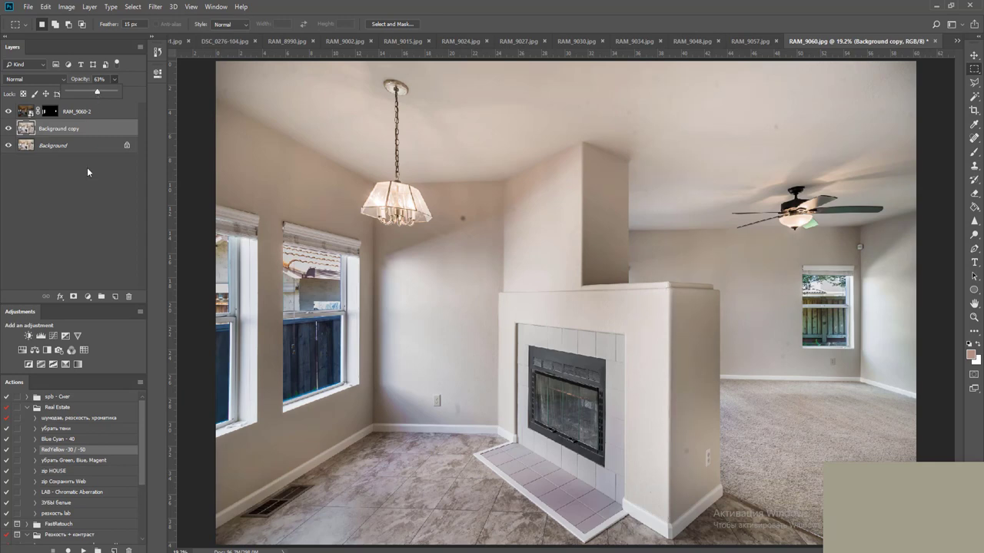
# Brighten the midtones slightly with a Curves adjustment above the Background copy and merge all visible layers
pyautogui.click(53, 337)
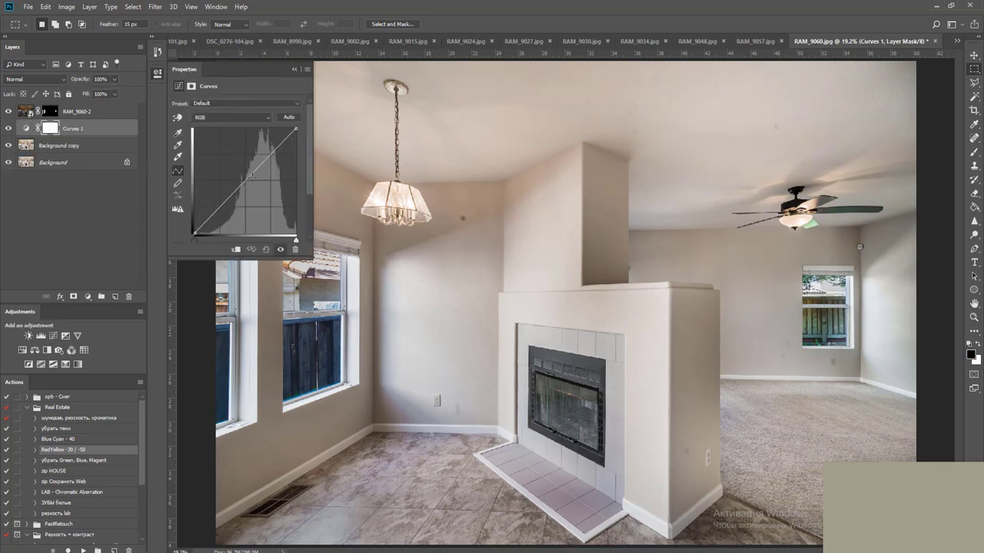
pyautogui.moveTo(251, 177); pyautogui.dragTo(248, 174)
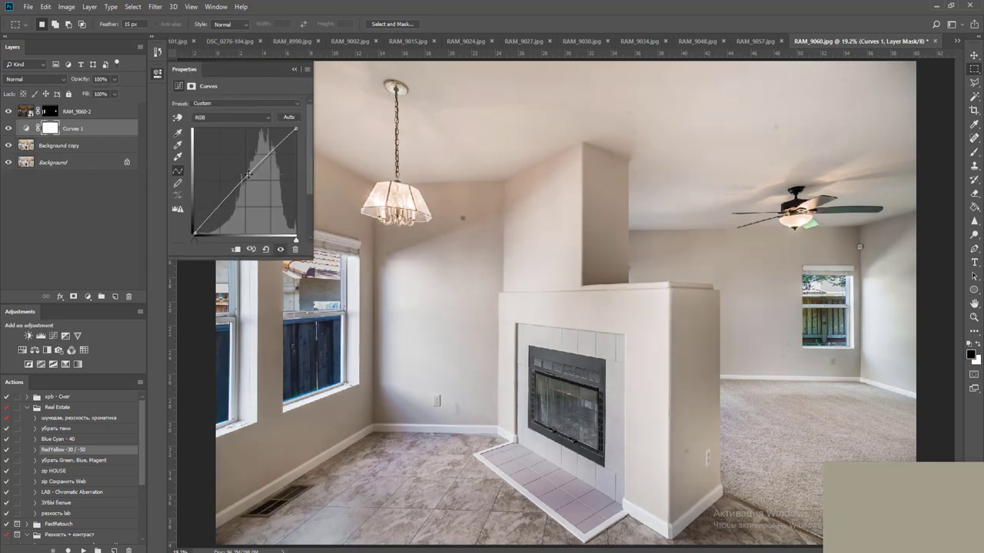
pyautogui.hotkey('ctrl', 'shift', 'e')
# Heal the dark spot on the wall beside the chandelier with the Spot Healing Brush
pyautogui.press('j')
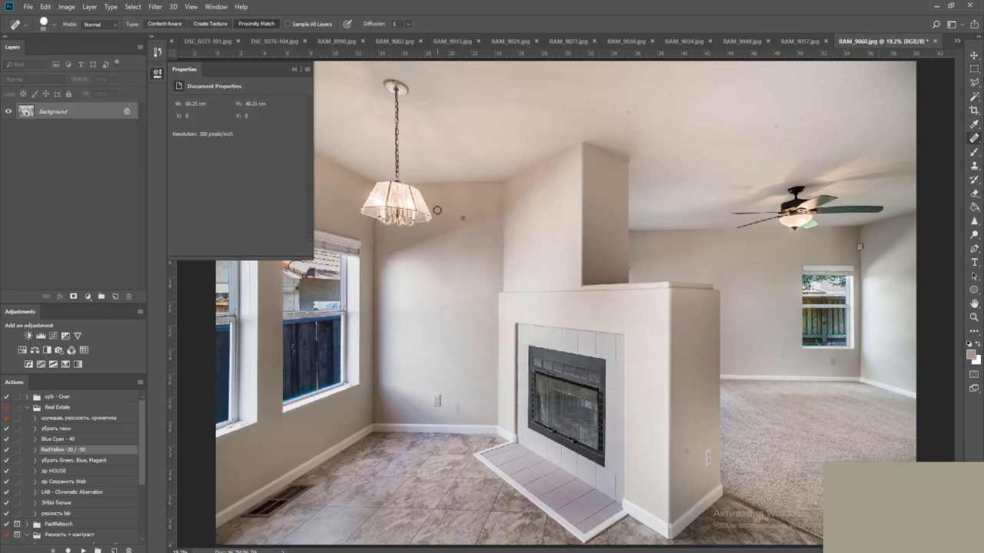
pyautogui.scroll(2, 461, 223)
pyautogui.click(465, 208)
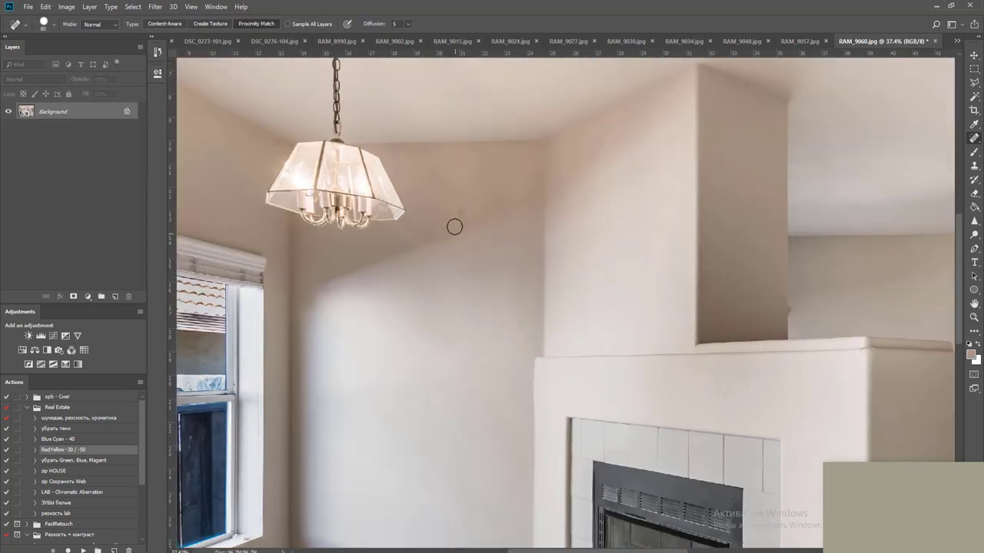
pyautogui.moveTo(459, 200); pyautogui.dragTo(458, 219)
pyautogui.scroll(-3, 469, 377)
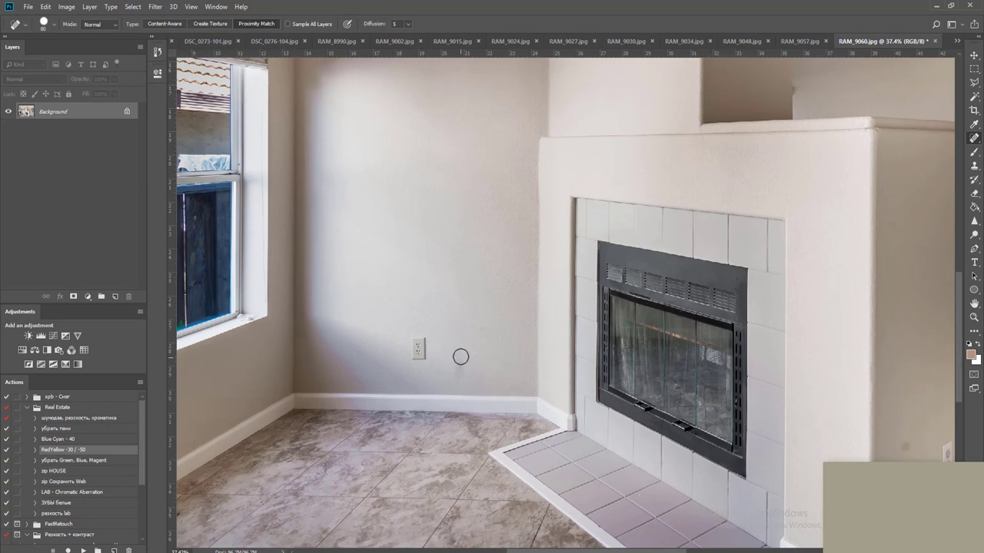
pyautogui.scroll(-2, 500, 357)
pyautogui.moveTo(670, 330); pyautogui.dragTo(345, 299)
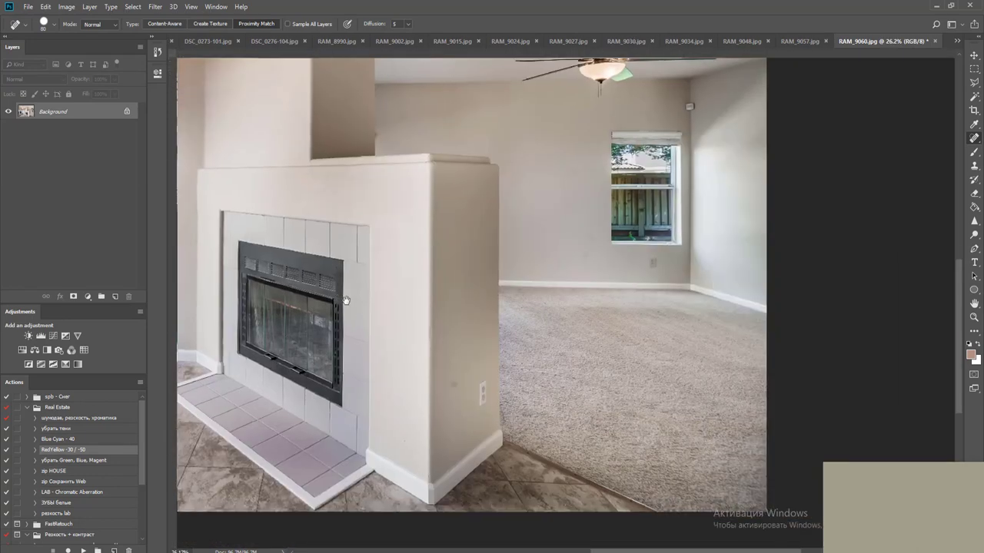
pyautogui.scroll(-2, 427, 395)
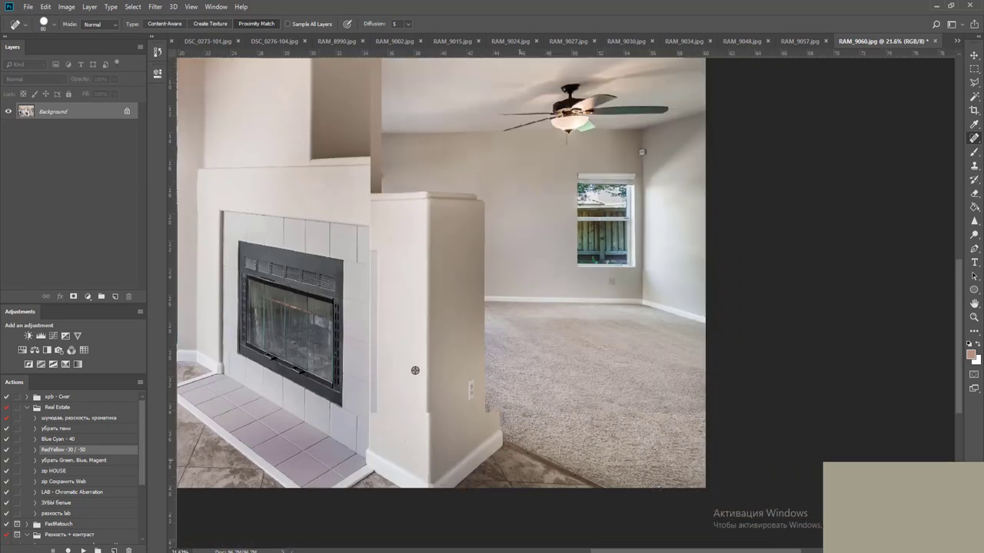
# Reduce the Magentas saturation to -48 with a Hue/Saturation adjustment and merge it into the Background
pyautogui.click(22, 350)
pyautogui.click(255, 102)
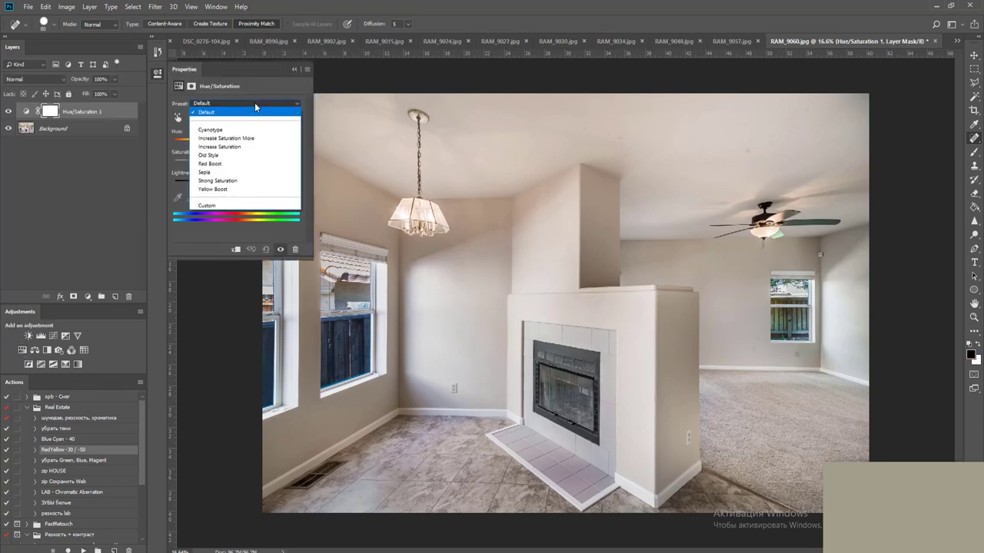
pyautogui.click(254, 103)
pyautogui.click(242, 117)
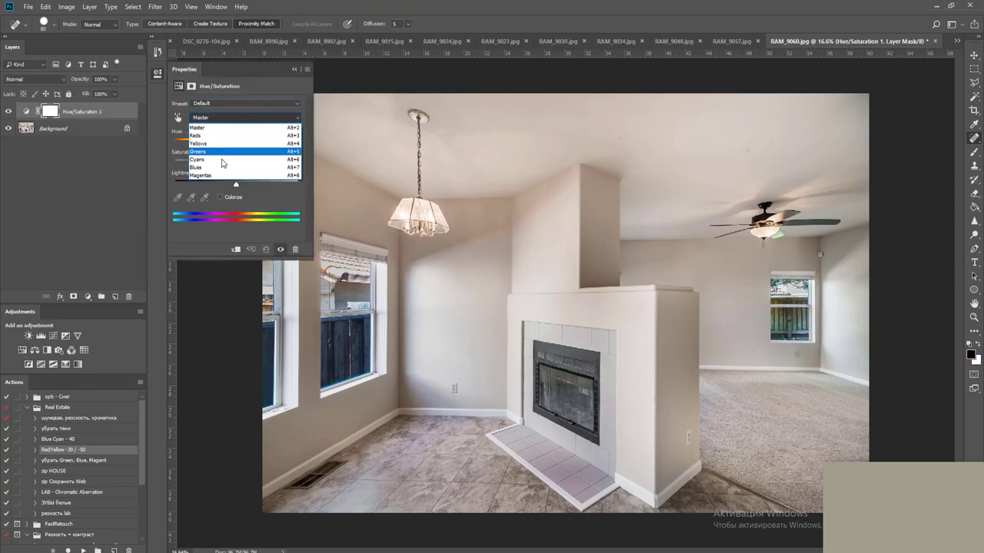
pyautogui.click(233, 177)
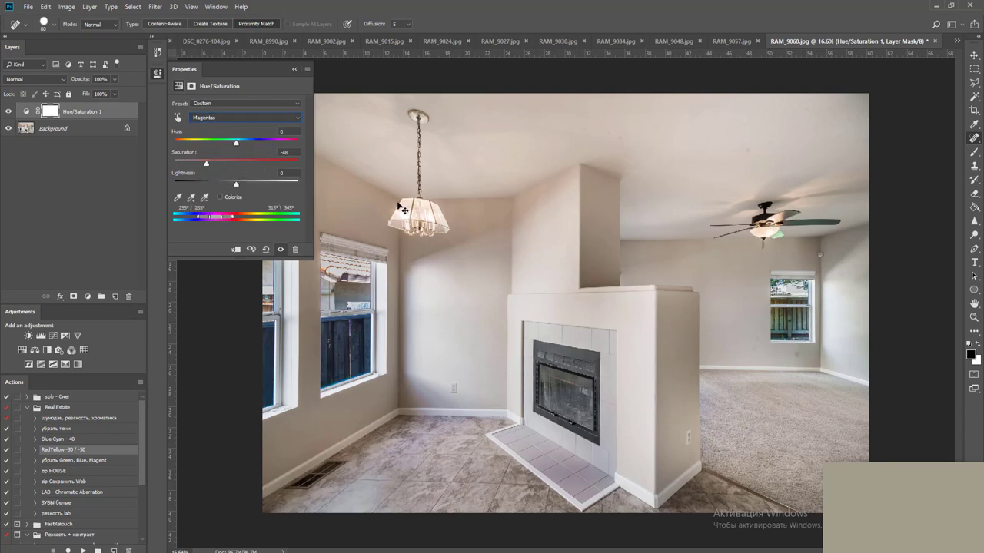
pyautogui.hotkey('ctrl', 'e')
# Heal the faint marks on the back room's wall beside the window with the Spot Healing Brush
pyautogui.press('j')
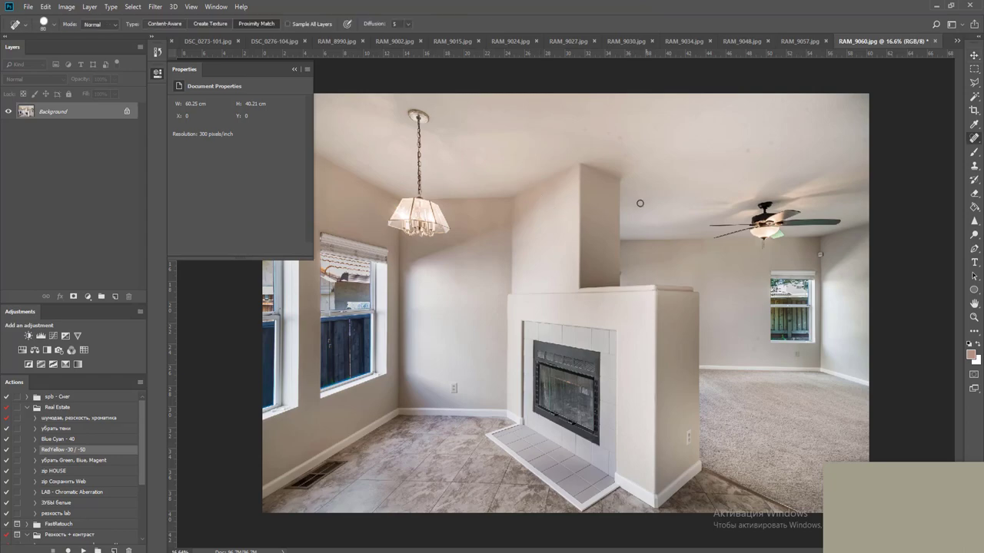
pyautogui.scroll(4, 670, 407)
pyautogui.moveTo(681, 390); pyautogui.dragTo(373, 335)
pyautogui.moveTo(609, 326); pyautogui.dragTo(476, 362)
pyautogui.moveTo(531, 236); pyautogui.dragTo(498, 336)
pyautogui.scroll(2, 498, 335)
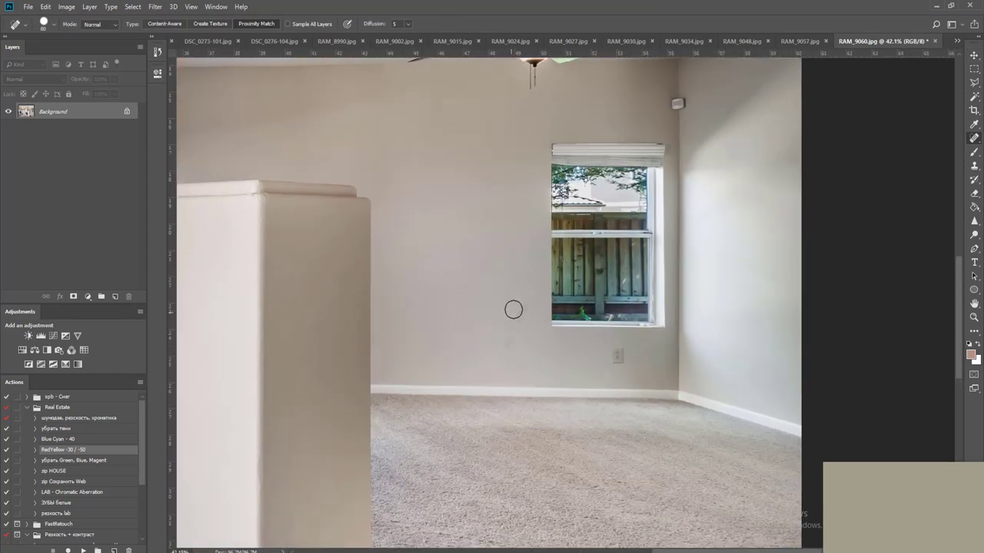
pyautogui.moveTo(510, 261); pyautogui.dragTo(547, 392)
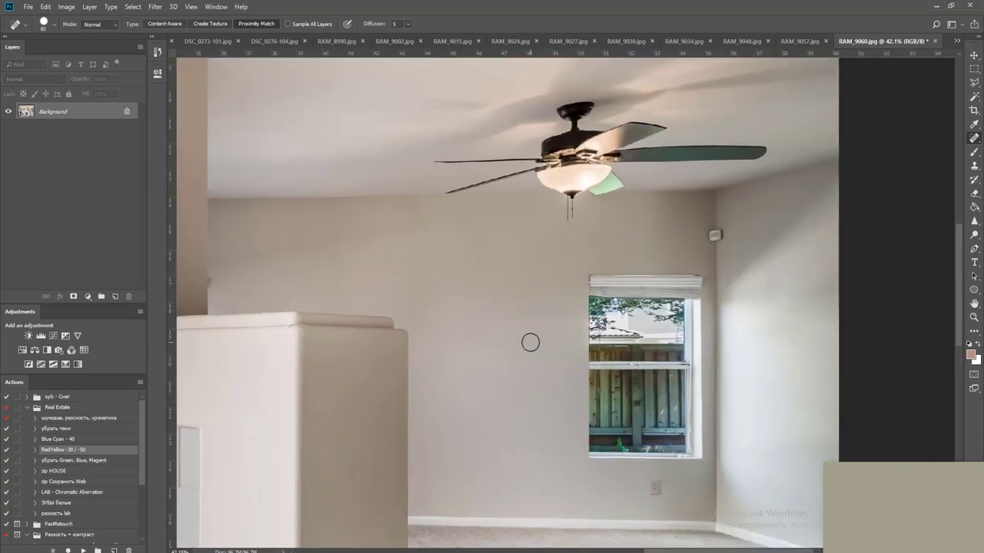
pyautogui.moveTo(523, 341); pyautogui.dragTo(527, 338)
# Heal the small dark spots on the ceiling above the fan and the fireplace column
pyautogui.moveTo(522, 285); pyautogui.dragTo(489, 417)
pyautogui.moveTo(493, 254); pyautogui.dragTo(514, 423)
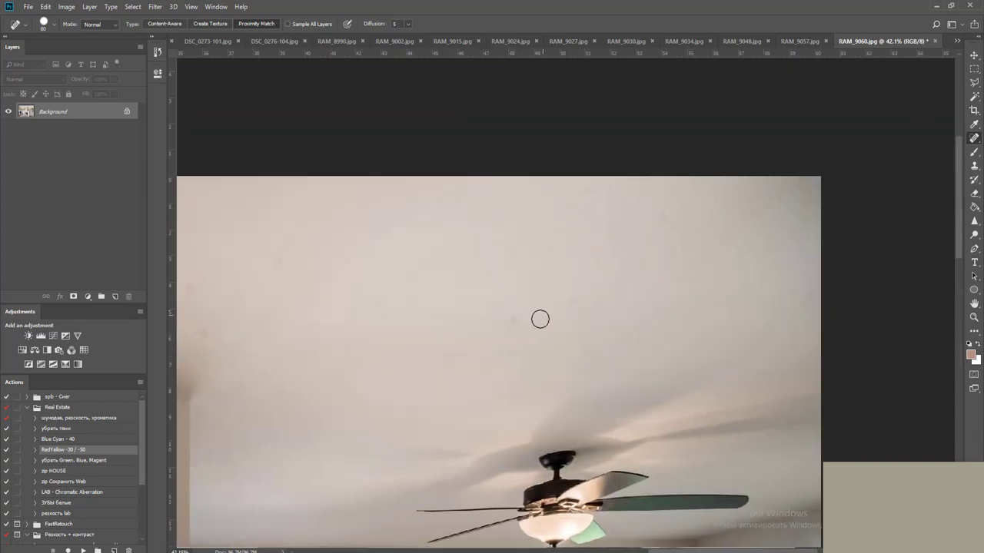
pyautogui.moveTo(511, 314); pyautogui.dragTo(502, 322)
pyautogui.moveTo(782, 277); pyautogui.dragTo(790, 284)
pyautogui.moveTo(431, 345); pyautogui.dragTo(635, 323)
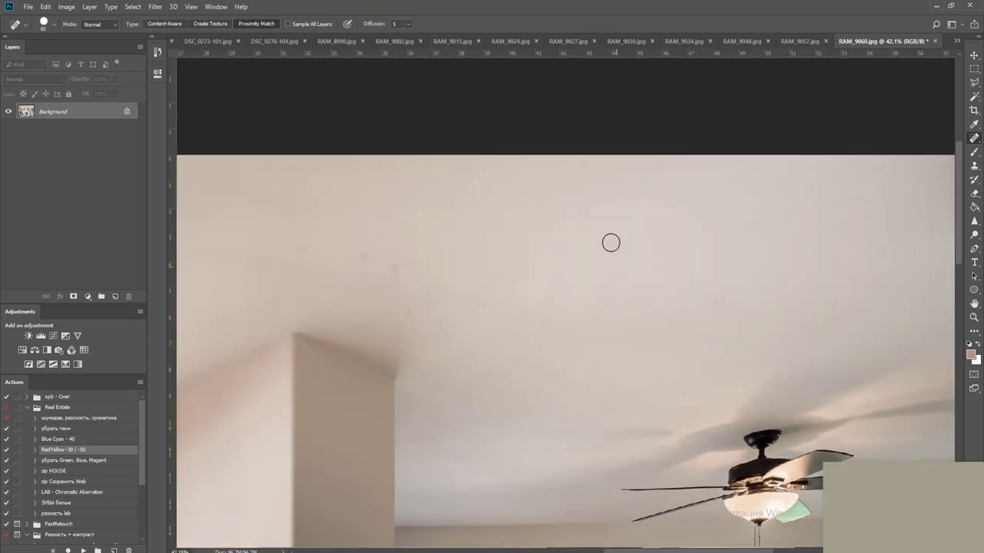
pyautogui.click(590, 204)
pyautogui.scroll(-1, 515, 332)
pyautogui.moveTo(462, 360); pyautogui.dragTo(610, 235)
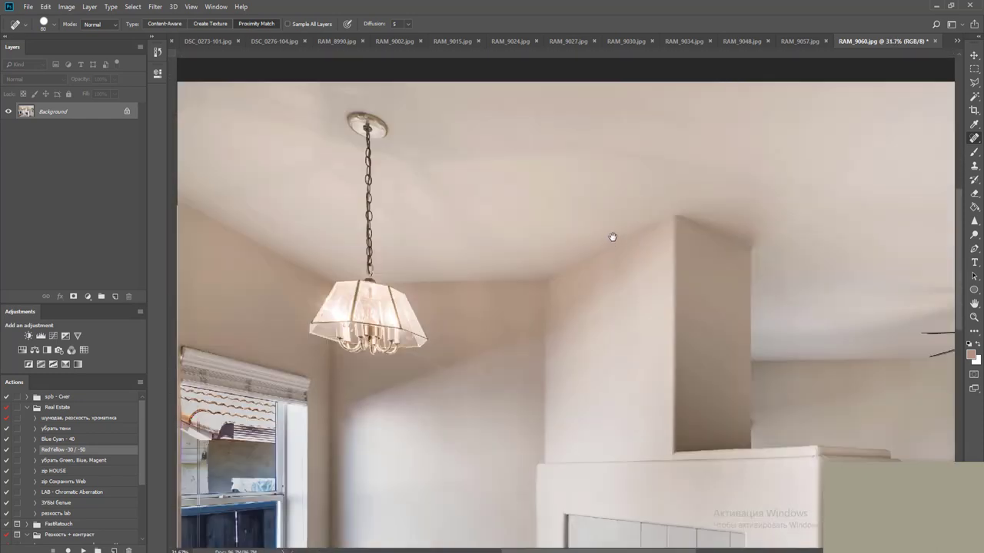
# Run the Blue Cyan - 40 action, lower its Hue/Saturation layer to 60% opacity, and merge it into the Background
pyautogui.moveTo(450, 317); pyautogui.dragTo(540, 321)
pyautogui.hotkey('ctrl', '-')
pyautogui.hotkey('ctrl', '-')
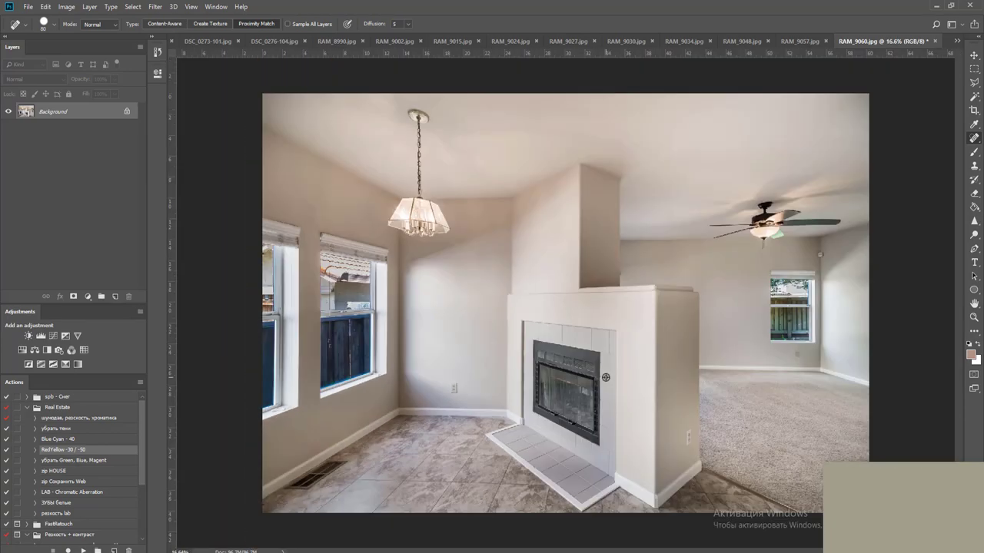
pyautogui.hotkey('ctrl', 'w')
pyautogui.press('Escape')
pyautogui.click(72, 440)
pyautogui.click(85, 550)
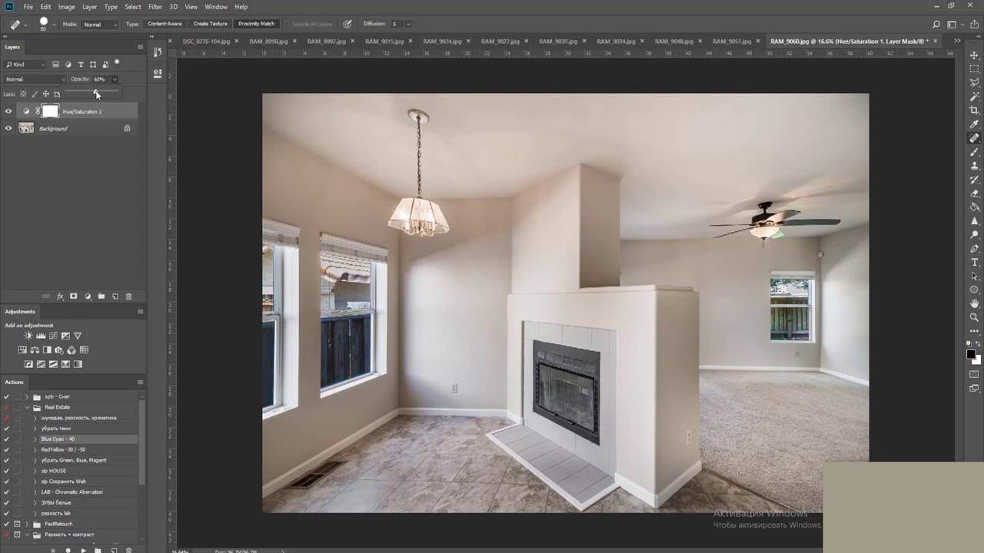
pyautogui.press('Return')
pyautogui.hotkey('ctrl', 'e')
# Close RAM_9060.jpg and save its changes as a Baseline ("Standard") JPEG at quality 12
pyautogui.hotkey('ctrl', 'w')
pyautogui.press('Return')
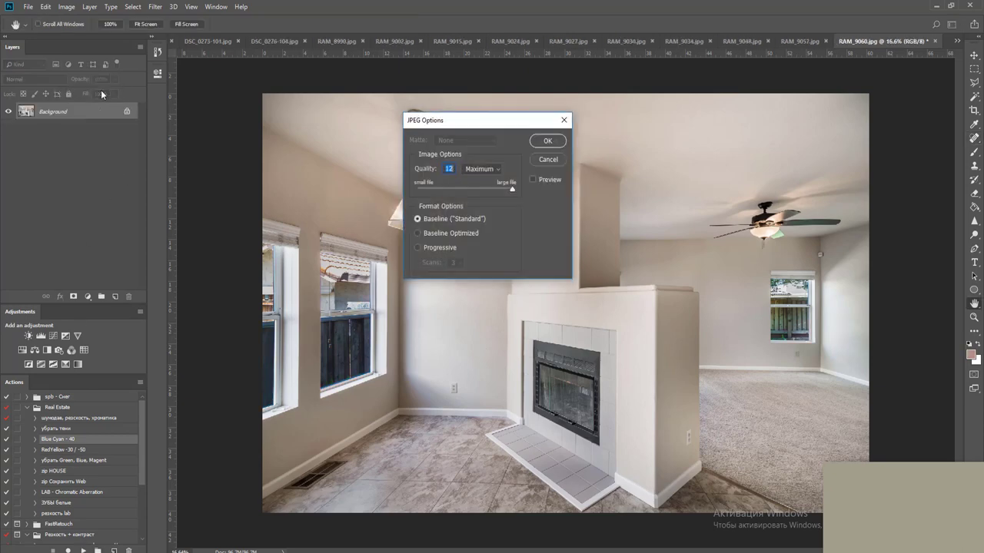
pyautogui.press('Return')
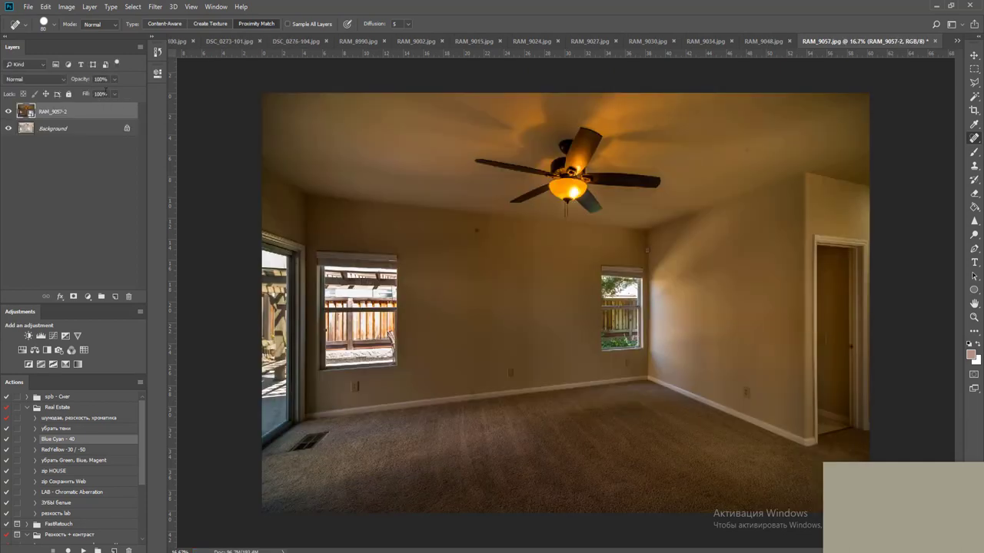
# Add a black mask to the RAM_9057-2 layer and select the sliding door's glass with the Polygonal Lasso
pyautogui.keyDown('alt'); pyautogui.click(73, 296); pyautogui.keyUp('alt')
pyautogui.press('z')
pyautogui.moveTo(239, 233); pyautogui.dragTo(308, 464)
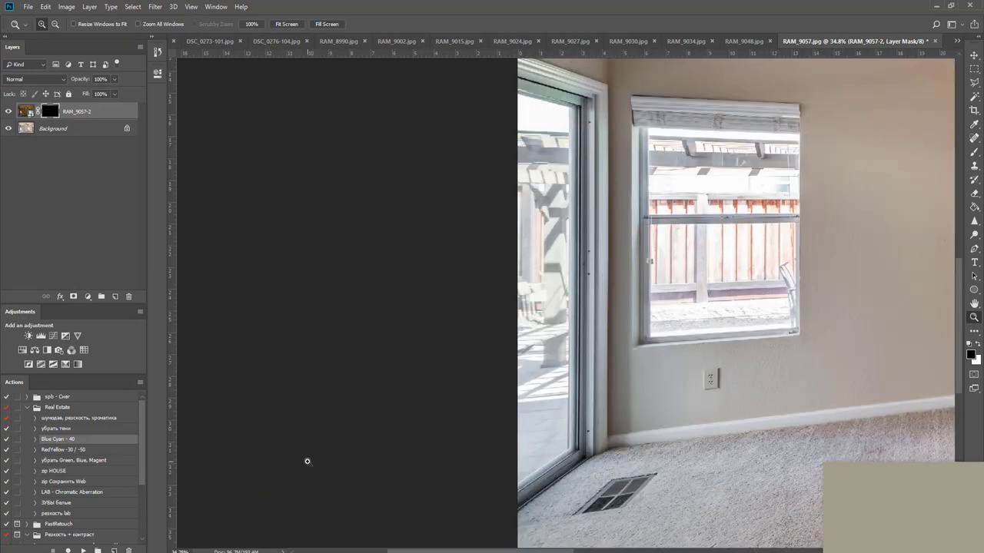
pyautogui.press('l')
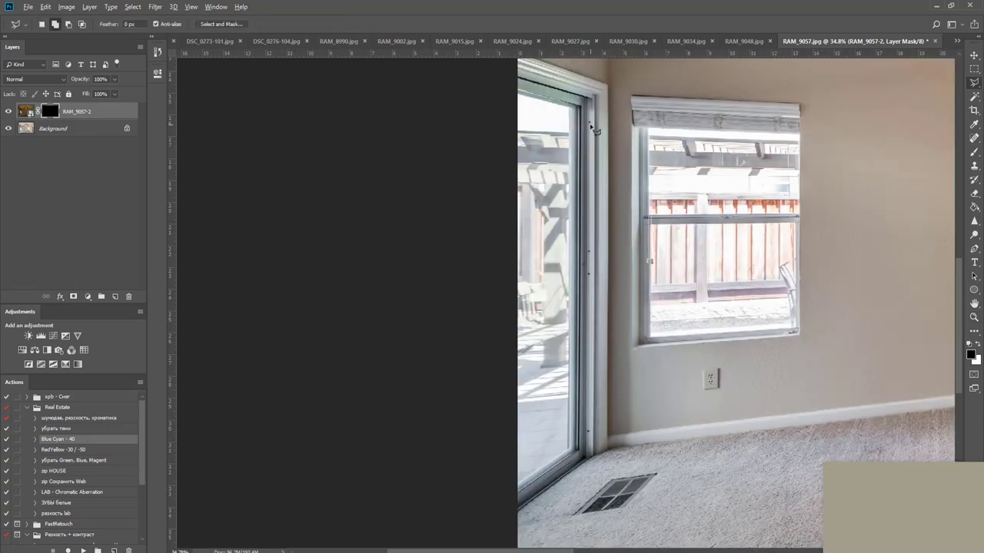
pyautogui.scroll(1, 593, 129)
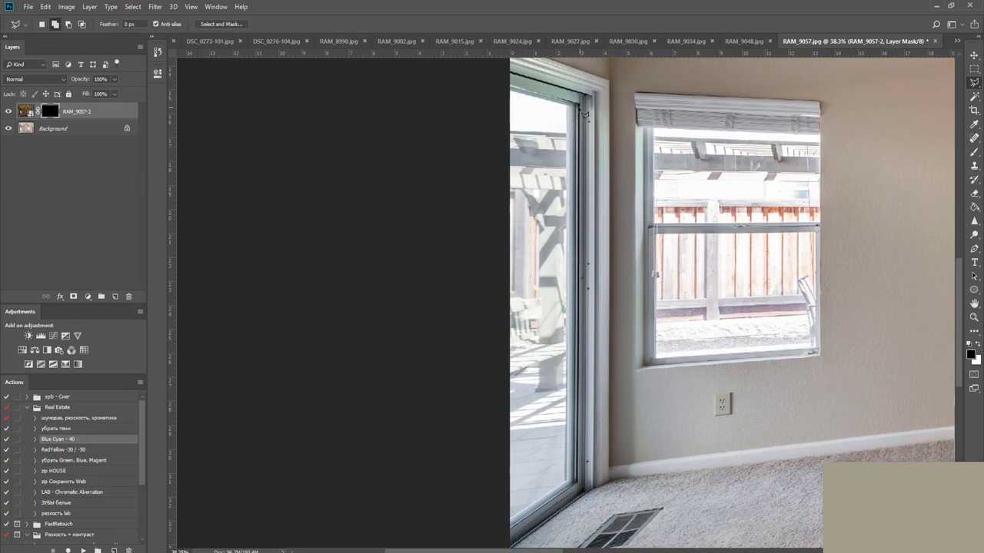
pyautogui.moveTo(581, 113)
pyautogui.mouseDown()
pyautogui.moveTo(578, 488)
pyautogui.moveTo(484, 538)
pyautogui.moveTo(451, 216)
pyautogui.moveTo(452, 238)
pyautogui.moveTo(462, 196)
pyautogui.mouseUp()
pyautogui.click(452, 152)
pyautogui.click(510, 90)
pyautogui.click(577, 103)
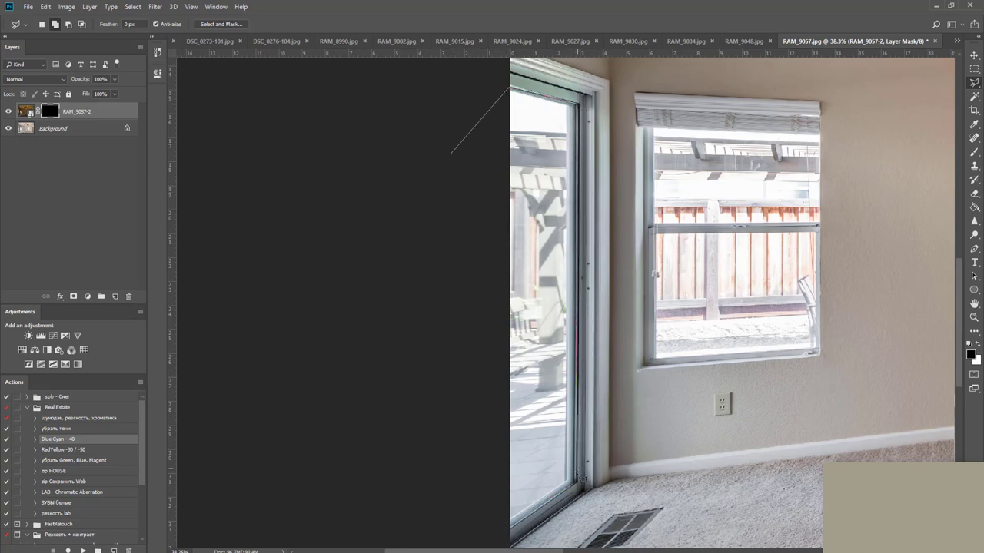
pyautogui.click(573, 486)
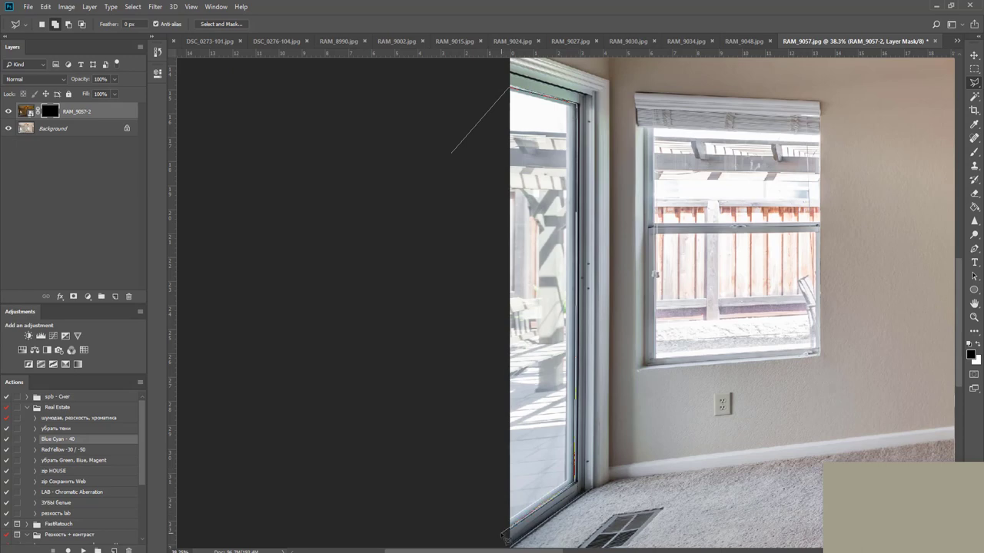
pyautogui.click(502, 536)
pyautogui.doubleClick(428, 421)
# Add the upper pane of the window beside the sliding door to the selection, following the blind and frame edges
pyautogui.scroll(4, 692, 205)
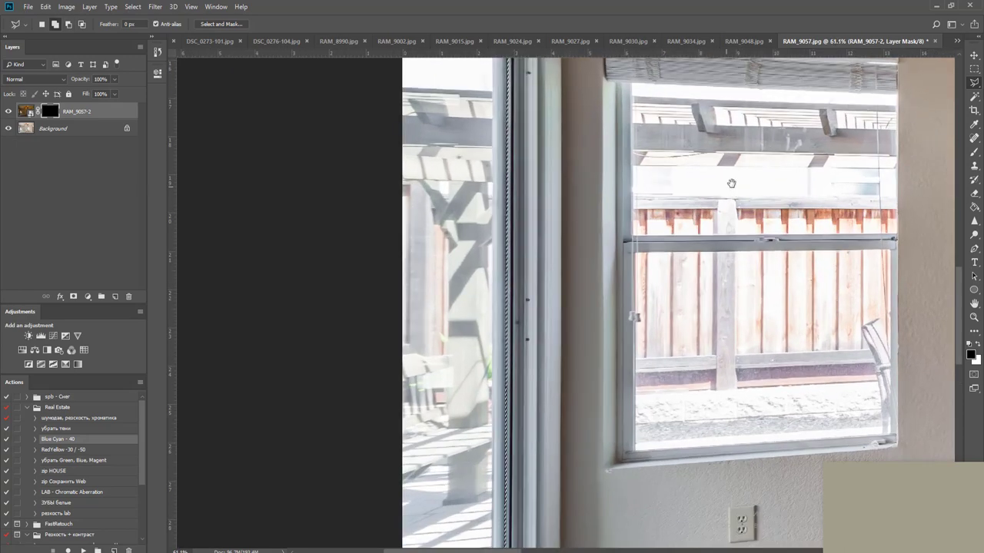
pyautogui.moveTo(732, 183); pyautogui.dragTo(500, 218)
pyautogui.scroll(3, 506, 218)
pyautogui.moveTo(481, 184); pyautogui.dragTo(419, 226)
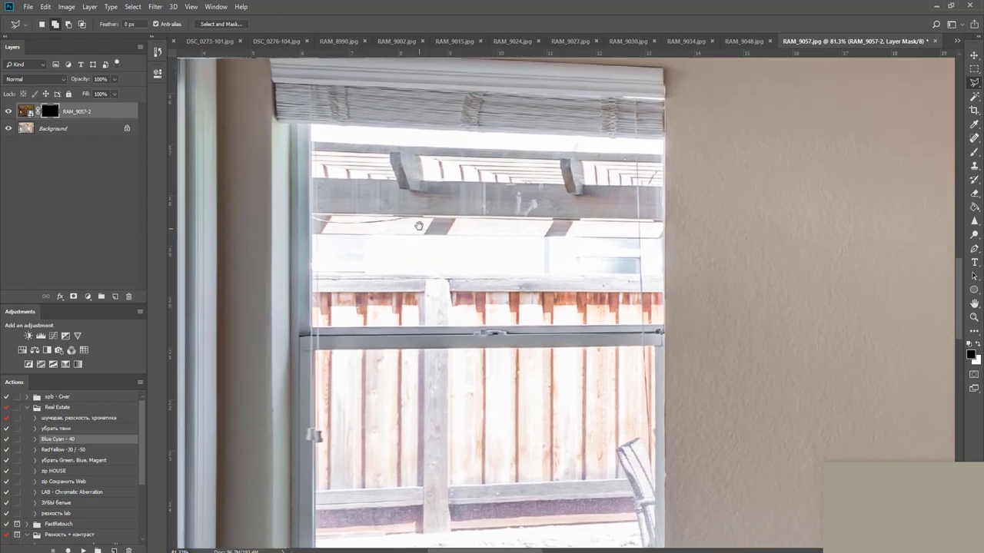
pyautogui.click(311, 123)
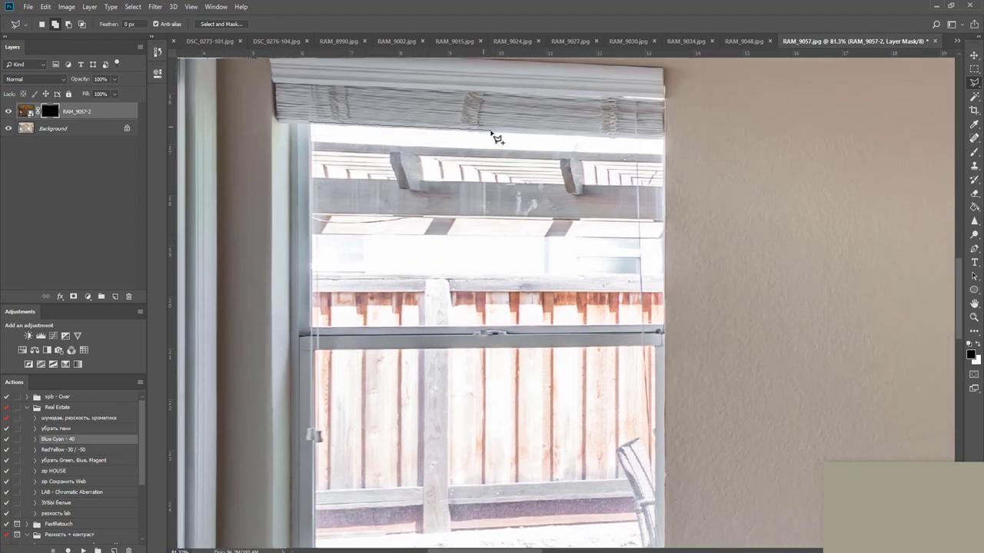
pyautogui.click(666, 138)
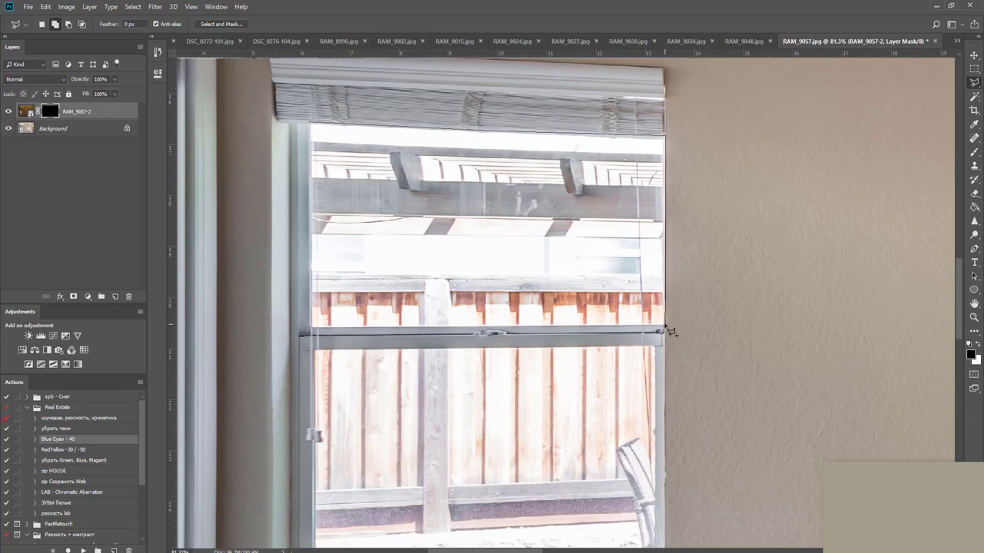
pyautogui.click(665, 330)
pyautogui.doubleClick(315, 334)
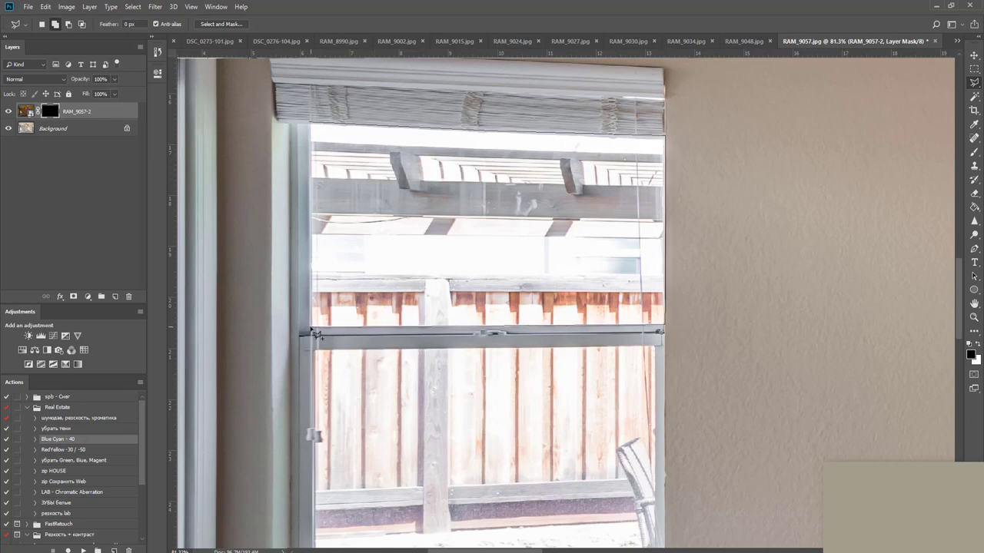
# Add the lower pane of the window beside the sliding door to the selection
pyautogui.moveTo(394, 414); pyautogui.dragTo(392, 273)
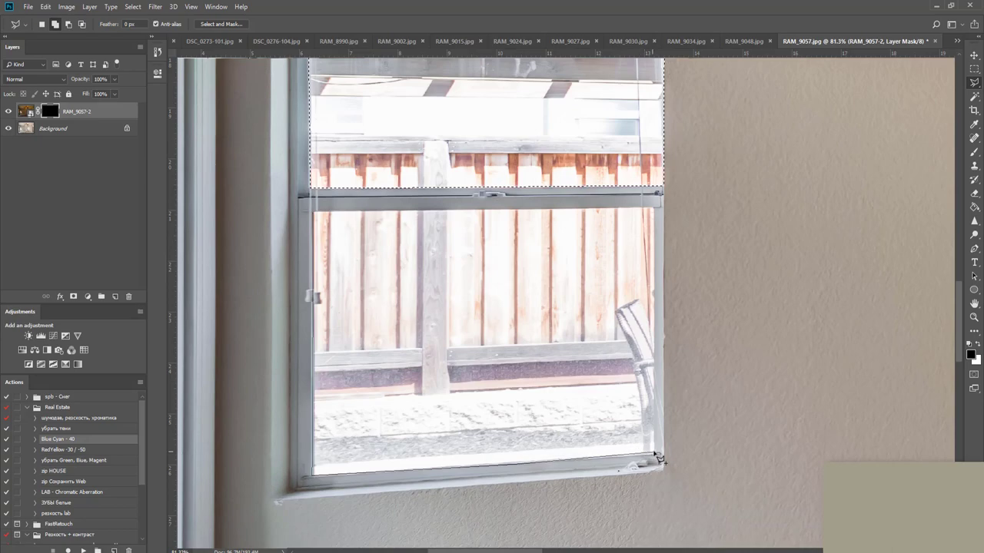
pyautogui.click(651, 444)
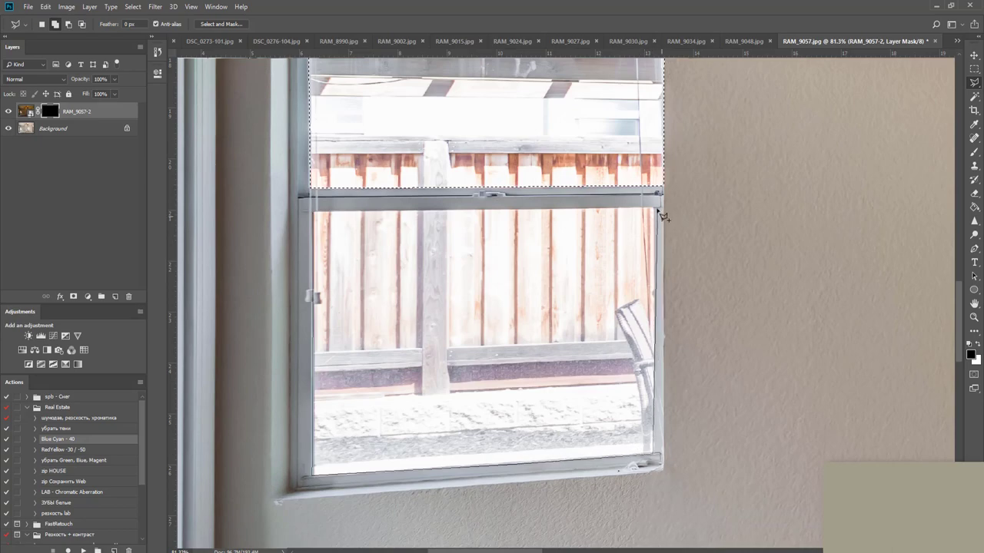
pyautogui.doubleClick(655, 208)
# Add the upper pane of the small far window to the selection, from the blind down to the middle rail
pyautogui.scroll(-3, 655, 214)
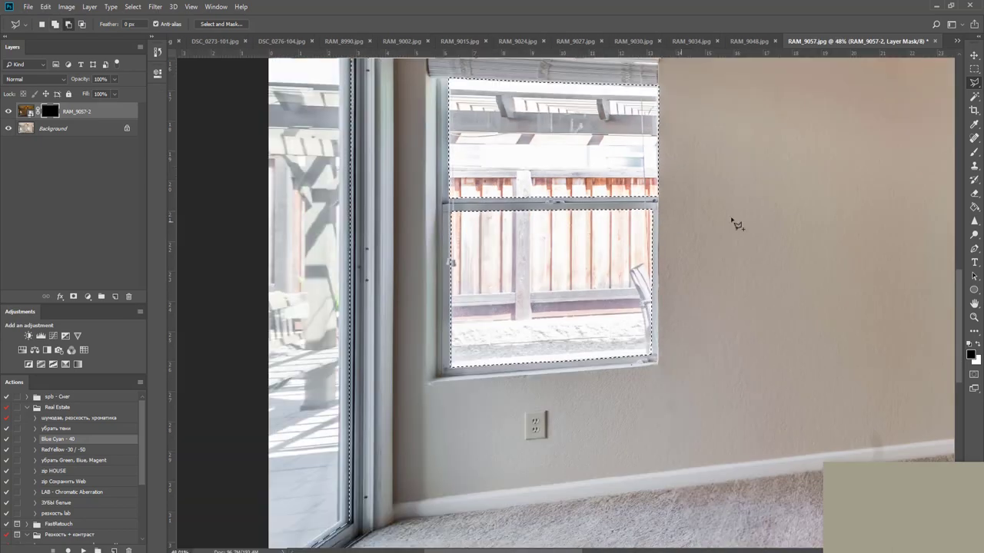
pyautogui.moveTo(731, 222); pyautogui.dragTo(200, 261)
pyautogui.scroll(4, 578, 238)
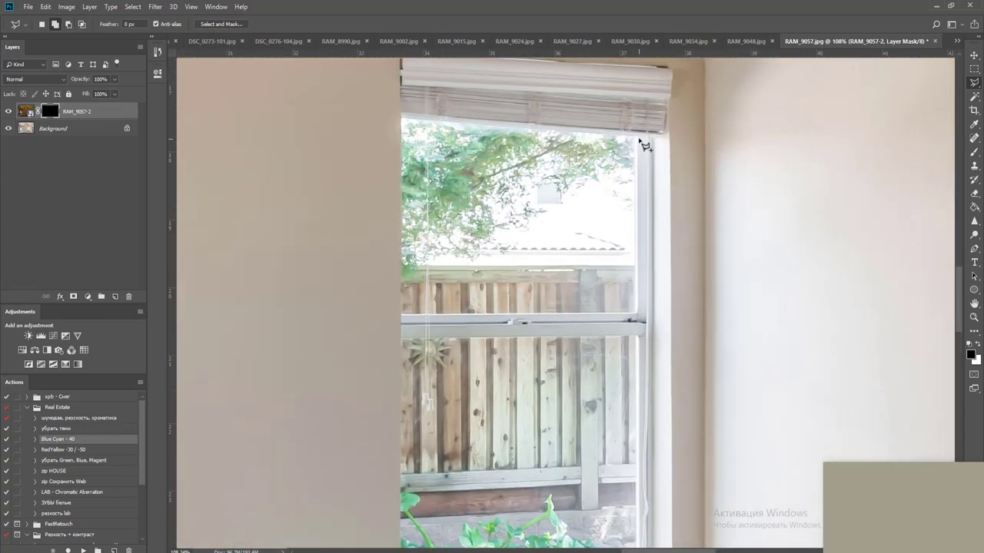
pyautogui.click(638, 135)
pyautogui.click(638, 314)
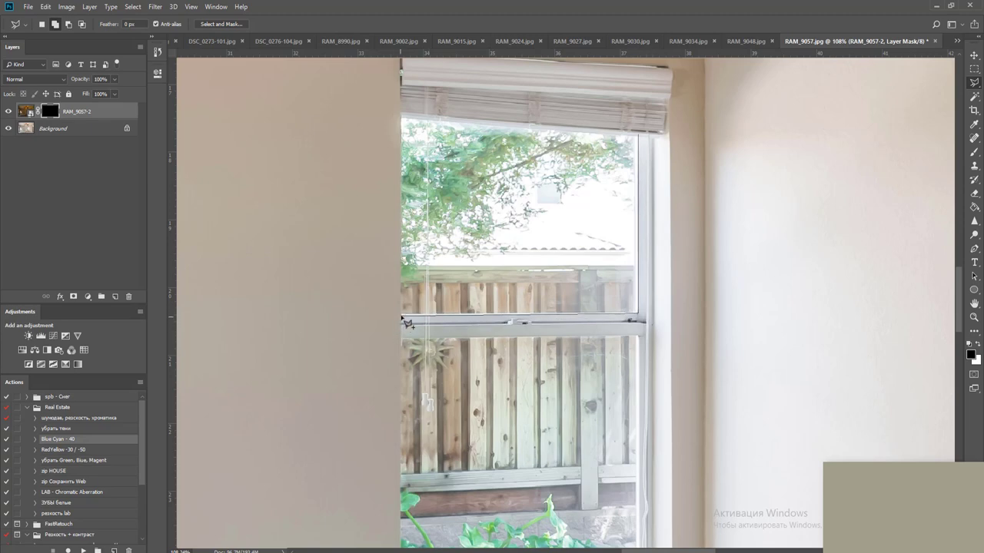
pyautogui.click(401, 314)
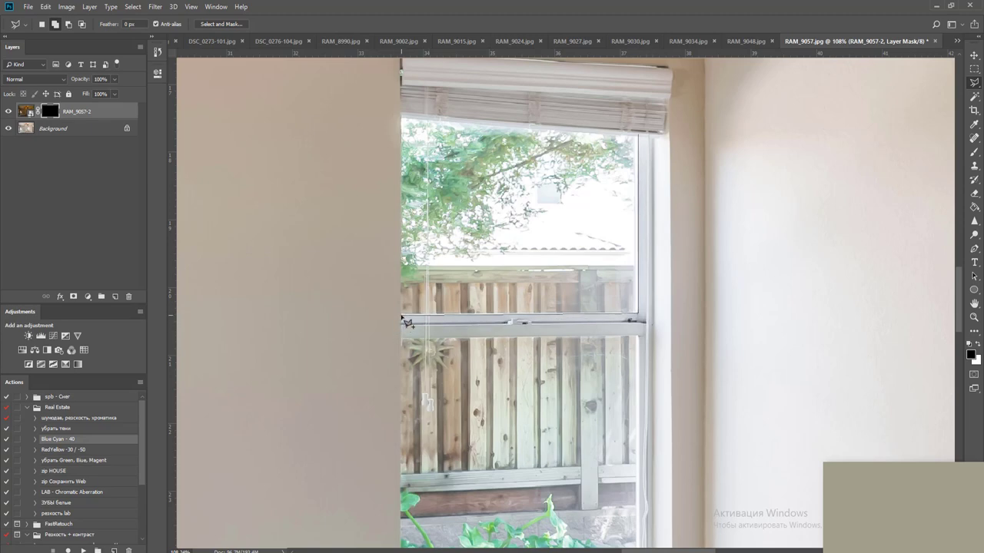
pyautogui.click(402, 119)
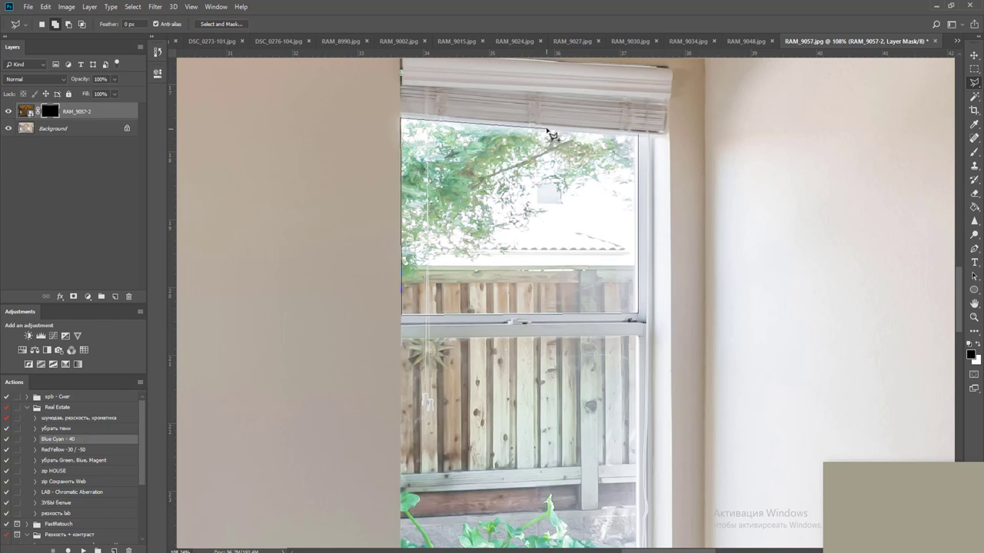
pyautogui.doubleClick(547, 130)
pyautogui.scroll(1, 543, 384)
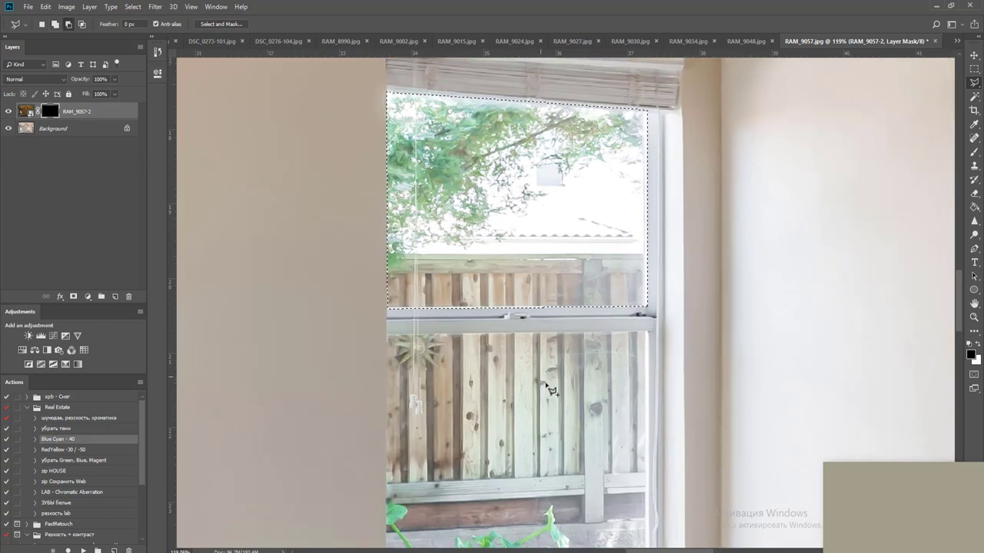
# Add the lower pane of the small far window to the selection
pyautogui.moveTo(533, 345); pyautogui.dragTo(512, 289)
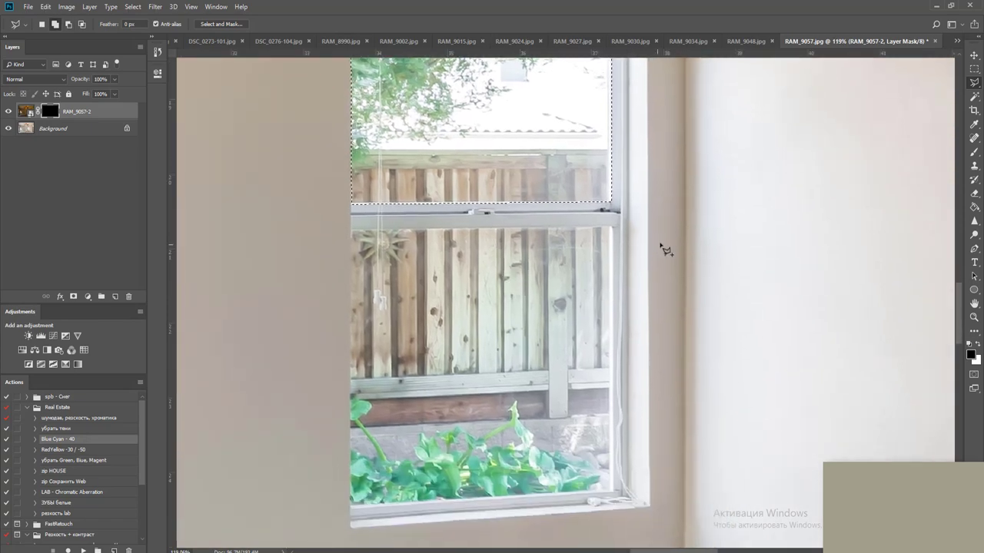
pyautogui.click(618, 233)
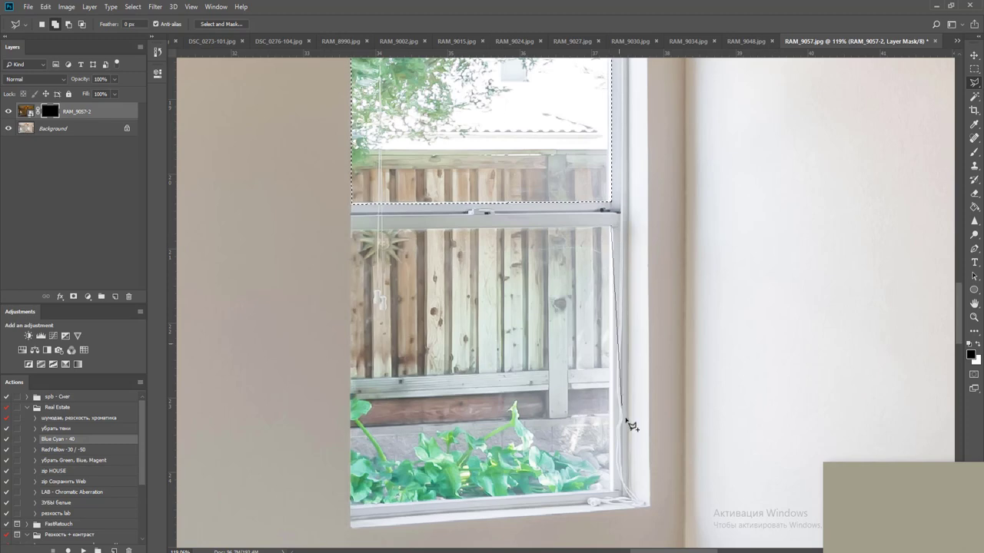
pyautogui.click(614, 492)
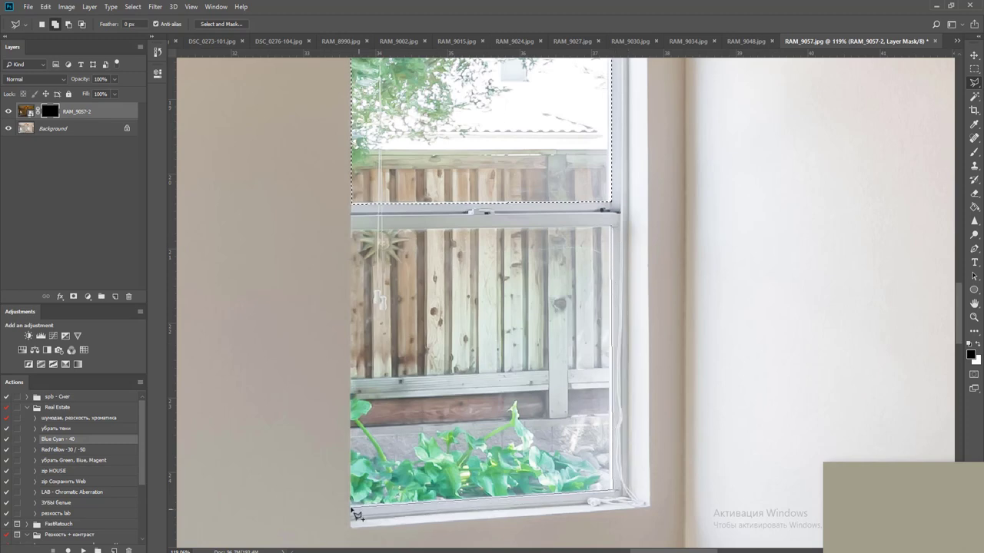
pyautogui.click(352, 229)
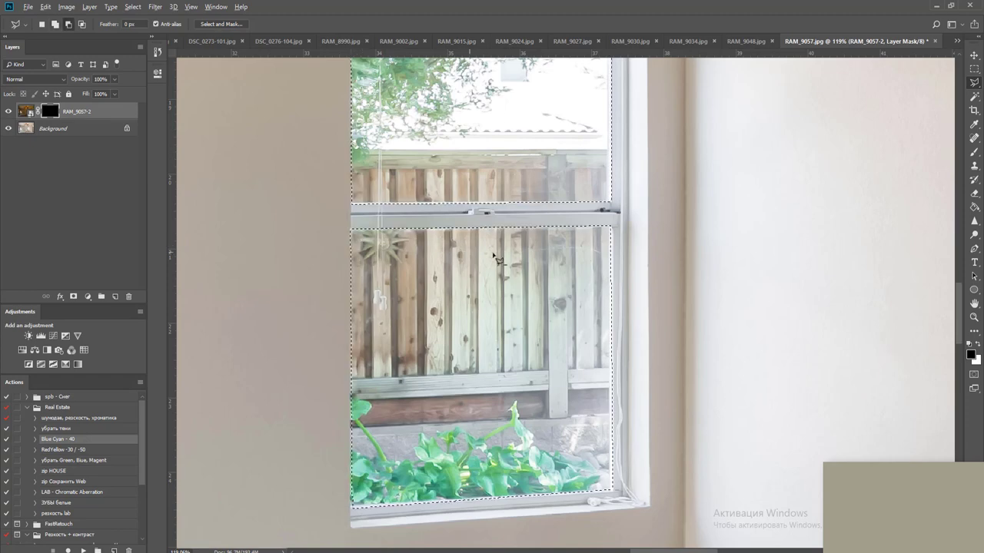
# Fill the selected panes with white on the RAM_9057-2 mask to reveal the darker exposure, and deselect
pyautogui.scroll(-5, 591, 275)
pyautogui.scroll(-4, 597, 275)
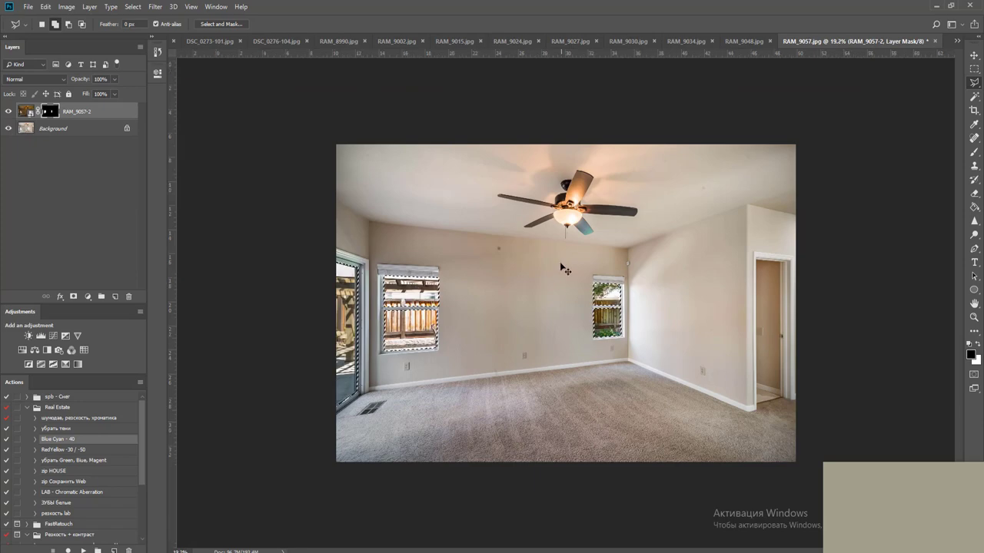
pyautogui.scroll(2, 567, 272)
pyautogui.hotkey('ctrl', 'd')
pyautogui.press('m')
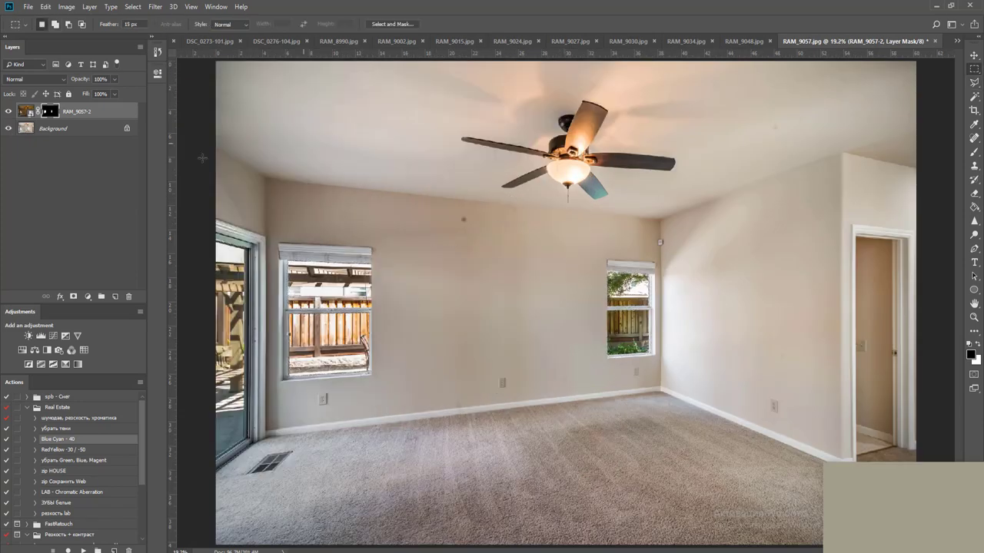
# Run the RedYellow -30 / -50 action on the Background and lower the Background copy layer's opacity to 55%
pyautogui.click(60, 130)
pyautogui.click(92, 449)
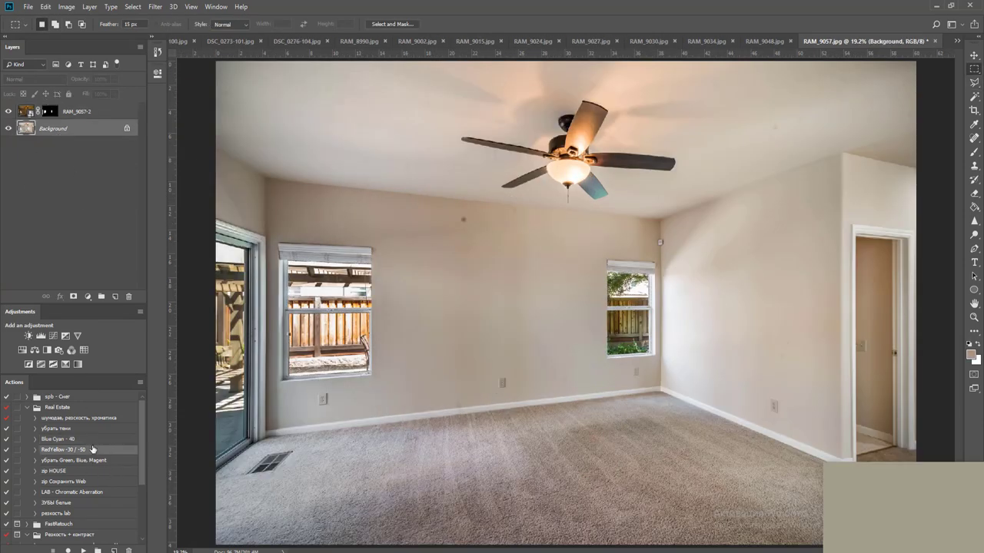
pyautogui.click(83, 550)
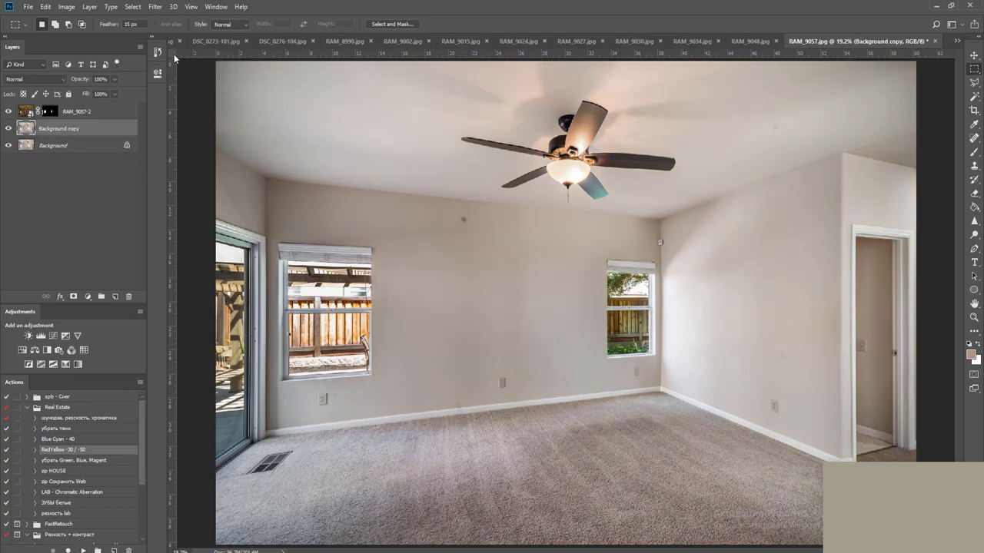
pyautogui.click(114, 81)
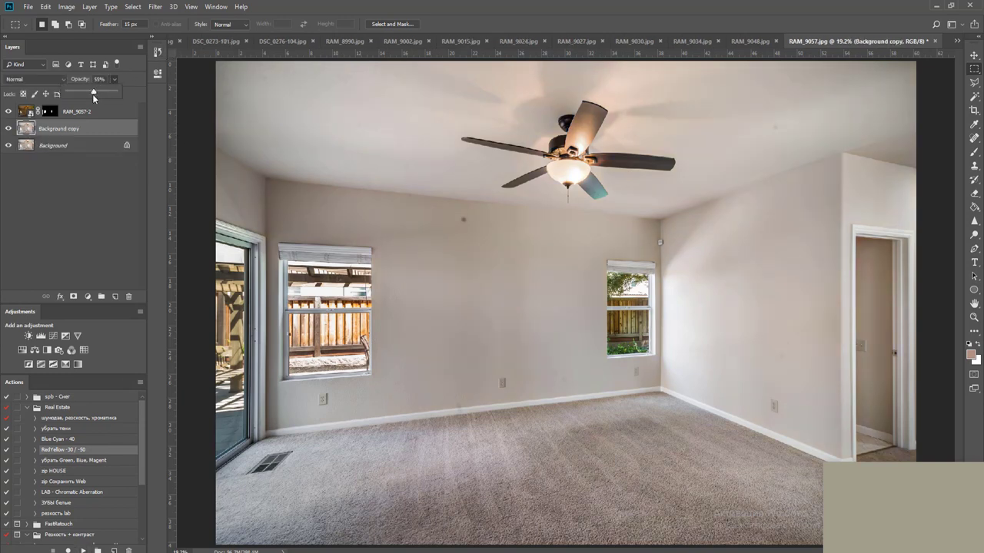
# Brighten the midtones slightly with a Curves layer above Background copy, and mask it off the carpet beside the sliding door with a large soft black brush
pyautogui.click(53, 336)
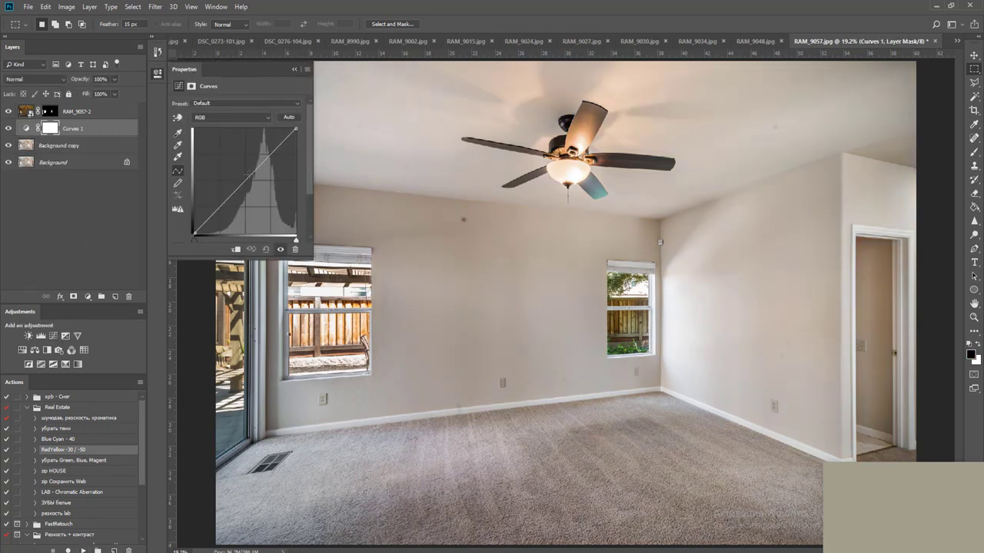
pyautogui.moveTo(246, 182); pyautogui.dragTo(242, 178)
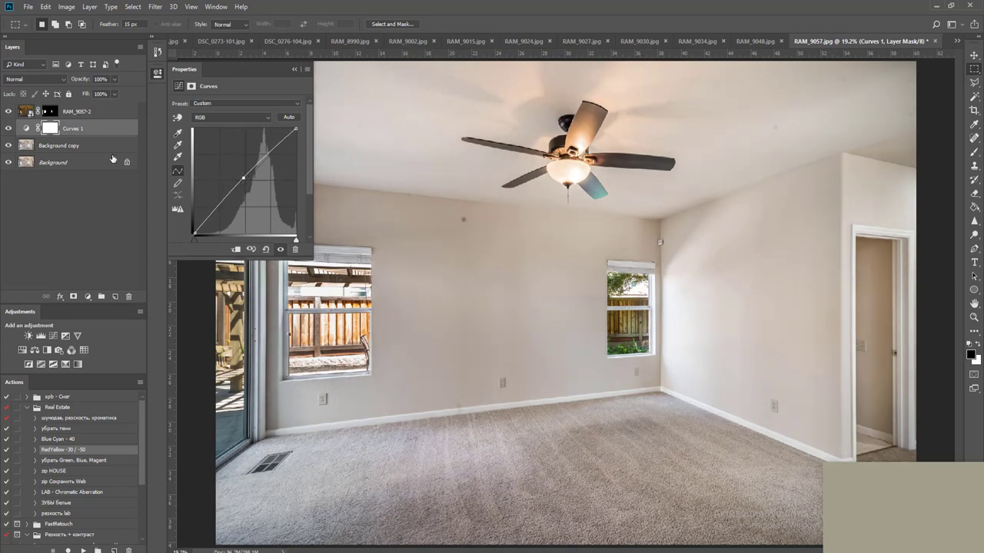
pyautogui.click(52, 131)
pyautogui.press('b')
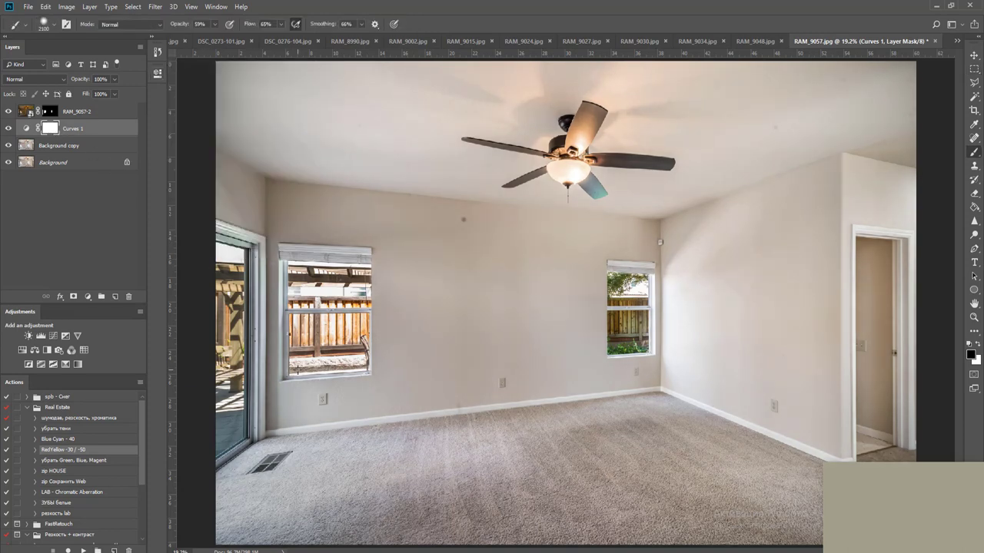
pyautogui.moveTo(413, 451)
pyautogui.mouseDown()
pyautogui.moveTo(316, 475)
pyautogui.moveTo(253, 445)
pyautogui.moveTo(281, 287)
pyautogui.moveTo(327, 433)
pyautogui.moveTo(327, 469)
pyautogui.moveTo(237, 468)
pyautogui.moveTo(375, 409)
pyautogui.mouseUp()
pyautogui.hotkey('ctrl', '-')
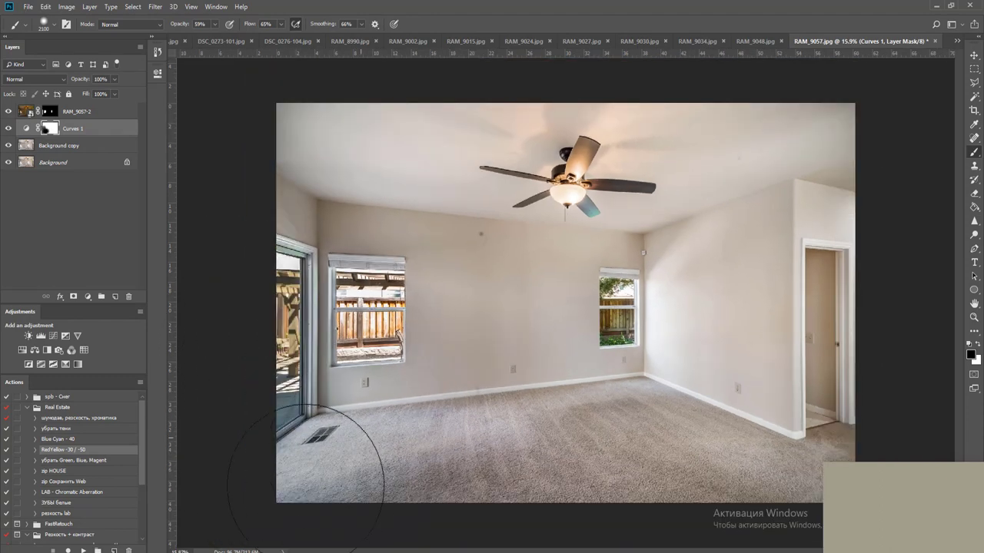
# Lower the RAM_9057-2 layer's opacity to 66% and merge all layers into one
pyautogui.press('v')
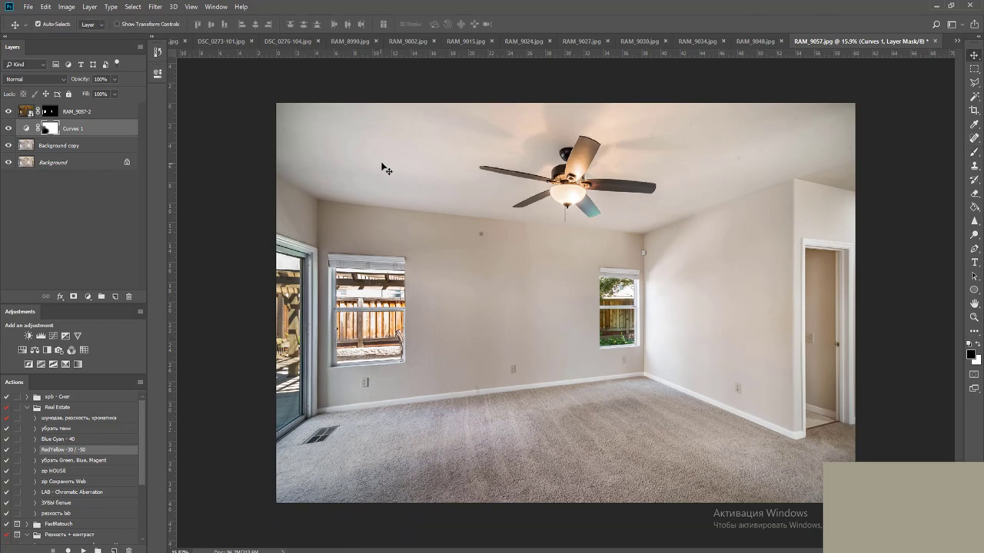
pyautogui.click(107, 111)
pyautogui.moveTo(104, 90); pyautogui.dragTo(99, 90)
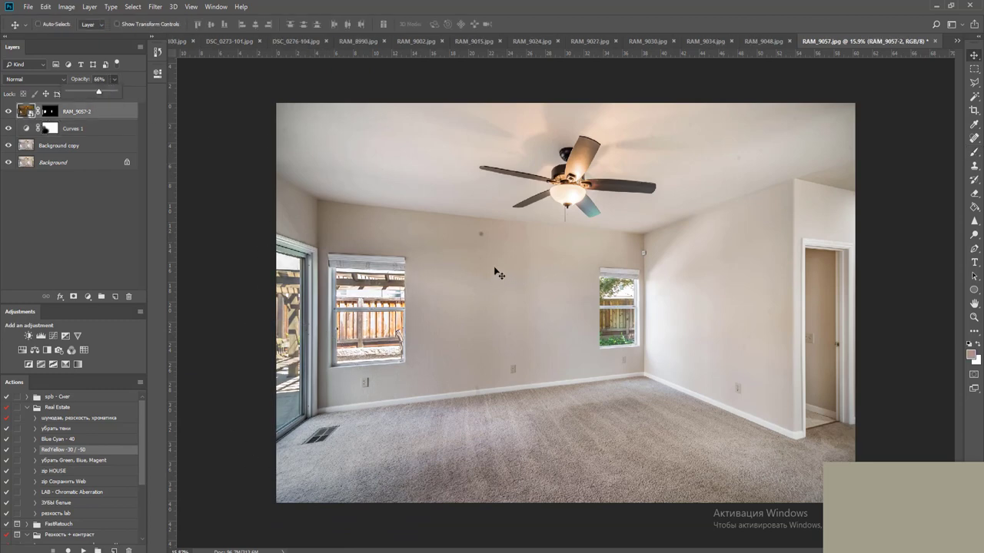
pyautogui.hotkey('ctrl', 'shift', 'e')
# Heal the dark round spot high on the back wall and nearby blemishes with the Healing Brush
pyautogui.press('j')
pyautogui.scroll(4, 561, 279)
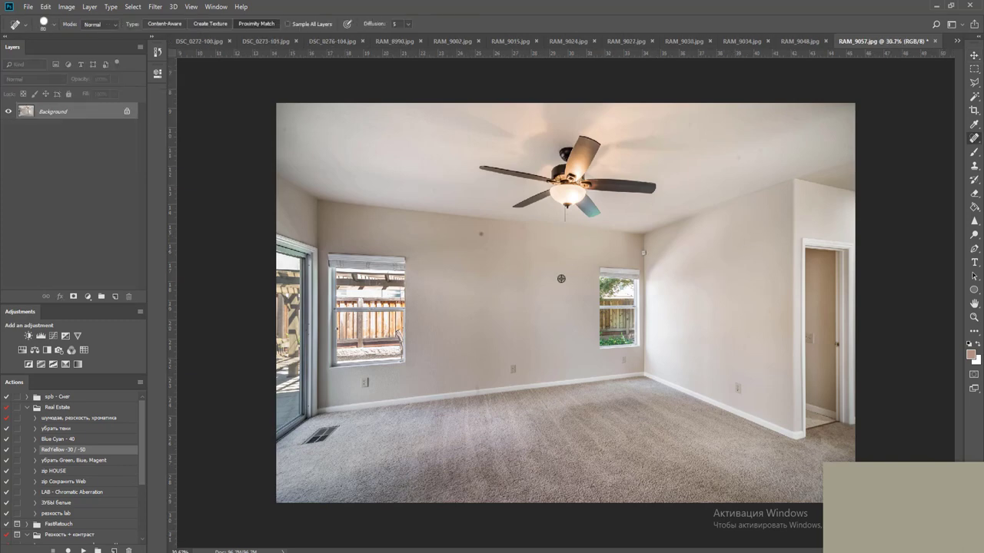
pyautogui.scroll(2, 561, 279)
pyautogui.click(337, 146)
pyautogui.moveTo(420, 187); pyautogui.dragTo(513, 356)
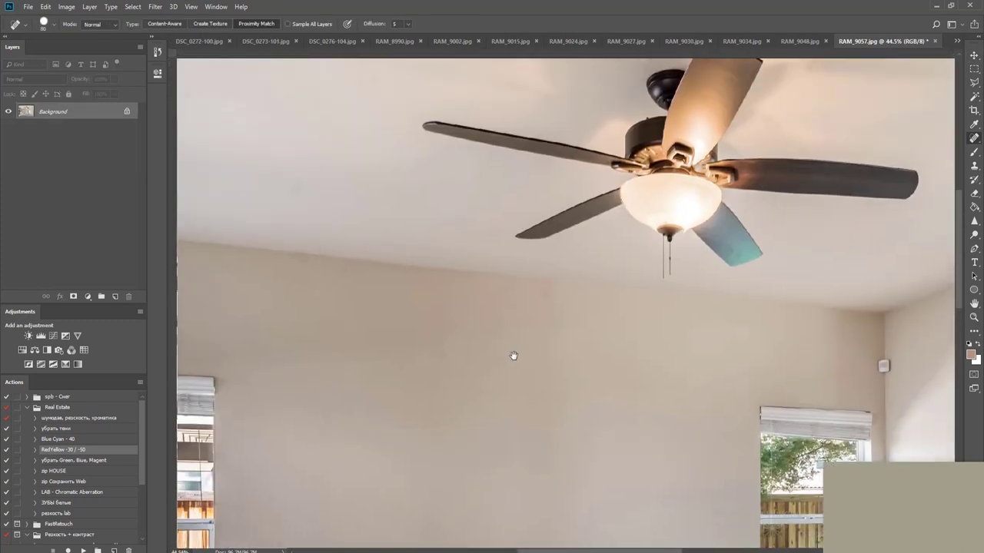
pyautogui.scroll(3, 514, 356)
pyautogui.moveTo(421, 364); pyautogui.dragTo(430, 351)
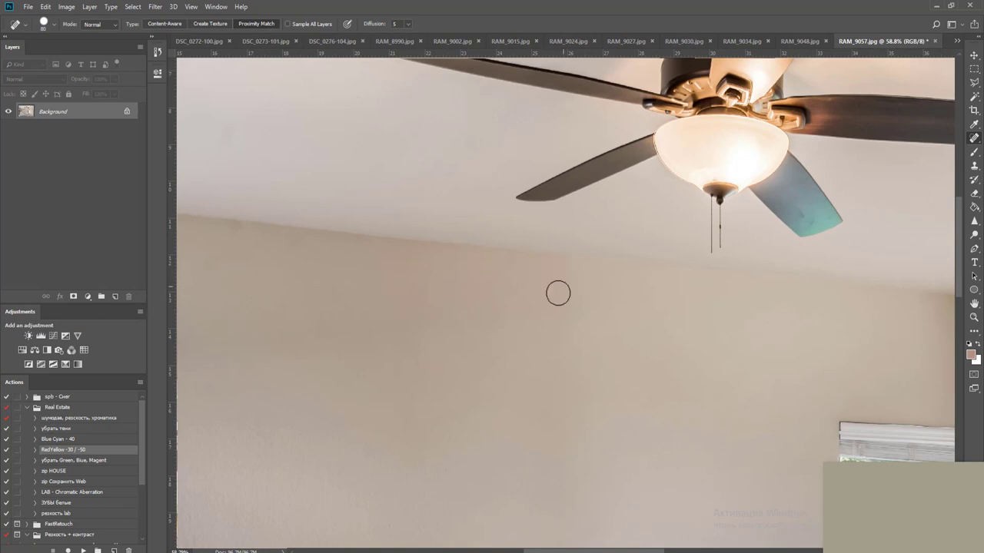
pyautogui.scroll(-3, 540, 309)
pyautogui.scroll(4, 518, 454)
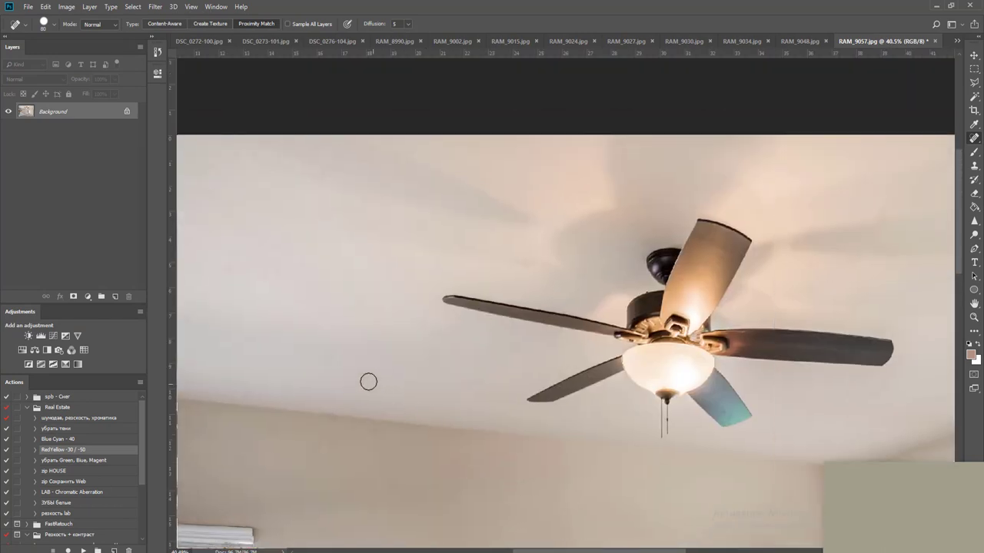
# Heal the small spots and smudges on the ceiling on both sides of the fan
pyautogui.moveTo(331, 362); pyautogui.dragTo(331, 348)
pyautogui.moveTo(398, 248); pyautogui.dragTo(391, 283)
pyautogui.moveTo(408, 283); pyautogui.dragTo(544, 312)
pyautogui.moveTo(723, 319); pyautogui.dragTo(254, 292)
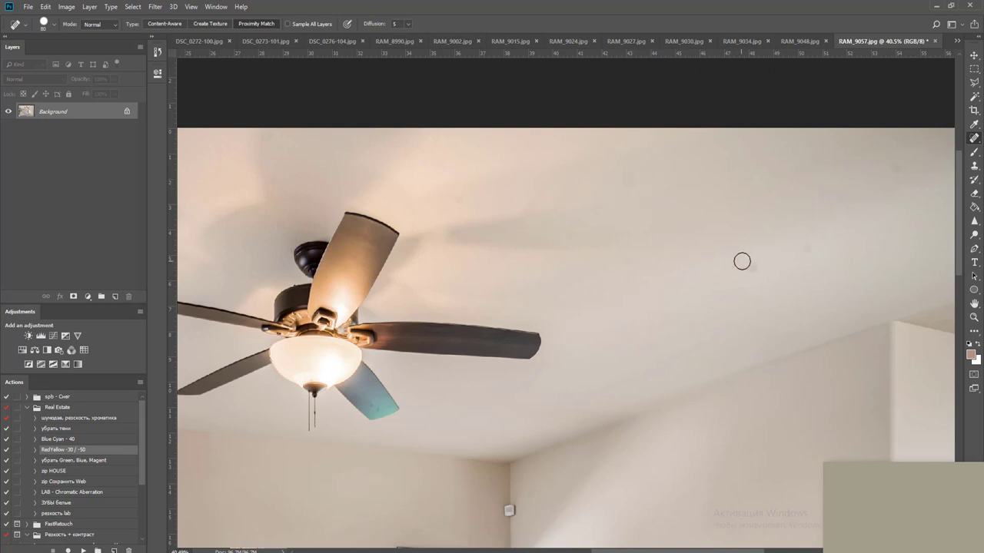
pyautogui.moveTo(828, 254); pyautogui.dragTo(597, 318)
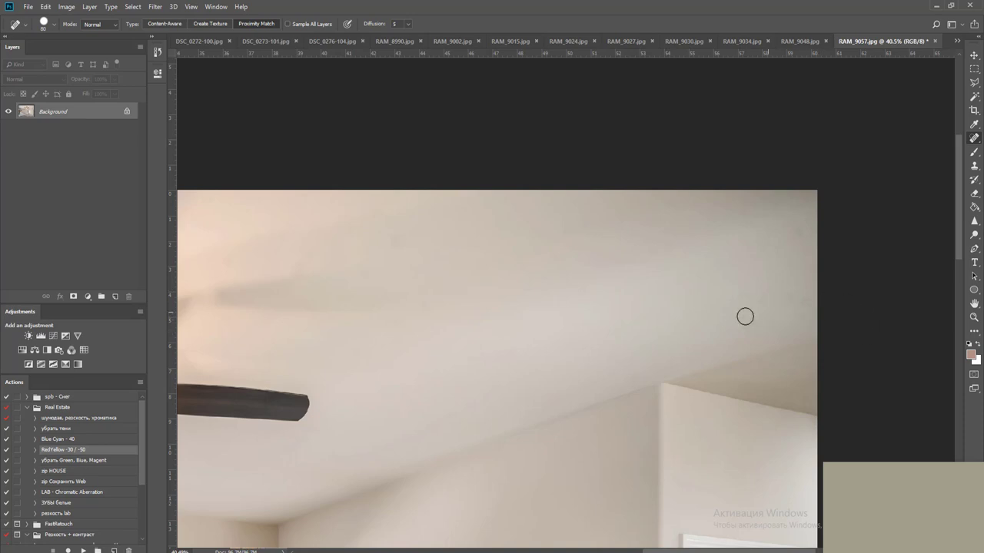
# Heal the faint marks on the wall beside the doorway and check the back wall for blemishes
pyautogui.moveTo(589, 376); pyautogui.dragTo(686, 211)
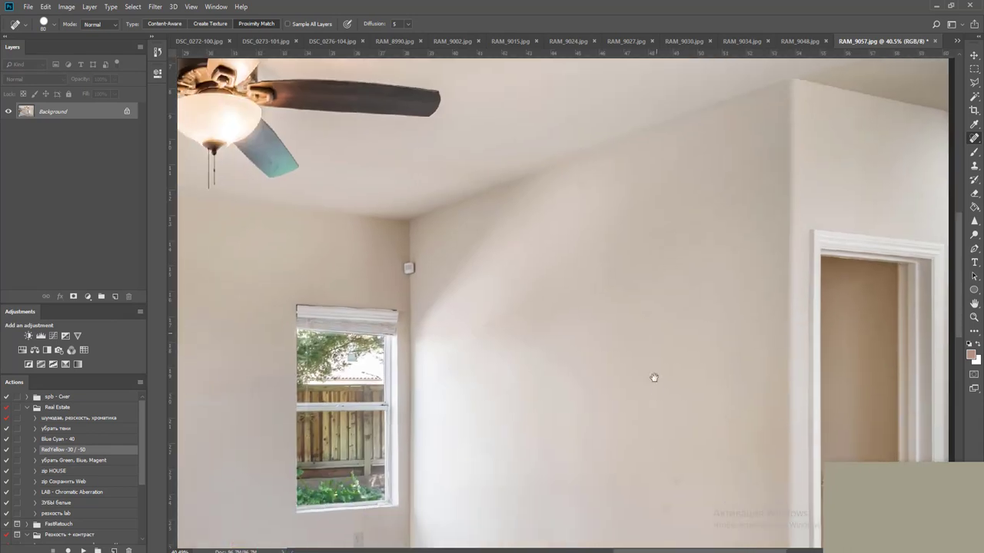
pyautogui.moveTo(654, 391); pyautogui.dragTo(699, 251)
pyautogui.click(712, 357)
pyautogui.moveTo(716, 327)
pyautogui.mouseDown()
pyautogui.moveTo(716, 343)
pyautogui.moveTo(675, 362)
pyautogui.moveTo(874, 336)
pyautogui.mouseUp()
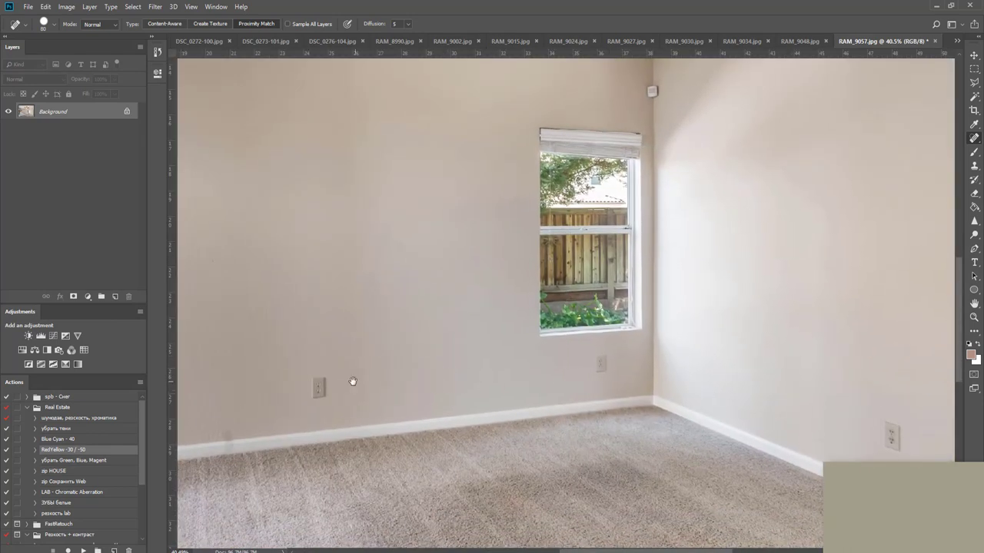
pyautogui.moveTo(352, 382); pyautogui.dragTo(564, 338)
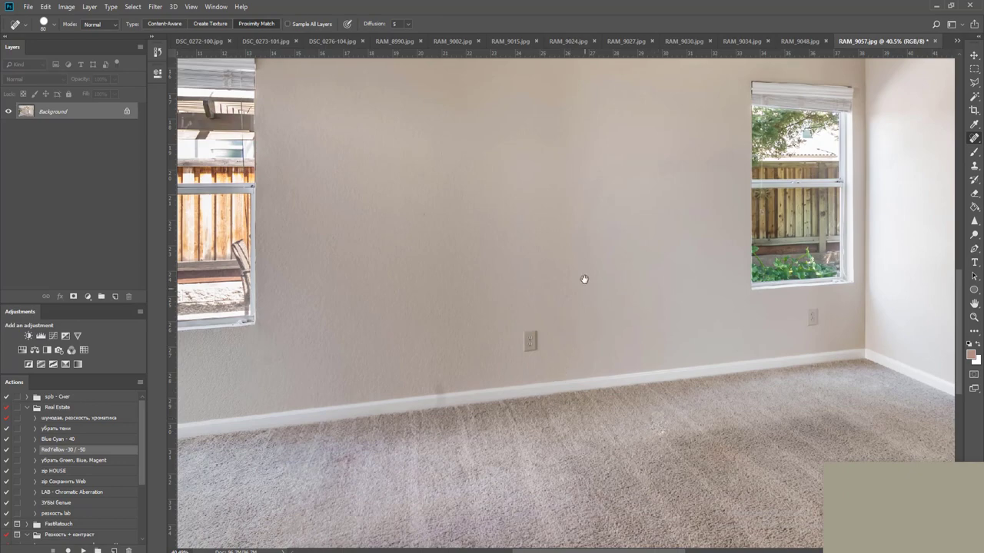
pyautogui.moveTo(584, 278); pyautogui.dragTo(647, 466)
pyautogui.moveTo(605, 416); pyautogui.dragTo(606, 271)
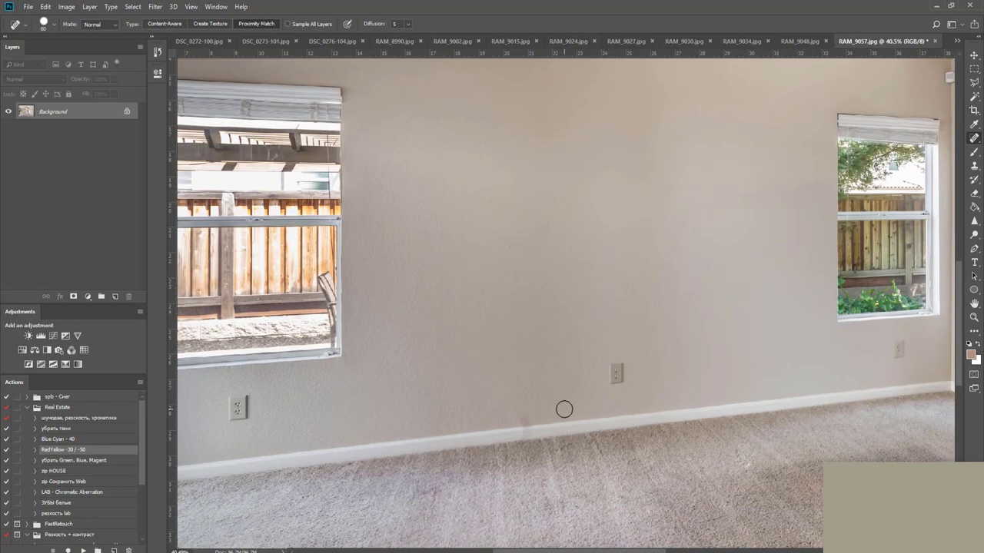
# Sample clean baseboard beside the dark smudge on the back wall with the Clone Stamp tool
pyautogui.press('s')
pyautogui.scroll(3, 504, 452)
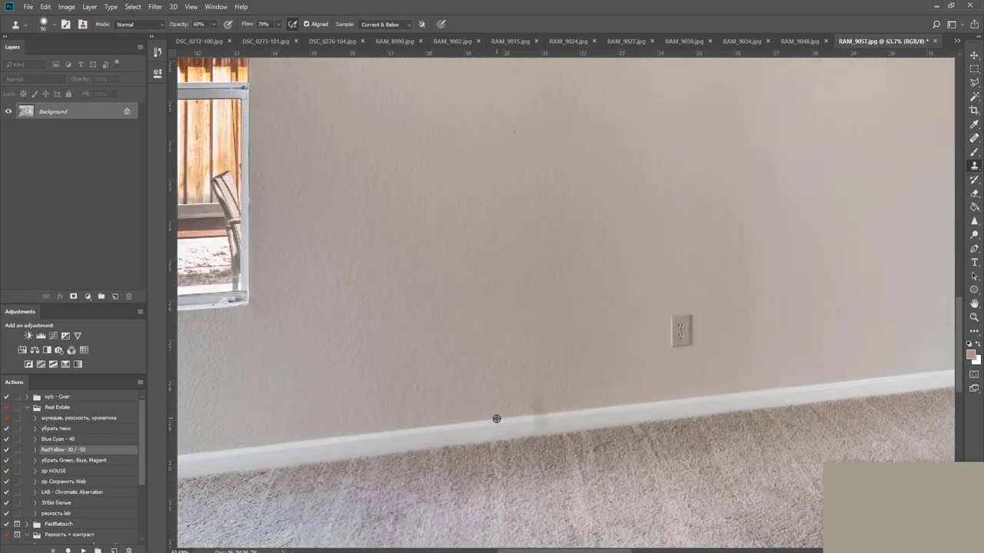
pyautogui.keyDown('alt'); pyautogui.click(496, 419); pyautogui.keyUp('alt')
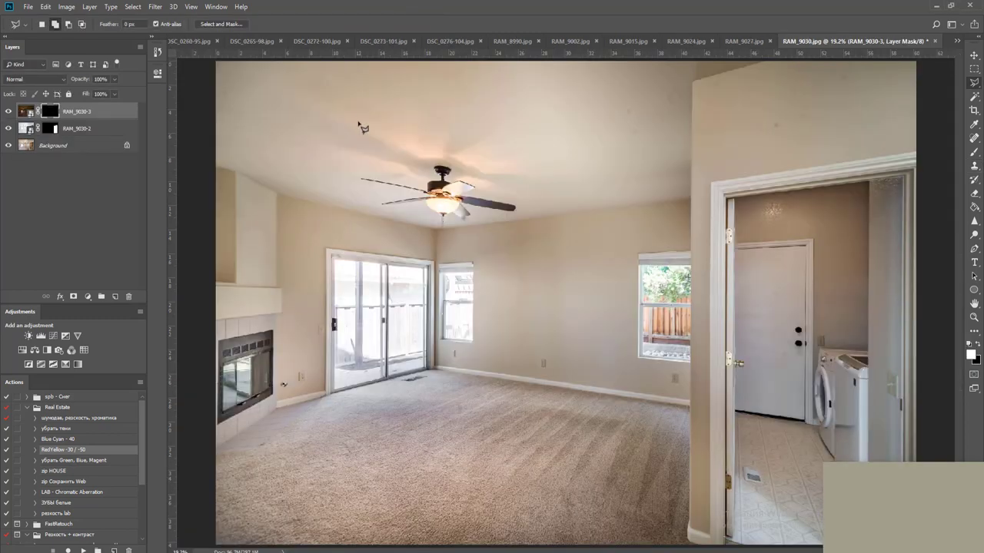
# In RAM_9030.jpg, outline the glass pane of the sliding door nearest the fireplace with the Polygonal Lasso
pyautogui.press('z')
pyautogui.moveTo(315, 239)
pyautogui.mouseDown()
pyautogui.moveTo(384, 336)
pyautogui.moveTo(441, 383)
pyautogui.moveTo(449, 404)
pyautogui.mouseUp()
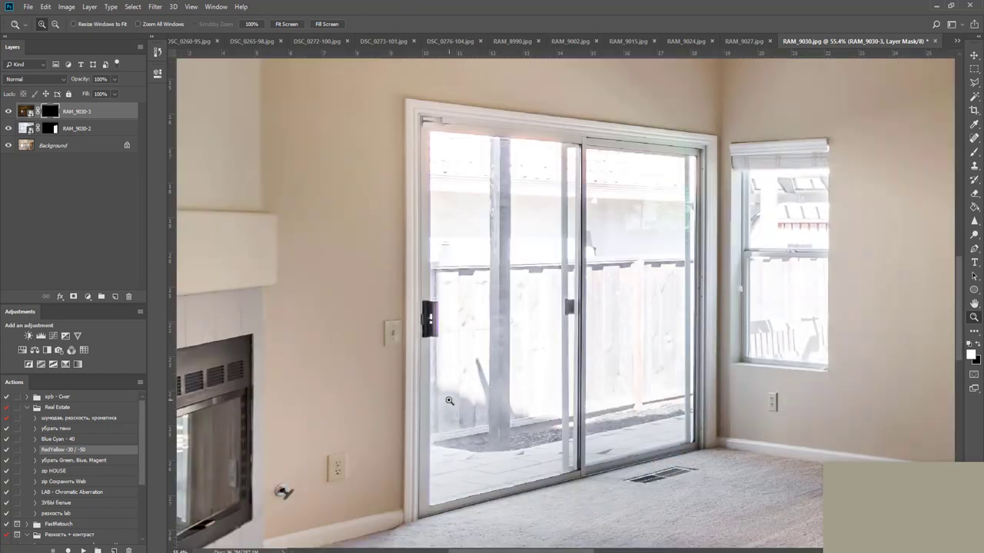
pyautogui.press('l')
pyautogui.scroll(1, 481, 180)
pyautogui.moveTo(484, 204); pyautogui.dragTo(463, 166)
pyautogui.scroll(1, 476, 180)
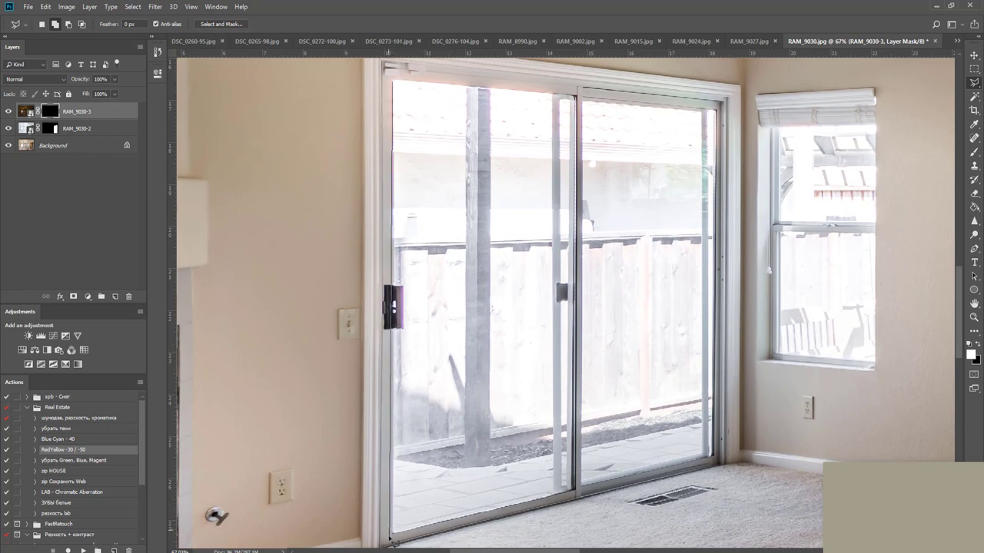
pyautogui.click(394, 531)
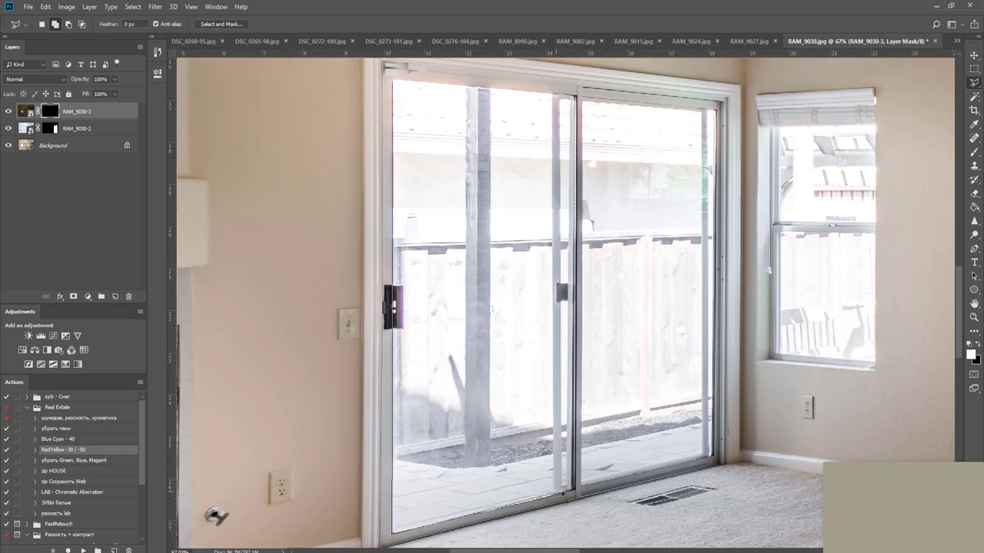
pyautogui.click(577, 498)
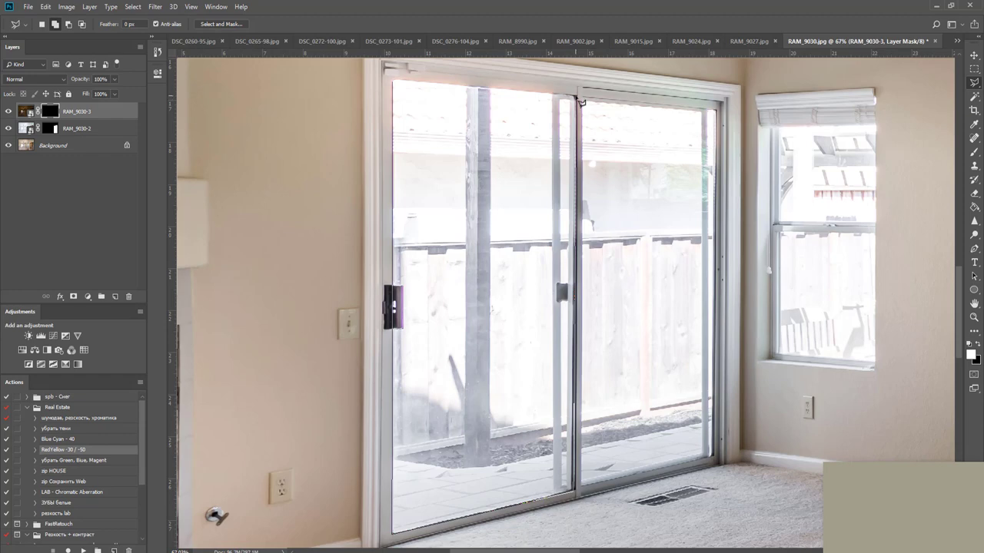
pyautogui.doubleClick(579, 100)
pyautogui.click(523, 133)
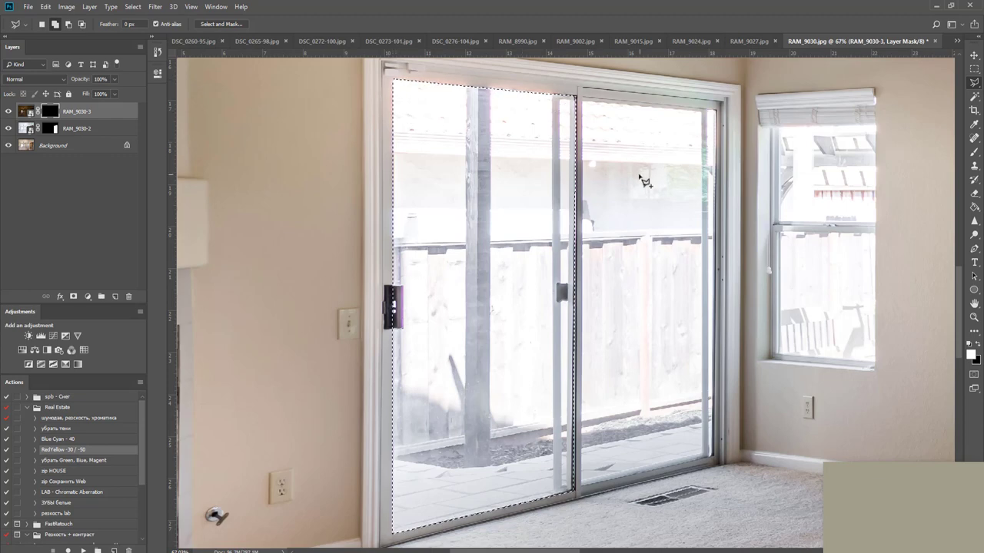
# Add the sliding door's other glass pane, nearest the small window, to the selection
pyautogui.moveTo(623, 182); pyautogui.dragTo(491, 191)
pyautogui.scroll(1, 488, 200)
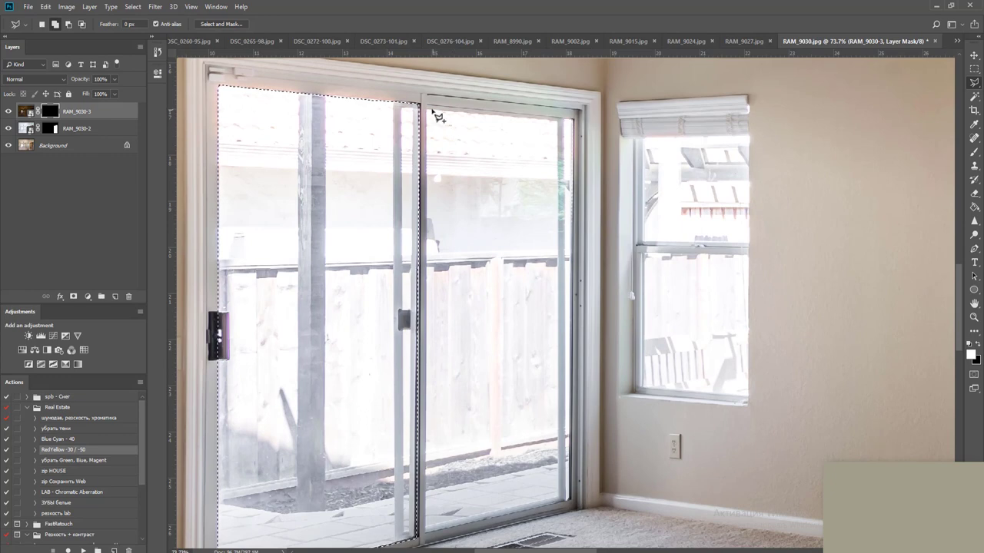
pyautogui.click(429, 111)
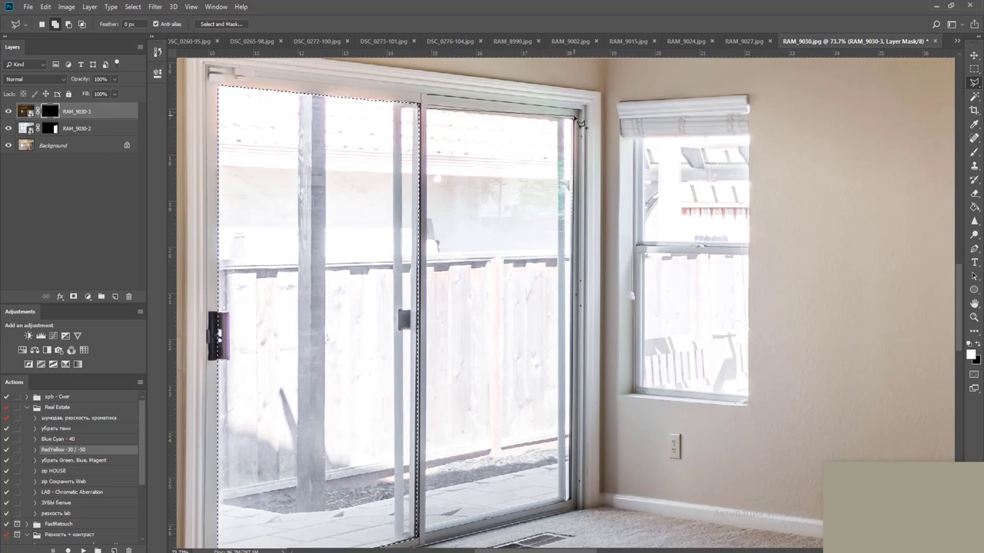
pyautogui.click(578, 122)
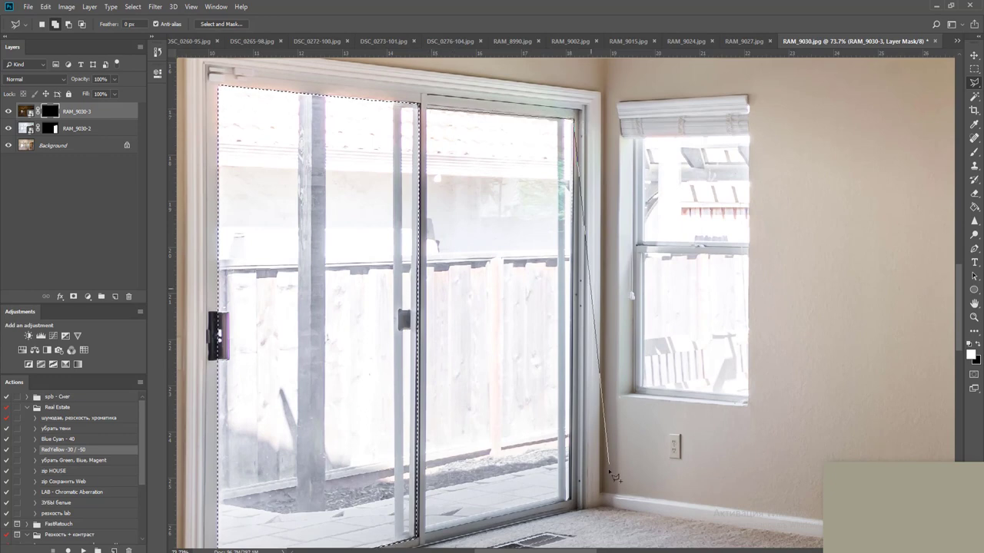
pyautogui.click(578, 508)
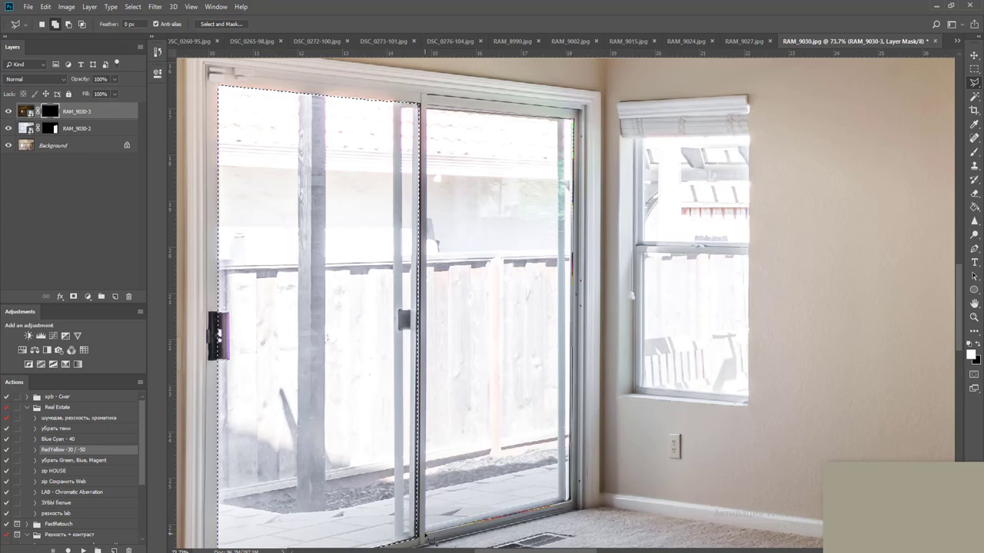
pyautogui.doubleClick(423, 532)
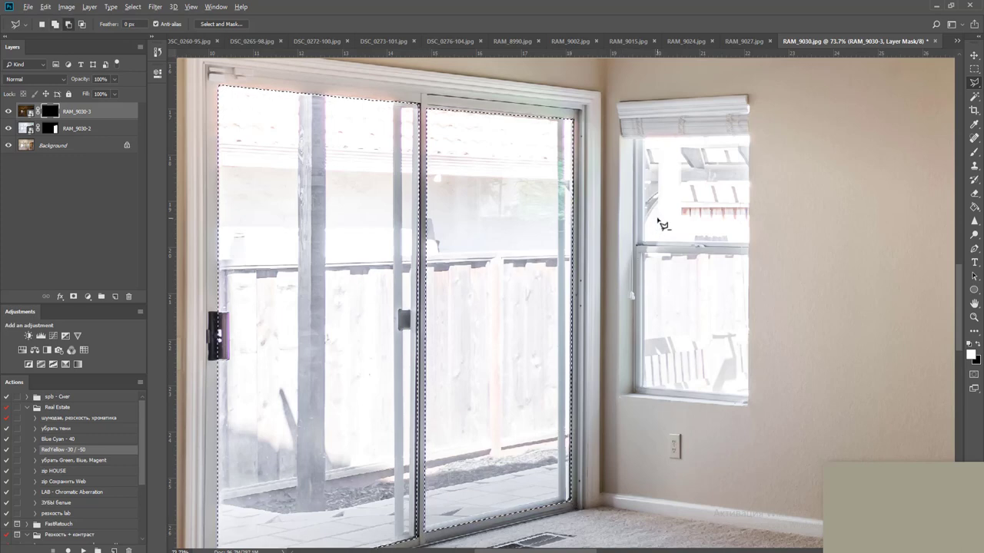
# Add the upper pane of the small window beside the sliding door to the selection
pyautogui.scroll(1, 658, 219)
pyautogui.moveTo(656, 220); pyautogui.dragTo(461, 198)
pyautogui.scroll(1, 461, 196)
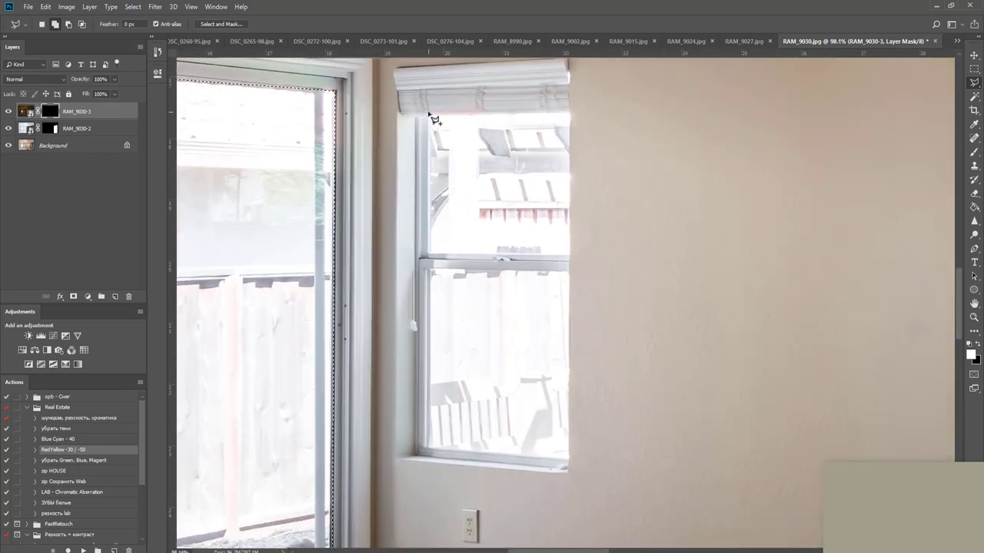
pyautogui.click(429, 115)
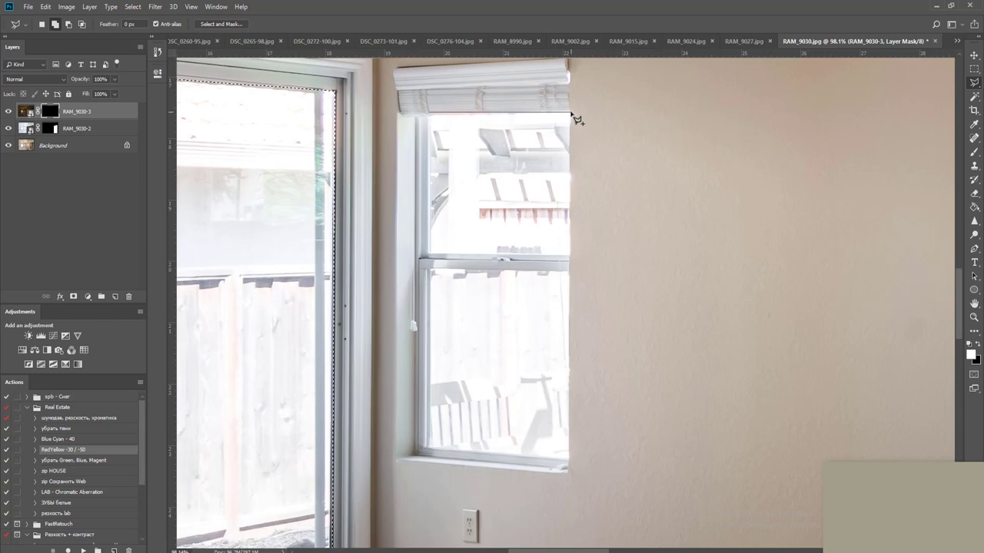
pyautogui.click(570, 114)
pyautogui.click(570, 255)
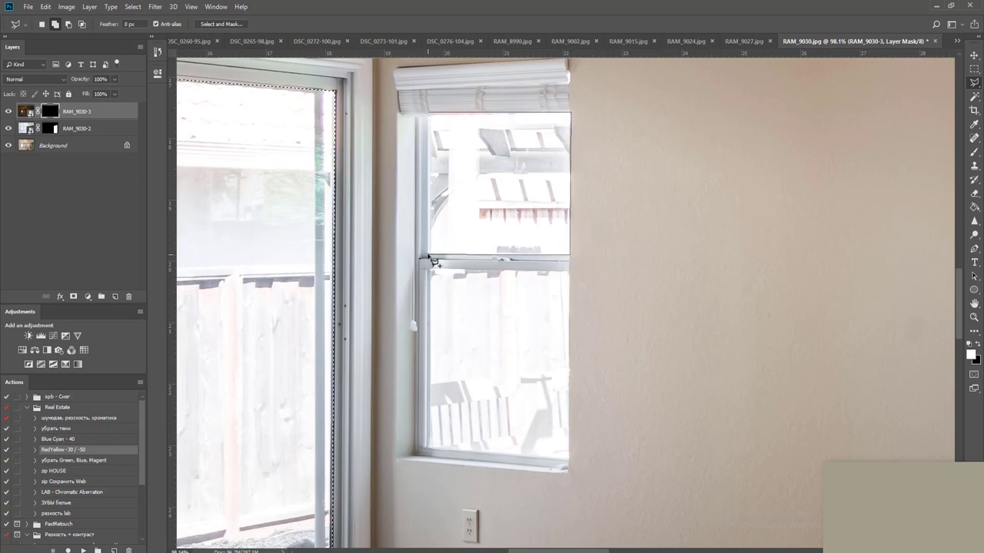
pyautogui.doubleClick(430, 258)
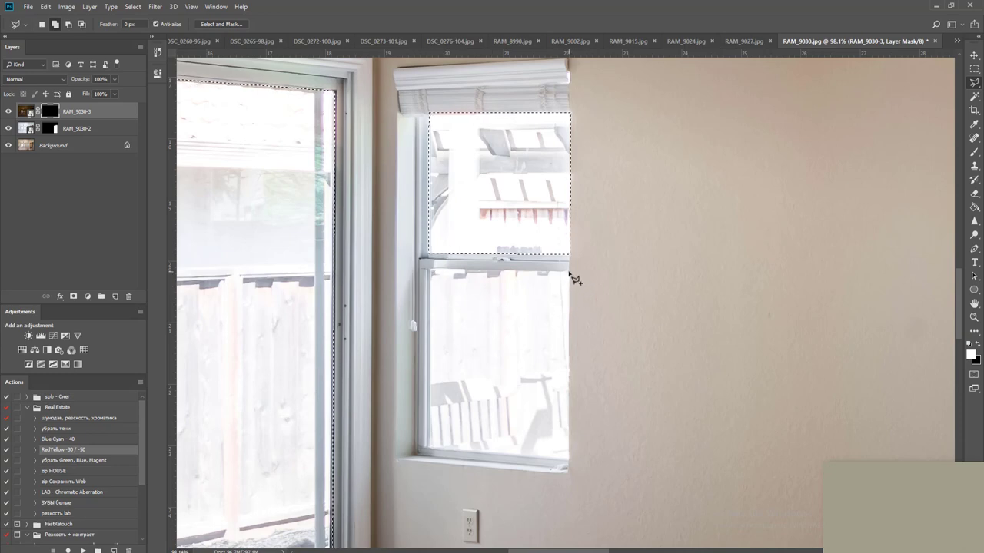
# Add the lower pane of the small window beside the sliding door to the selection
pyautogui.click(570, 260)
pyautogui.click(570, 463)
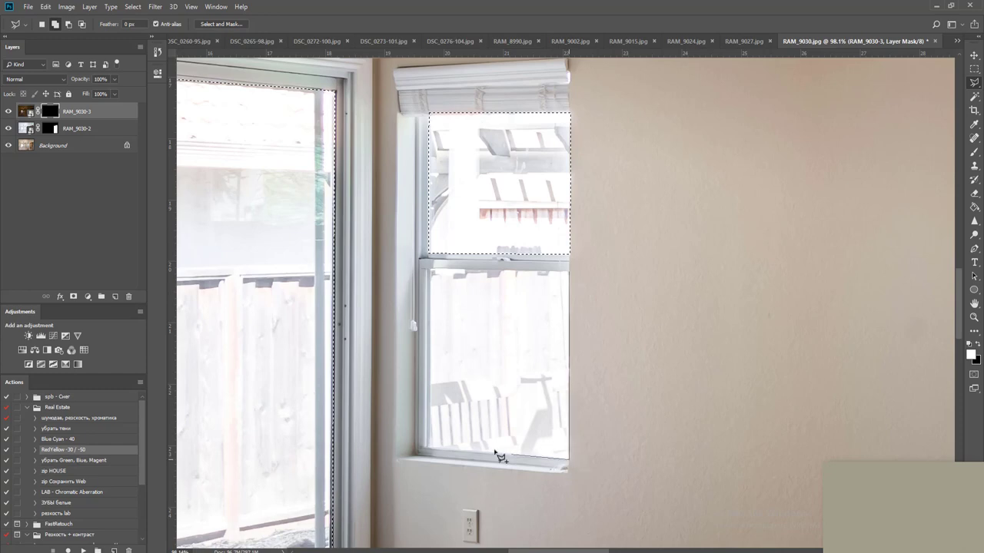
pyautogui.click(427, 452)
pyautogui.click(429, 269)
# Add the upper pane of the window near the laundry doorway to the selection
pyautogui.scroll(-3, 433, 272)
pyautogui.moveTo(627, 256); pyautogui.dragTo(216, 250)
pyautogui.moveTo(468, 264); pyautogui.dragTo(246, 253)
pyautogui.scroll(3, 477, 208)
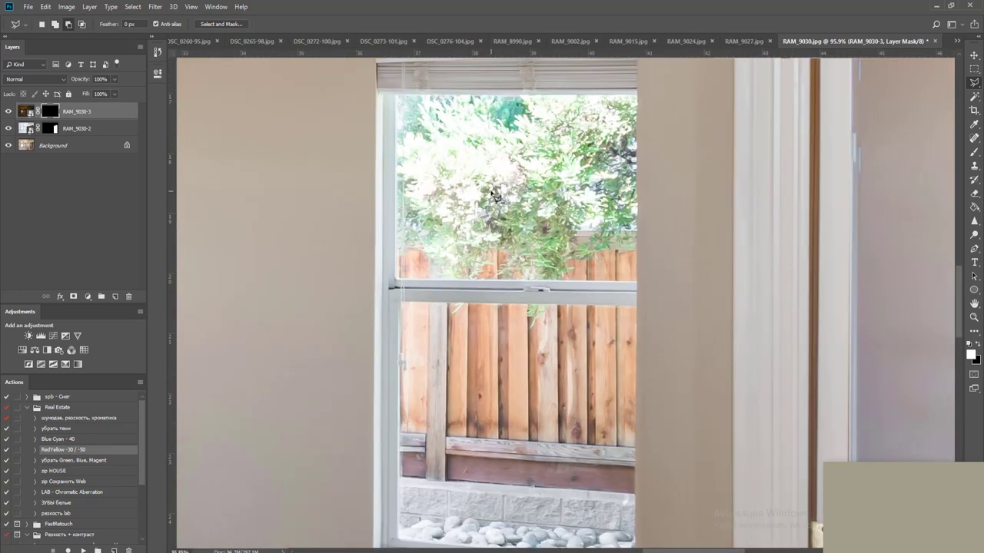
pyautogui.press('shift')
pyautogui.keyDown('shift'); pyautogui.click(396, 94); pyautogui.keyUp('shift')
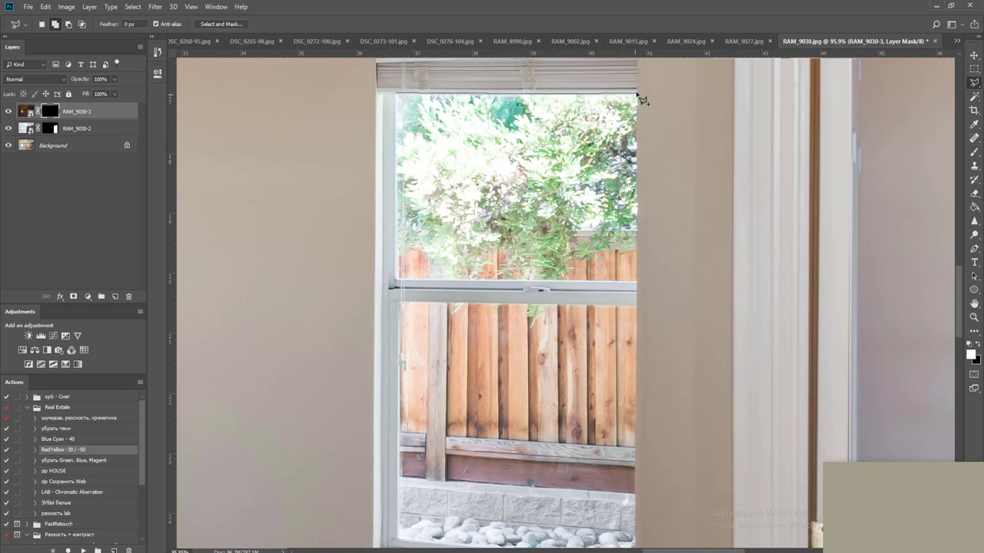
pyautogui.click(637, 94)
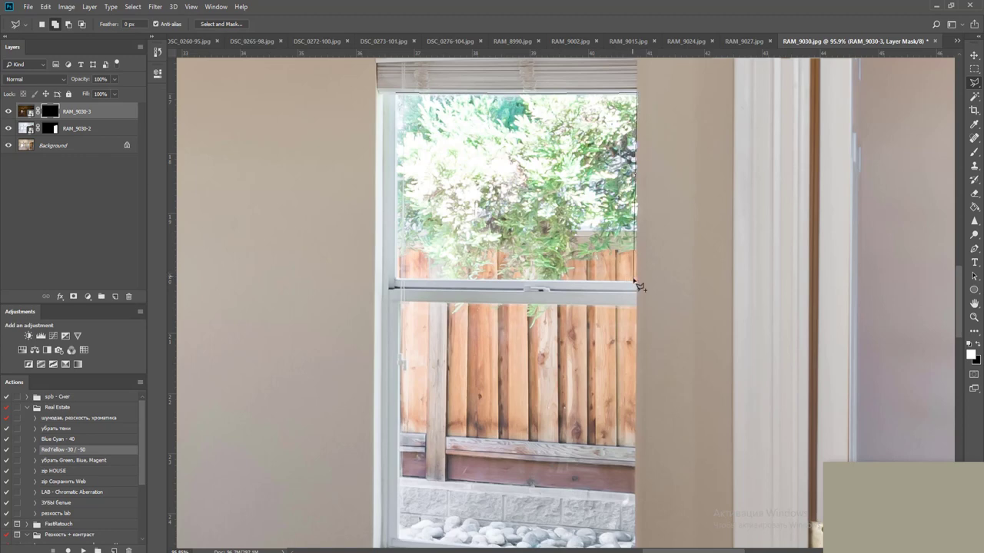
pyautogui.click(637, 281)
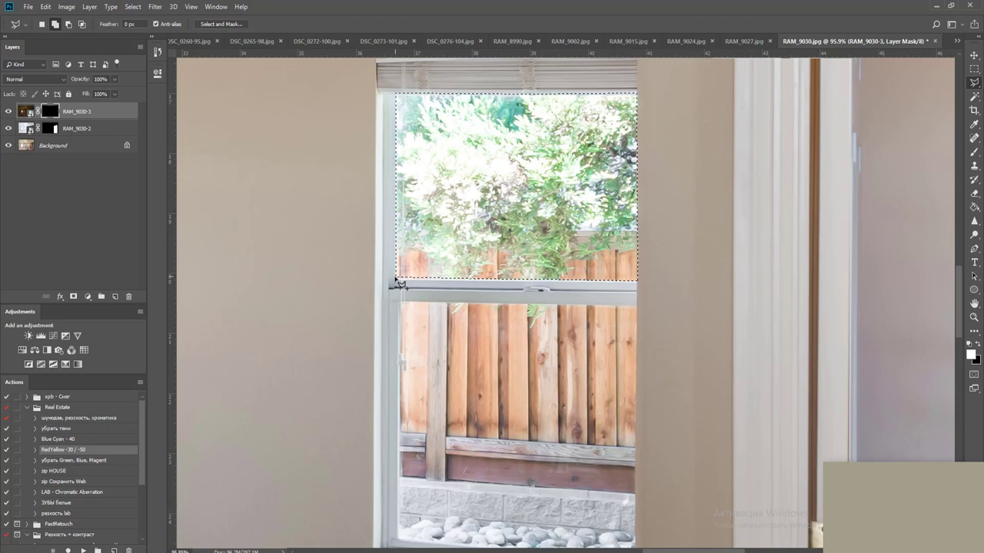
pyautogui.doubleClick(397, 282)
# Add the lower pane of the window near the laundry doorway to the selection
pyautogui.moveTo(538, 369); pyautogui.dragTo(490, 215)
pyautogui.scroll(2, 509, 218)
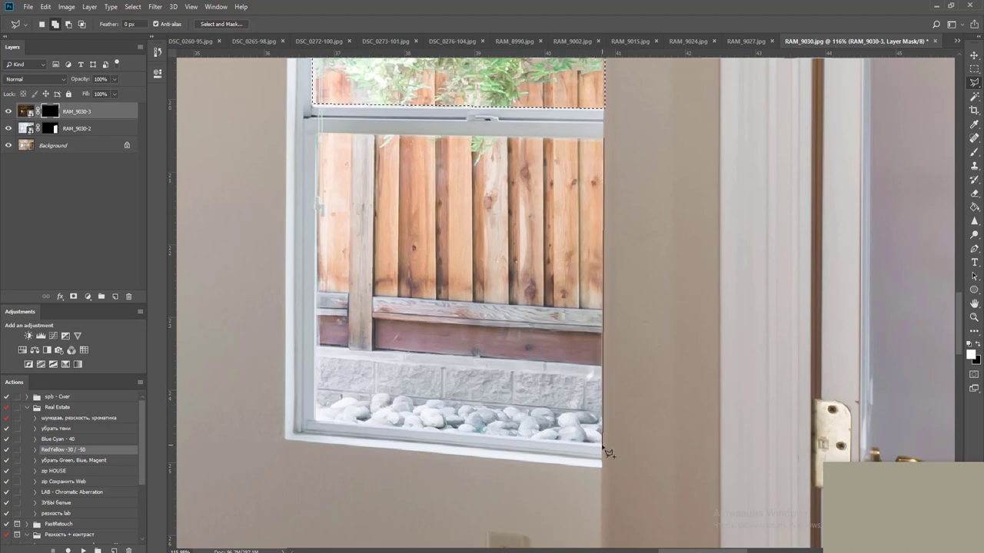
pyautogui.click(603, 446)
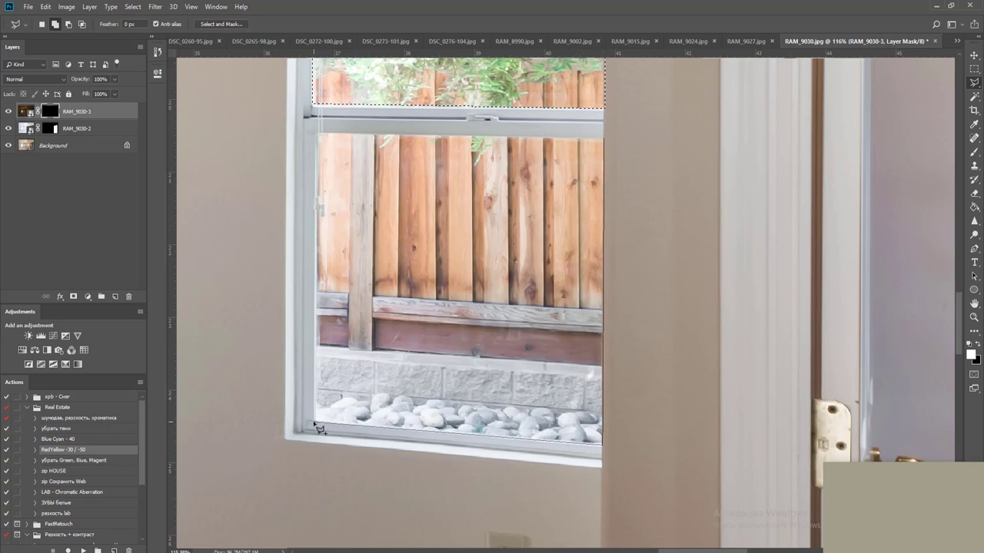
pyautogui.click(313, 422)
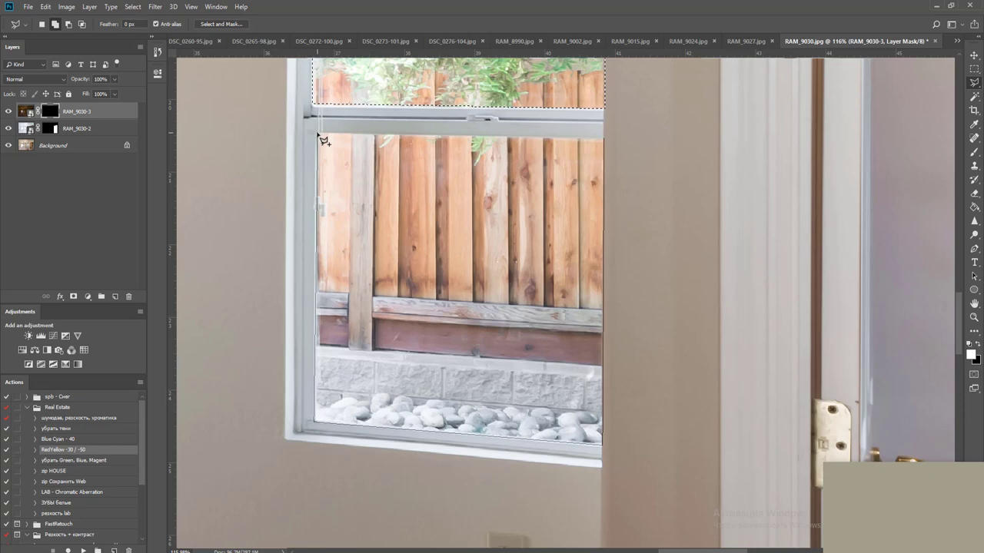
pyautogui.click(321, 139)
pyautogui.scroll(-3, 321, 138)
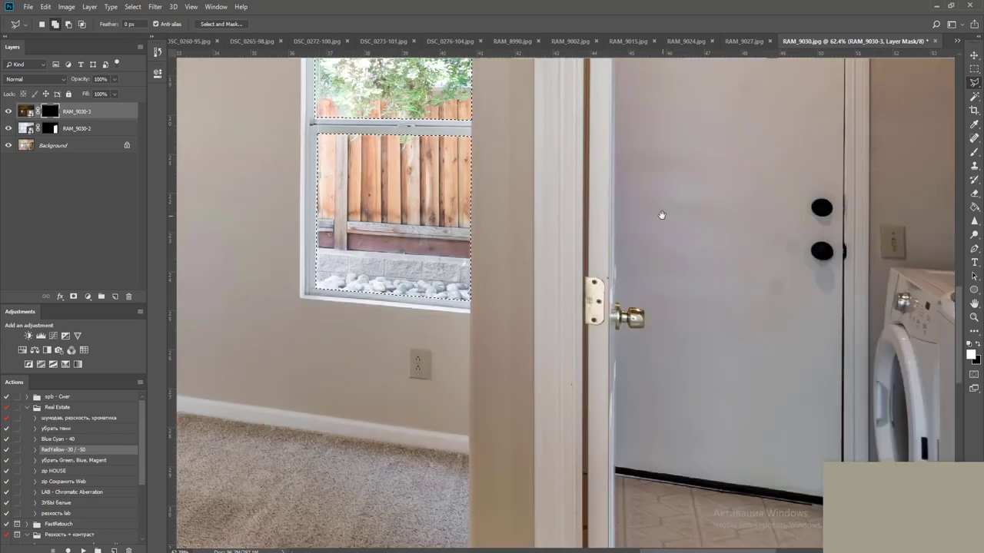
# Fill the selected window and door panes with white on the RAM_9030-3 layer mask, and clear the selection
pyautogui.moveTo(660, 214); pyautogui.dragTo(510, 231)
pyautogui.scroll(-5, 511, 229)
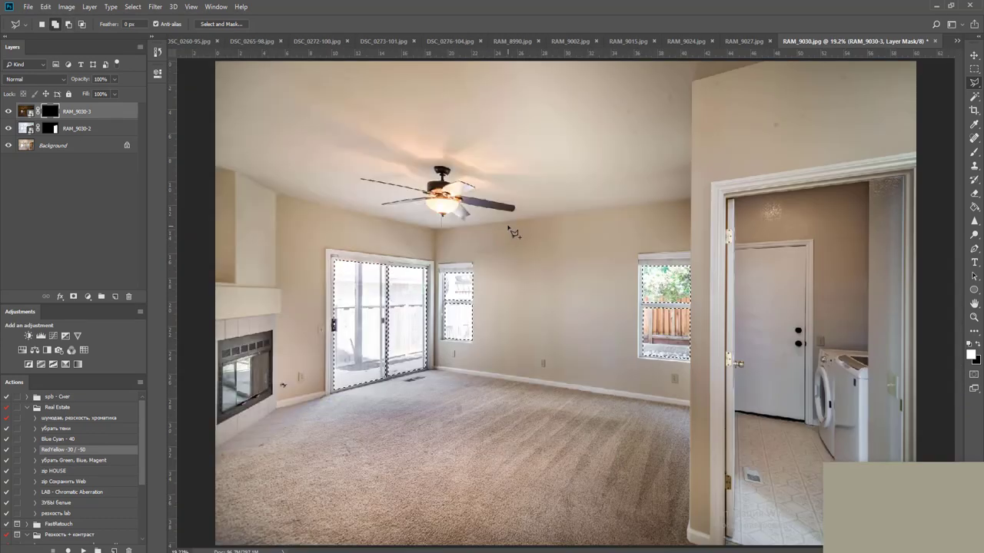
pyautogui.hotkey('alt', 'BackSpace')
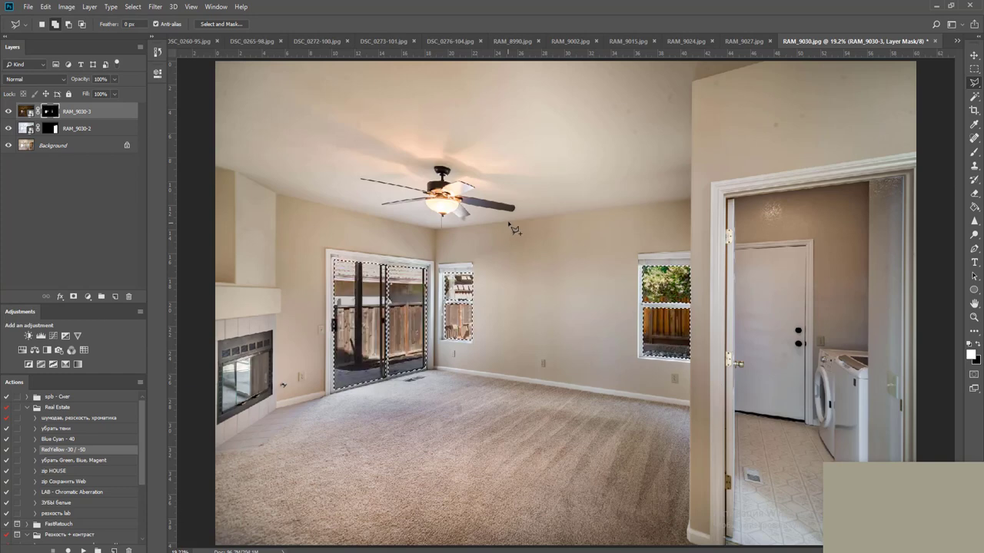
pyautogui.hotkey('ctrl', 'd')
# Reduce the opacity of the RAM_9030-3 layer to 60%
pyautogui.press('m')
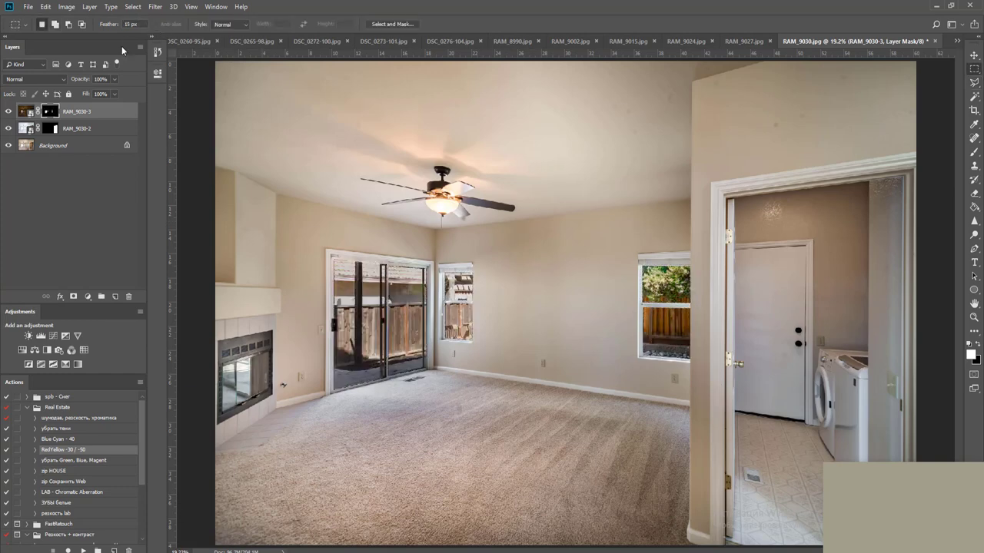
pyautogui.click(113, 79)
pyautogui.moveTo(116, 92); pyautogui.dragTo(101, 93)
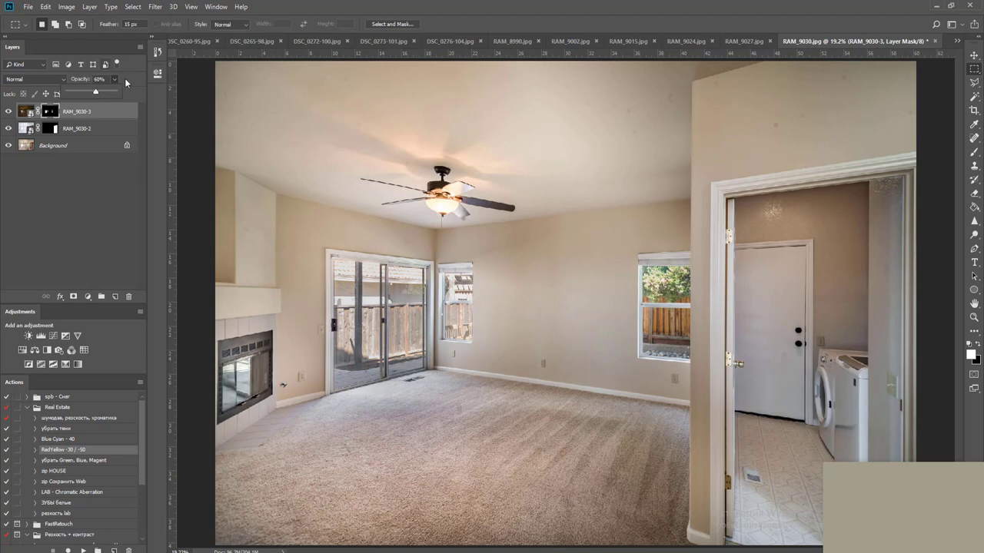
# Merge the RAM_9030-2 layer with the Background layer
pyautogui.click(92, 130)
pyautogui.keyDown('ctrl'); pyautogui.click(90, 147); pyautogui.keyUp('ctrl')
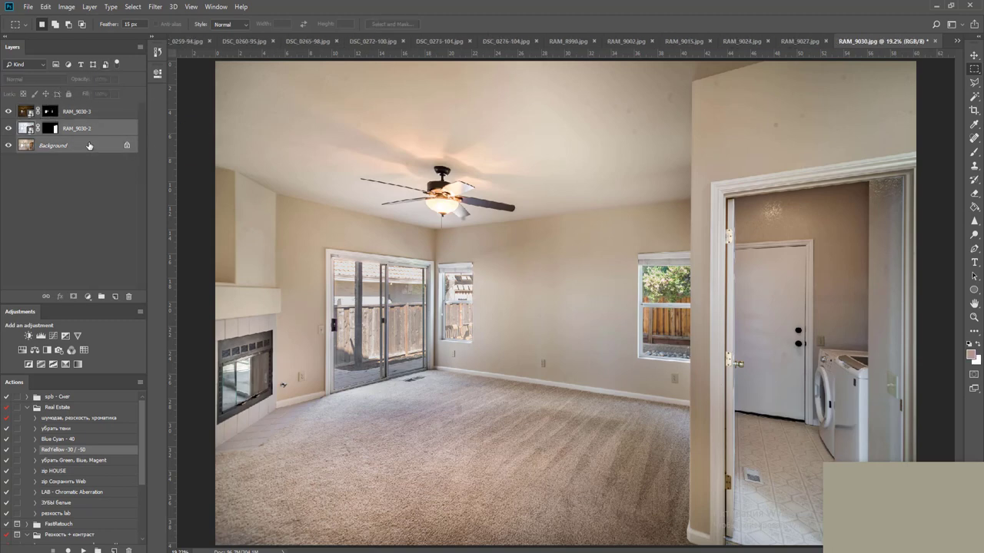
pyautogui.hotkey('ctrl', 'e')
# Run the RedYellow -30 / -50 action on the merged background with the copy at 51% opacity, and run the Blue Cyan - 40 action
pyautogui.scroll(-2, 583, 272)
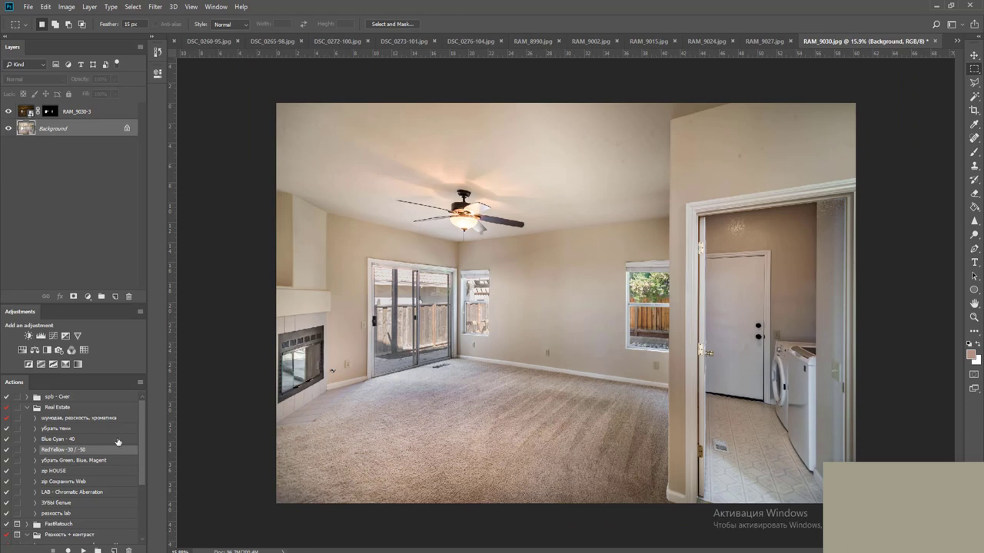
pyautogui.click(82, 550)
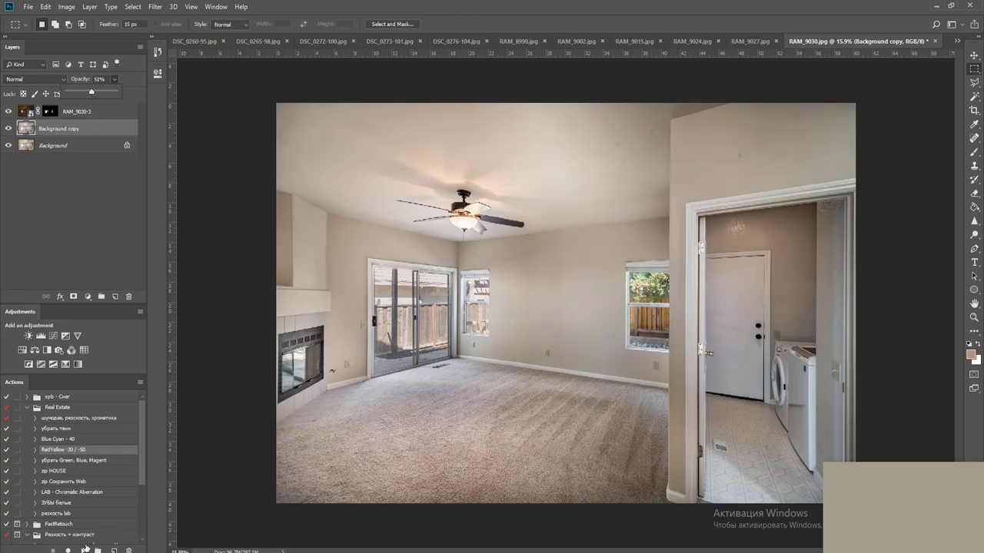
pyautogui.click(61, 440)
pyautogui.click(84, 550)
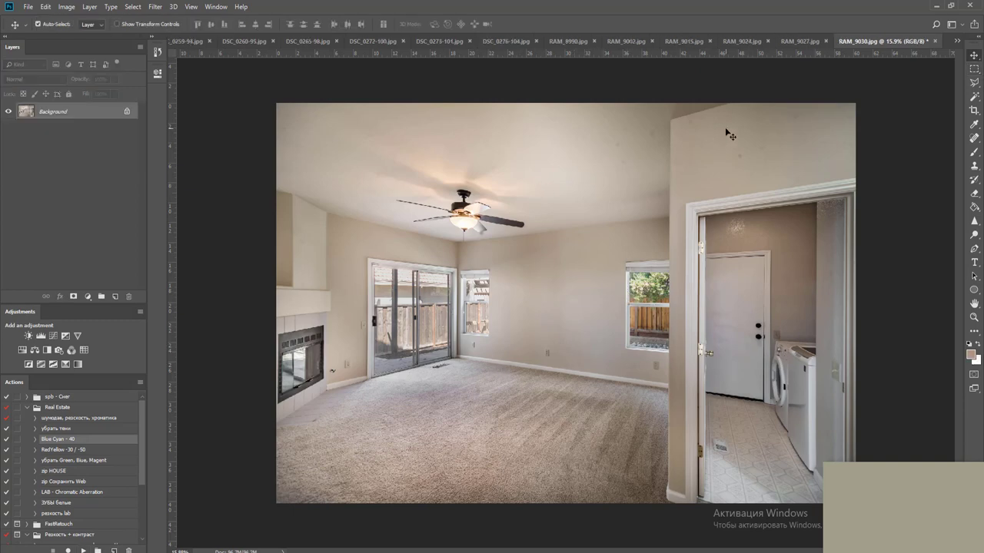
# Heal the dark spots on the wall above the laundry doorway with the Spot Healing Brush
pyautogui.press('j')
pyautogui.scroll(6, 758, 150)
pyautogui.moveTo(757, 151); pyautogui.dragTo(520, 371)
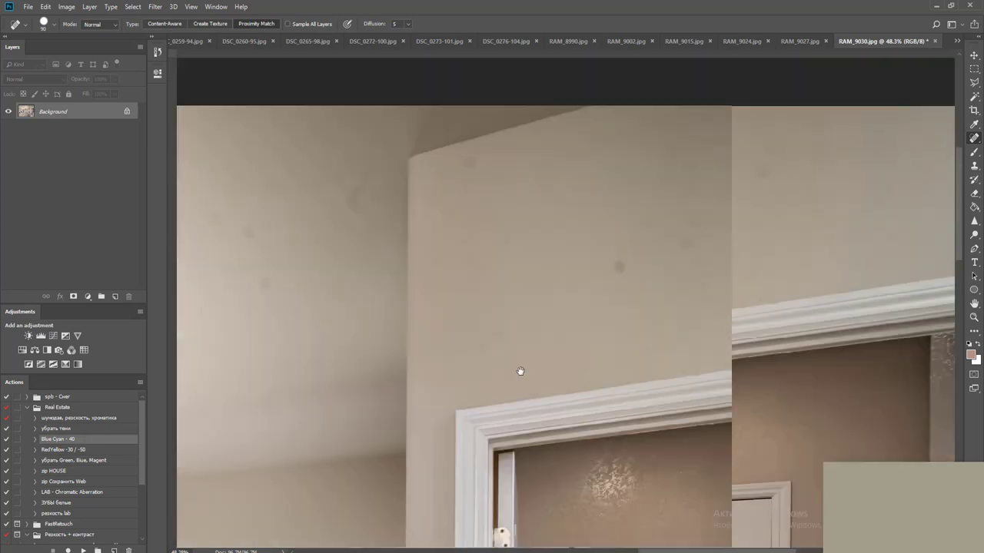
pyautogui.scroll(3, 662, 294)
pyautogui.moveTo(778, 195); pyautogui.dragTo(594, 246)
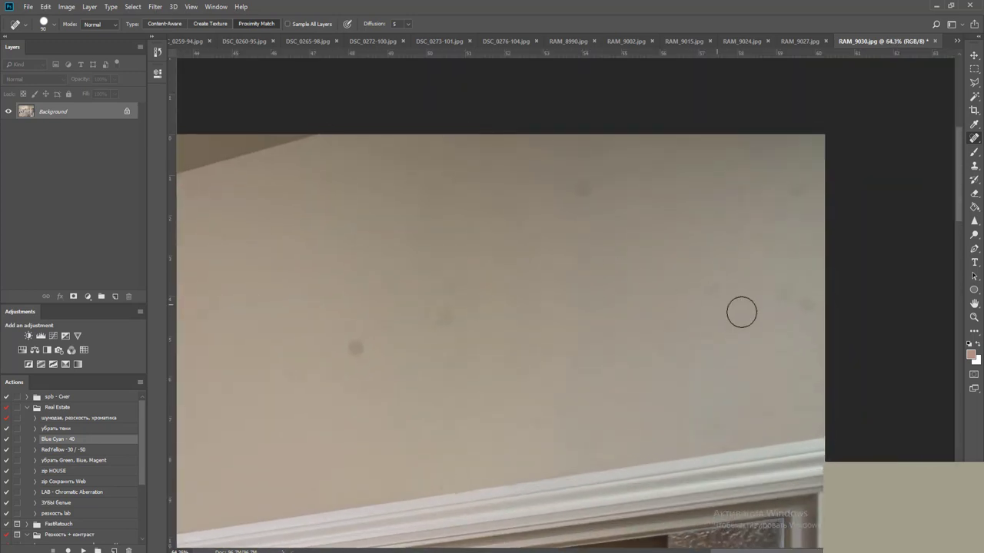
pyautogui.click(784, 300)
pyautogui.moveTo(443, 270); pyautogui.dragTo(469, 353)
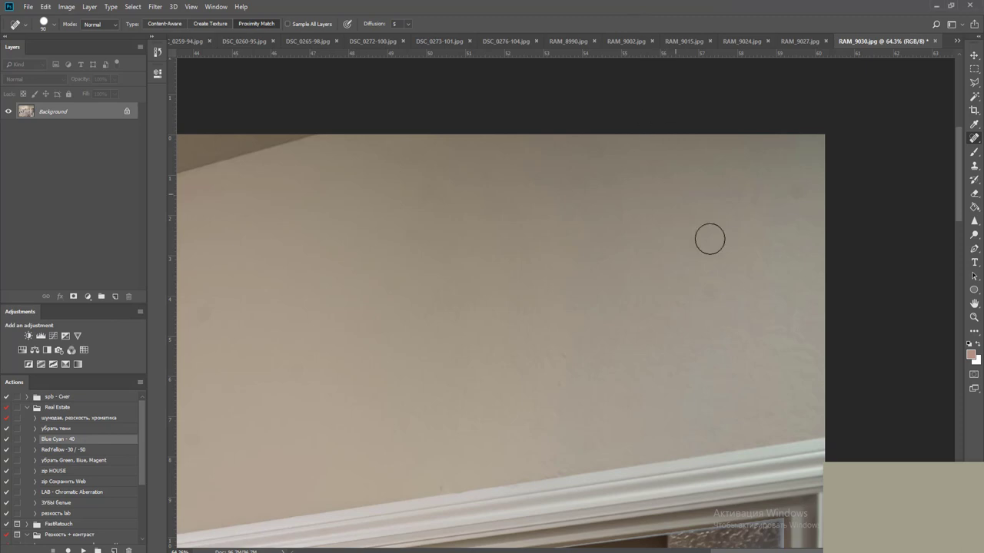
# Heal the spot near the upper corner of the doorway wall and the spots on the adjacent ceiling
pyautogui.moveTo(717, 257); pyautogui.dragTo(684, 248)
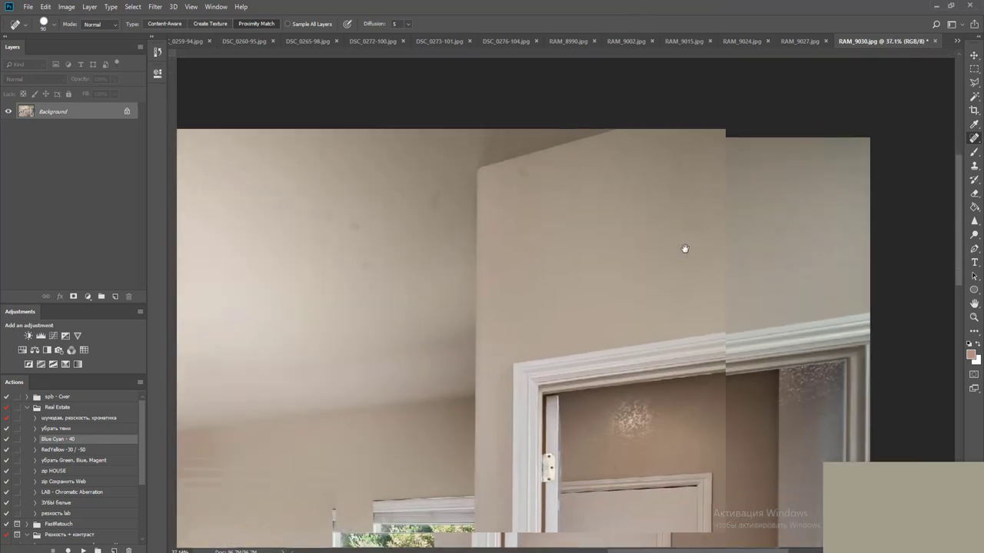
pyautogui.scroll(2, 538, 219)
pyautogui.click(524, 148)
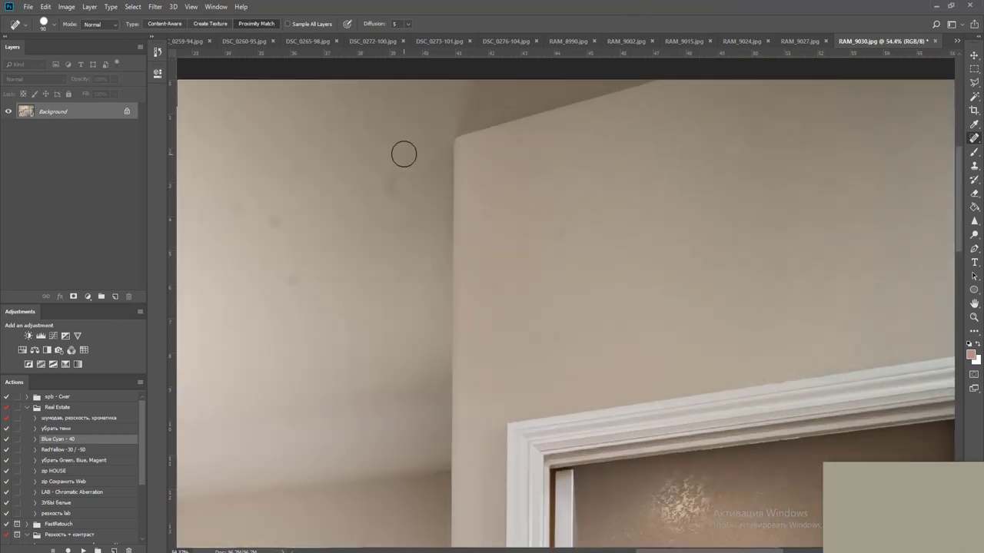
pyautogui.moveTo(371, 236); pyautogui.dragTo(518, 222)
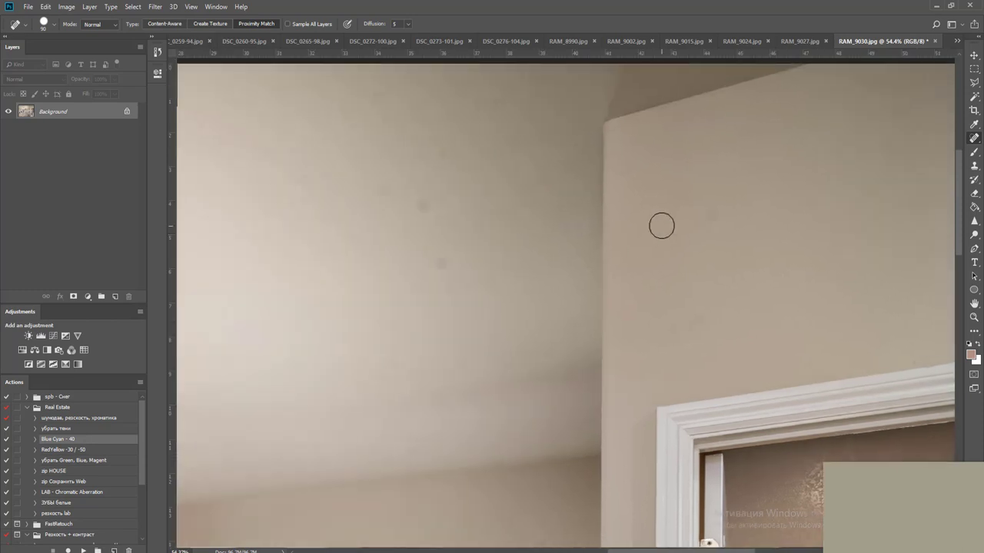
pyautogui.moveTo(377, 185); pyautogui.dragTo(419, 201)
pyautogui.click(440, 264)
pyautogui.scroll(-3, 452, 182)
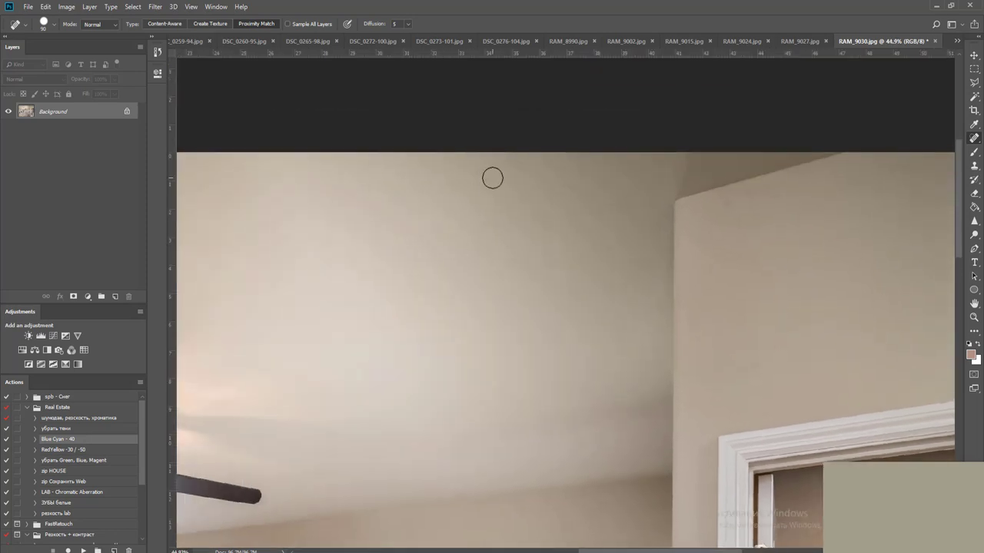
# Heal the remaining spots on the ceiling, from the area beside the doorway wall across to the far side of the fan
pyautogui.moveTo(493, 179); pyautogui.dragTo(512, 185)
pyautogui.scroll(-2, 512, 303)
pyautogui.moveTo(583, 296); pyautogui.dragTo(846, 239)
pyautogui.scroll(2, 615, 269)
pyautogui.moveTo(508, 264); pyautogui.dragTo(867, 271)
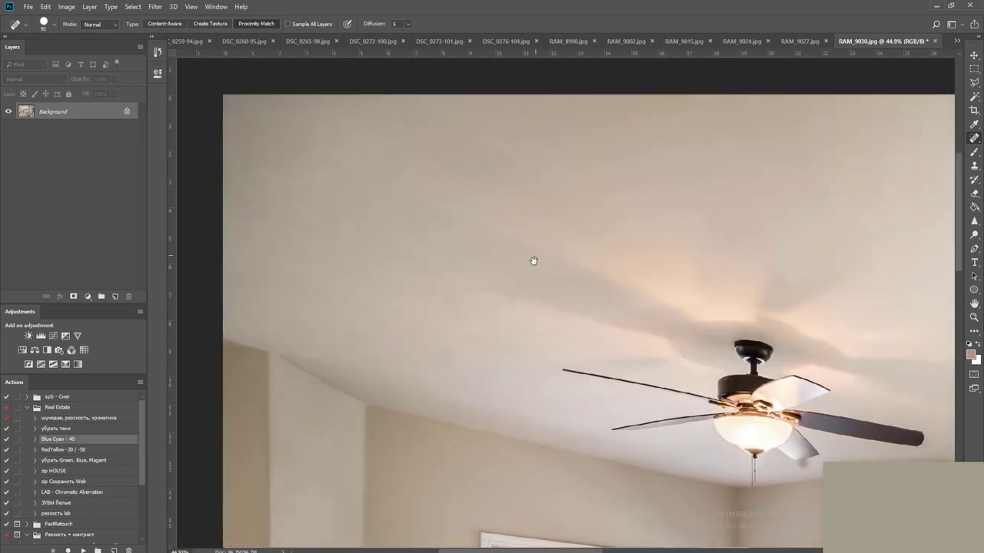
pyautogui.click(509, 292)
pyautogui.moveTo(293, 209); pyautogui.dragTo(303, 180)
pyautogui.moveTo(340, 119); pyautogui.dragTo(339, 162)
pyautogui.moveTo(441, 297); pyautogui.dragTo(412, 127)
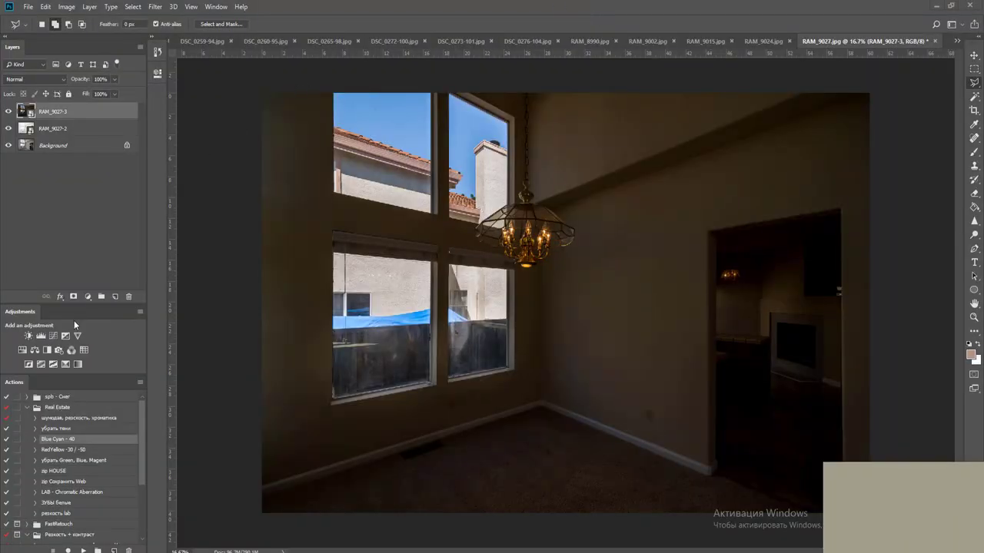
# Add black layer masks to the RAM_9027-3 and RAM_9027-2 layers in RAM_9027.jpg
pyautogui.keyDown('alt'); pyautogui.click(73, 297); pyautogui.keyUp('alt')
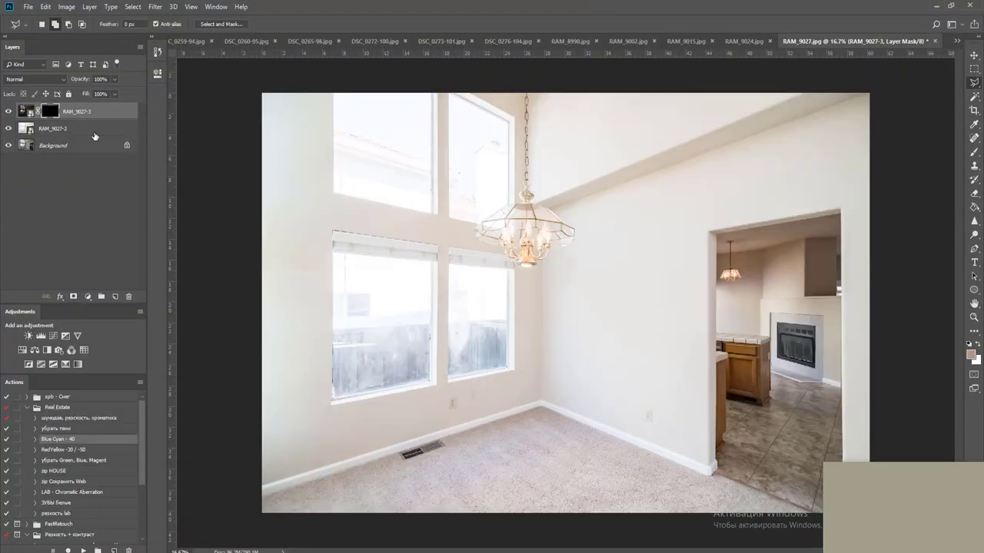
pyautogui.click(96, 129)
pyautogui.keyDown('alt'); pyautogui.click(73, 296); pyautogui.keyUp('alt')
# Outline the doorway opening to the room with the fireplace with a lasso selection, following its upper edge, outer side, floor threshold and inner side
pyautogui.scroll(5, 739, 354)
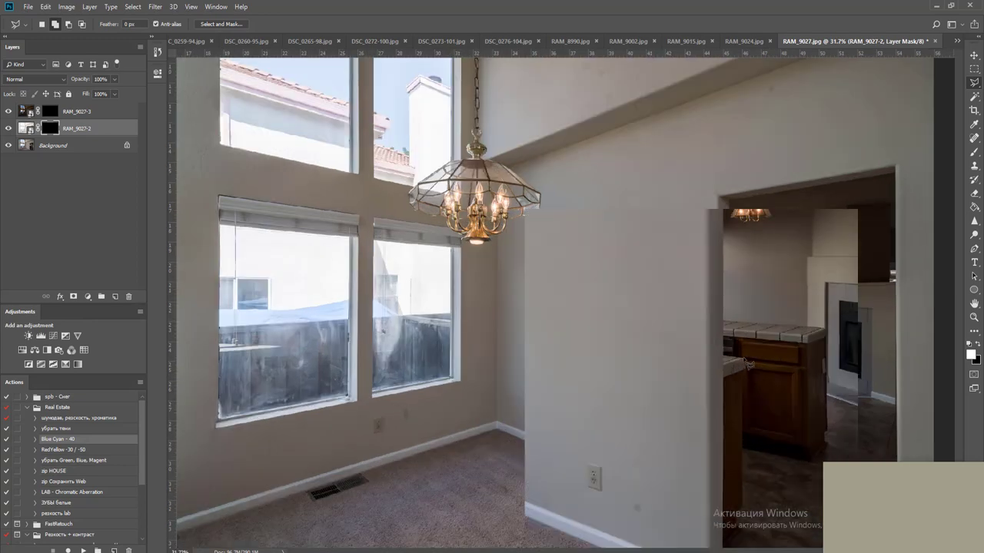
pyautogui.moveTo(737, 352); pyautogui.dragTo(379, 243)
pyautogui.scroll(4, 359, 229)
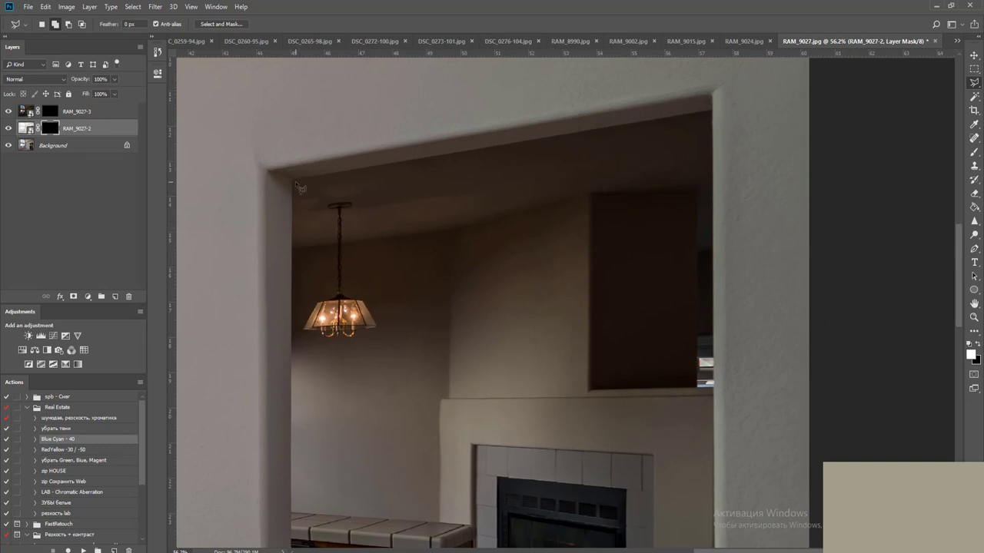
pyautogui.click(292, 183)
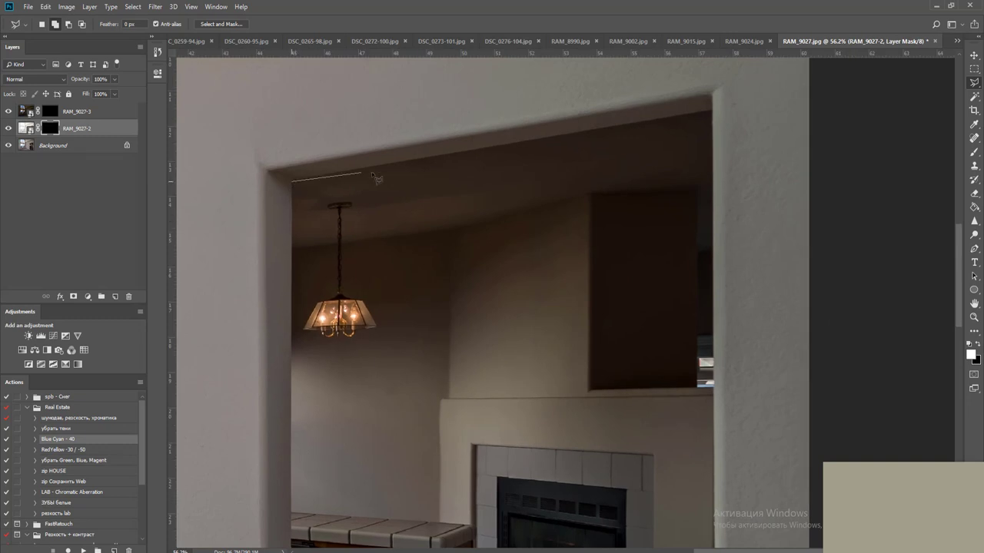
pyautogui.click(713, 112)
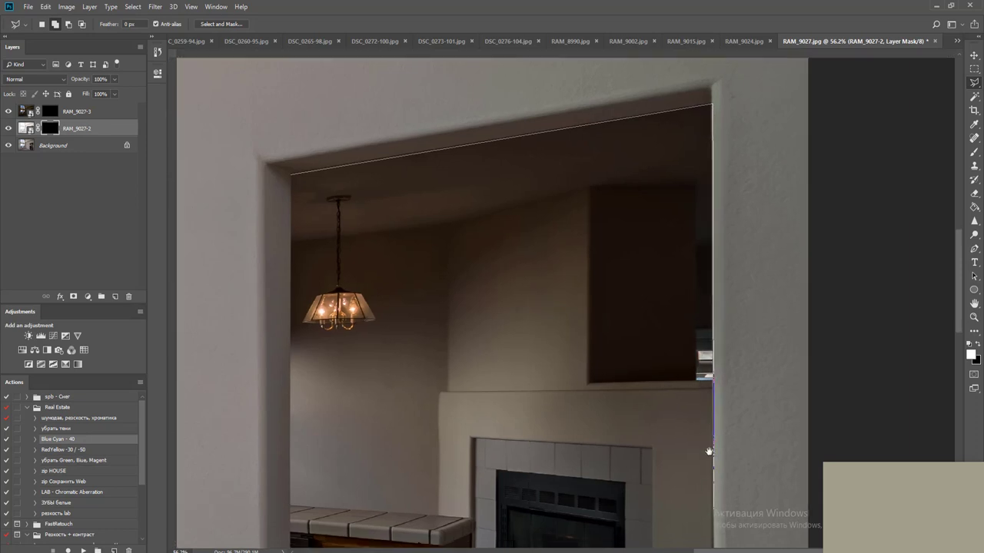
pyautogui.scroll(-5, 719, 519)
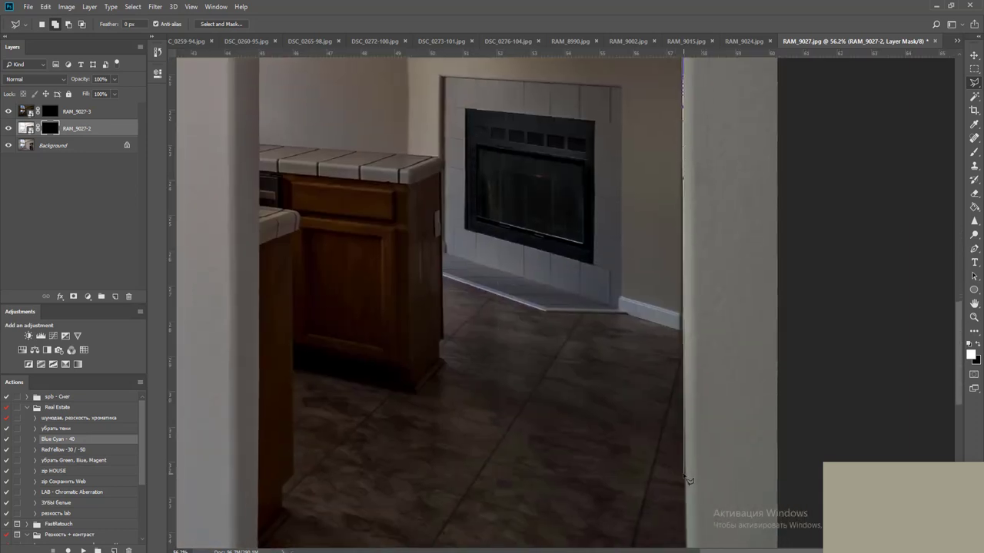
pyautogui.scroll(-4, 687, 472)
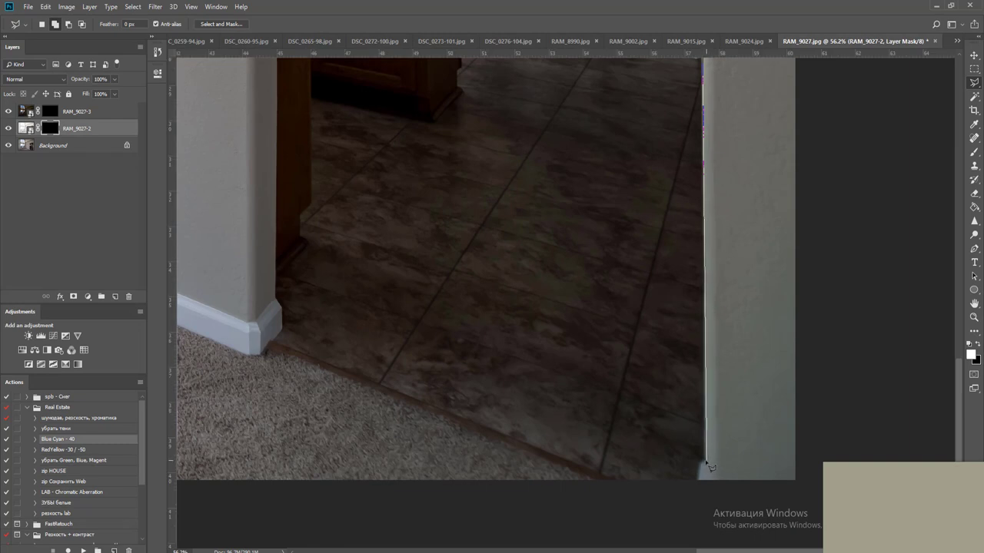
pyautogui.click(697, 482)
pyautogui.click(657, 501)
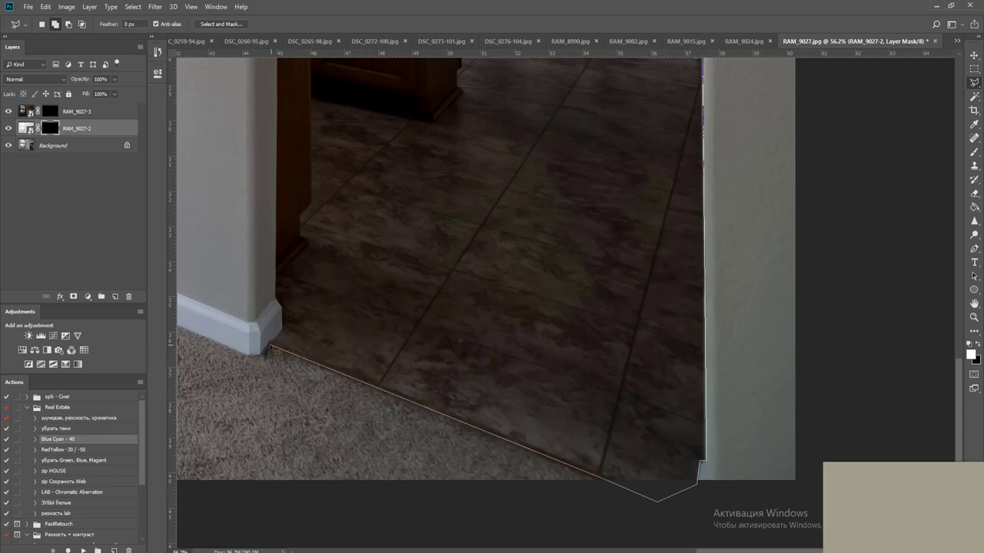
pyautogui.click(269, 351)
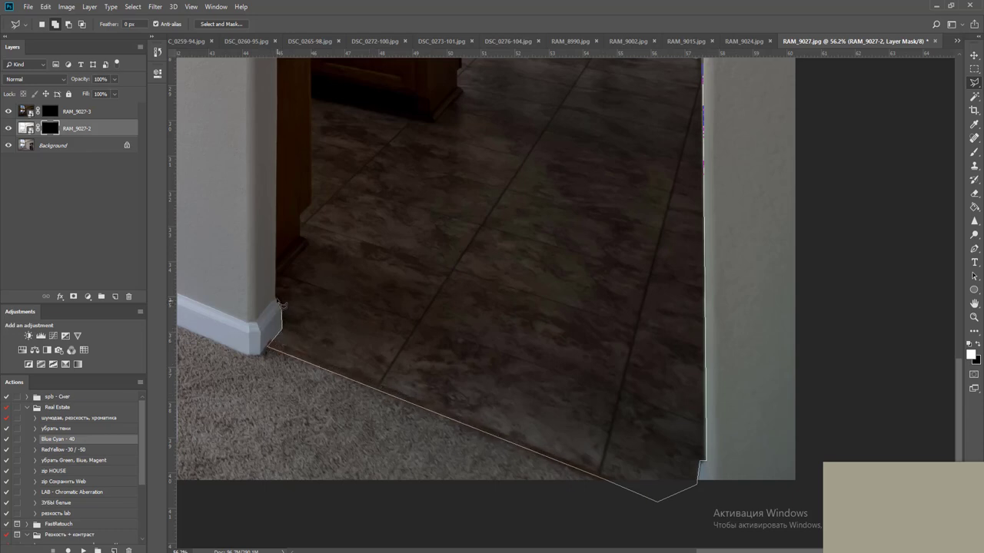
pyautogui.click(275, 298)
pyautogui.moveTo(284, 179); pyautogui.dragTo(355, 427)
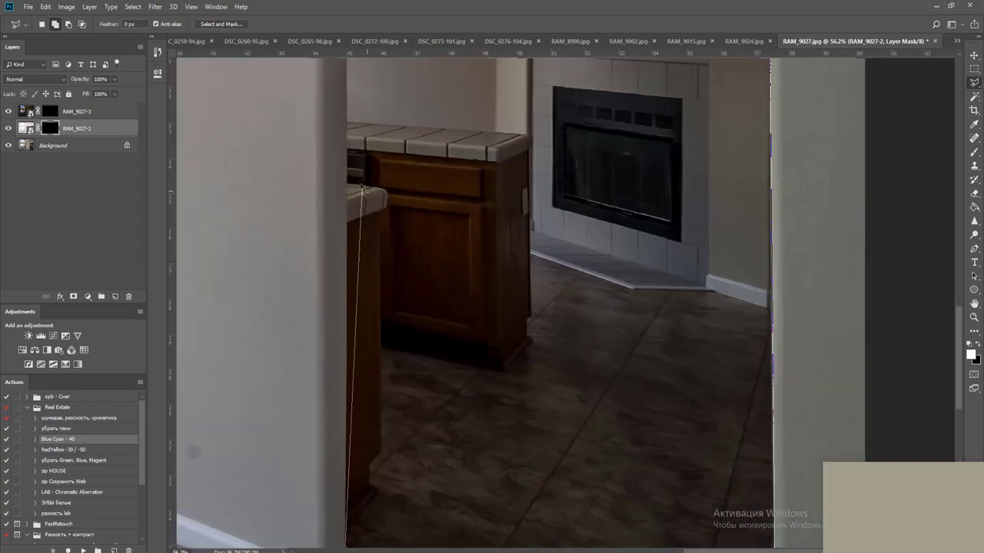
# Finish outlining the doorway opening with the Polygonal Lasso, fill it white on the RAM_9027-2 layer mask, and deselect
pyautogui.click(347, 171)
pyautogui.moveTo(349, 136); pyautogui.dragTo(387, 367)
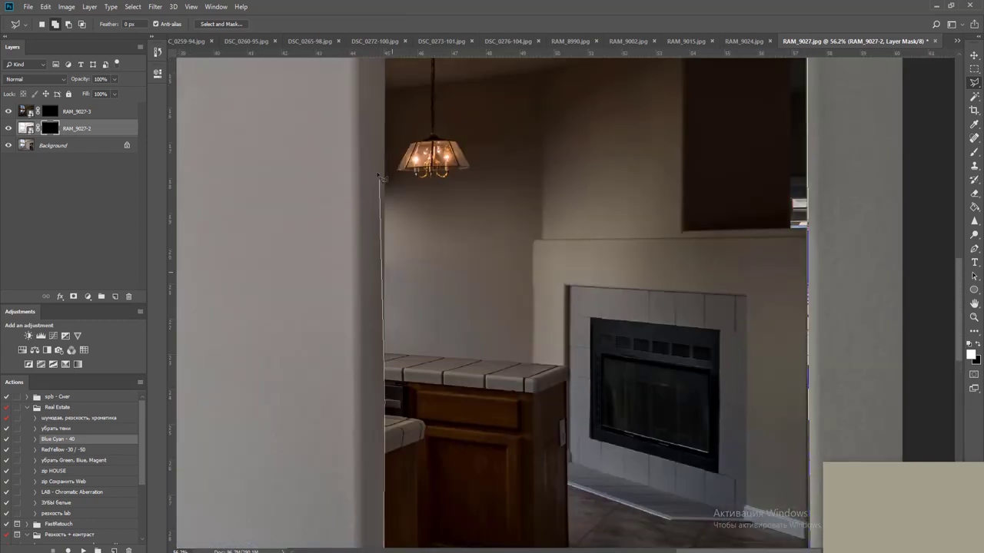
pyautogui.click(383, 150)
pyautogui.moveTo(384, 127); pyautogui.dragTo(383, 349)
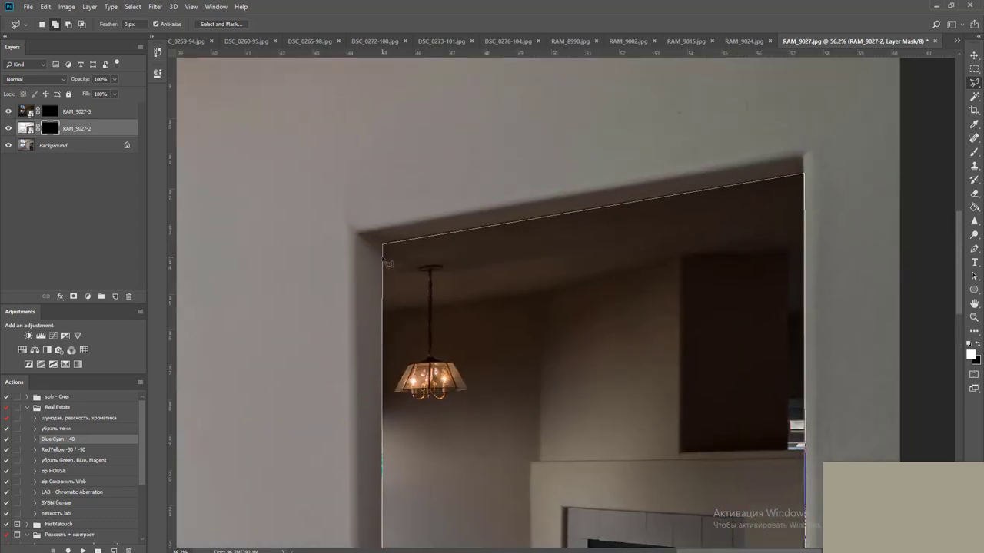
pyautogui.doubleClick(385, 260)
pyautogui.hotkey('alt', 'Delete')
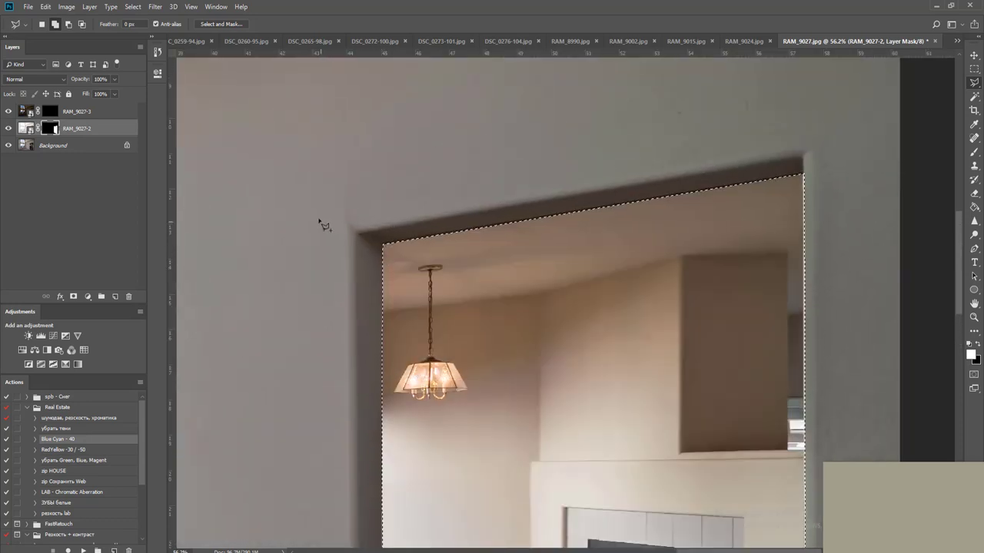
pyautogui.hotkey('ctrl', 'd')
# Refine the RAM_9027-2 mask with Select and Mask, using a 3 px radius, smooth 3 and 3 px feather
pyautogui.press('m')
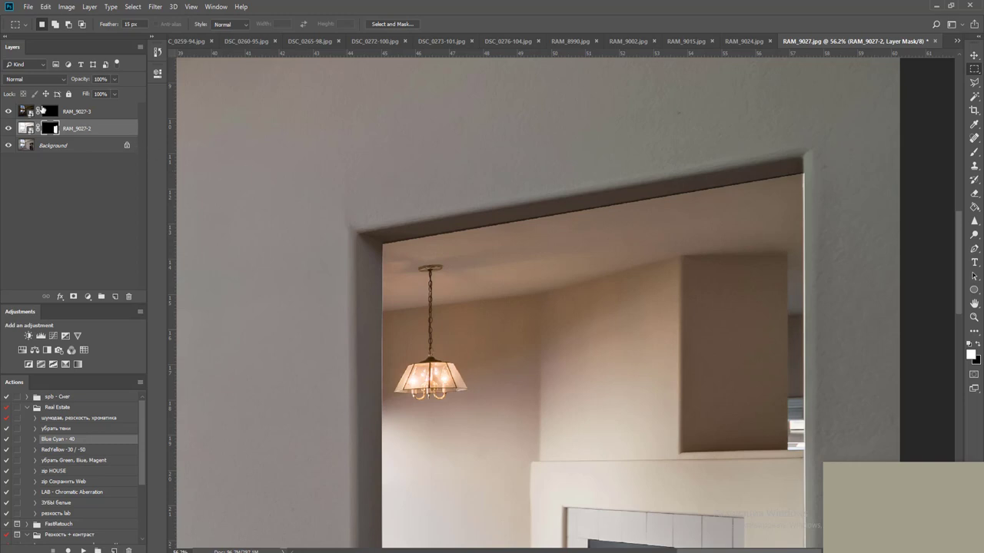
pyautogui.rightClick(49, 131)
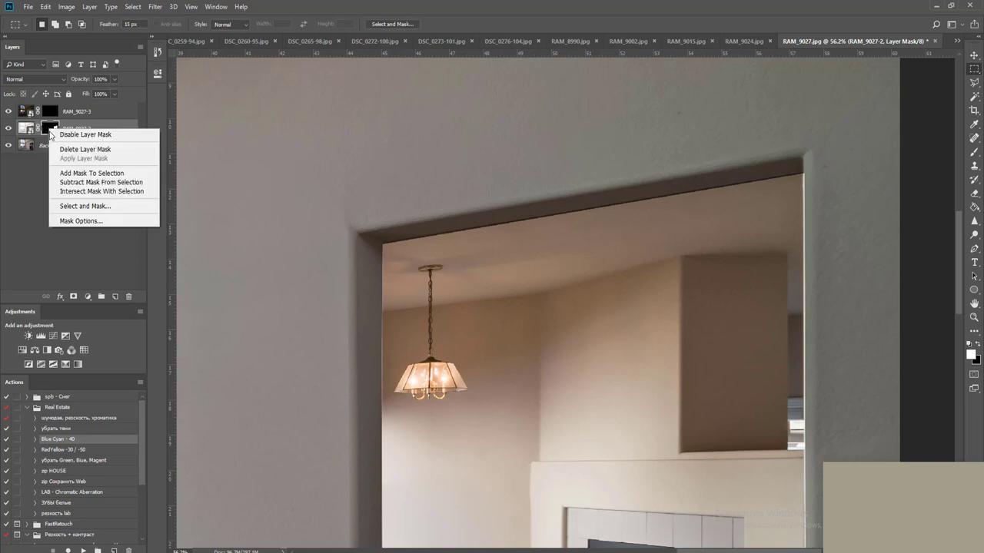
pyautogui.click(84, 206)
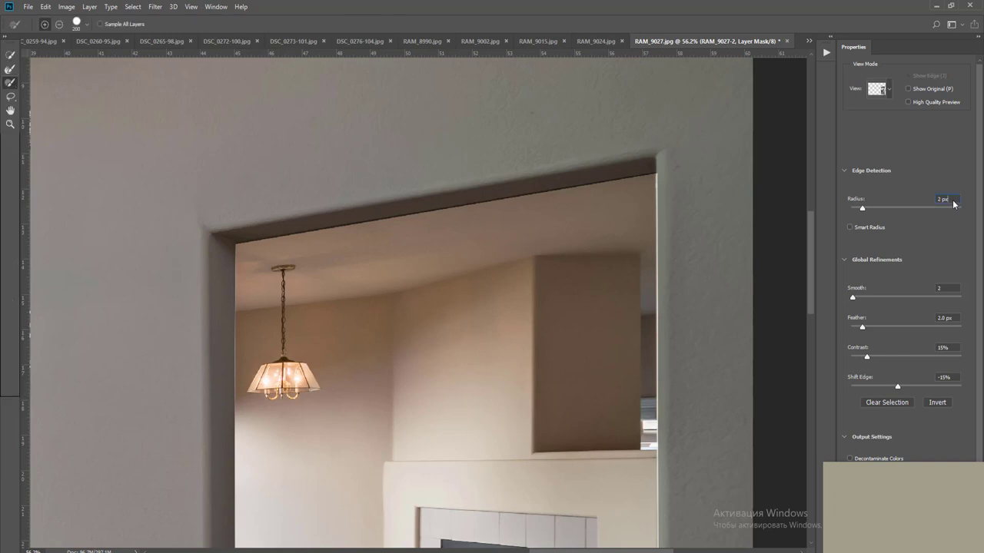
pyautogui.click(933, 200)
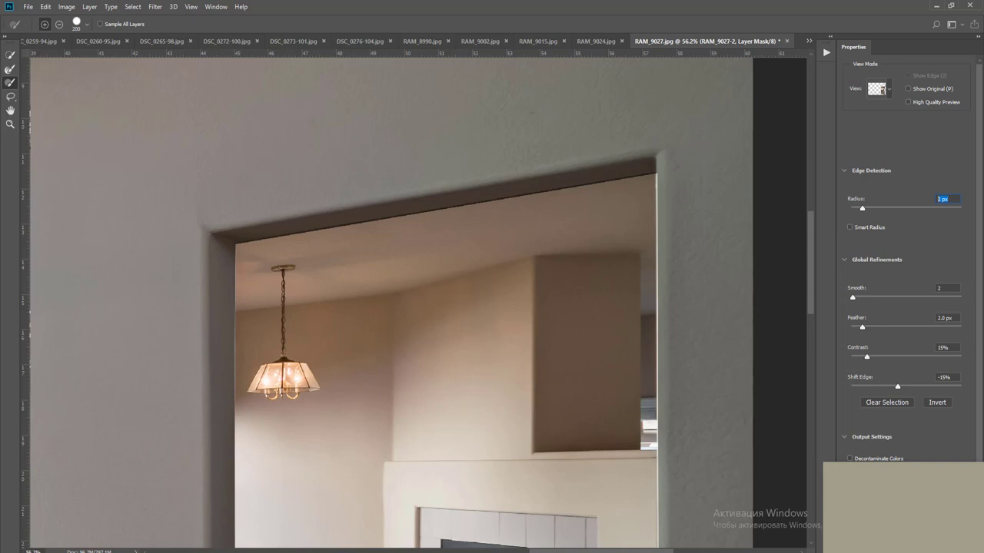
pyautogui.press('Return')
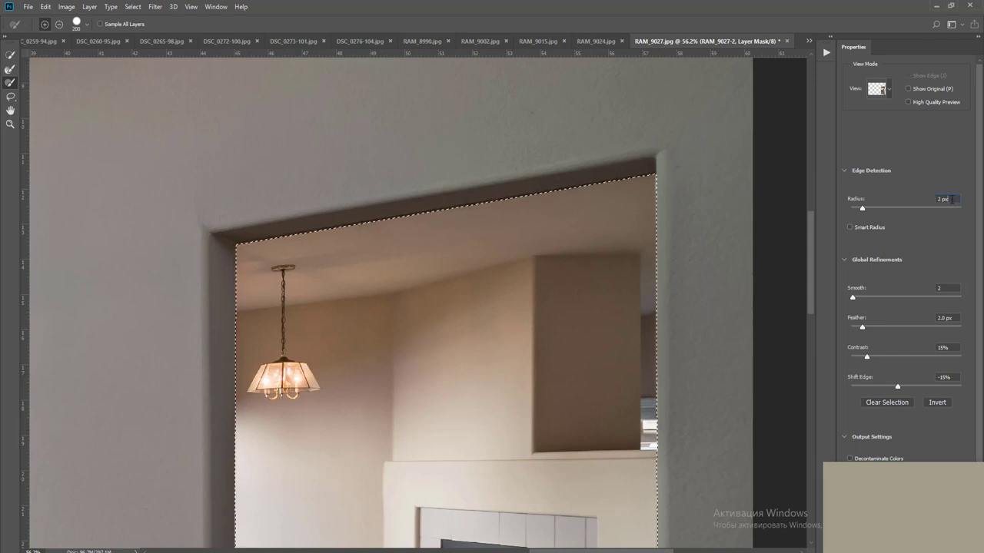
pyautogui.press('Up')
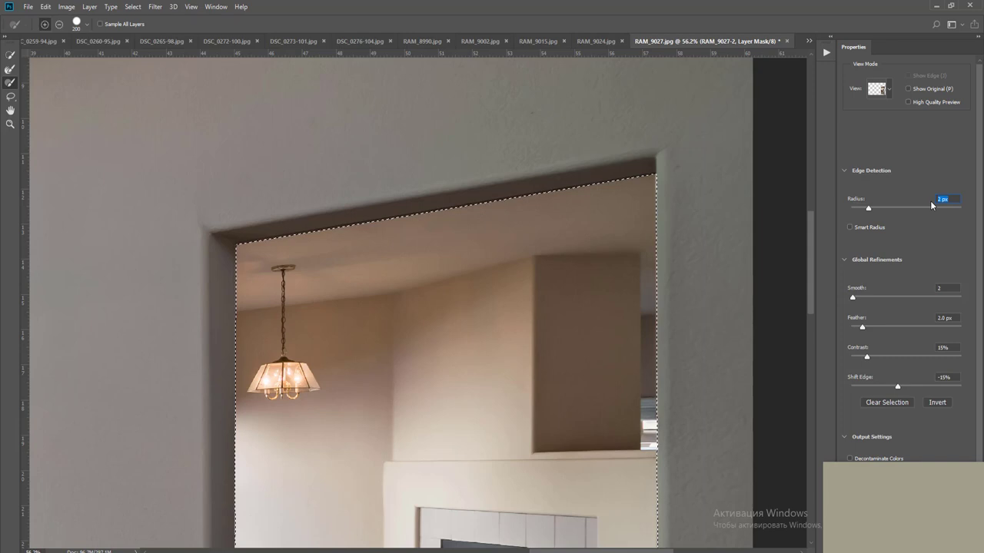
pyautogui.press('Tab')
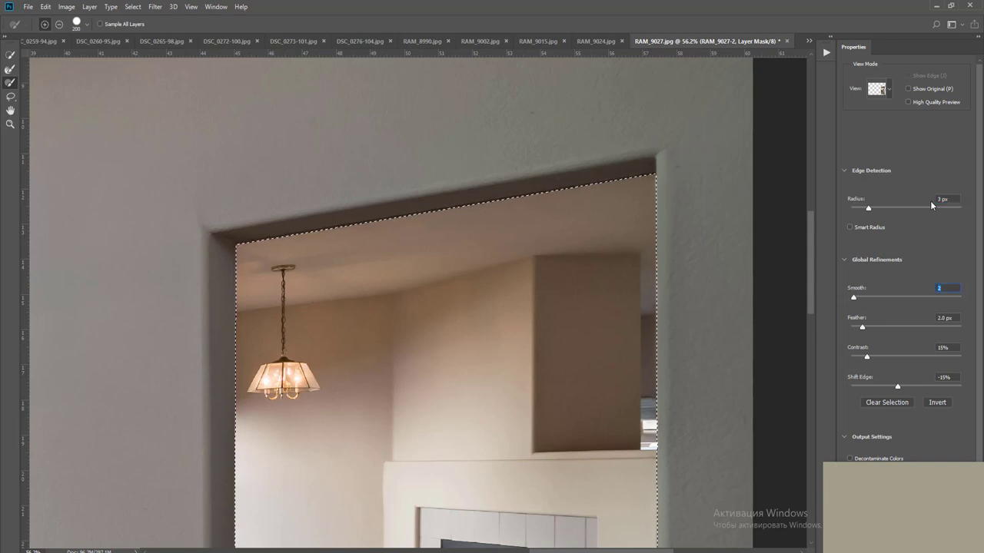
pyautogui.press('Up')
pyautogui.press('Tab')
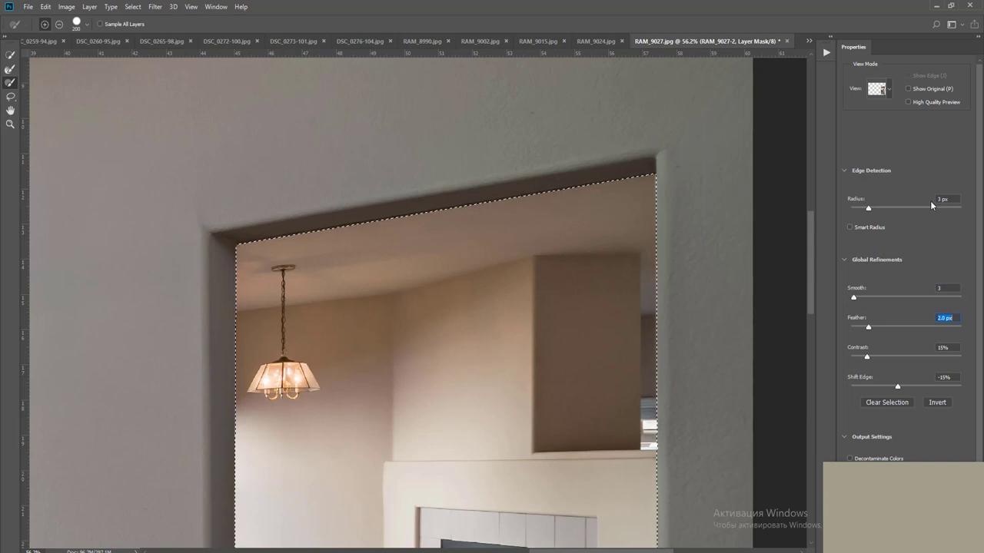
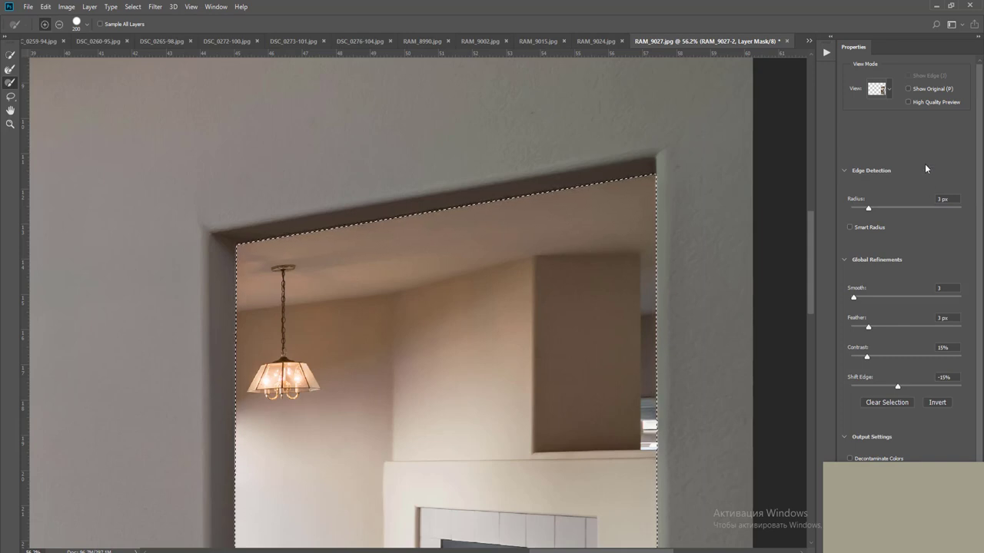
pyautogui.press('Return')
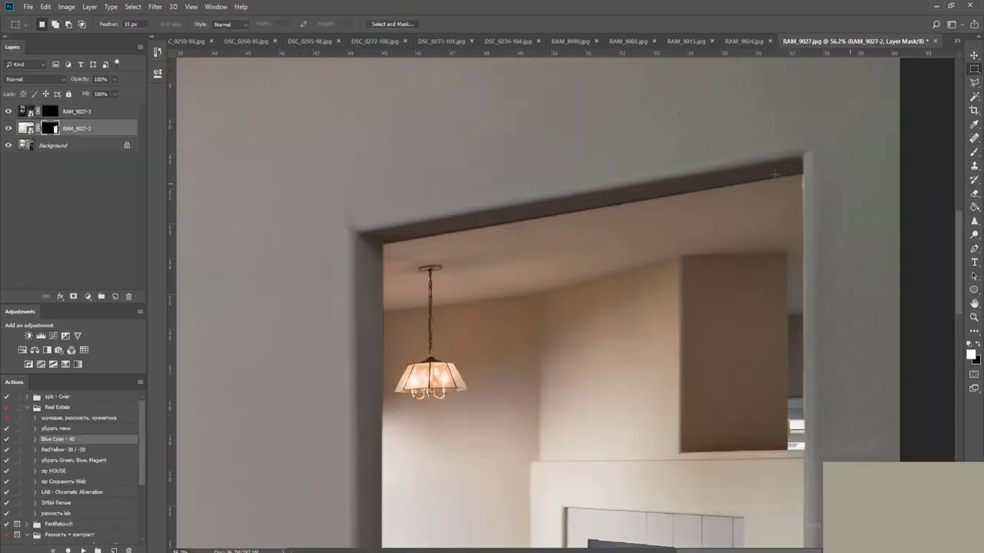
# Target the RAM_9027-3 layer mask and outline the photo's upper-left window glass with the Polygonal Lasso
pyautogui.hotkey('ctrl', '0')
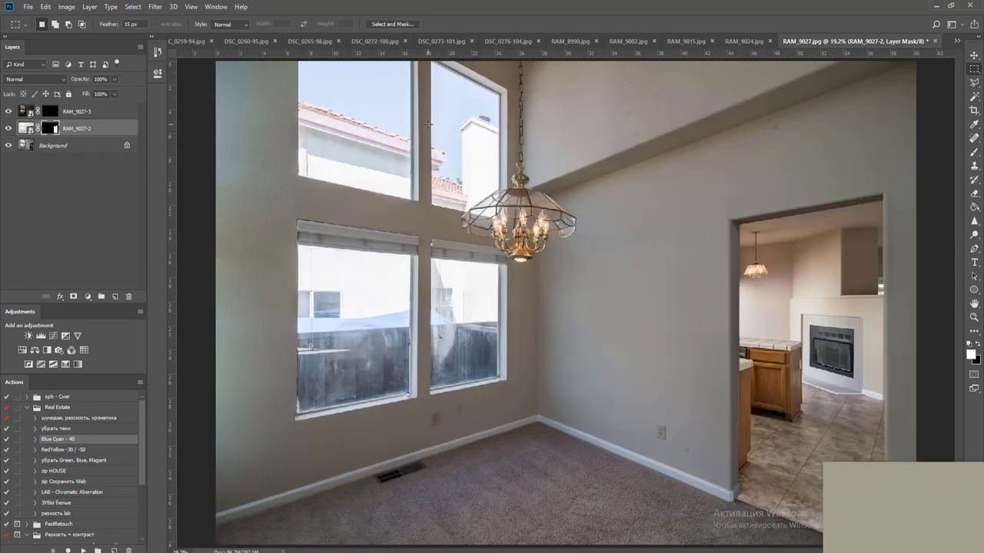
pyautogui.press('l')
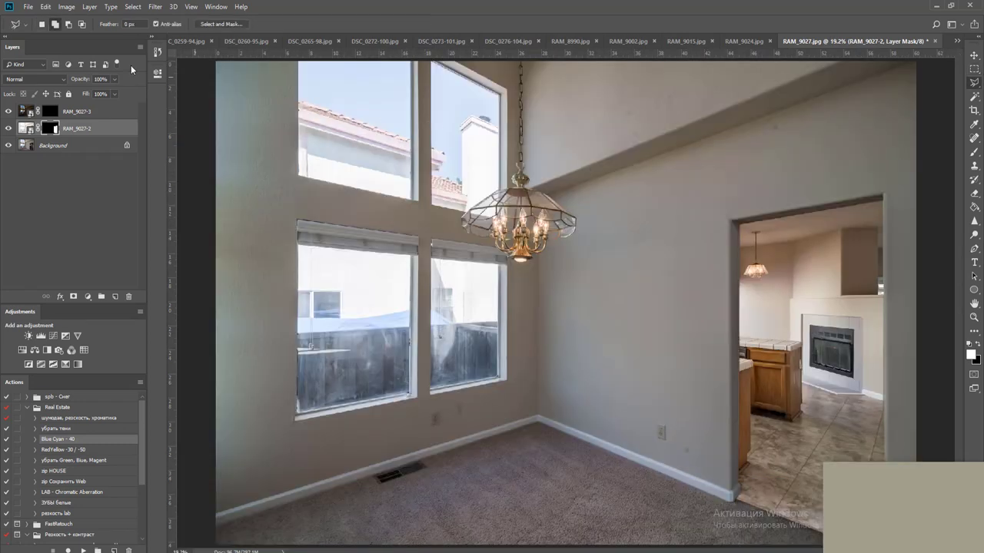
pyautogui.click(52, 113)
pyautogui.scroll(5, 362, 72)
pyautogui.moveTo(318, 116); pyautogui.dragTo(440, 210)
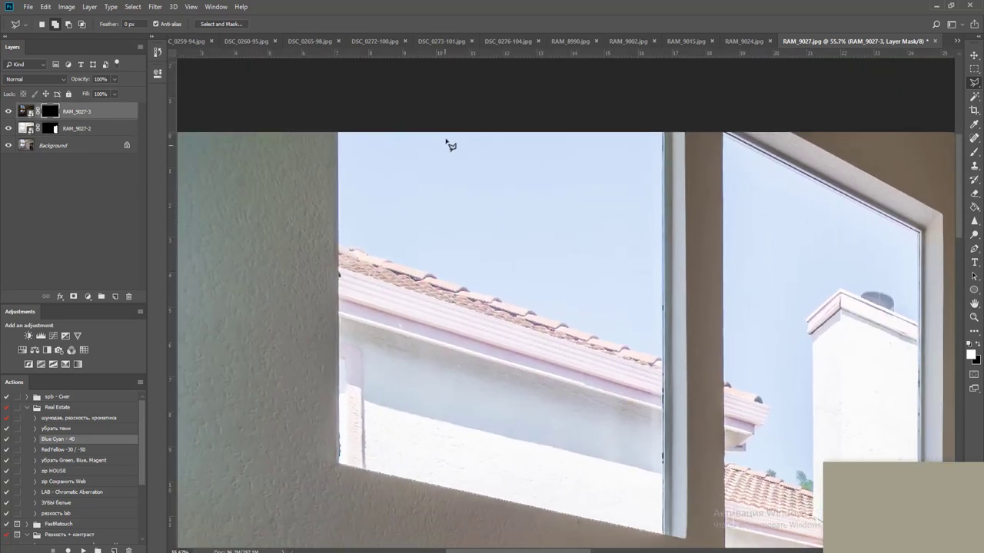
pyautogui.click(465, 85)
pyautogui.click(335, 119)
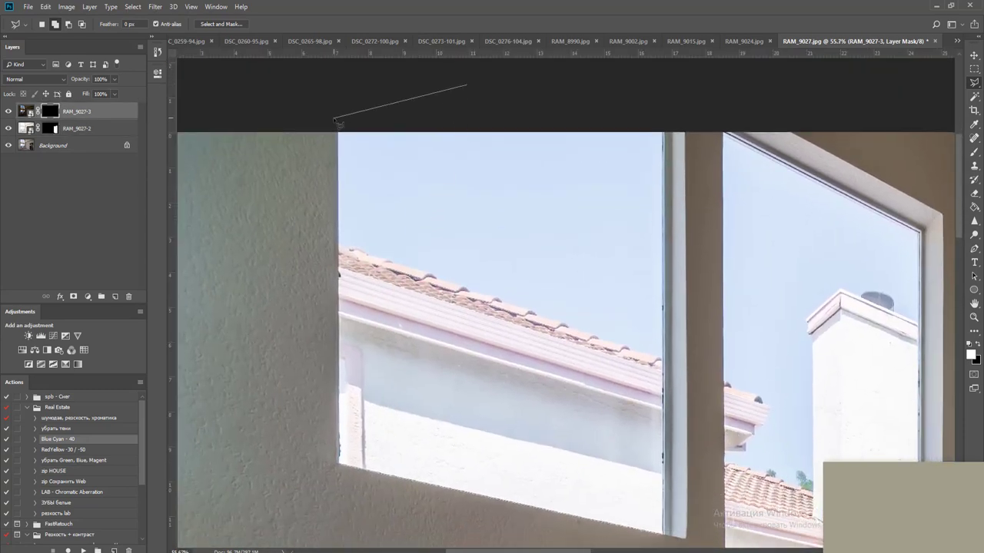
pyautogui.click(339, 466)
pyautogui.scroll(-1, 340, 467)
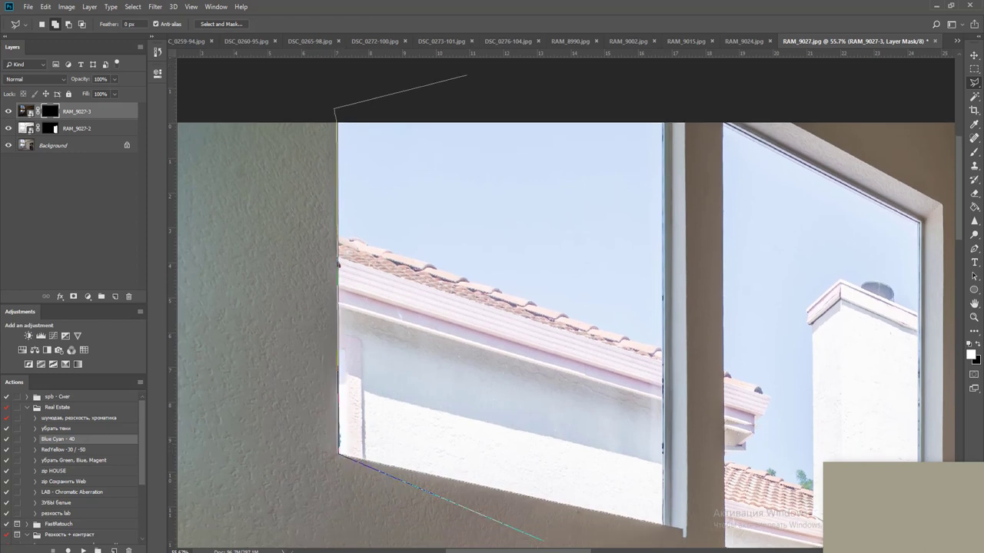
pyautogui.click(664, 523)
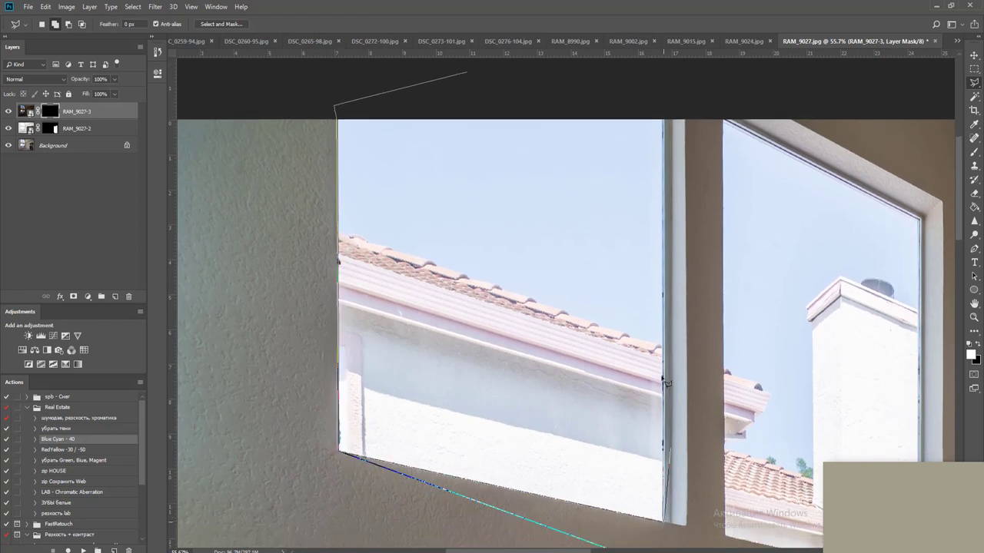
pyautogui.click(666, 106)
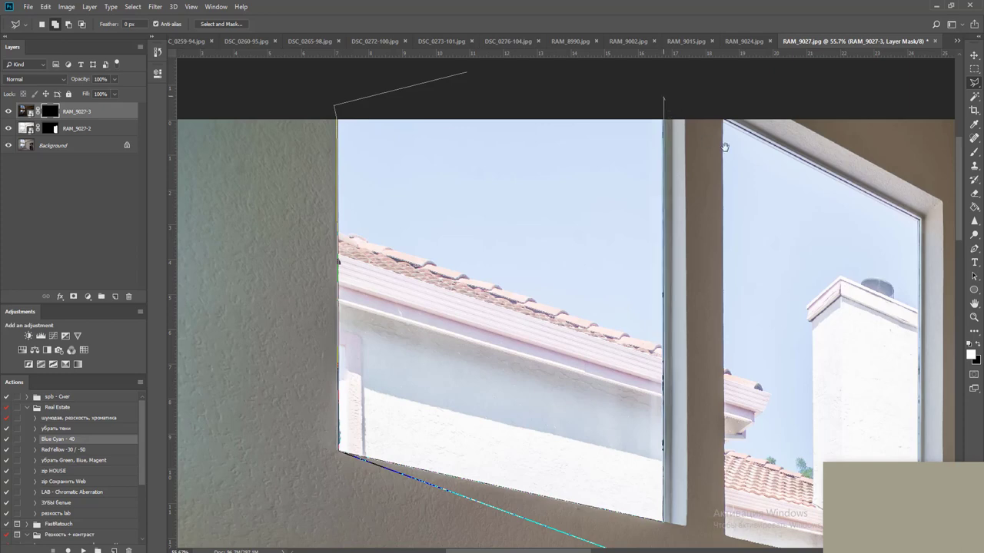
pyautogui.doubleClick(652, 93)
# Add the upper-right window's glass, including the part behind the chandelier, to the polygonal selection
pyautogui.scroll(-2, 651, 93)
pyautogui.hscroll(5, 553, 127)
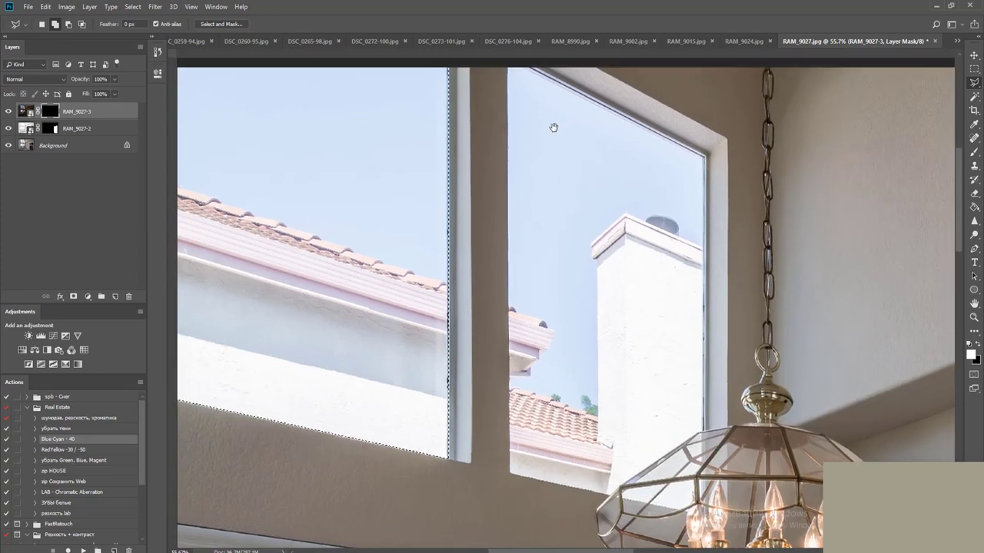
pyautogui.scroll(1, 498, 90)
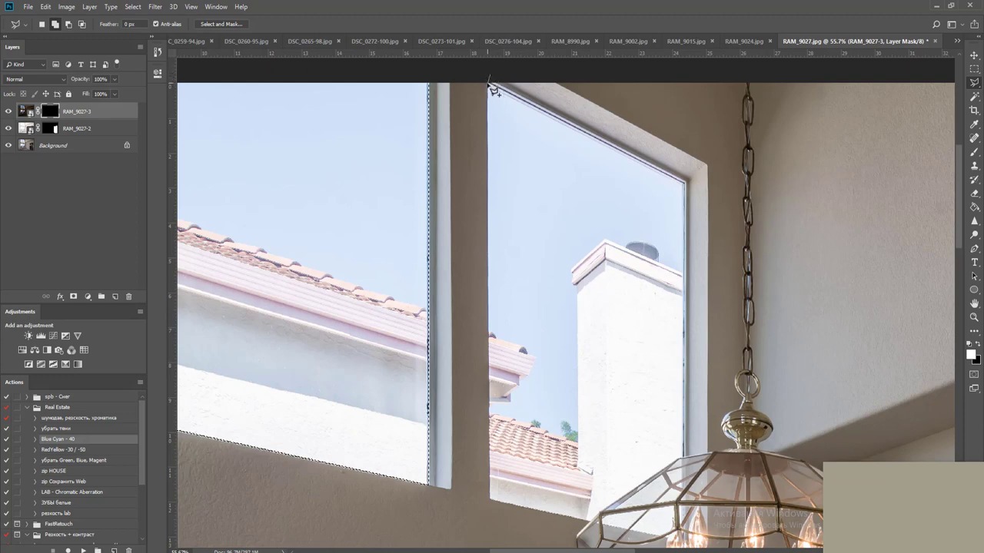
pyautogui.click(490, 500)
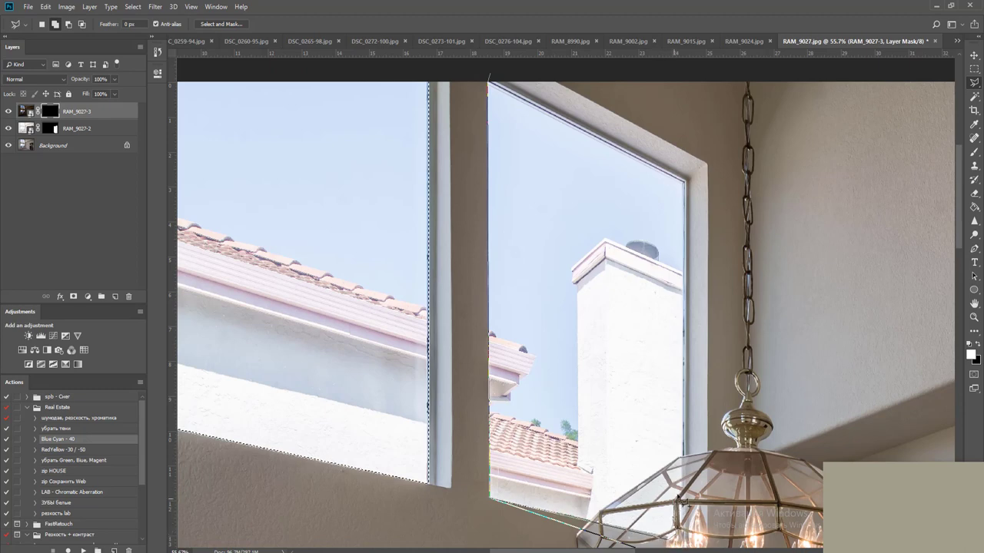
pyautogui.click(684, 499)
pyautogui.click(687, 181)
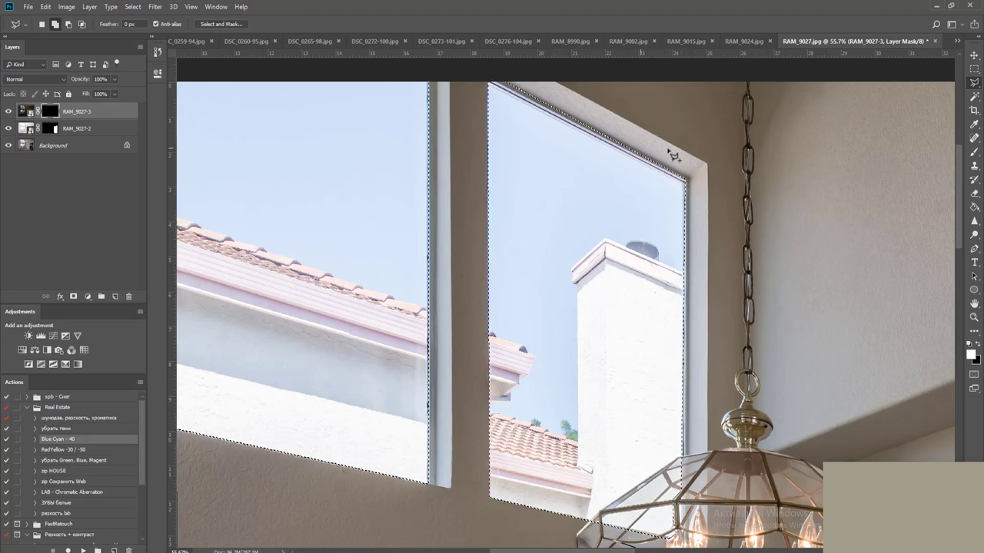
# Subtract the strip along the upper-right window's slanted top frame from the selection
pyautogui.click(814, 121)
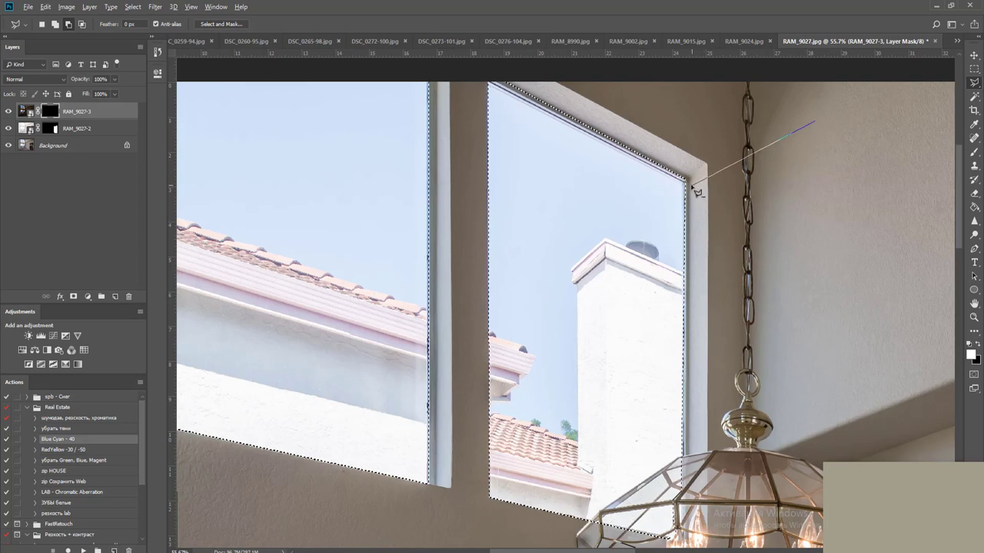
pyautogui.click(688, 181)
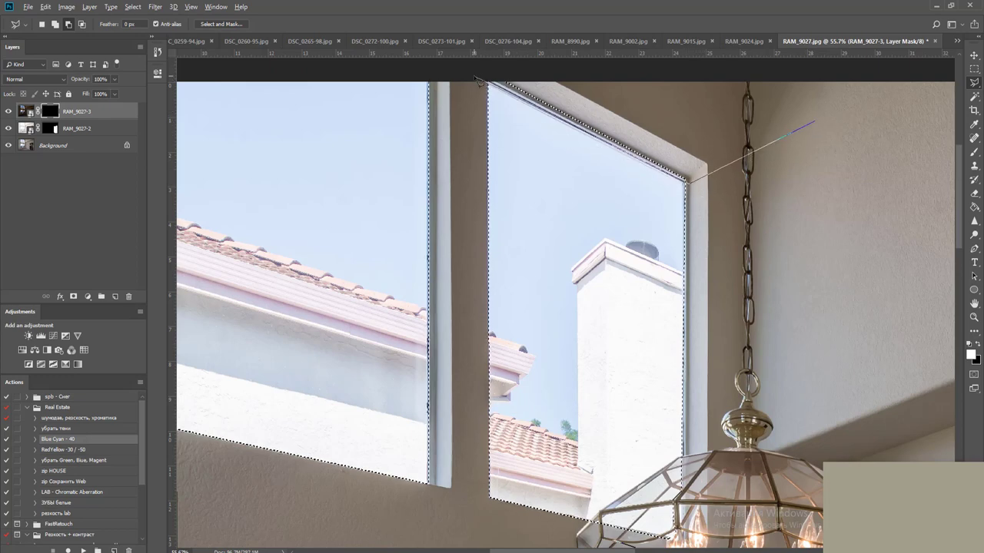
pyautogui.click(475, 77)
pyautogui.doubleClick(592, 77)
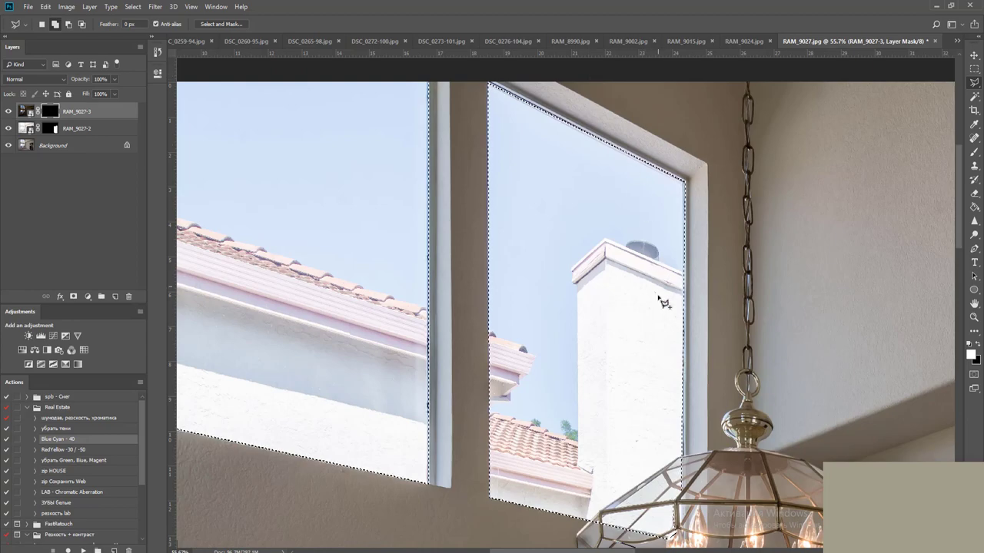
# Add the lower-right window's glass below the blind to the polygonal selection
pyautogui.scroll(-5, 663, 303)
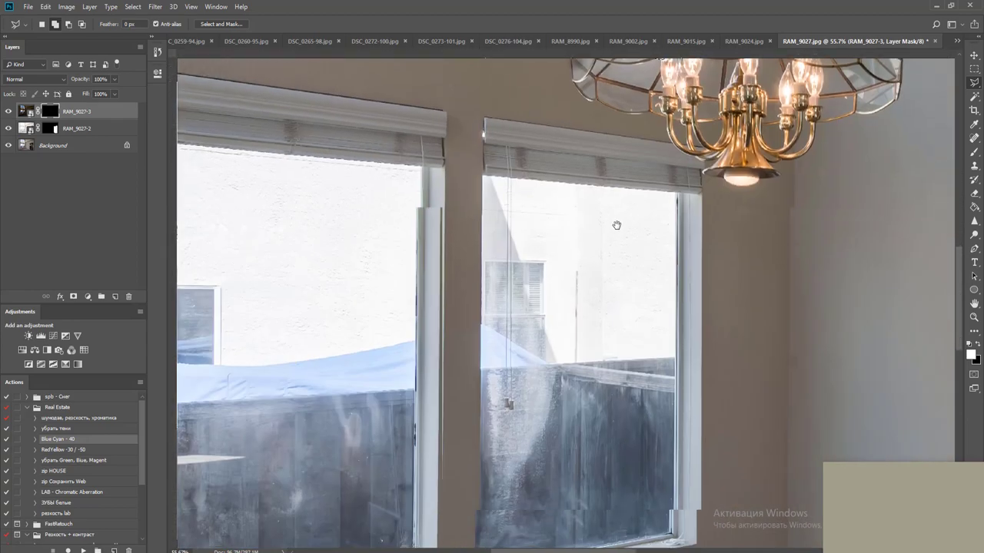
pyautogui.moveTo(616, 225); pyautogui.dragTo(622, 205)
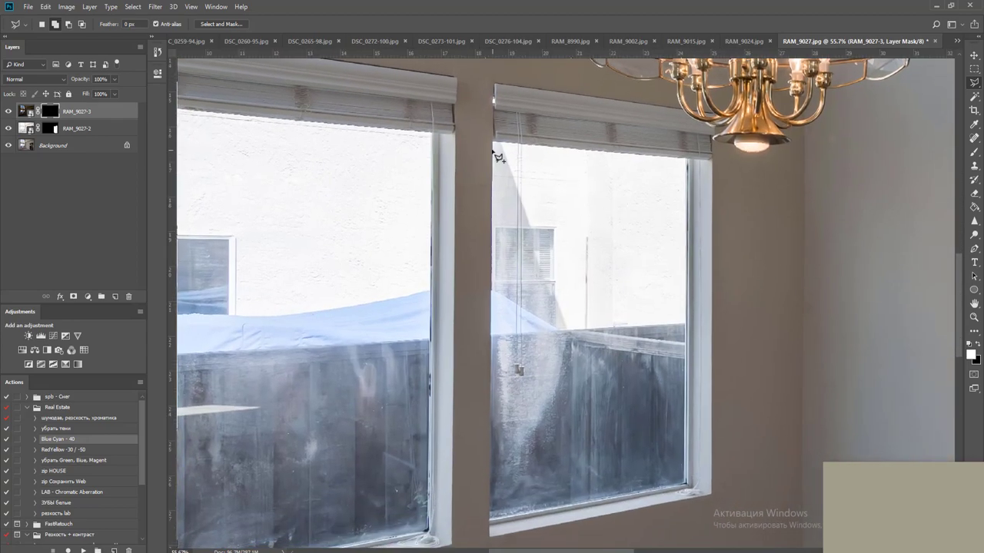
pyautogui.click(495, 145)
pyautogui.click(688, 162)
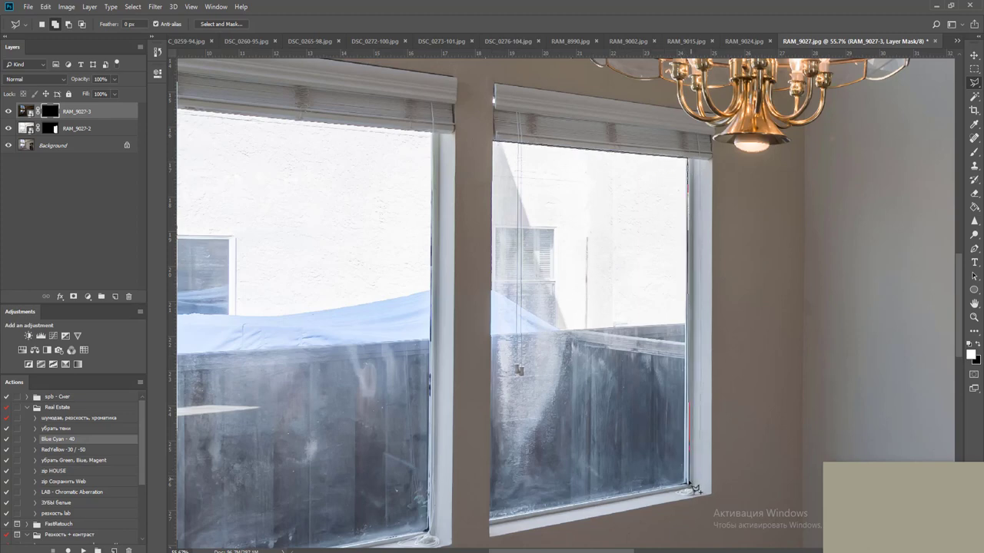
pyautogui.click(686, 485)
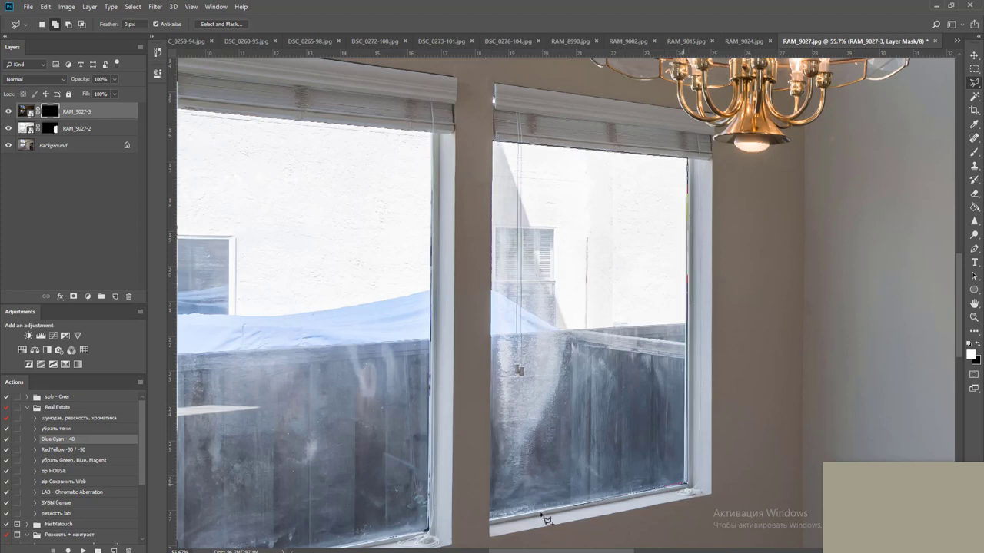
pyautogui.click(490, 523)
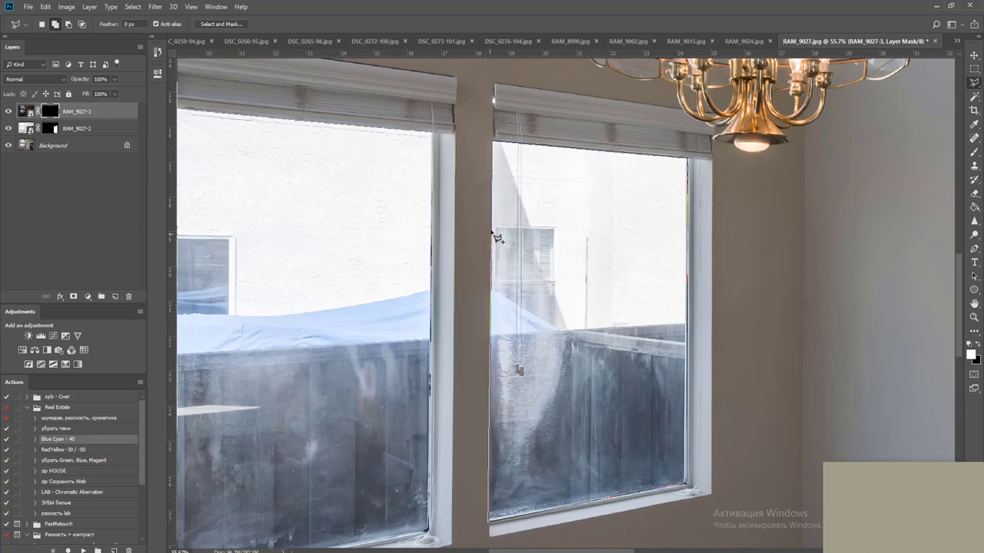
pyautogui.click(493, 143)
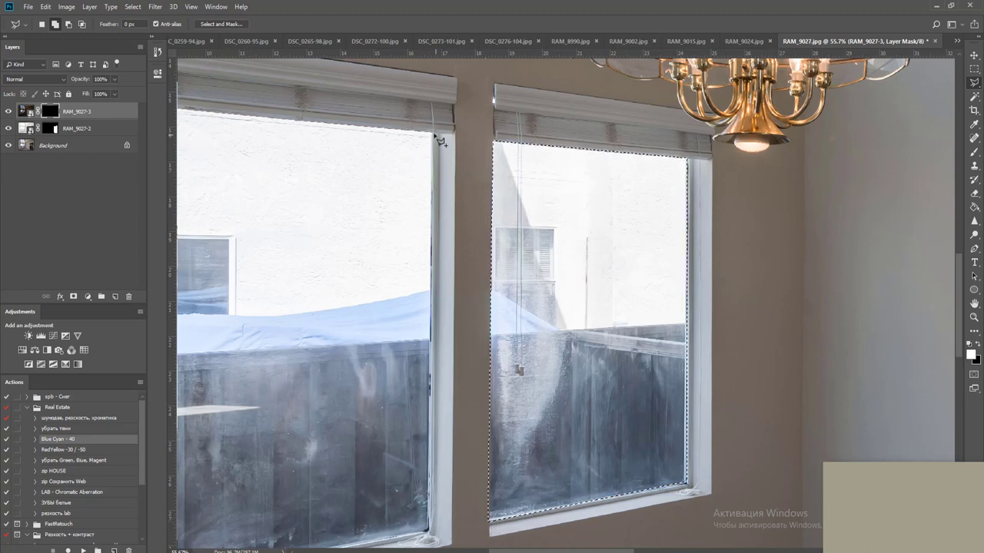
# Add the lower-left window's glass below the blind to the polygonal selection
pyautogui.click(433, 133)
pyautogui.moveTo(434, 176); pyautogui.dragTo(575, 127)
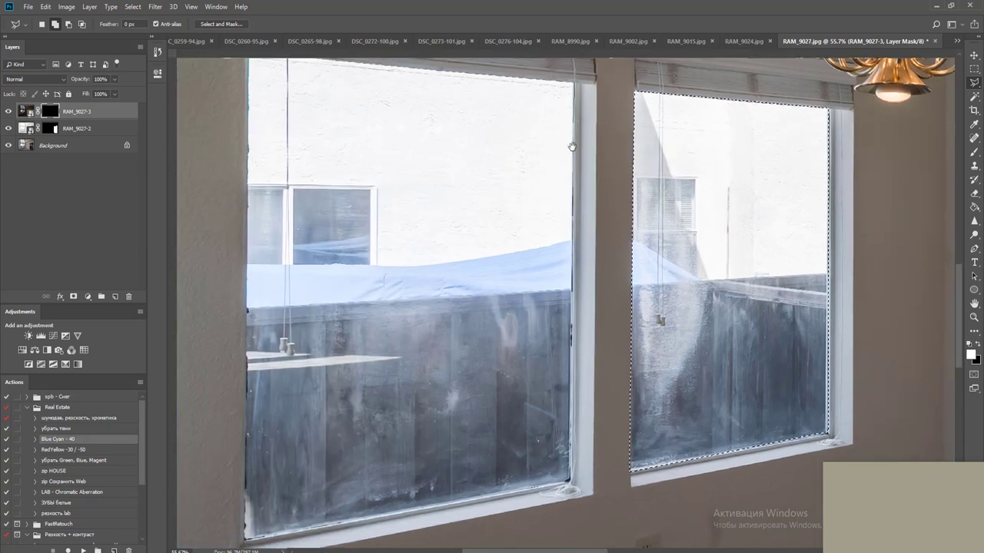
pyautogui.click(575, 489)
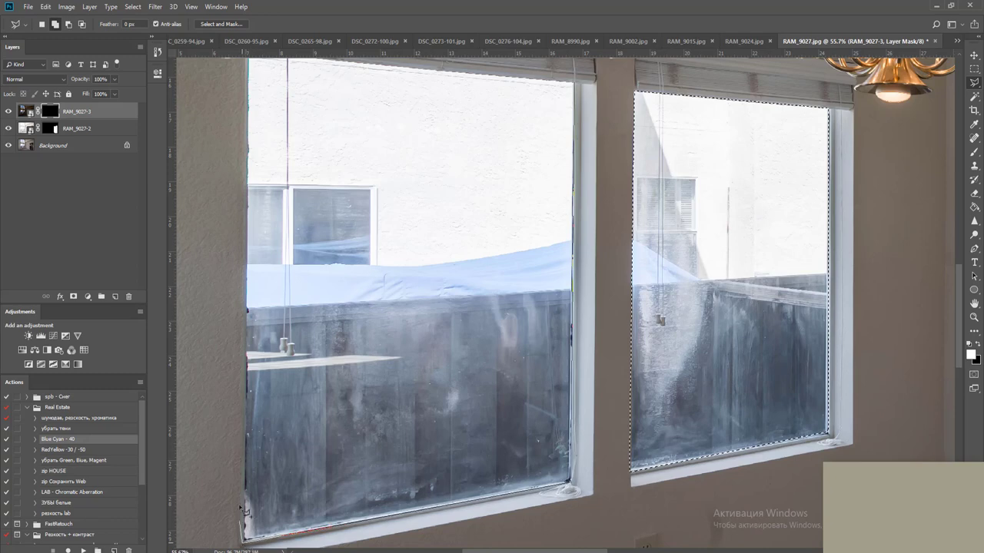
pyautogui.click(243, 537)
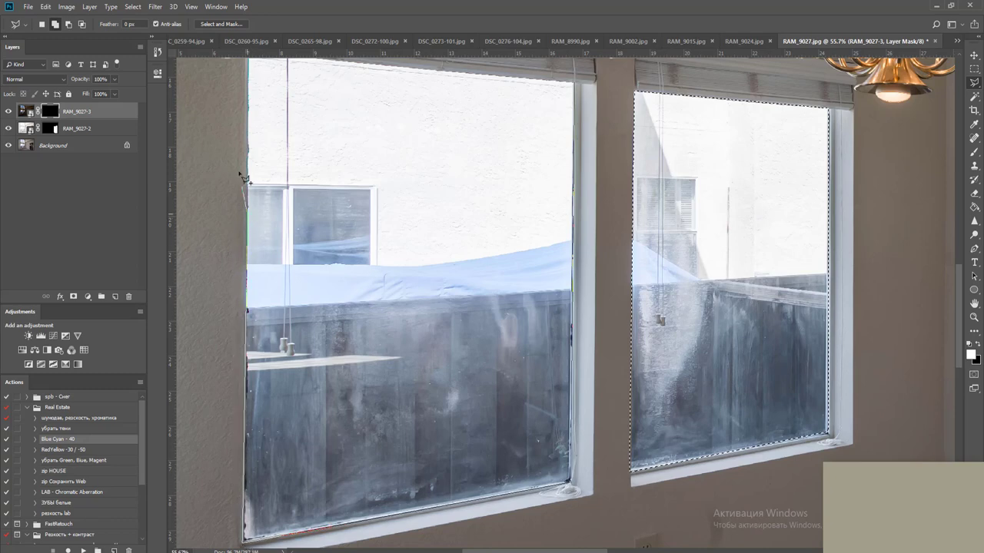
pyautogui.scroll(1, 240, 154)
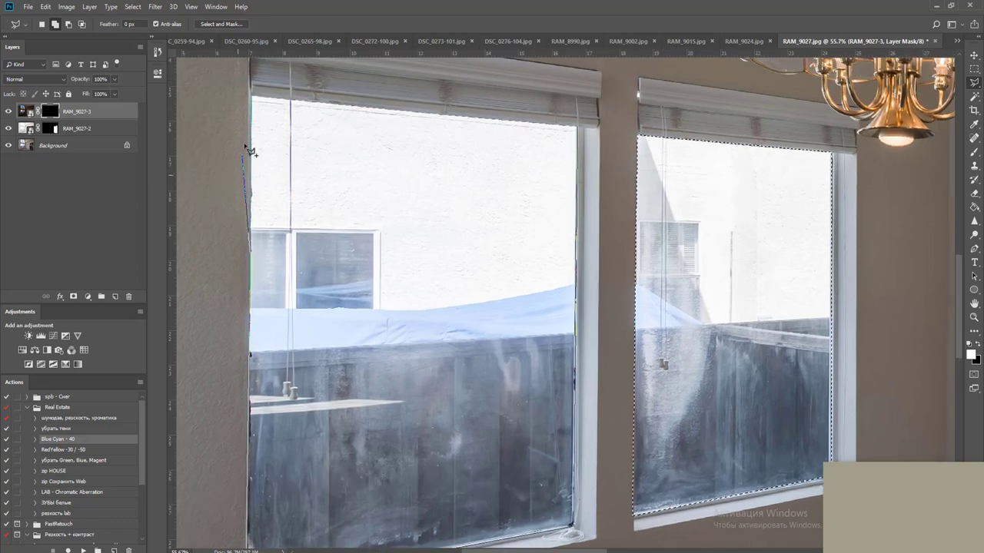
pyautogui.click(252, 97)
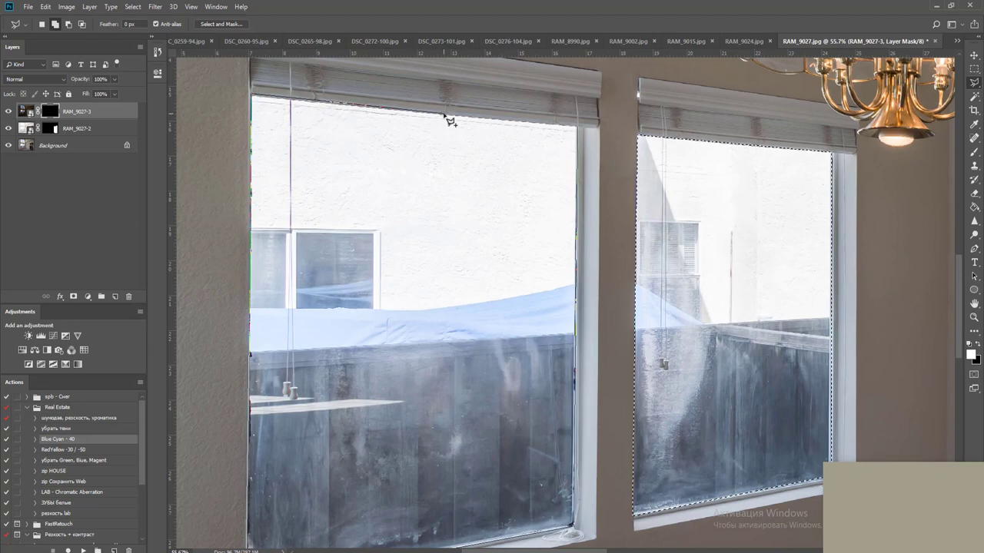
pyautogui.doubleClick(547, 124)
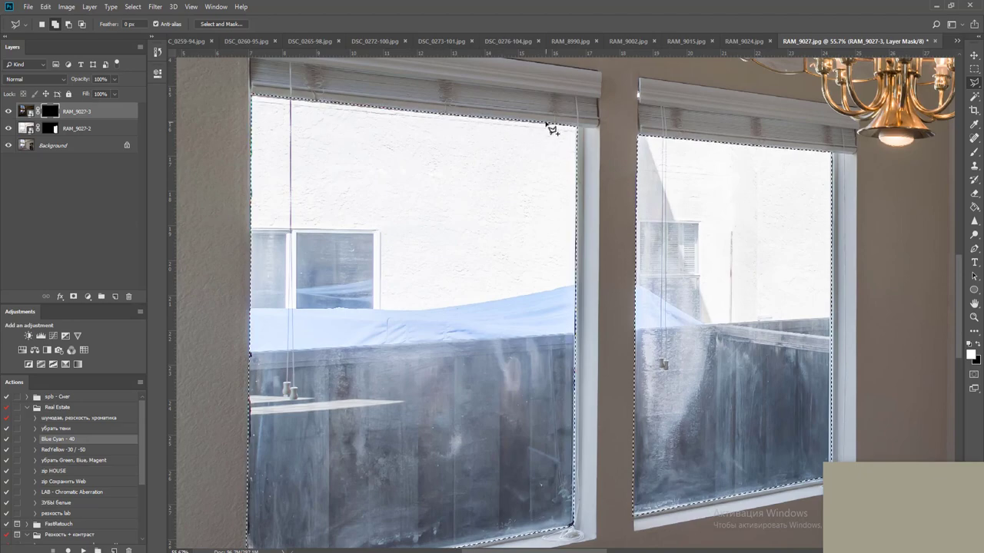
# Fill the selected window areas with white on the RAM_9027-3 layer mask, fit the photo in view and deselect
pyautogui.scroll(-5, 552, 129)
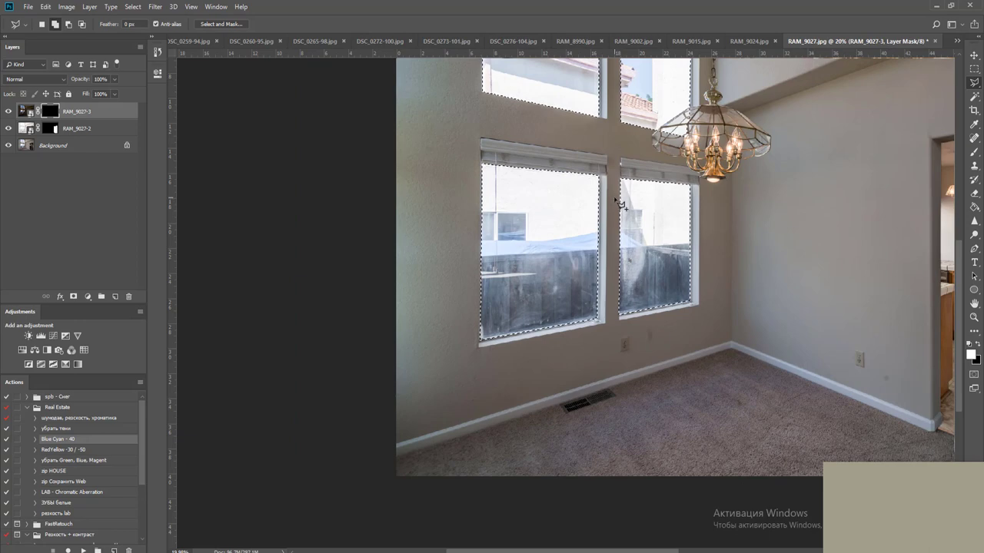
pyautogui.hotkey('alt', 'BackSpace')
pyautogui.hotkey('ctrl', '0')
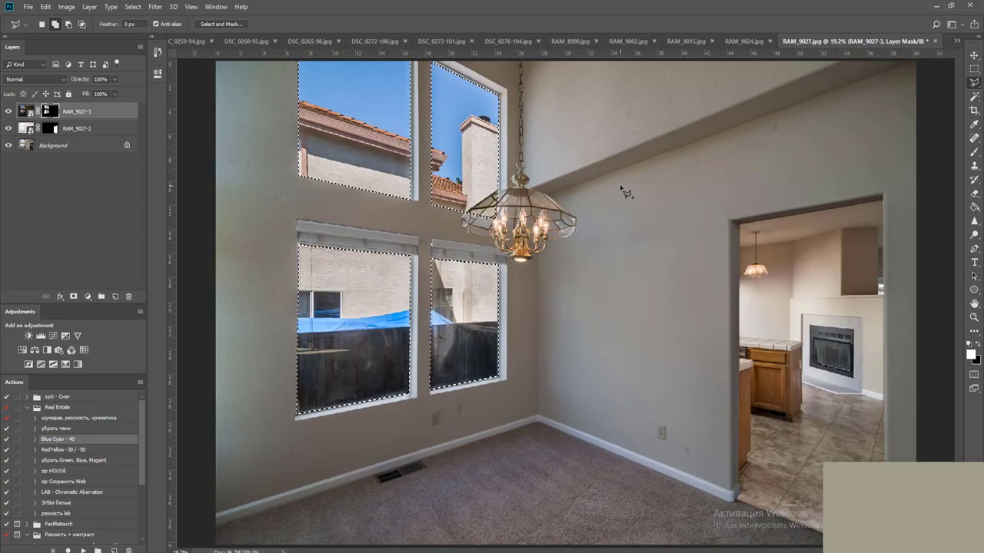
pyautogui.press('m')
pyautogui.hotkey('ctrl', 'd')
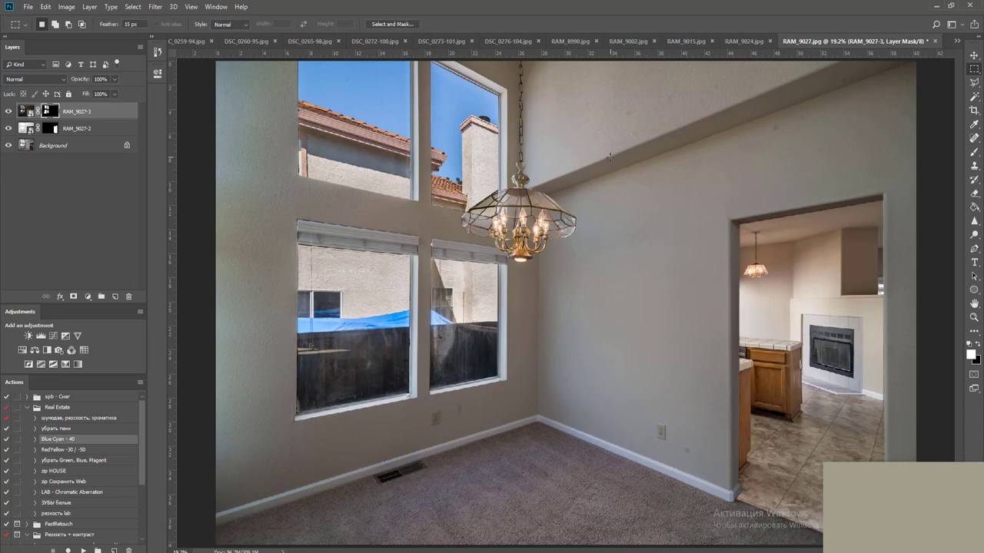
# Add a Curves adjustment above RAM_9027-2, raise its RGB midtones slightly and merge all layers into the Background
pyautogui.click(101, 129)
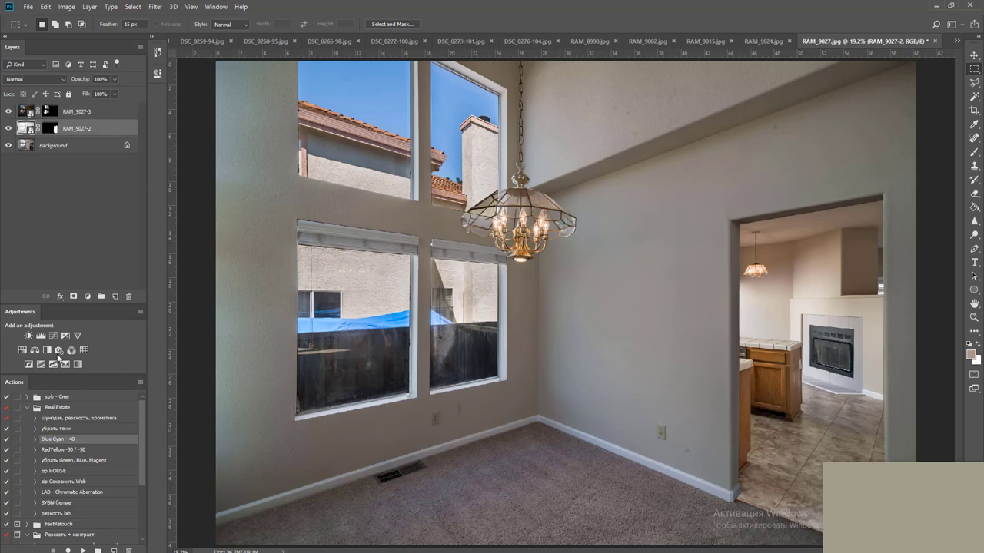
pyautogui.click(54, 336)
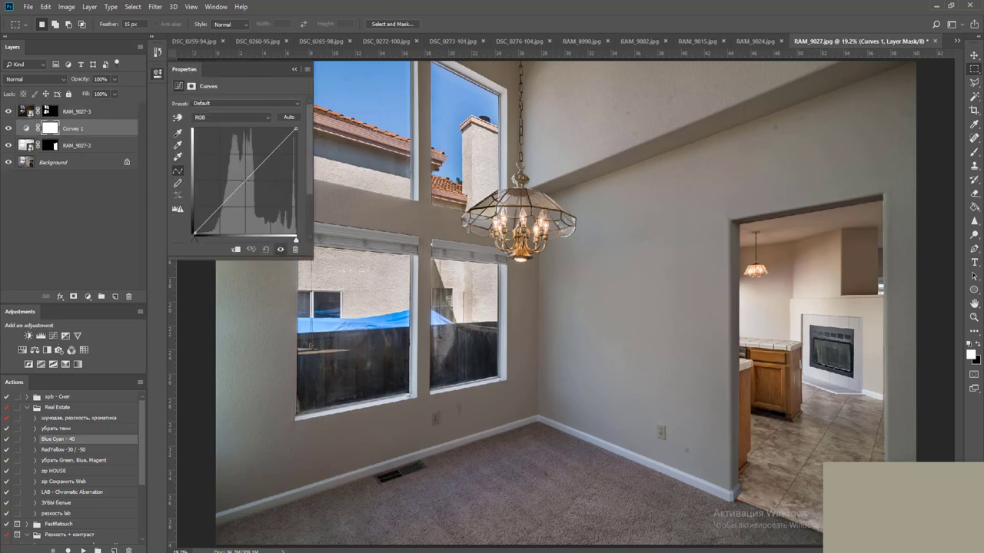
pyautogui.moveTo(244, 185); pyautogui.dragTo(241, 179)
pyautogui.hotkey('ctrl', 'shift', 'e')
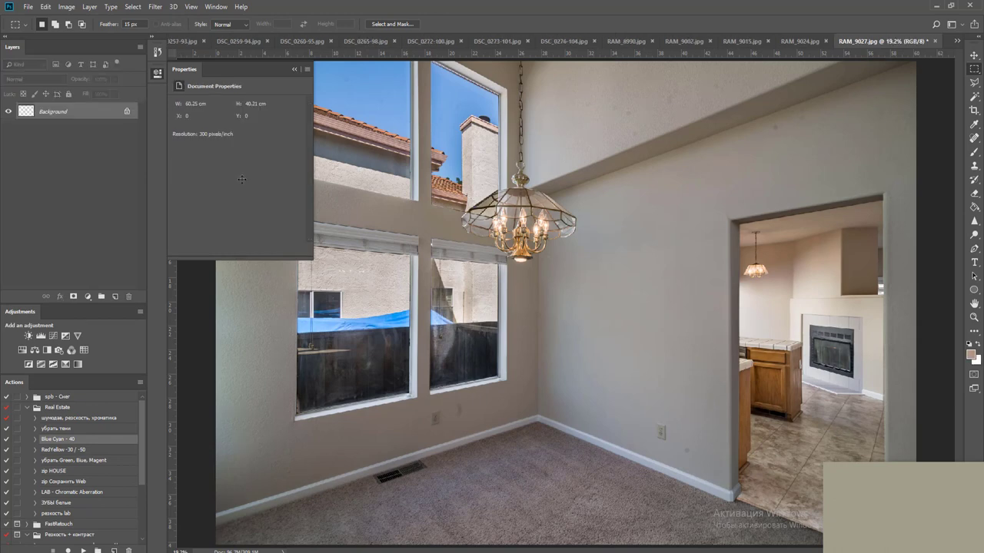
# Lighten the walls around the doorway and beside the chandelier with a large Dodge brush set to Midtones at 18% exposure
pyautogui.press('v')
pyautogui.click(635, 7)
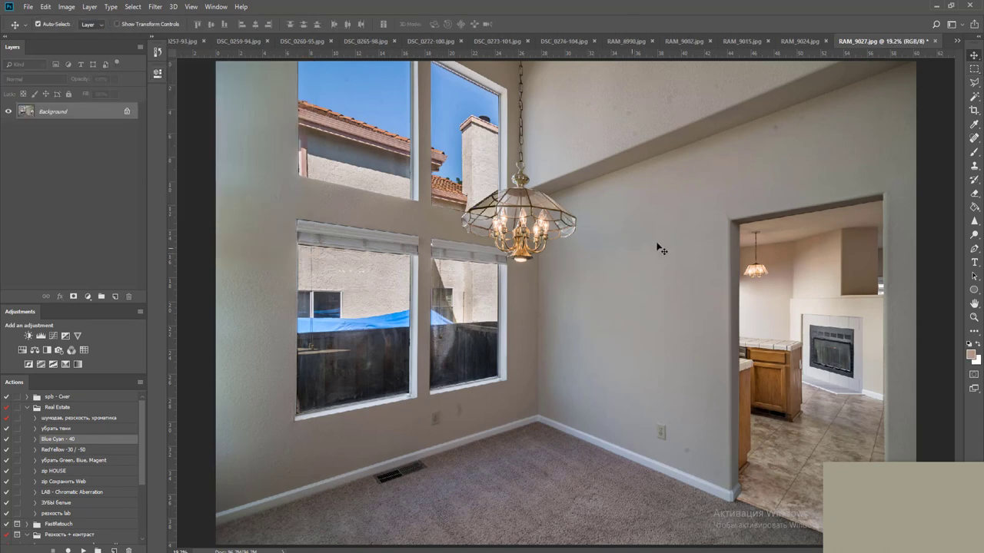
pyautogui.scroll(-1, 792, 229)
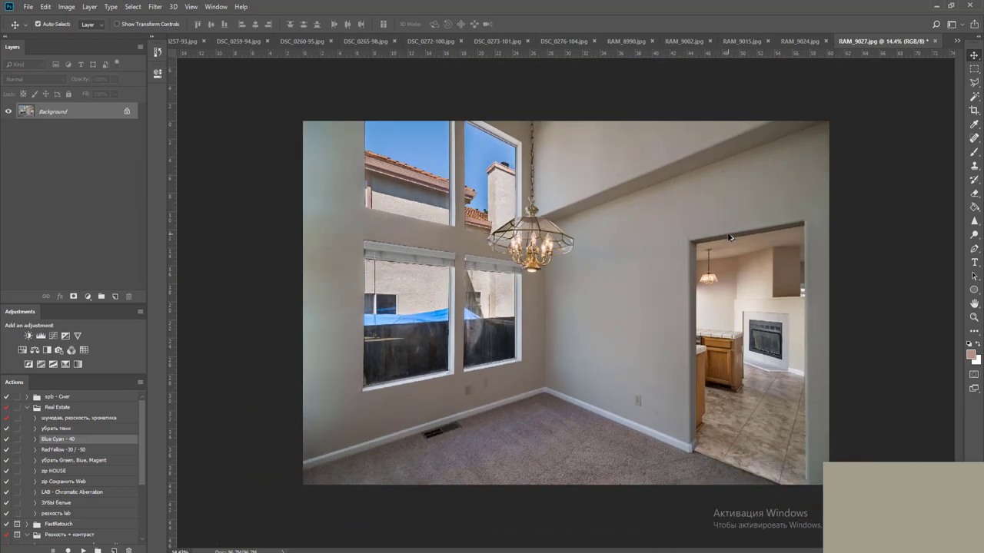
pyautogui.press('o')
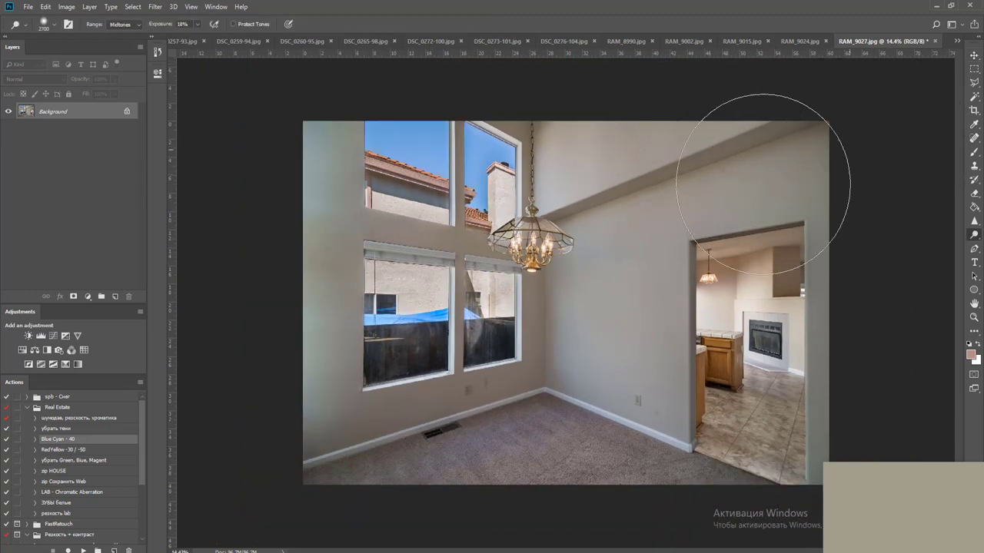
pyautogui.moveTo(810, 307); pyautogui.dragTo(804, 264)
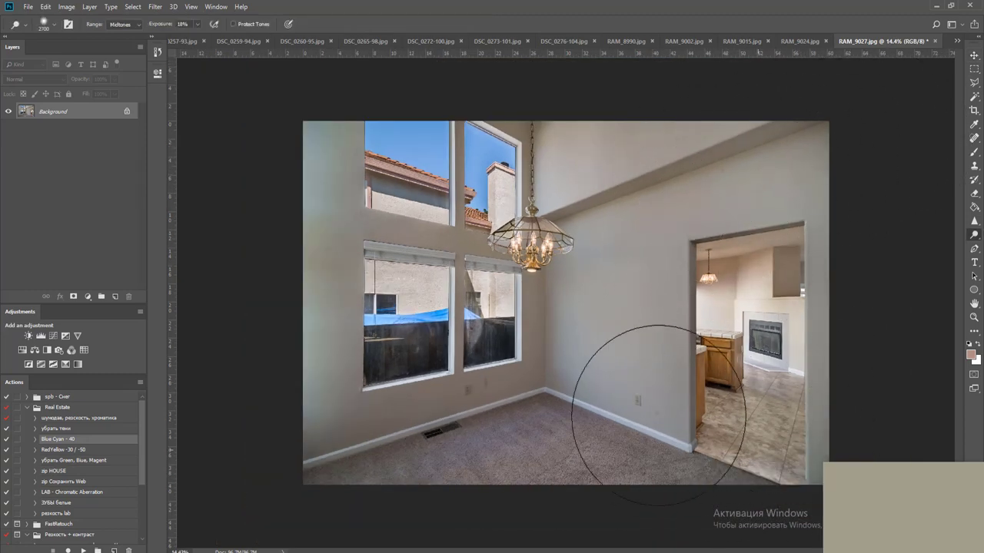
pyautogui.moveTo(658, 416)
pyautogui.mouseDown()
pyautogui.moveTo(619, 213)
pyautogui.moveTo(608, 341)
pyautogui.moveTo(616, 334)
pyautogui.mouseUp()
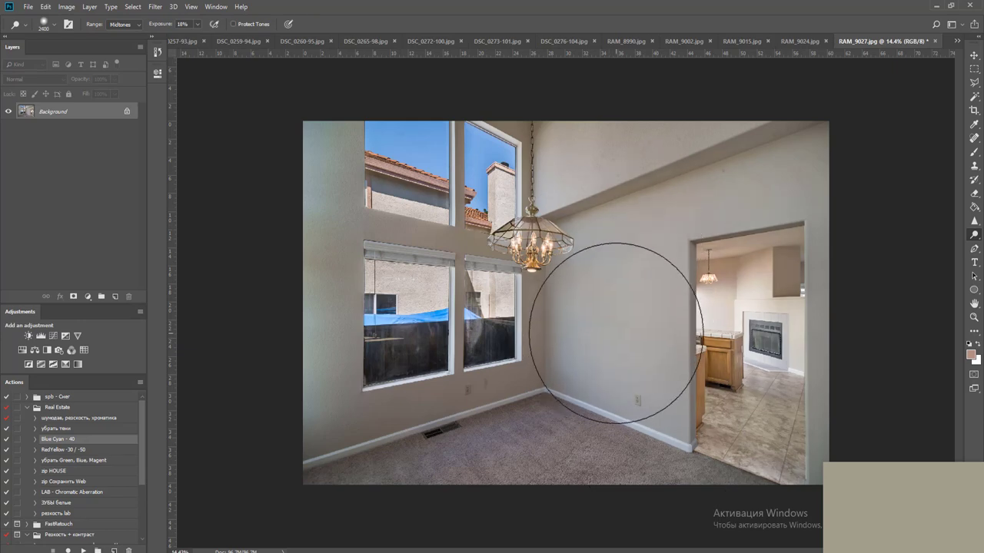
pyautogui.press('[')
pyautogui.press('[')
pyautogui.press('[')
pyautogui.press(']')
pyautogui.press(']')
pyautogui.press(']')
pyautogui.press(']')
pyautogui.press(']')
pyautogui.press(']')
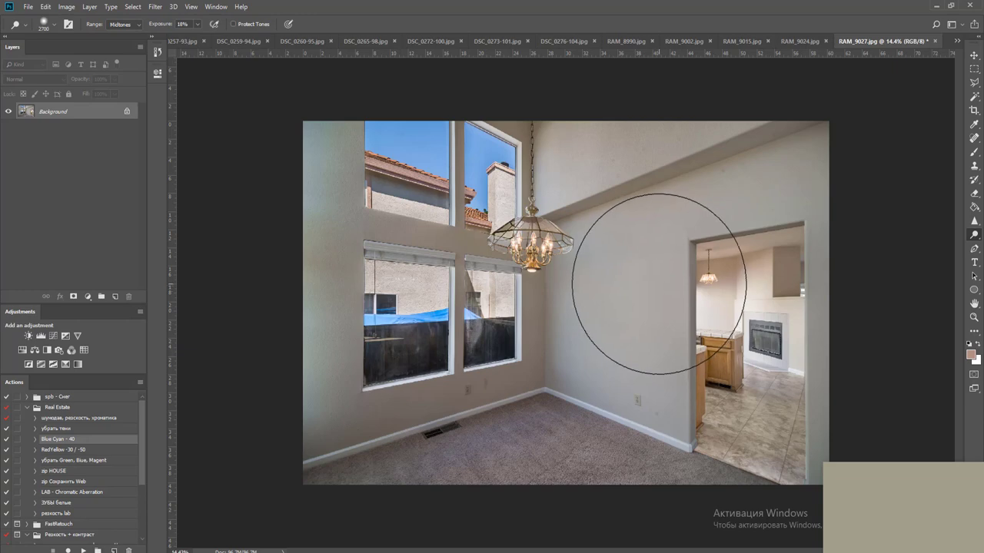
pyautogui.press(']')
pyautogui.press(']')
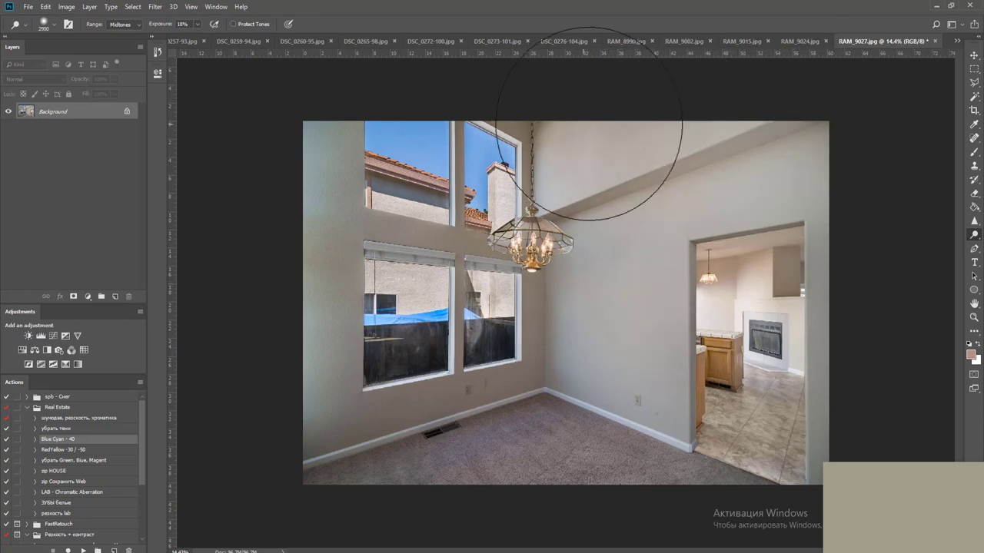
# Lighten the carpet along the photo's lower edge with the Dodge tool, reducing the brush size to 2200
pyautogui.press('[')
pyautogui.press('[')
pyautogui.press('[')
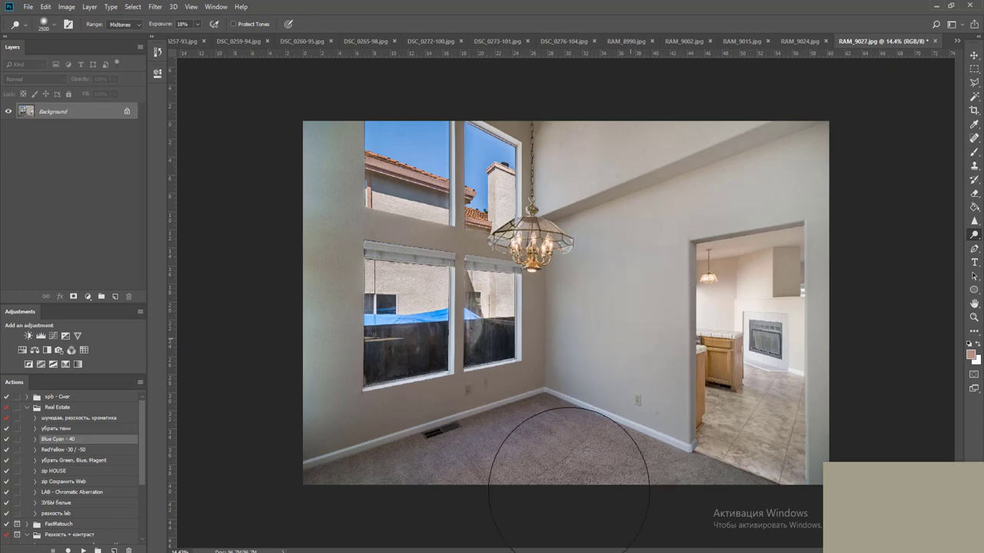
pyautogui.press('[')
pyautogui.press('[')
pyautogui.press('[')
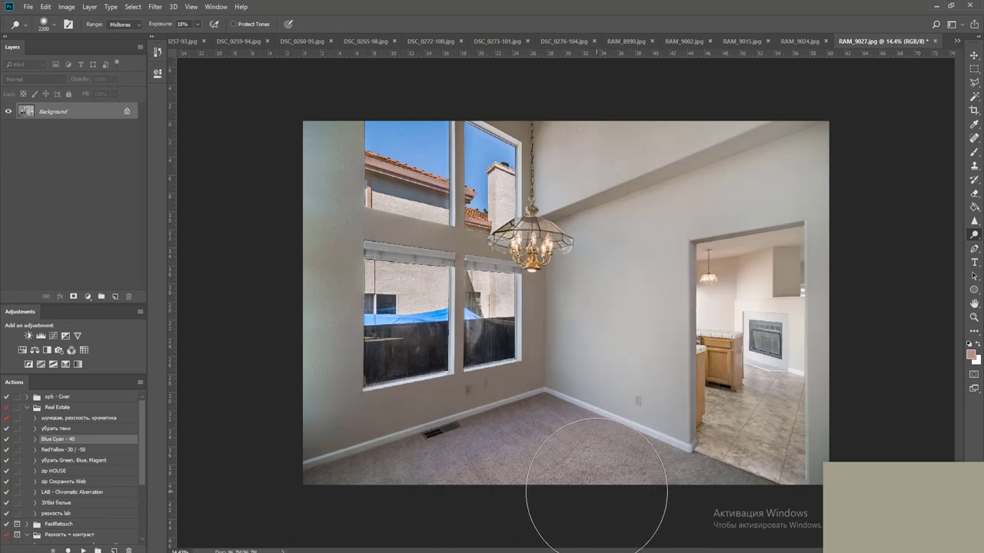
# Add a Levels adjustment with the white input level at 239 and merge it down into the Background
pyautogui.press('v')
pyautogui.click(45, 336)
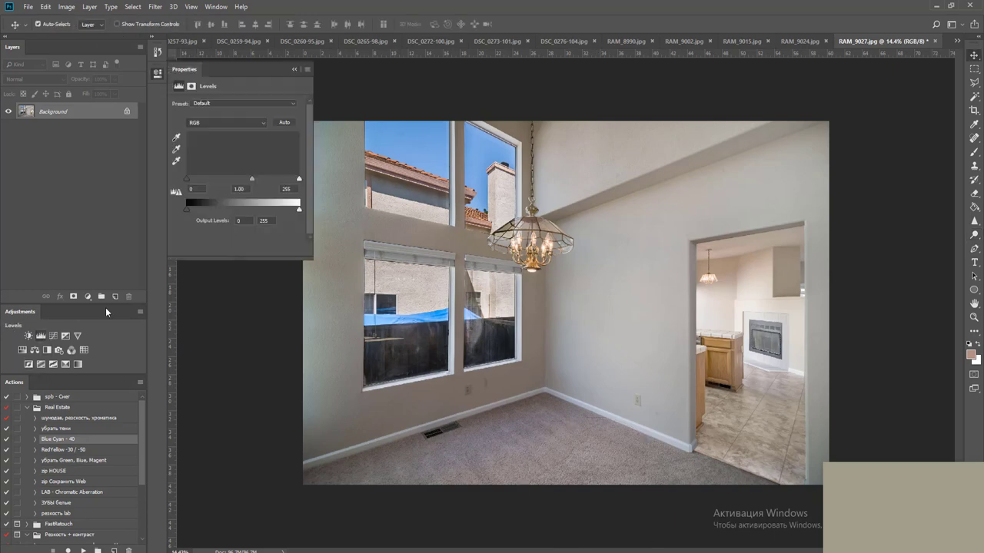
pyautogui.moveTo(298, 182); pyautogui.dragTo(292, 178)
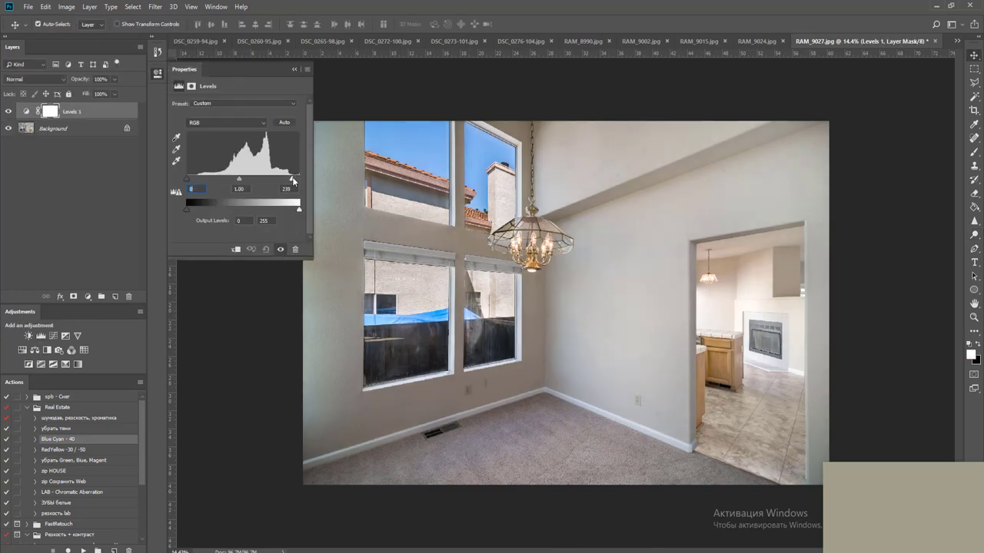
pyautogui.hotkey('ctrl', 'e')
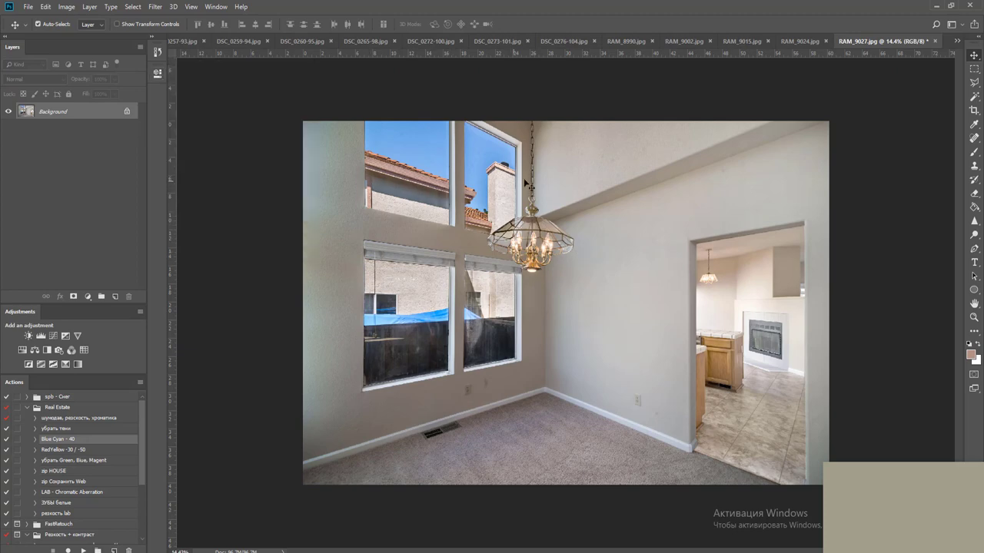
# Remove the dark spots above the doorway and on the wall above the slanted ledge with the Spot Healing Brush
pyautogui.scroll(5, 824, 177)
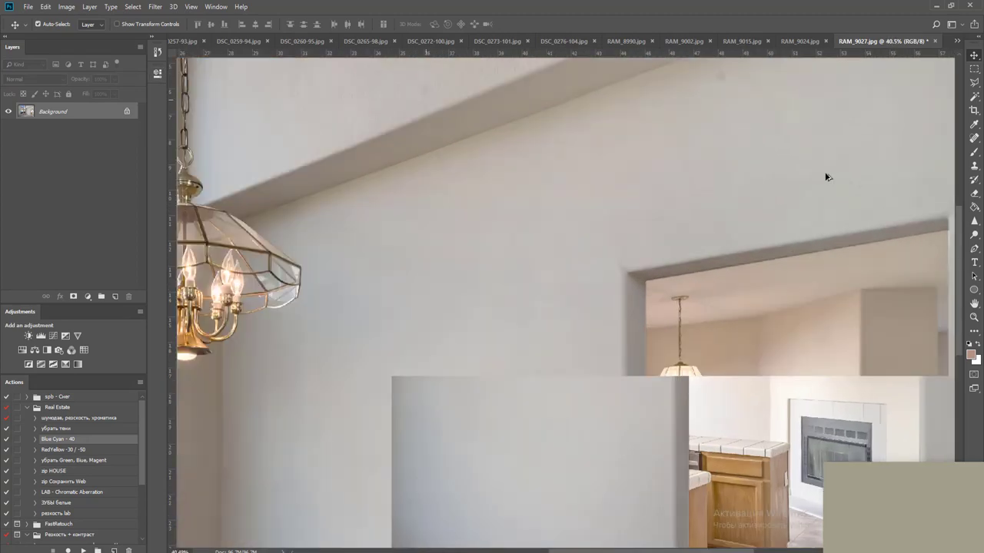
pyautogui.moveTo(817, 172); pyautogui.dragTo(628, 422)
pyautogui.press('j')
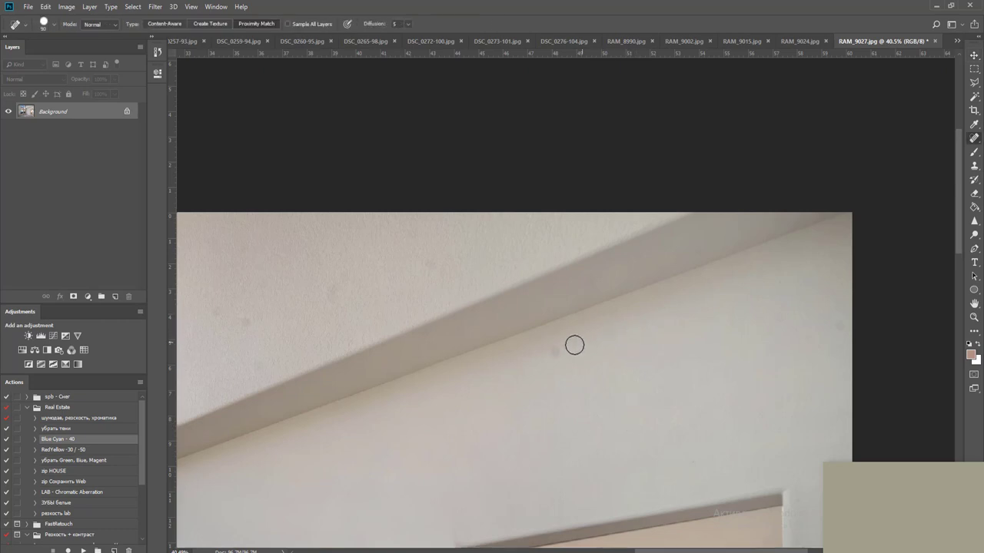
pyautogui.moveTo(552, 360)
pyautogui.mouseDown()
pyautogui.moveTo(562, 334)
pyautogui.moveTo(546, 357)
pyautogui.mouseUp()
pyautogui.moveTo(438, 254); pyautogui.dragTo(414, 274)
# Heal the remaining faint spots on the upper wall between the chandelier chain and the slanted ledge
pyautogui.moveTo(444, 321); pyautogui.dragTo(582, 277)
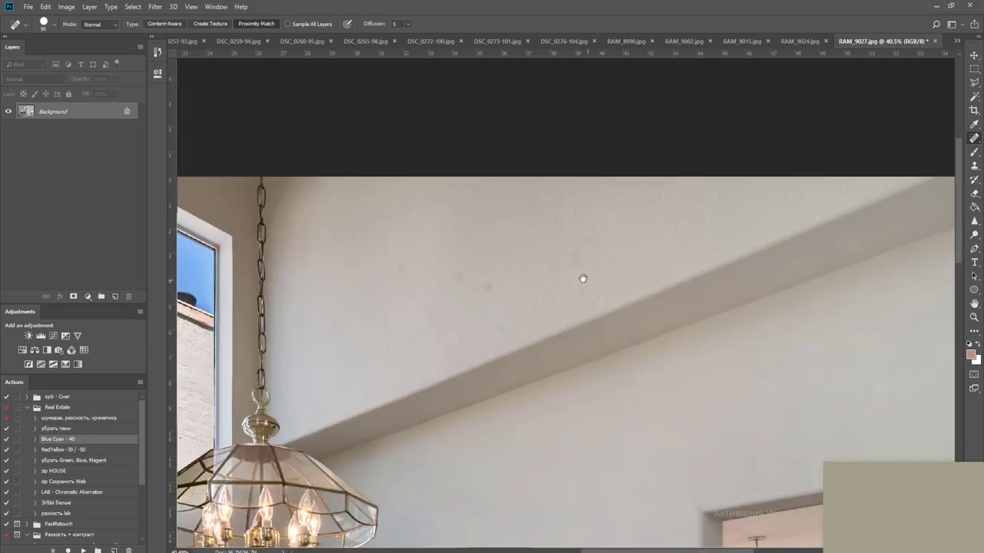
pyautogui.moveTo(581, 243); pyautogui.dragTo(570, 260)
pyautogui.moveTo(398, 261); pyautogui.dragTo(396, 278)
pyautogui.moveTo(495, 322); pyautogui.dragTo(497, 337)
# Heal the dark smudge beside the electrical outlet on the wall below the lower-right window
pyautogui.moveTo(491, 390); pyautogui.dragTo(502, 169)
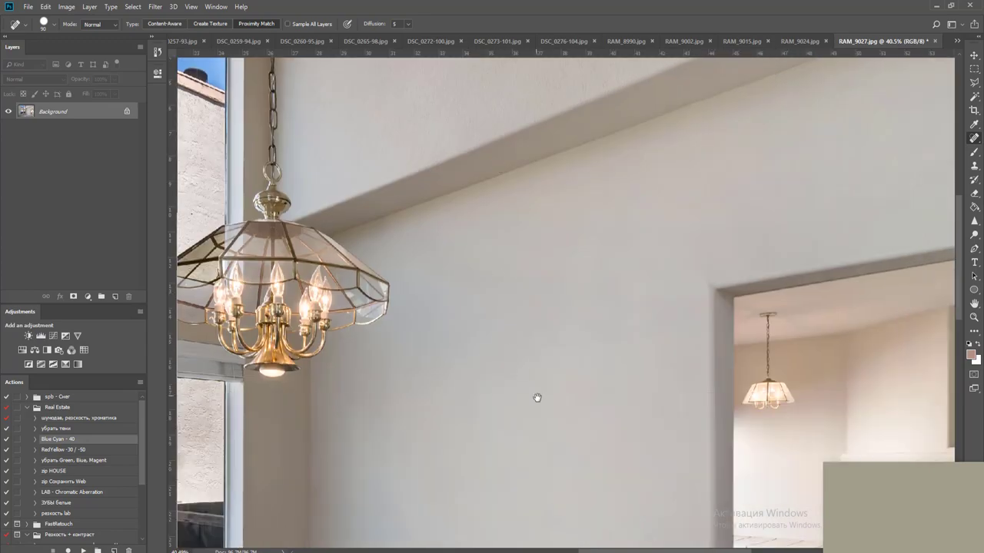
pyautogui.moveTo(537, 397); pyautogui.dragTo(549, 219)
pyautogui.moveTo(630, 274); pyautogui.dragTo(725, 428)
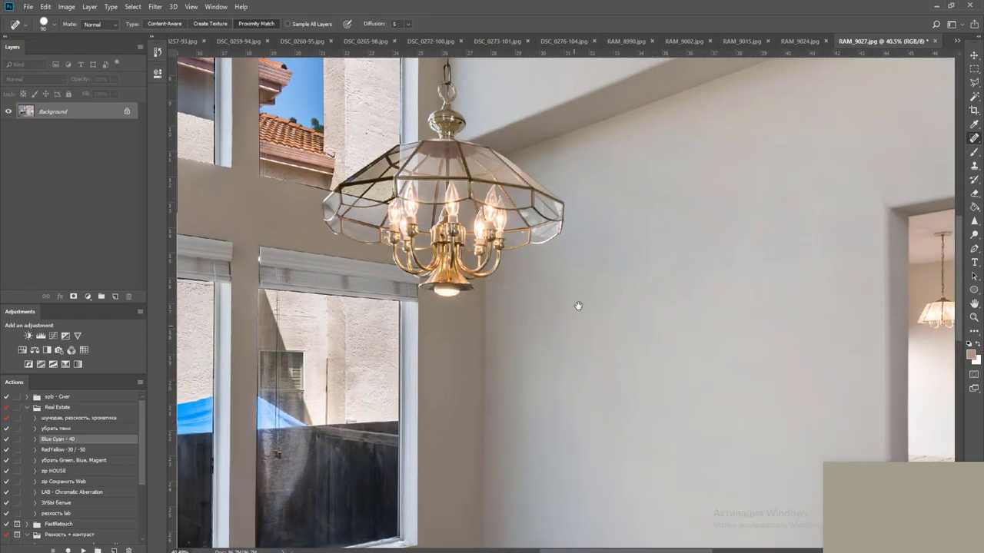
pyautogui.moveTo(578, 306); pyautogui.dragTo(695, 507)
pyautogui.moveTo(478, 379); pyautogui.dragTo(515, 524)
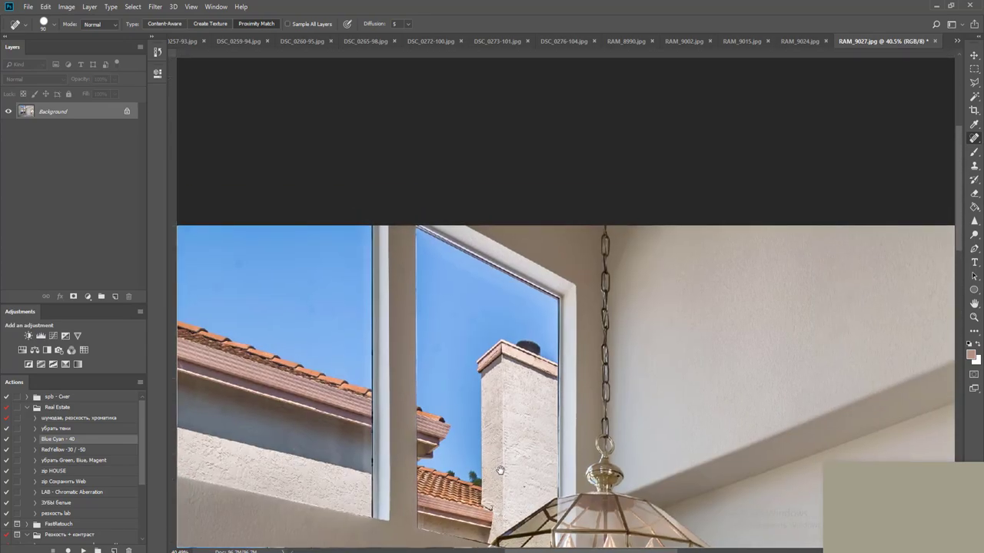
pyautogui.moveTo(491, 481); pyautogui.dragTo(573, 246)
pyautogui.moveTo(542, 436); pyautogui.dragTo(540, 244)
pyautogui.moveTo(585, 480); pyautogui.dragTo(563, 320)
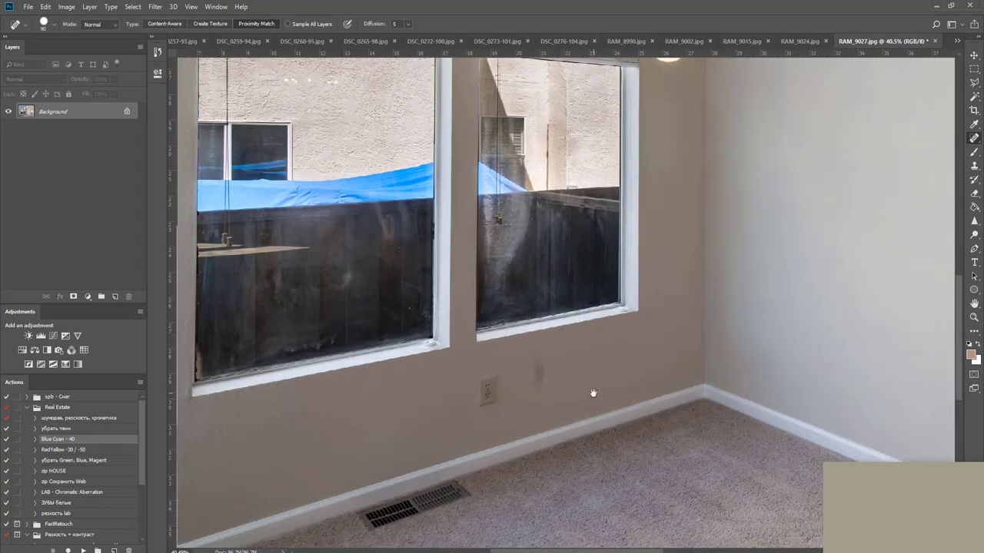
pyautogui.moveTo(563, 379); pyautogui.dragTo(559, 374)
# Inspect the lower walls, baseboards and carpet of RAM_9027.jpg for remaining blemishes
pyautogui.moveTo(574, 425); pyautogui.dragTo(586, 408)
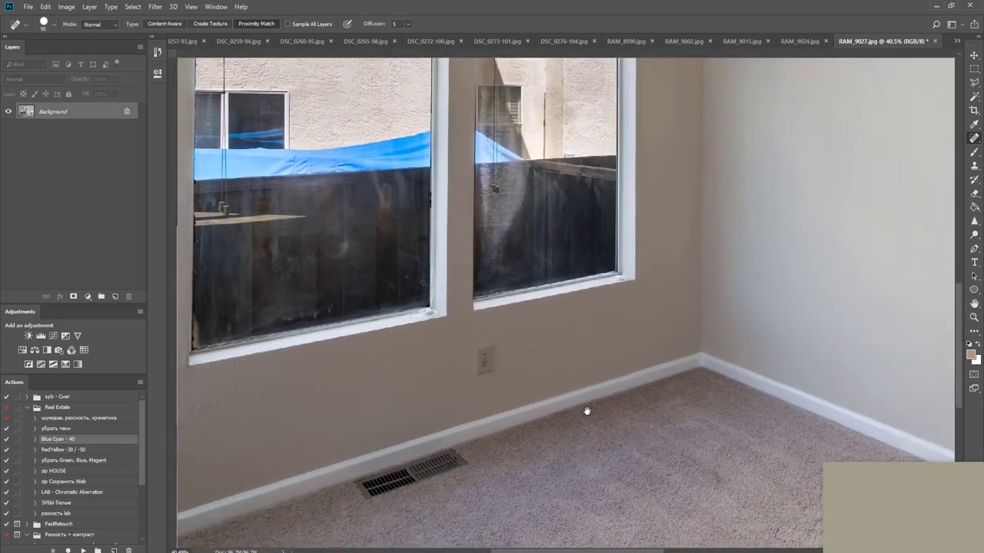
pyautogui.moveTo(621, 467); pyautogui.dragTo(575, 317)
pyautogui.scroll(-3, 632, 318)
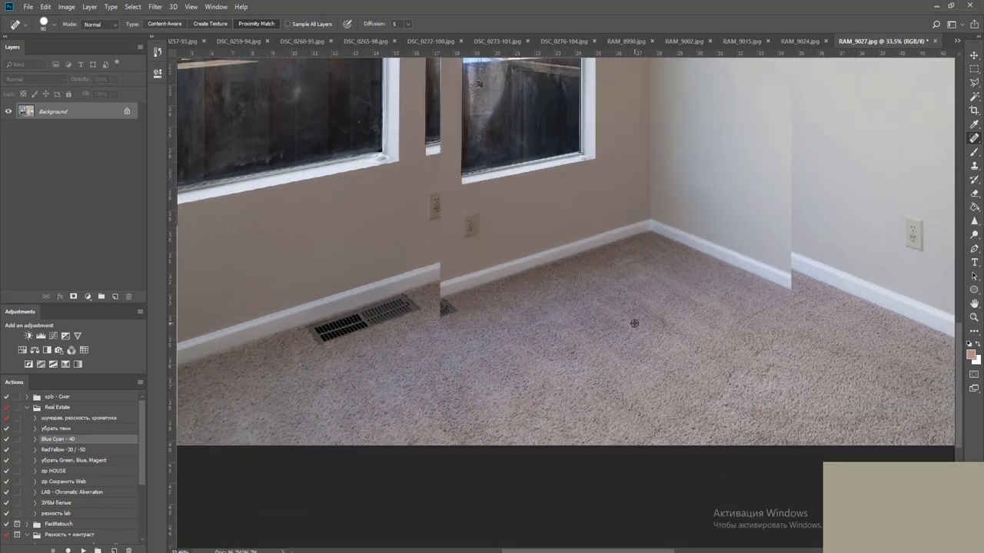
pyautogui.scroll(3, 654, 318)
pyautogui.moveTo(773, 307); pyautogui.dragTo(538, 406)
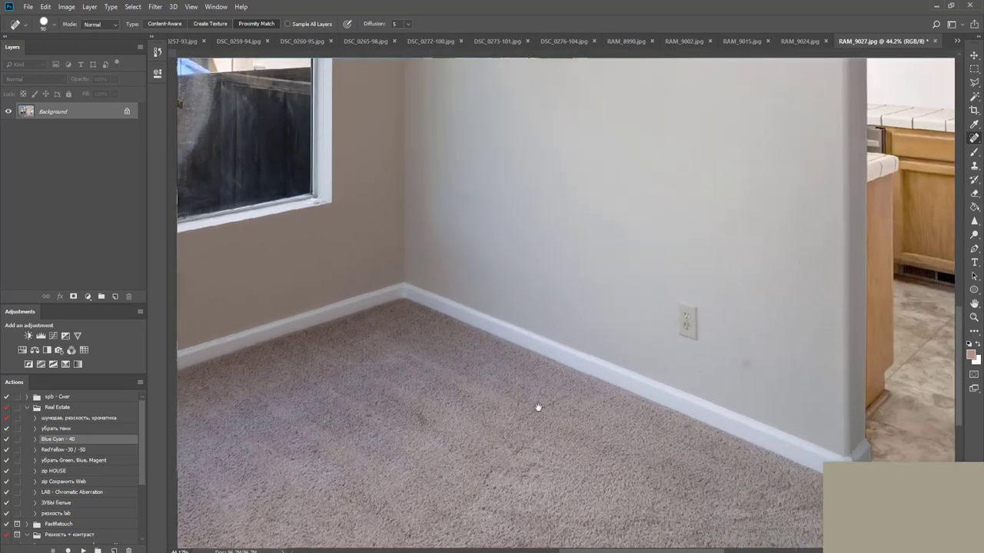
pyautogui.moveTo(522, 440); pyautogui.dragTo(768, 365)
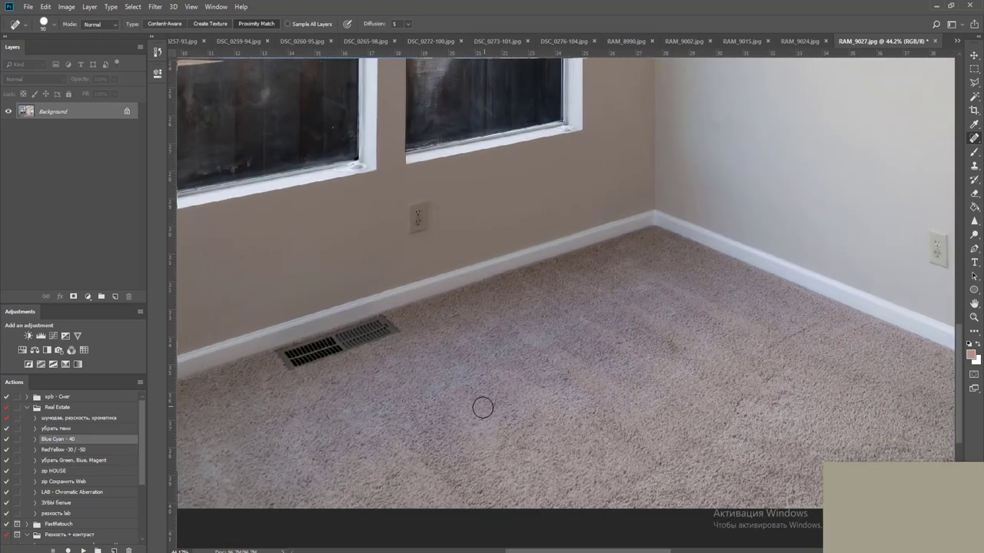
pyautogui.moveTo(472, 417); pyautogui.dragTo(730, 364)
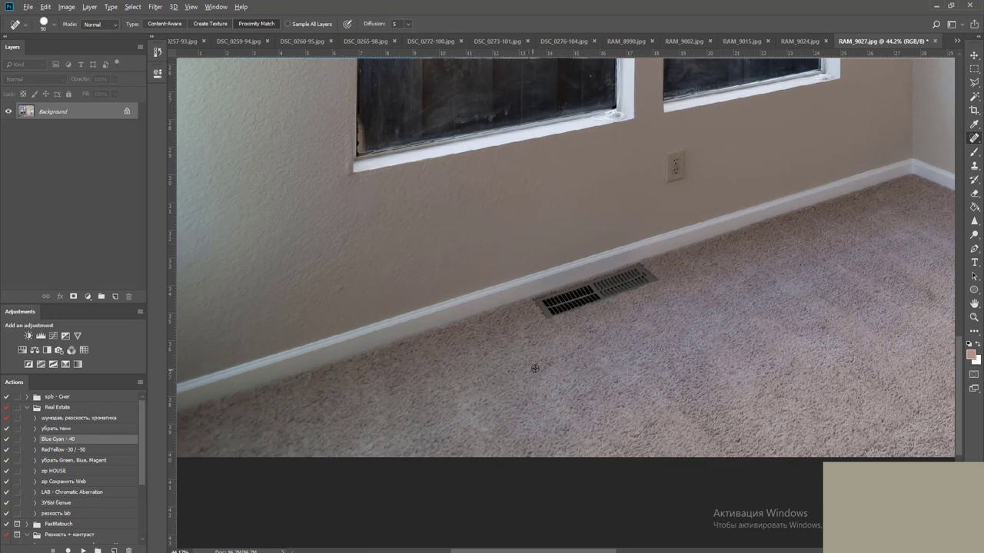
pyautogui.scroll(-5, 535, 368)
# Save the changes to RAM_9027.jpg and close it
pyautogui.hotkey('ctrl', 's')
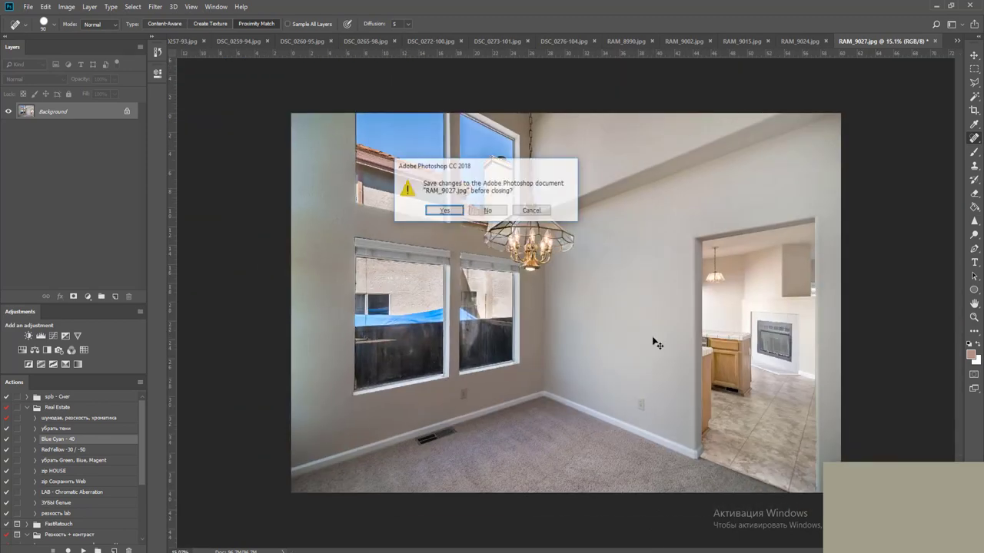
pyautogui.press('Return')
pyautogui.press('Return')
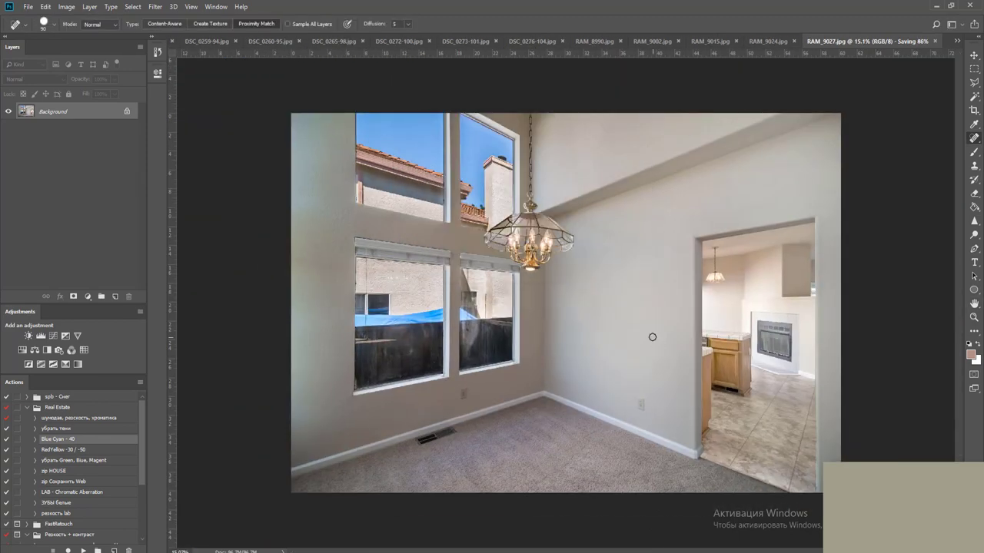
pyautogui.hotkey('ctrl', 'w')
# Run the "Blue Cyan - 40" action on RAM_9024.jpg
pyautogui.press('l')
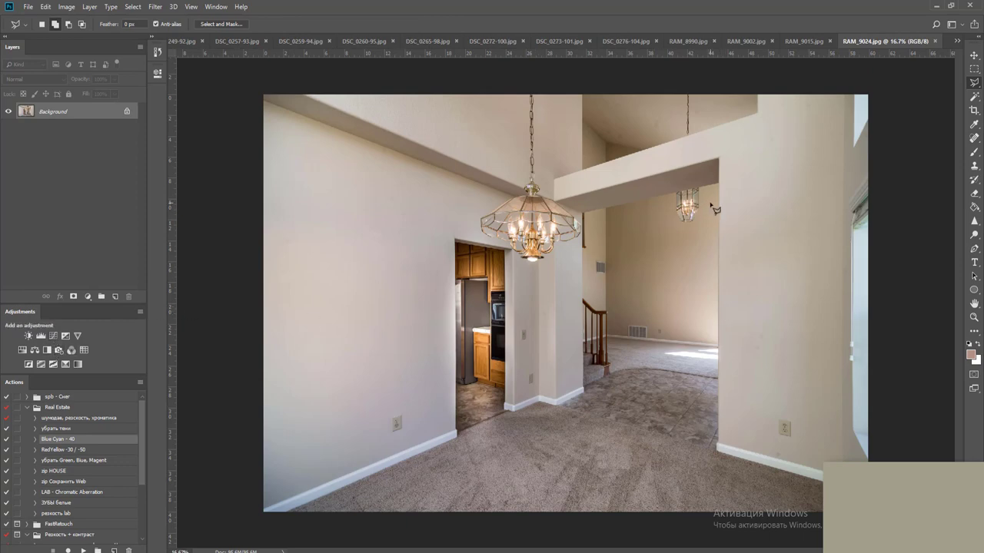
pyautogui.press('j')
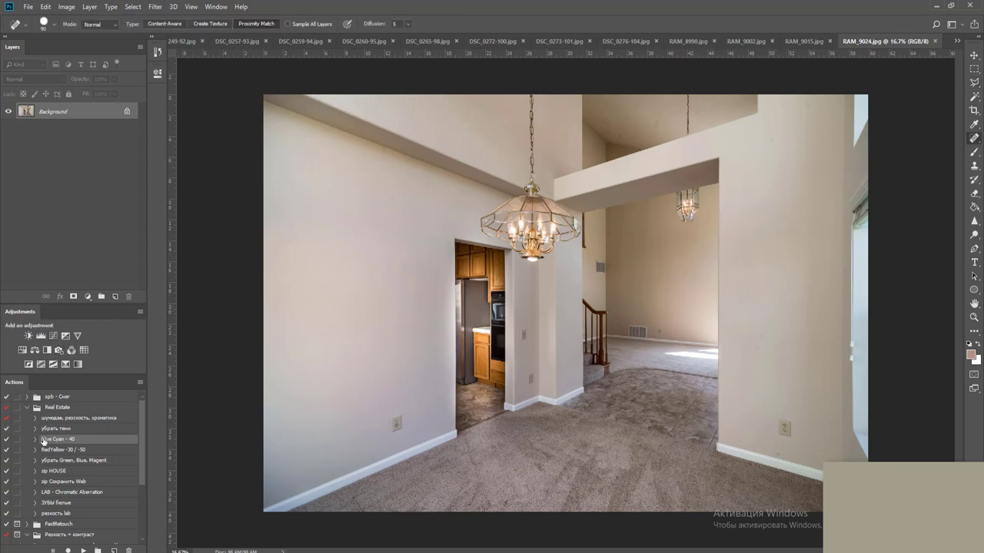
pyautogui.click(84, 551)
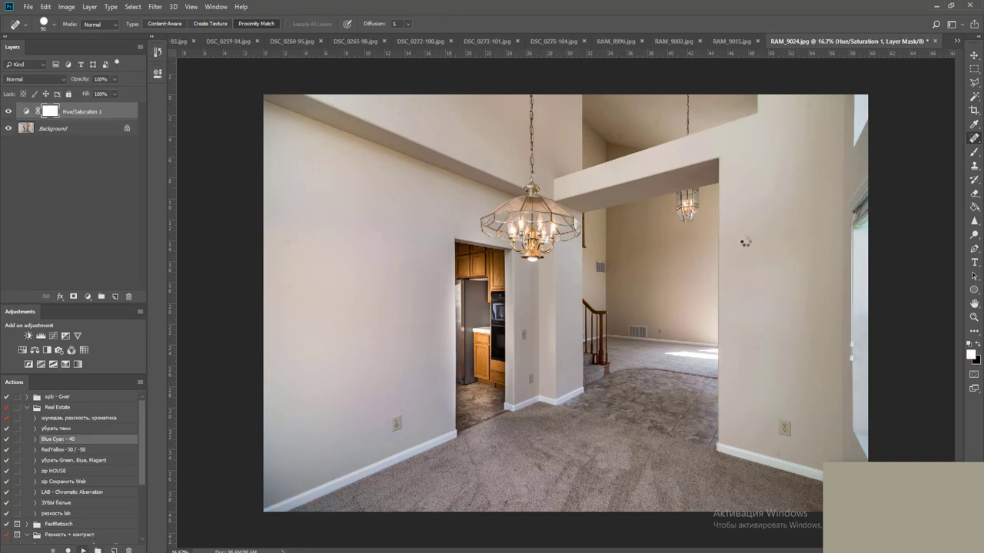
# Heal the two faint spots on the upper wall between the beam and the window with the Spot Healing Brush
pyautogui.scroll(3, 776, 160)
pyautogui.moveTo(722, 193); pyautogui.dragTo(546, 503)
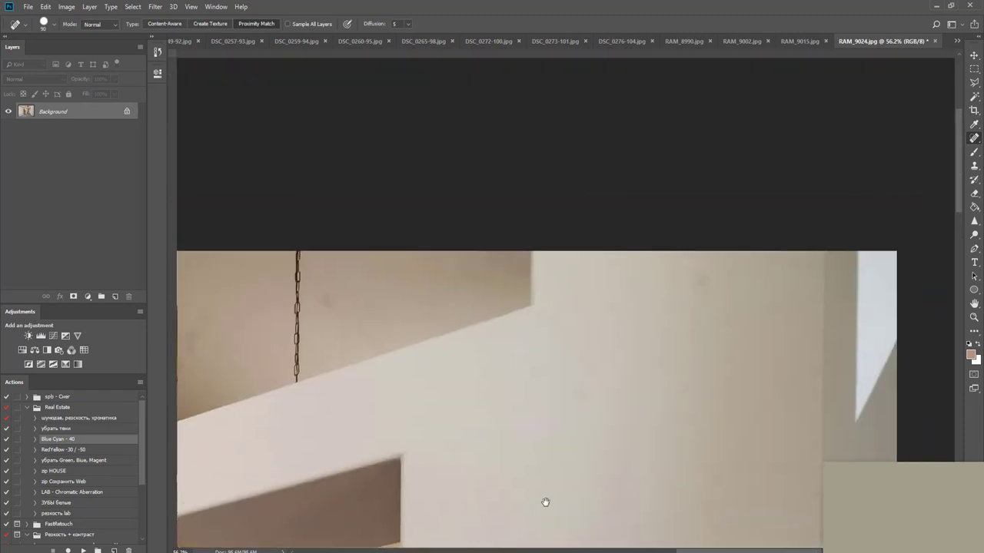
pyautogui.hotkey('ctrl', 'r')
pyautogui.click(693, 286)
pyautogui.click(575, 407)
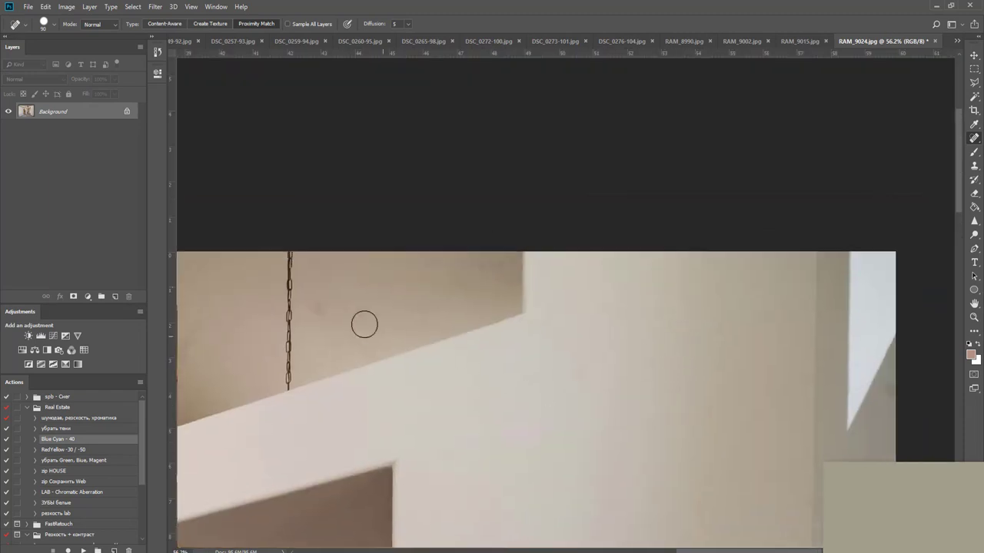
# Heal the dark spots on the sloped ceiling above the beam, on both sides of the lamp chain
pyautogui.click(315, 300)
pyautogui.moveTo(473, 335); pyautogui.dragTo(746, 268)
pyautogui.moveTo(614, 235); pyautogui.dragTo(593, 264)
pyautogui.moveTo(459, 258)
pyautogui.mouseDown()
pyautogui.moveTo(451, 306)
pyautogui.moveTo(468, 256)
pyautogui.mouseUp()
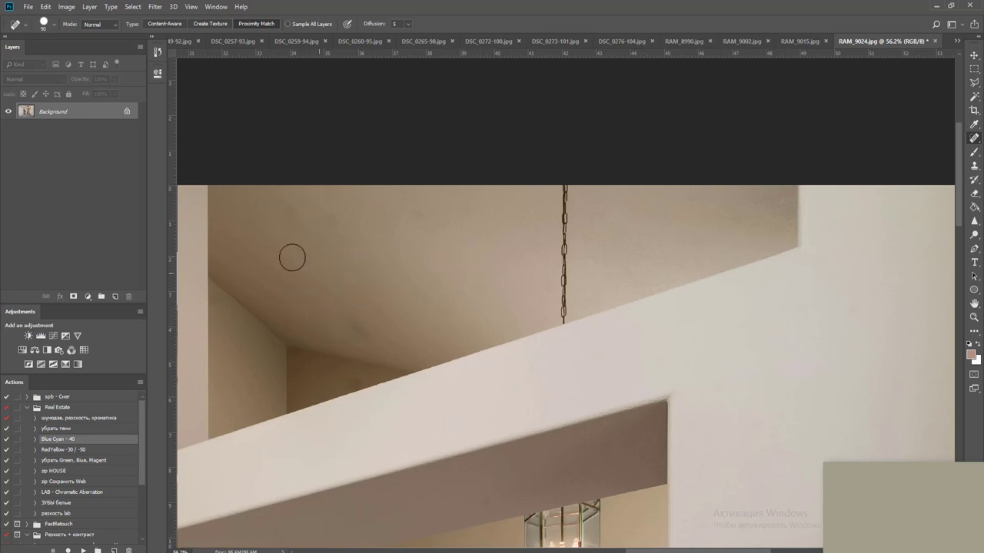
pyautogui.moveTo(298, 208); pyautogui.dragTo(314, 244)
pyautogui.moveTo(342, 300)
pyautogui.mouseDown()
pyautogui.moveTo(382, 343)
pyautogui.moveTo(662, 278)
pyautogui.mouseUp()
pyautogui.hotkey('ctrl', 'r')
# Inspect the beam edges, slanted ledge, large blank wall and kitchen doorway for remaining marks with the Clone Stamp active
pyautogui.press('s')
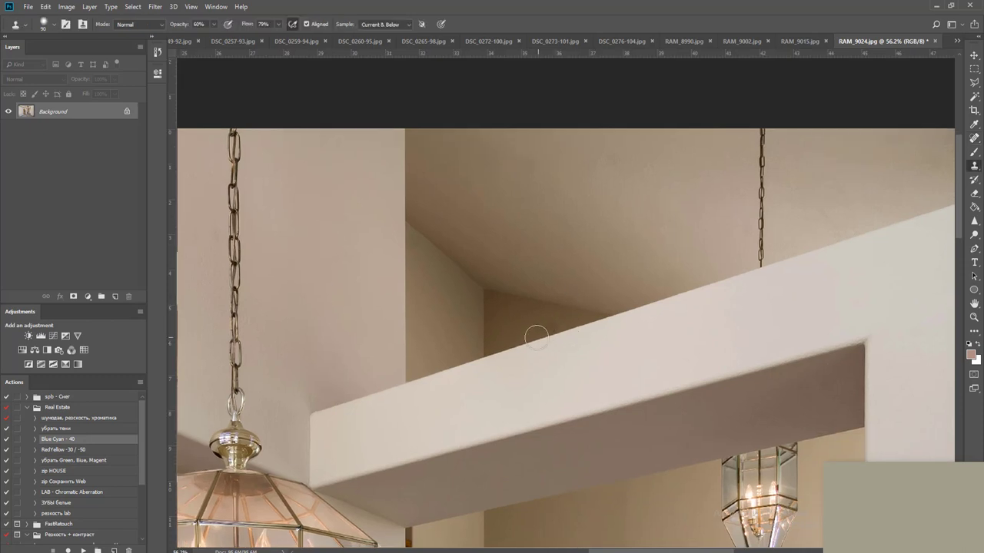
pyautogui.scroll(5, 531, 338)
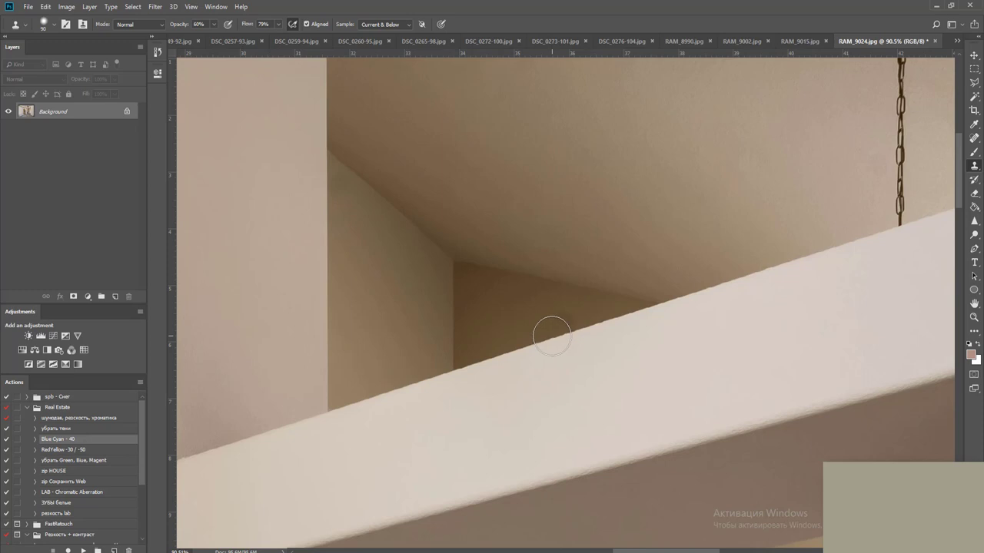
pyautogui.scroll(-5, 531, 337)
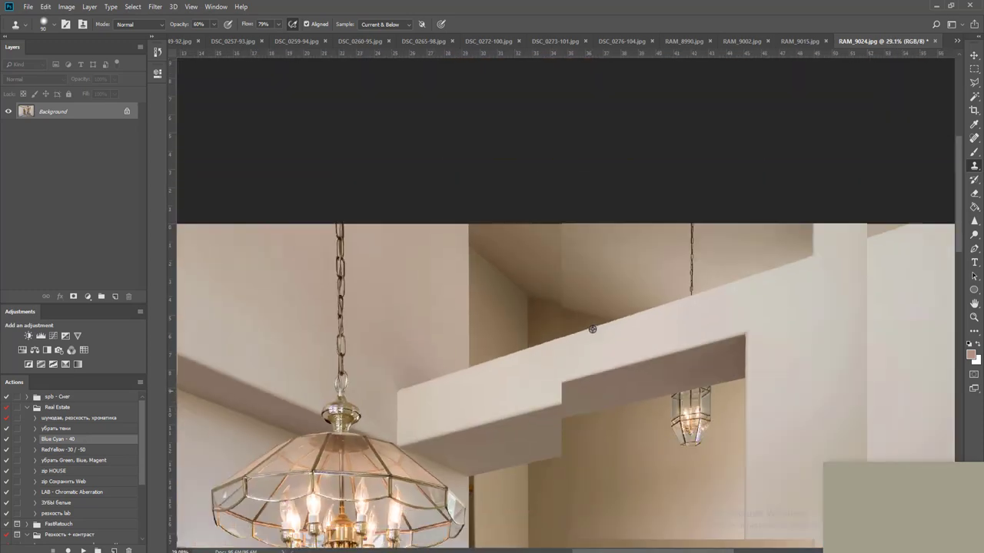
pyautogui.scroll(3, 576, 277)
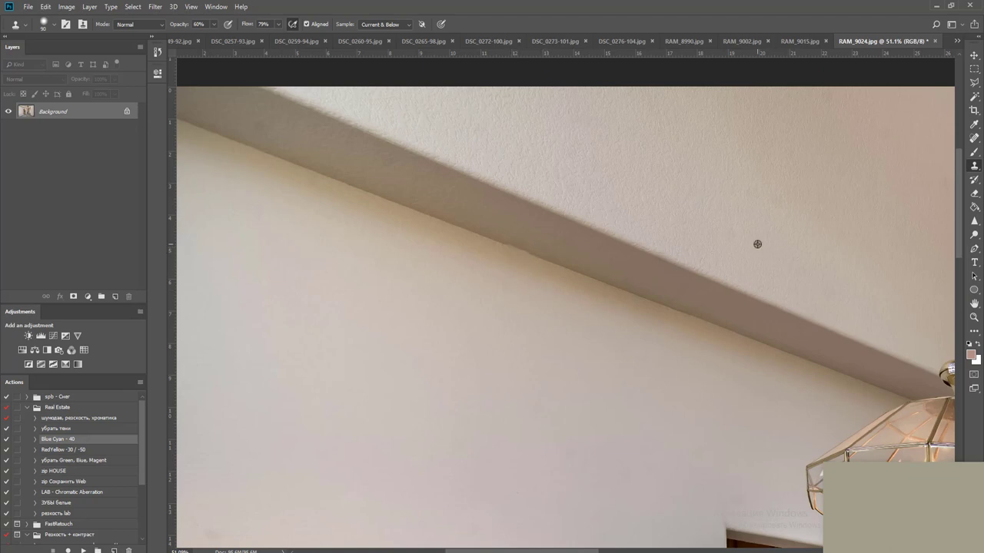
pyautogui.moveTo(761, 219)
pyautogui.mouseDown()
pyautogui.moveTo(641, 384)
pyautogui.moveTo(700, 193)
pyautogui.mouseUp()
pyautogui.scroll(-4, 644, 378)
pyautogui.moveTo(569, 339); pyautogui.dragTo(531, 184)
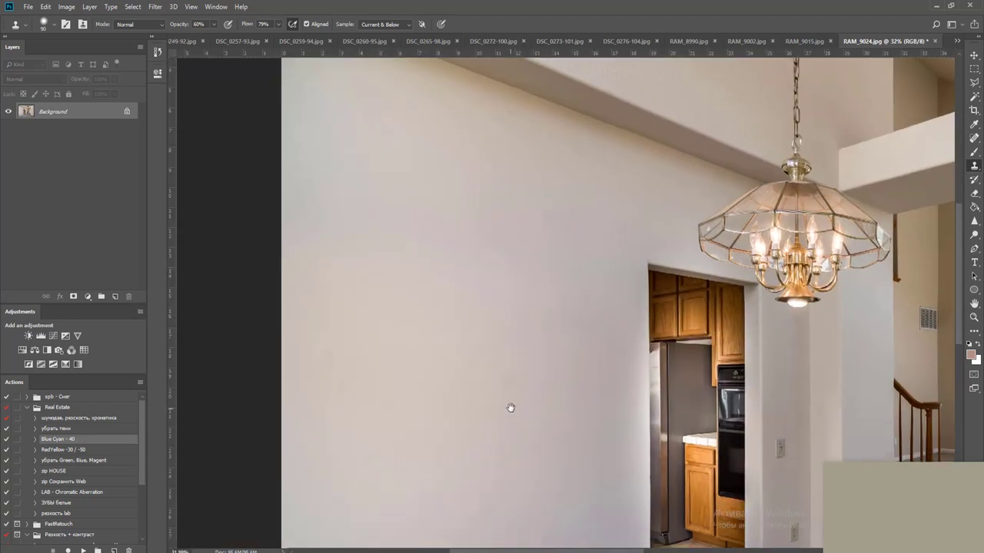
pyautogui.moveTo(510, 407); pyautogui.dragTo(501, 221)
pyautogui.moveTo(513, 323); pyautogui.dragTo(512, 189)
pyautogui.moveTo(426, 251); pyautogui.dragTo(323, 340)
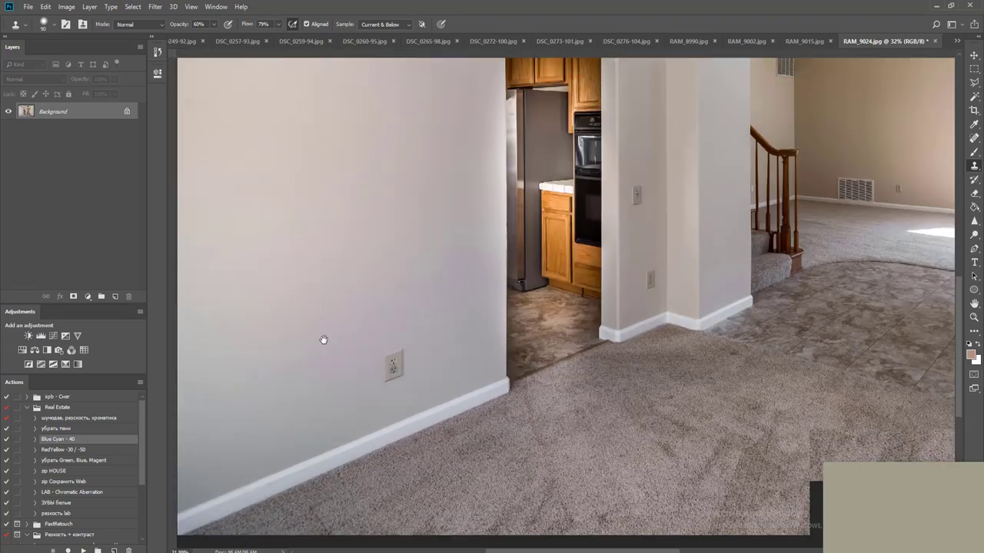
pyautogui.moveTo(670, 203); pyautogui.dragTo(379, 416)
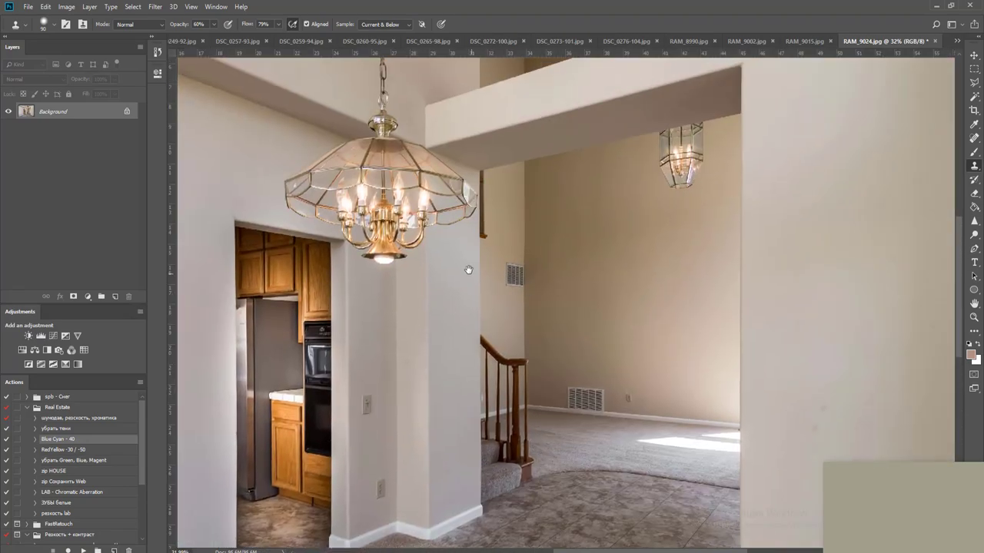
# Reduce the Clone Stamp brush to 70 px and remove the faint smudge from the narrow wall section beside the light switch
pyautogui.scroll(4, 424, 340)
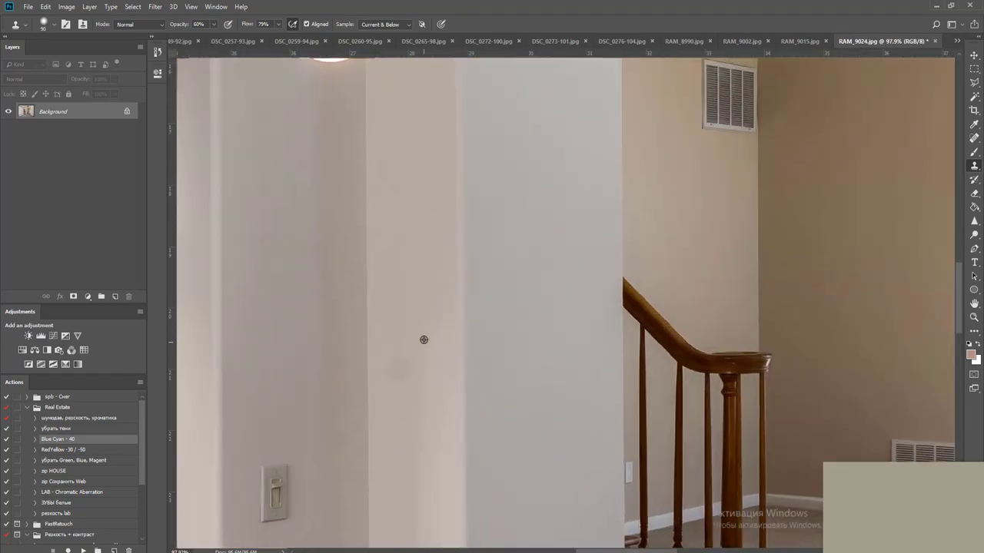
pyautogui.moveTo(415, 412)
pyautogui.mouseDown()
pyautogui.moveTo(450, 321)
pyautogui.moveTo(475, 292)
pyautogui.mouseUp()
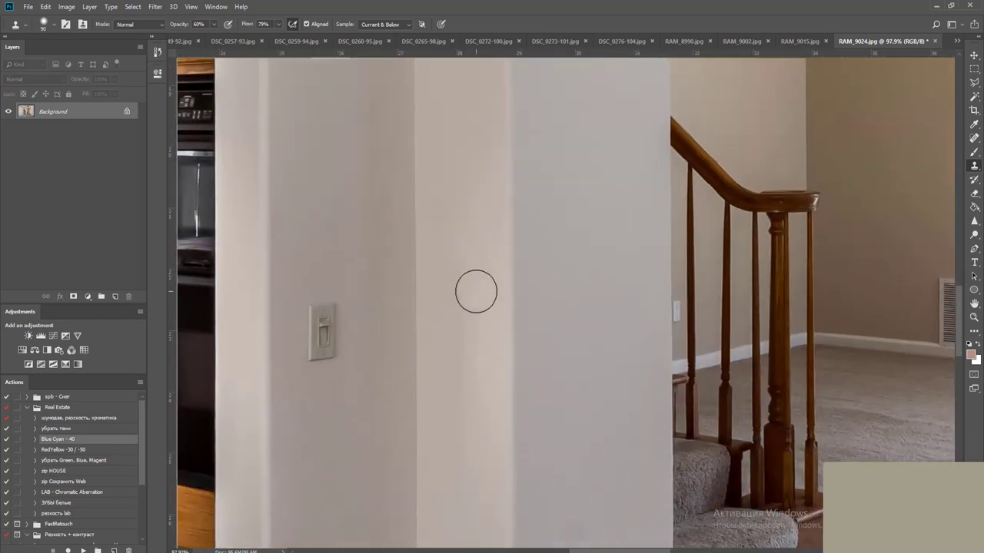
pyautogui.rightClick(478, 280)
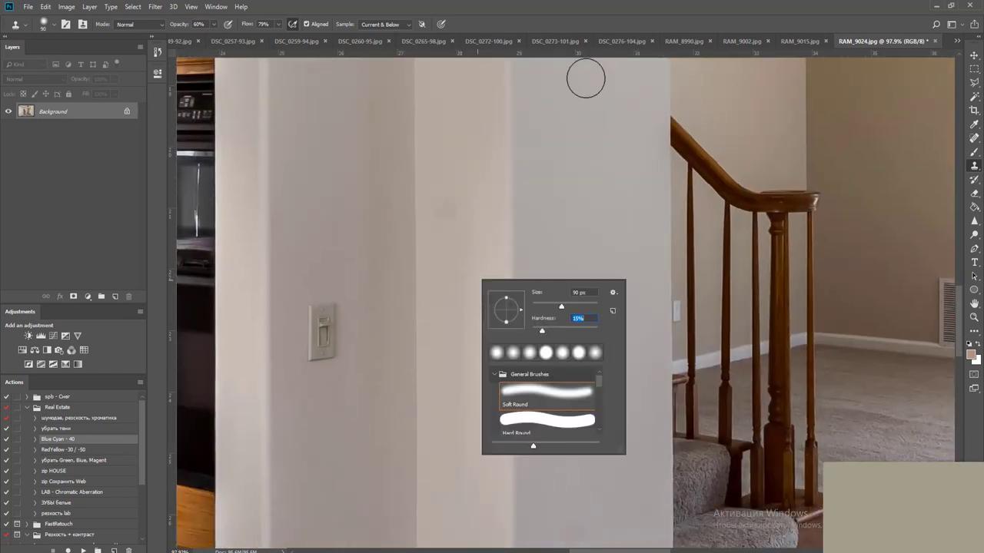
pyautogui.click(606, 12)
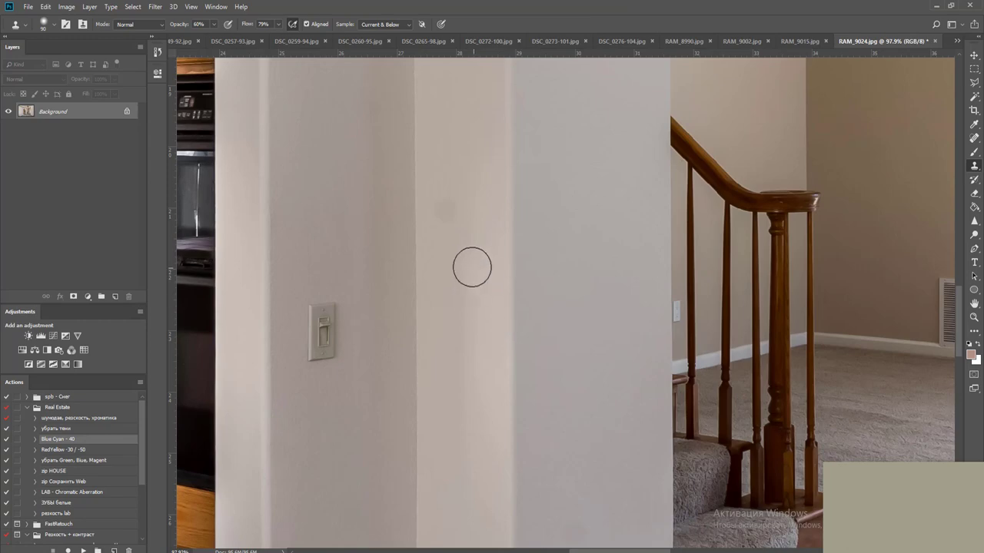
pyautogui.press('[')
pyautogui.press('[')
pyautogui.scroll(-1, 479, 231)
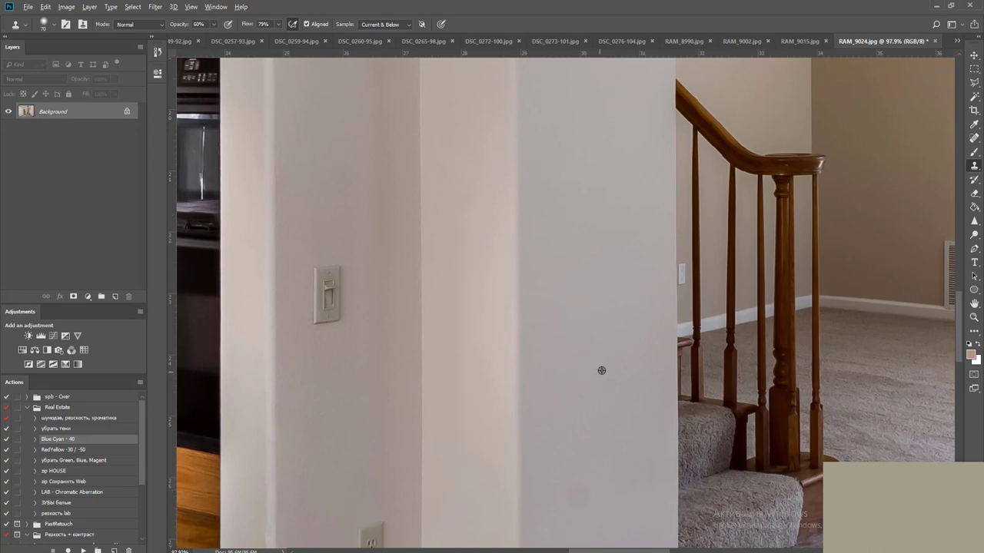
# Clone out the faint mark low on the column face beside the staircase
pyautogui.scroll(-3, 602, 371)
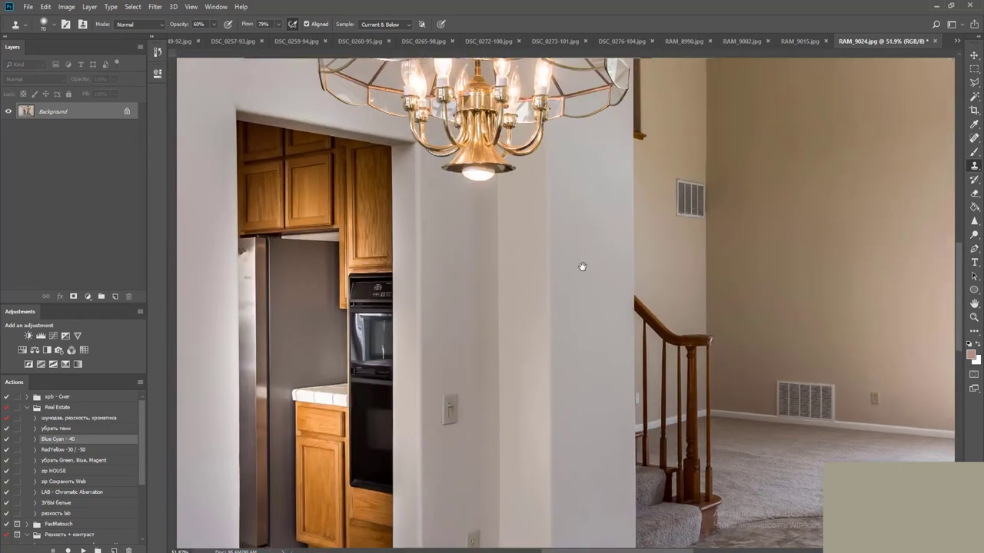
pyautogui.scroll(1, 582, 269)
pyautogui.scroll(1, 574, 449)
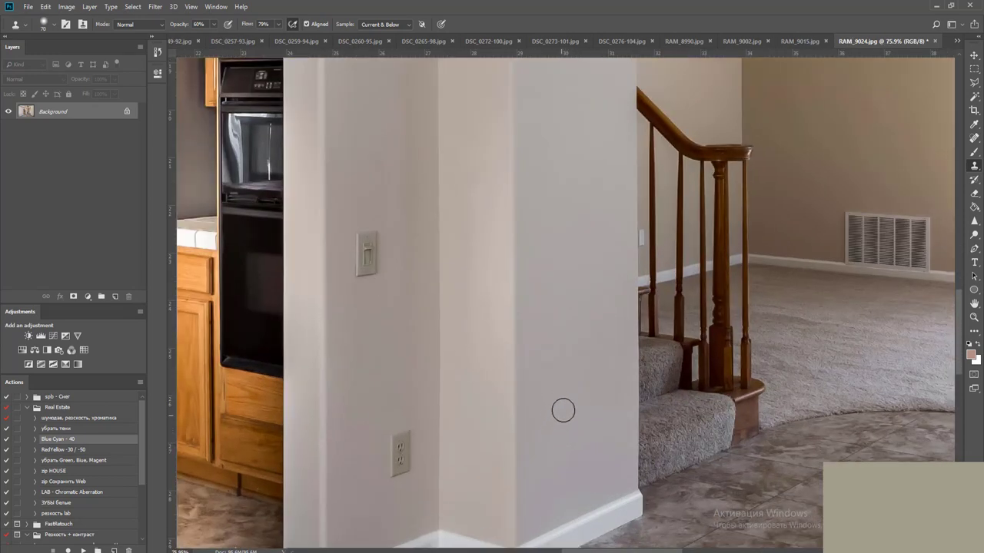
pyautogui.scroll(-5, 563, 411)
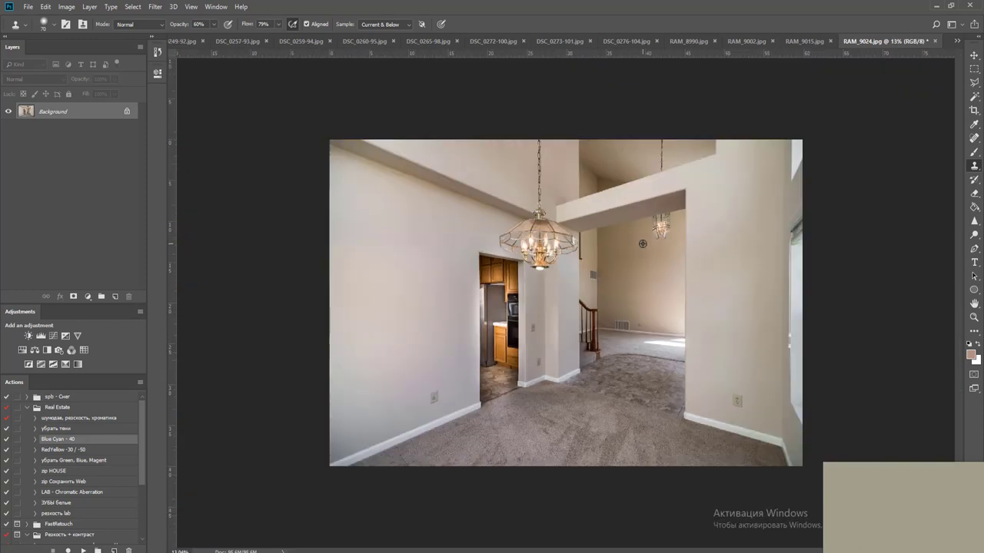
# Run the "убрать Green, Blue, Magent" action on RAM_9024.jpg, and save and close the photo
pyautogui.click(82, 461)
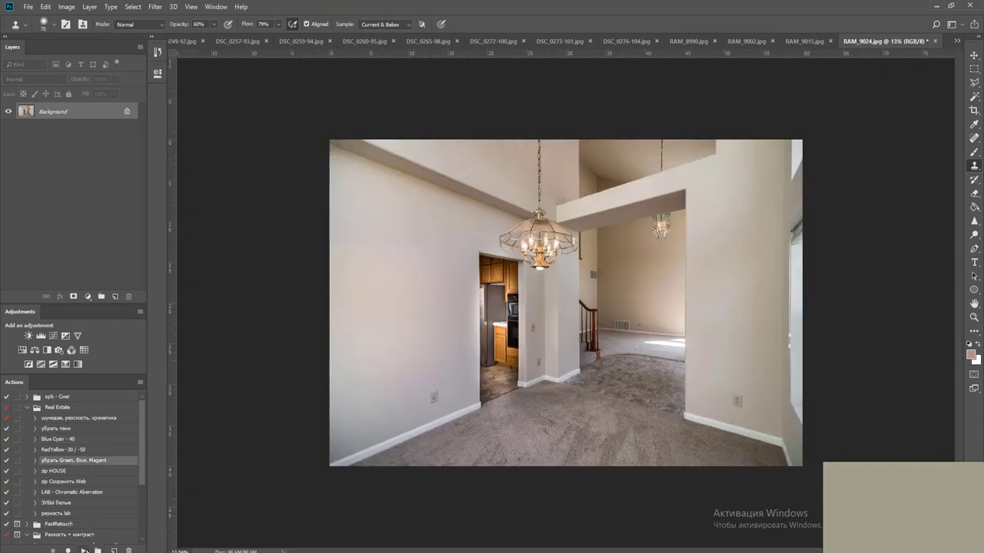
pyautogui.click(85, 550)
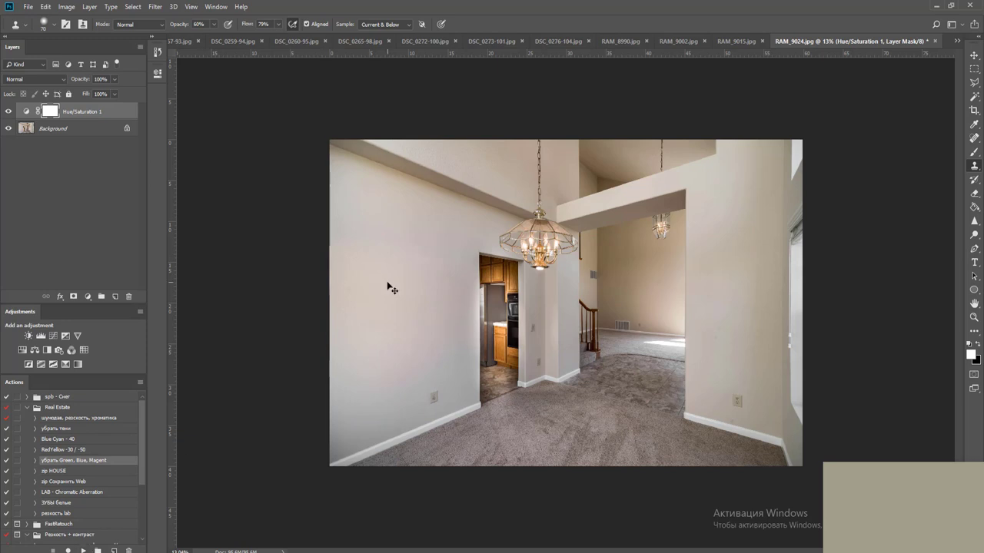
pyautogui.hotkey('ctrl', 'w')
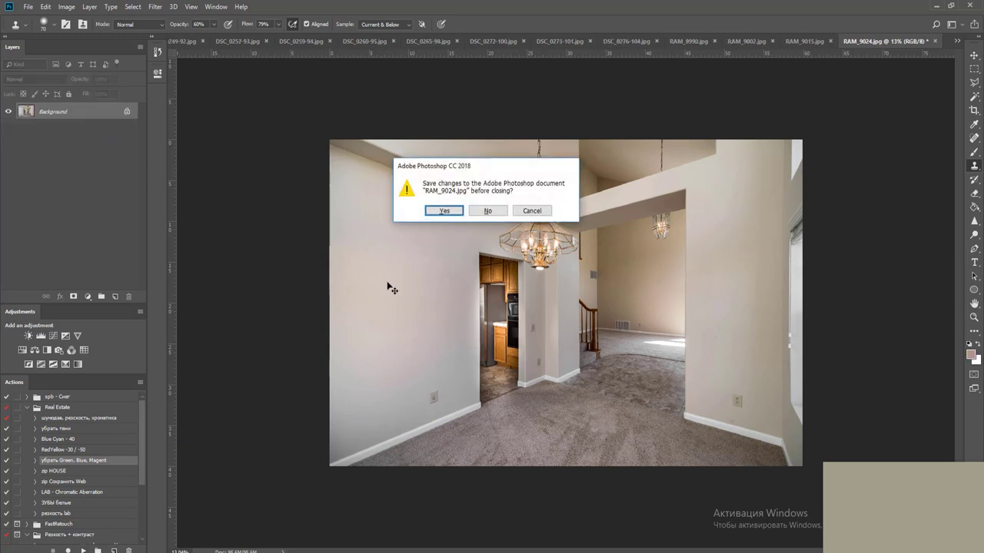
pyautogui.press('Return')
pyautogui.press('Return')
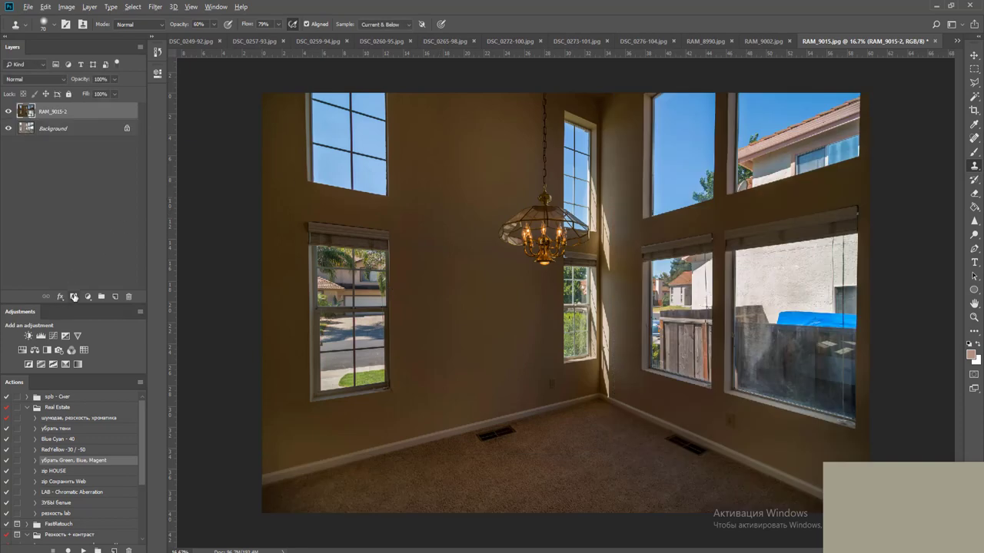
# Hide the RAM_9015-2 layer with a black mask and outline the upper window's glass on the long wall with the Polygonal Lasso
pyautogui.keyDown('alt'); pyautogui.click(73, 296); pyautogui.keyUp('alt')
pyautogui.press('l')
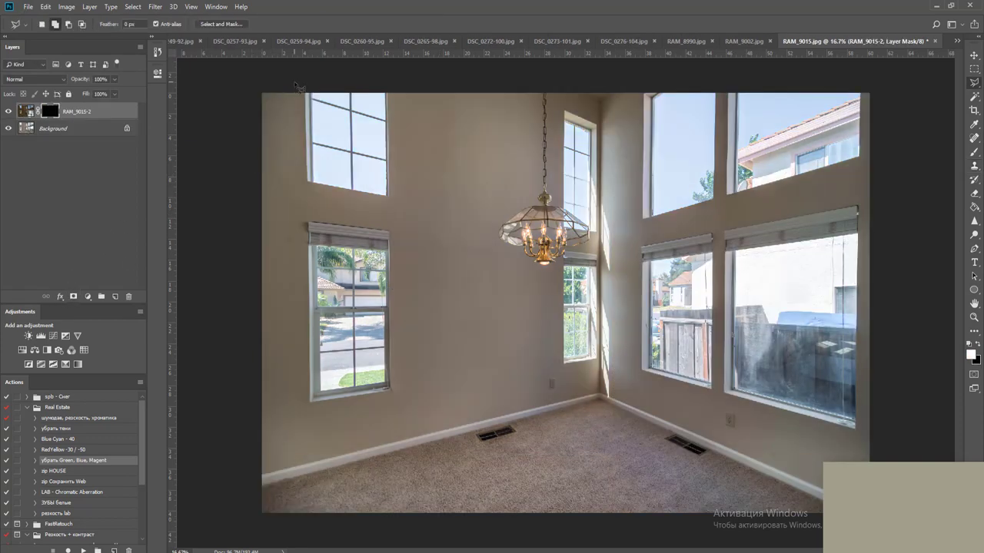
pyautogui.scroll(5, 340, 111)
pyautogui.moveTo(327, 166); pyautogui.dragTo(412, 364)
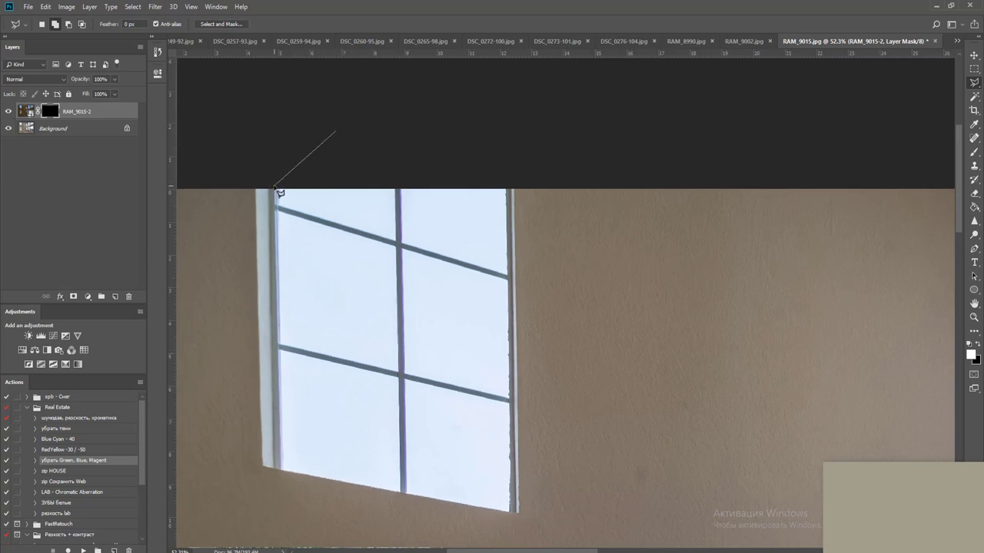
pyautogui.click(275, 187)
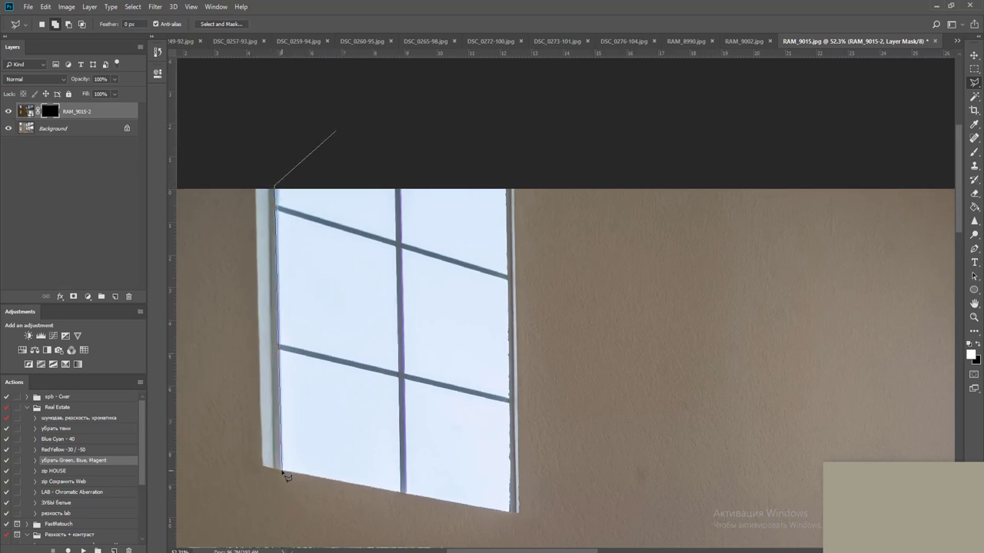
pyautogui.click(511, 512)
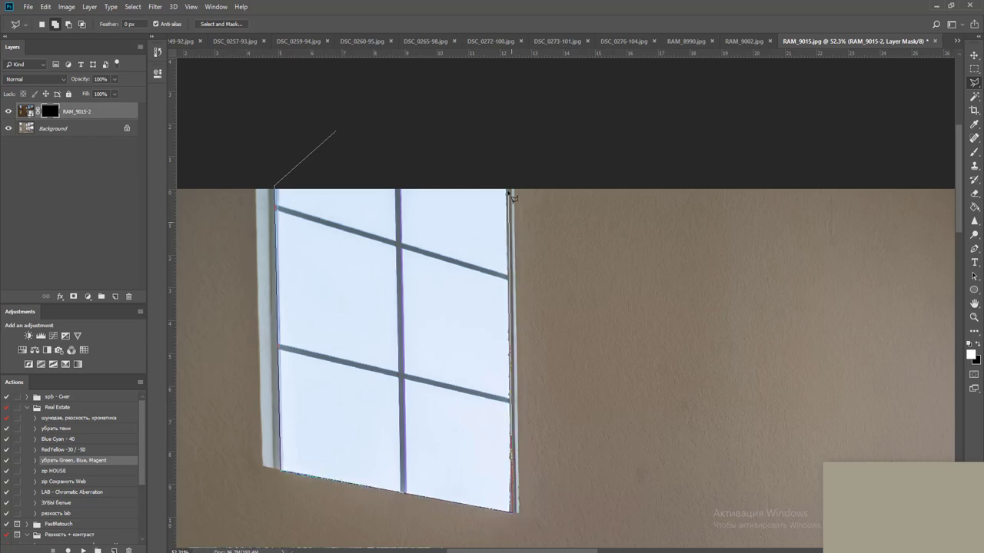
pyautogui.doubleClick(507, 186)
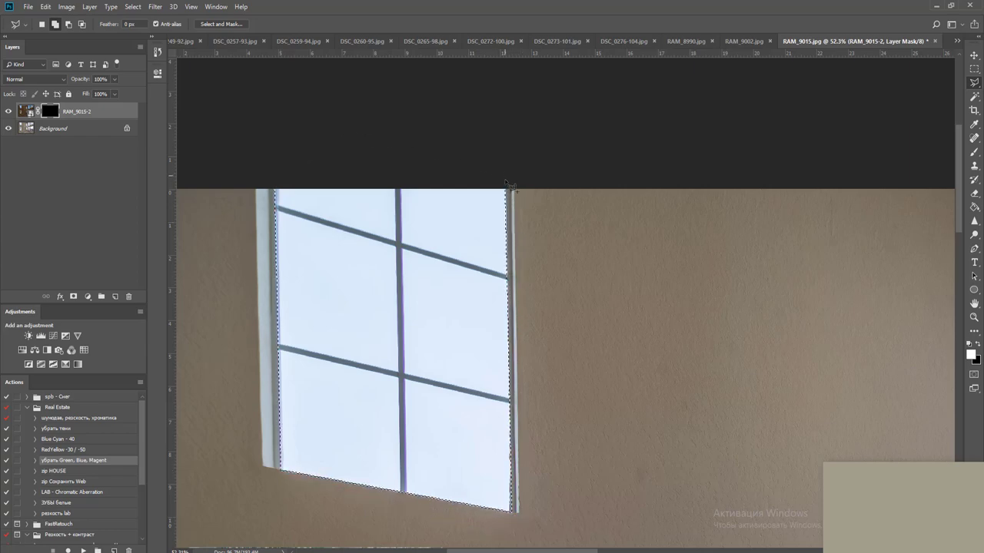
# Add the glass of the tall narrow window behind the chandelier to the selection, down to the lamp shade
pyautogui.scroll(-2, 511, 199)
pyautogui.moveTo(697, 219); pyautogui.dragTo(510, 166)
pyautogui.scroll(3, 594, 222)
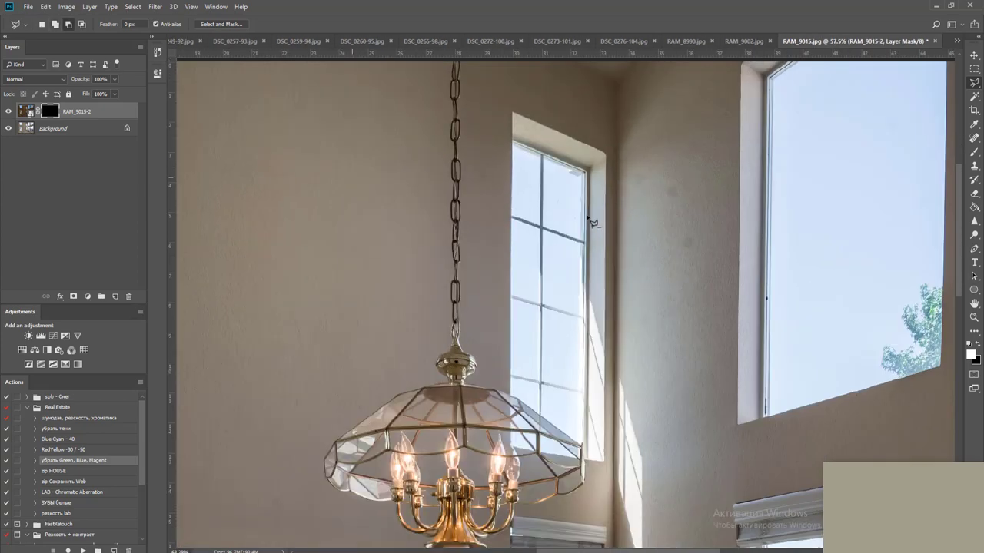
pyautogui.moveTo(514, 212)
pyautogui.mouseDown()
pyautogui.moveTo(459, 136)
pyautogui.moveTo(465, 169)
pyautogui.mouseUp()
pyautogui.click(532, 118)
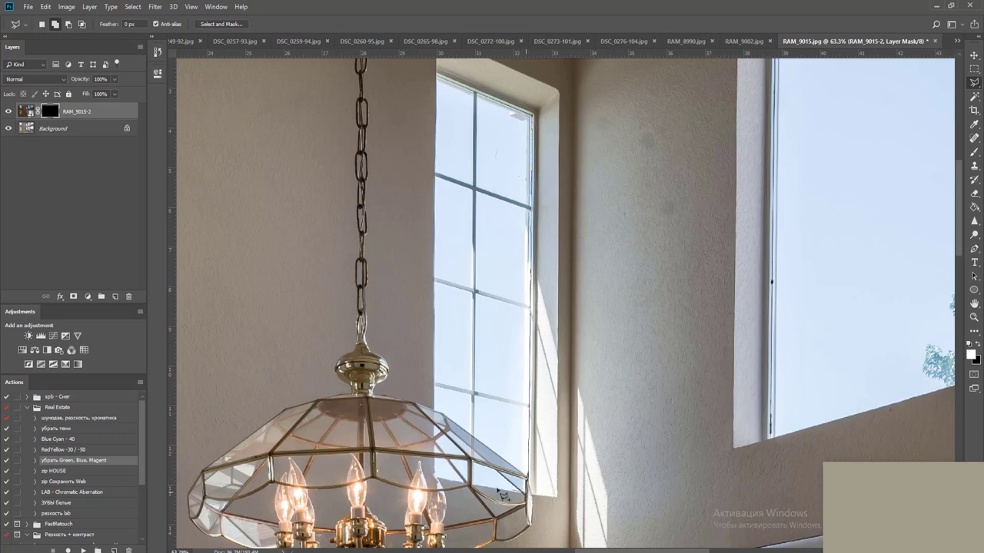
pyautogui.click(436, 481)
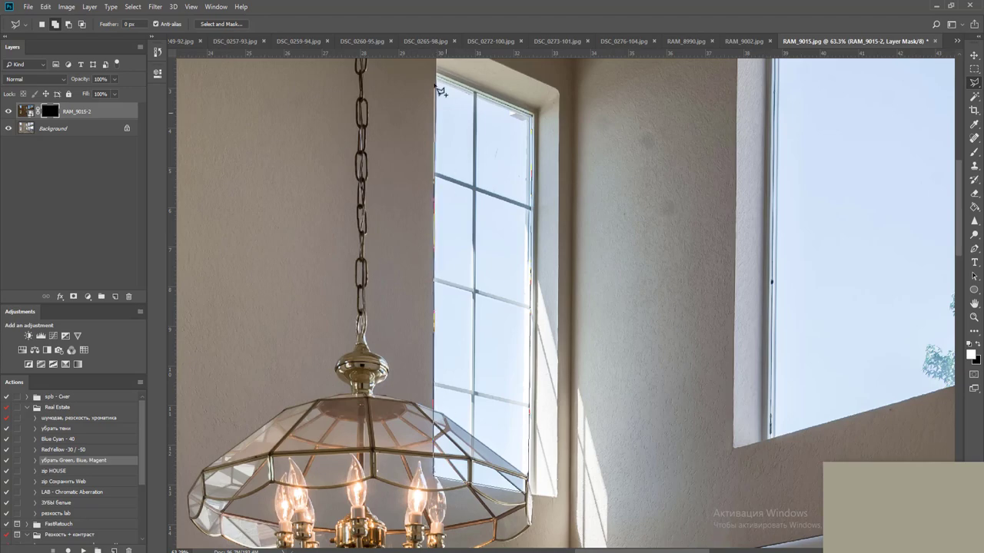
pyautogui.click(437, 76)
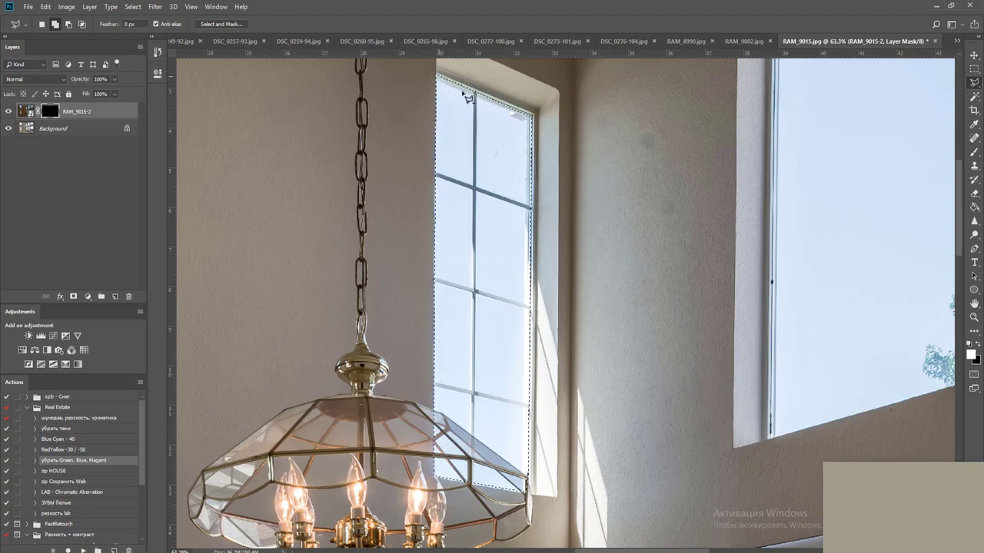
# Add the large upper sky window nearest the room corner to the selection, following its frame and slanted sill
pyautogui.scroll(-3, 580, 162)
pyautogui.moveTo(673, 183)
pyautogui.mouseDown()
pyautogui.moveTo(425, 350)
pyautogui.moveTo(375, 338)
pyautogui.mouseUp()
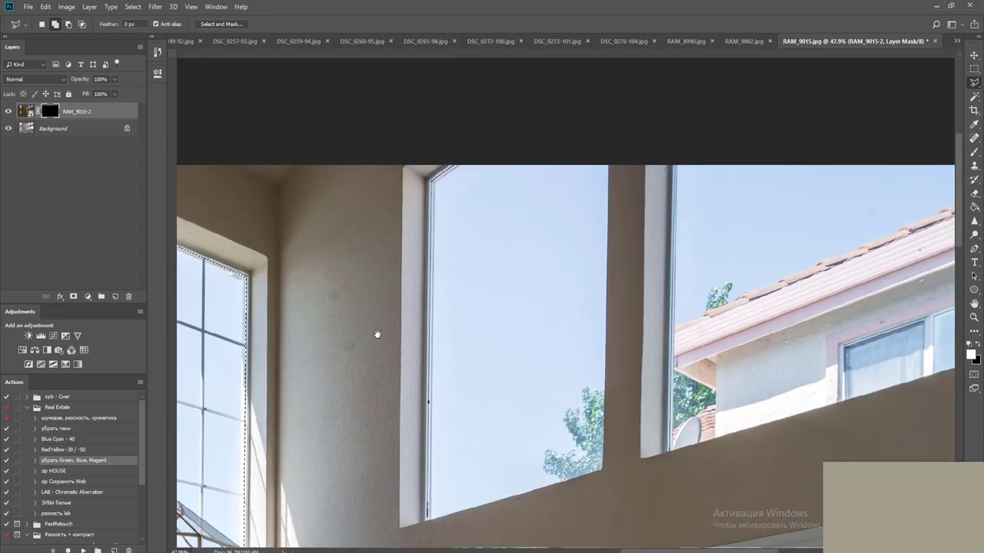
pyautogui.hotkey('ctrl', 'r')
pyautogui.click(431, 185)
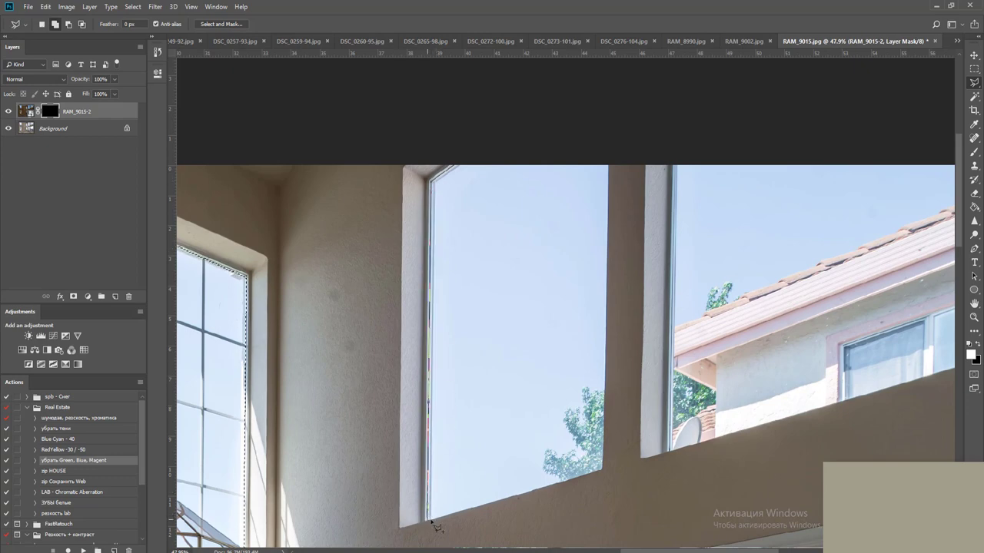
pyautogui.click(430, 522)
pyautogui.click(602, 471)
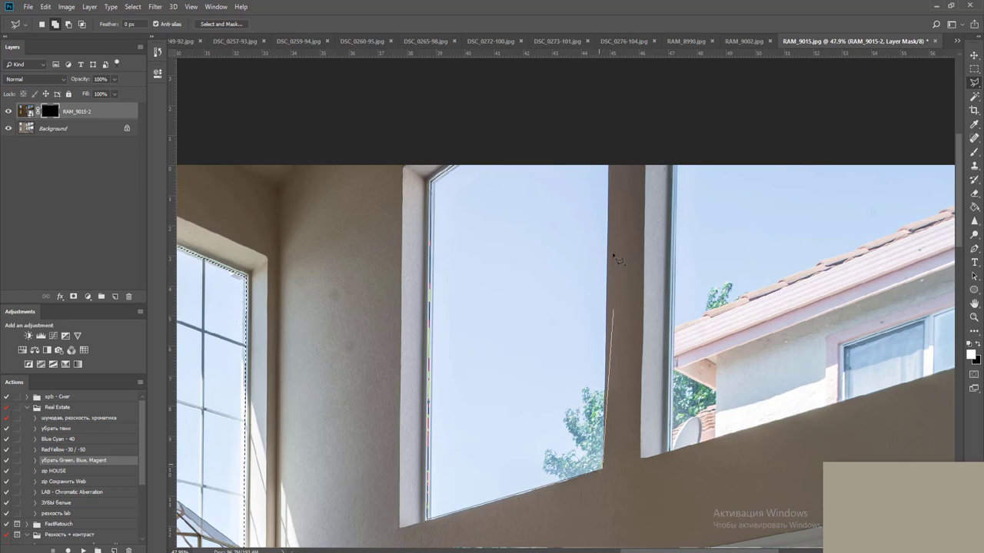
pyautogui.click(610, 140)
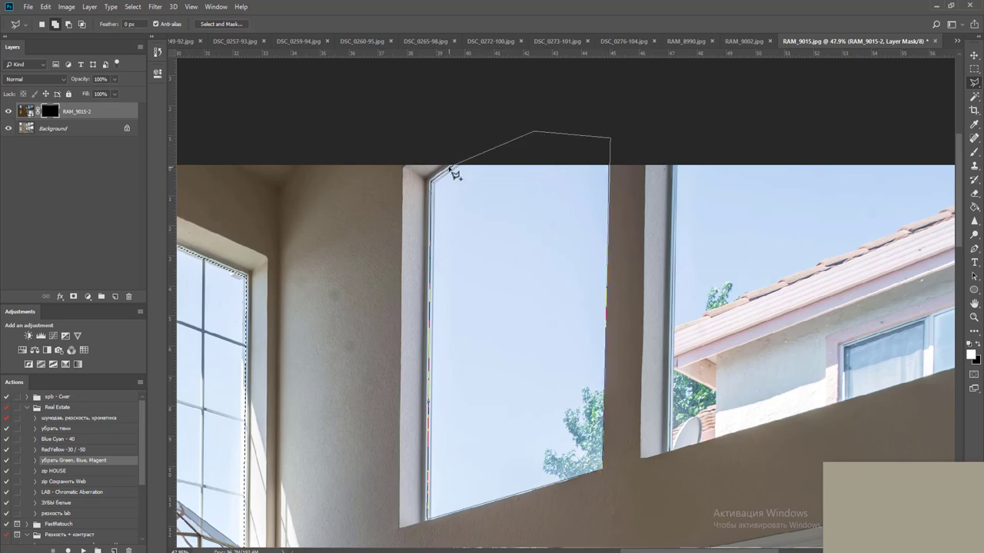
pyautogui.click(451, 166)
# Add the upper window showing the neighbouring roof to the selection, extending the outline past the photo's top edge
pyautogui.hscroll(5, 634, 222)
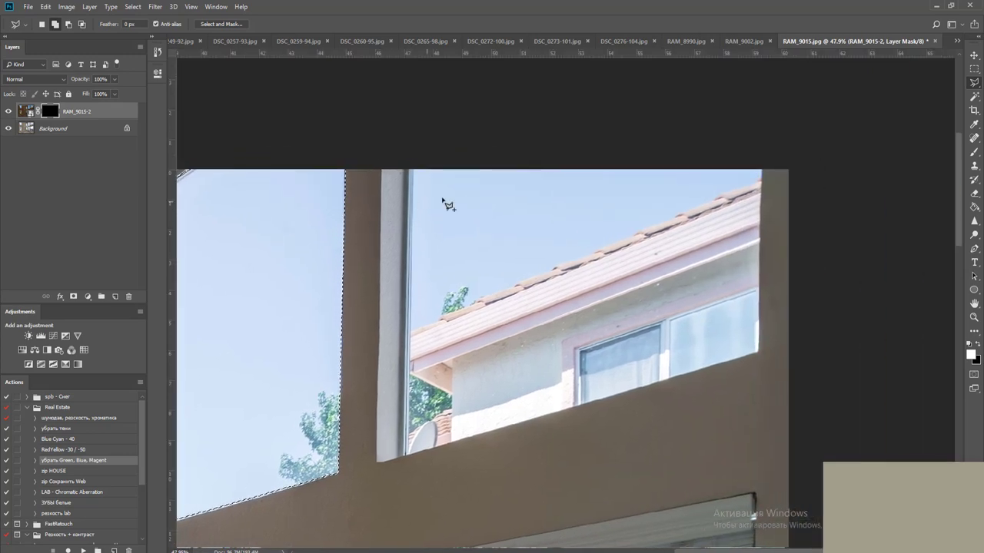
pyautogui.click(505, 131)
pyautogui.click(409, 167)
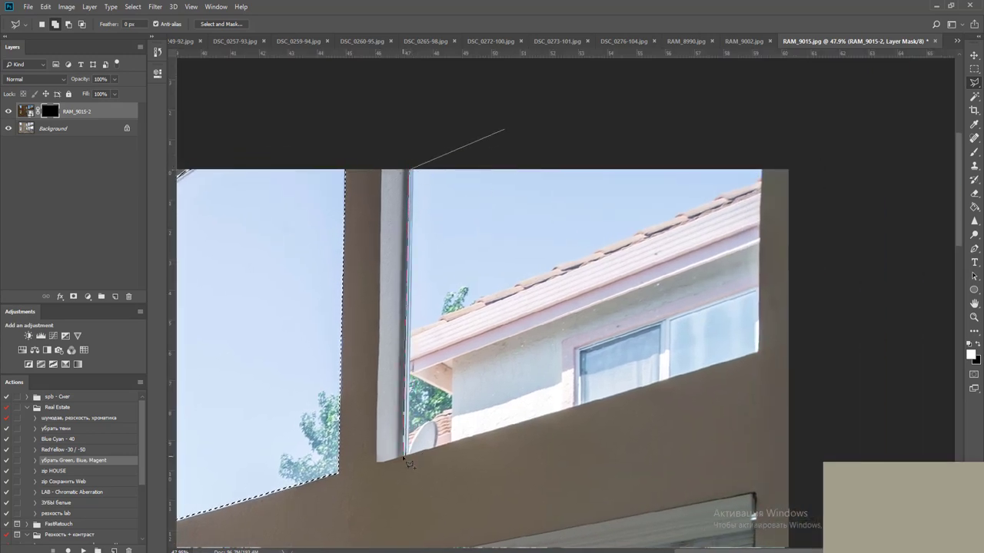
pyautogui.click(405, 457)
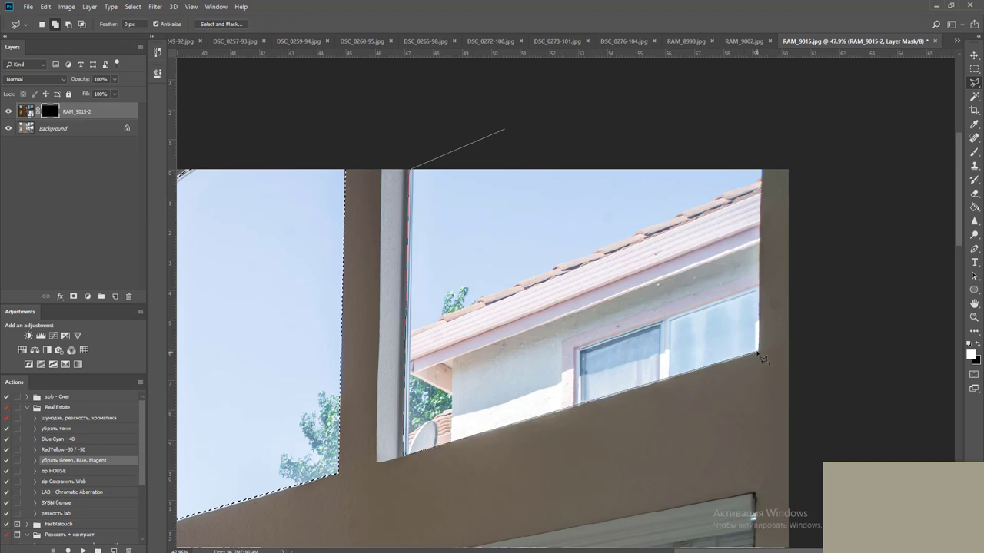
pyautogui.click(758, 353)
pyautogui.click(763, 146)
pyautogui.doubleClick(715, 138)
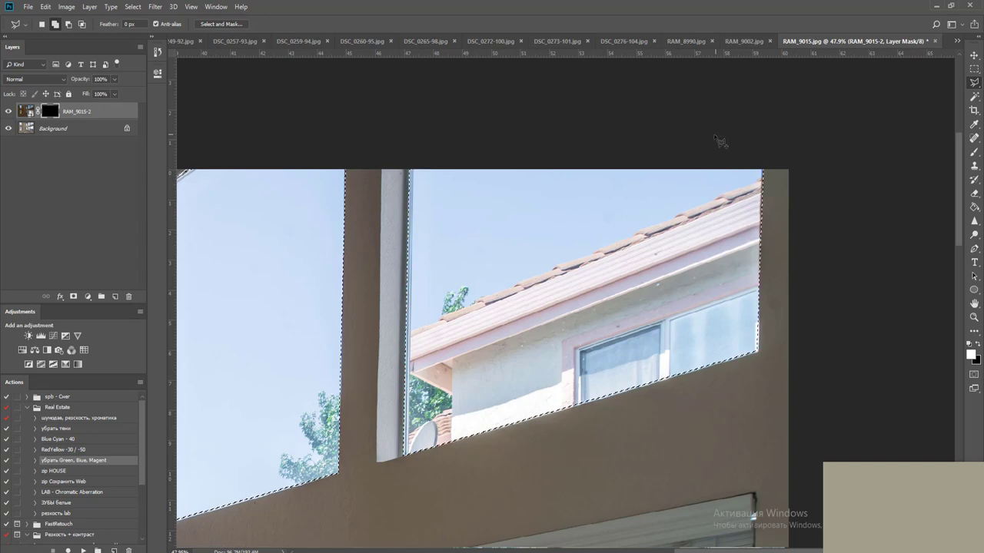
# Add the glass of the large lower window with the blue tarp to the selection, keeping its blind and frame outside
pyautogui.moveTo(681, 466); pyautogui.dragTo(661, 154)
pyautogui.moveTo(642, 406); pyautogui.dragTo(643, 222)
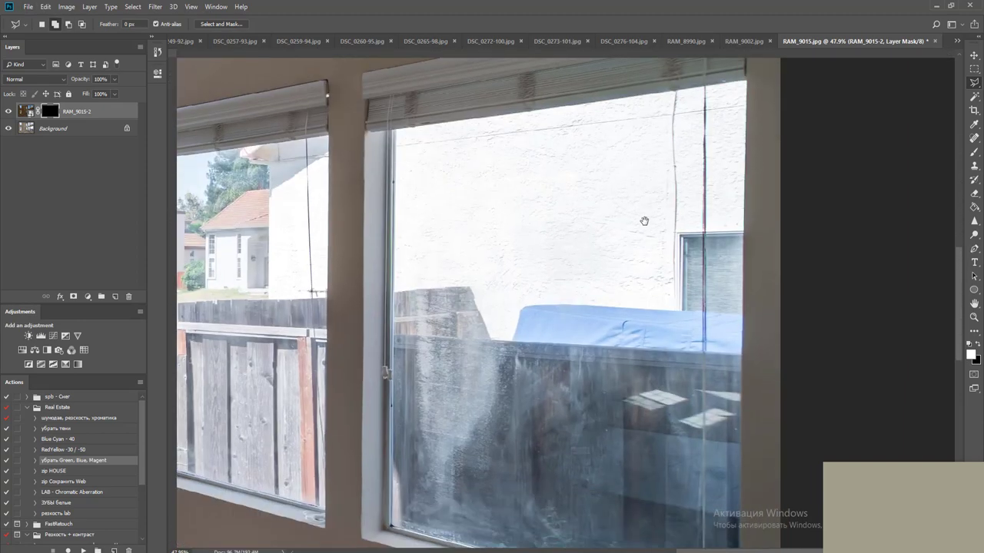
pyautogui.scroll(-1, 618, 330)
pyautogui.moveTo(606, 312); pyautogui.dragTo(600, 281)
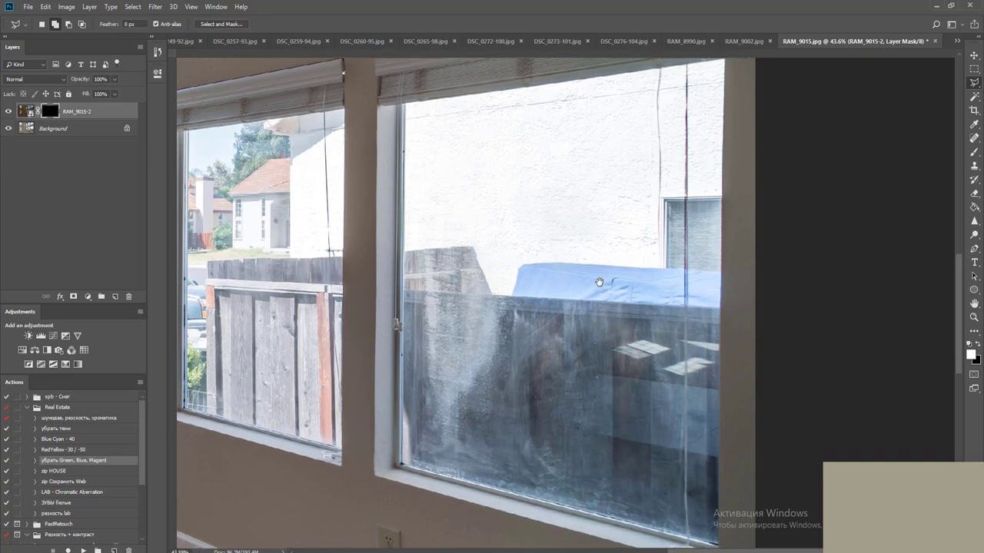
pyautogui.click(404, 106)
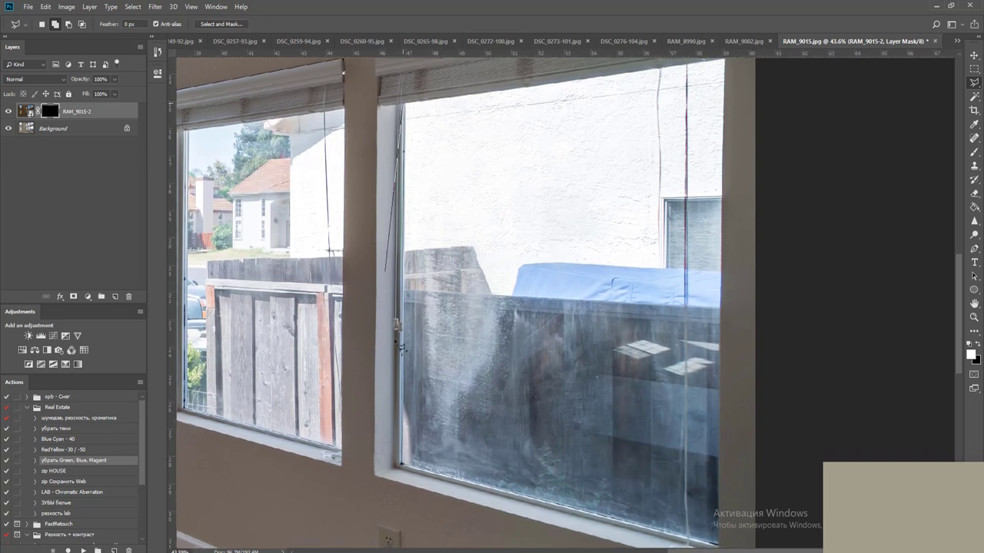
pyautogui.click(400, 464)
pyautogui.click(409, 470)
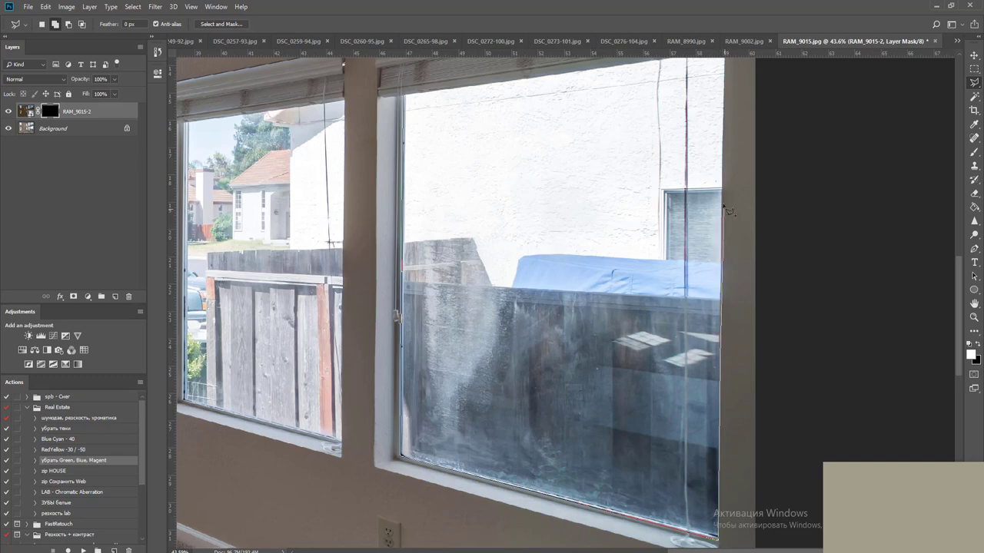
pyautogui.scroll(2, 726, 161)
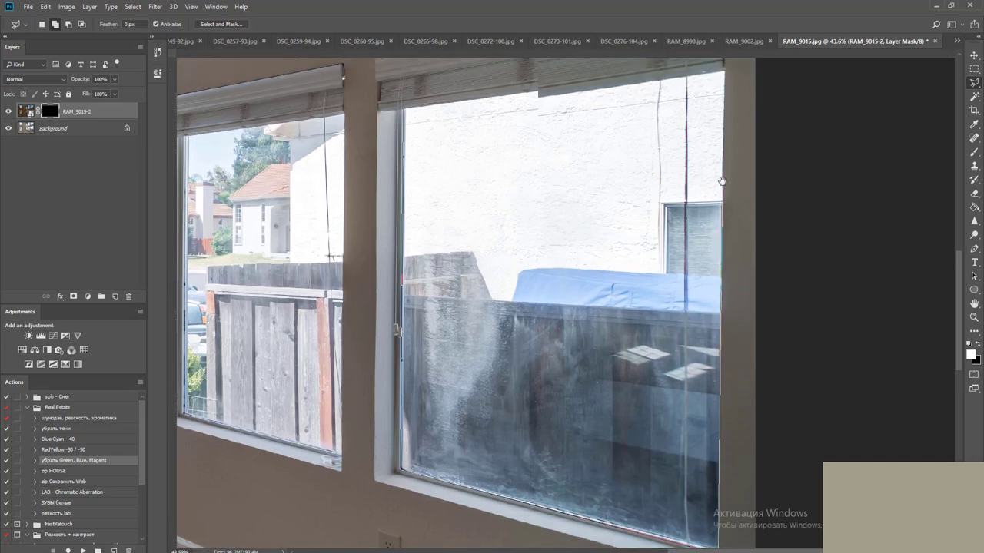
pyautogui.click(724, 86)
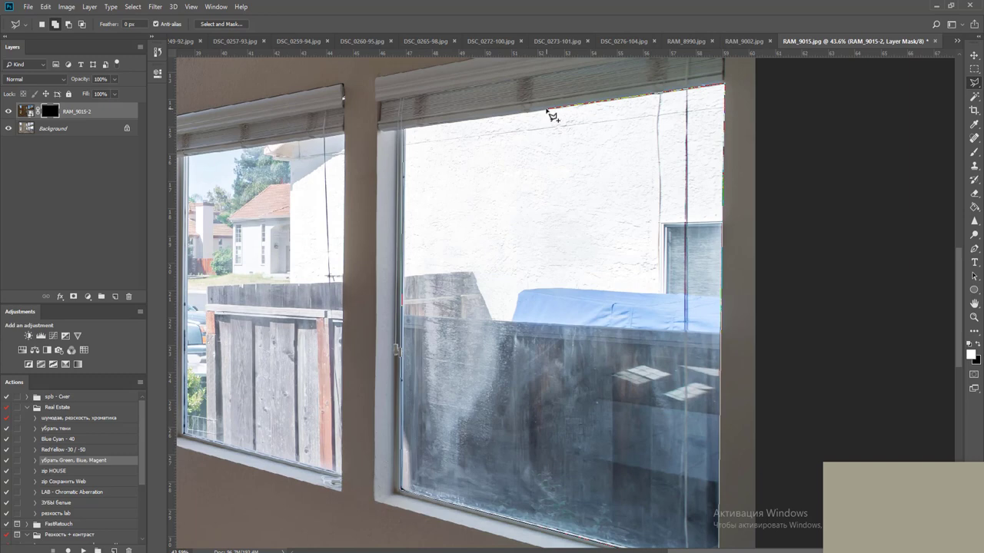
pyautogui.doubleClick(496, 117)
# Add the glass of the adjacent lower window with the wooden fence to the selection, from below the blind to the sill
pyautogui.moveTo(457, 183); pyautogui.dragTo(711, 223)
pyautogui.scroll(2, 551, 247)
pyautogui.moveTo(552, 298); pyautogui.dragTo(525, 259)
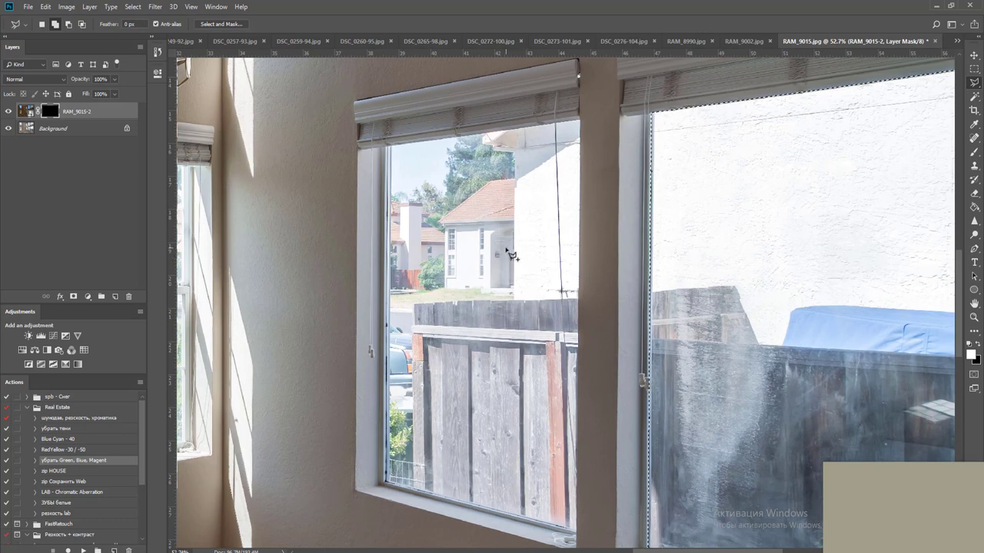
pyautogui.click(390, 148)
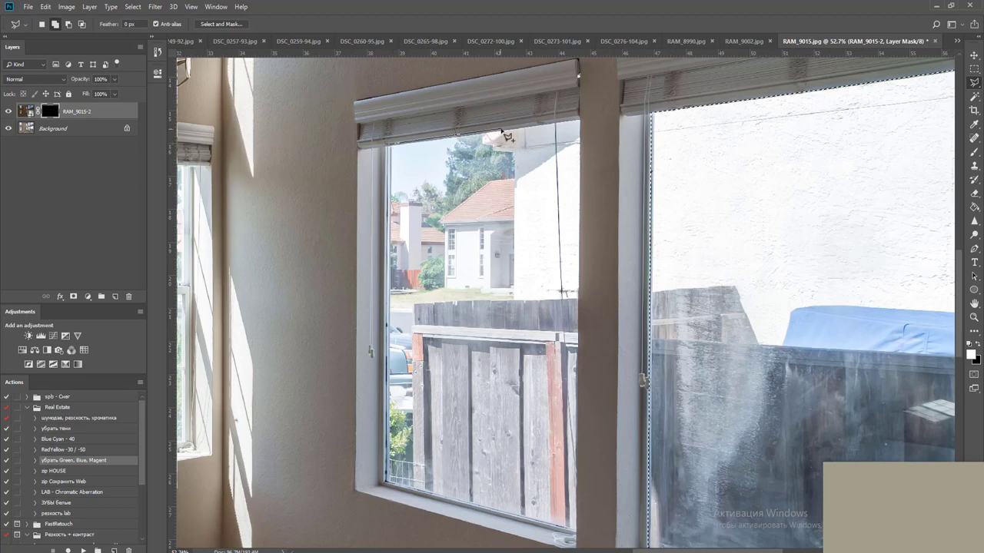
pyautogui.click(581, 121)
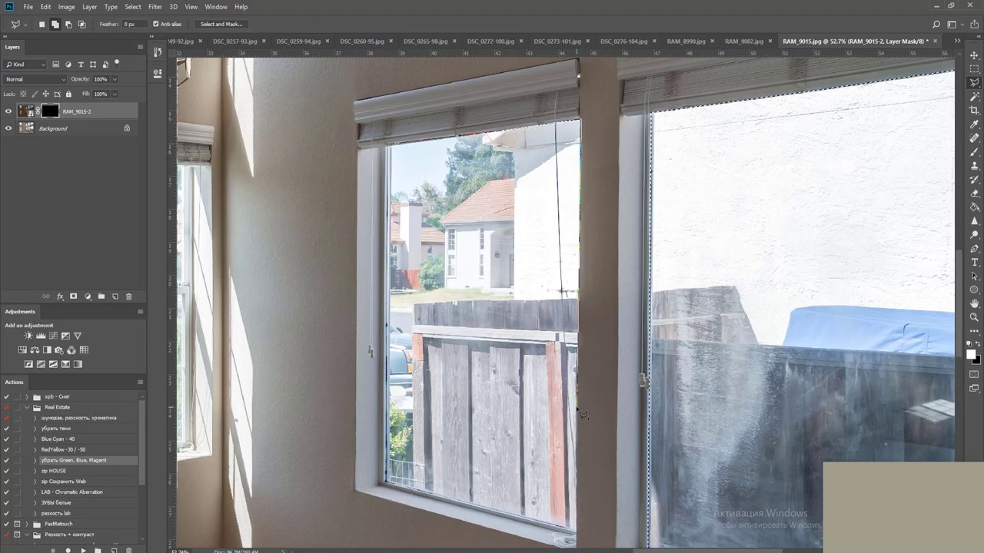
pyautogui.click(578, 536)
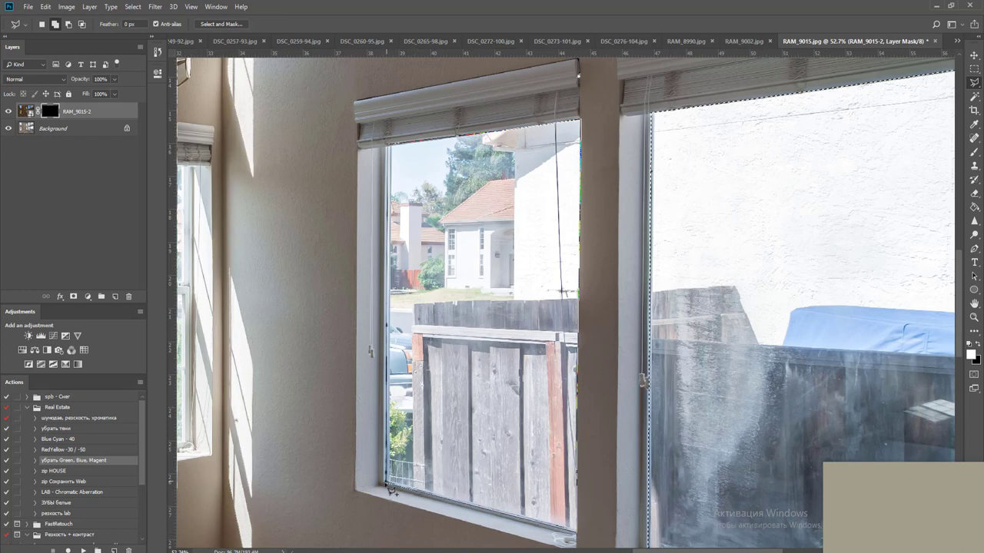
pyautogui.click(387, 484)
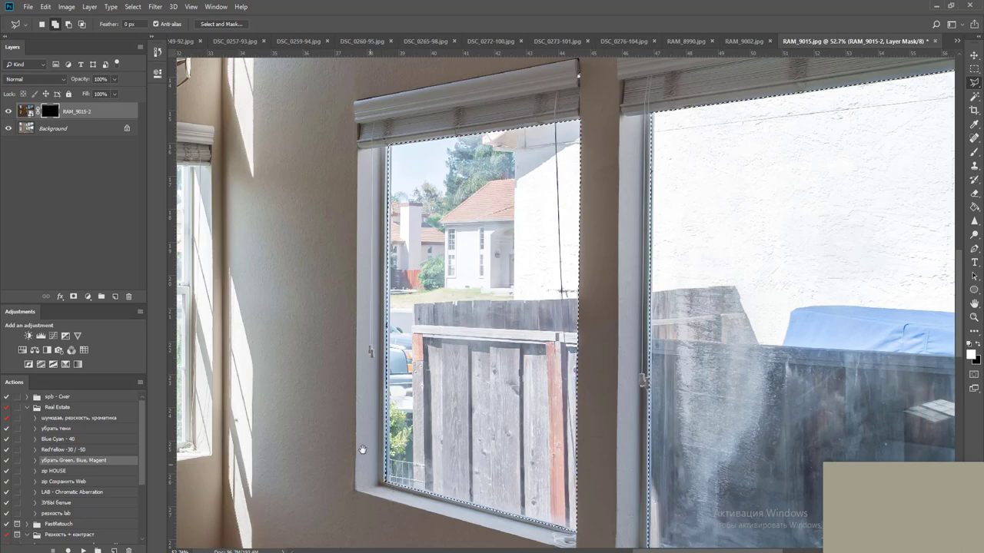
# Add the upper and lower sash panes of the narrow window below the chandelier to the selection
pyautogui.moveTo(360, 448); pyautogui.dragTo(736, 453)
pyautogui.scroll(6, 584, 206)
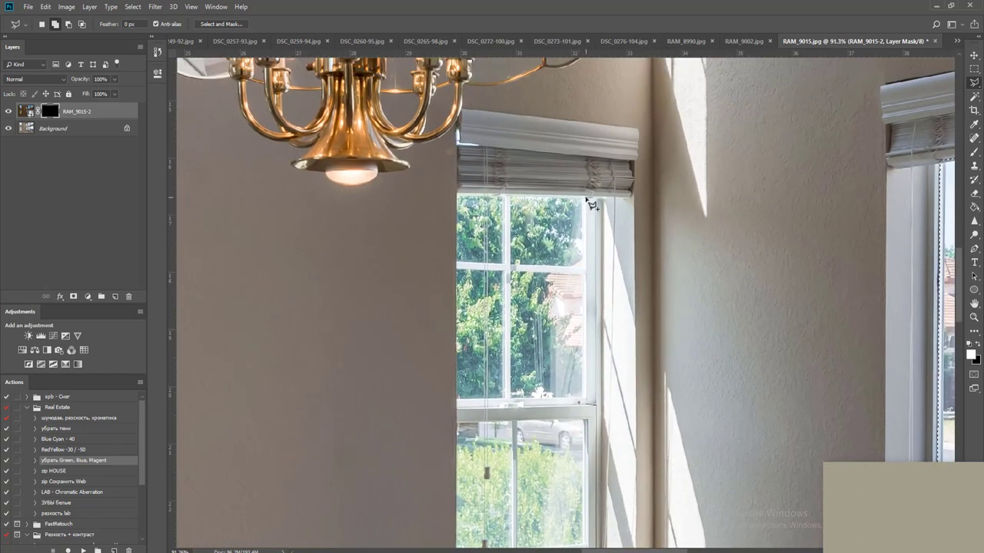
pyautogui.click(585, 198)
pyautogui.click(584, 398)
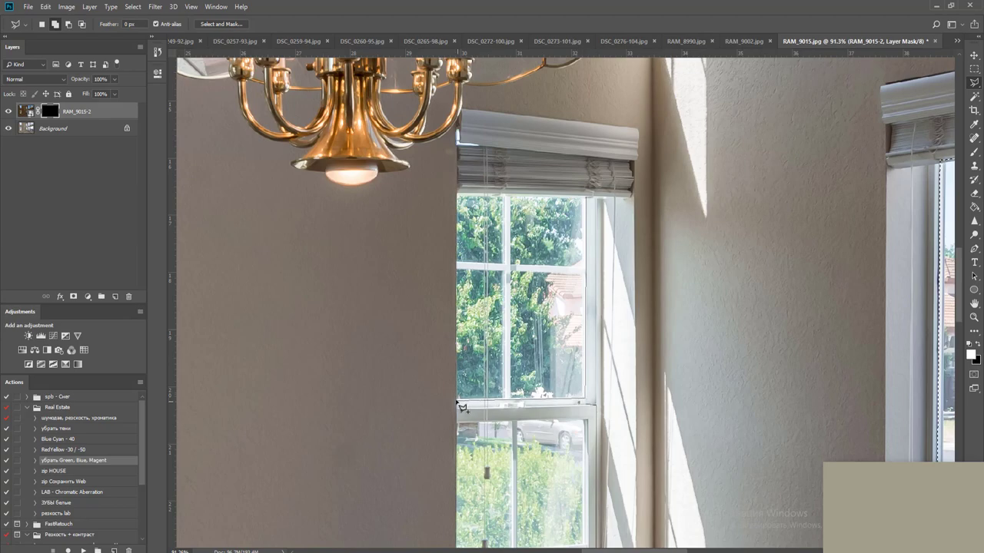
pyautogui.click(461, 197)
pyautogui.scroll(-5, 570, 241)
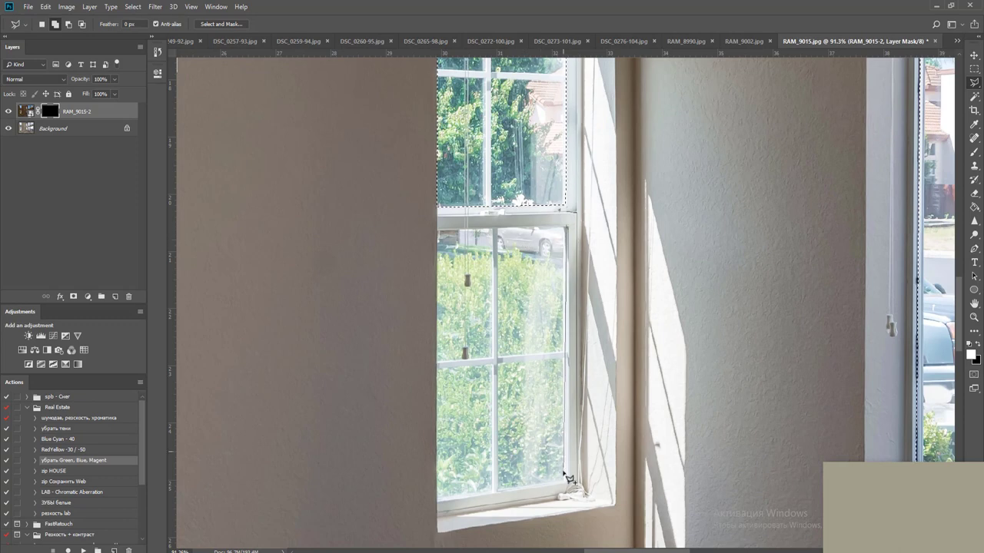
pyautogui.click(437, 503)
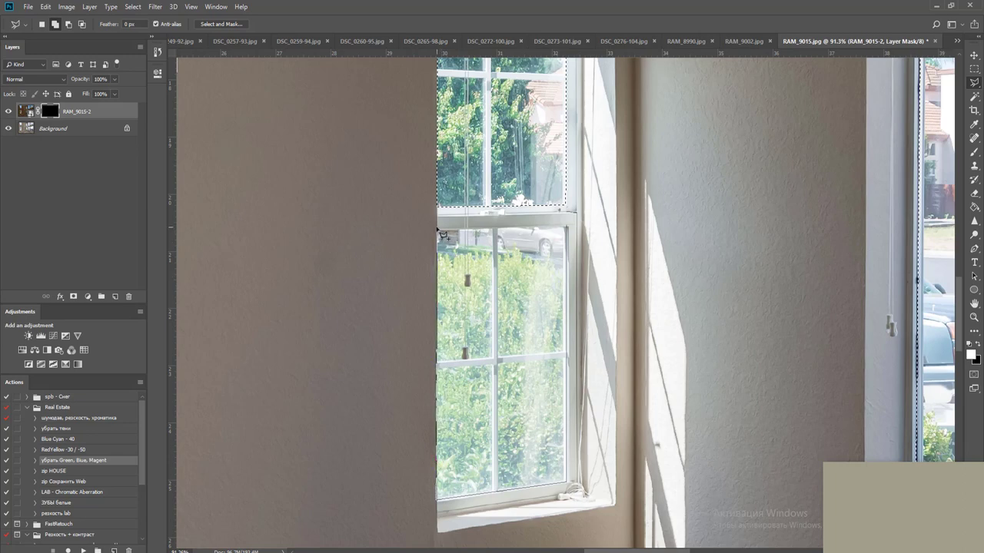
pyautogui.doubleClick(437, 229)
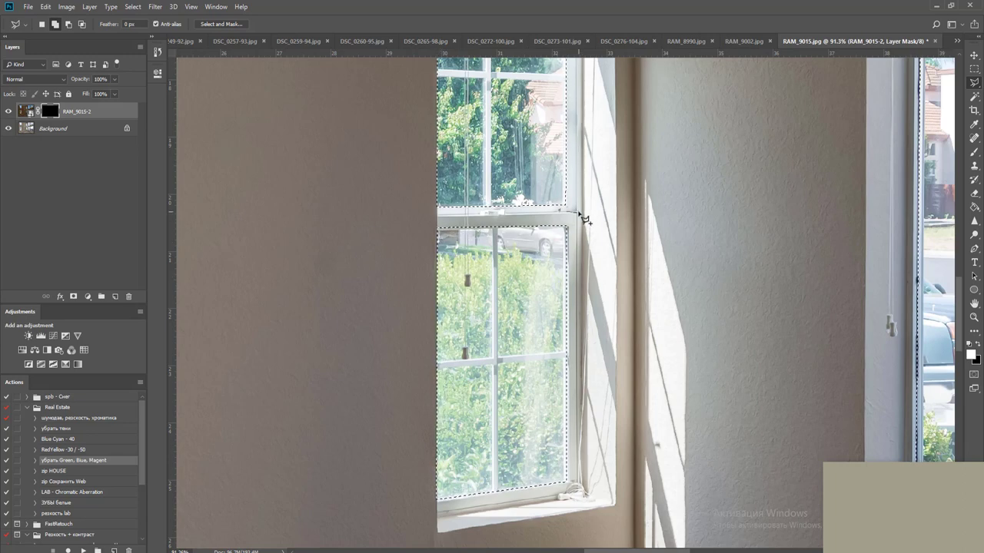
# Fill the selected panes with white on the RAM_9015-2 layer mask and clear the selection
pyautogui.hotkey('alt', 'BackSpace')
pyautogui.hotkey('ctrl', '0')
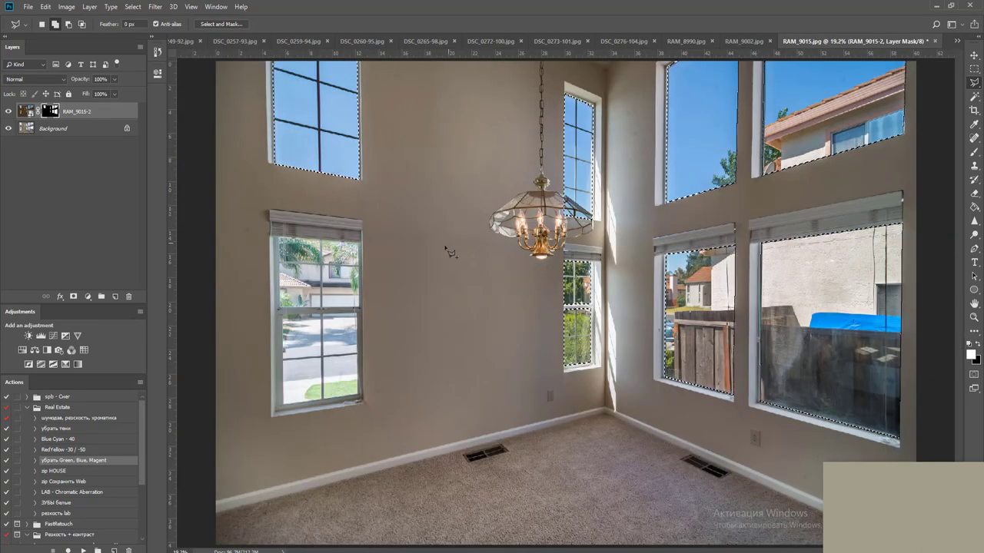
pyautogui.press('m')
pyautogui.hotkey('ctrl', 'd')
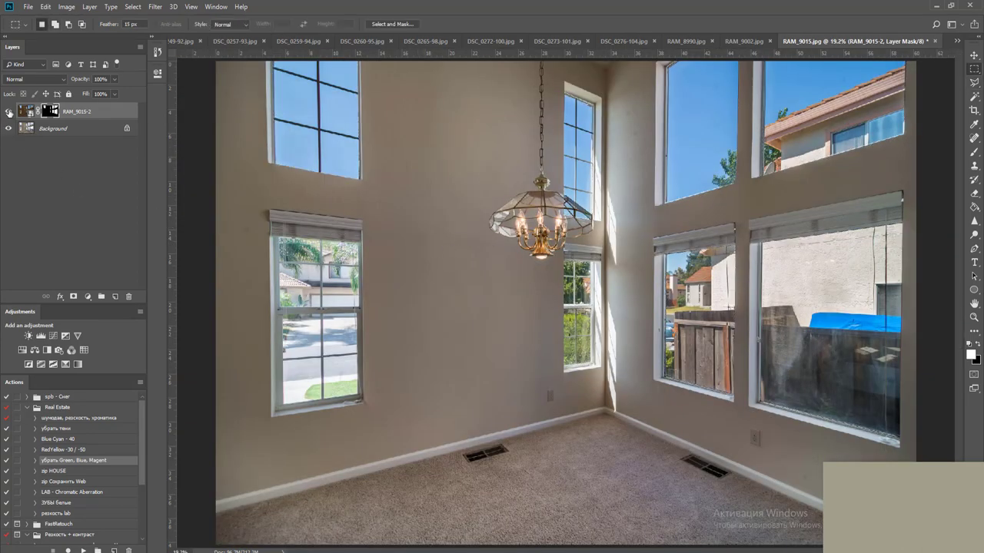
# Compare the photo with the RAM_9015-2 layer hidden and shown
pyautogui.click(8, 113)
pyautogui.click(8, 112)
pyautogui.click(8, 112)
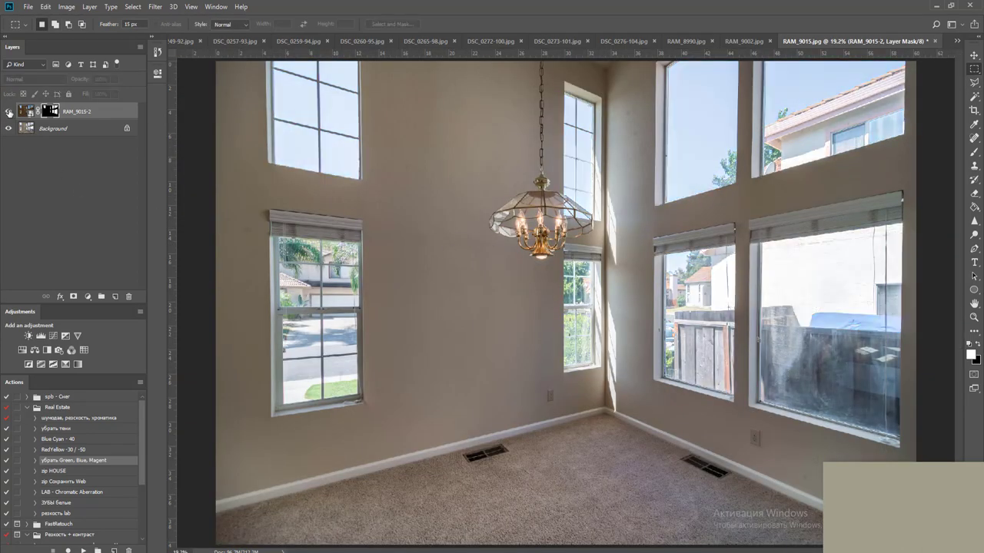
pyautogui.click(8, 112)
# Select the upper sash glass of the lower left window with the palm view, from below its blind to the middle rail
pyautogui.press('l')
pyautogui.scroll(5, 296, 296)
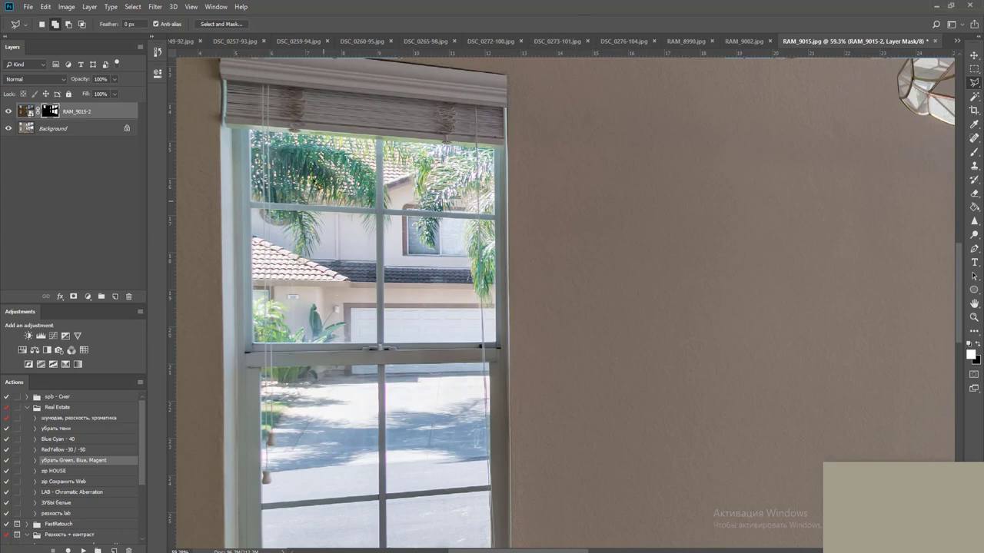
pyautogui.click(255, 348)
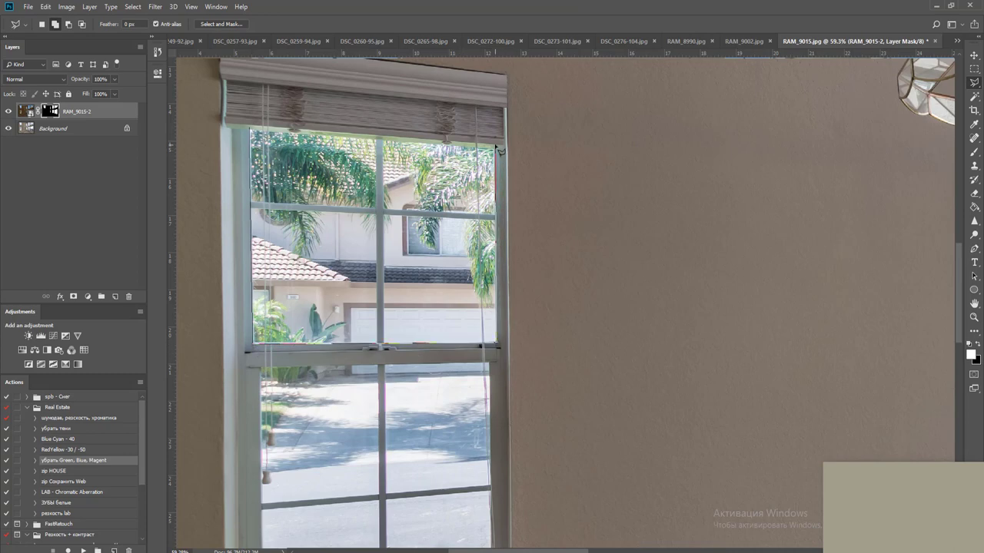
pyautogui.doubleClick(496, 146)
# Add the lower sash glass of the same window, showing the driveway and lawn, to the selection
pyautogui.moveTo(459, 402); pyautogui.dragTo(491, 192)
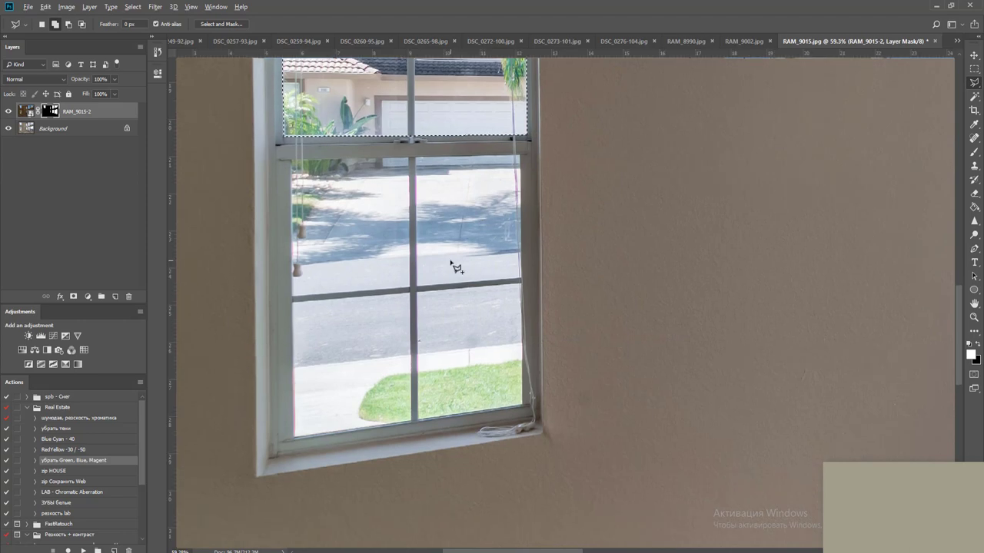
pyautogui.scroll(2, 452, 266)
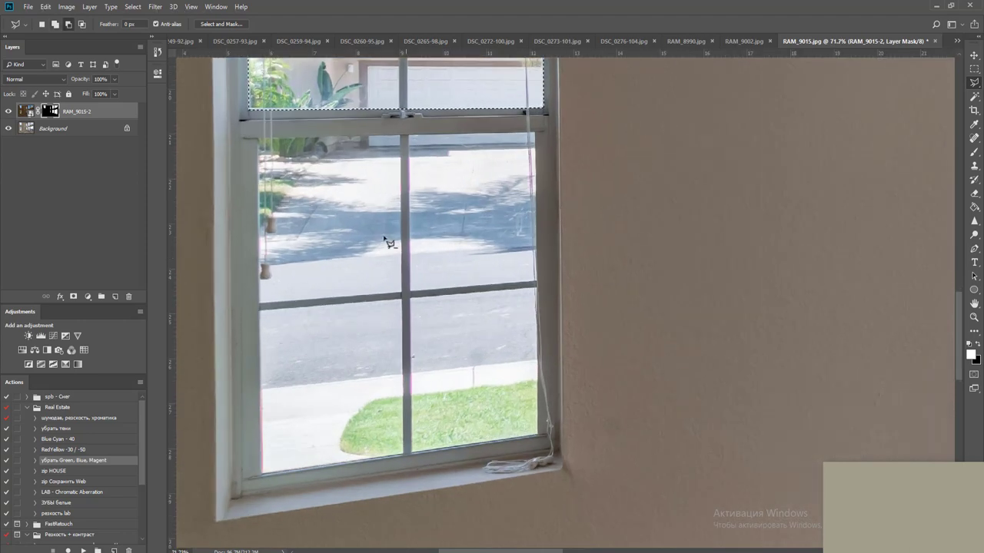
pyautogui.keyDown('shift'); pyautogui.click(257, 138); pyautogui.keyUp('shift')
pyautogui.click(262, 470)
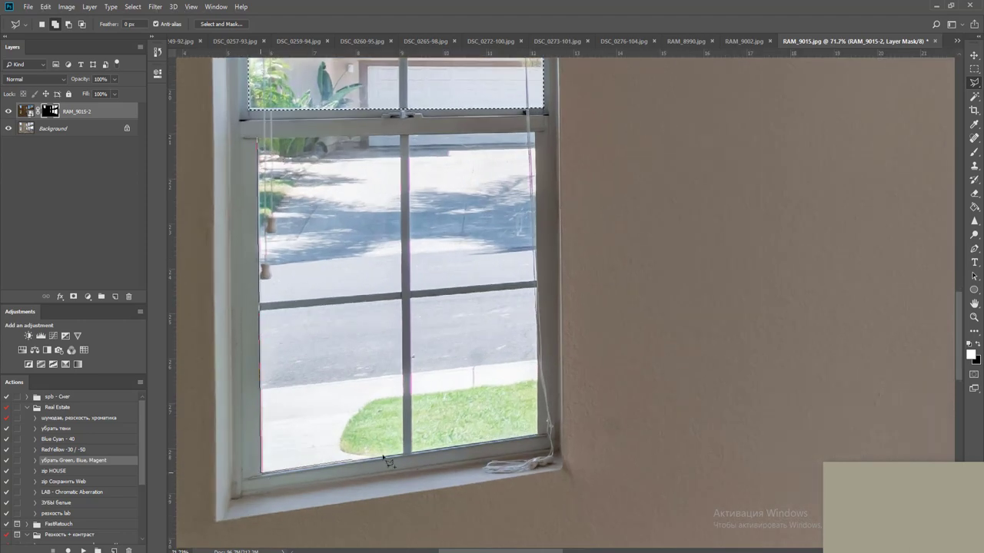
pyautogui.click(544, 438)
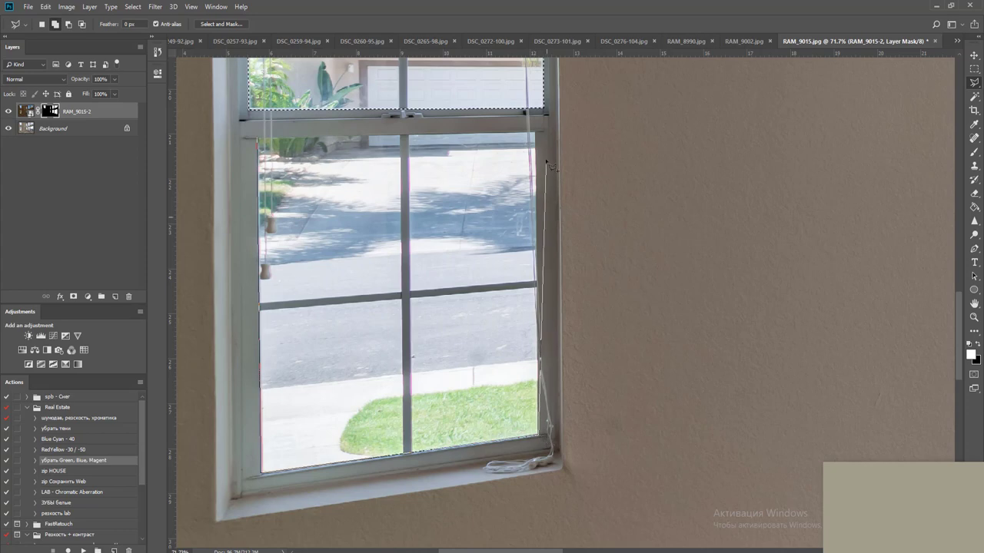
pyautogui.doubleClick(540, 134)
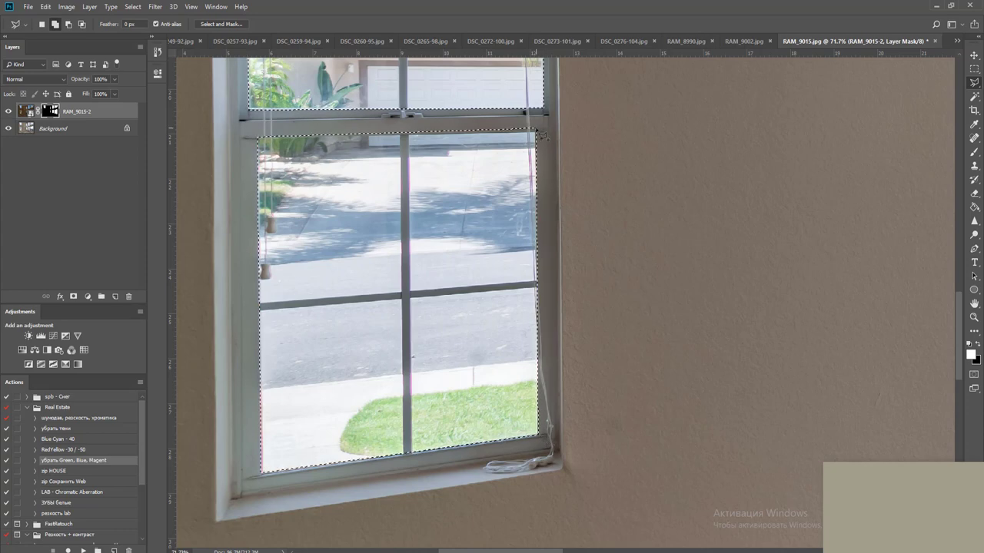
# Fill both selected sashes with white on the RAM_9015-2 layer mask and clear the selection
pyautogui.hotkey('alt', 'BackSpace')
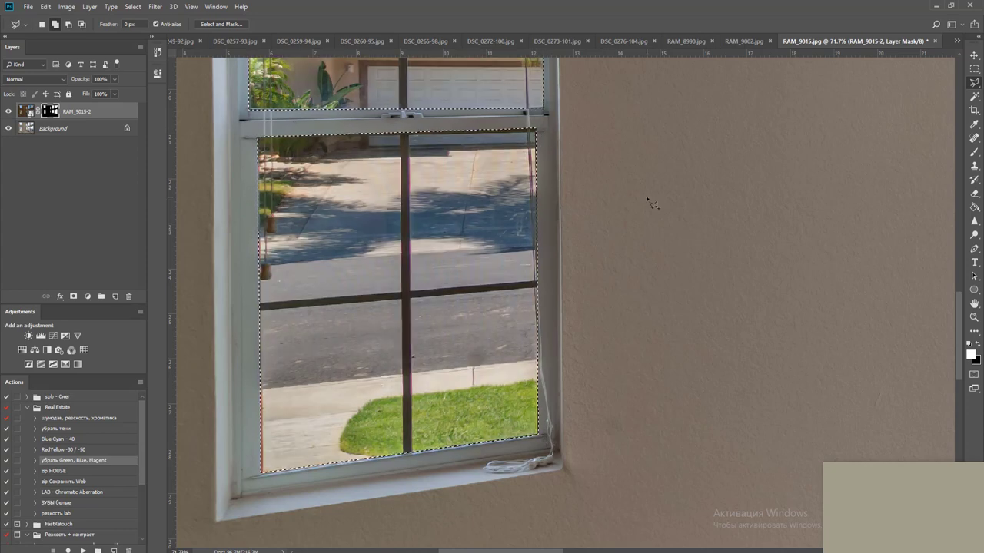
pyautogui.press('m')
pyautogui.hotkey('ctrl', 'd')
pyautogui.hotkey('ctrl', '0')
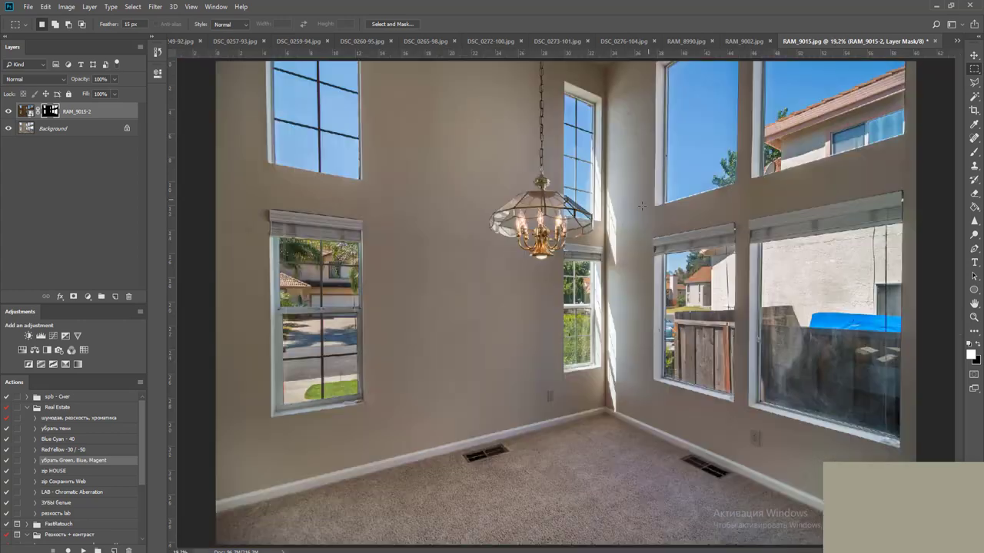
# Refine the RAM_9015-2 mask with Select and Mask: radius 3 px, smooth 3, feather 3.0 px, contrast 15%, shift edge -15%
pyautogui.rightClick(48, 112)
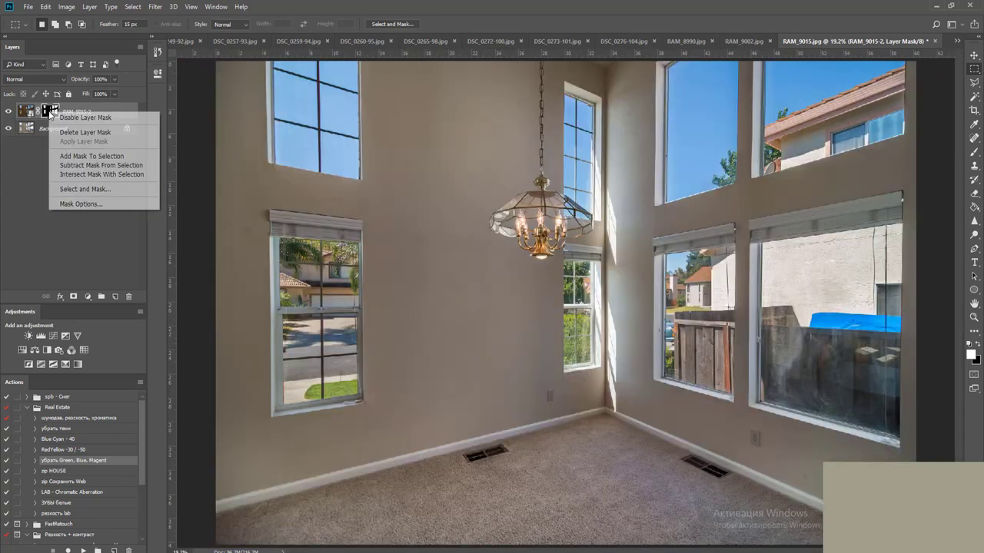
pyautogui.click(97, 189)
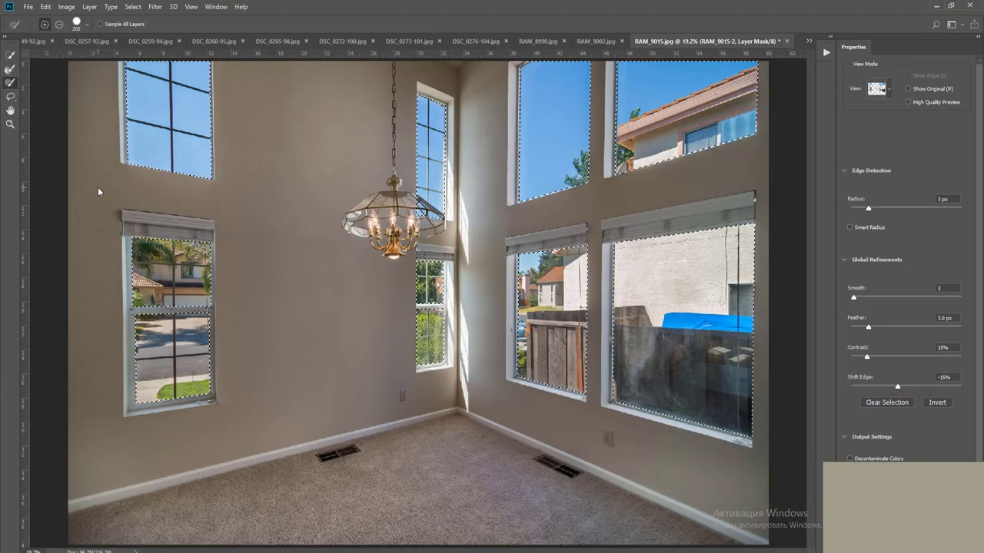
pyautogui.press('Return')
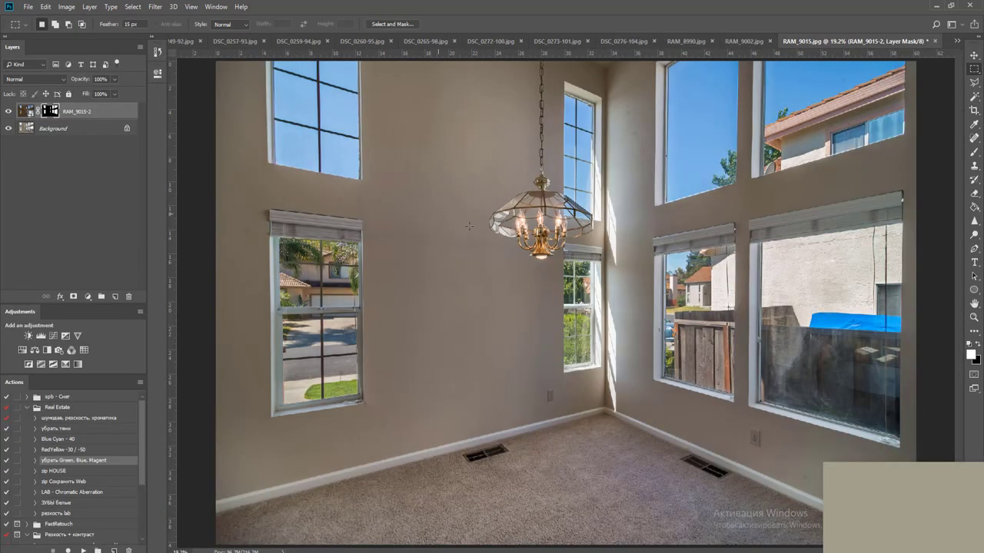
# Brighten the interior with a Curves adjustment above the Background by raising the RGB midtones, and merge all layers
pyautogui.scroll(-2, 469, 226)
pyautogui.click(88, 129)
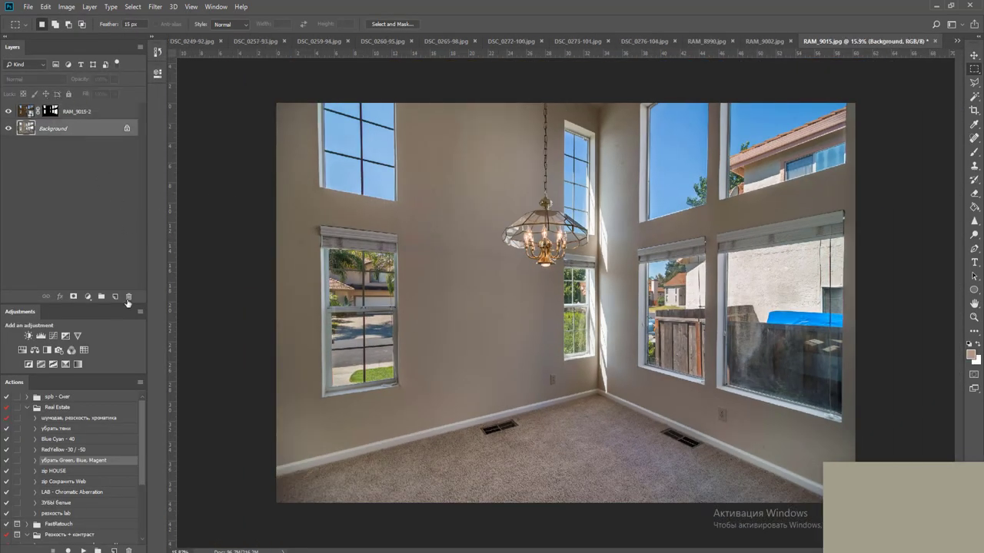
pyautogui.click(74, 332)
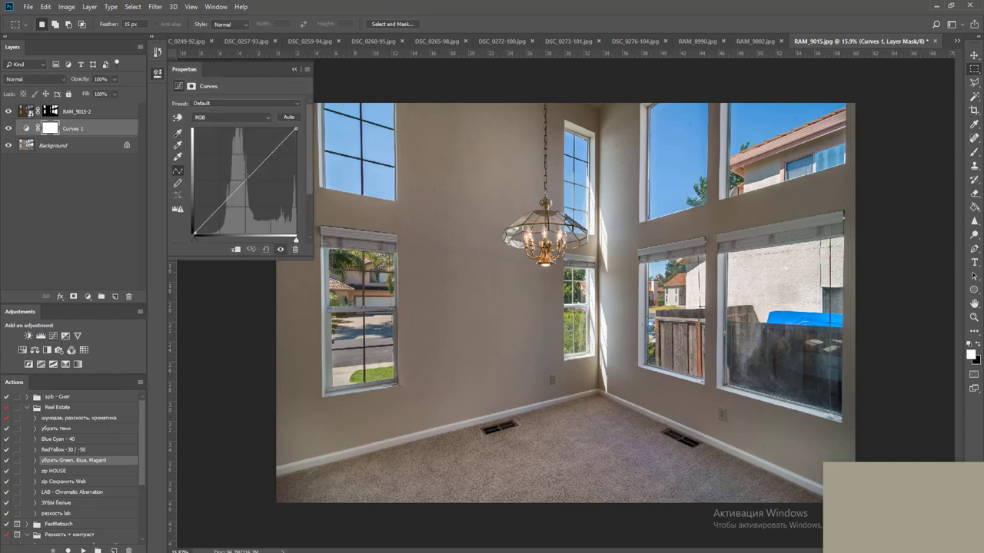
pyautogui.moveTo(248, 177); pyautogui.dragTo(237, 175)
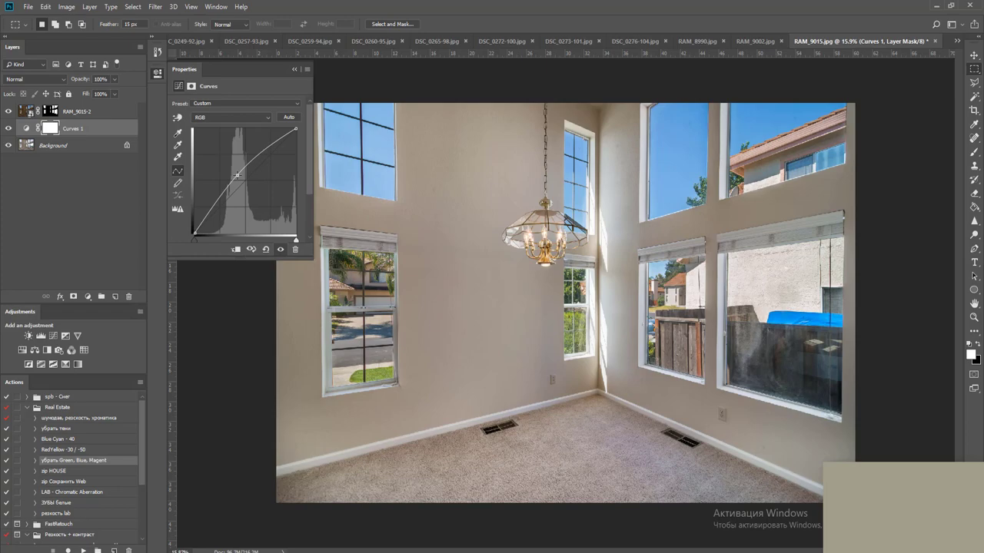
pyautogui.hotkey('ctrl', 'shift', 'e')
# Remove two blemishes from the upper wall between the upper left window and the chandelier chain with the Spot Healing Brush
pyautogui.press('j')
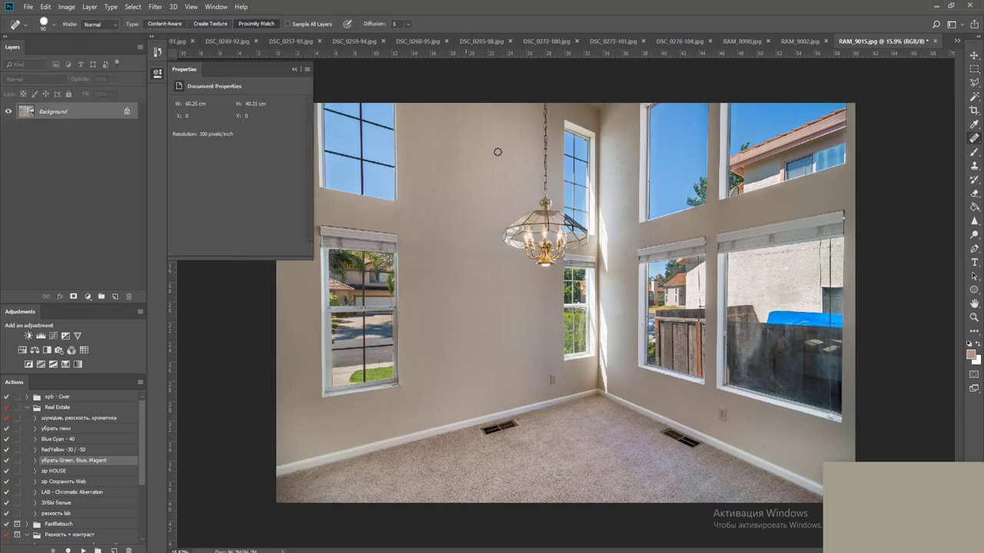
pyautogui.click(693, 5)
pyautogui.scroll(12, 755, 237)
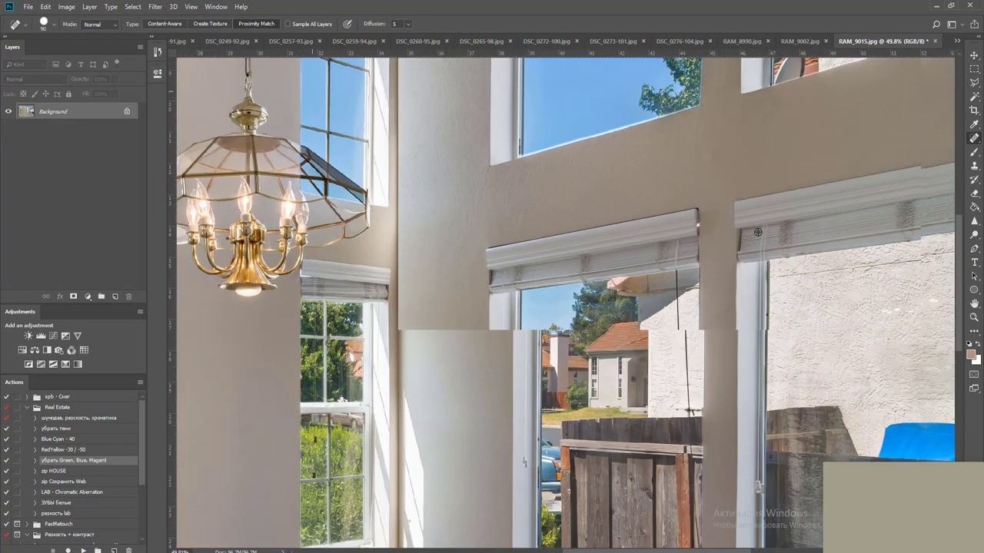
pyautogui.moveTo(523, 209); pyautogui.dragTo(554, 361)
pyautogui.hotkey('ctrl', 'r')
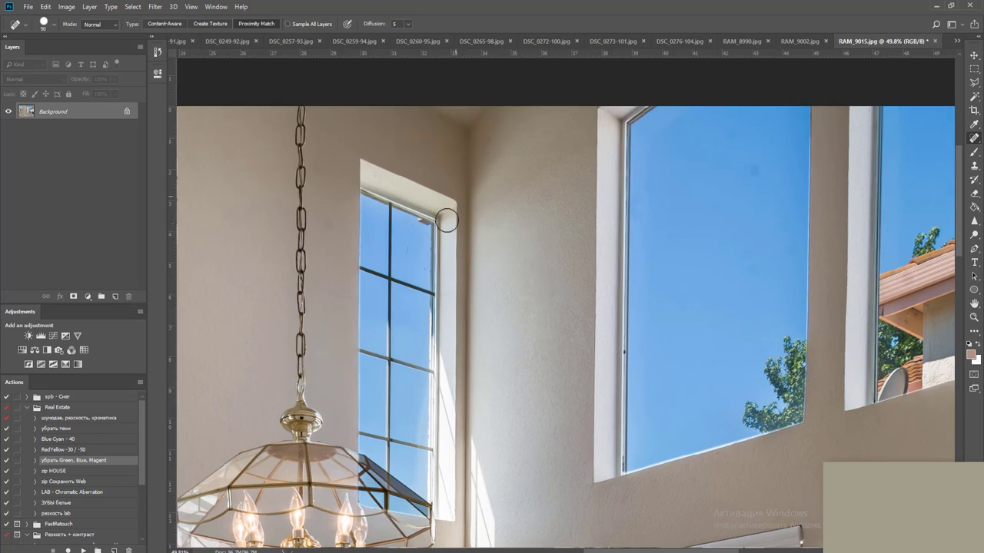
pyautogui.moveTo(540, 364); pyautogui.dragTo(571, 201)
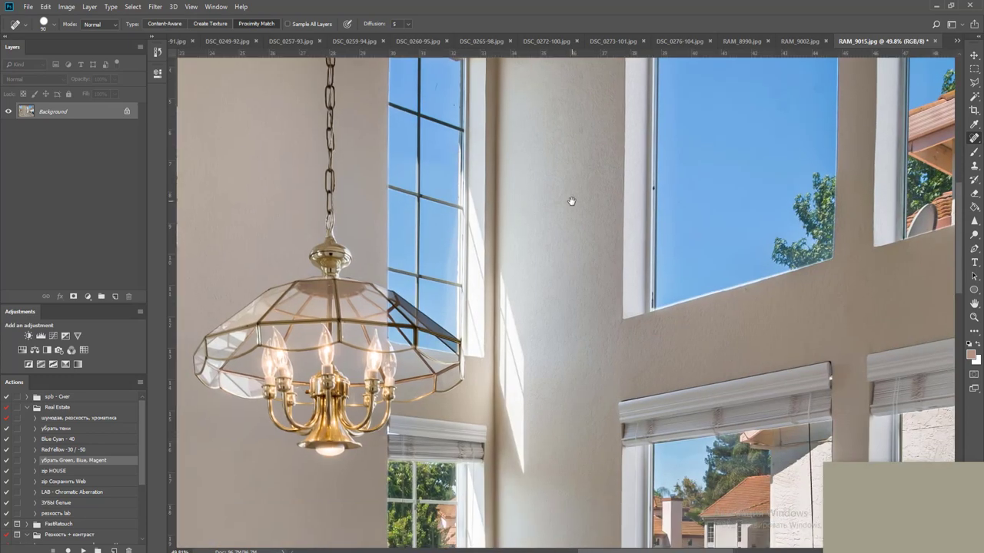
pyautogui.moveTo(364, 245); pyautogui.dragTo(533, 448)
pyautogui.moveTo(285, 334); pyautogui.dragTo(488, 371)
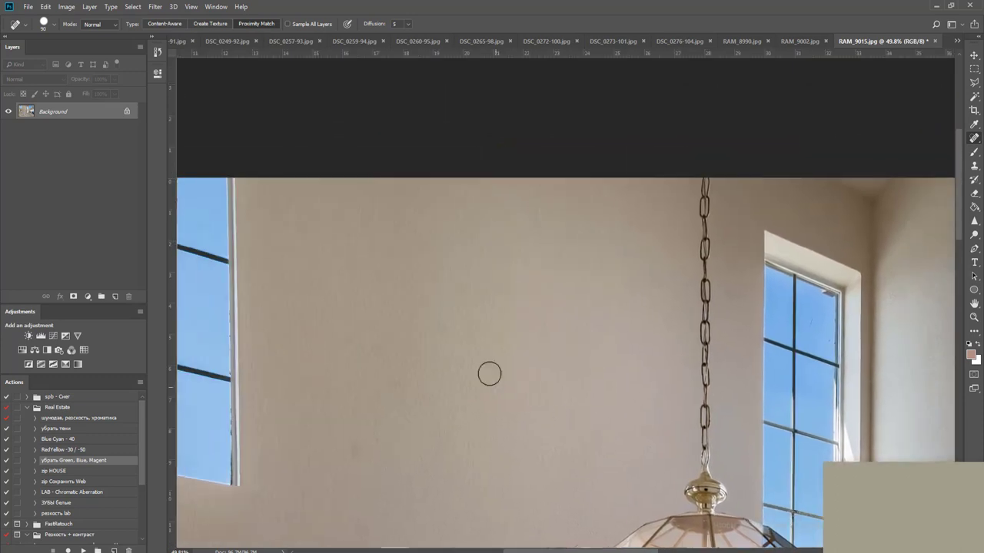
pyautogui.click(444, 330)
pyautogui.click(382, 350)
# Check the wall around the left windows for blemishes and heal a spot on the wall beside the narrow lower window
pyautogui.moveTo(433, 455)
pyautogui.mouseDown()
pyautogui.moveTo(498, 232)
pyautogui.moveTo(619, 369)
pyautogui.moveTo(707, 377)
pyautogui.mouseUp()
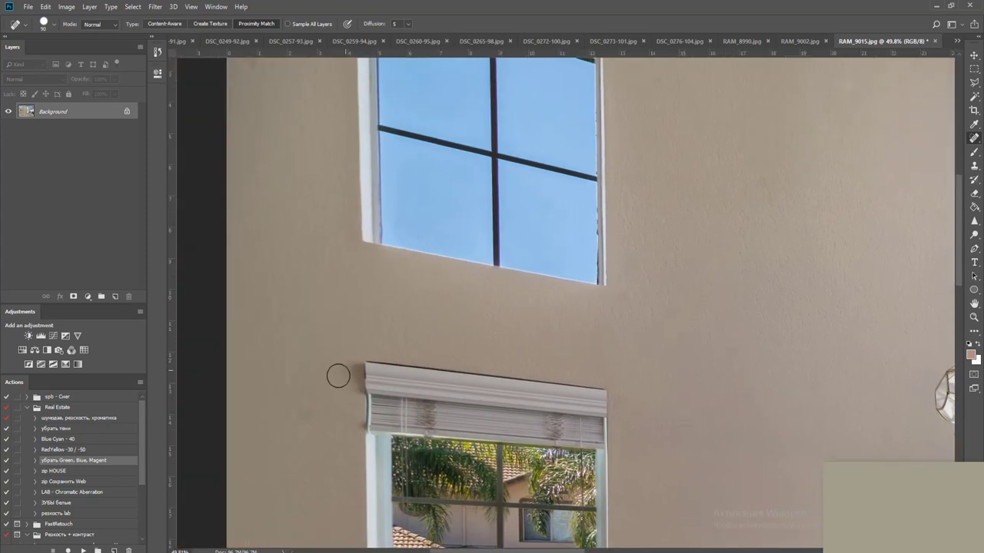
pyautogui.scroll(5, 320, 411)
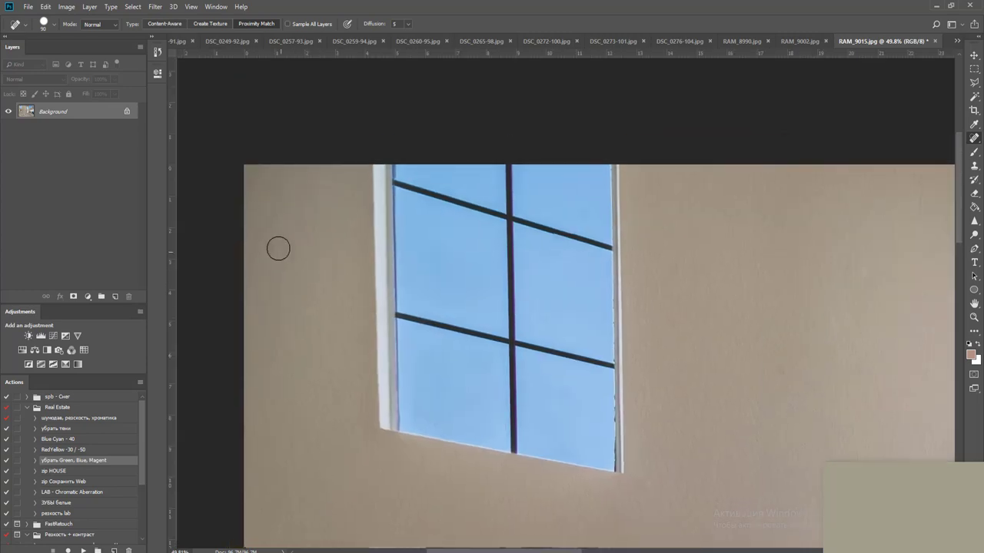
pyautogui.moveTo(326, 482); pyautogui.dragTo(319, 281)
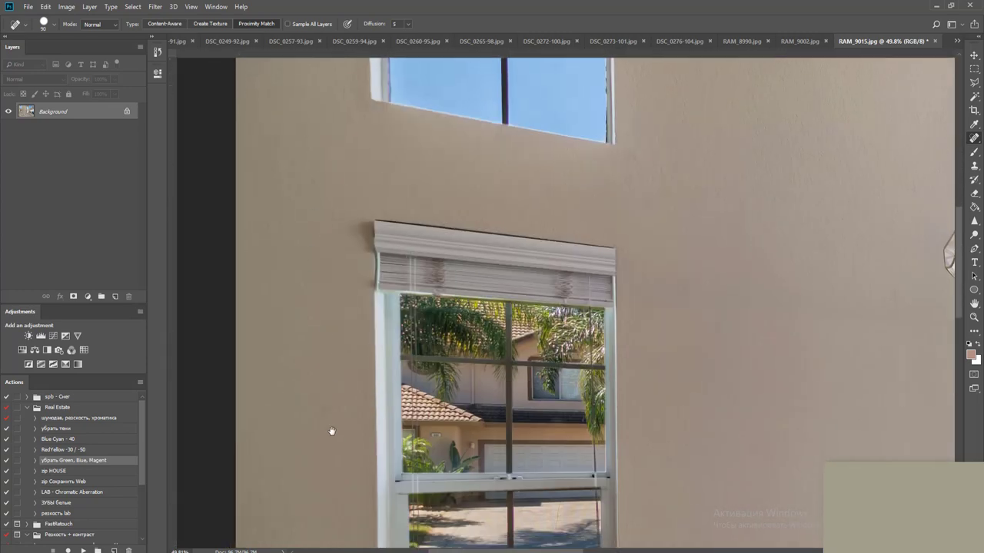
pyautogui.moveTo(331, 430); pyautogui.dragTo(312, 277)
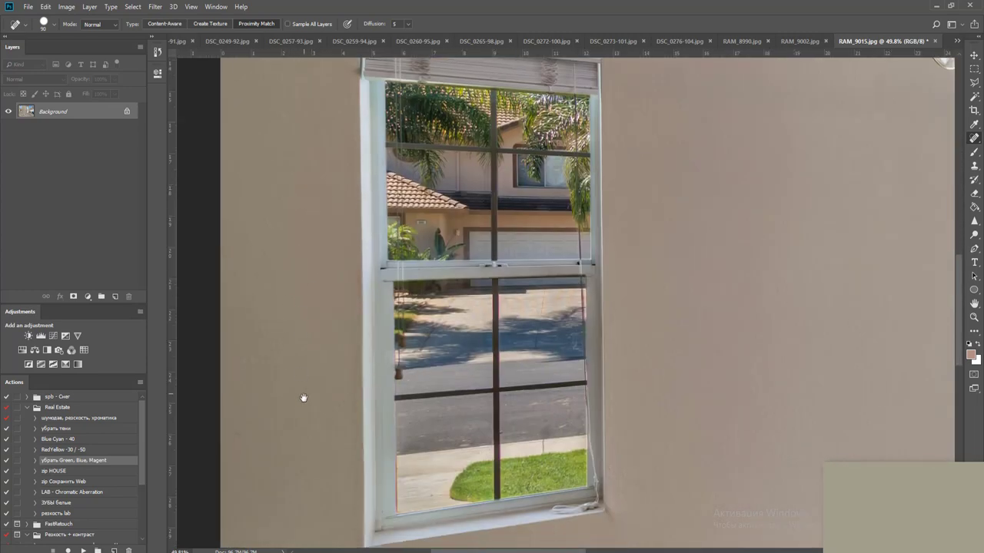
pyautogui.moveTo(303, 411); pyautogui.dragTo(297, 275)
pyautogui.moveTo(339, 427); pyautogui.dragTo(325, 351)
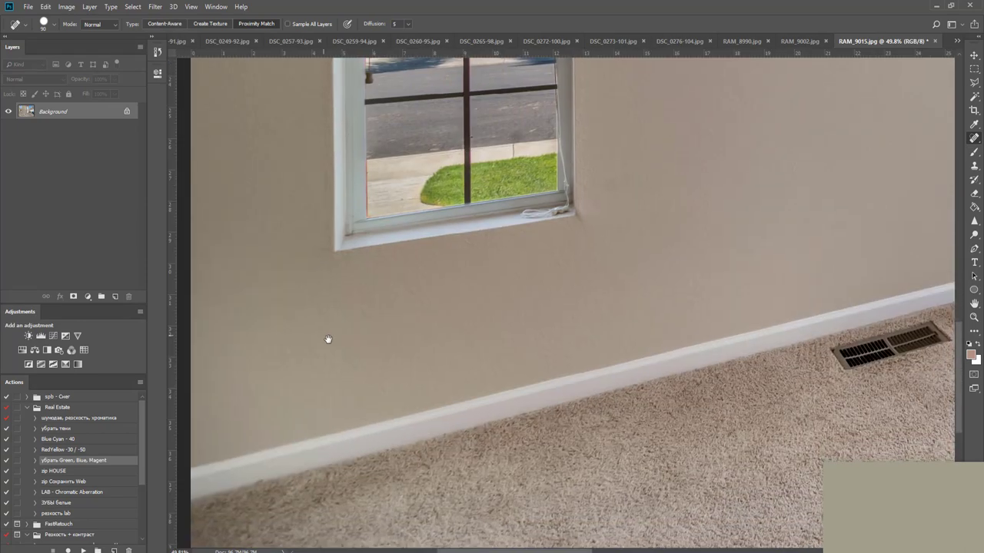
pyautogui.moveTo(654, 314); pyautogui.dragTo(450, 399)
pyautogui.moveTo(581, 353); pyautogui.dragTo(433, 428)
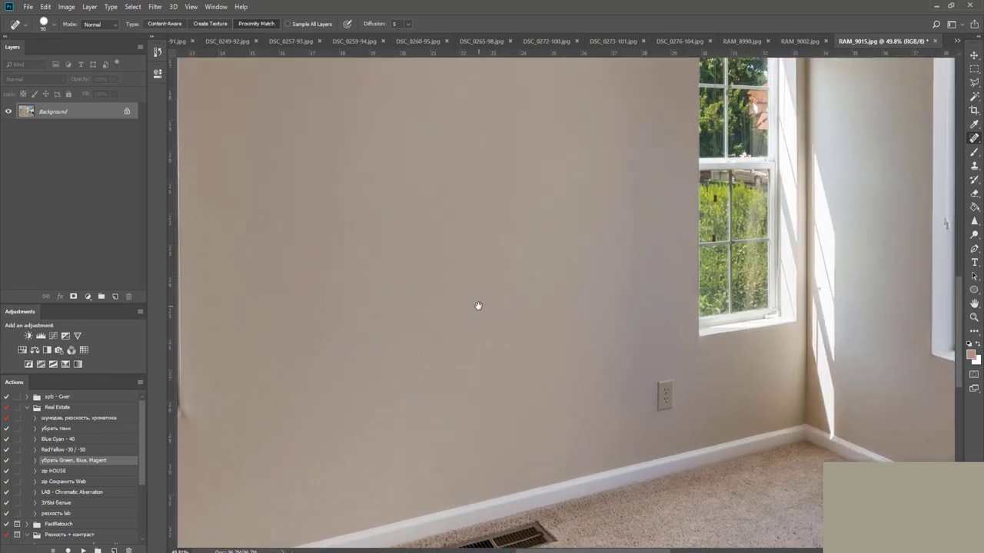
pyautogui.moveTo(479, 305); pyautogui.dragTo(448, 432)
pyautogui.click(592, 318)
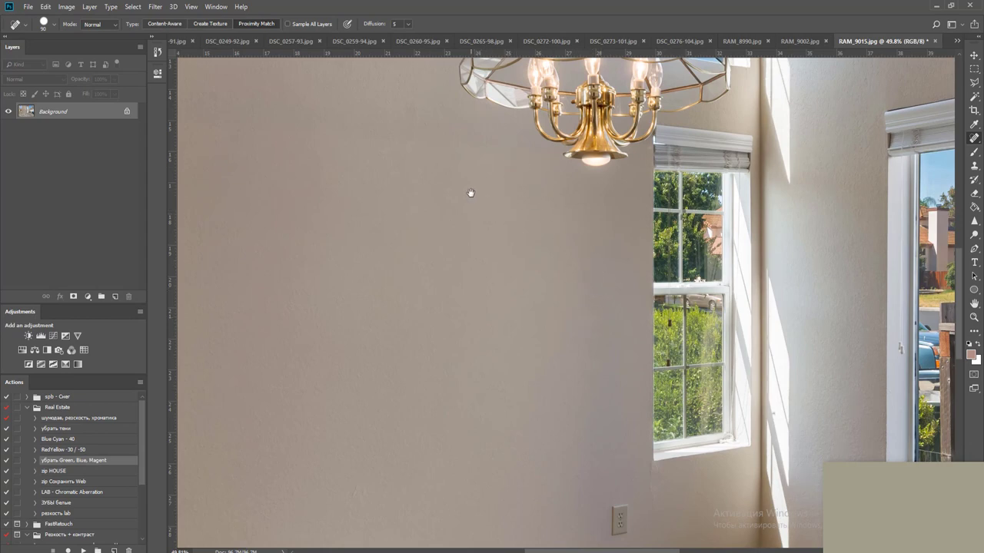
# Heal a blemish on the wall strip at the photo's right edge, beside the upper window with the tiled roof
pyautogui.moveTo(467, 193); pyautogui.dragTo(522, 404)
pyautogui.moveTo(455, 307); pyautogui.dragTo(463, 338)
pyautogui.moveTo(502, 392); pyautogui.dragTo(184, 323)
pyautogui.moveTo(871, 156)
pyautogui.mouseDown()
pyautogui.moveTo(815, 213)
pyautogui.moveTo(571, 345)
pyautogui.moveTo(578, 395)
pyautogui.moveTo(523, 396)
pyautogui.mouseUp()
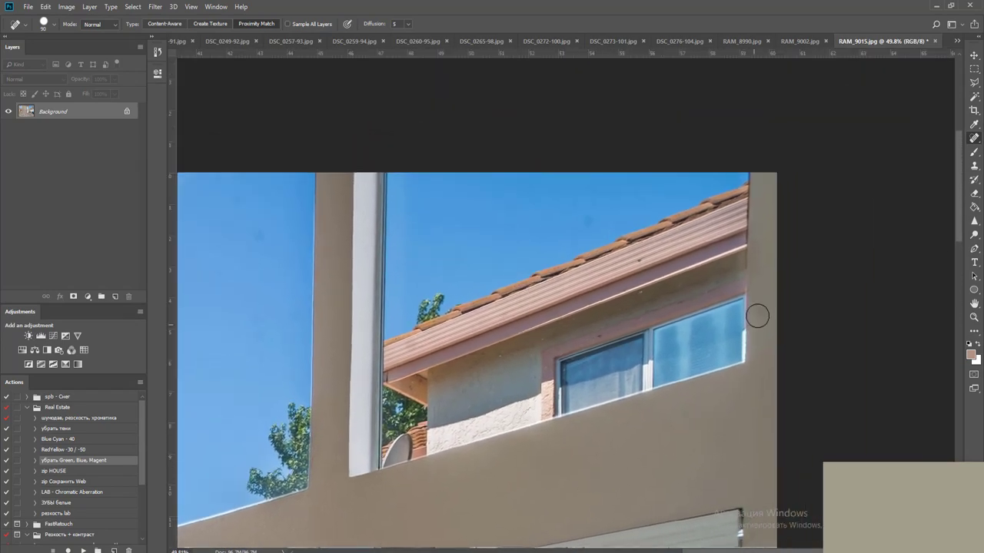
pyautogui.click(764, 322)
# Heal the blemishes on the upper wall between the narrow window and the tall sky window, including its corner near the ceiling
pyautogui.moveTo(687, 430); pyautogui.dragTo(724, 391)
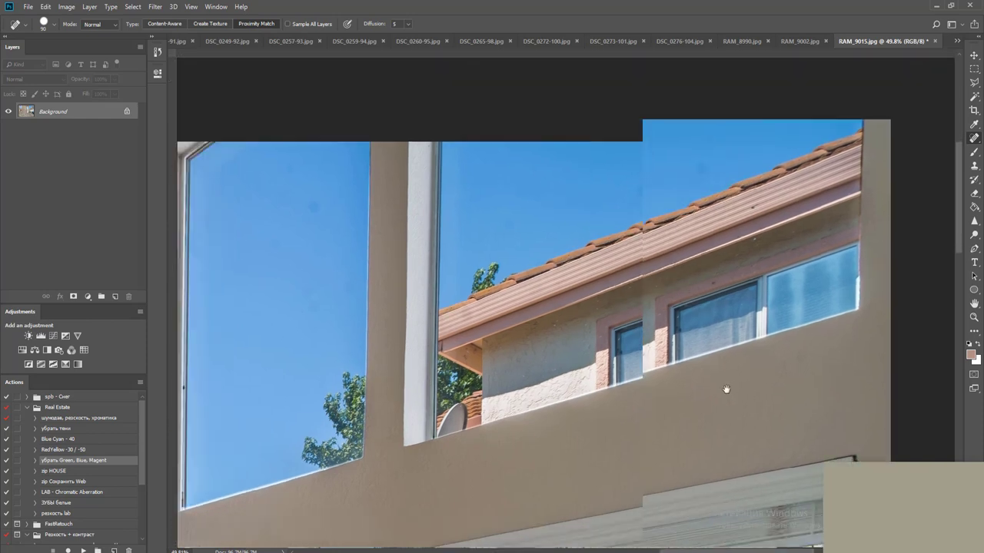
pyautogui.moveTo(444, 160); pyautogui.dragTo(451, 179)
pyautogui.moveTo(536, 355); pyautogui.dragTo(758, 377)
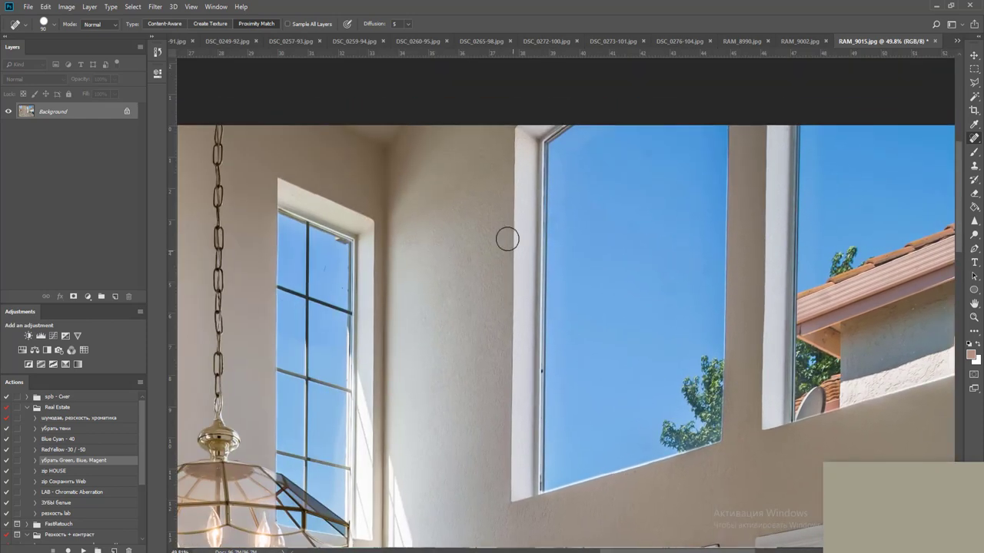
pyautogui.moveTo(466, 204); pyautogui.dragTo(465, 209)
pyautogui.click(458, 247)
pyautogui.click(463, 265)
pyautogui.click(390, 164)
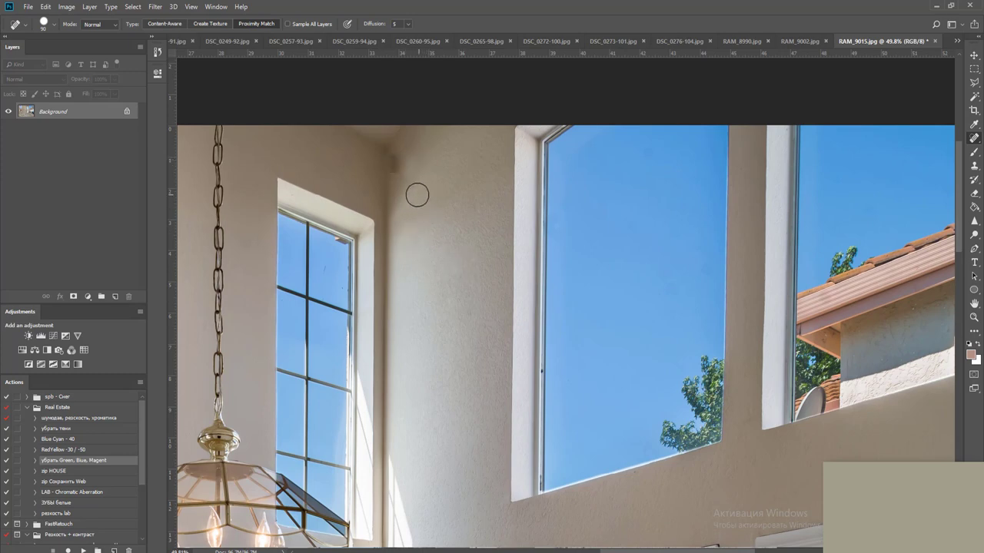
# Clean up the dark smudge along the wall corner beside the narrow upper window with the Clone Stamp at 60% opacity
pyautogui.press('s')
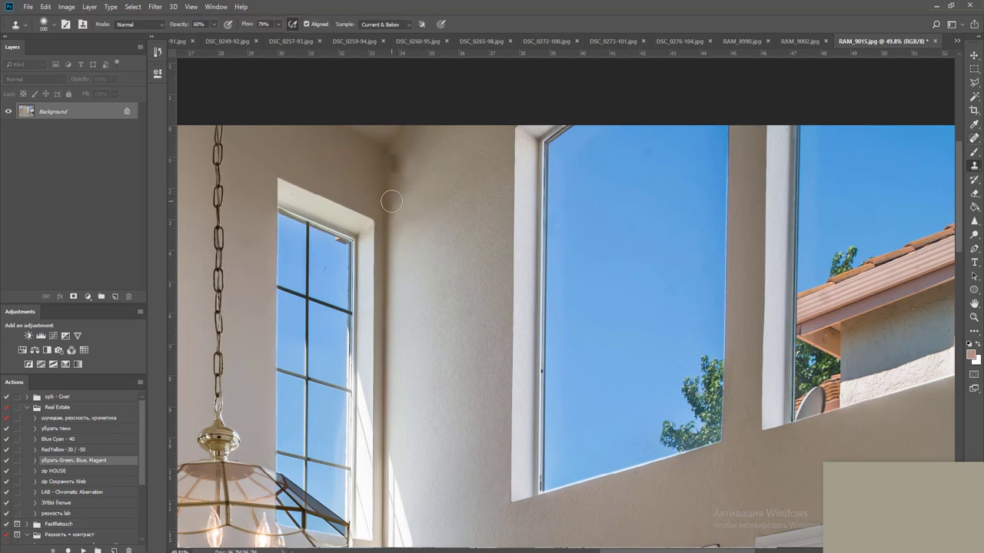
pyautogui.scroll(2, 392, 202)
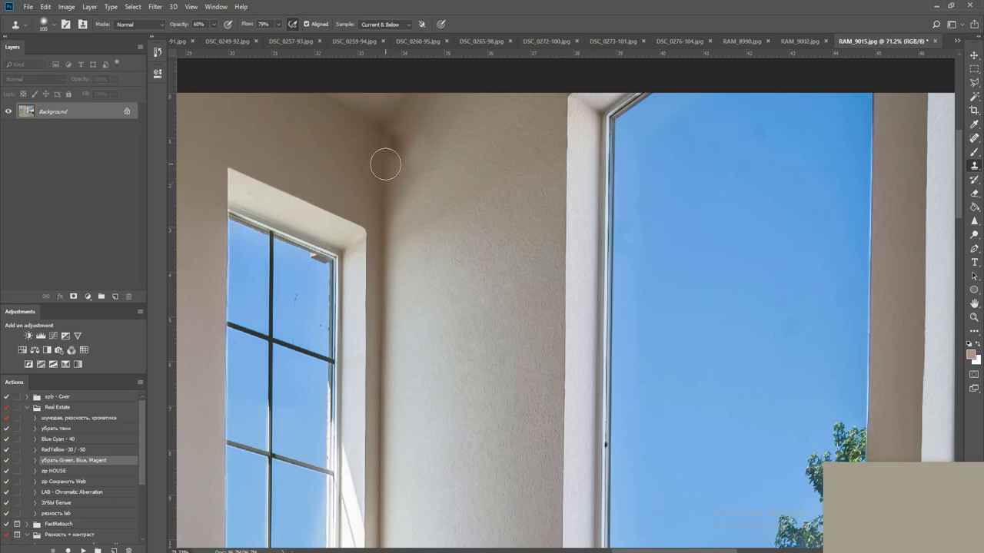
pyautogui.moveTo(385, 163)
pyautogui.mouseDown()
pyautogui.moveTo(386, 146)
pyautogui.moveTo(420, 130)
pyautogui.moveTo(394, 181)
pyautogui.mouseUp()
pyautogui.click(389, 209)
pyautogui.keyDown('alt'); pyautogui.click(439, 105); pyautogui.keyUp('alt')
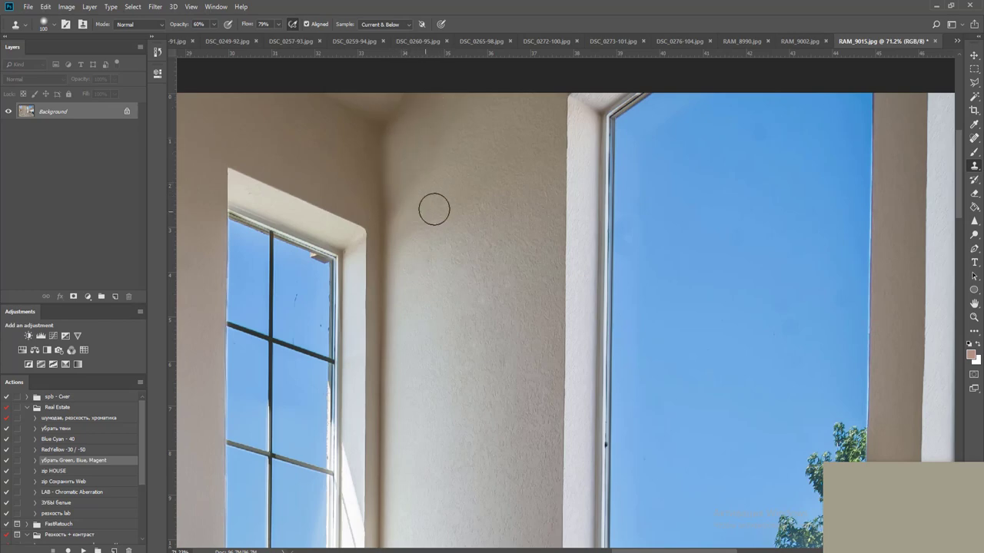
# Heal the spots on the lower wall below the large window, between the outlet and the baseboard
pyautogui.scroll(-3, 464, 171)
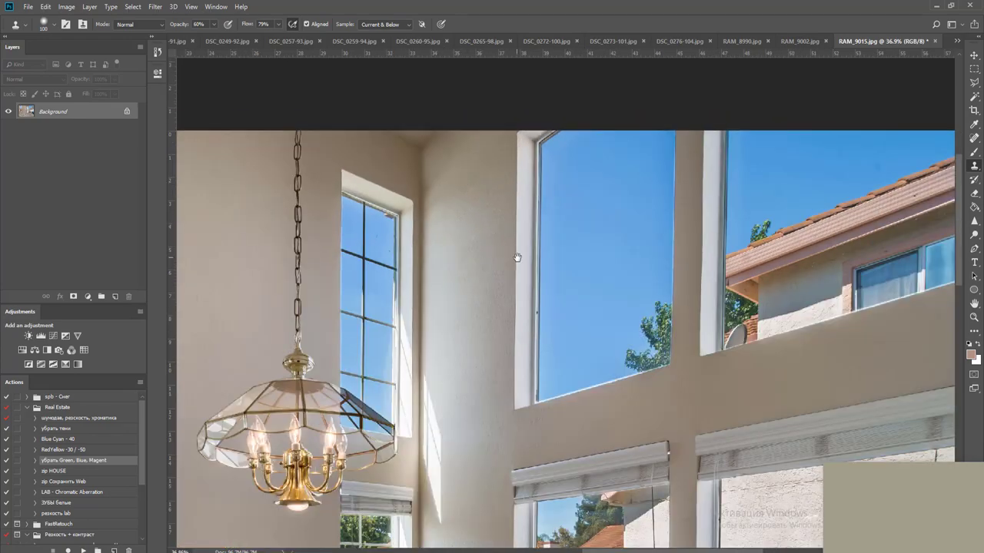
pyautogui.moveTo(527, 323); pyautogui.dragTo(423, 203)
pyautogui.moveTo(460, 340)
pyautogui.mouseDown()
pyautogui.moveTo(418, 139)
pyautogui.moveTo(477, 184)
pyautogui.mouseUp()
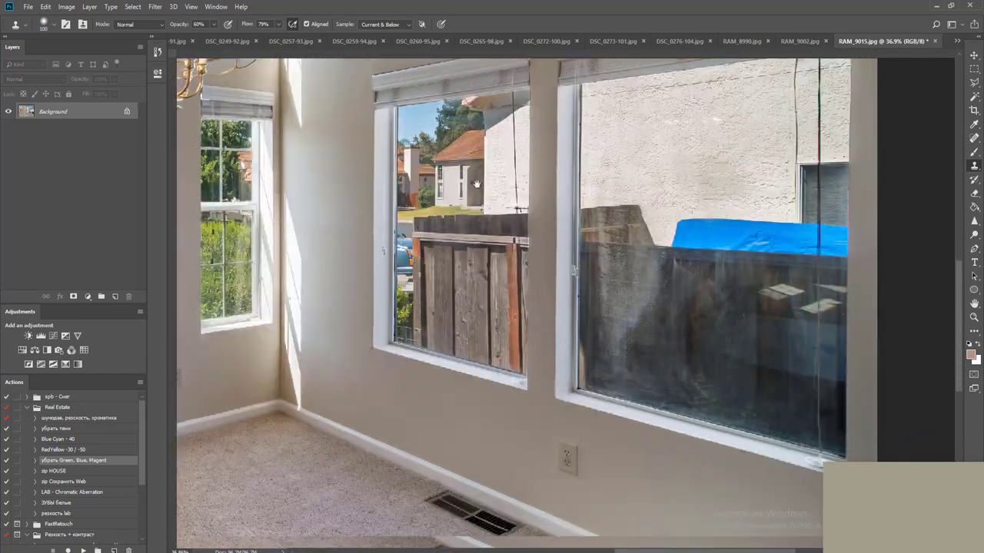
pyautogui.moveTo(542, 360); pyautogui.dragTo(481, 248)
pyautogui.press('j')
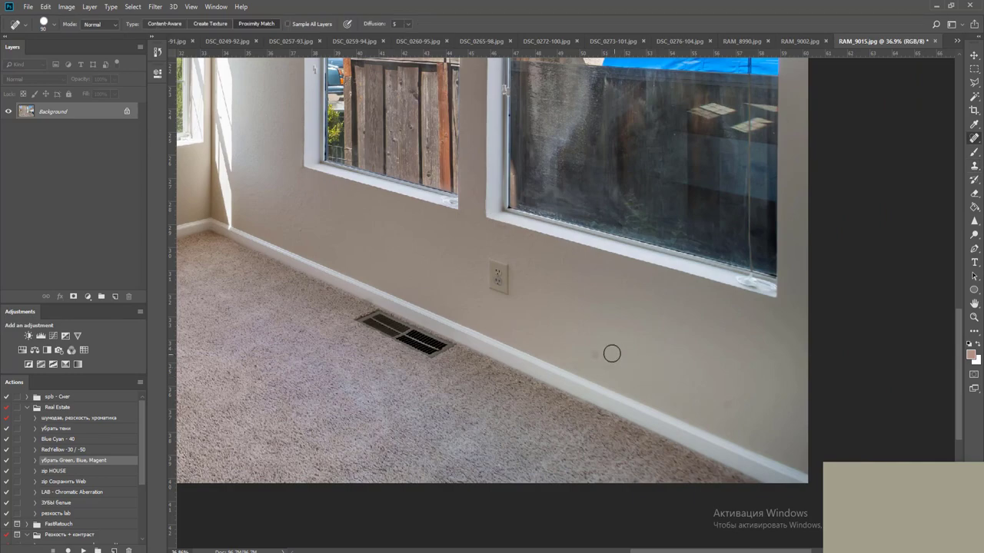
pyautogui.click(598, 355)
pyautogui.moveTo(578, 331); pyautogui.dragTo(577, 345)
# Check the wall below the left windows, save the changes to RAM_9015.jpg and close it
pyautogui.moveTo(350, 338); pyautogui.dragTo(668, 294)
pyautogui.moveTo(519, 255)
pyautogui.mouseDown()
pyautogui.moveTo(643, 364)
pyautogui.moveTo(706, 382)
pyautogui.mouseUp()
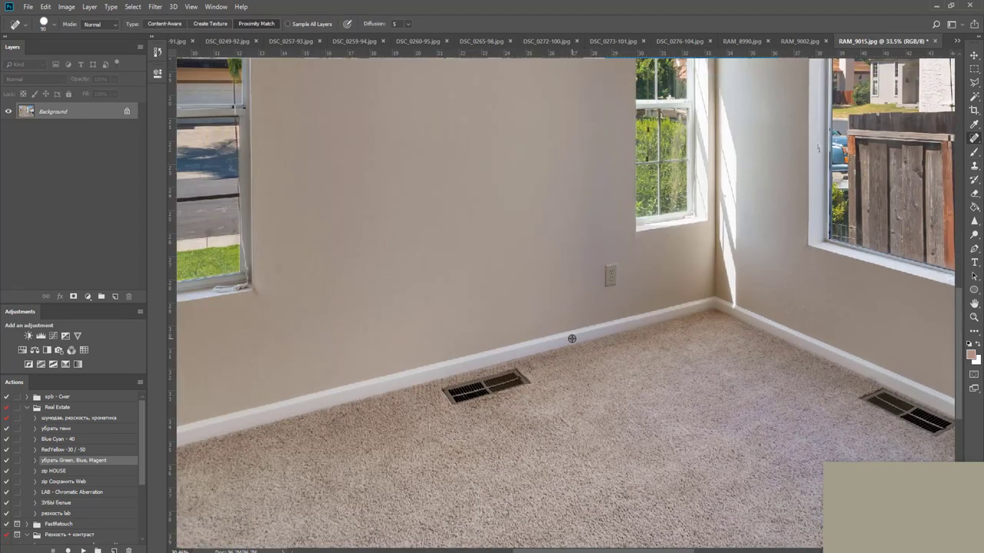
pyautogui.scroll(-6, 571, 338)
pyautogui.hotkey('ctrl', 'w')
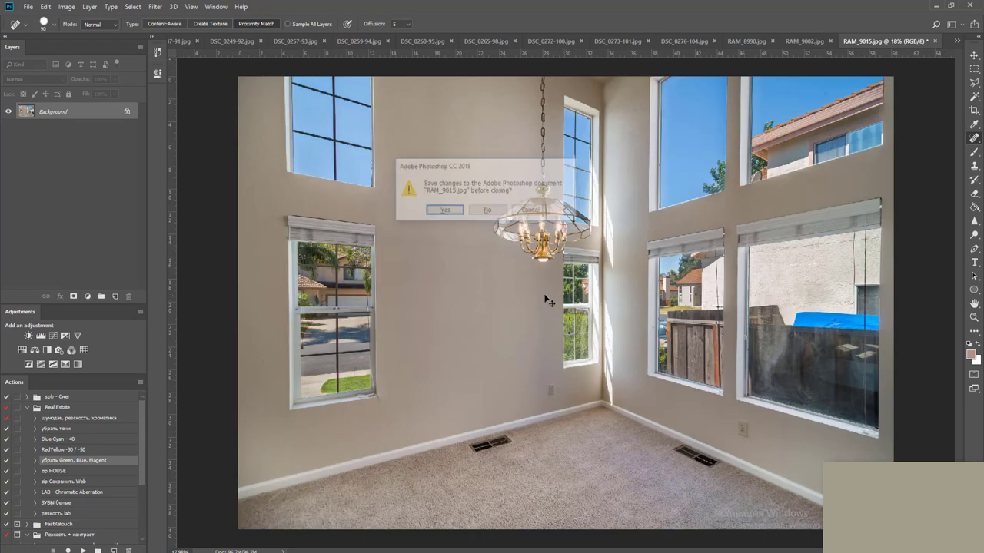
pyautogui.press('Return')
pyautogui.press('Return')
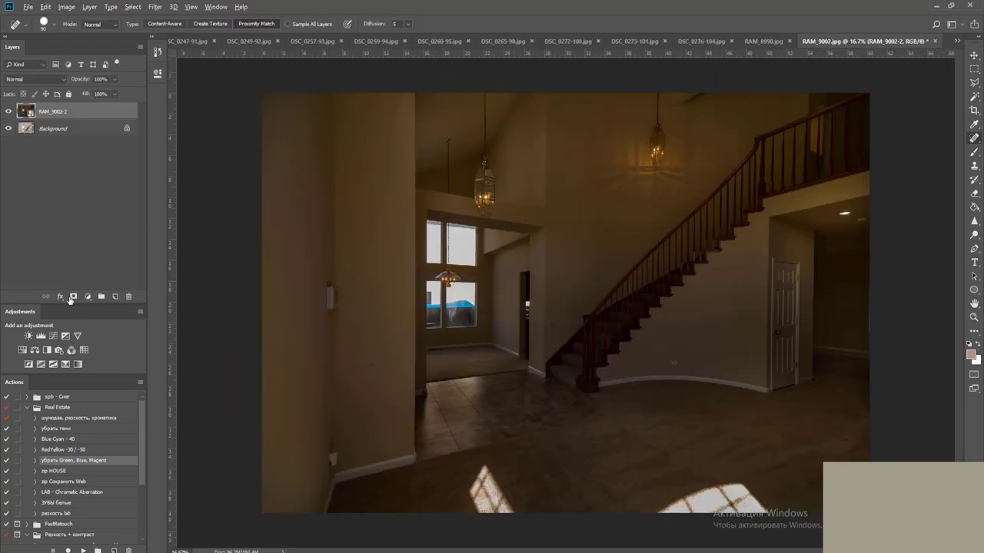
# Hide the RAM_9002-2 layer with a black mask and outline the upper-left window pane with the Polygonal Lasso
pyautogui.keyDown('alt'); pyautogui.click(73, 296); pyautogui.keyUp('alt')
pyautogui.press('z')
pyautogui.moveTo(427, 207)
pyautogui.mouseDown()
pyautogui.moveTo(456, 257)
pyautogui.moveTo(507, 271)
pyautogui.mouseUp()
pyautogui.press('l')
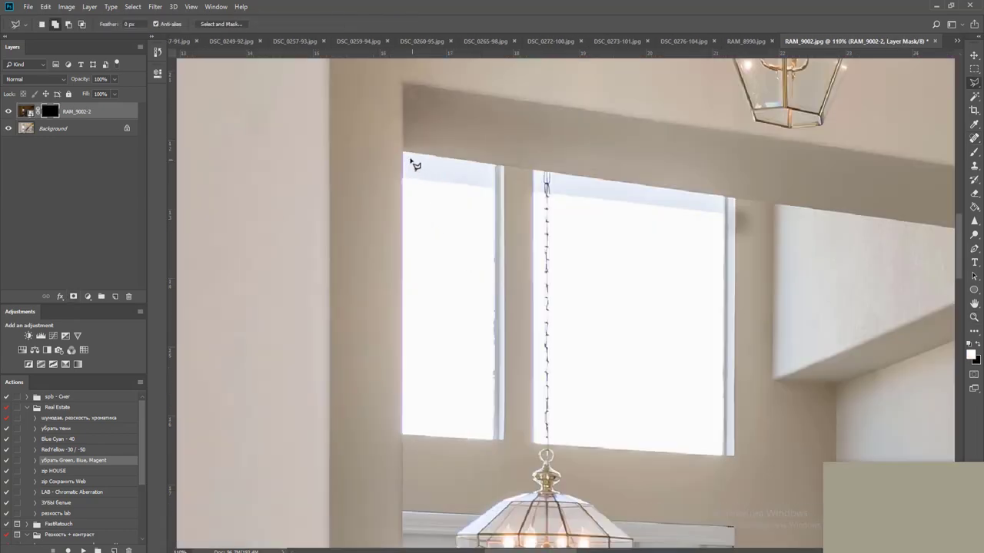
pyautogui.click(401, 434)
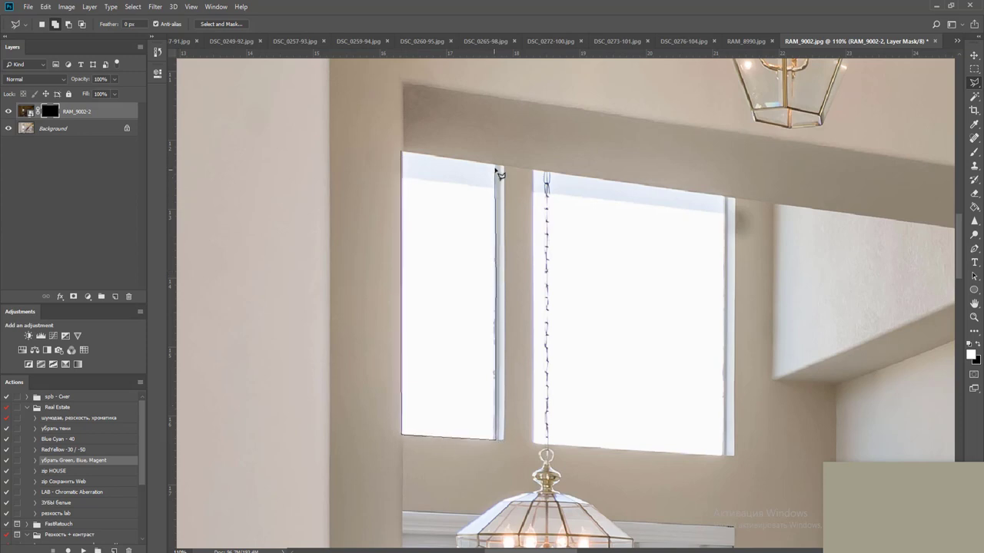
pyautogui.doubleClick(499, 167)
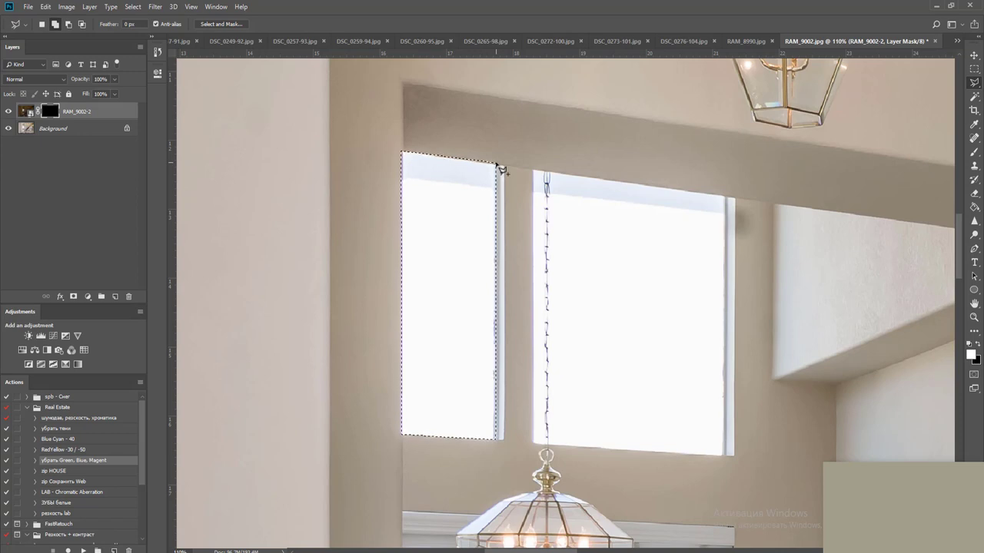
# Add the upper-right window pane behind the chandelier chain to the pane selection
pyautogui.hscroll(3, 575, 198)
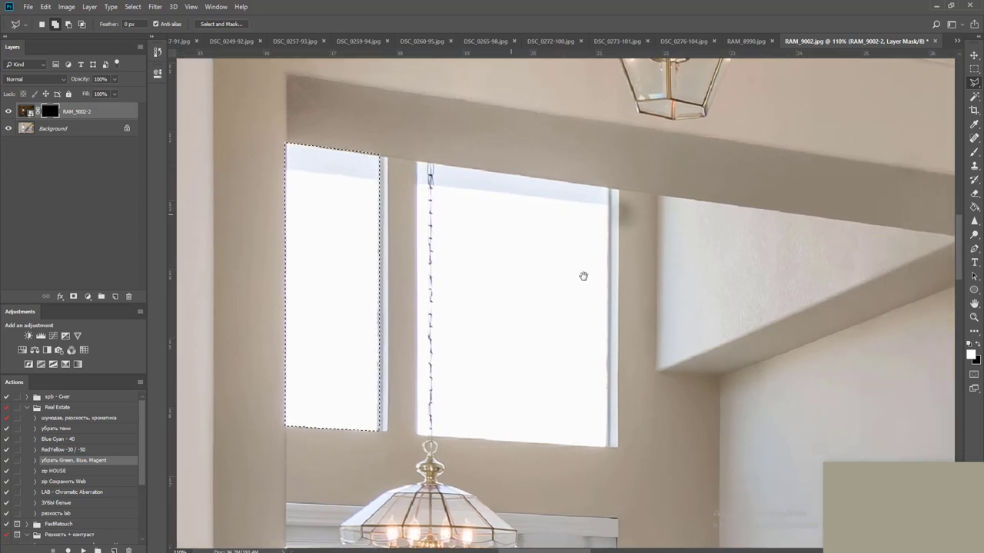
pyautogui.hotkey('ctrl', 'd')
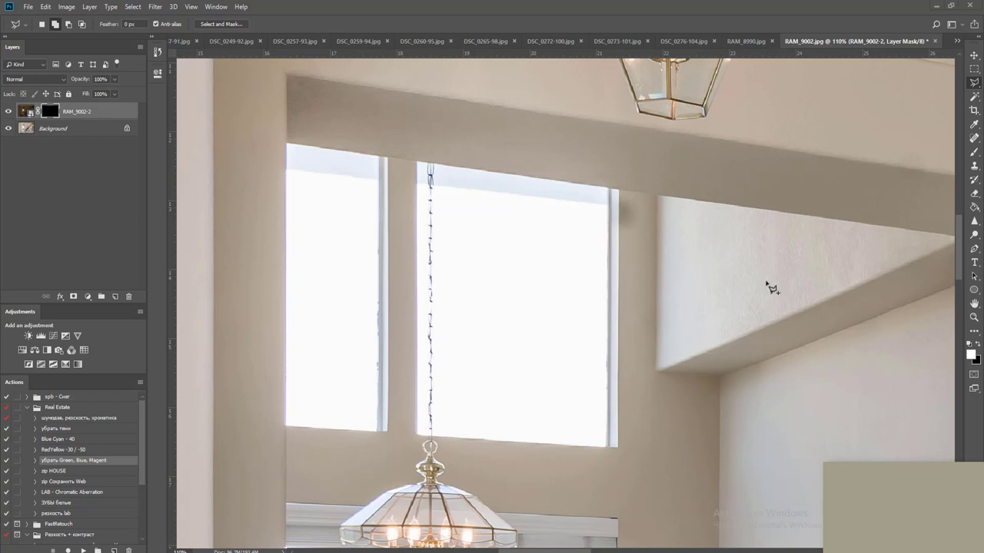
pyautogui.click(726, 4)
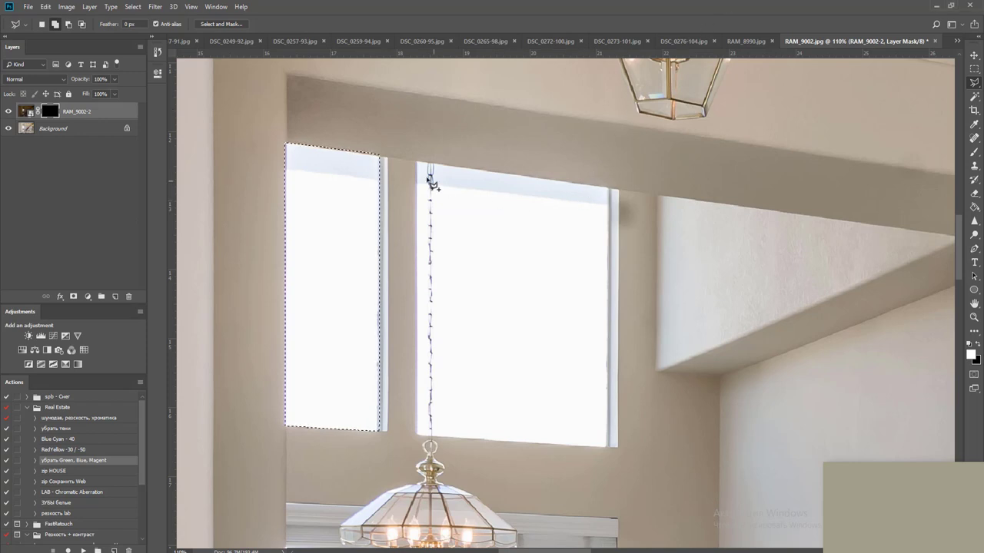
pyautogui.click(416, 162)
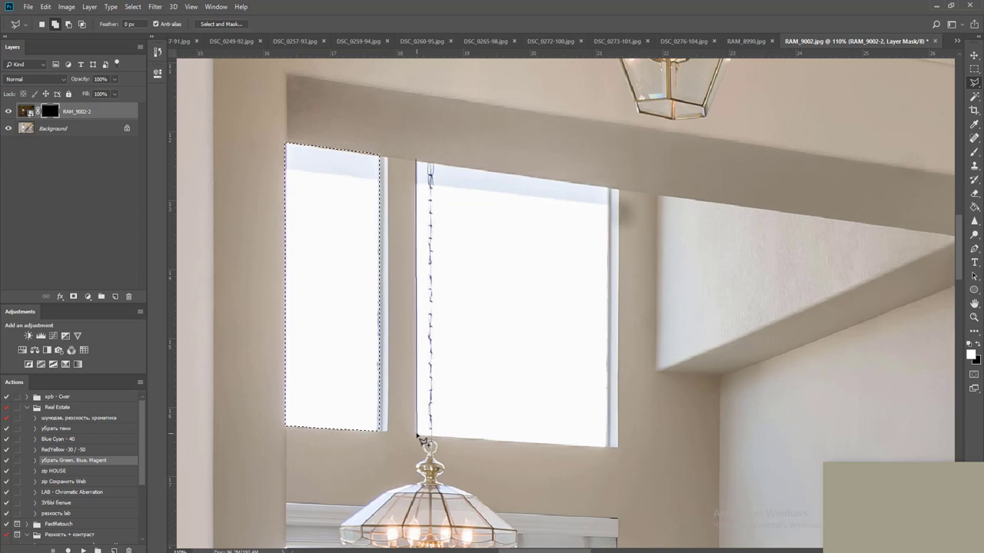
pyautogui.click(417, 436)
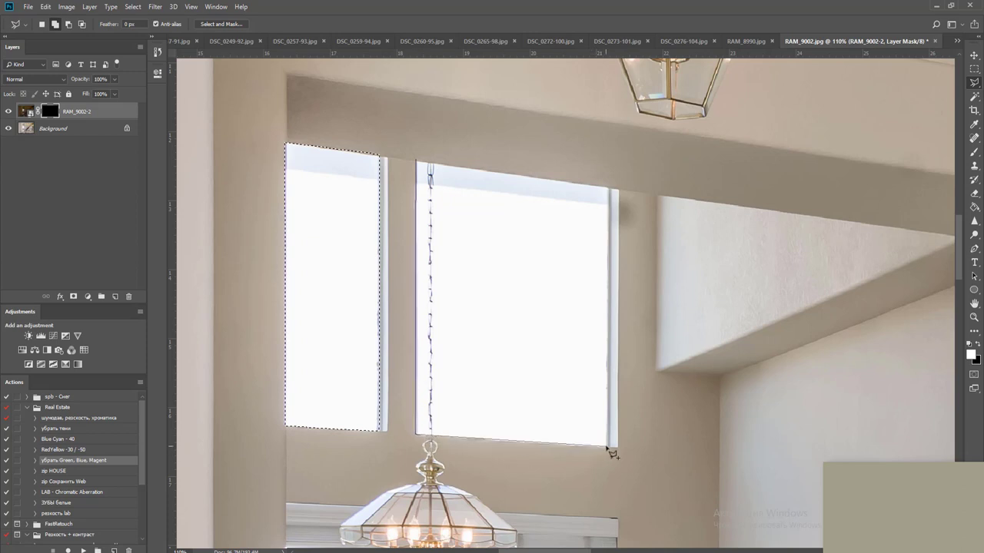
pyautogui.click(607, 447)
pyautogui.doubleClick(609, 189)
# Add the lower-left window pane, below its blind, to the selection
pyautogui.moveTo(599, 421); pyautogui.dragTo(580, 176)
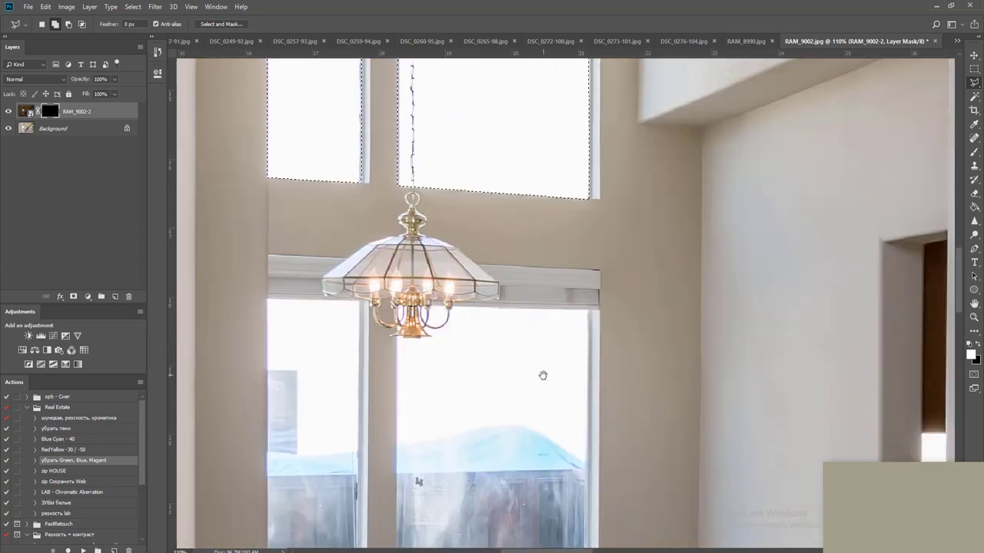
pyautogui.moveTo(542, 376); pyautogui.dragTo(638, 220)
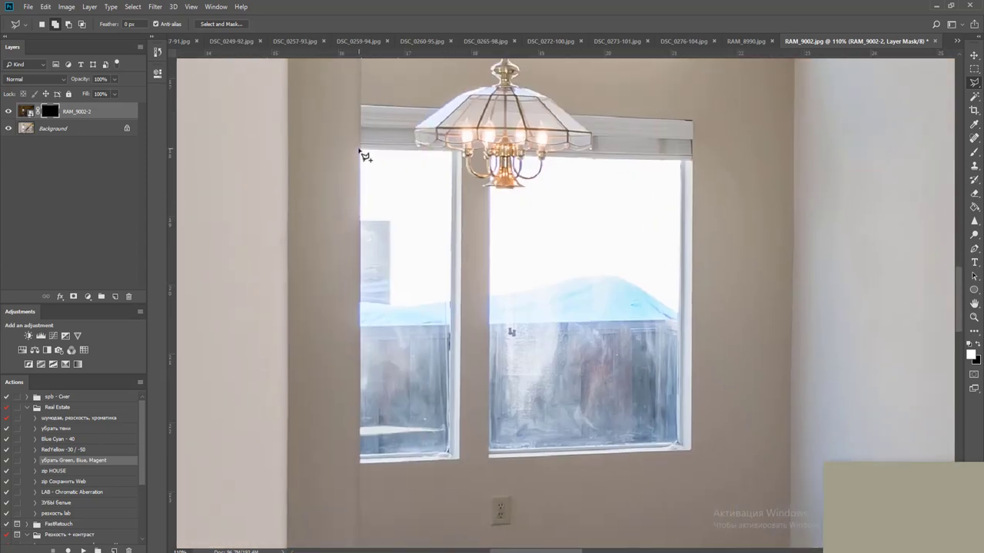
pyautogui.click(453, 150)
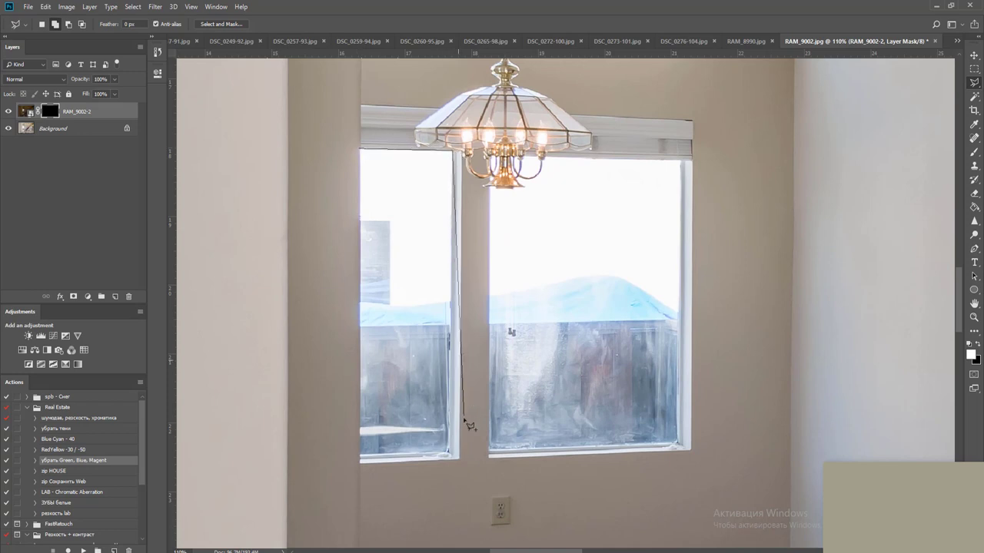
pyautogui.click(453, 459)
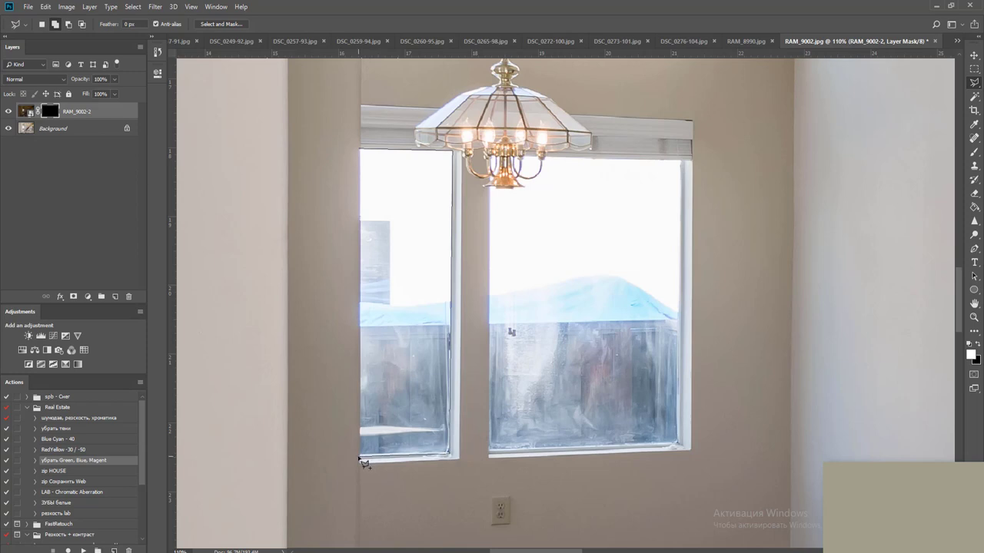
pyautogui.doubleClick(360, 459)
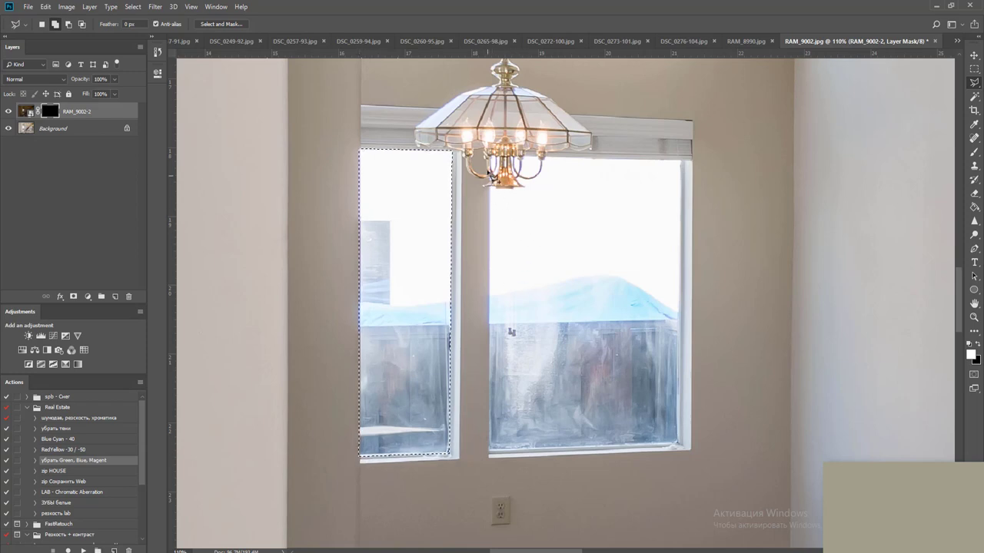
# Add the lower-right window pane beneath the chandelier to the selection
pyautogui.click(489, 154)
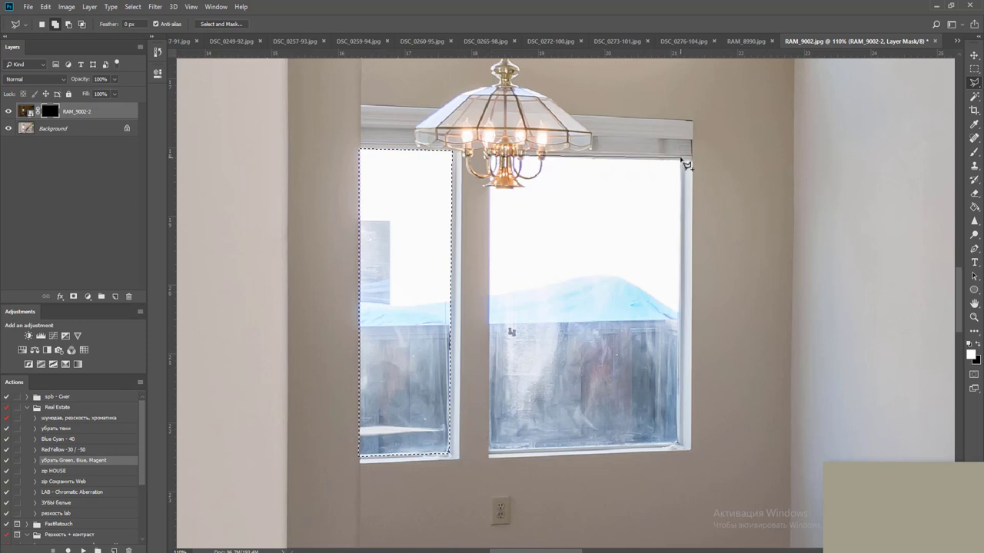
pyautogui.click(680, 159)
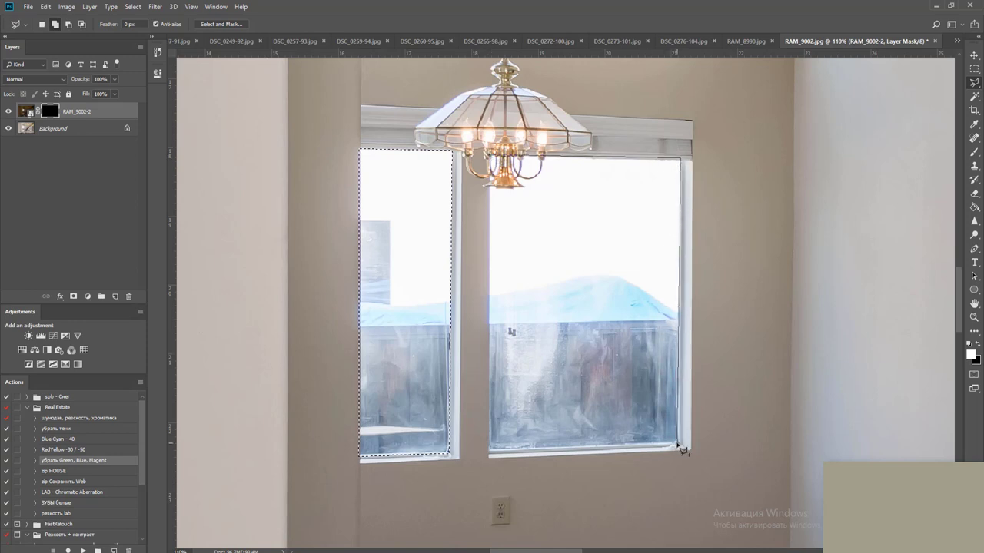
pyautogui.click(489, 445)
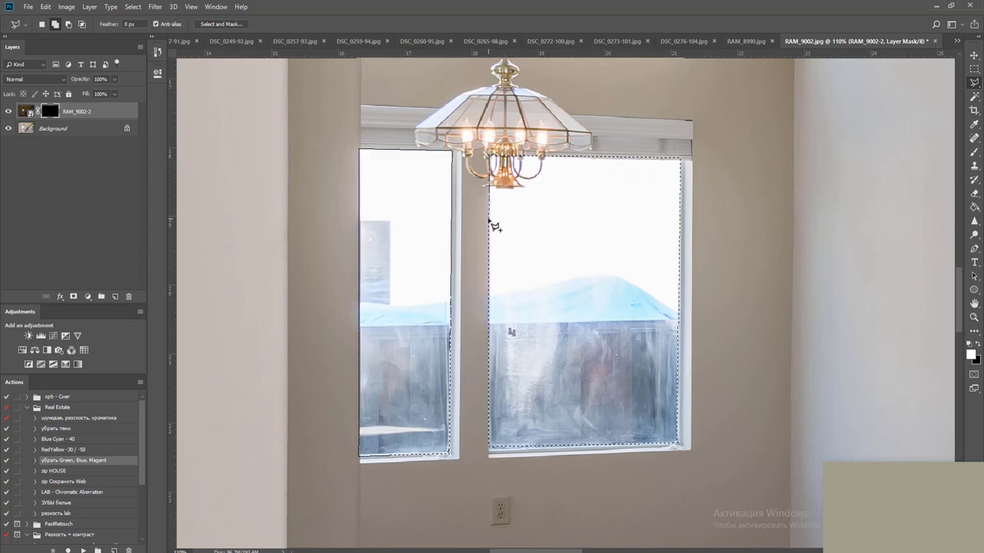
pyautogui.doubleClick(493, 222)
# Fill the selected panes with white on the RAM_9002-2 mask to bring in the darker window view, and deselect
pyautogui.scroll(-5, 597, 250)
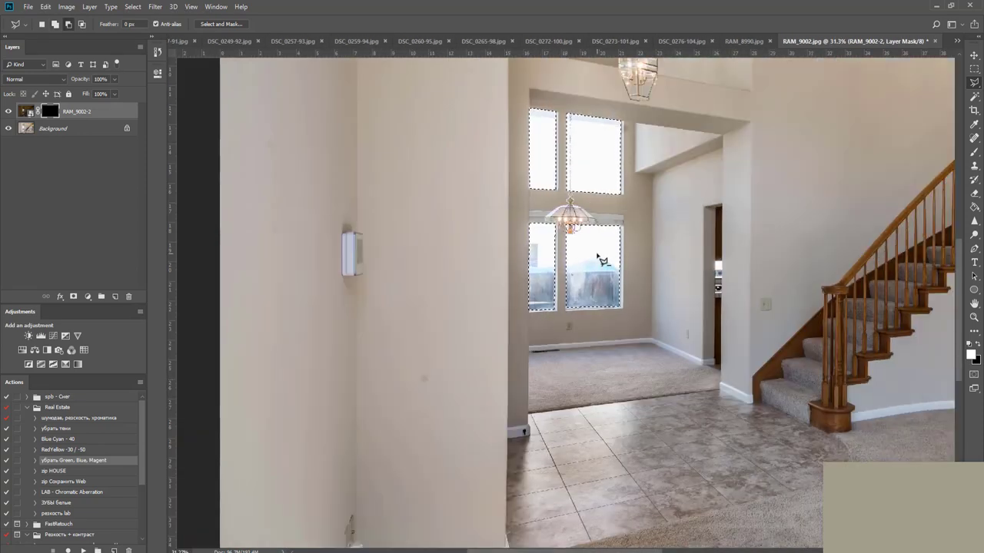
pyautogui.scroll(-3, 597, 256)
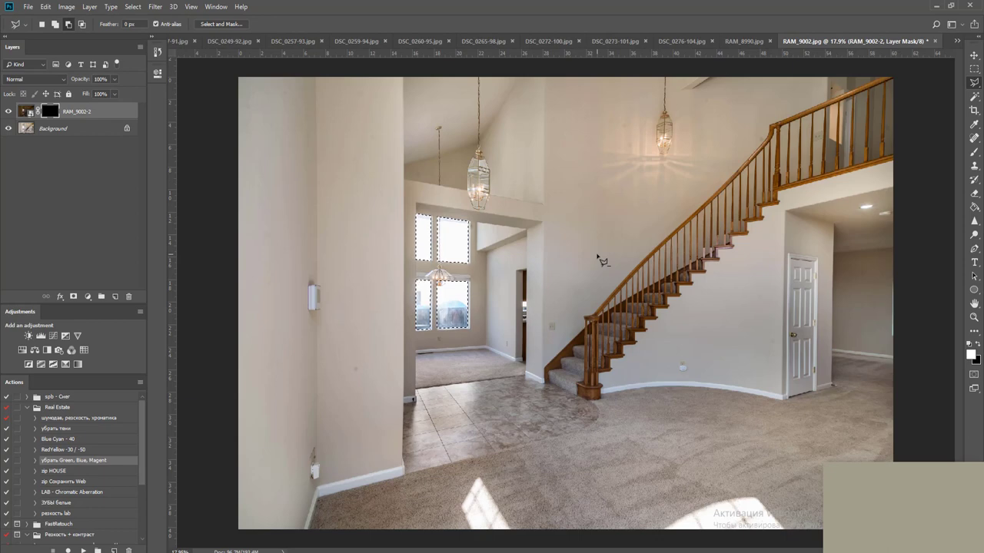
pyautogui.press('shift')
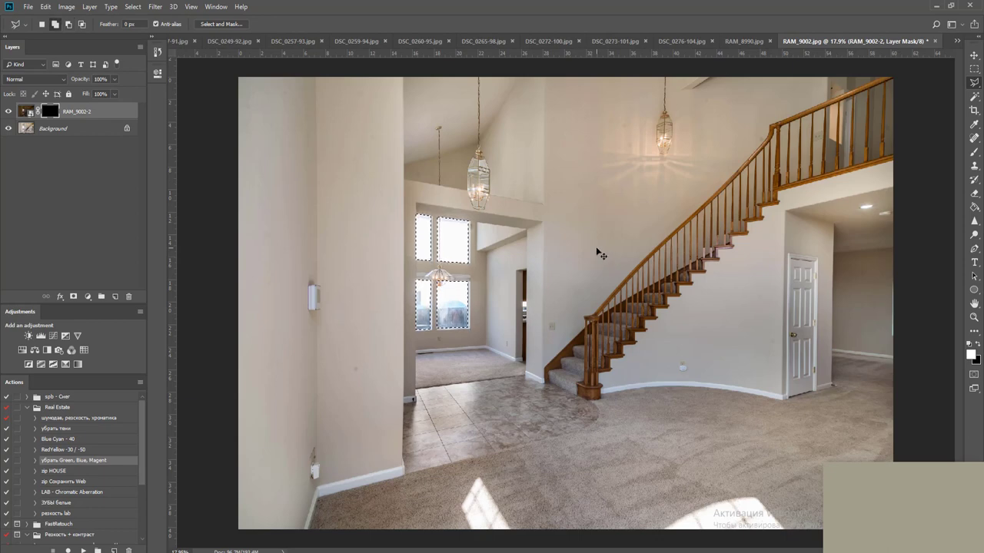
pyautogui.hotkey('alt', 'BackSpace')
pyautogui.scroll(1, 601, 254)
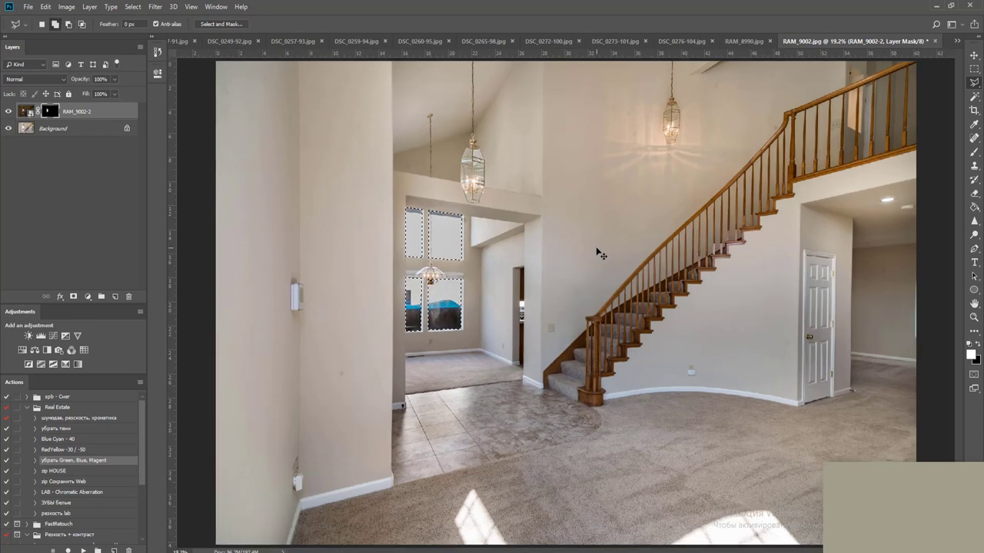
pyautogui.press('m')
pyautogui.hotkey('ctrl', 'd')
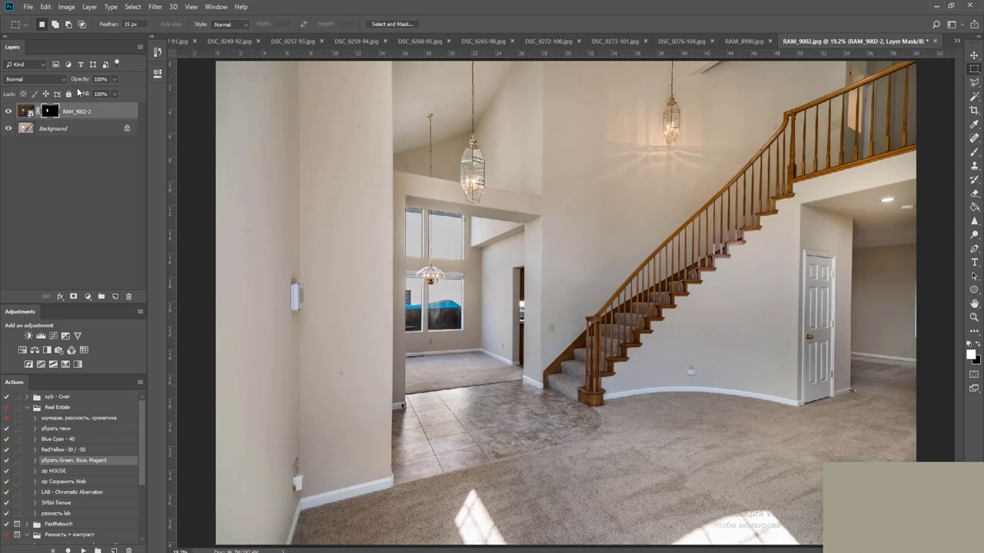
# Set the opacity of the RAM_9002-2 layer to 82%
pyautogui.click(116, 79)
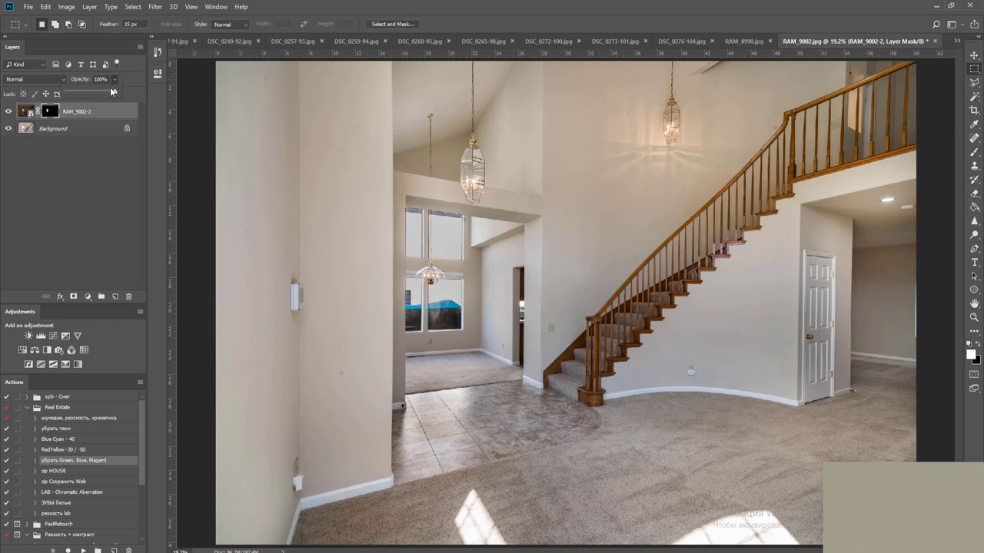
pyautogui.click(657, 3)
pyautogui.press('v')
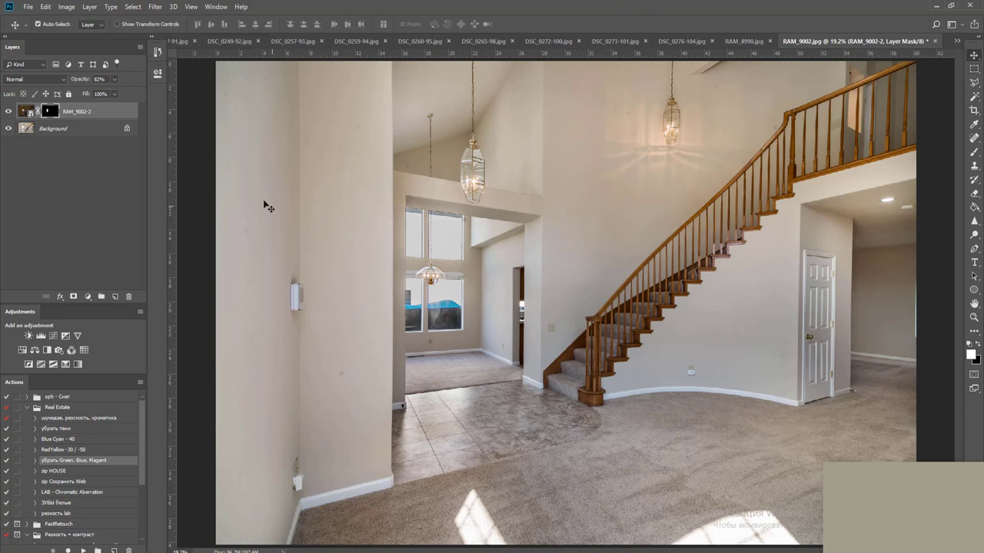
# Brighten the Background's midtones slightly with a Curves adjustment layer and merge all visible layers
pyautogui.click(88, 130)
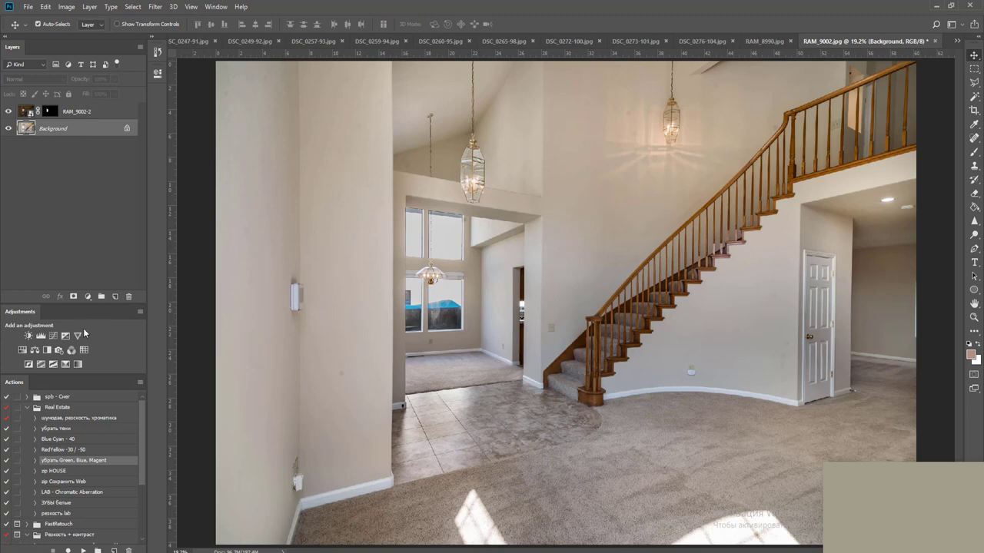
pyautogui.click(53, 336)
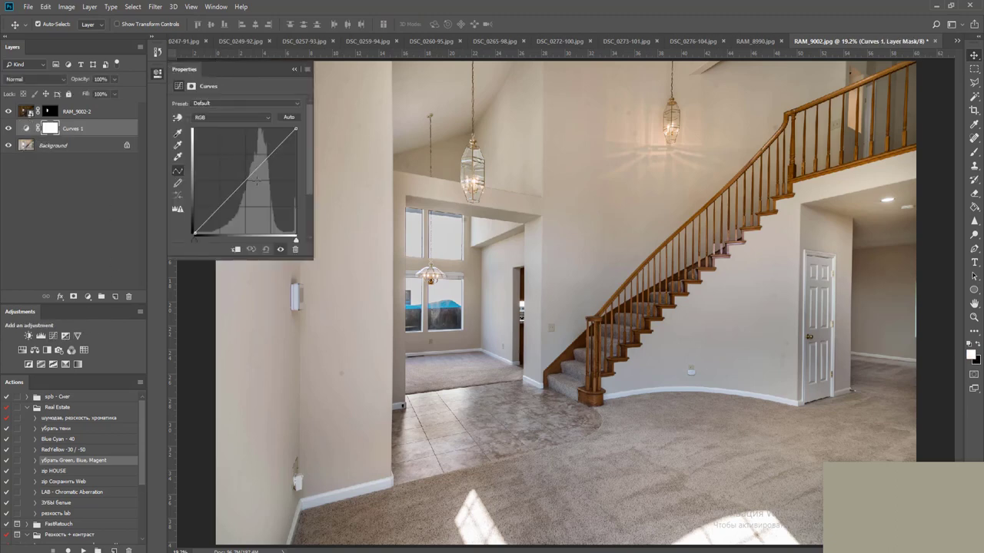
pyautogui.moveTo(249, 177); pyautogui.dragTo(245, 175)
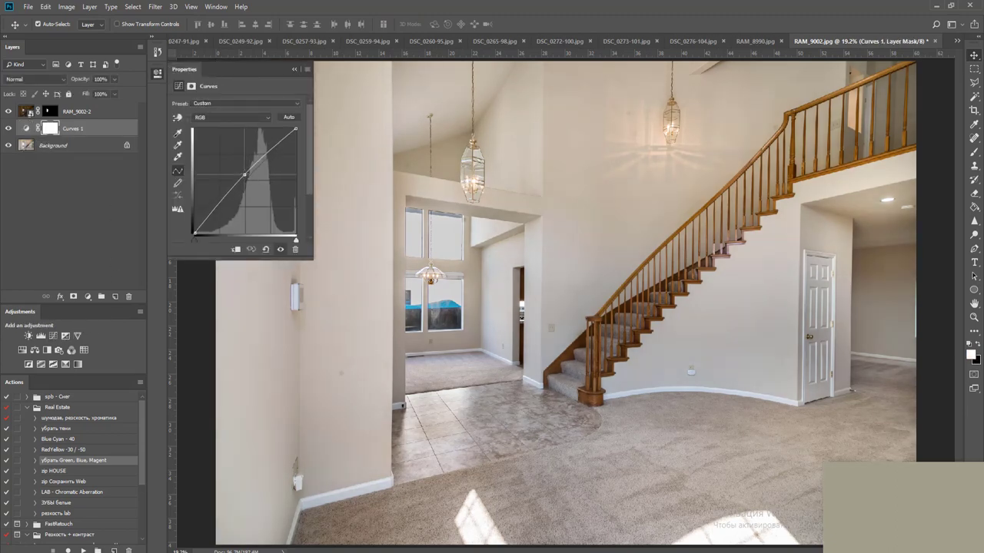
pyautogui.click(665, 3)
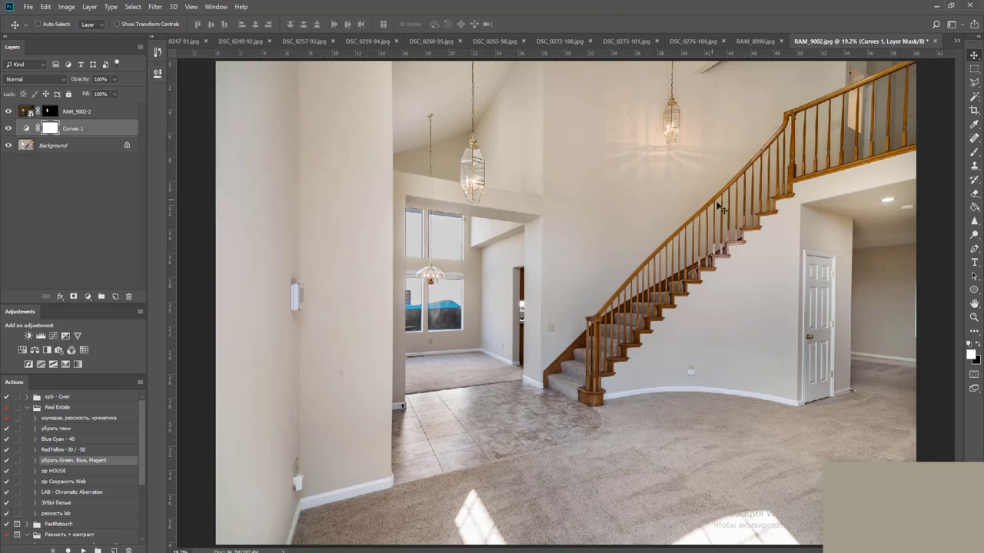
pyautogui.hotkey('ctrl', 'shift', 'e')
# Heal the dark spots on the upper wall around the far pendant lamp and beside the stair railing with the Spot Healing Brush
pyautogui.press('j')
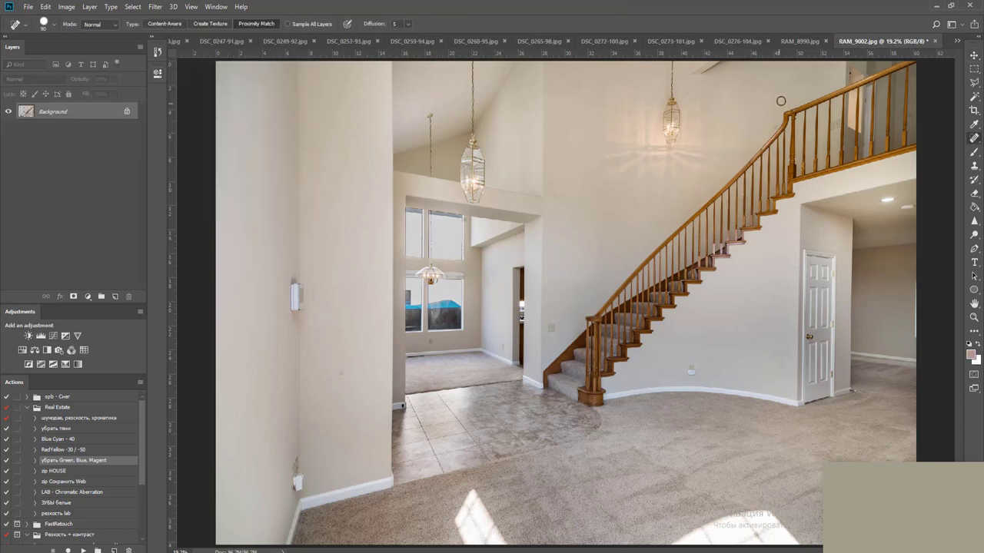
pyautogui.scroll(3, 786, 89)
pyautogui.moveTo(734, 129); pyautogui.dragTo(654, 302)
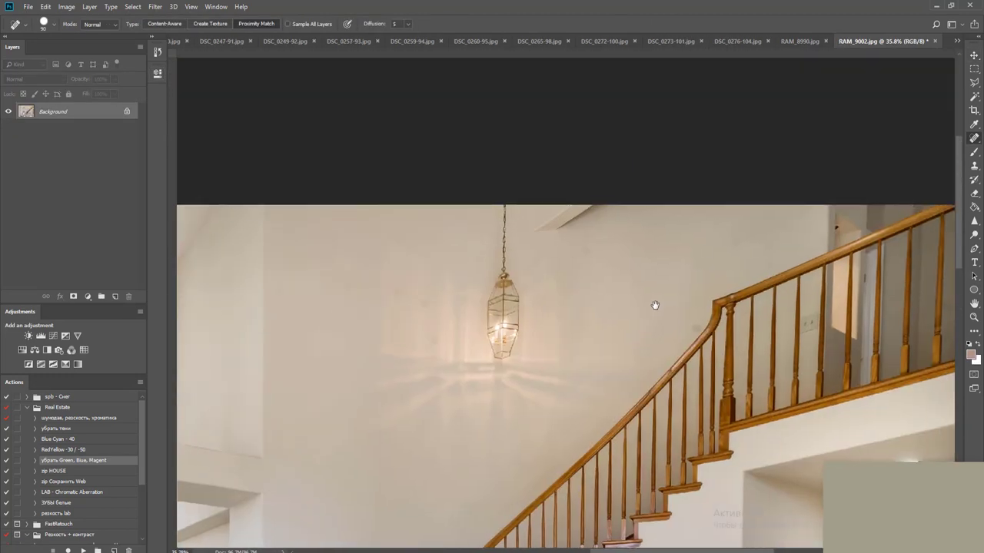
pyautogui.scroll(1, 668, 274)
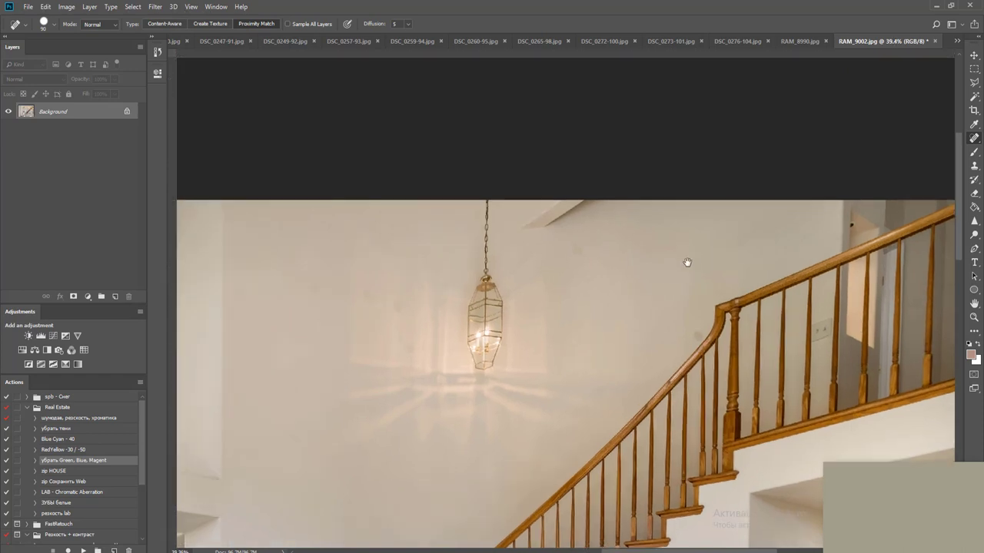
pyautogui.moveTo(687, 264); pyautogui.dragTo(599, 269)
pyautogui.click(604, 337)
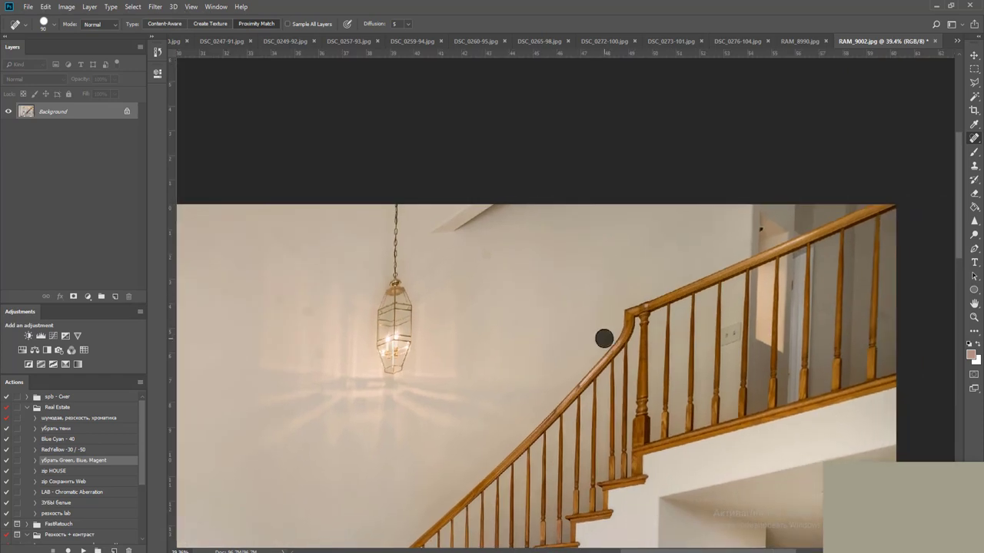
pyautogui.moveTo(487, 252); pyautogui.dragTo(485, 265)
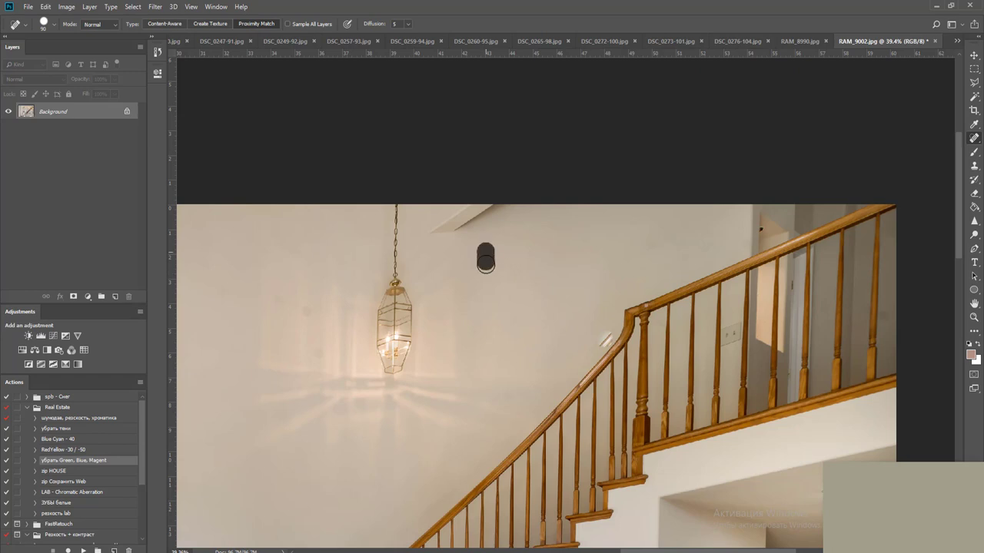
pyautogui.moveTo(482, 301); pyautogui.dragTo(592, 283)
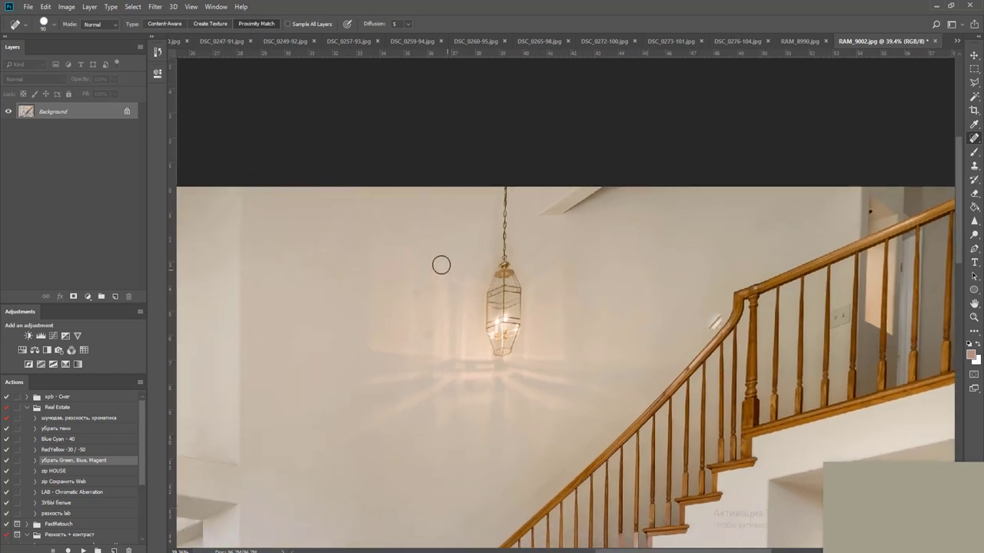
pyautogui.click(394, 281)
pyautogui.moveTo(373, 326); pyautogui.dragTo(477, 293)
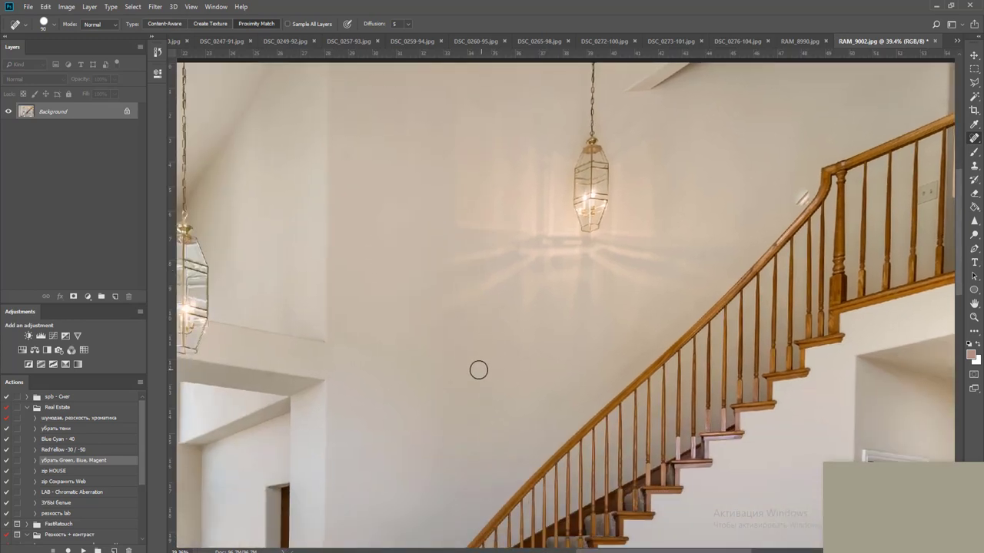
# Heal the smudges on the near walls around the wall-mounted white box and above the baseboard
pyautogui.moveTo(478, 370); pyautogui.dragTo(658, 320)
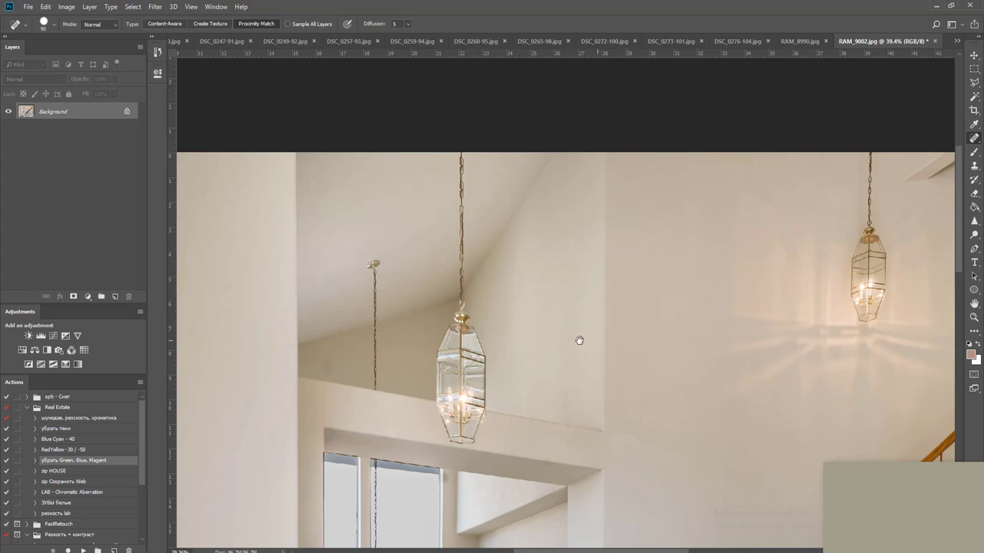
pyautogui.moveTo(577, 341); pyautogui.dragTo(711, 305)
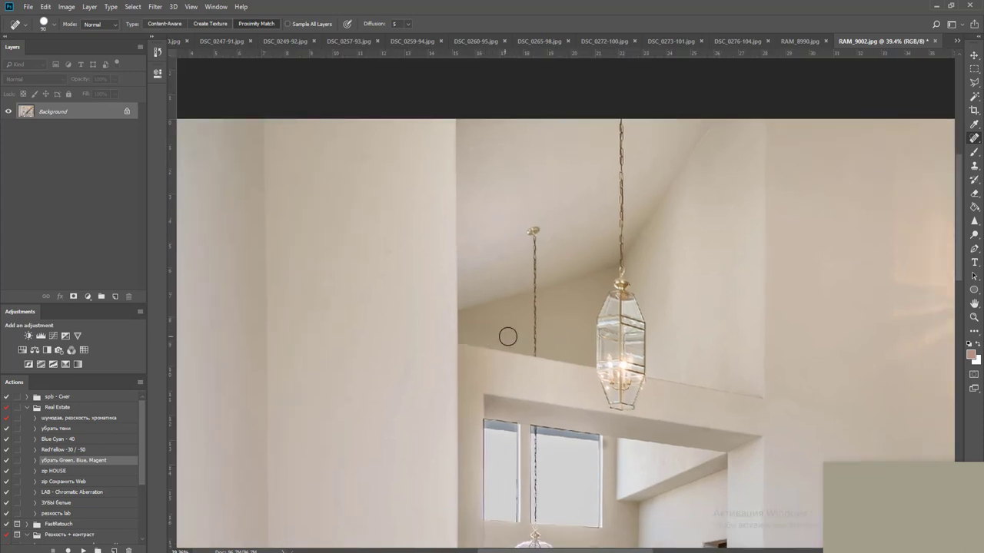
pyautogui.moveTo(473, 351); pyautogui.dragTo(611, 378)
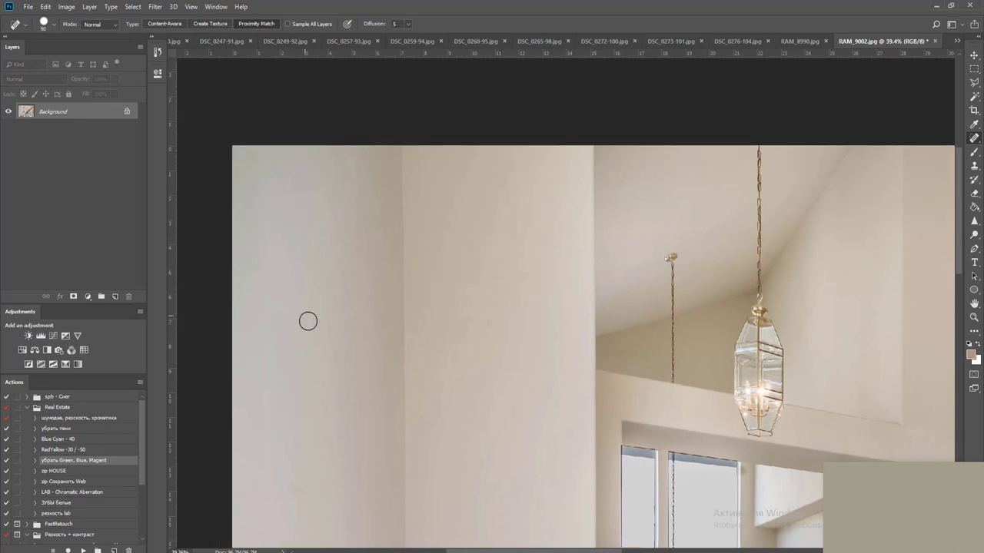
pyautogui.moveTo(332, 364); pyautogui.dragTo(353, 225)
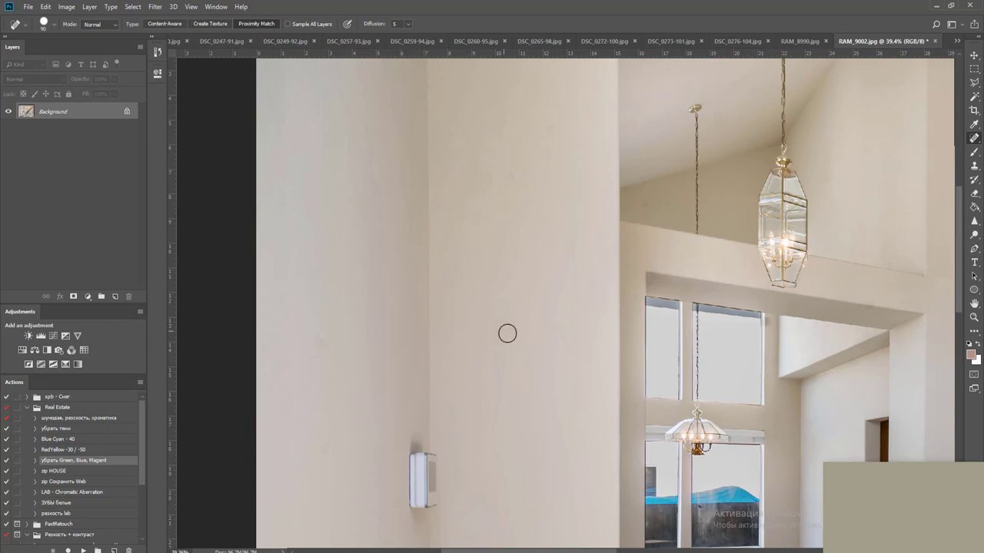
pyautogui.moveTo(532, 371); pyautogui.dragTo(527, 335)
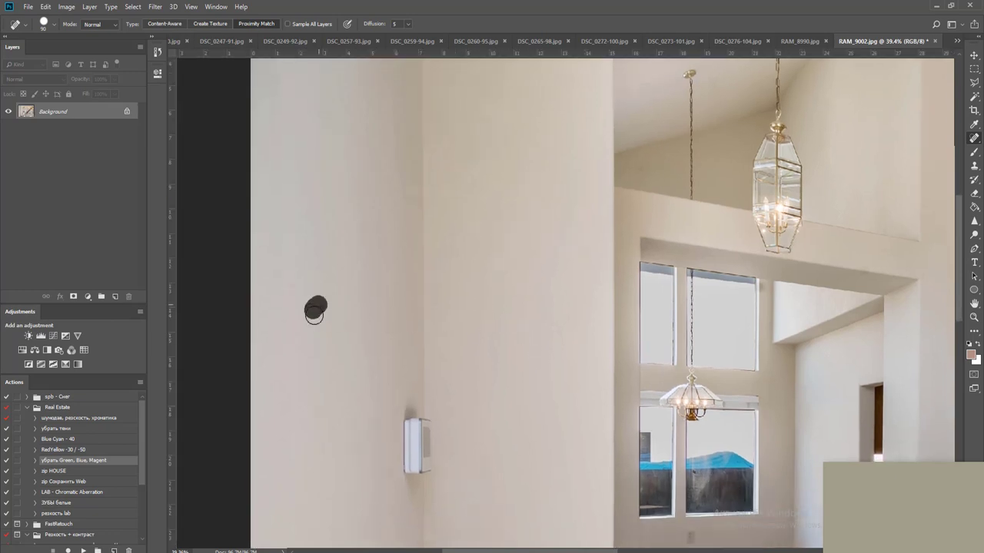
pyautogui.moveTo(504, 375); pyautogui.dragTo(471, 237)
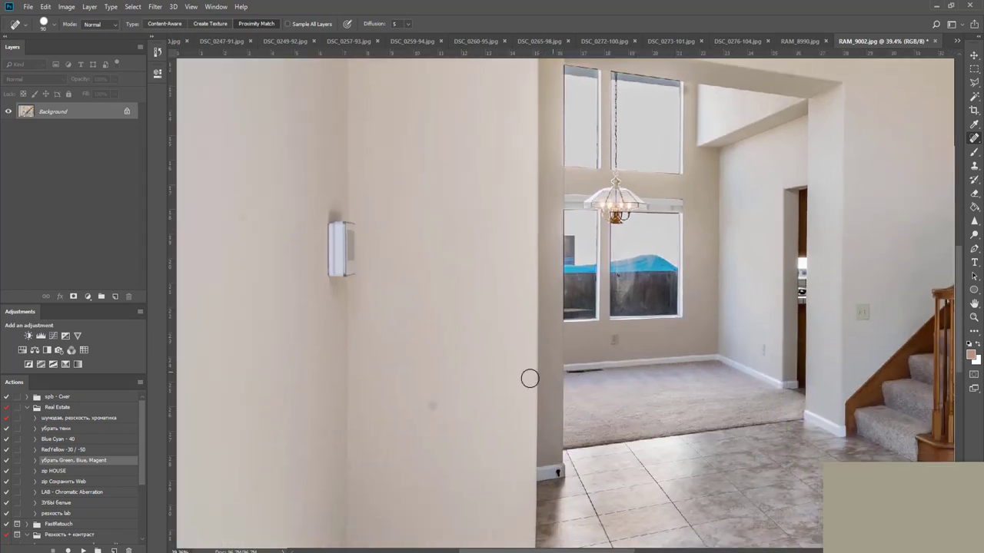
pyautogui.moveTo(468, 452); pyautogui.dragTo(485, 244)
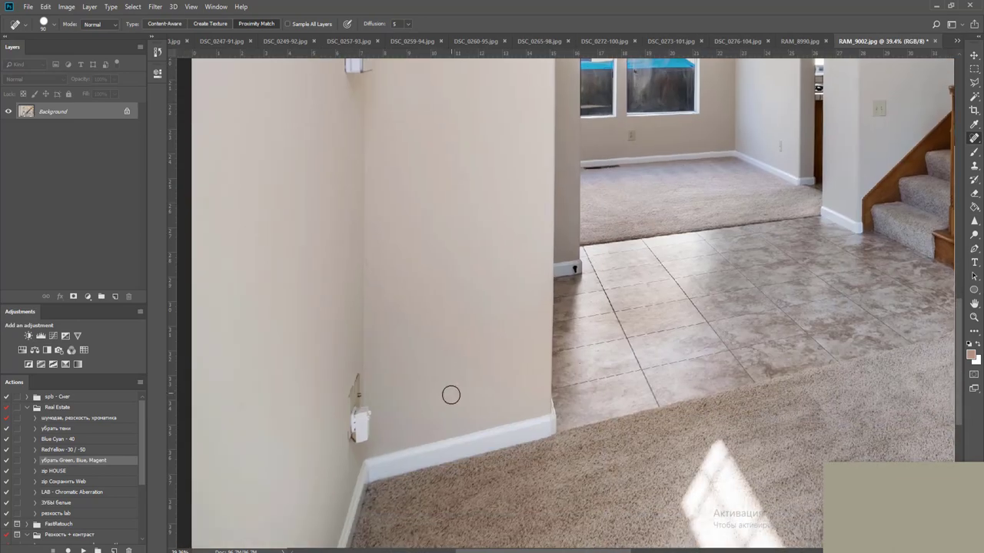
pyautogui.moveTo(446, 391)
pyautogui.mouseDown()
pyautogui.moveTo(479, 189)
pyautogui.moveTo(435, 388)
pyautogui.mouseUp()
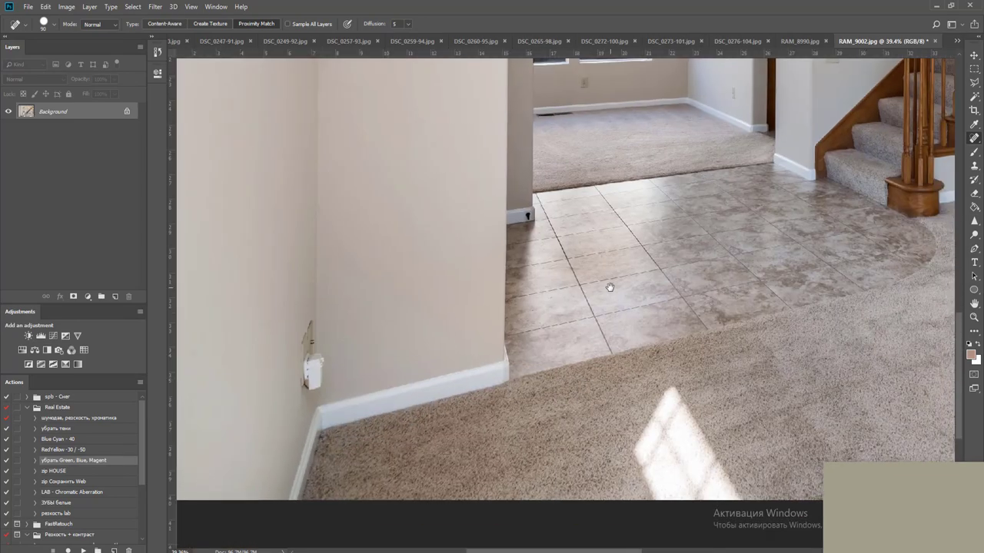
# Heal the remaining marks on the hallway wall beyond the white door, checking the walls around the staircase
pyautogui.moveTo(607, 285)
pyautogui.mouseDown()
pyautogui.moveTo(513, 397)
pyautogui.moveTo(520, 371)
pyautogui.moveTo(472, 492)
pyautogui.mouseUp()
pyautogui.moveTo(597, 246); pyautogui.dragTo(499, 412)
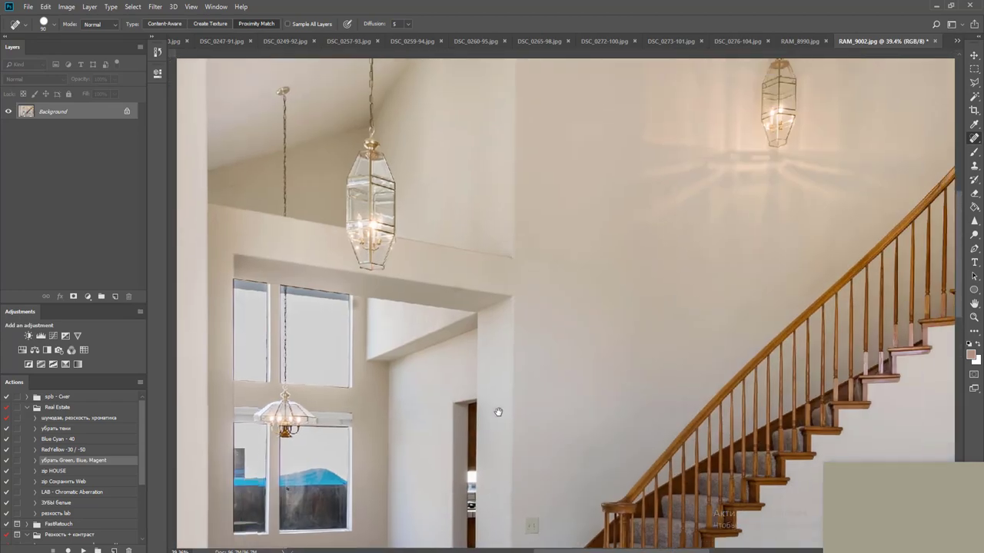
pyautogui.moveTo(586, 313)
pyautogui.mouseDown()
pyautogui.moveTo(576, 393)
pyautogui.moveTo(588, 471)
pyautogui.mouseUp()
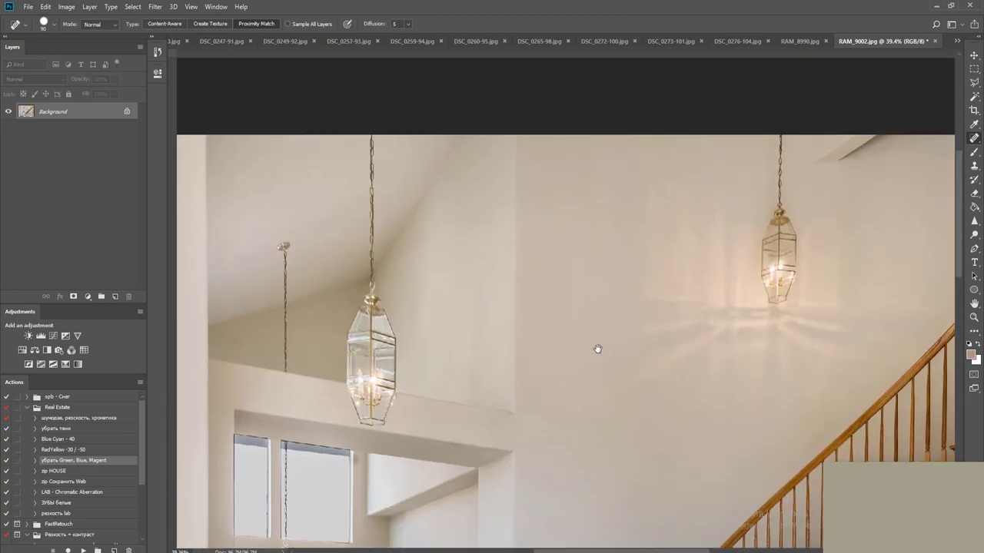
pyautogui.moveTo(688, 371); pyautogui.dragTo(588, 301)
pyautogui.moveTo(577, 387); pyautogui.dragTo(528, 186)
pyautogui.moveTo(717, 346); pyautogui.dragTo(427, 329)
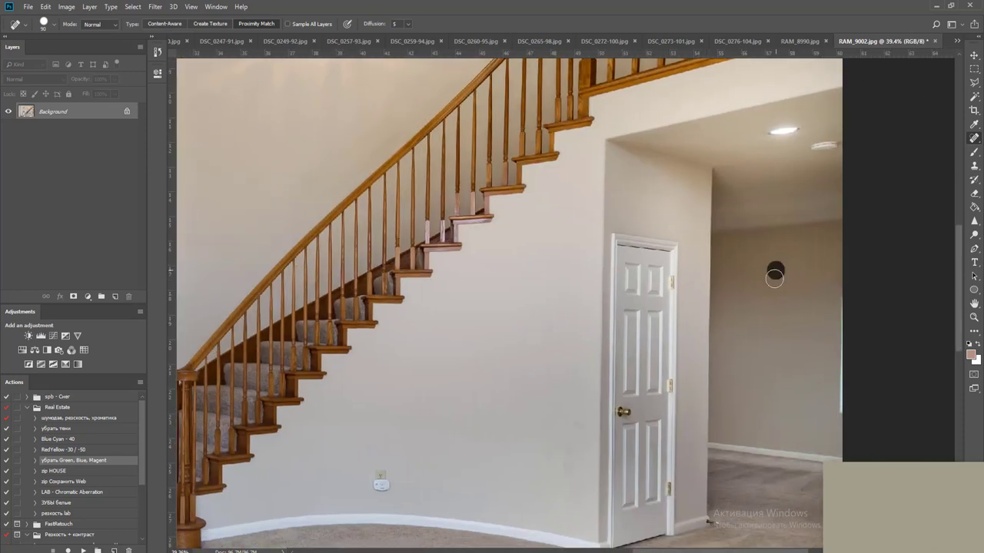
pyautogui.moveTo(583, 412)
pyautogui.mouseDown()
pyautogui.moveTo(576, 423)
pyautogui.moveTo(577, 321)
pyautogui.mouseUp()
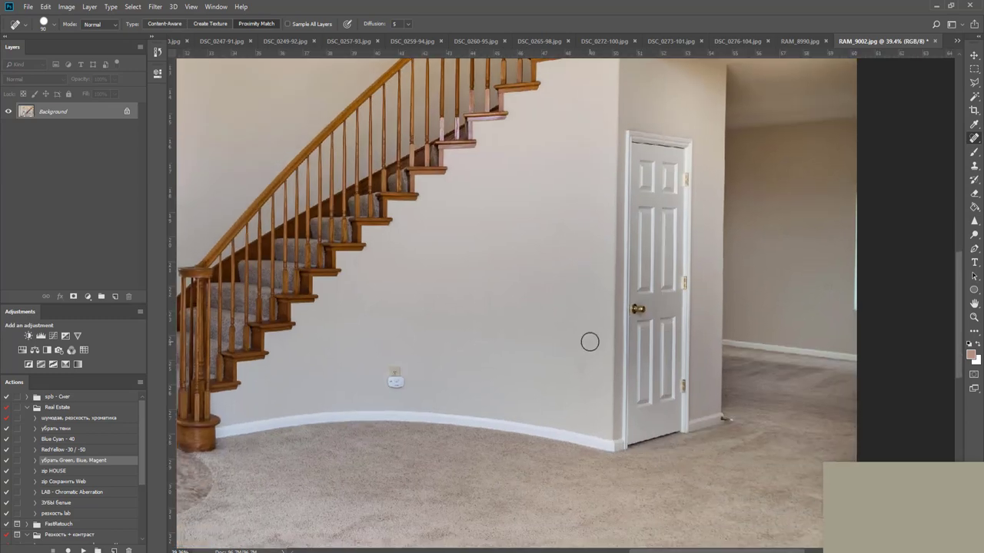
# Save the retouched RAM_9002.jpg and close it
pyautogui.scroll(-5, 590, 341)
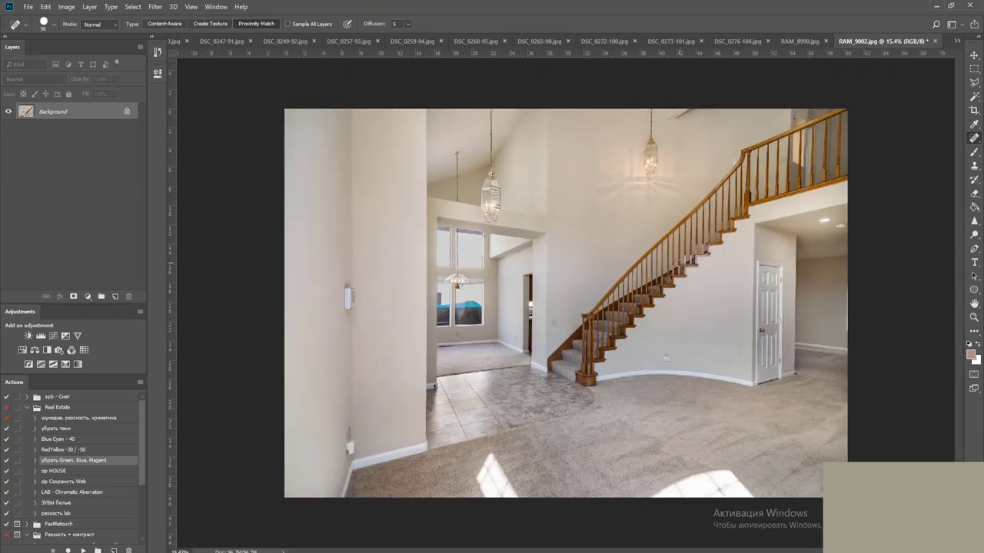
pyautogui.hotkey('ctrl', 's')
pyautogui.press('Return')
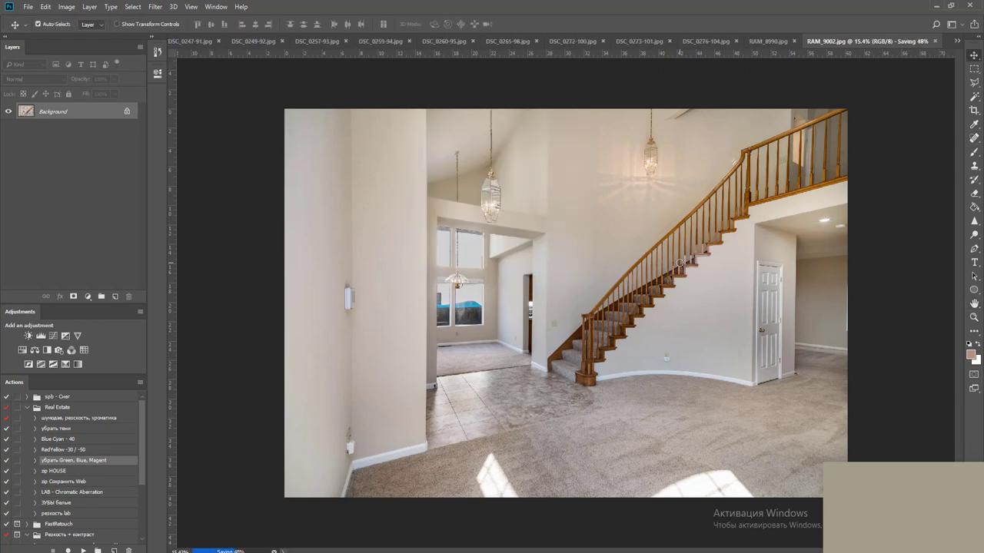
pyautogui.hotkey('ctrl', 'w')
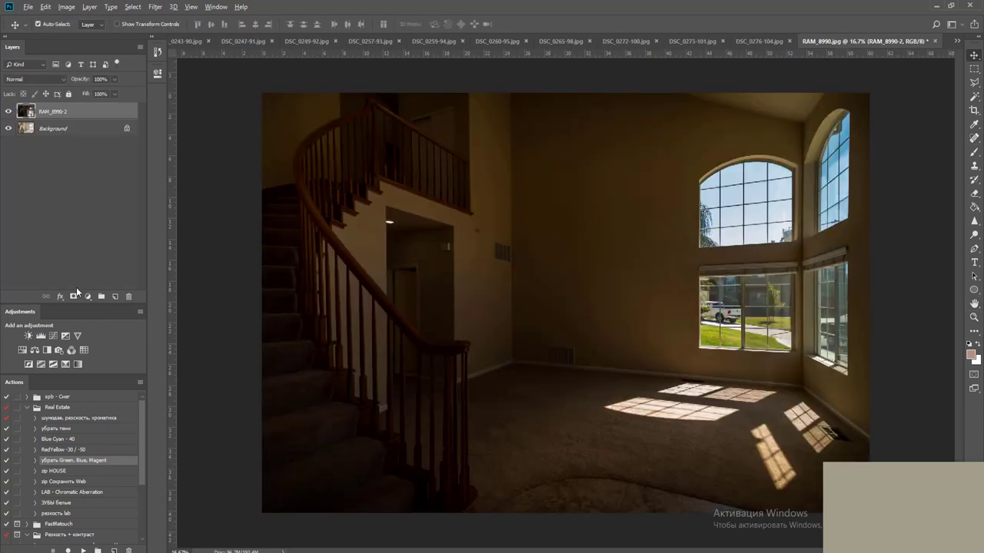
# Add a black mask to the RAM_8990-2 layer and select the glass of the wide arched window with the Polygonal Lasso
pyautogui.keyDown('alt'); pyautogui.click(75, 298); pyautogui.keyUp('alt')
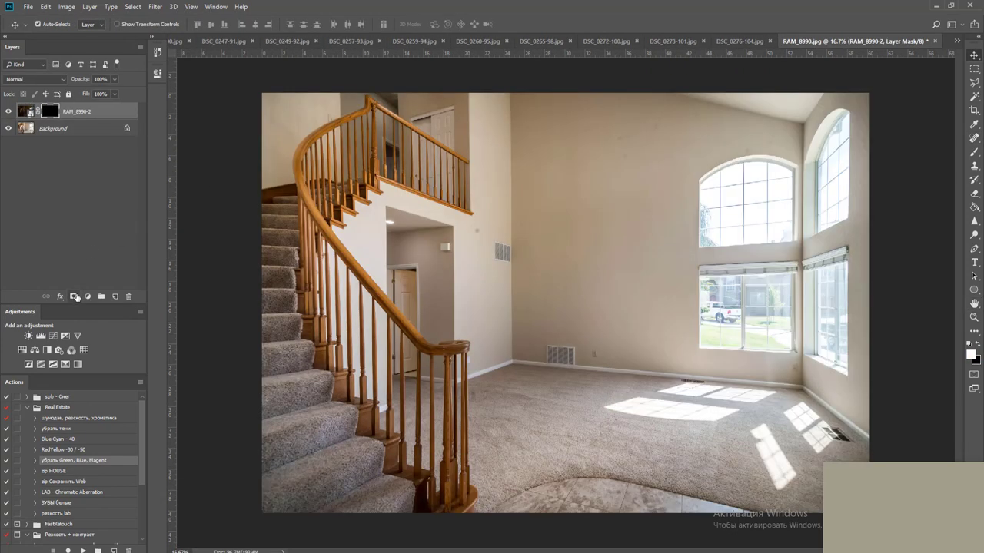
pyautogui.press('z')
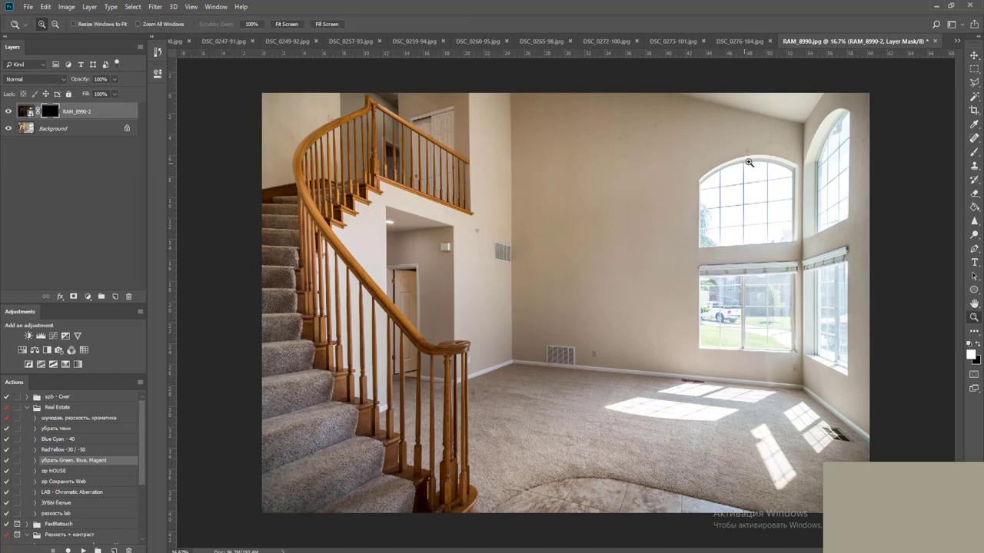
pyautogui.moveTo(674, 127); pyautogui.dragTo(801, 255)
pyautogui.press('l')
pyautogui.scroll(3, 691, 229)
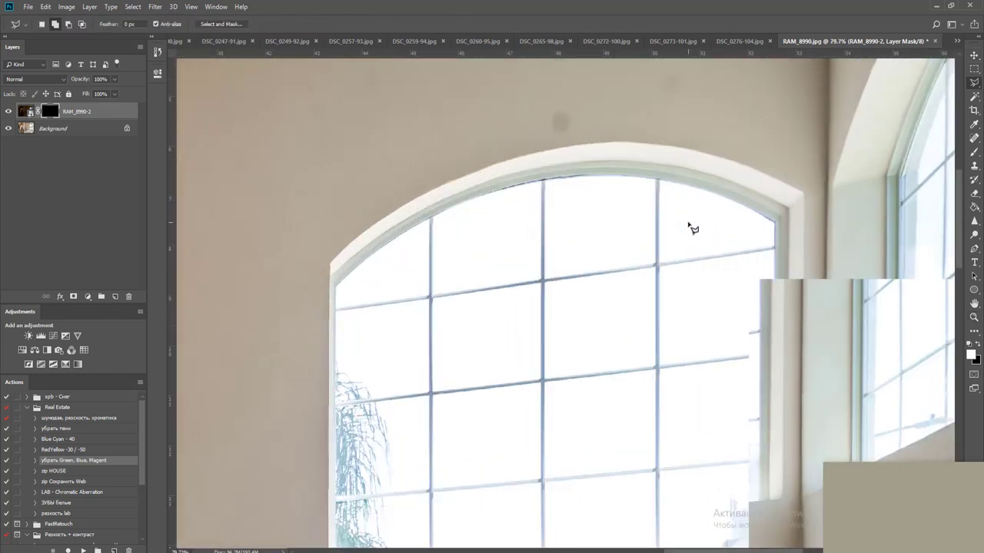
pyautogui.moveTo(647, 291); pyautogui.dragTo(606, 212)
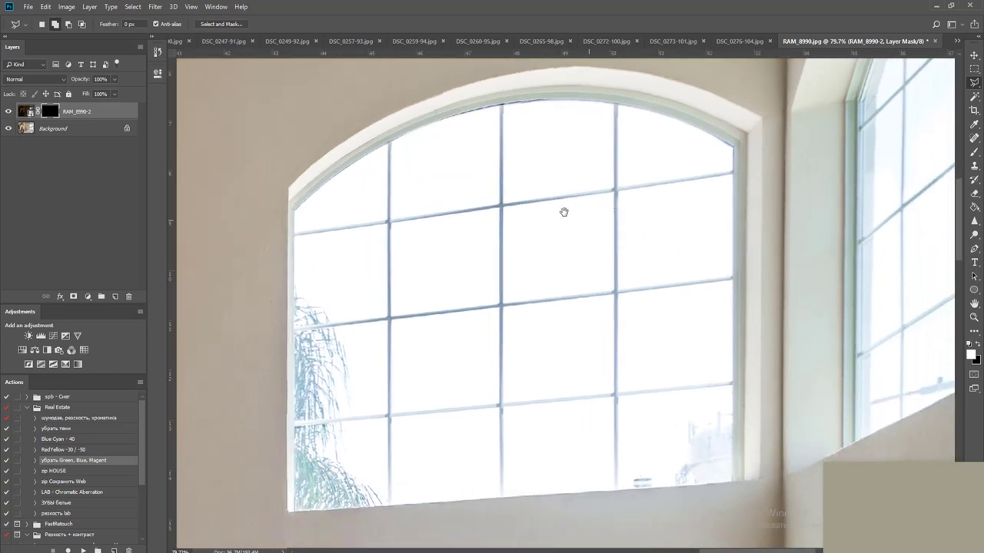
pyautogui.click(732, 481)
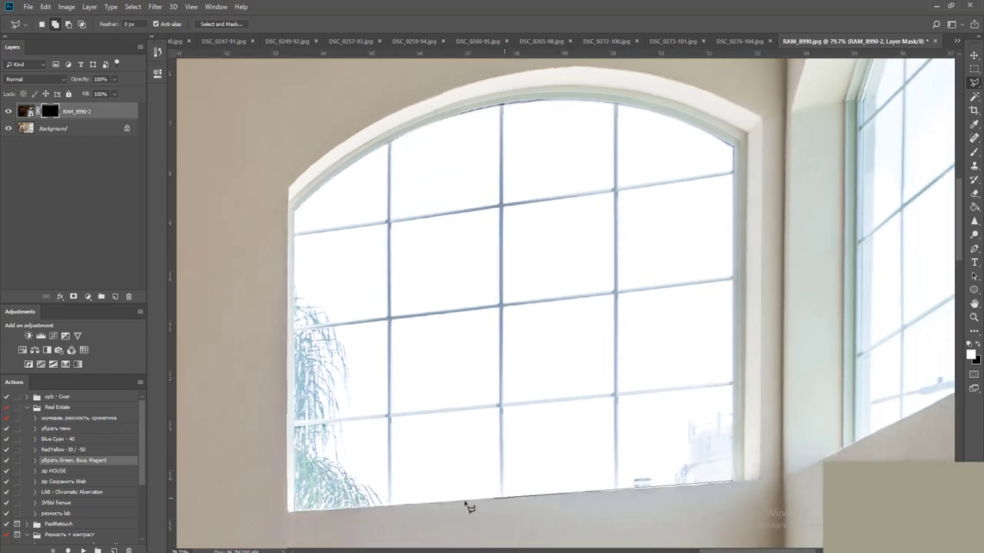
pyautogui.click(292, 511)
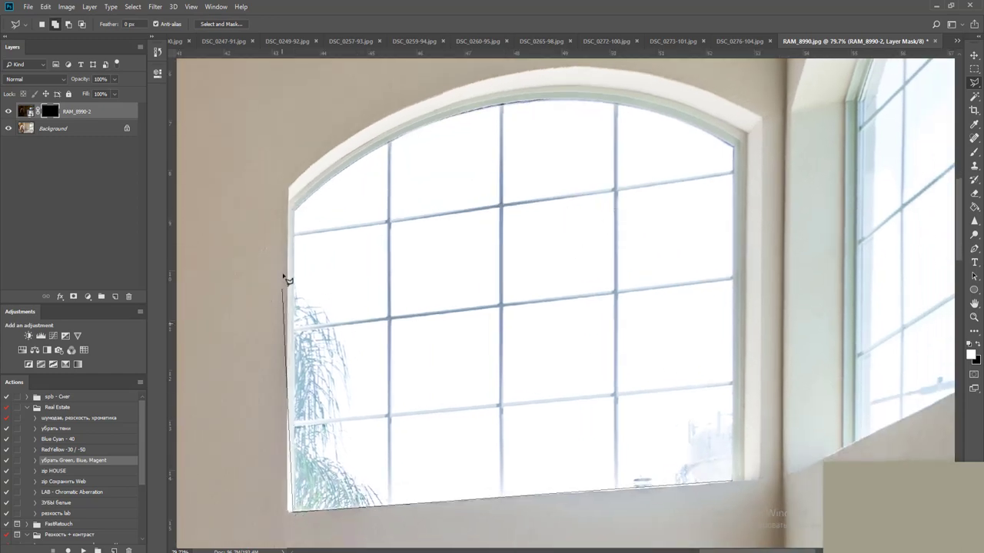
pyautogui.click(293, 203)
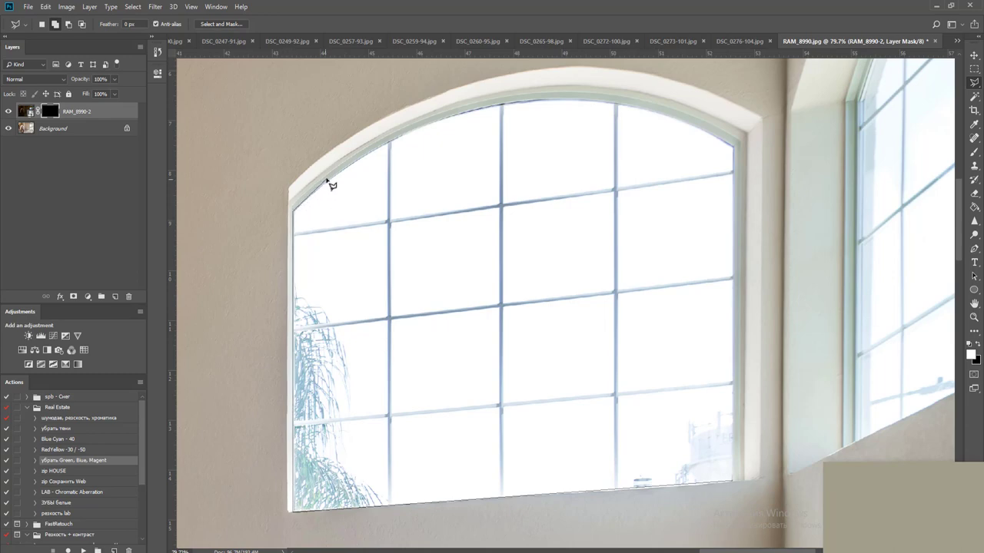
pyautogui.click(374, 149)
pyautogui.click(416, 131)
pyautogui.click(466, 113)
pyautogui.click(521, 101)
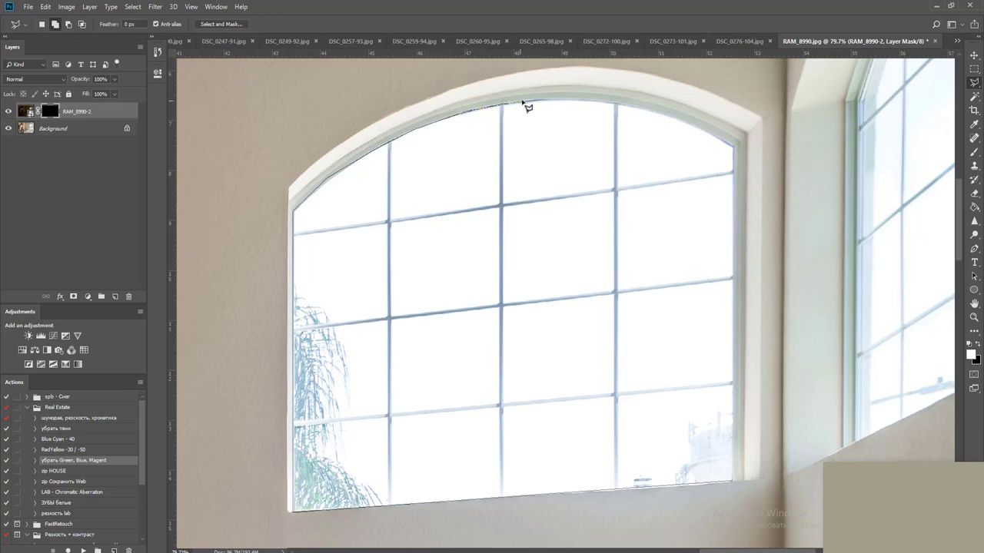
pyautogui.click(615, 102)
pyautogui.doubleClick(736, 153)
# Add the glass of the narrow arched window on the adjoining wall to the selection with the Polygonal Lasso
pyautogui.moveTo(768, 170)
pyautogui.mouseDown()
pyautogui.moveTo(499, 222)
pyautogui.moveTo(467, 257)
pyautogui.mouseUp()
pyautogui.scroll(-5, 505, 241)
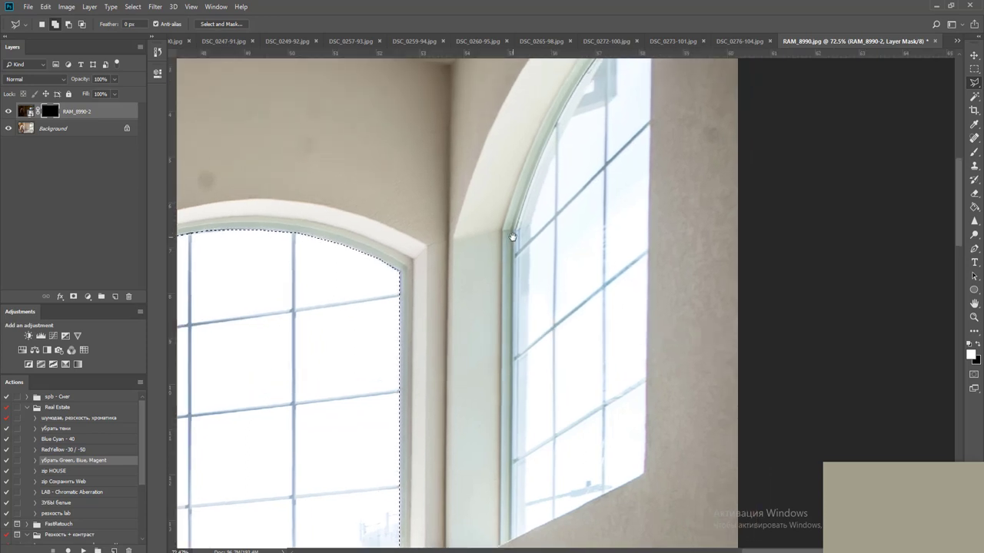
pyautogui.scroll(2, 536, 213)
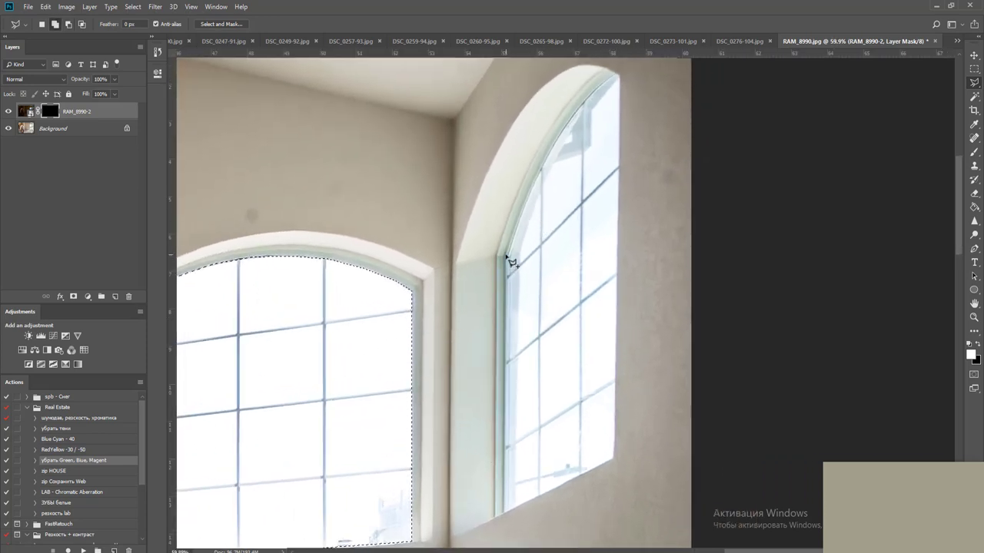
pyautogui.click(505, 514)
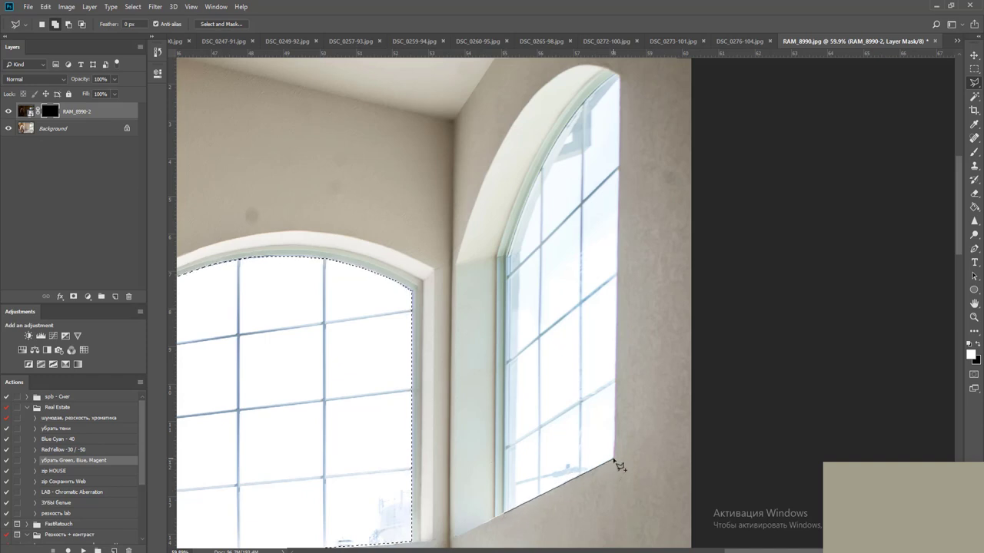
pyautogui.click(614, 459)
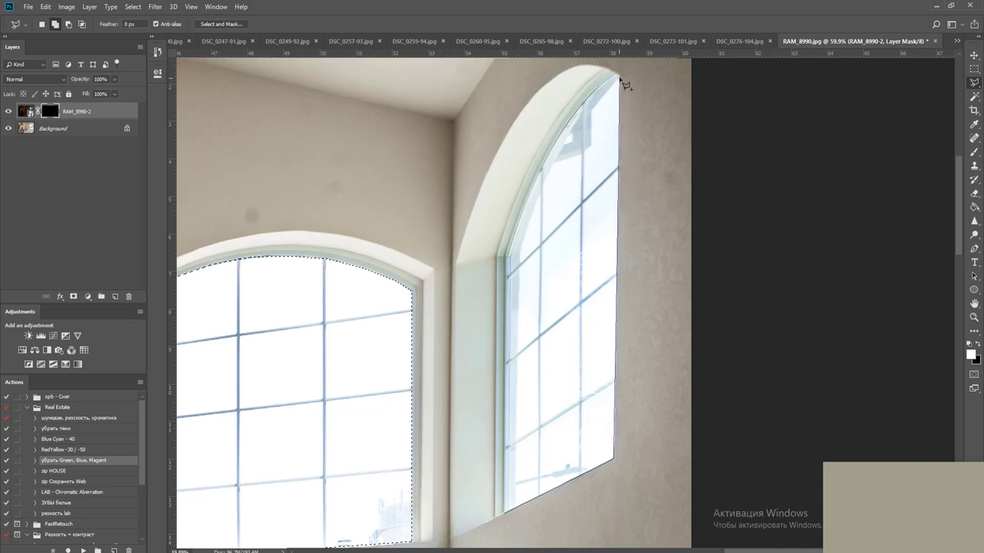
pyautogui.click(582, 103)
pyautogui.click(560, 132)
pyautogui.click(540, 176)
pyautogui.click(523, 219)
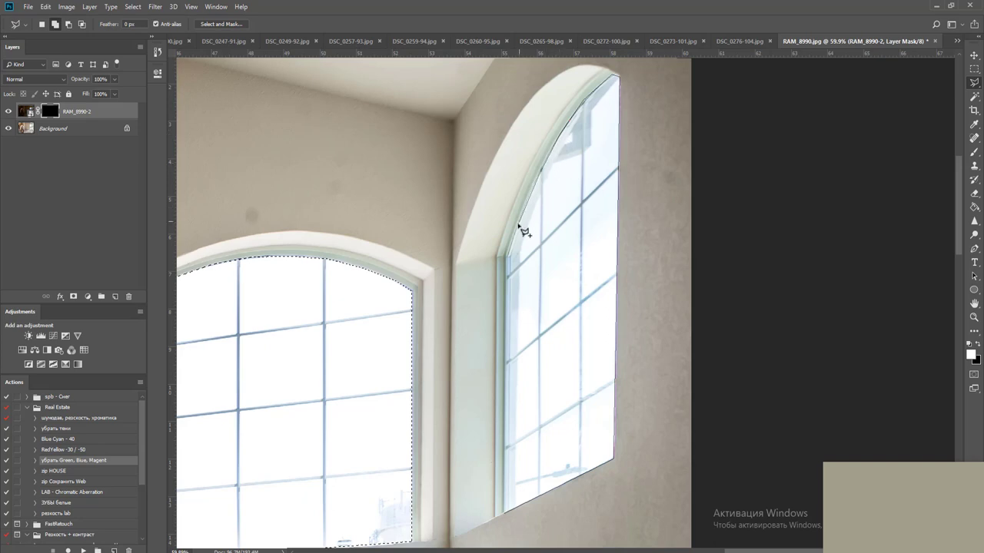
pyautogui.click(510, 263)
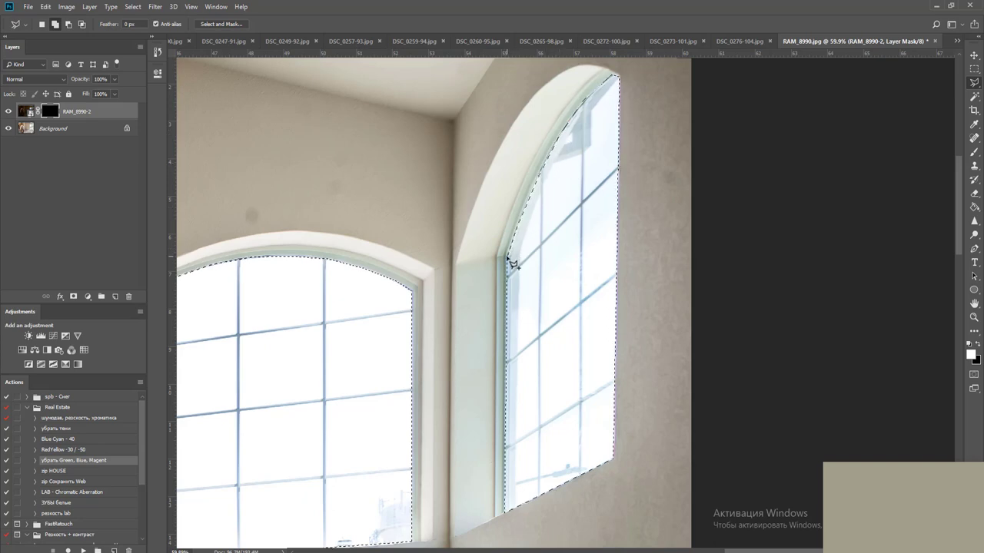
# Add the pane nearest the corner of the lower window on the adjoining wall to the selection
pyautogui.scroll(-2, 482, 274)
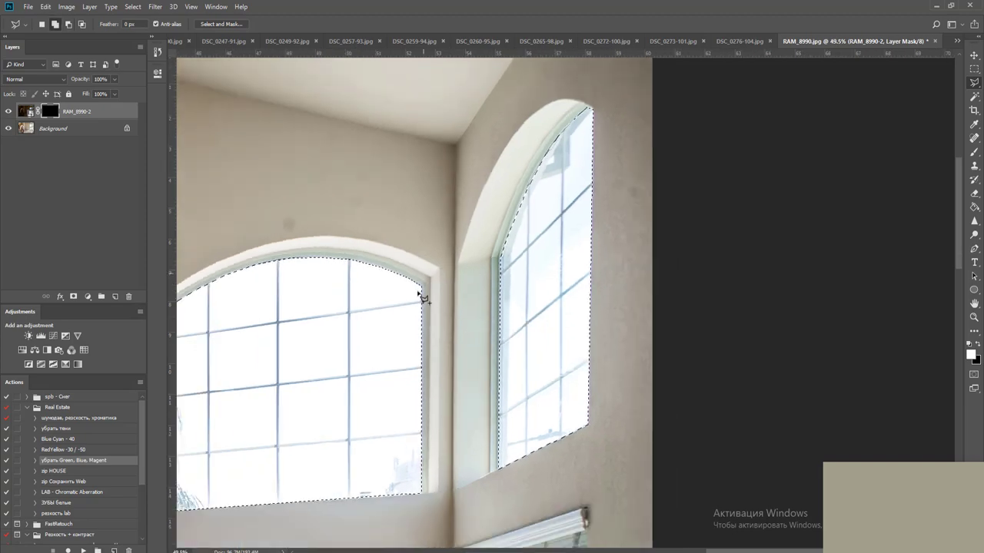
pyautogui.scroll(-10, 420, 292)
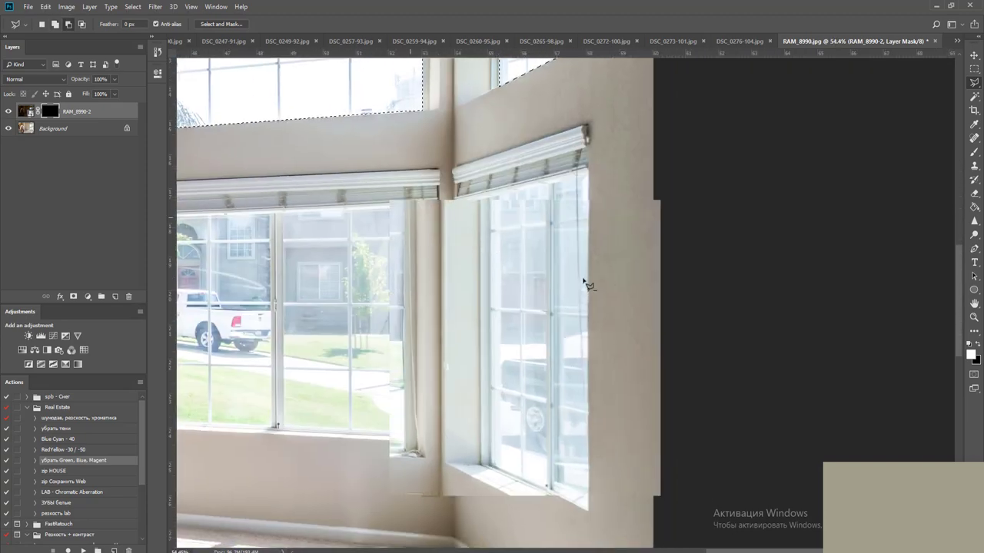
pyautogui.scroll(2, 587, 281)
pyautogui.scroll(-1, 547, 303)
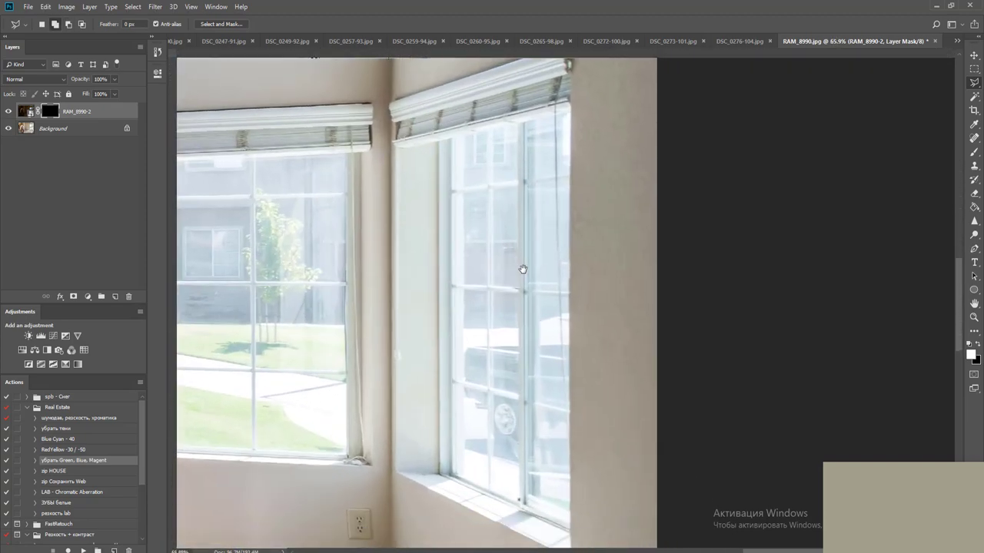
pyautogui.click(452, 142)
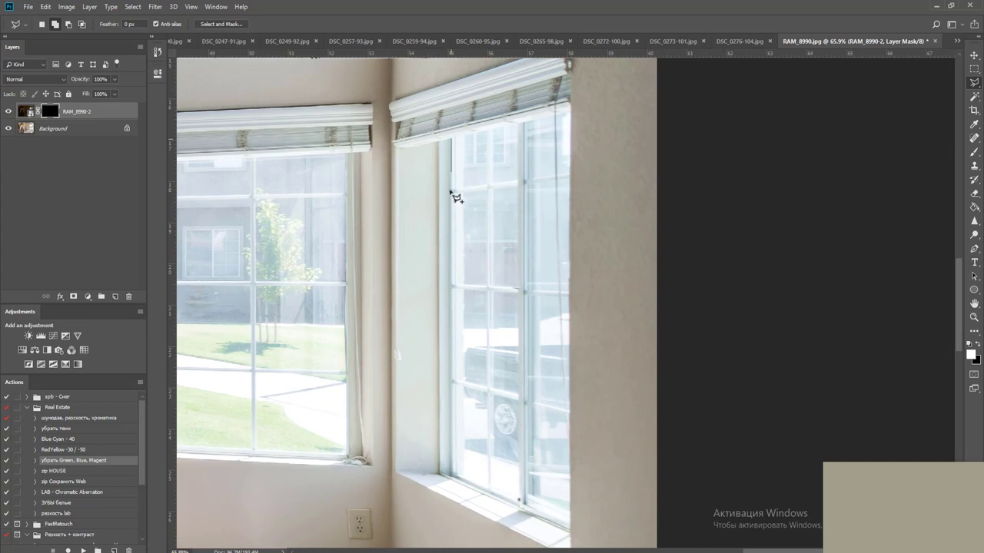
pyautogui.click(454, 476)
pyautogui.click(519, 504)
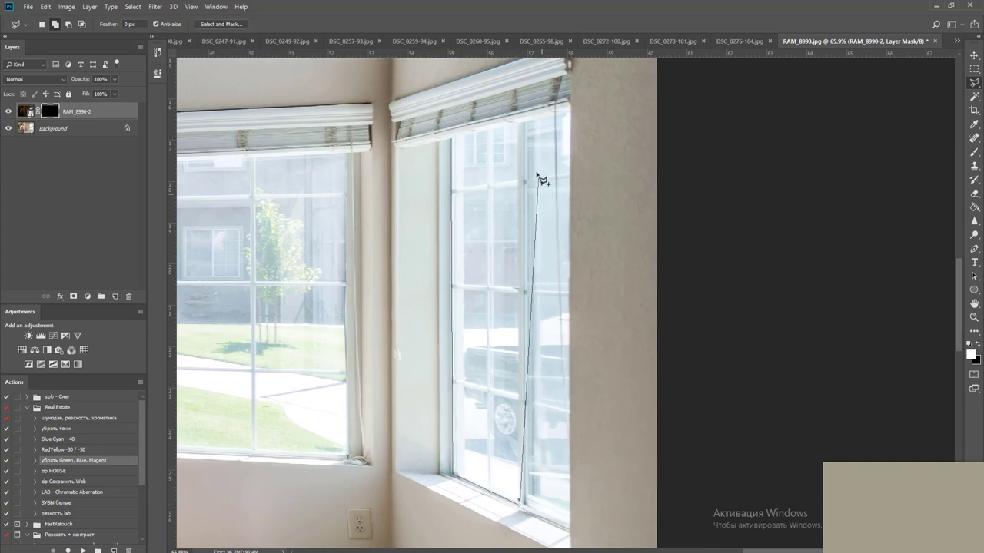
pyautogui.doubleClick(518, 123)
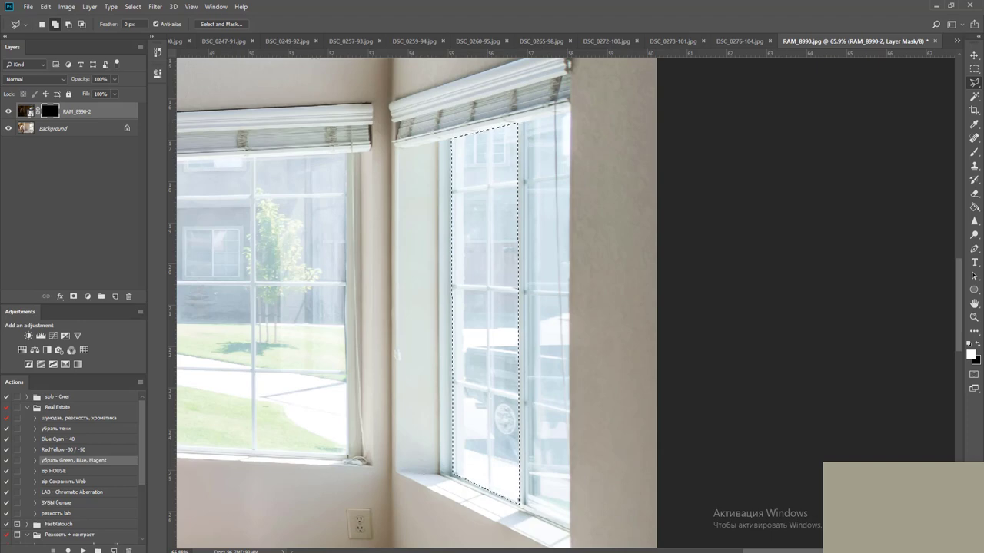
# Fill the selected panes with white on the RAM_8990-2 mask and deselect
pyautogui.hotkey('ctrl', 'd')
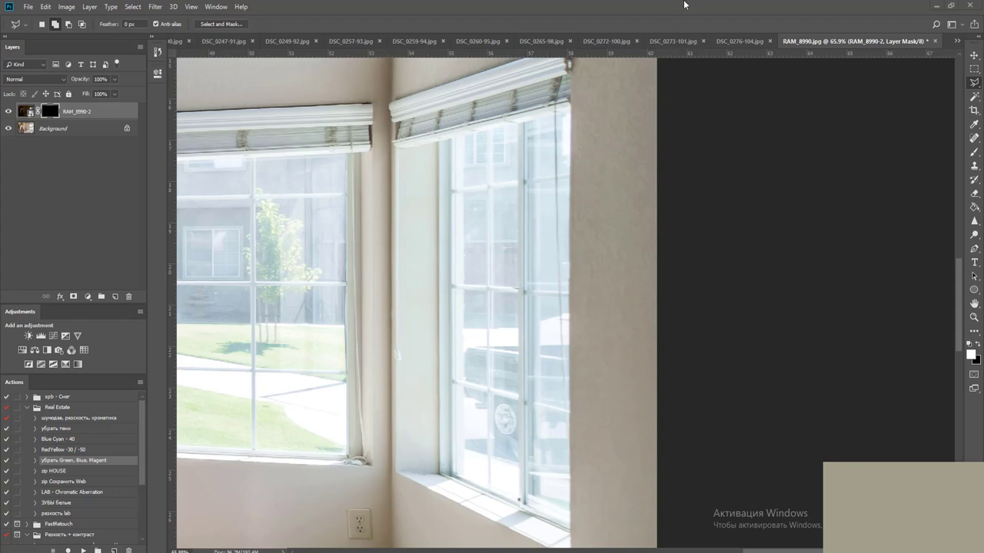
pyautogui.click(518, 123)
pyautogui.hotkey('alt', 'BackSpace')
pyautogui.hotkey('ctrl', 'd')
pyautogui.press('m')
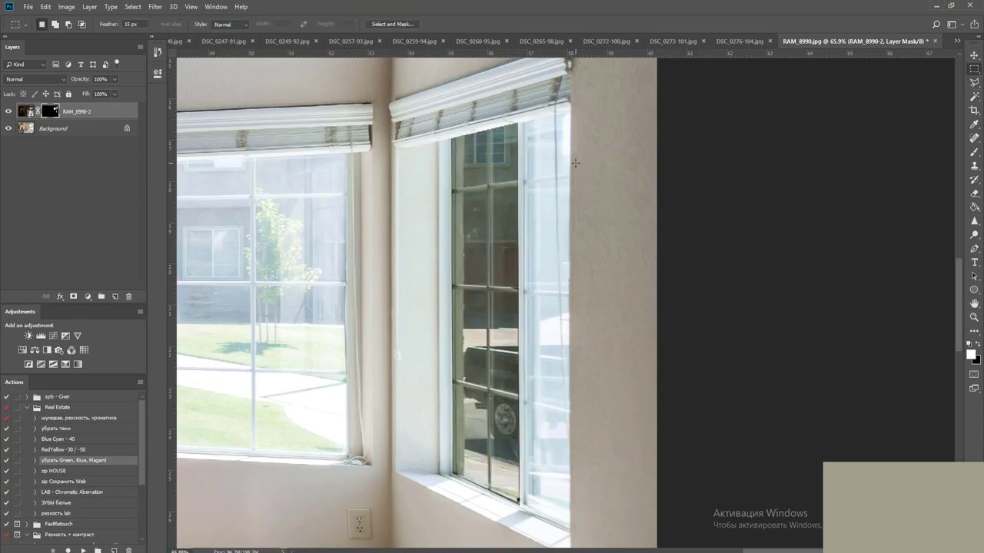
# Select the remaining pane of the lower window on the adjoining wall with the Polygonal Lasso
pyautogui.press('l')
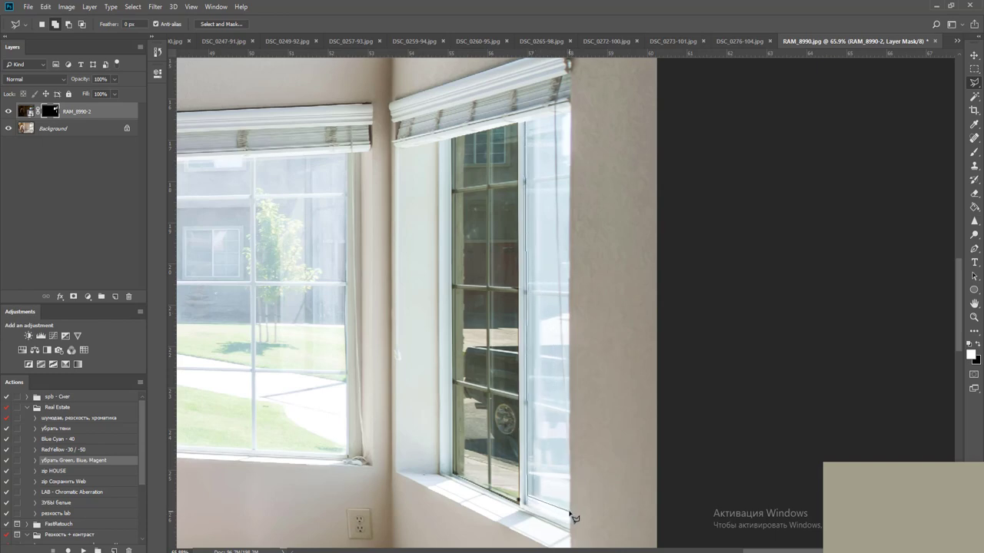
pyautogui.click(574, 517)
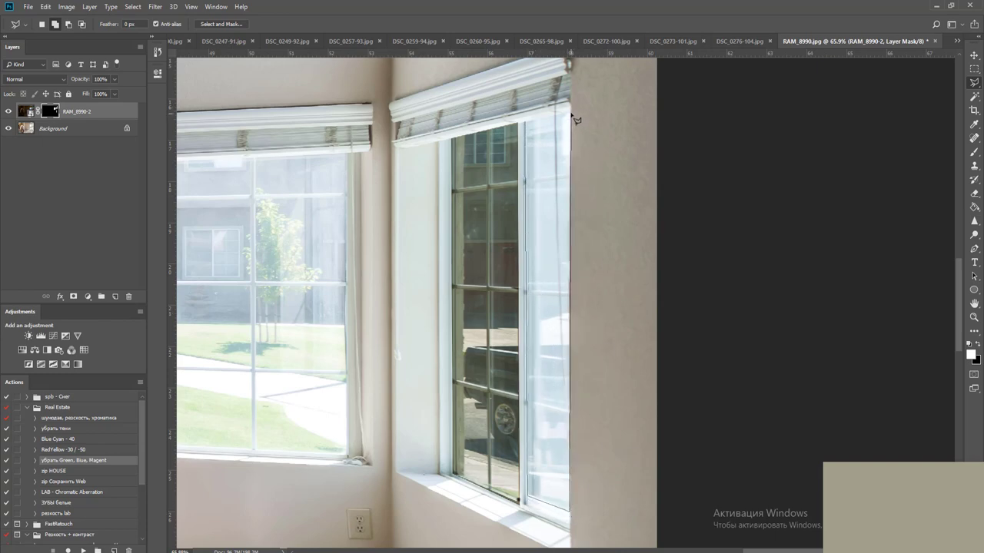
pyautogui.doubleClick(574, 117)
pyautogui.moveTo(371, 233); pyautogui.dragTo(753, 202)
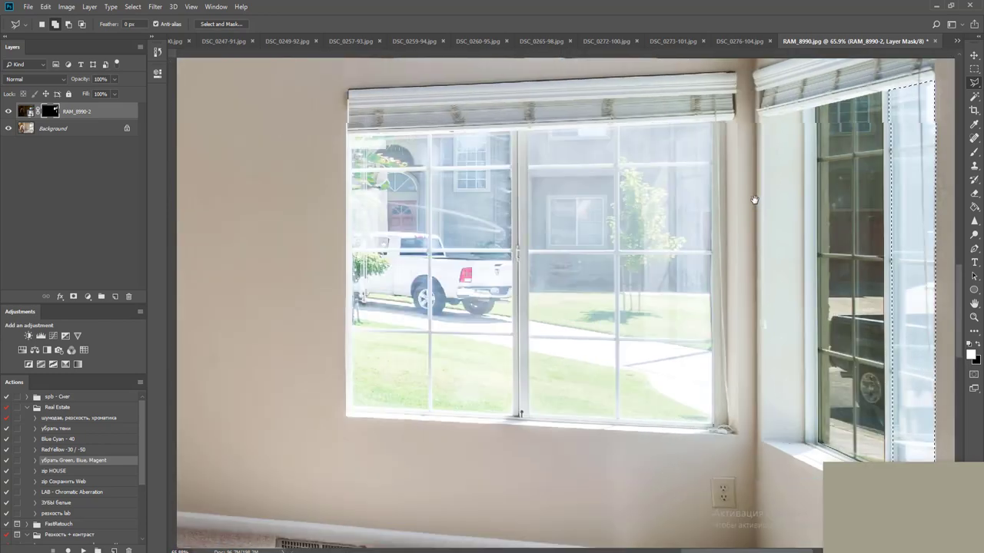
# Add both panes of the wide lower window, below the blinds, to the selection
pyautogui.scroll(3, 713, 163)
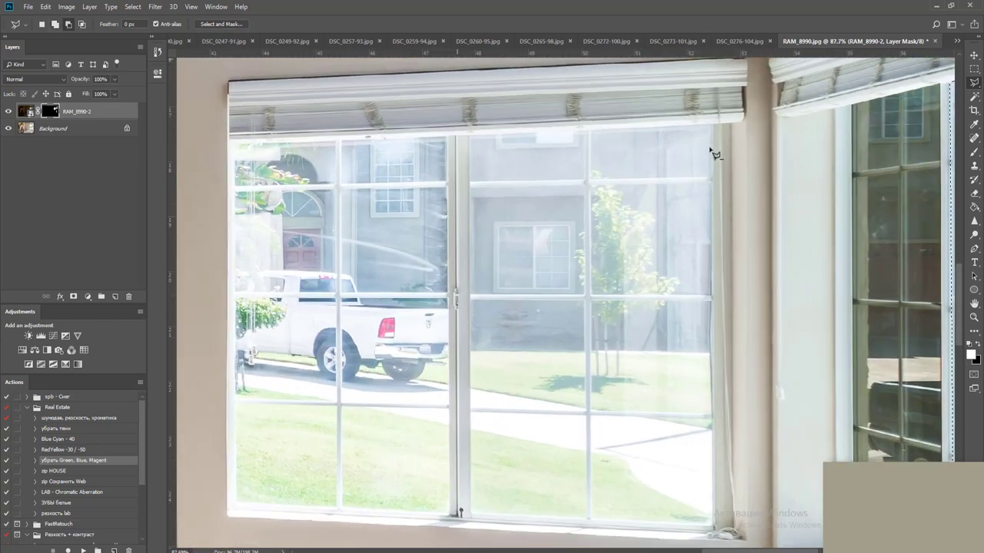
pyautogui.click(715, 126)
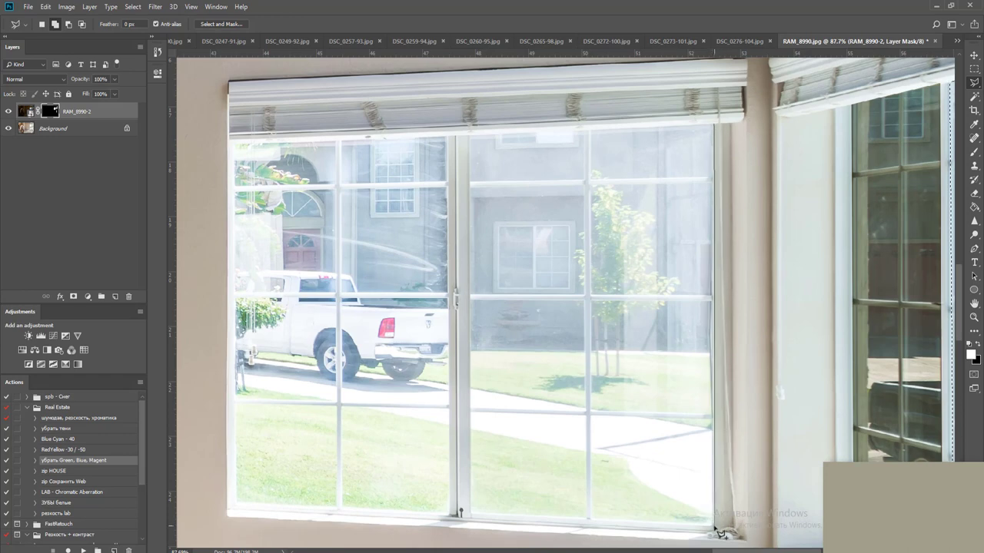
pyautogui.click(717, 531)
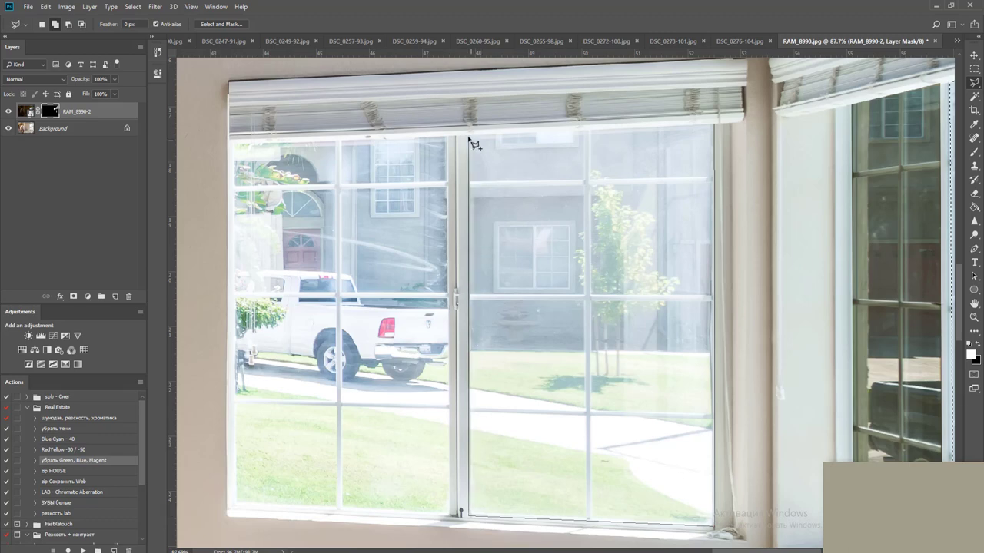
pyautogui.doubleClick(469, 135)
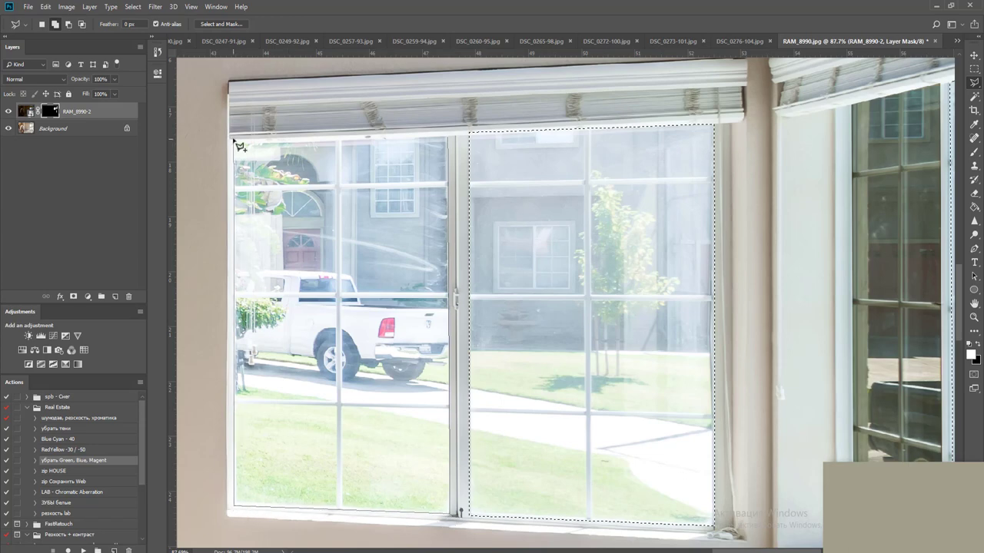
pyautogui.click(234, 140)
# Fill the selected lower window panes with white on the RAM_8990-2 mask and clear the selection
pyautogui.scroll(-6, 435, 158)
pyautogui.moveTo(520, 241)
pyautogui.mouseDown()
pyautogui.moveTo(521, 303)
pyautogui.moveTo(545, 320)
pyautogui.mouseUp()
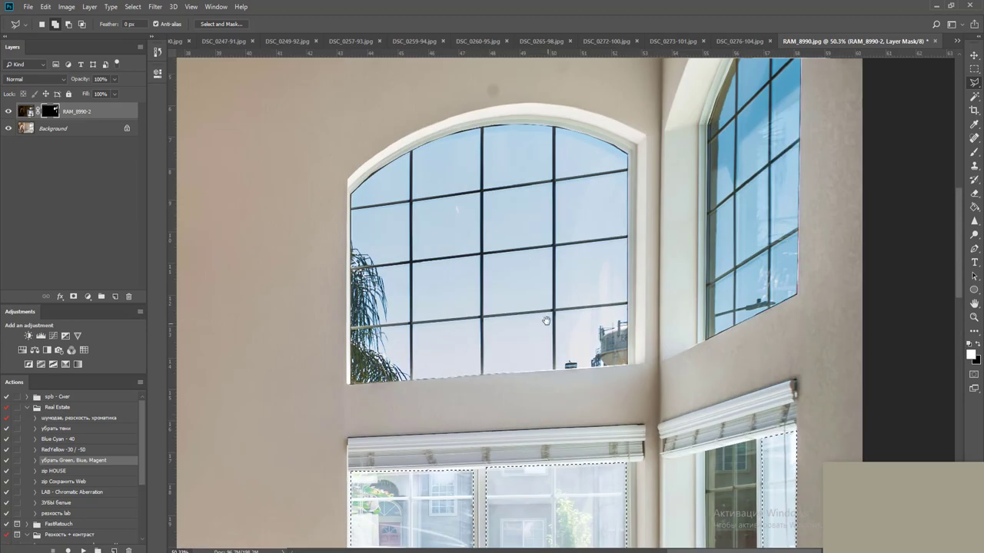
pyautogui.moveTo(492, 338); pyautogui.dragTo(899, 273)
pyautogui.scroll(-2, 428, 316)
pyautogui.moveTo(428, 316); pyautogui.dragTo(874, 307)
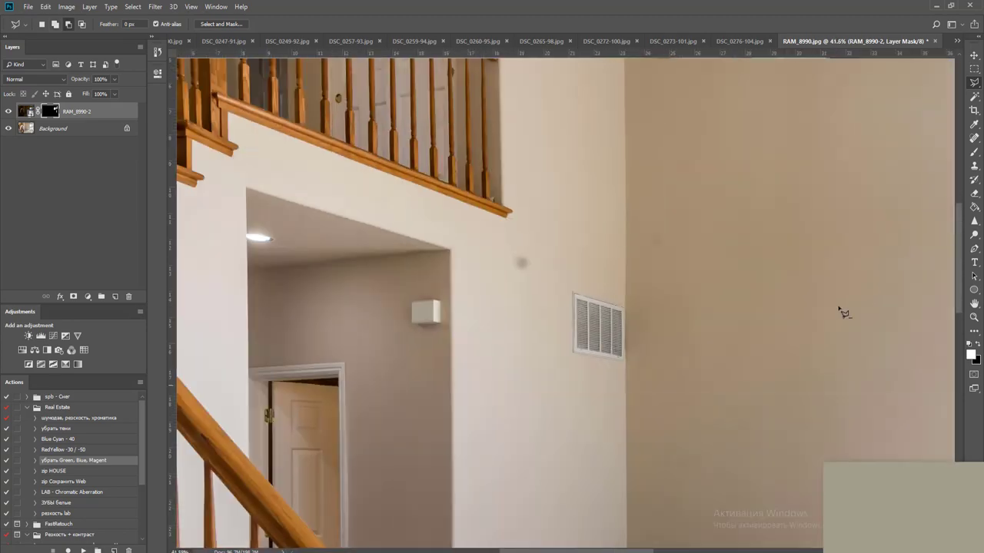
pyautogui.scroll(-5, 843, 312)
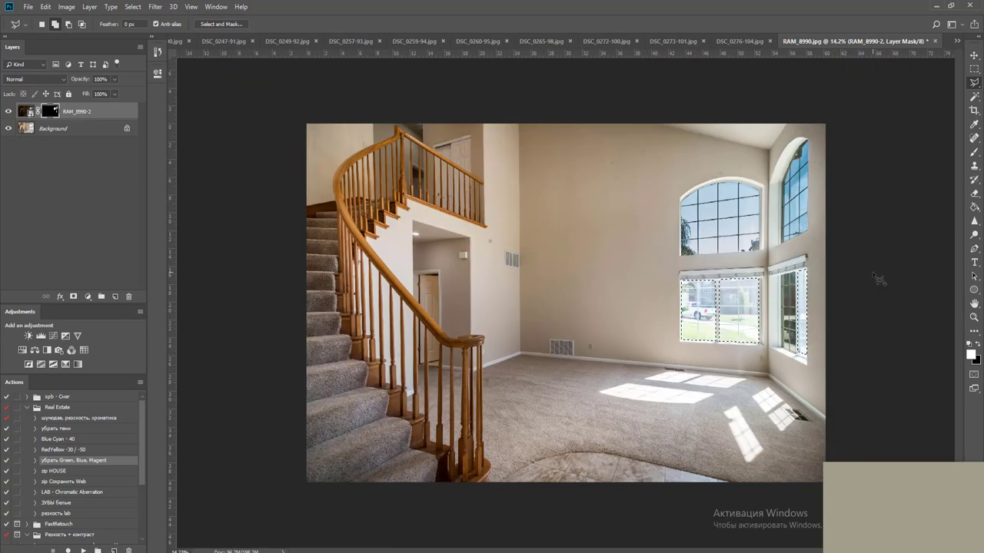
pyautogui.hotkey('alt', 'BackSpace')
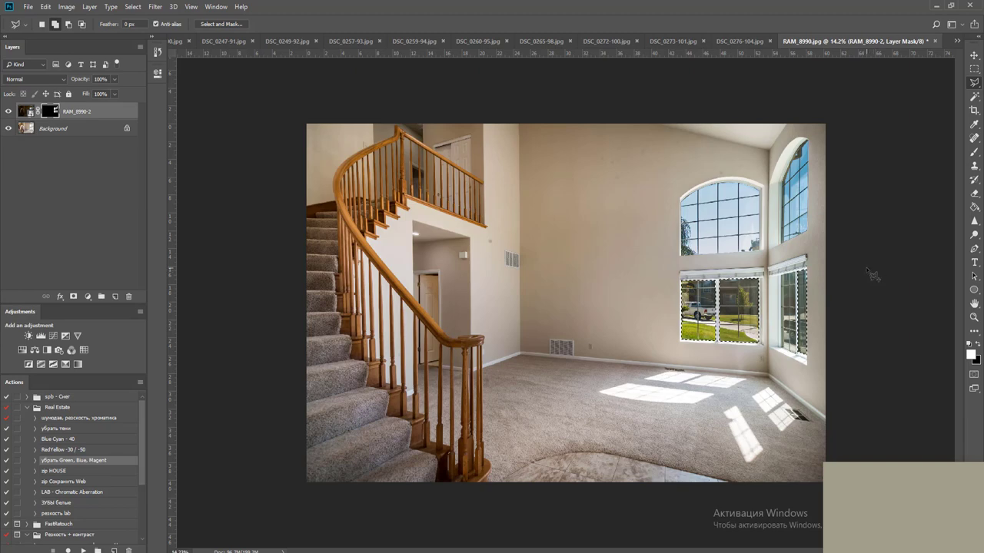
pyautogui.scroll(1, 873, 274)
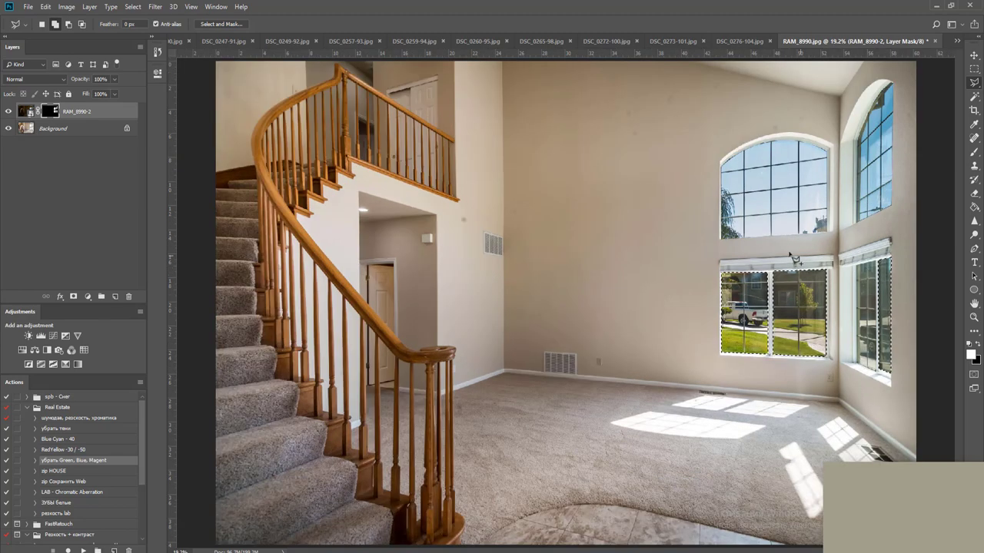
pyautogui.press('m')
pyautogui.hotkey('ctrl', 'd')
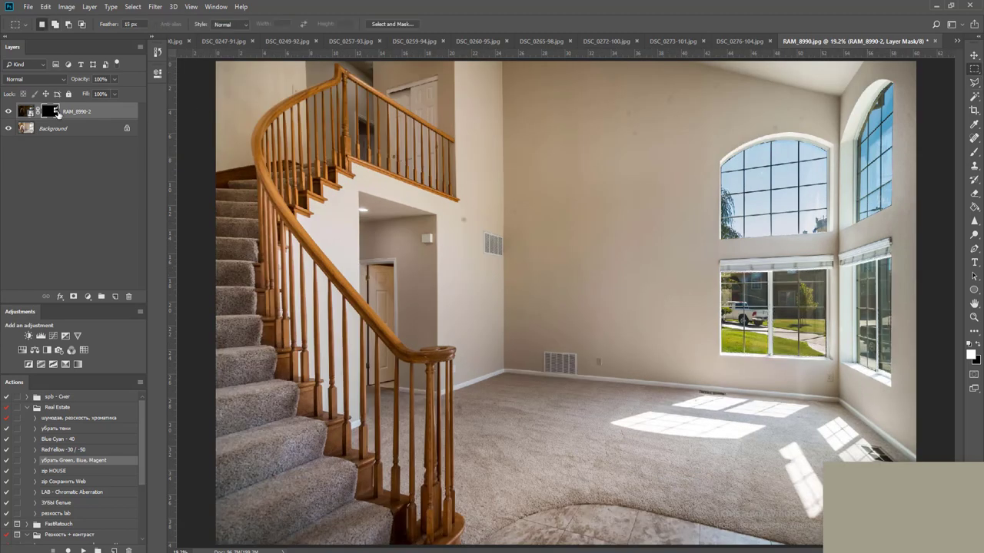
pyautogui.rightClick(51, 112)
pyautogui.click(76, 187)
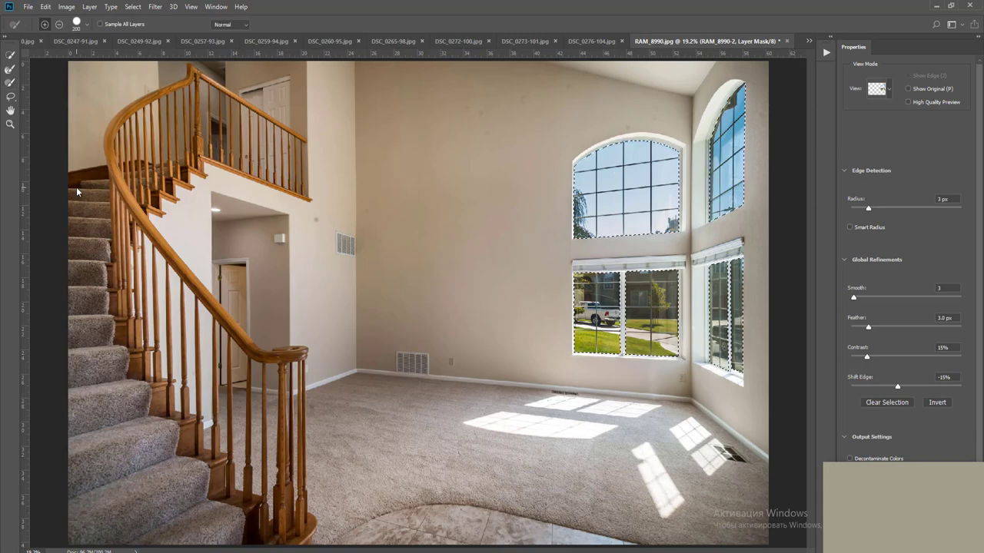
pyautogui.press('Escape')
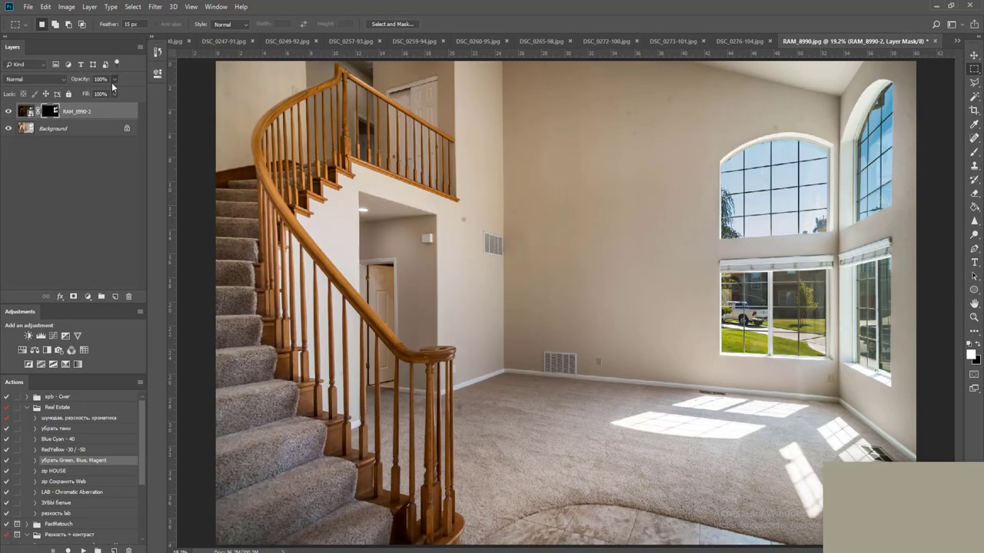
# Lower the RAM_8990-2 layer's opacity to 54%, keeping the layer separate from the background
pyautogui.moveTo(114, 80); pyautogui.dragTo(97, 93)
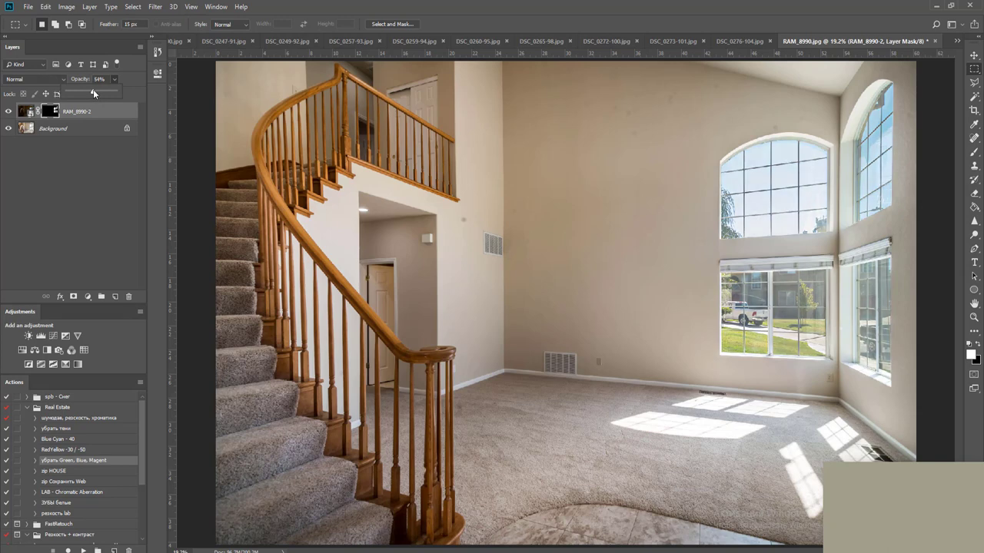
pyautogui.hotkey('ctrl', 'e')
pyautogui.hotkey('ctrl', 'z')
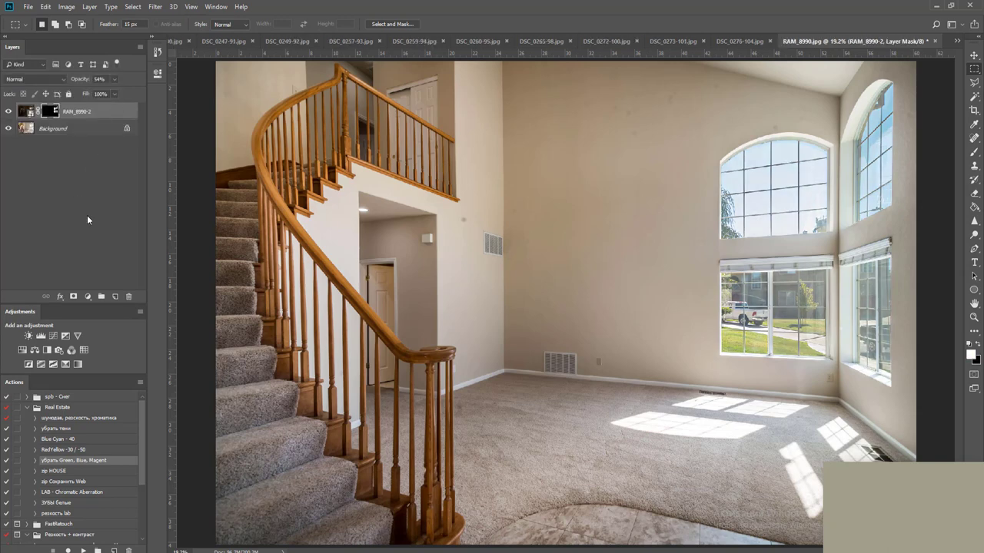
# Add a Curves adjustment directly above the Background layer and raise its RGB midtones to brighten the room
pyautogui.click(76, 129)
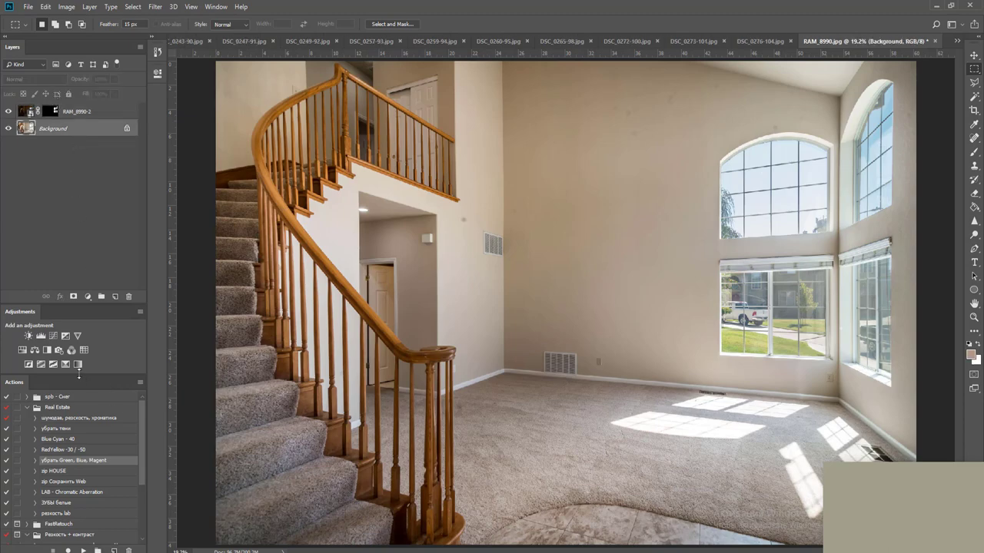
pyautogui.click(53, 336)
pyautogui.moveTo(239, 188); pyautogui.dragTo(239, 176)
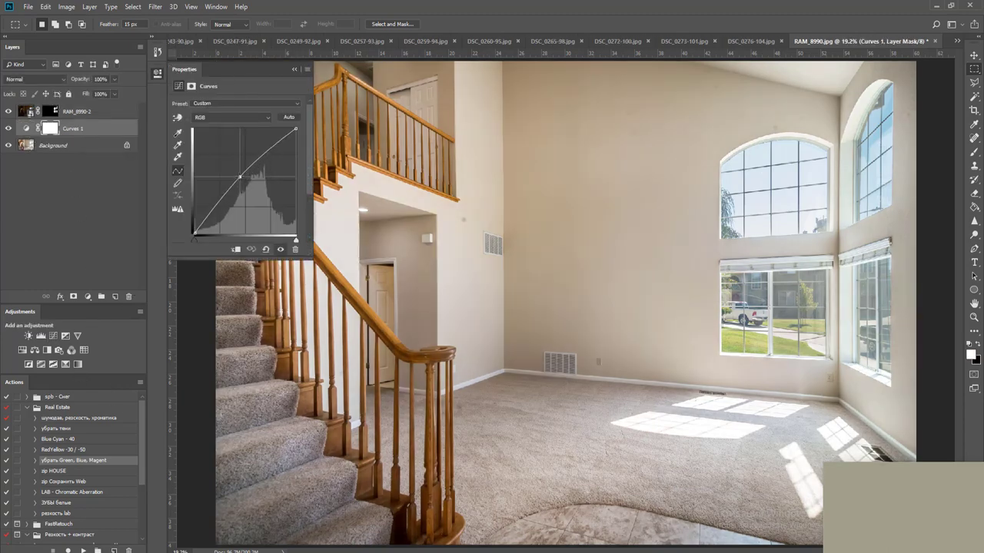
pyautogui.scroll(-2, 633, 110)
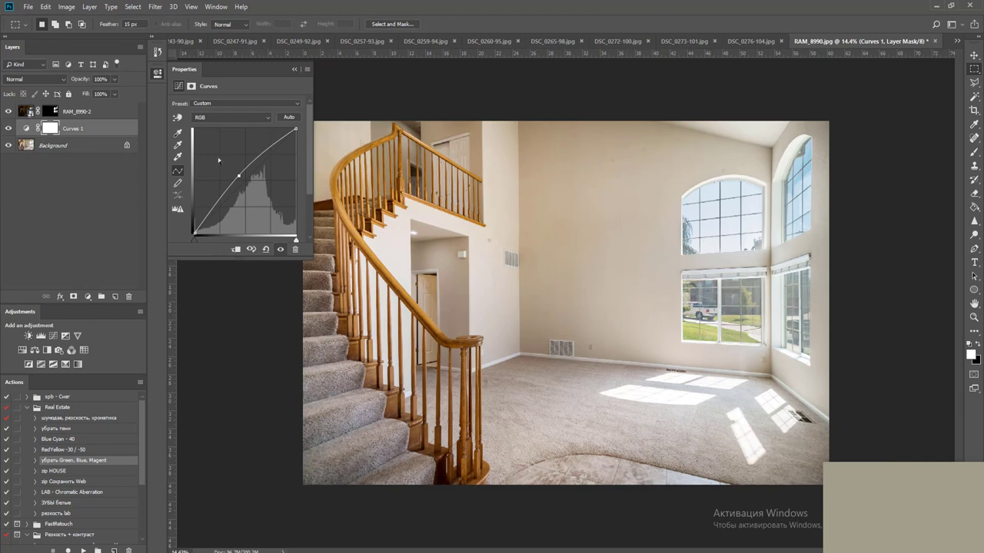
# Mask the Curves 1 brightening off the window side of the room with a large soft black brush, and merge all layers
pyautogui.click(46, 129)
pyautogui.press('b')
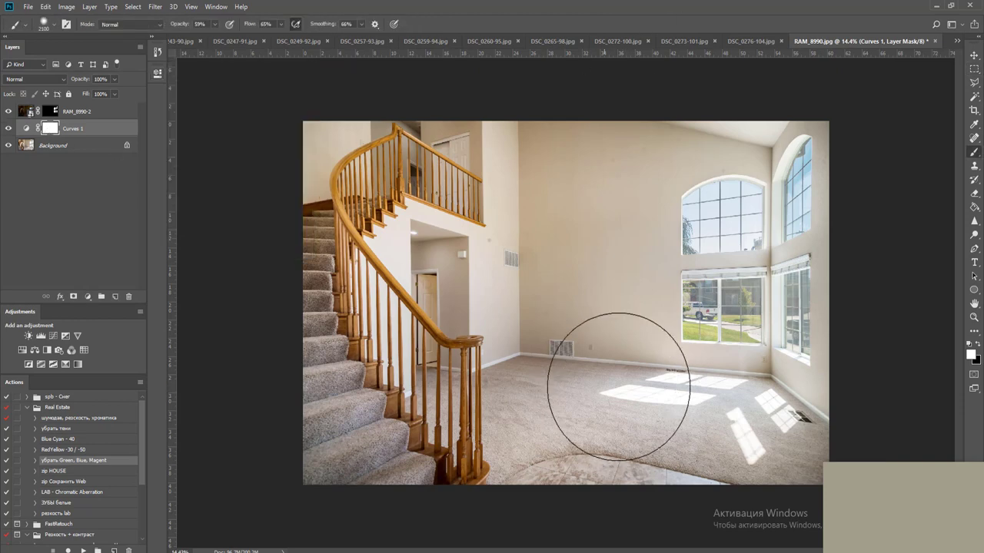
pyautogui.press('x')
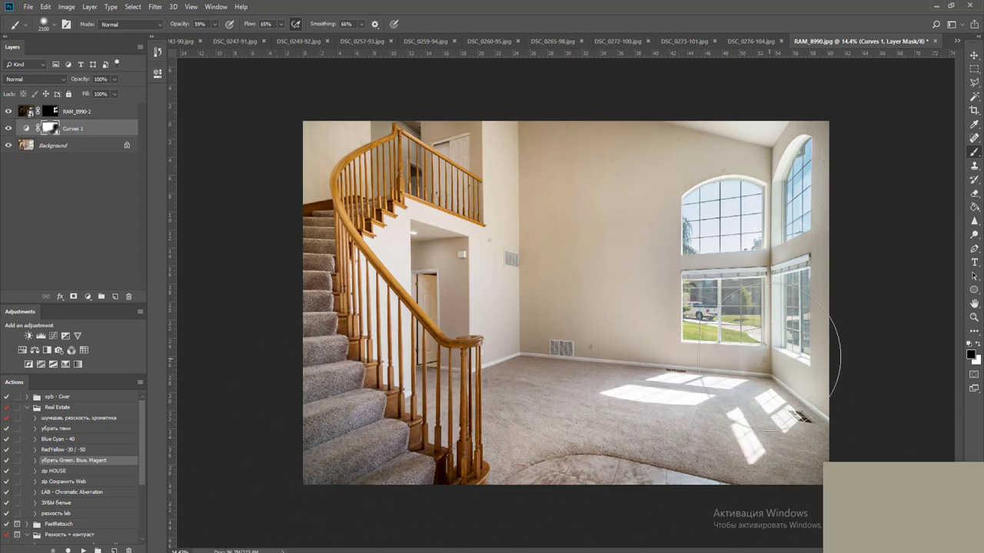
pyautogui.hotkey('ctrl', 'shift', 'e')
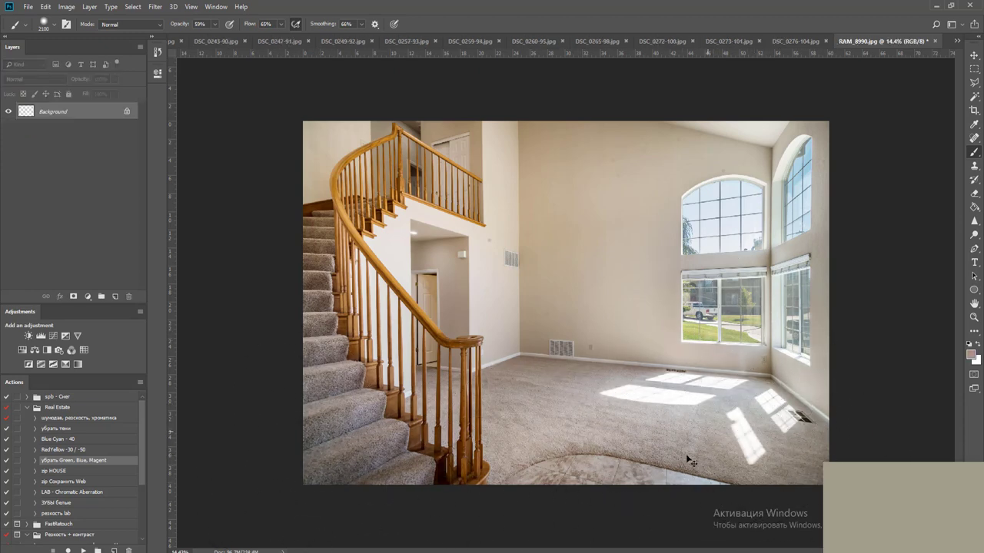
pyautogui.press('v')
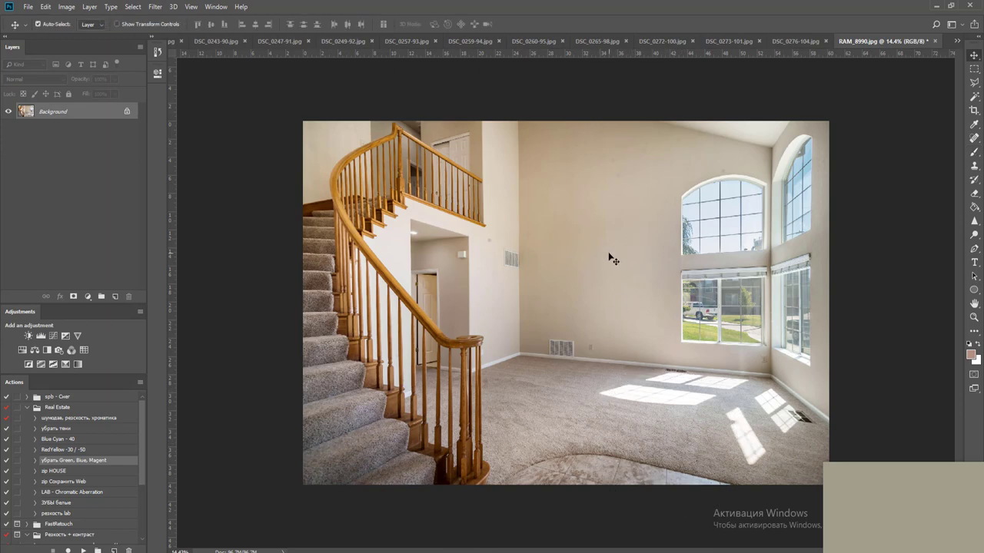
# Heal the dark spots on the beige wall above and beside the arched window with the Spot Healing Brush
pyautogui.press('j')
pyautogui.scroll(2, 611, 259)
pyautogui.scroll(5, 672, 123)
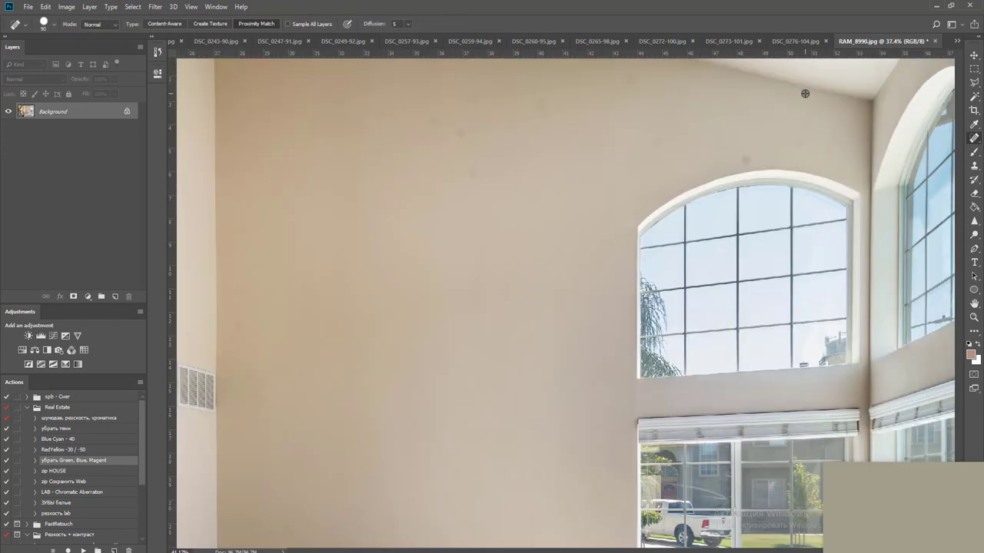
pyautogui.scroll(2, 628, 243)
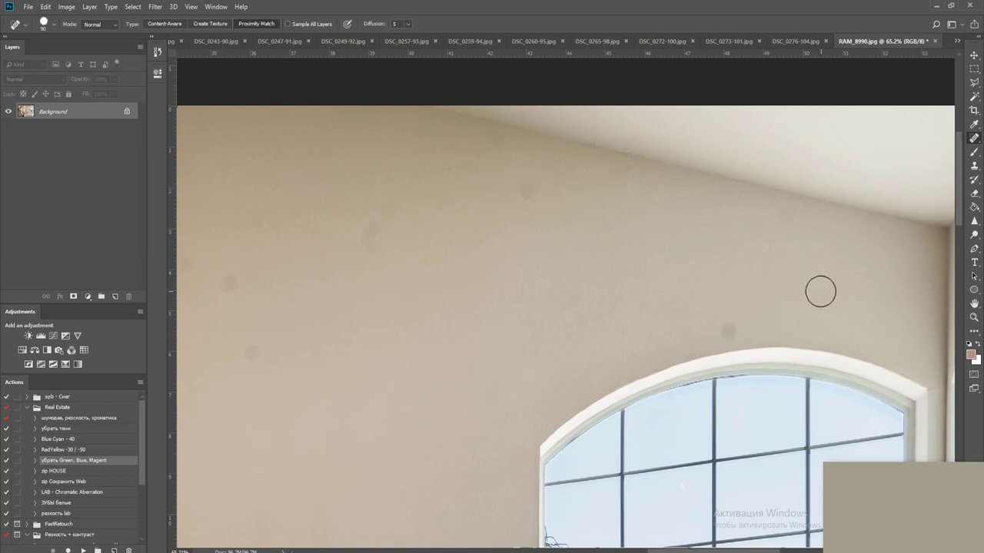
pyautogui.click(579, 334)
pyautogui.moveTo(358, 306); pyautogui.dragTo(594, 233)
pyautogui.click(543, 177)
pyautogui.moveTo(497, 206); pyautogui.dragTo(513, 243)
pyautogui.click(516, 293)
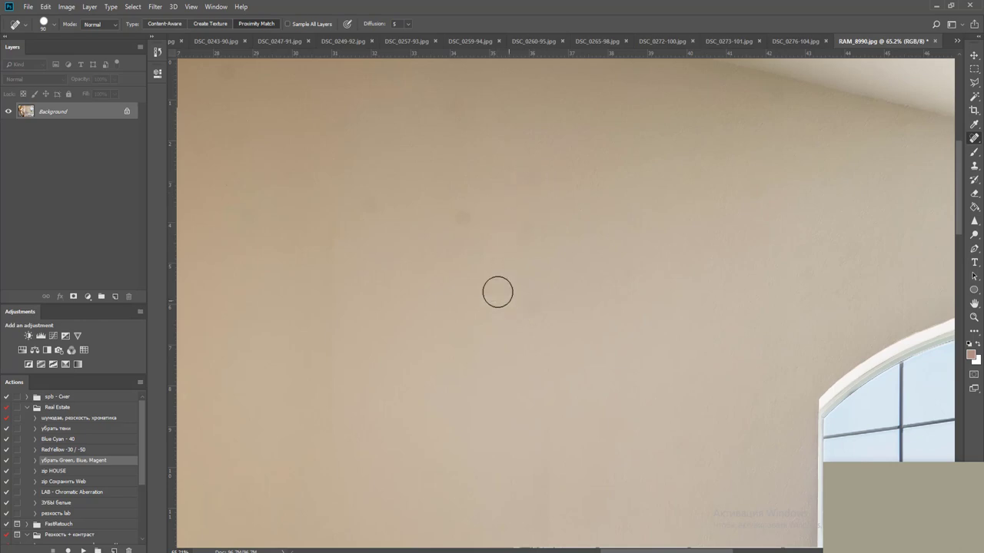